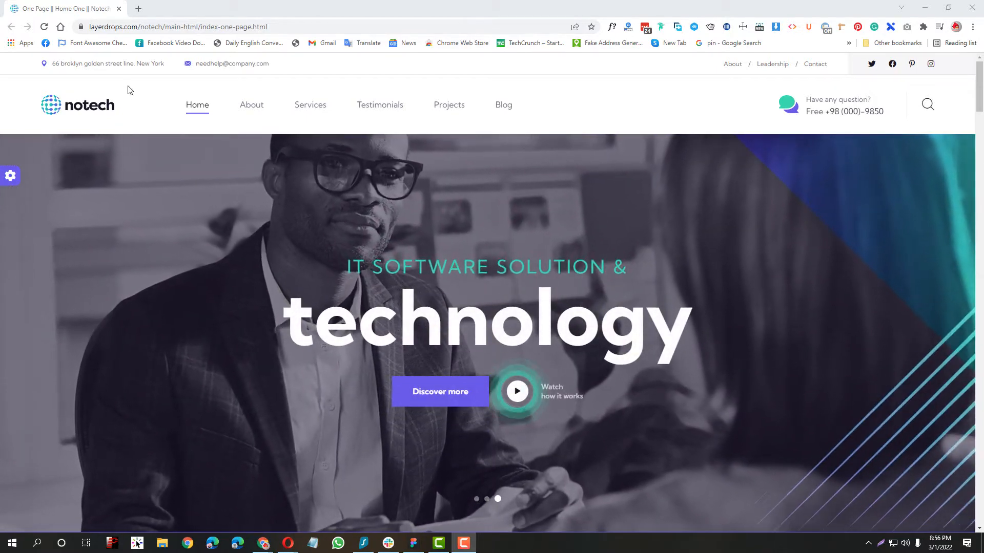
# - Survey the entire notech one-page template from the hero banner down to the footer and back
pyautogui.scroll(-1, 427, 318)
pyautogui.scroll(-20, 428, 318)
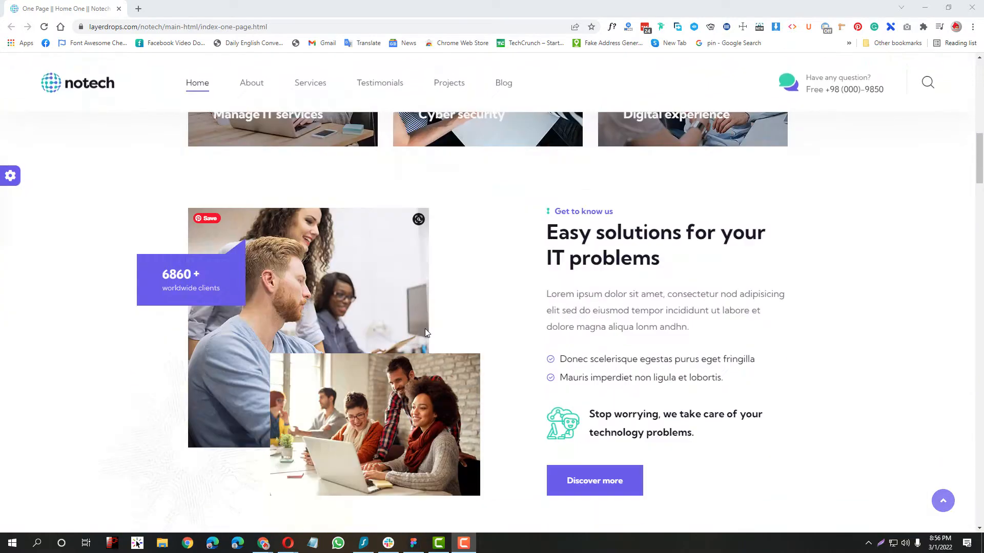
pyautogui.scroll(-20, 262, 418)
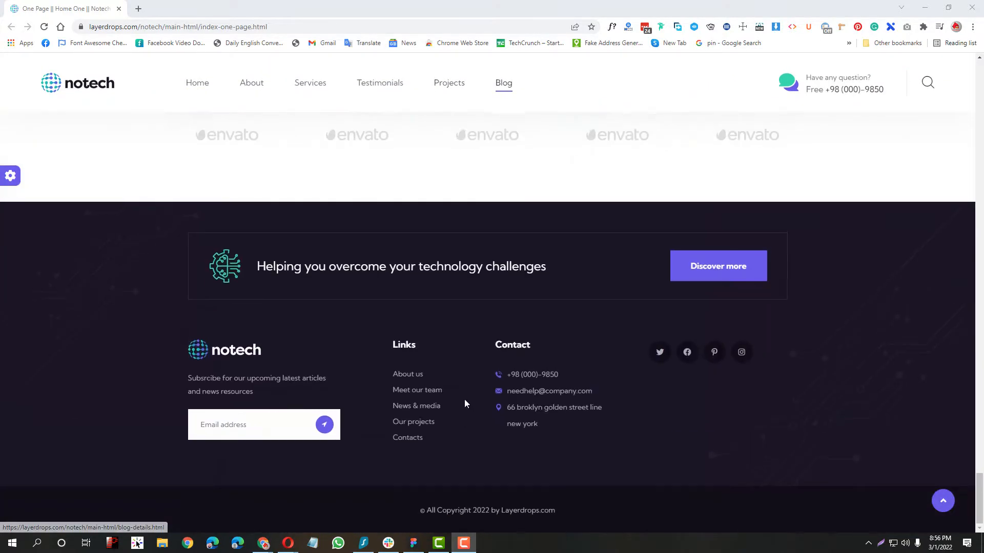
pyautogui.scroll(20, 464, 400)
pyautogui.scroll(15, 389, 380)
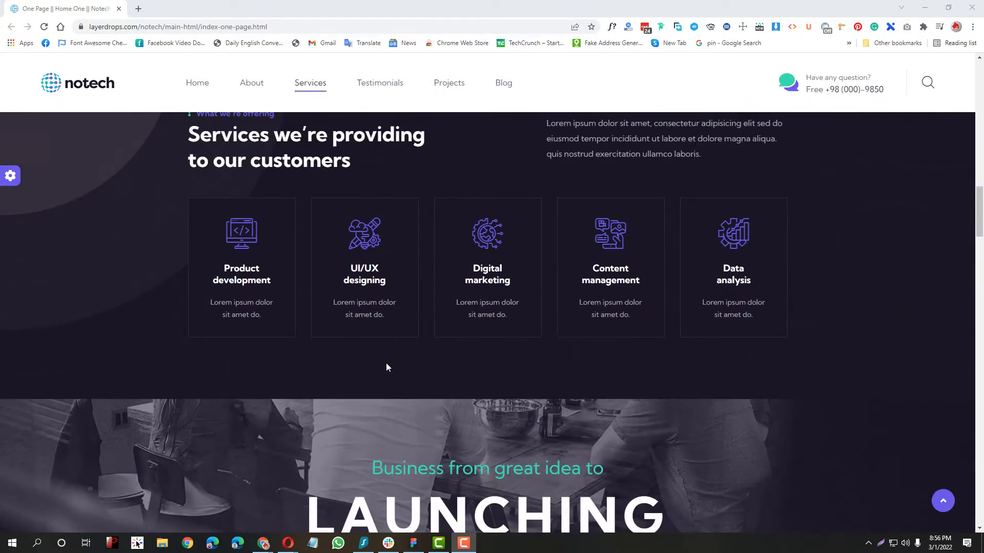
pyautogui.scroll(12, 386, 367)
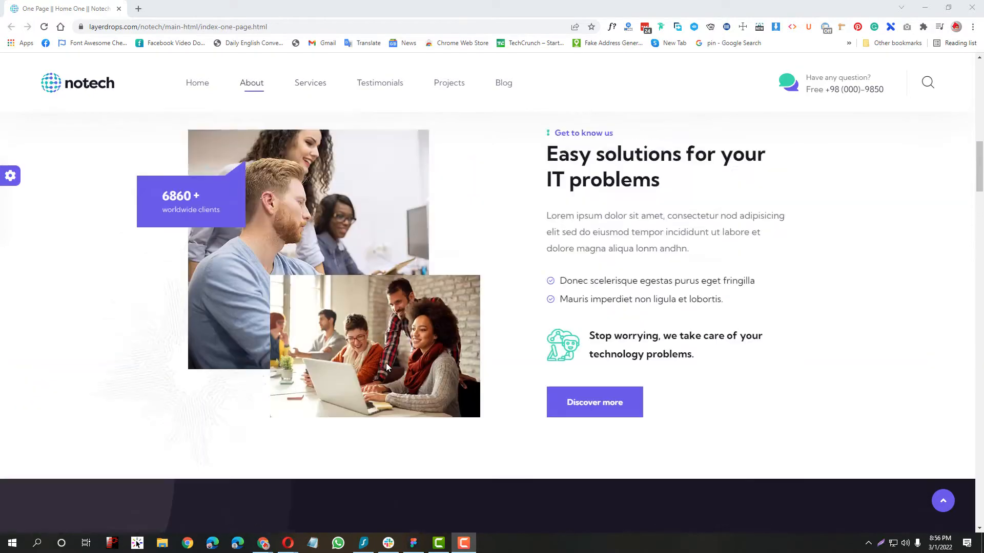
pyautogui.scroll(6, 386, 367)
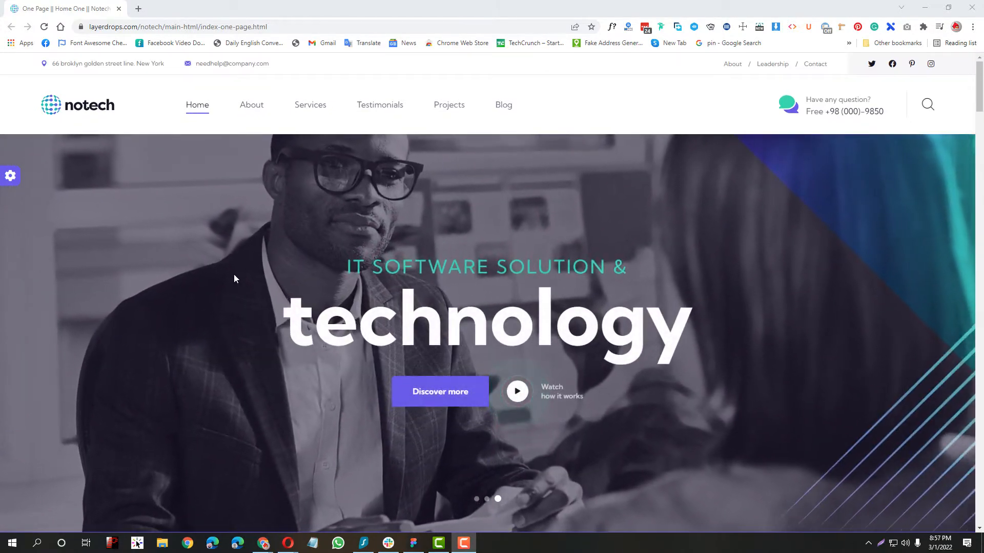
# - Examine the hero slider, the Explore notech strip and the three service cards beneath it
pyautogui.scroll(-2, 234, 275)
pyautogui.scroll(2, 233, 275)
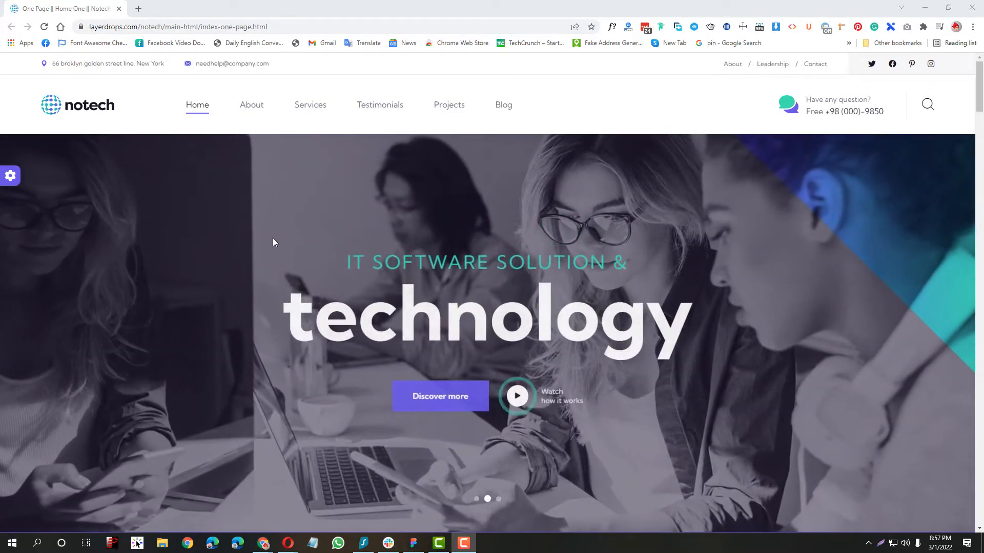
pyautogui.scroll(-3, 281, 219)
pyautogui.scroll(3, 283, 223)
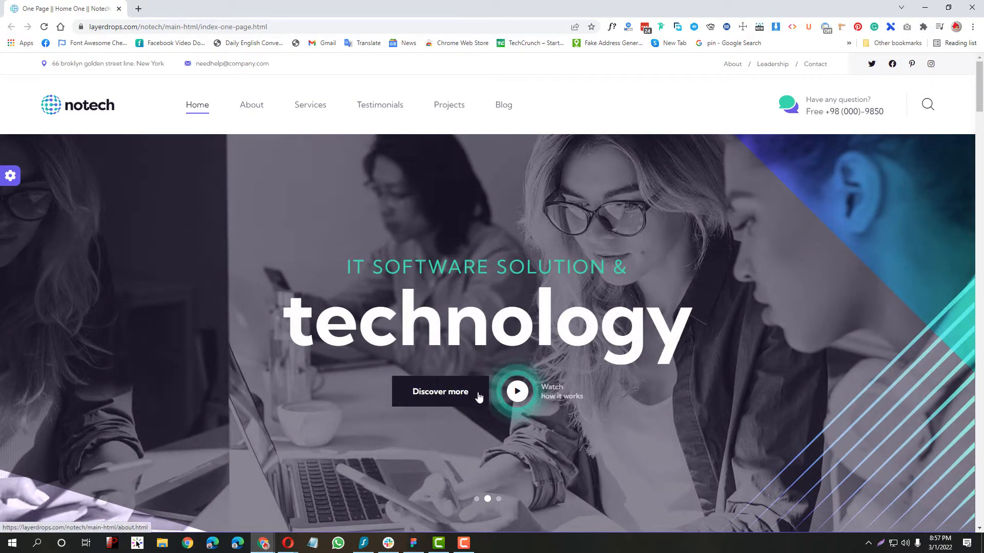
pyautogui.scroll(-3, 539, 390)
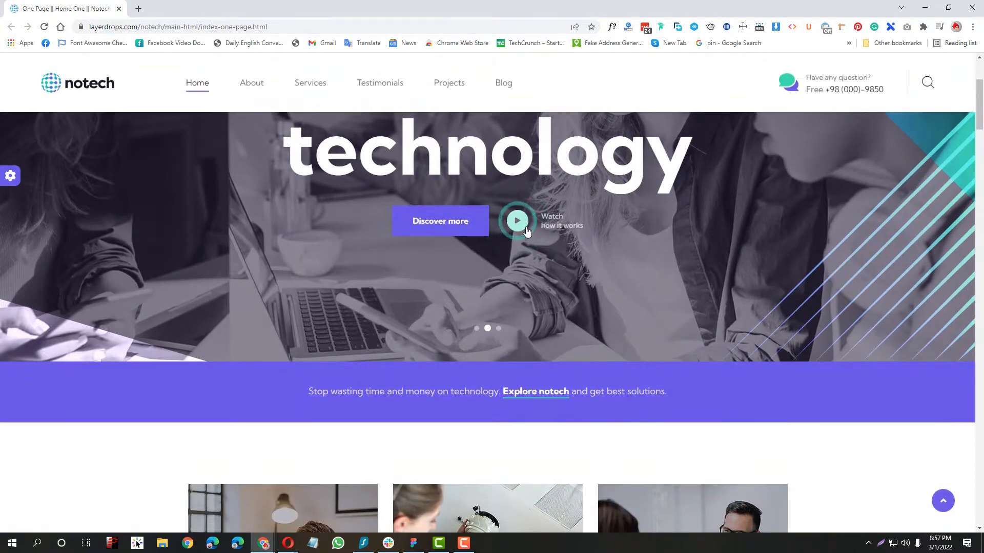
pyautogui.scroll(-5, 512, 235)
pyautogui.scroll(3, 435, 256)
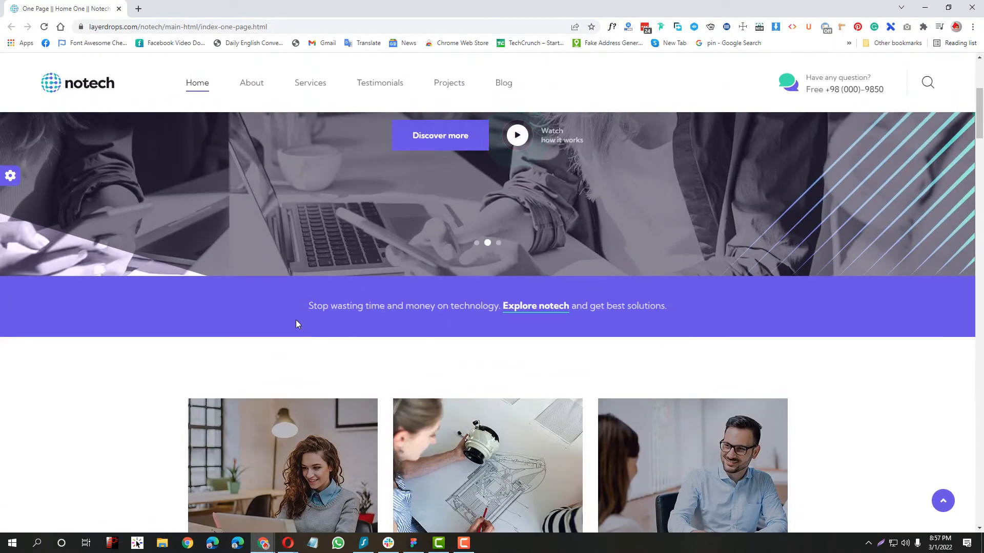
pyautogui.scroll(-5, 626, 322)
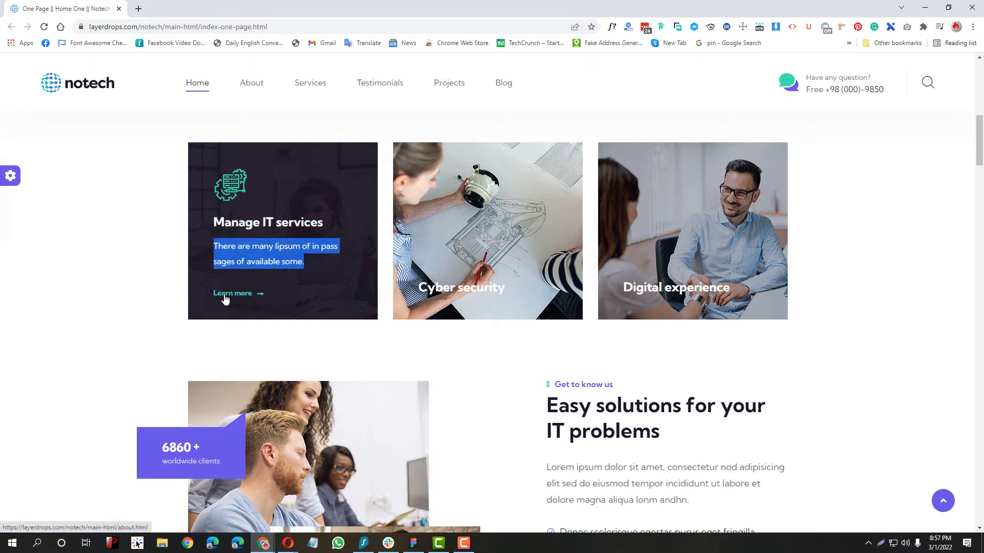
pyautogui.scroll(-5, 403, 287)
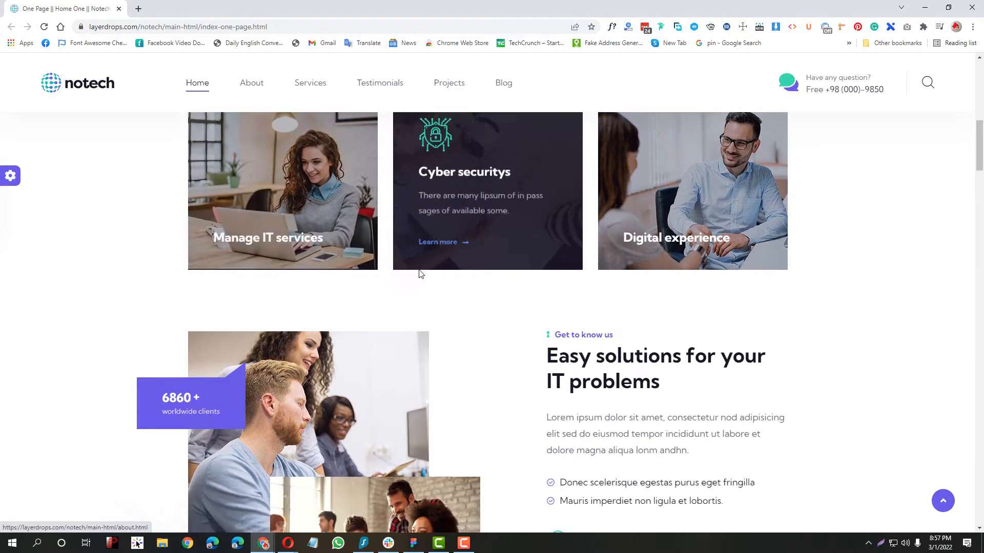
pyautogui.scroll(2, 232, 245)
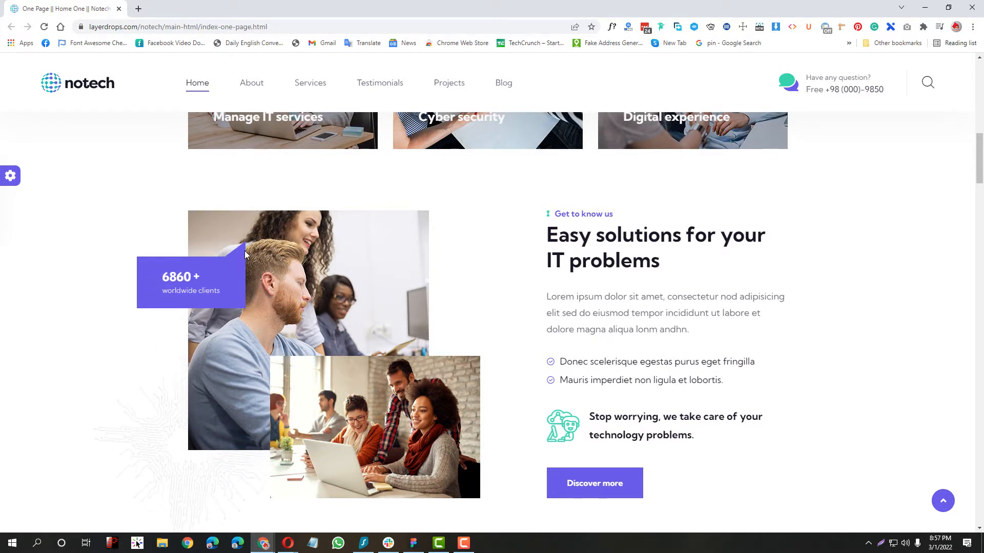
# - Examine the heading, paragraph, checklist and closing statement of the "Easy solutions for your IT problems" section
pyautogui.moveTo(544, 214); pyautogui.dragTo(615, 218)
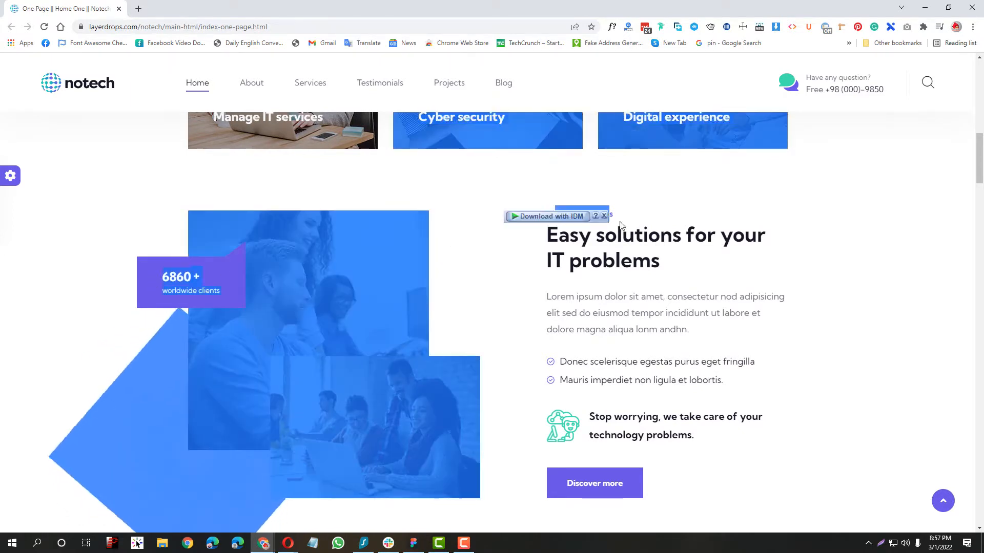
pyautogui.click(625, 248)
pyautogui.moveTo(545, 239); pyautogui.dragTo(675, 266)
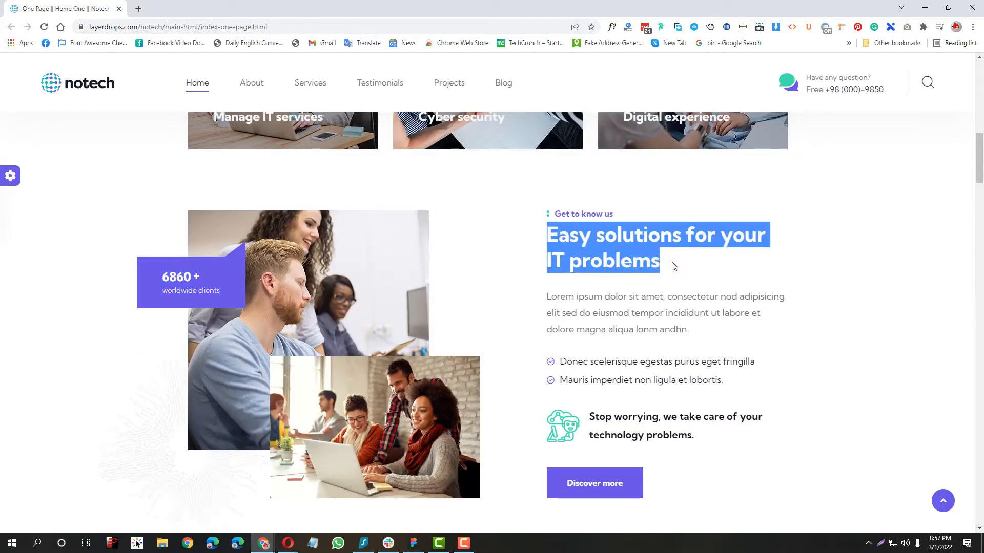
pyautogui.click(620, 298)
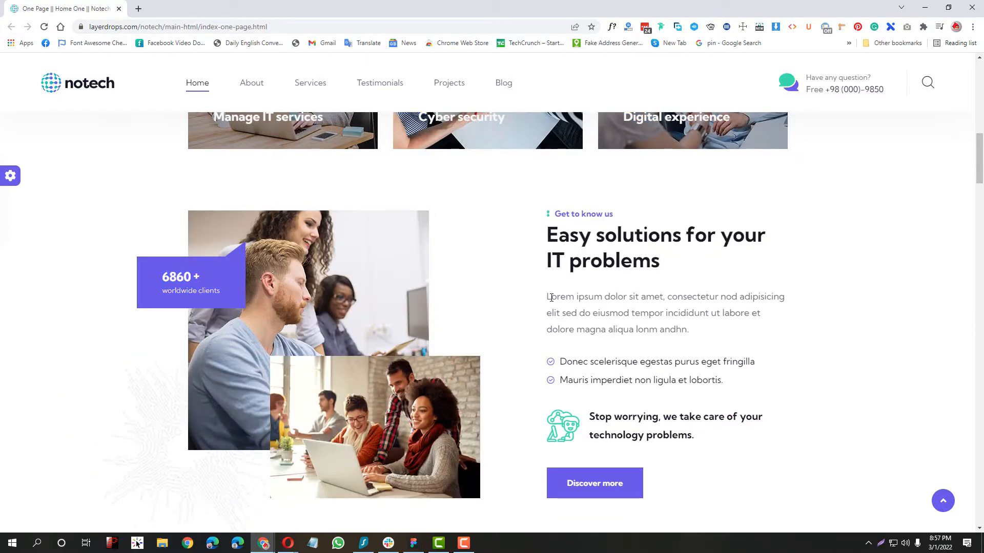
pyautogui.moveTo(550, 297); pyautogui.dragTo(661, 330)
pyautogui.scroll(-2, 660, 330)
pyautogui.click(572, 275)
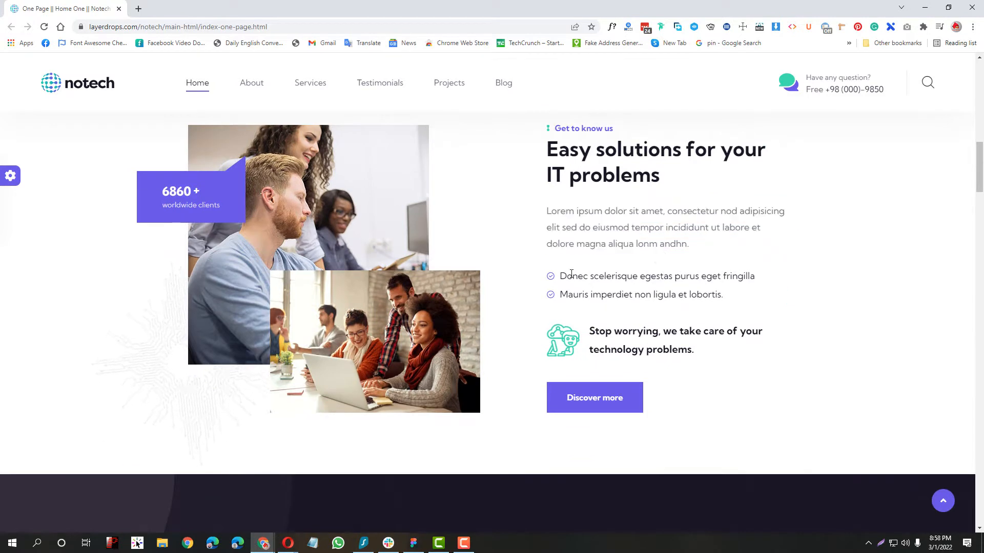
pyautogui.moveTo(571, 274); pyautogui.dragTo(726, 303)
pyautogui.moveTo(589, 330); pyautogui.dragTo(712, 349)
pyautogui.scroll(-1, 616, 338)
pyautogui.scroll(-1, 617, 338)
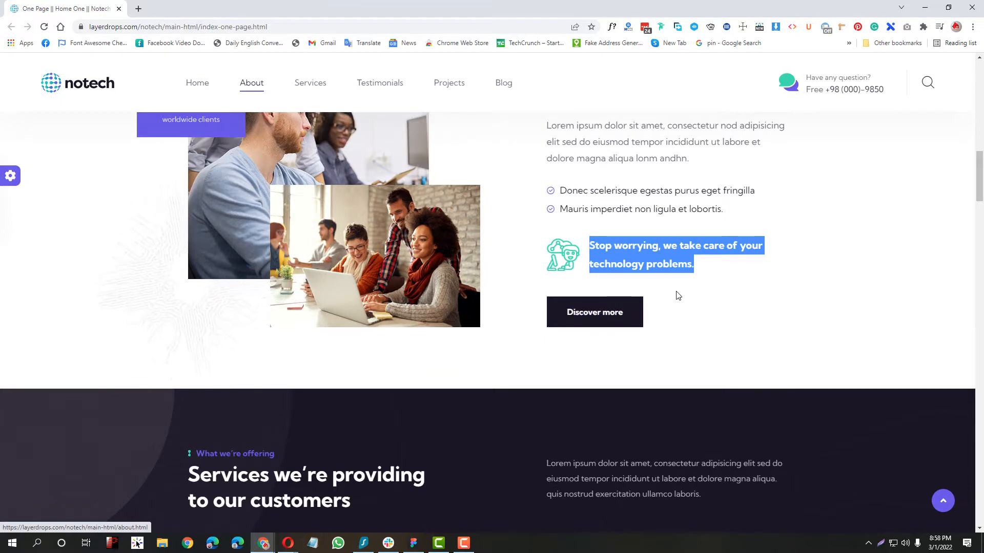
# - Compare the heading and text layout of the "Services we're providing" section with the "Get to know us" section
pyautogui.scroll(-5, 284, 336)
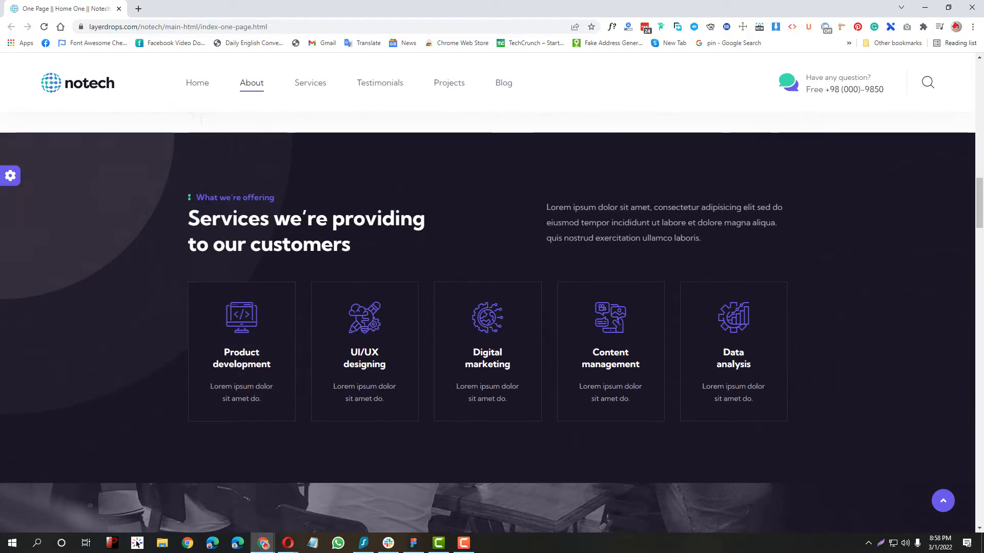
pyautogui.moveTo(196, 198); pyautogui.dragTo(263, 201)
pyautogui.moveTo(176, 216); pyautogui.dragTo(515, 208)
pyautogui.moveTo(596, 222); pyautogui.dragTo(614, 224)
pyautogui.scroll(8, 627, 236)
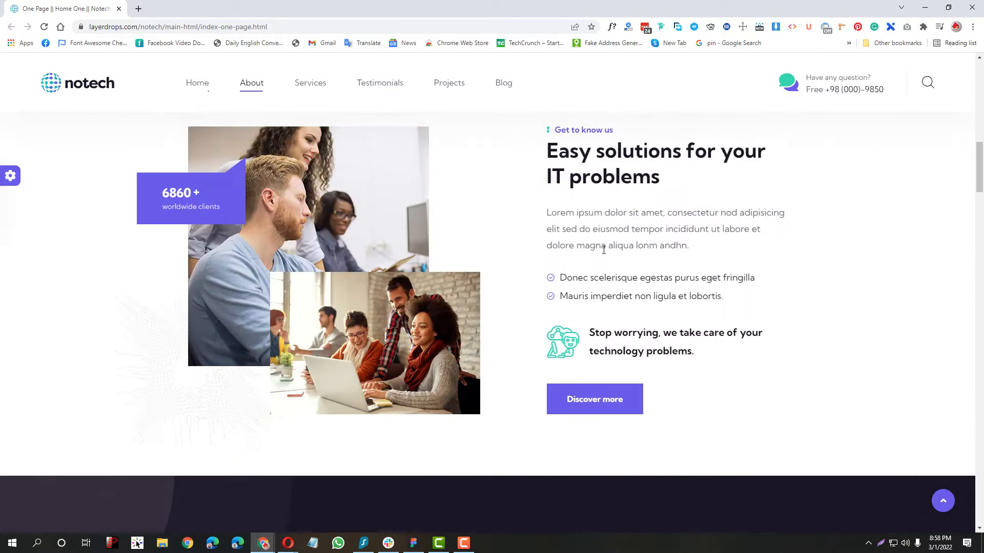
pyautogui.moveTo(538, 215); pyautogui.dragTo(695, 339)
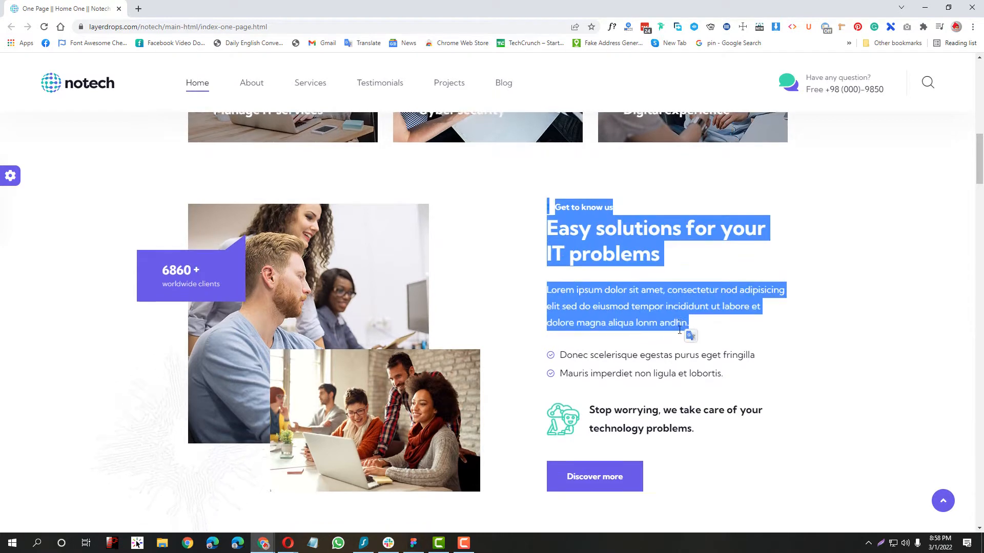
pyautogui.scroll(-5, 543, 368)
pyautogui.scroll(7, 594, 354)
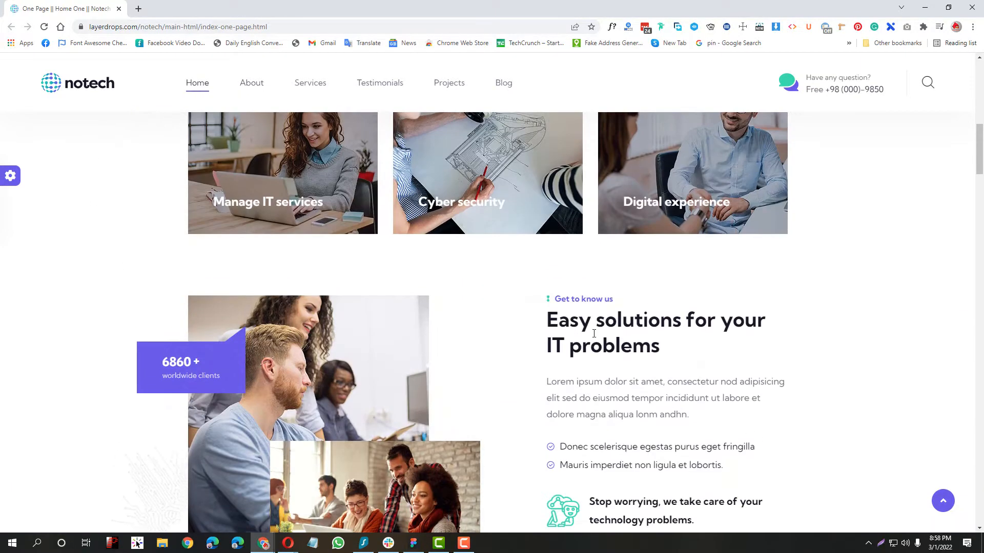
pyautogui.scroll(-3, 593, 333)
pyautogui.scroll(2, 579, 278)
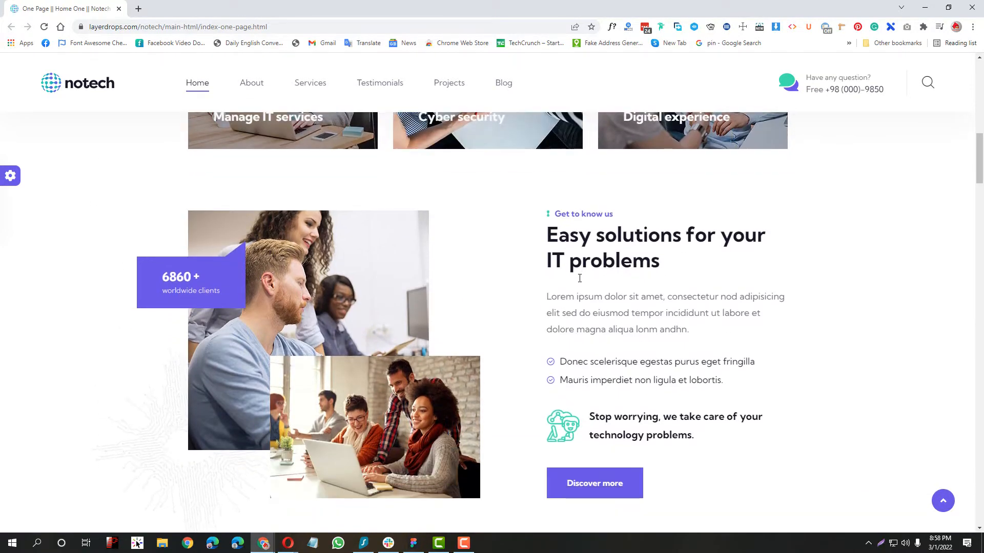
# - Examine the services section's introductory paragraph and the text of the "Launching" banner
pyautogui.scroll(-6, 543, 308)
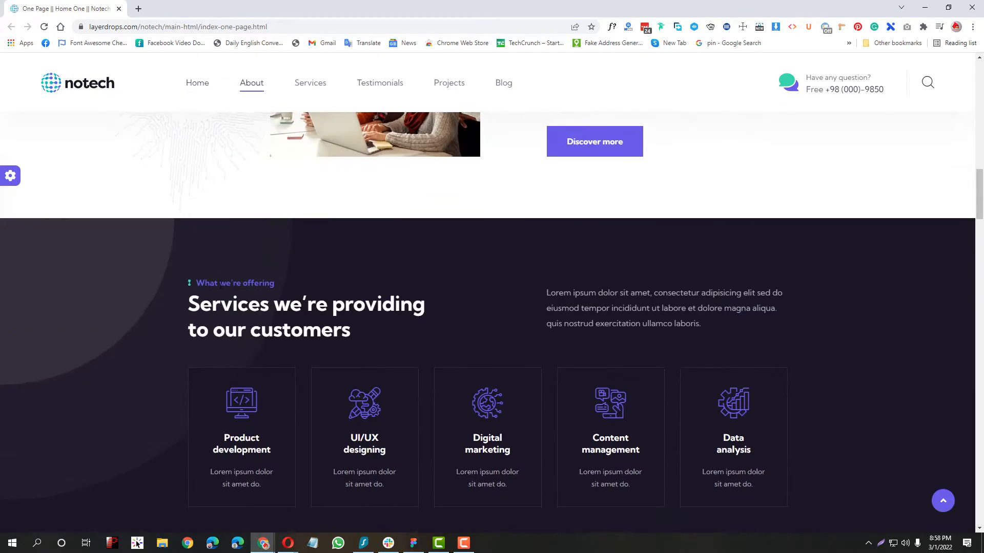
pyautogui.moveTo(546, 293); pyautogui.dragTo(718, 324)
pyautogui.scroll(-5, 719, 324)
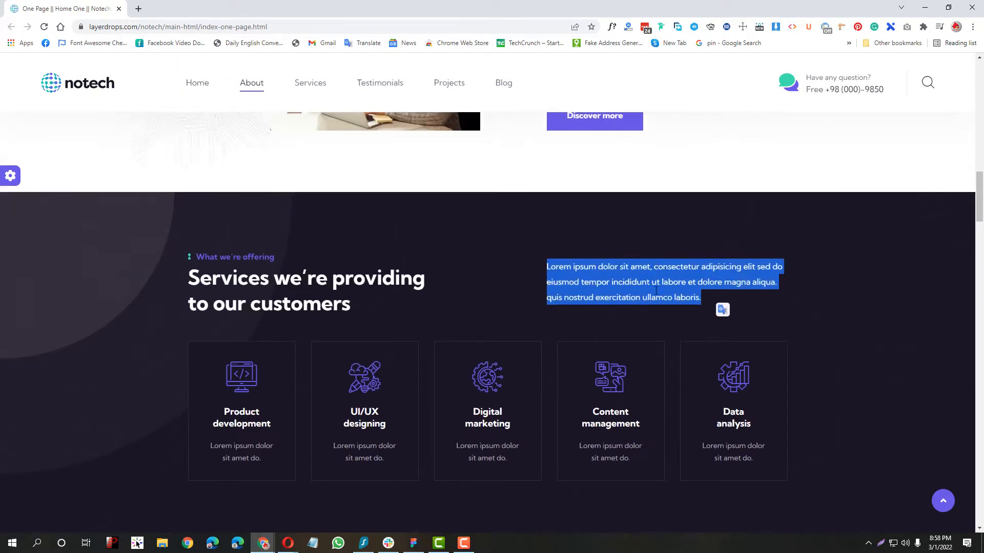
pyautogui.scroll(-3, 540, 296)
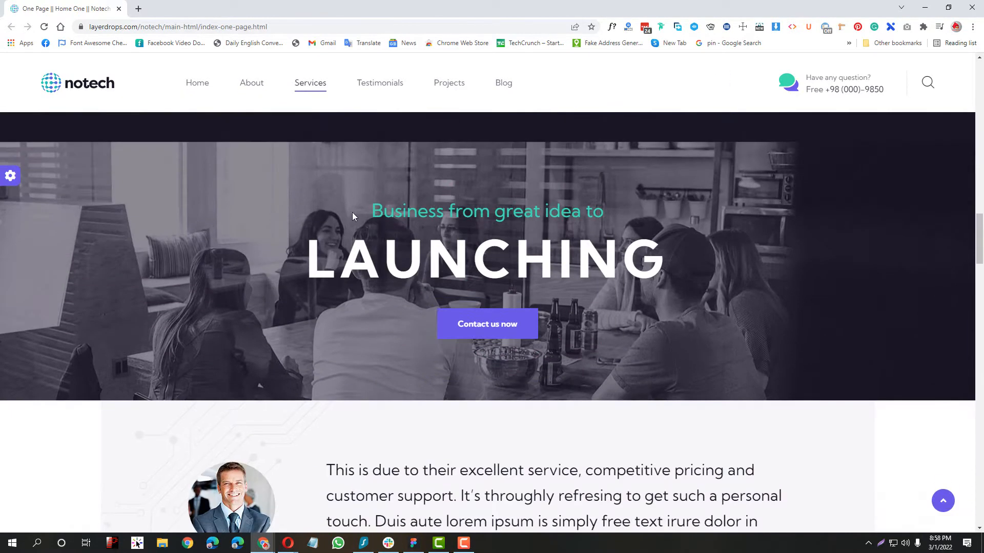
pyautogui.moveTo(352, 212); pyautogui.dragTo(634, 309)
# - Review the hero, the "Launching" banner, the Product development card and the Manage IT services card again
pyautogui.scroll(20, 618, 332)
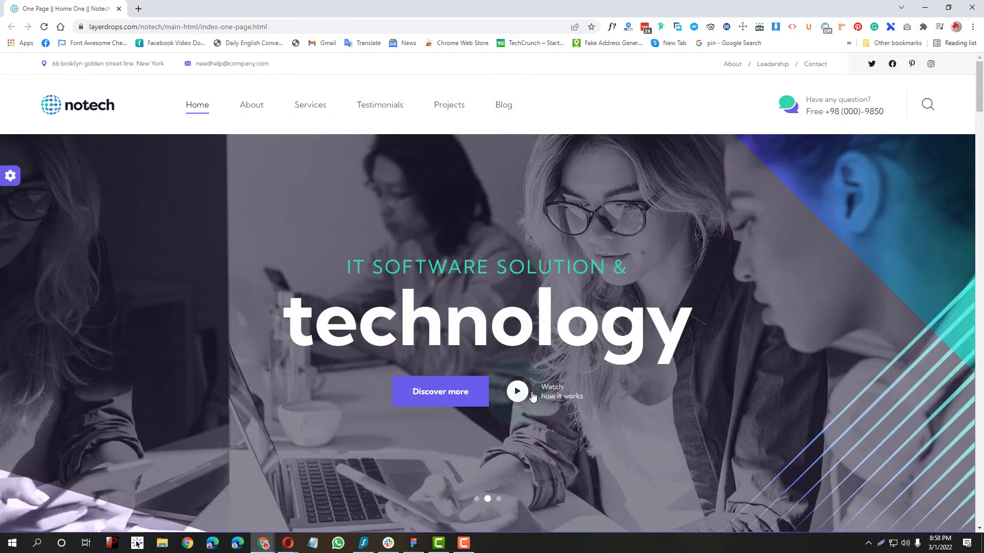
pyautogui.scroll(-20, 449, 307)
pyautogui.scroll(-5, 425, 401)
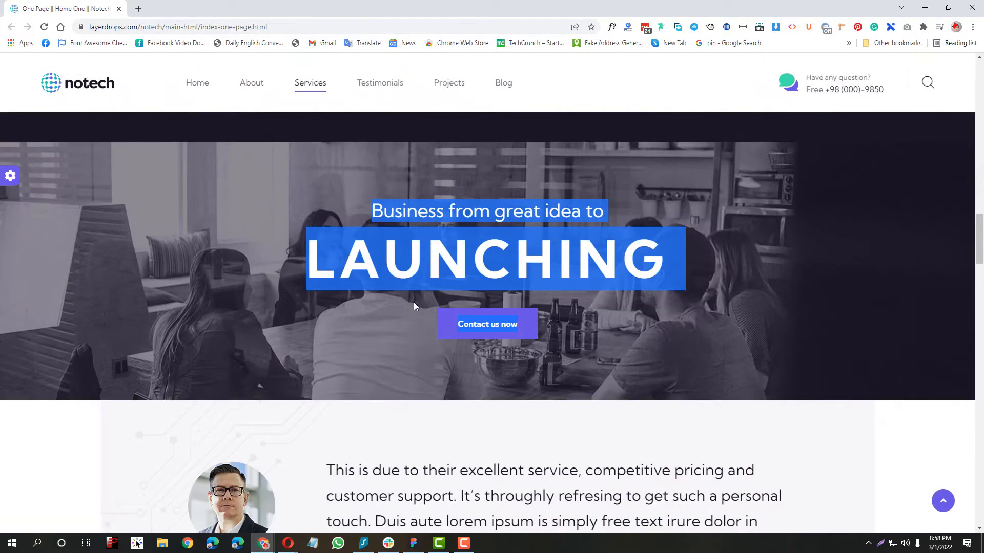
pyautogui.scroll(6, 413, 302)
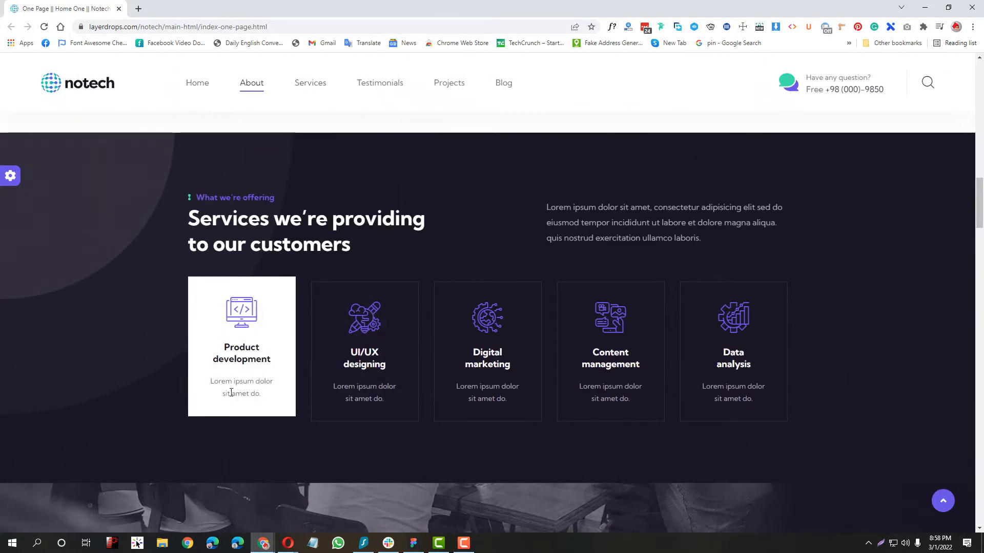
pyautogui.moveTo(201, 390); pyautogui.dragTo(269, 383)
pyautogui.scroll(10, 265, 419)
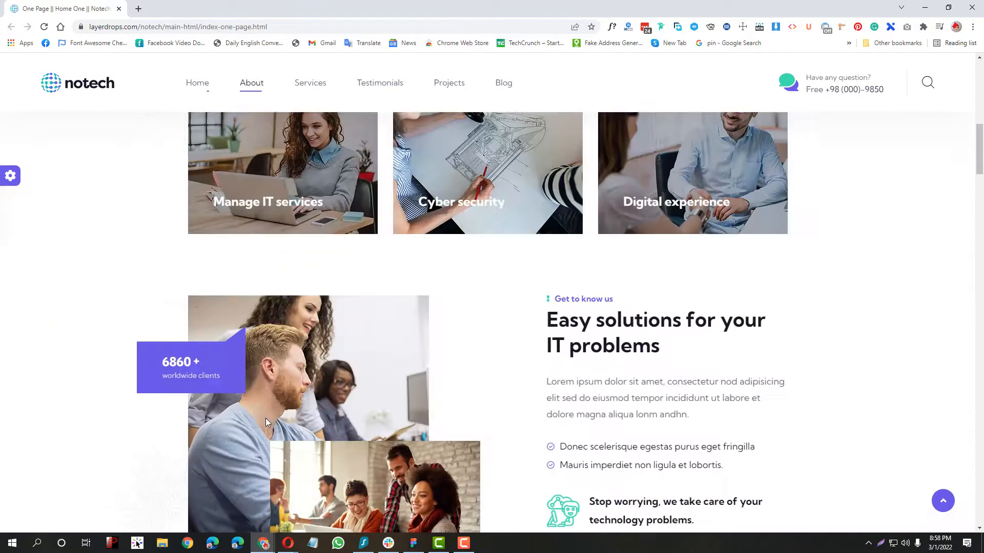
pyautogui.scroll(-5, 217, 343)
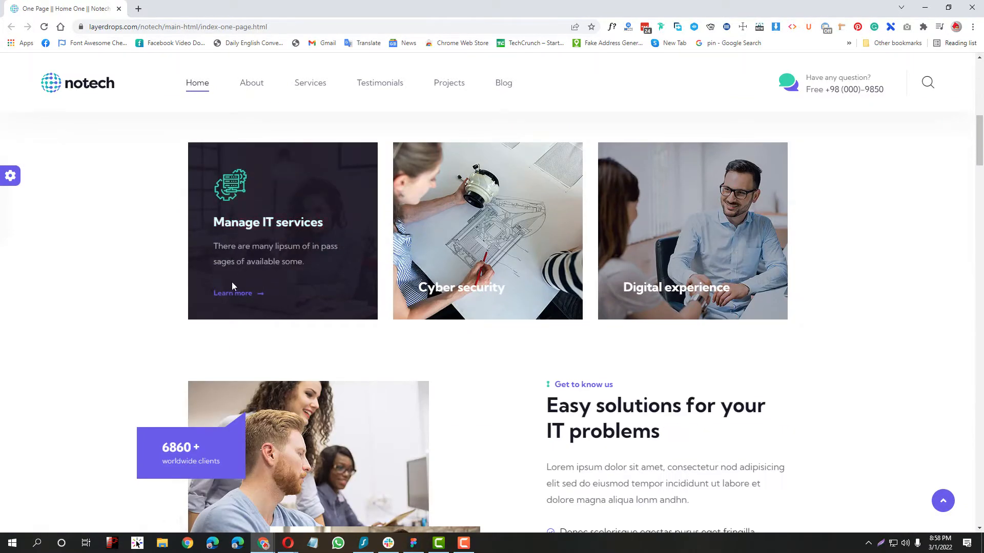
# - Examine the "Our latest projects" cards, including the first card's title and description, and the "Tech services" section
pyautogui.scroll(-15, 233, 279)
pyautogui.scroll(-10, 227, 275)
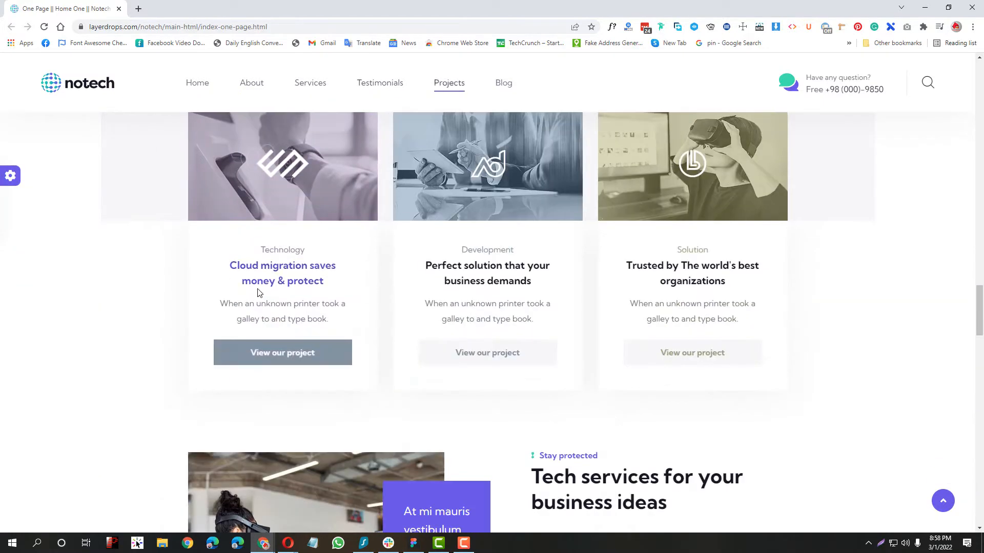
pyautogui.scroll(2, 261, 317)
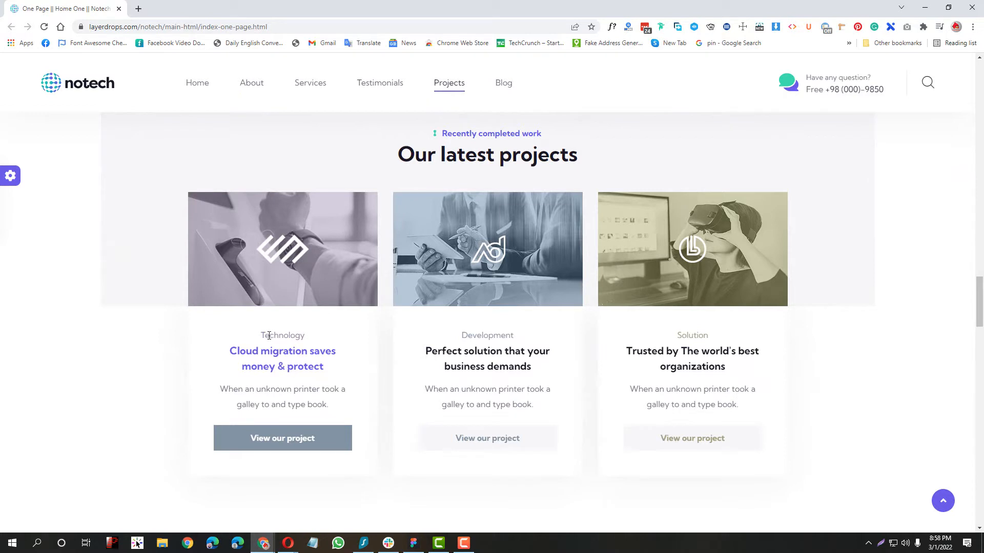
pyautogui.moveTo(219, 353); pyautogui.dragTo(334, 367)
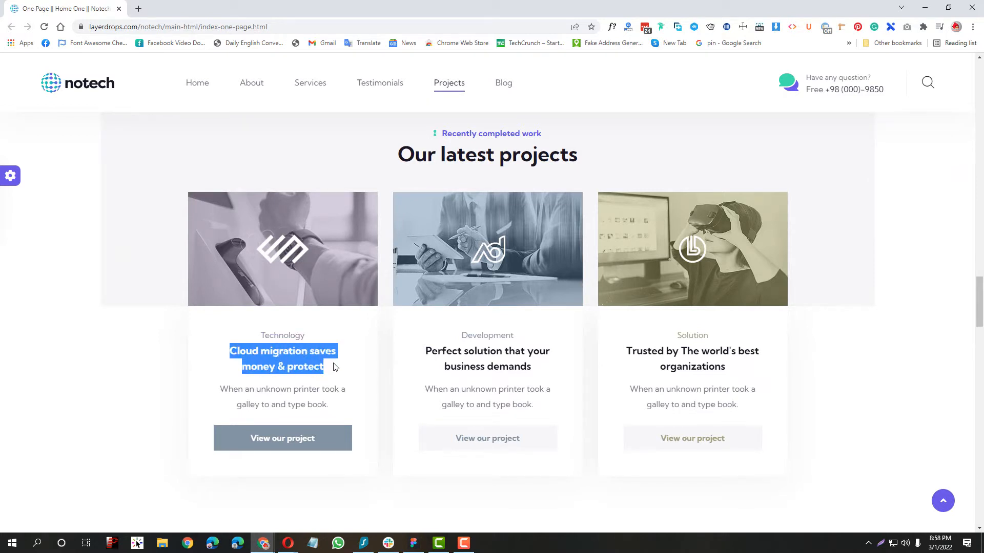
pyautogui.moveTo(220, 392); pyautogui.dragTo(338, 405)
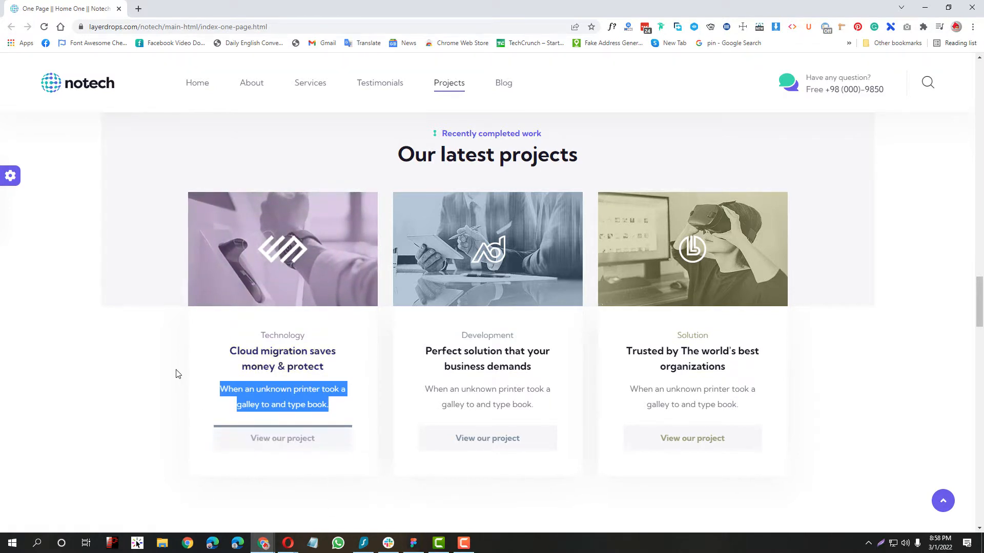
pyautogui.scroll(-5, 374, 297)
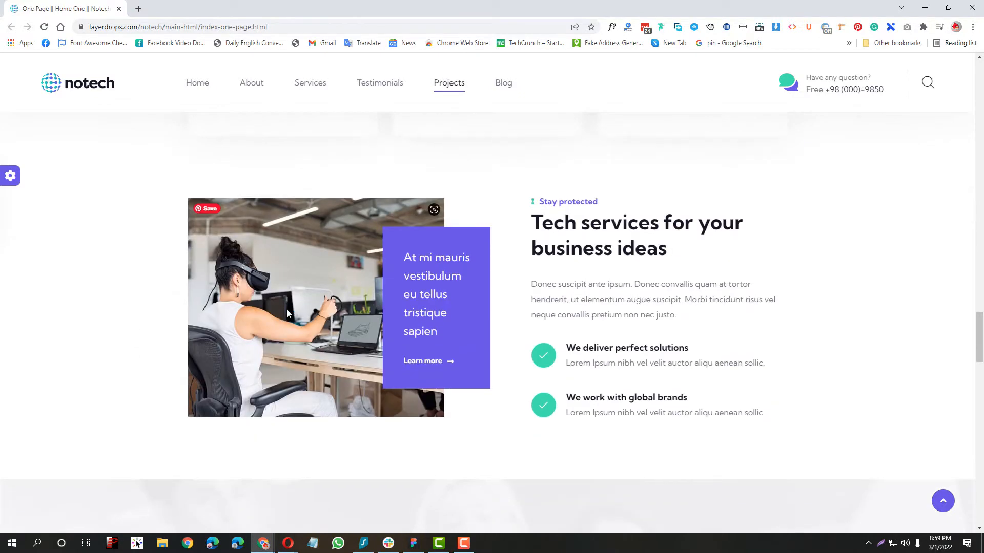
# - Compare the text layout of the "Tech services for your business ideas" section with the "Get to know us" section
pyautogui.scroll(3, 287, 309)
pyautogui.scroll(-5, 289, 309)
pyautogui.scroll(3, 289, 314)
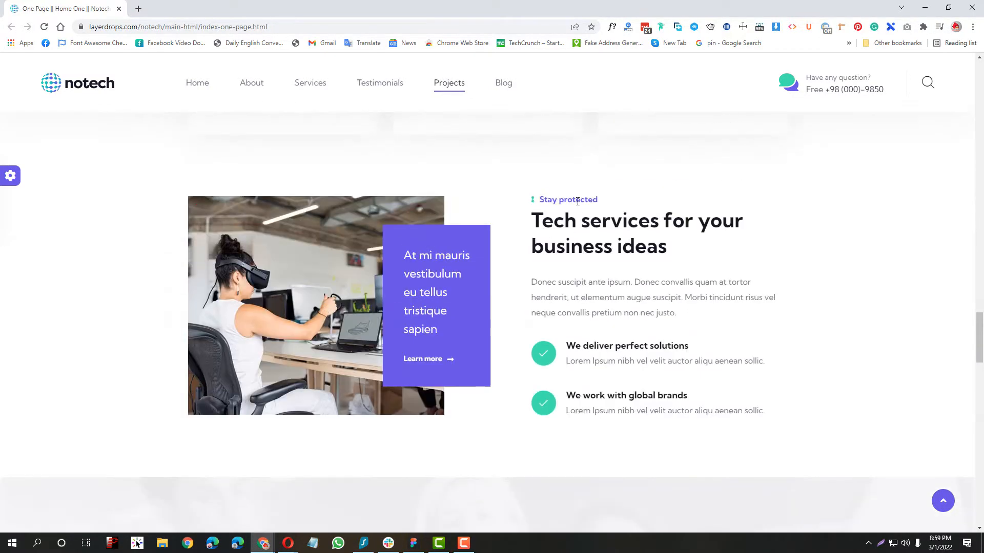
pyautogui.moveTo(545, 203); pyautogui.dragTo(702, 408)
pyautogui.scroll(1, 698, 423)
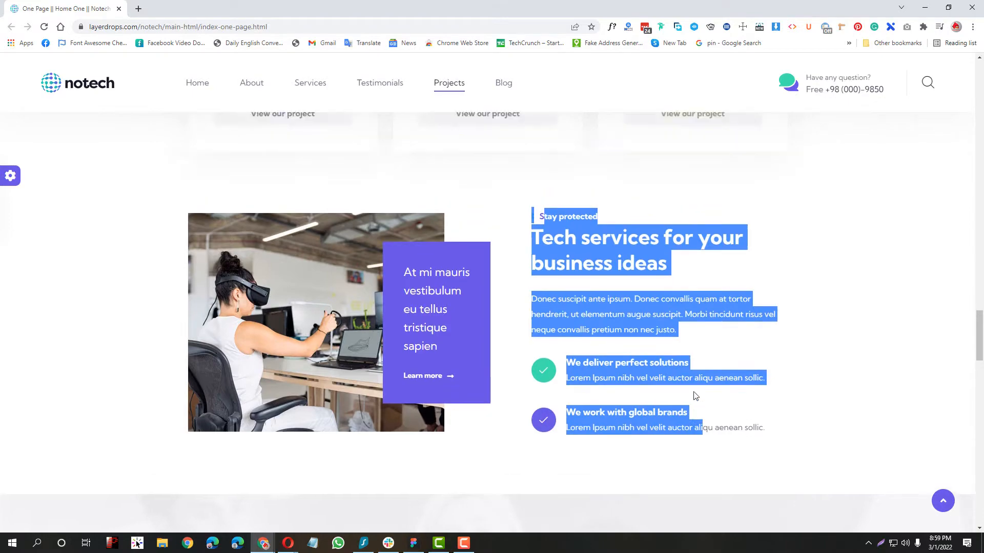
pyautogui.scroll(-10, 697, 410)
pyautogui.scroll(12, 695, 396)
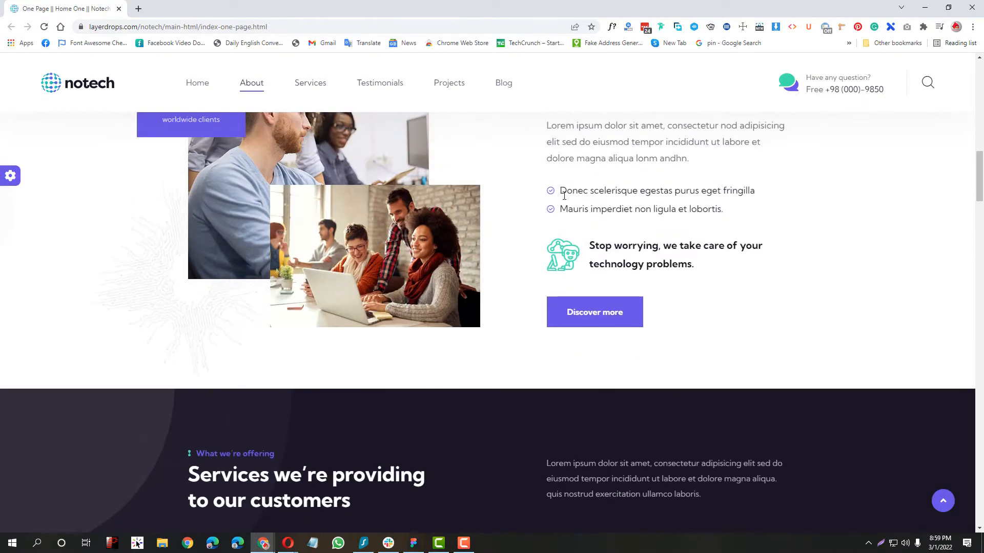
pyautogui.scroll(-15, 564, 191)
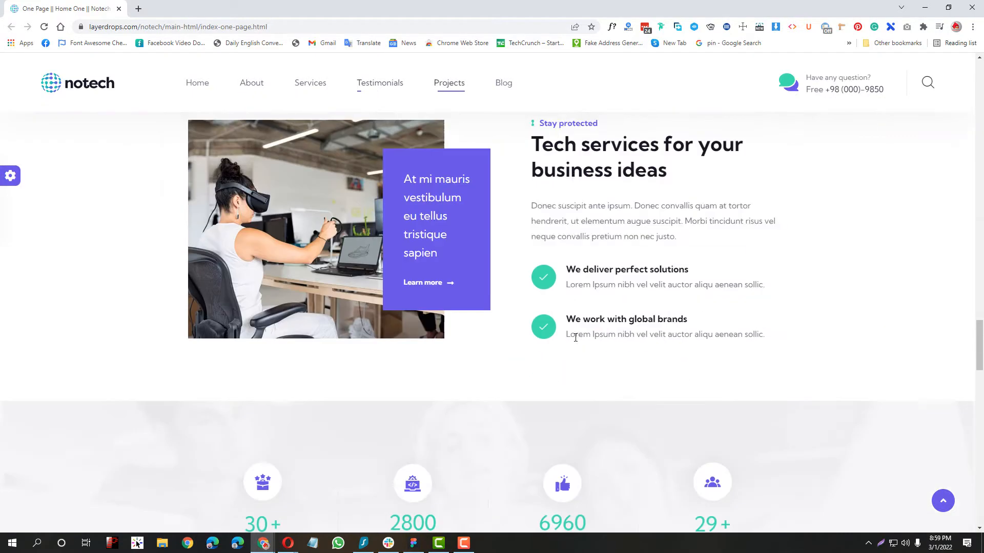
# - Examine the "Tech services" heading and its "We deliver perfect solutions" and "We work with global brands" items
pyautogui.scroll(-2, 573, 333)
pyautogui.moveTo(536, 143); pyautogui.dragTo(585, 175)
pyautogui.click(730, 230)
pyautogui.scroll(-5, 560, 246)
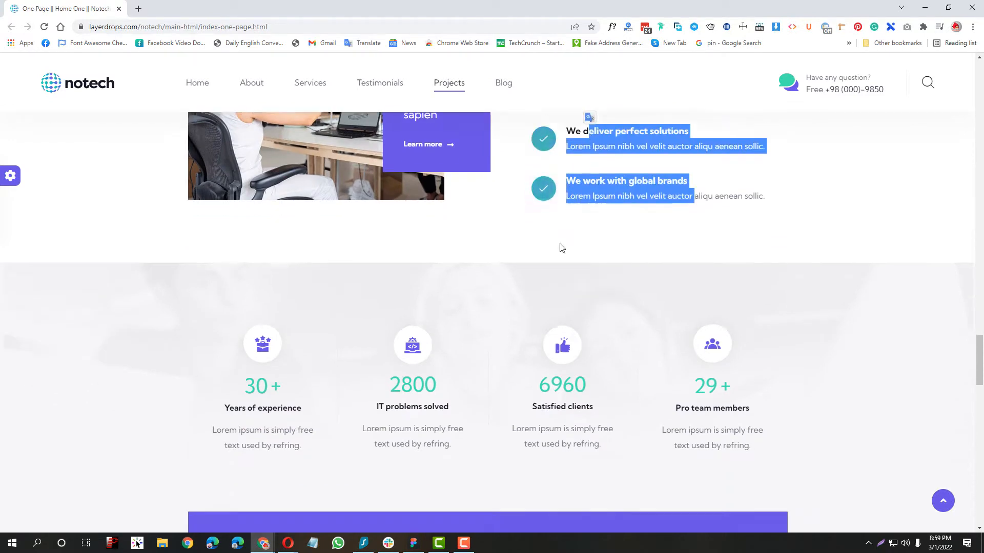
# - Examine the statistics counters, the "Helping businesses around the world" text and the Data protection item
pyautogui.scroll(2, 230, 223)
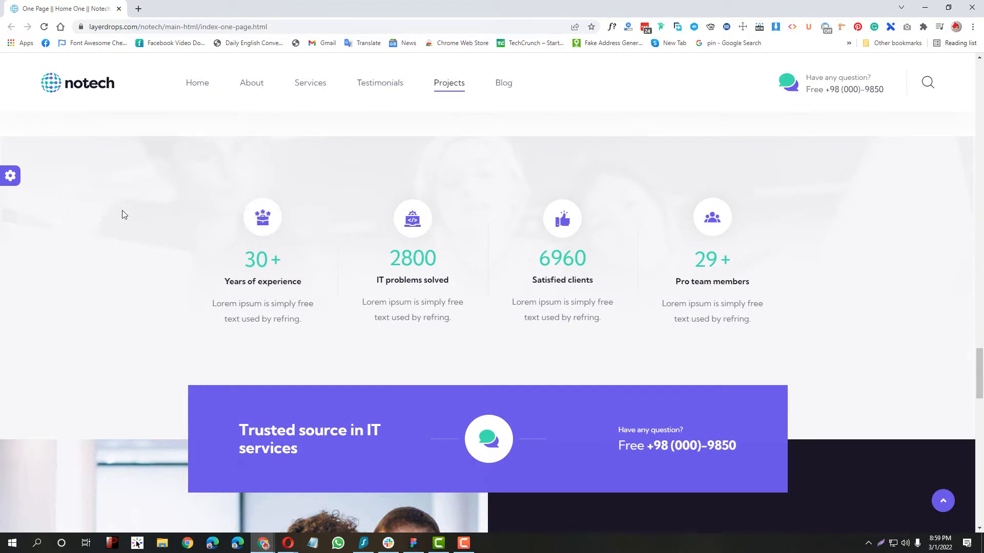
pyautogui.doubleClick(265, 262)
pyautogui.scroll(-5, 265, 263)
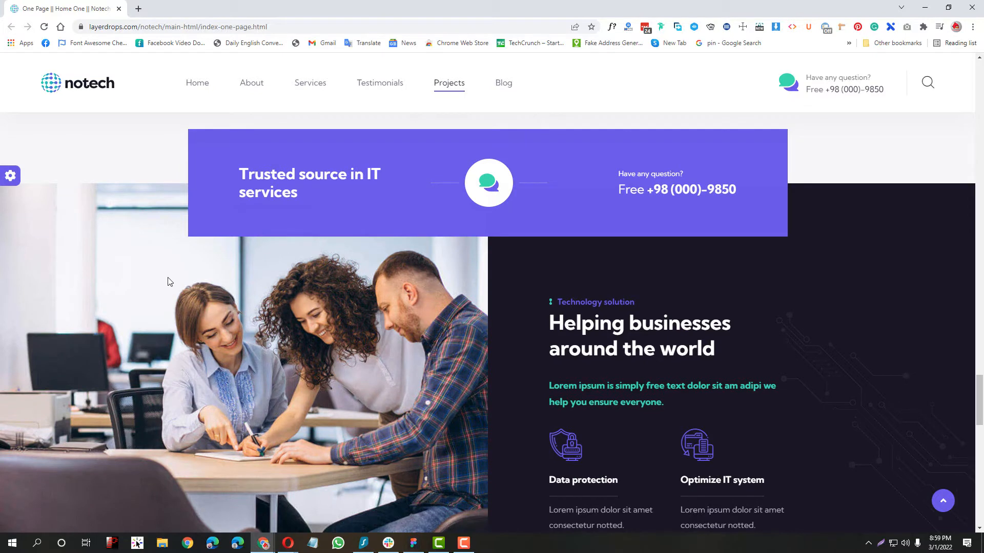
pyautogui.scroll(-2, 549, 306)
pyautogui.moveTo(536, 309); pyautogui.dragTo(548, 304)
pyautogui.click(541, 206)
pyautogui.moveTo(541, 206); pyautogui.dragTo(676, 301)
pyautogui.moveTo(530, 362); pyautogui.dragTo(643, 434)
# - Compare the Data protection item with the "Our latest projects" cards and the Product development card
pyautogui.scroll(4, 643, 433)
pyautogui.scroll(15, 643, 431)
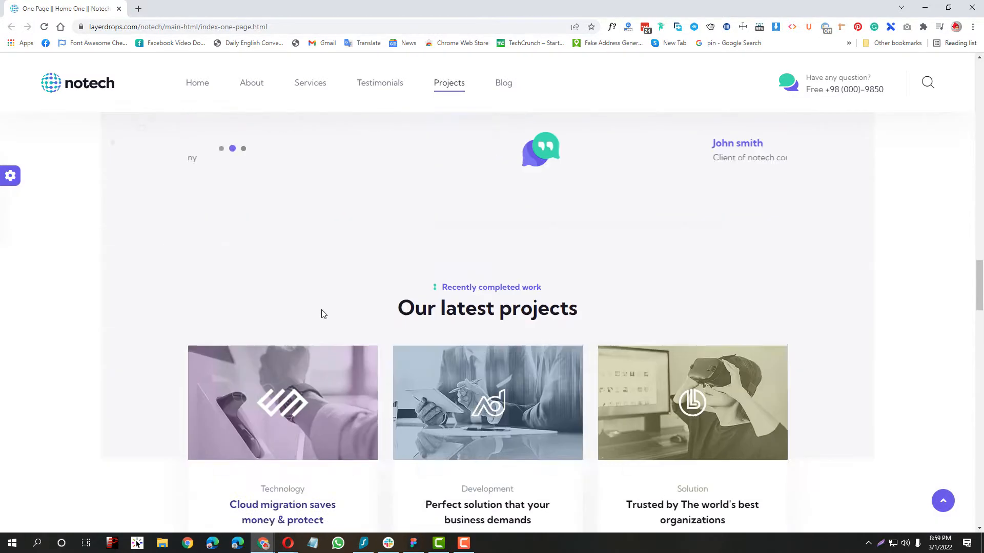
pyautogui.scroll(3, 248, 281)
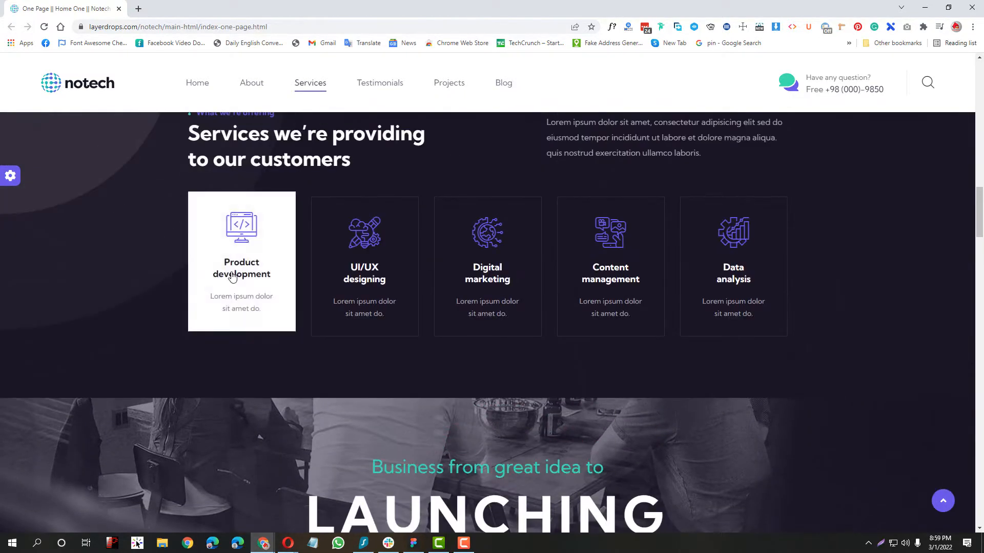
pyautogui.scroll(-15, 241, 285)
pyautogui.scroll(-12, 743, 401)
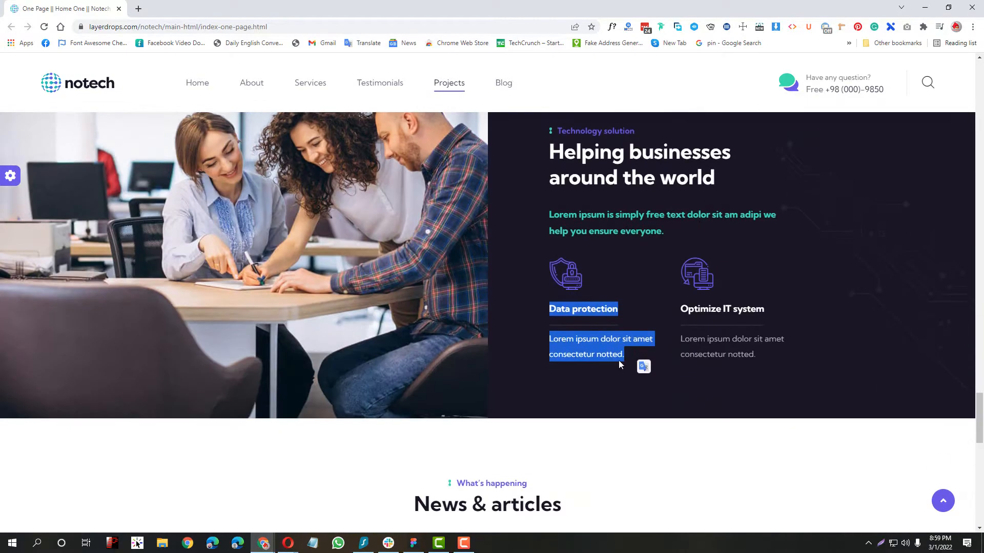
pyautogui.click(508, 324)
# - Examine the "News & articles" heading, its article cards and the business partners section
pyautogui.scroll(-7, 508, 323)
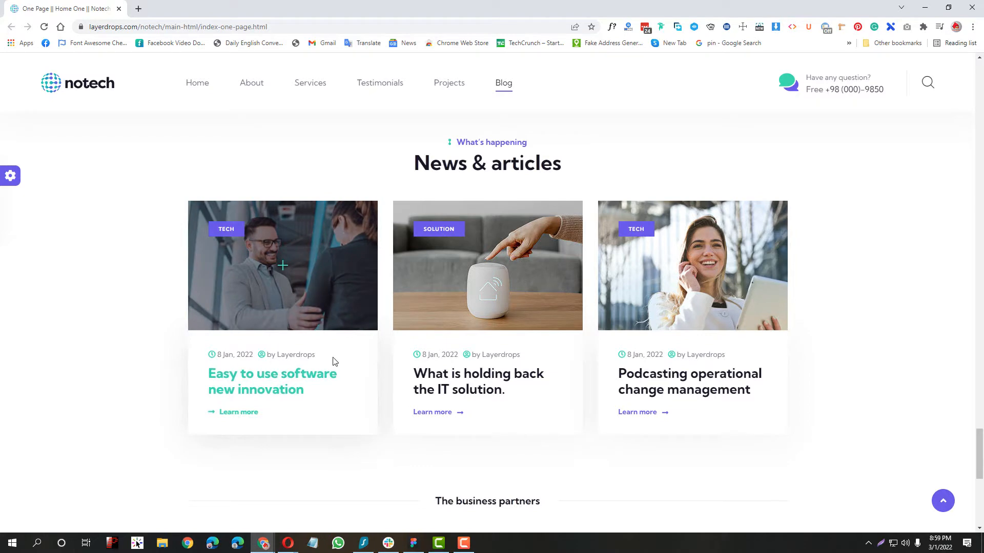
pyautogui.scroll(3, 464, 331)
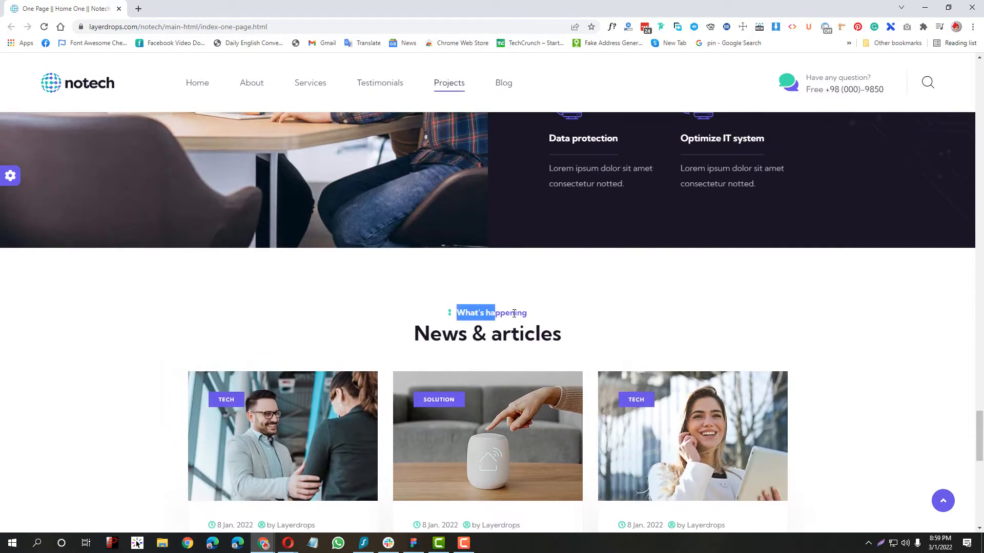
pyautogui.moveTo(514, 313); pyautogui.dragTo(567, 334)
pyautogui.scroll(-5, 259, 266)
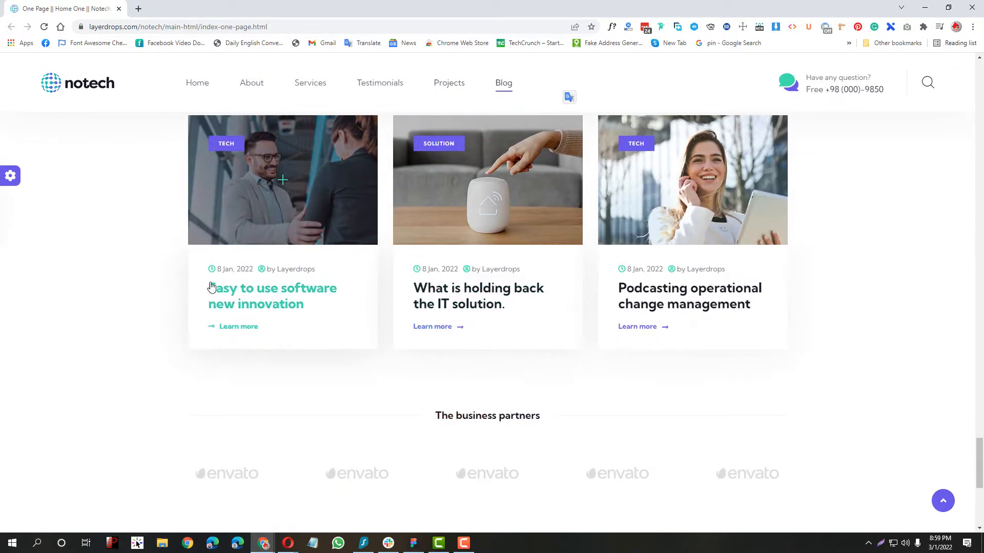
pyautogui.scroll(-5, 211, 287)
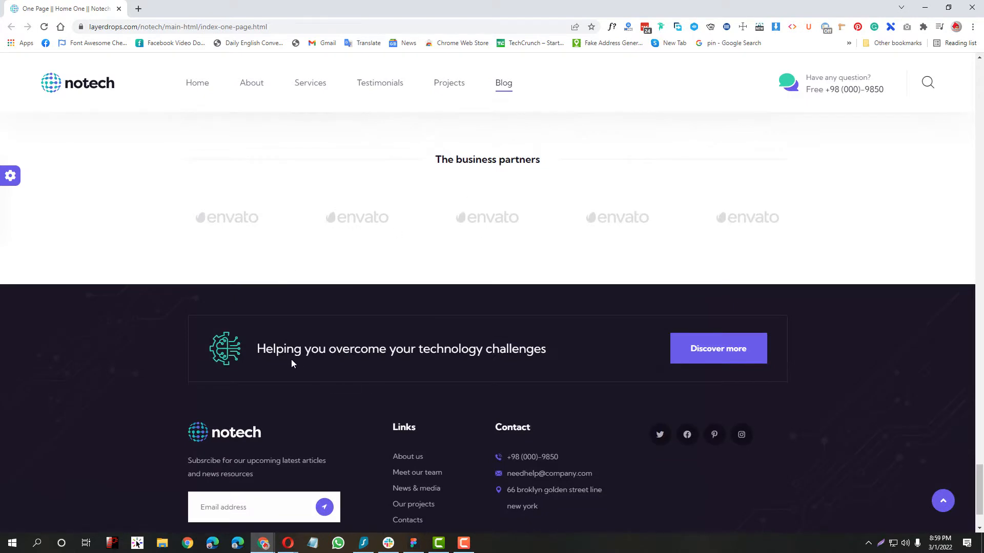
# - Examine the footer, including its newsletter email field and the heading above the Links list
pyautogui.scroll(-2, 291, 362)
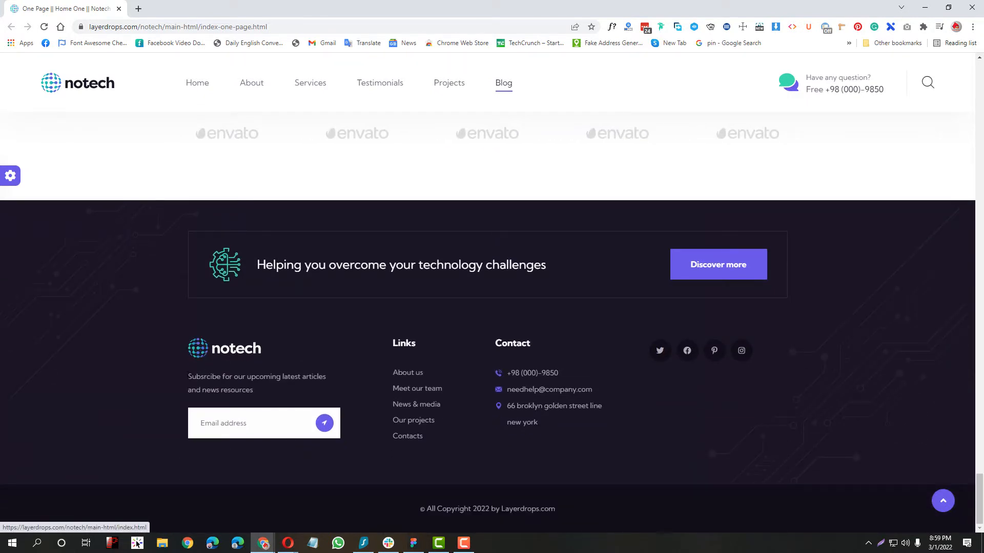
pyautogui.click(241, 422)
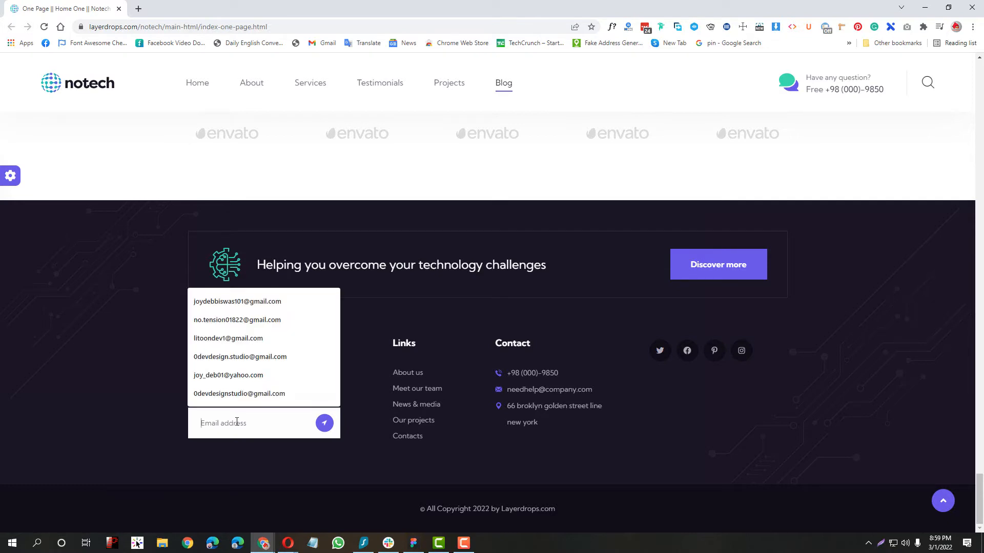
pyautogui.click(174, 443)
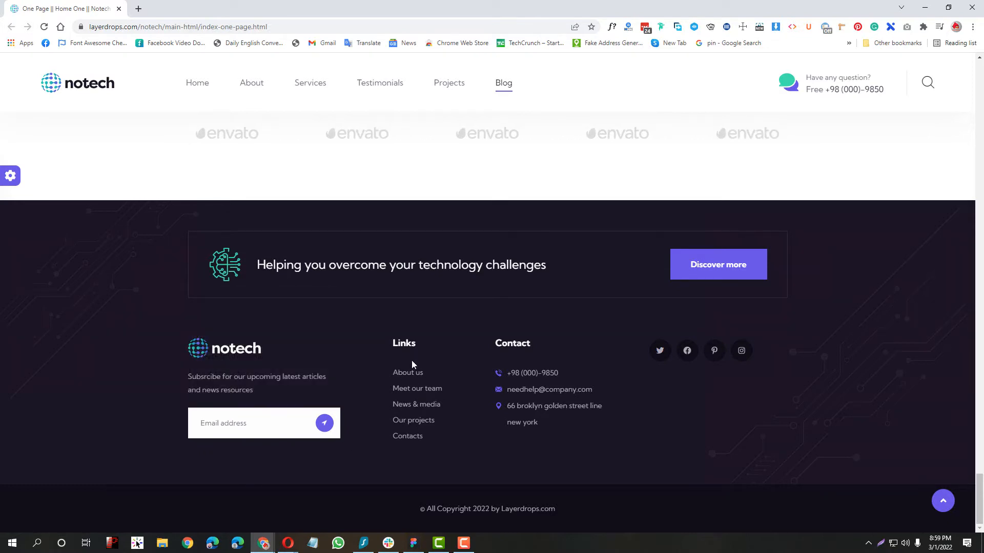
pyautogui.moveTo(466, 347); pyautogui.dragTo(446, 342)
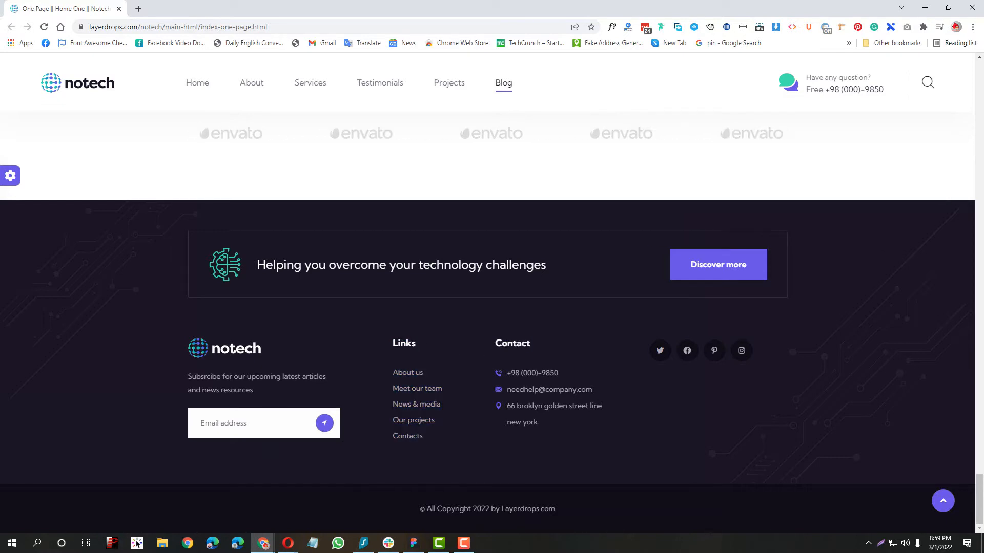
pyautogui.doubleClick(404, 341)
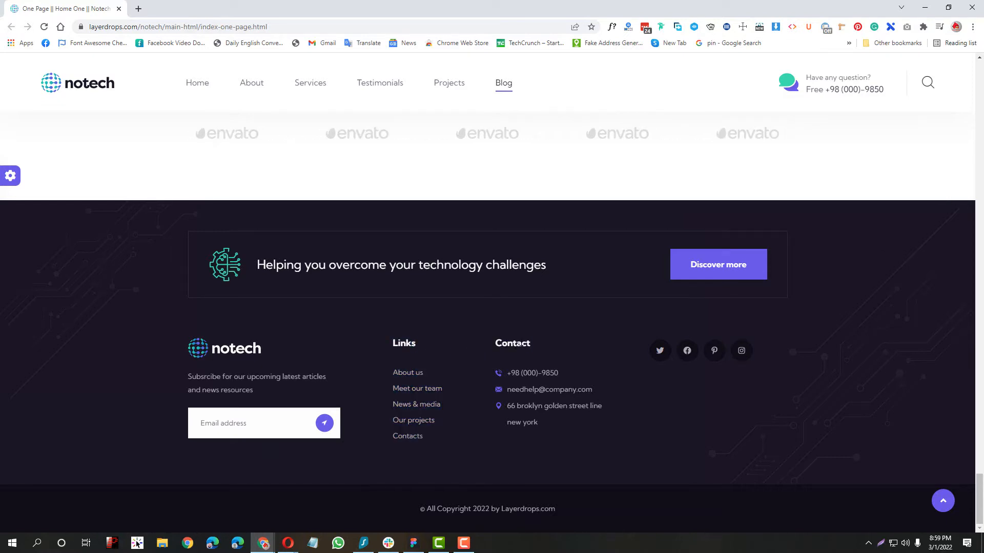
pyautogui.click(438, 543)
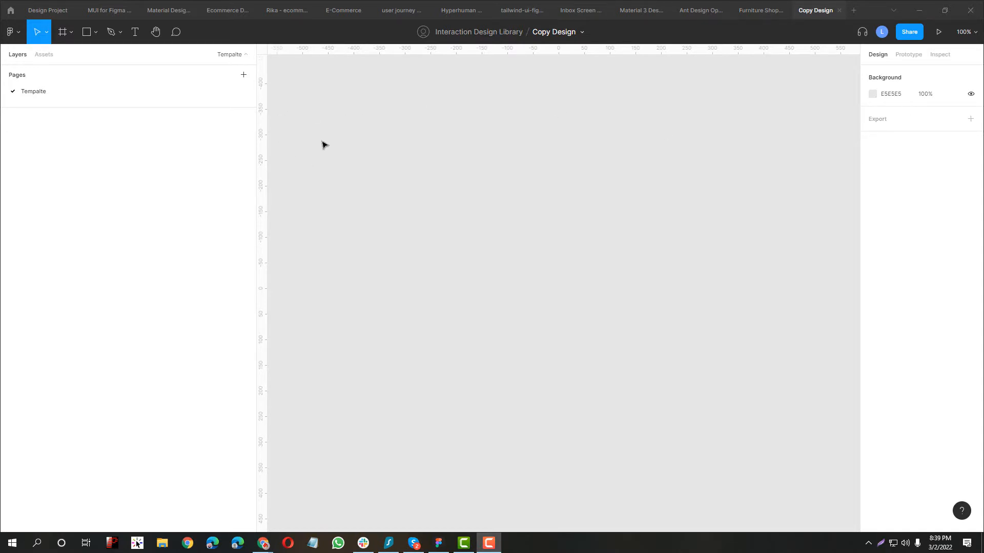
# - In the Figma file Copy Design, create a frame on the canvas and size it to 1920 × 1080
pyautogui.press('f')
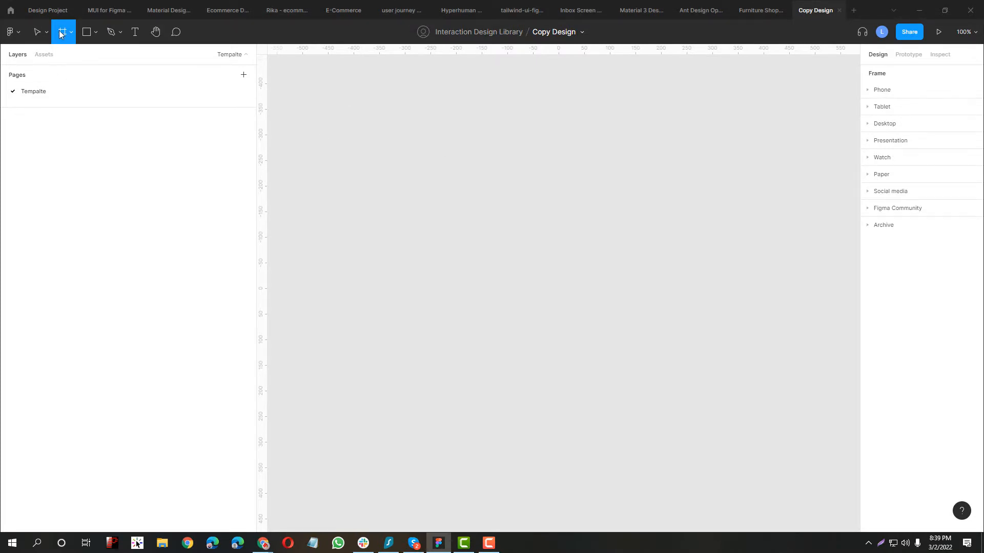
pyautogui.click(431, 168)
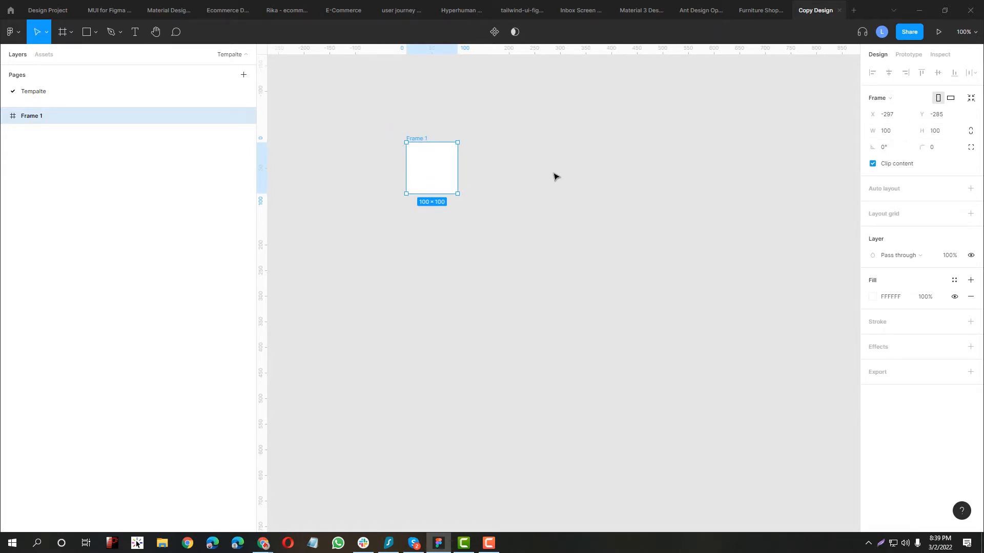
pyautogui.click(904, 132)
pyautogui.press('Tab')
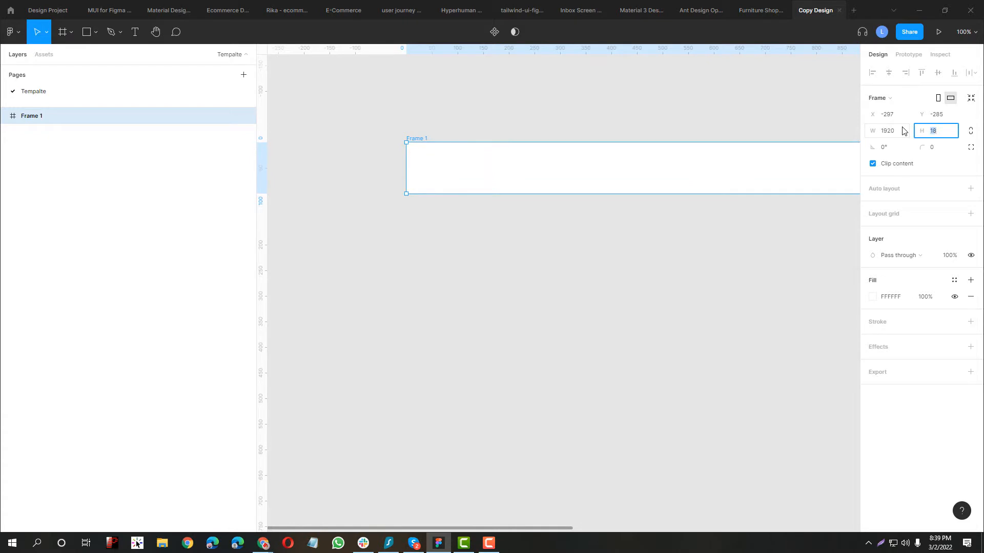
pyautogui.write('1080')
pyautogui.press('Return')
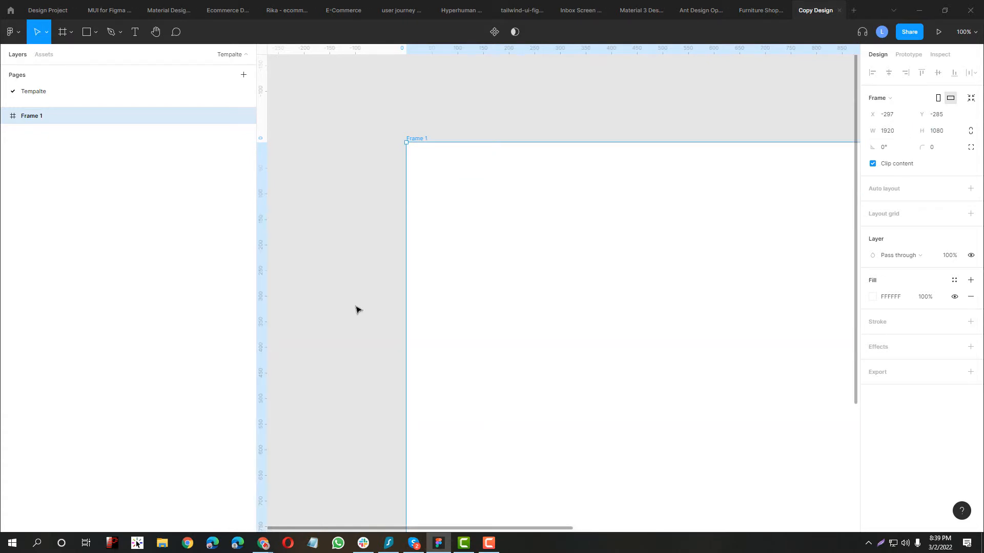
# - Rename the 1920 × 1080 frame "Home Page Design"
pyautogui.hotkey('shift', '1')
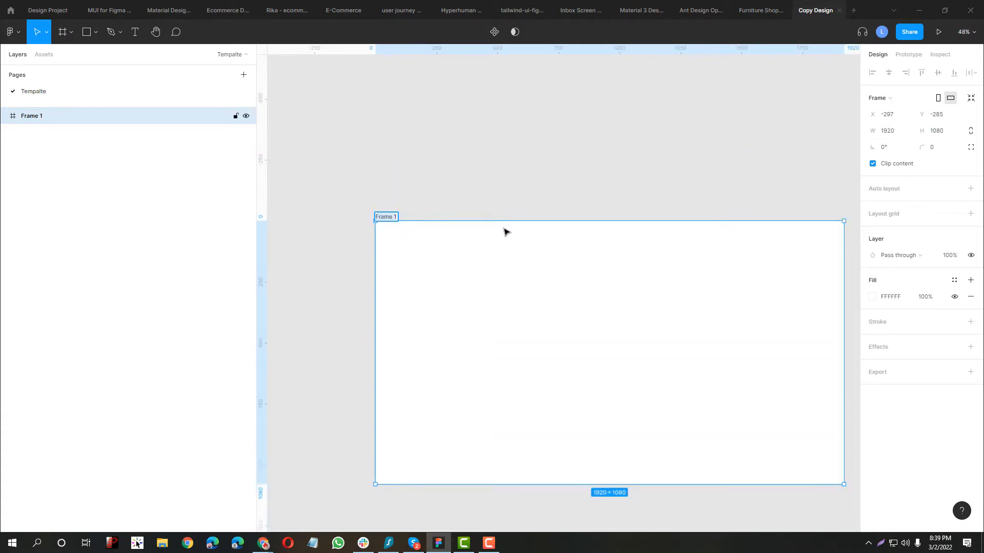
pyautogui.write('HO')
pyautogui.press('BackSpace')
pyautogui.press('BackSpace')
pyautogui.write('ome')
pyautogui.press('Return')
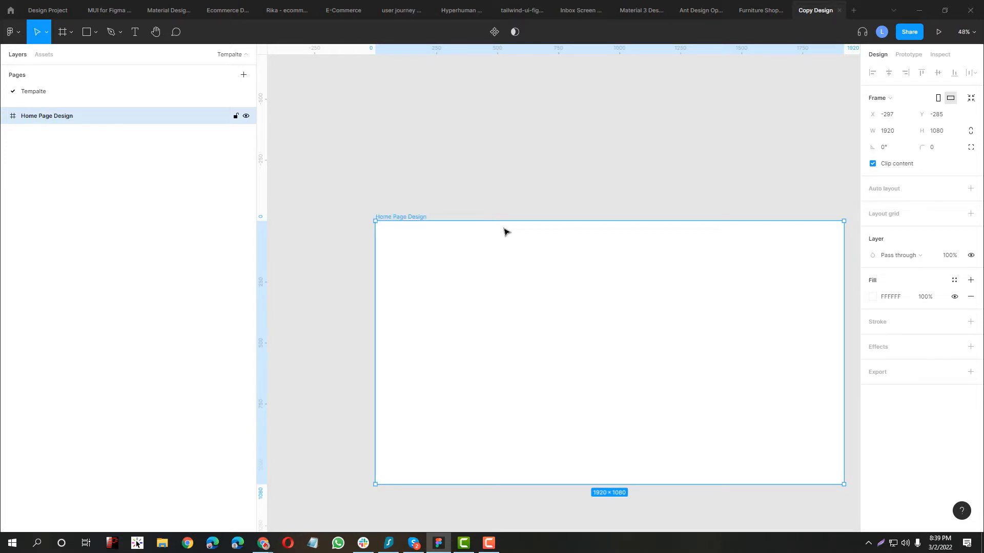
pyautogui.scroll(-5, 505, 232)
pyautogui.hscroll(2, 506, 232)
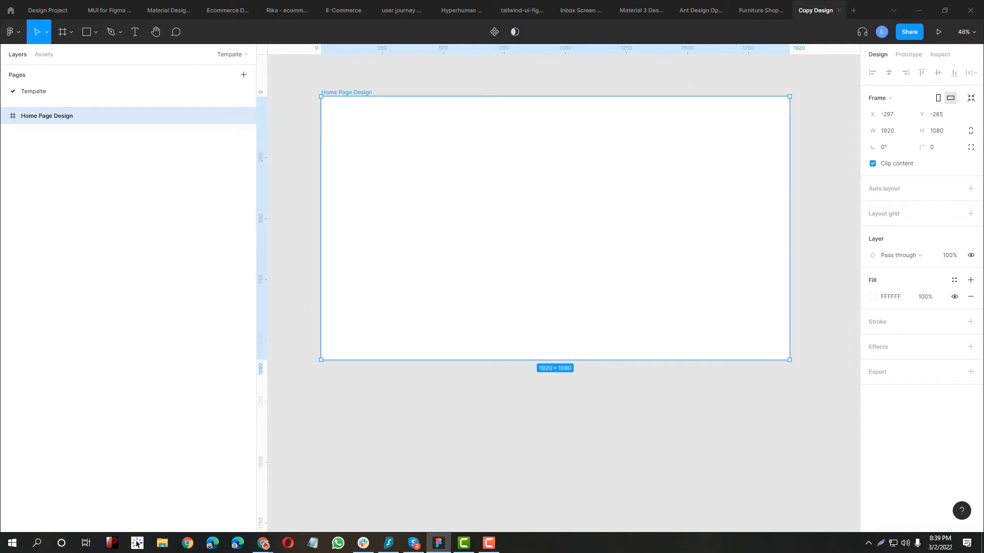
# - Switch to the notech page in Chrome and measure the row of three service cards with a copied screenshot selection
pyautogui.hotkey('alt', 'Tab')
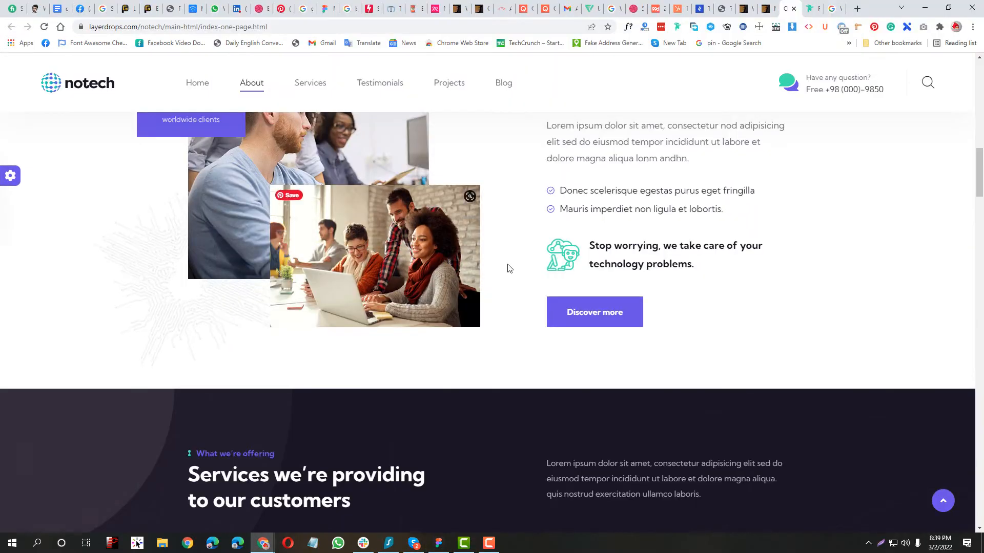
pyautogui.scroll(12, 352, 343)
pyautogui.scroll(-8, 353, 343)
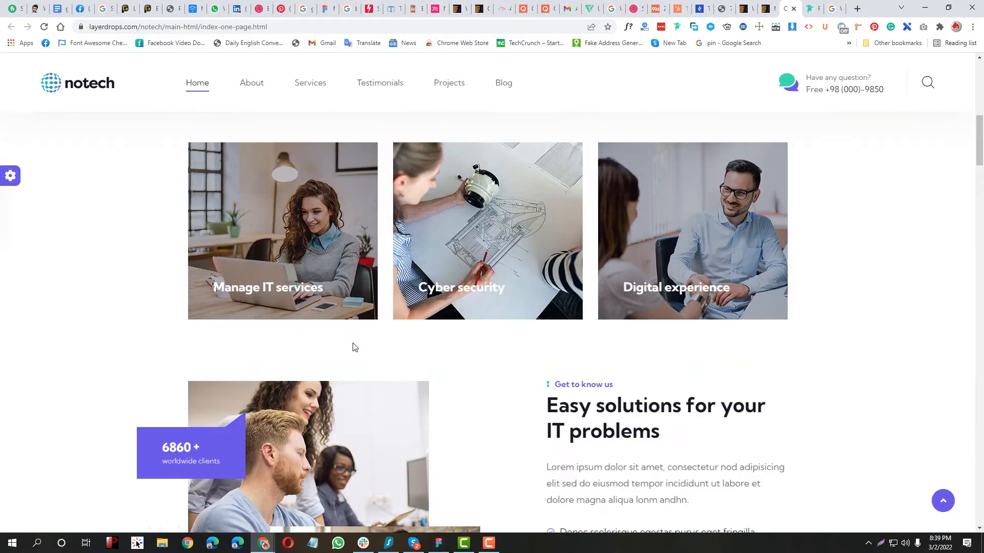
pyautogui.press('Print')
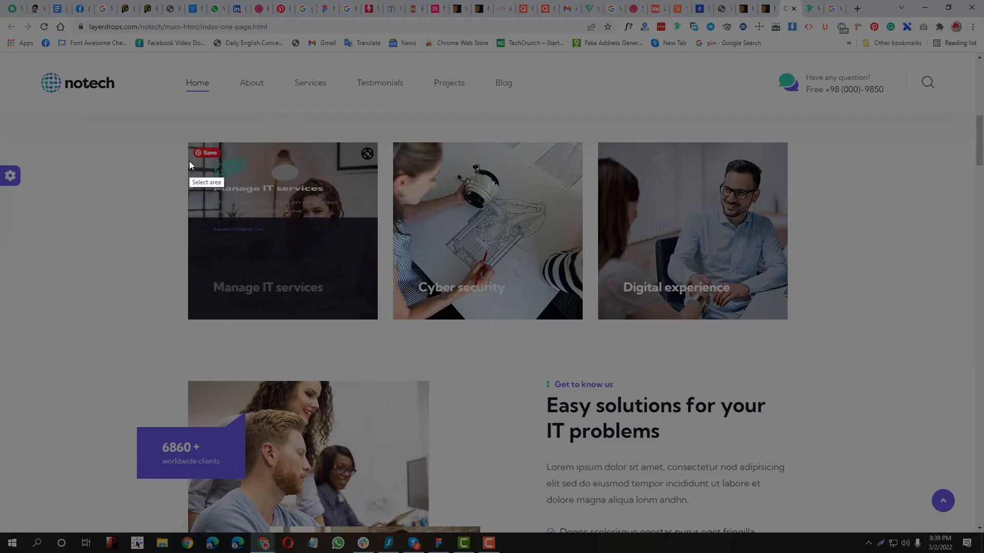
pyautogui.moveTo(189, 156); pyautogui.dragTo(786, 358)
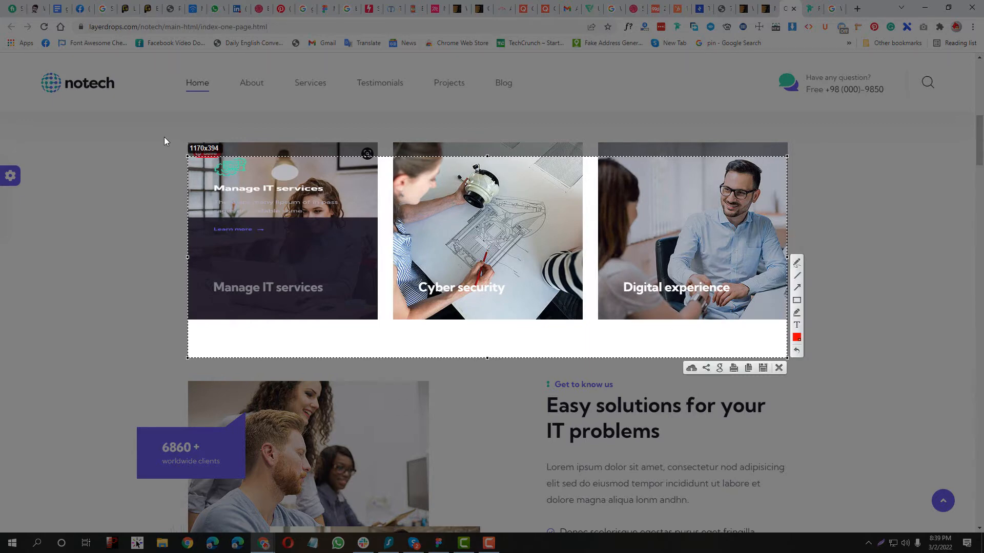
pyautogui.hotkey('ctrl', 'c')
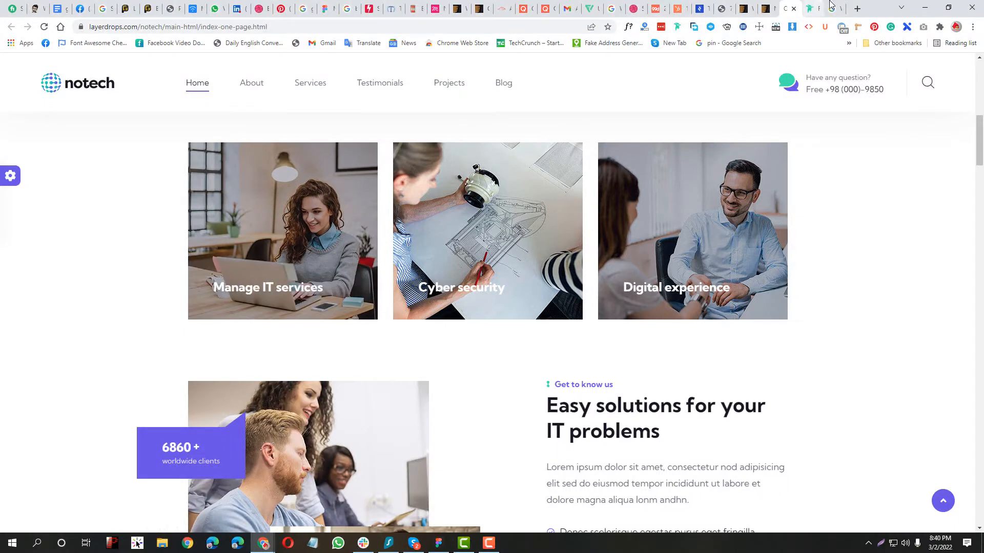
# - Back in Figma, add a layout grid to the Home Page Design frame and change its type to Columns
pyautogui.click(924, 7)
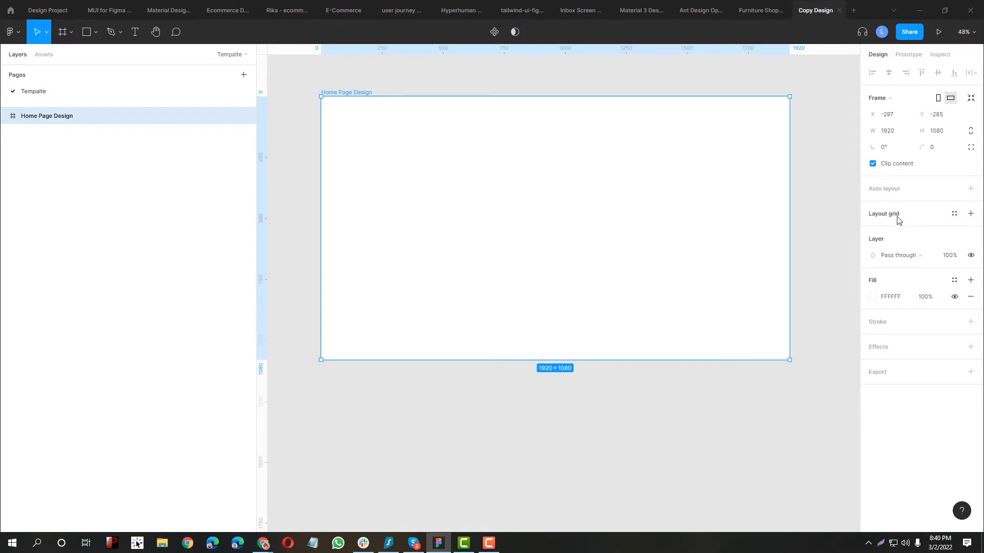
pyautogui.click(968, 219)
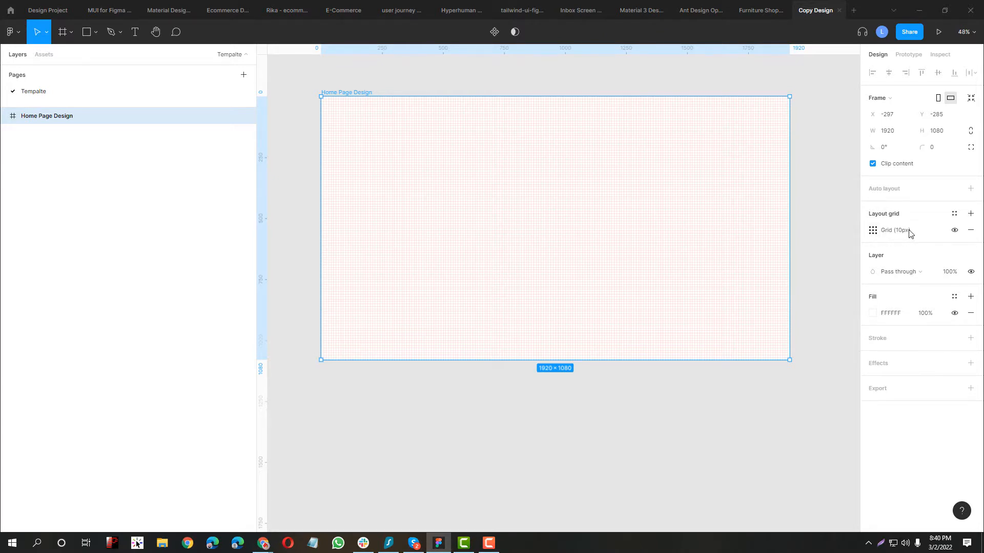
pyautogui.click(870, 233)
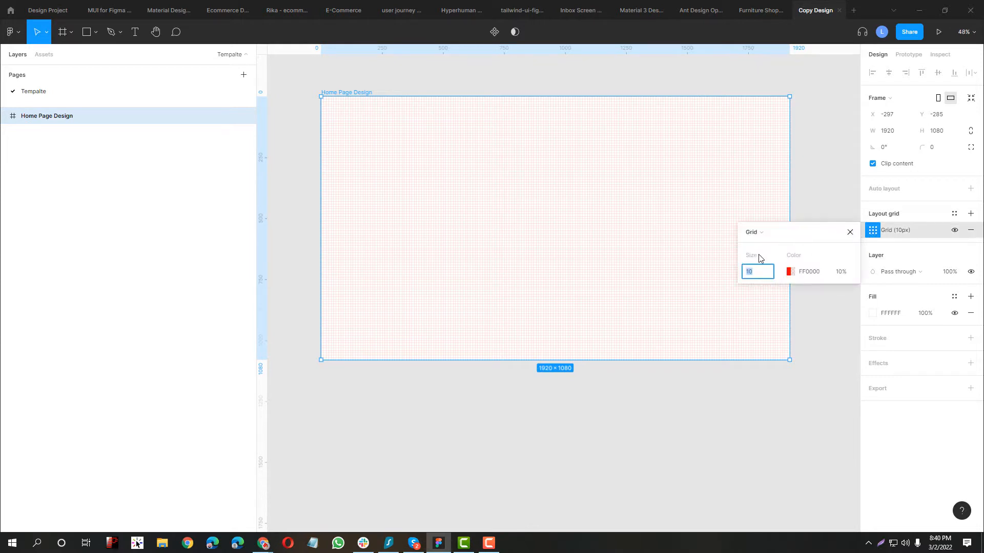
pyautogui.click(760, 234)
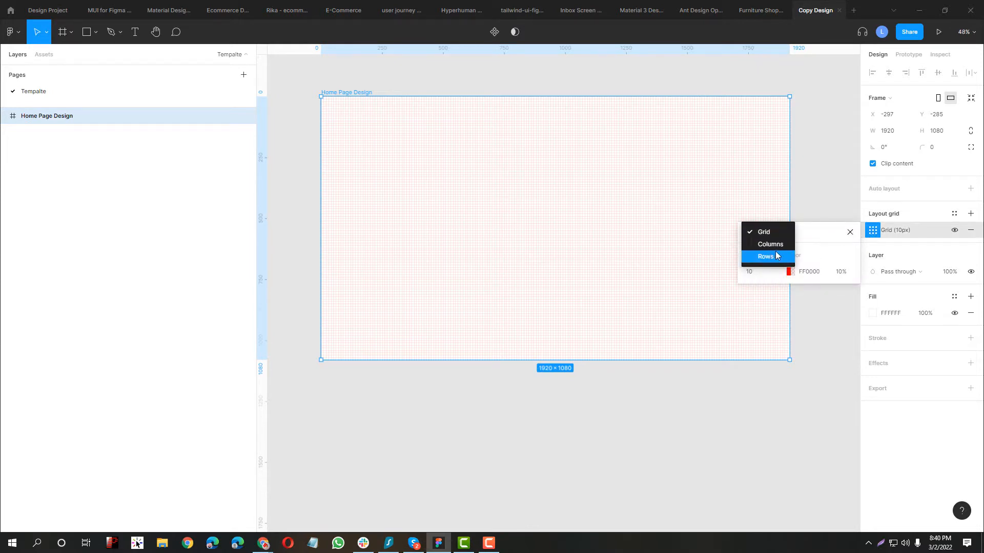
pyautogui.click(775, 245)
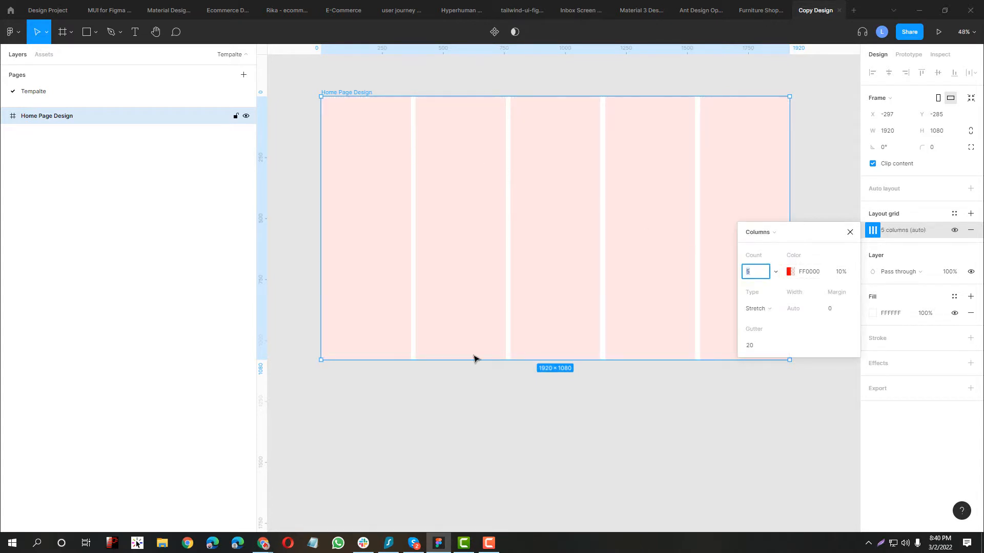
# - Open Calculator, subtract 1170 from 1920 and halve the result to work out the side margin for the layout grid
pyautogui.click(13, 542)
pyautogui.write('ca')
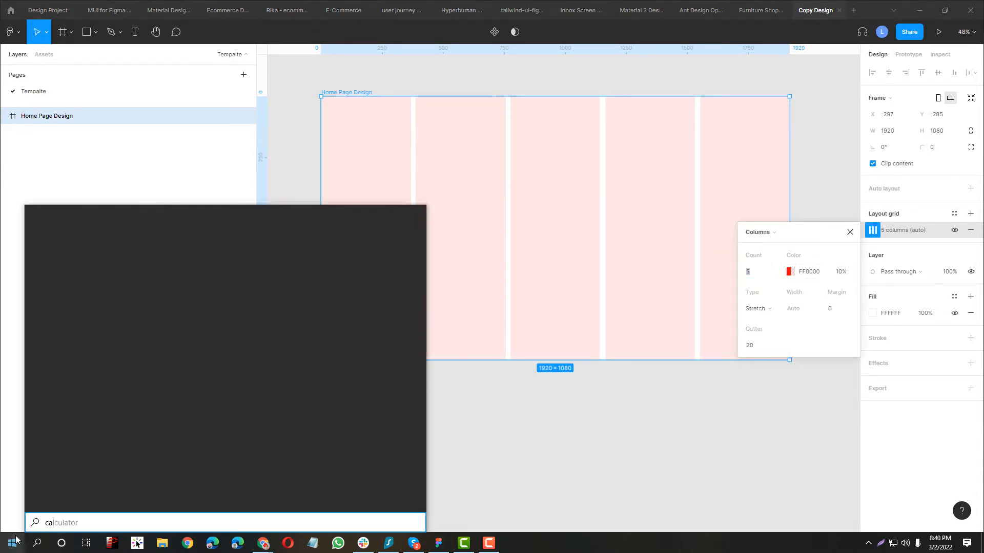
pyautogui.press('Return')
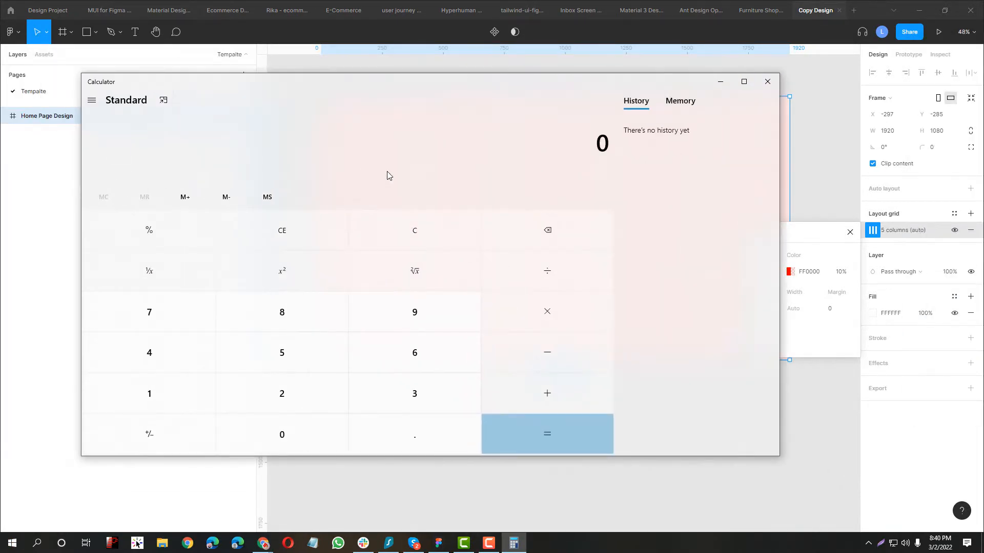
pyautogui.write('1920 - 1170')
pyautogui.press('Return')
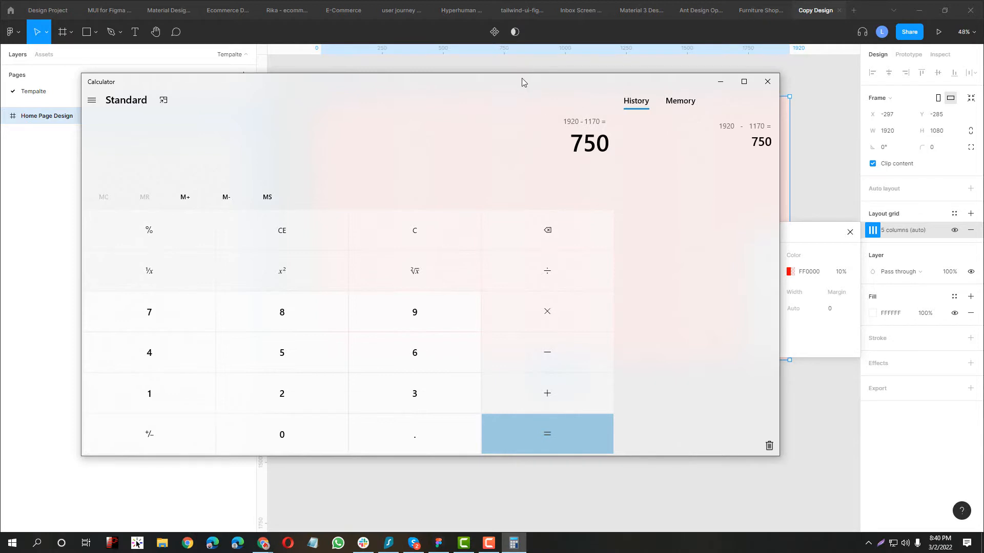
pyautogui.moveTo(522, 82); pyautogui.dragTo(597, 192)
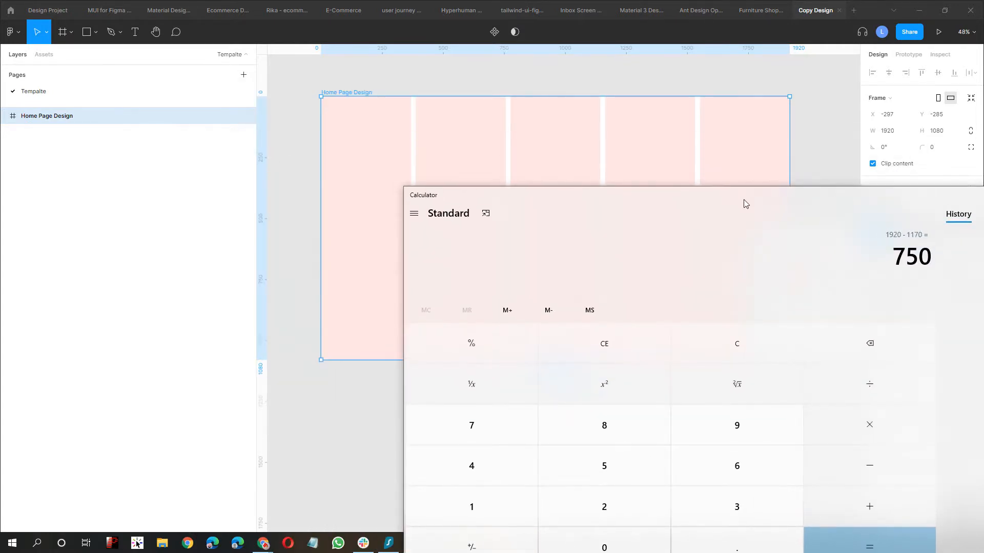
pyautogui.moveTo(743, 199); pyautogui.dragTo(486, 139)
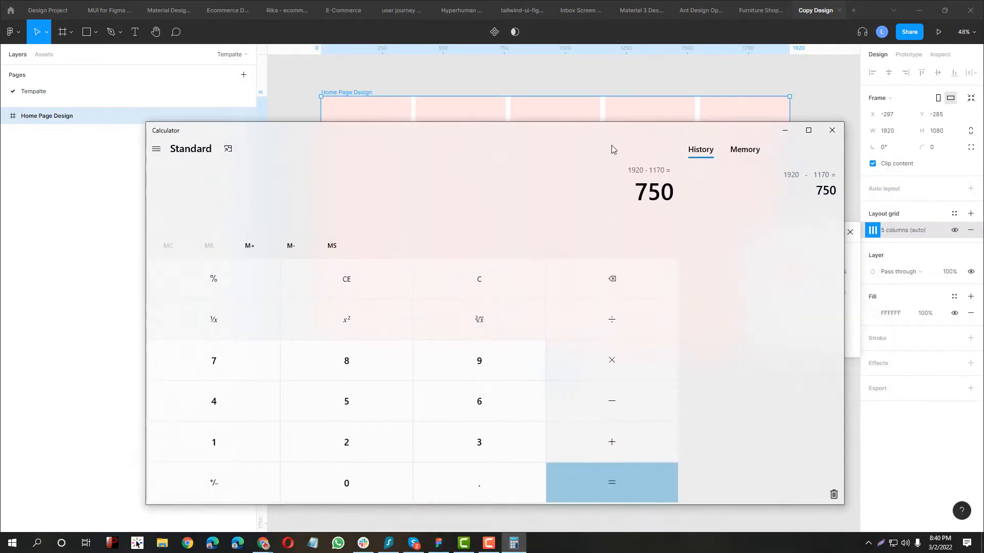
pyautogui.write('/2')
pyautogui.press('Return')
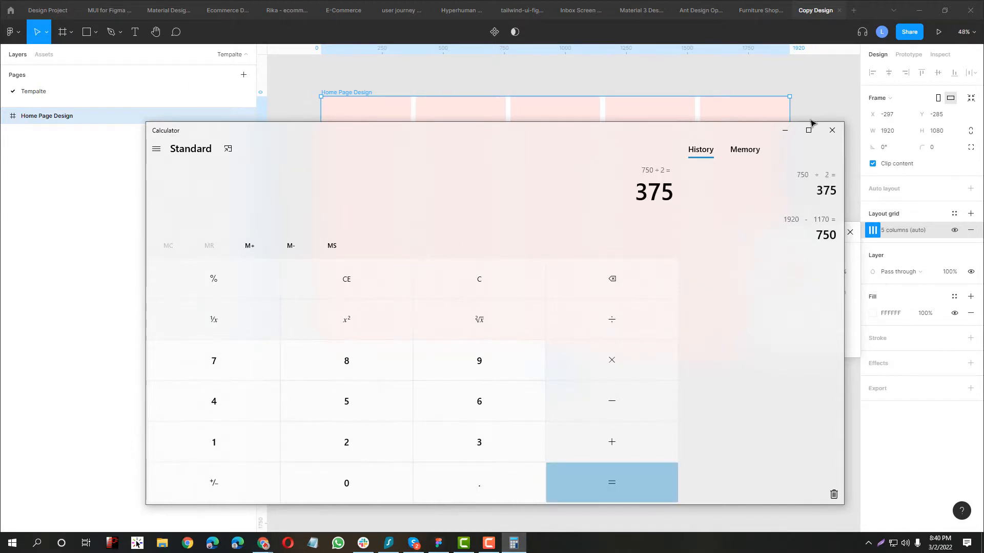
pyautogui.click(784, 130)
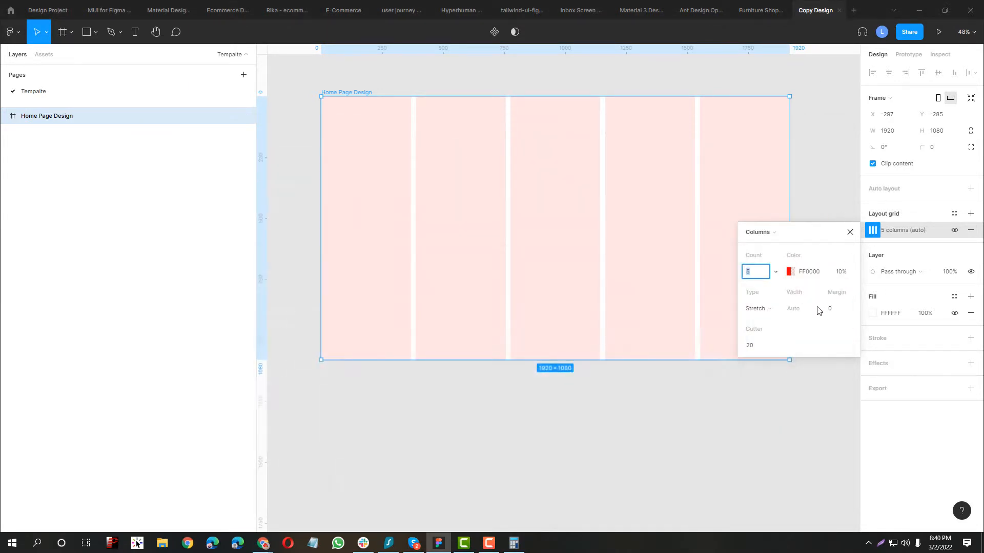
# - Set the column grid's margin to 375, gutter to 30 and count to 12
pyautogui.click(839, 309)
pyautogui.write('375')
pyautogui.press('Return')
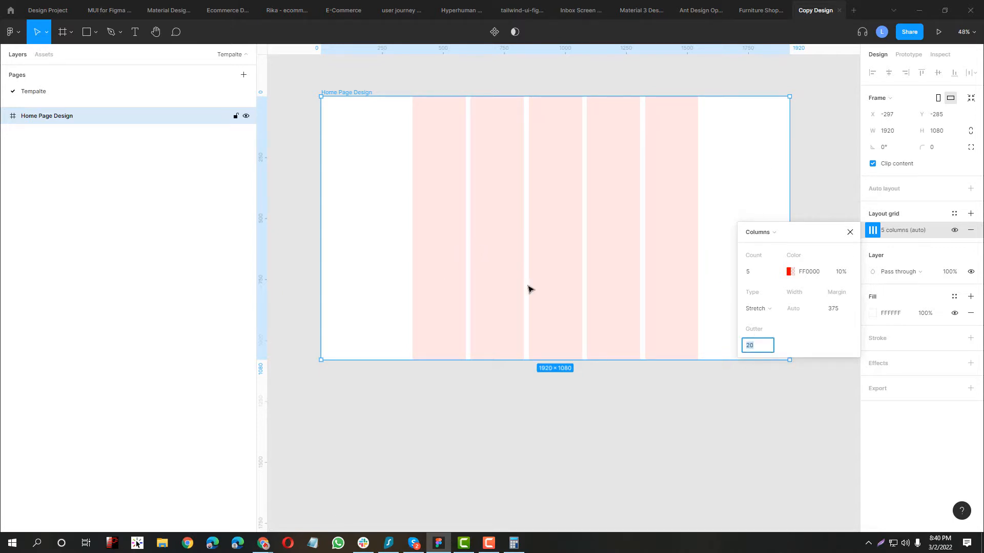
pyautogui.click(767, 347)
pyautogui.press('Return')
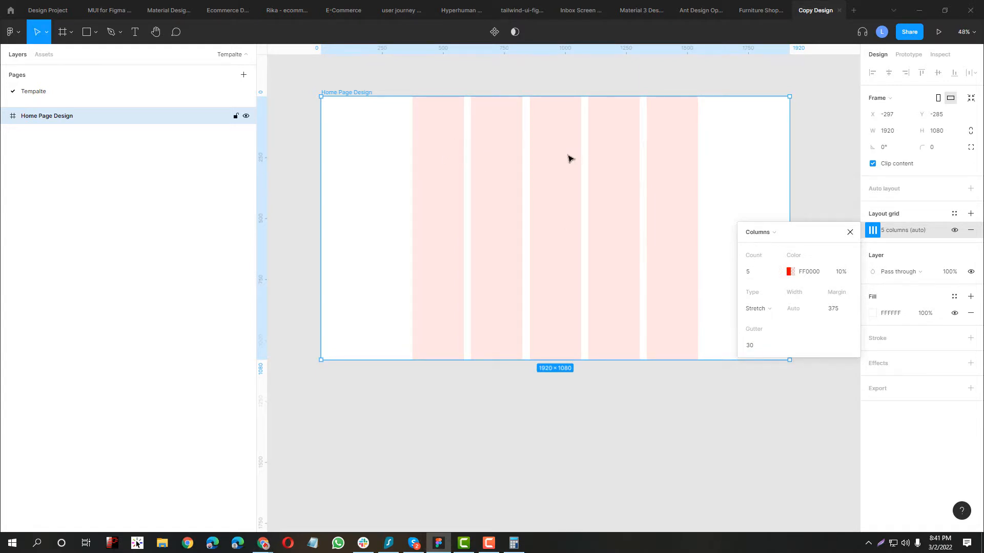
pyautogui.click(760, 279)
pyautogui.press('Tab')
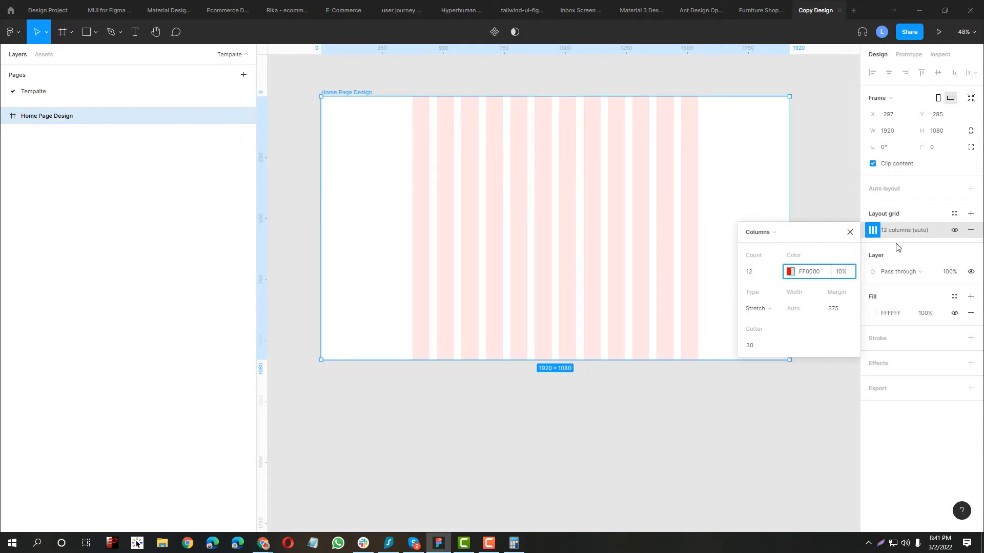
pyautogui.click(852, 237)
# - Extend the Home Page Design frame downward to about 2538 px high, keeping its 1920 px width, and deselect it
pyautogui.scroll(-3, 404, 259)
pyautogui.moveTo(418, 143); pyautogui.dragTo(418, 93)
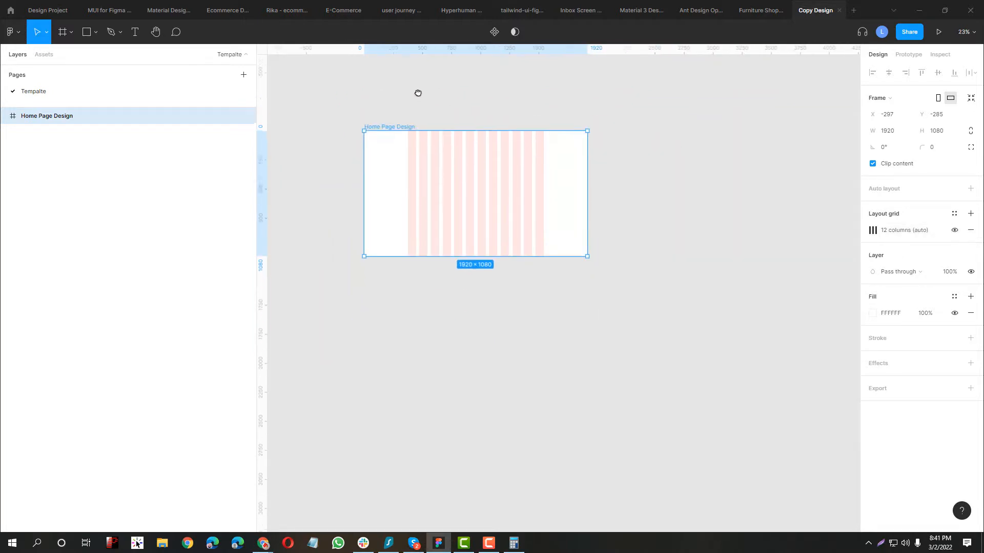
pyautogui.scroll(-2, 418, 102)
pyautogui.moveTo(410, 220); pyautogui.dragTo(420, 391)
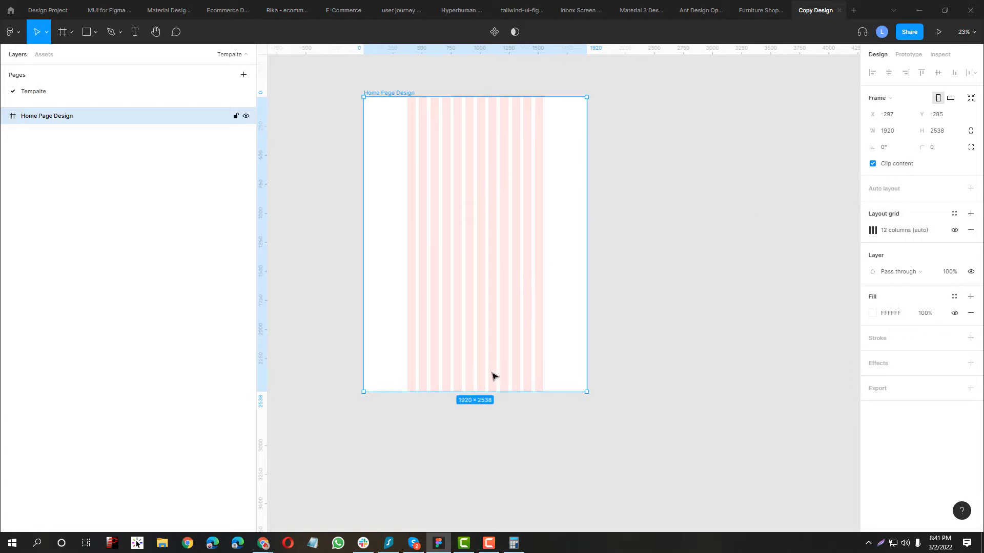
pyautogui.moveTo(462, 393); pyautogui.dragTo(420, 377)
pyautogui.click(333, 141)
pyautogui.scroll(3, 424, 191)
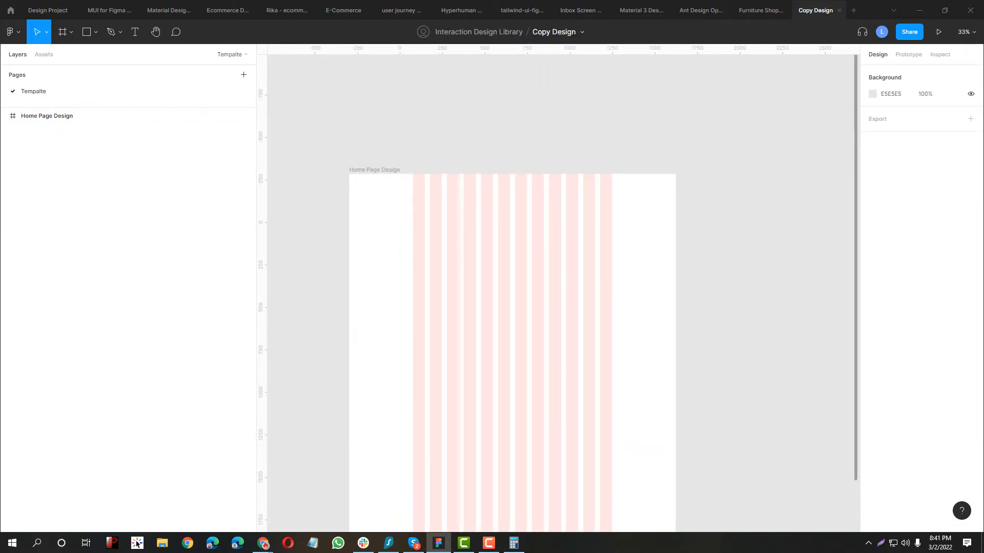
# - Switch to the notech page in Chrome, return to its header and activate the Fonts Ninja extension
pyautogui.hotkey('alt', 'Tab')
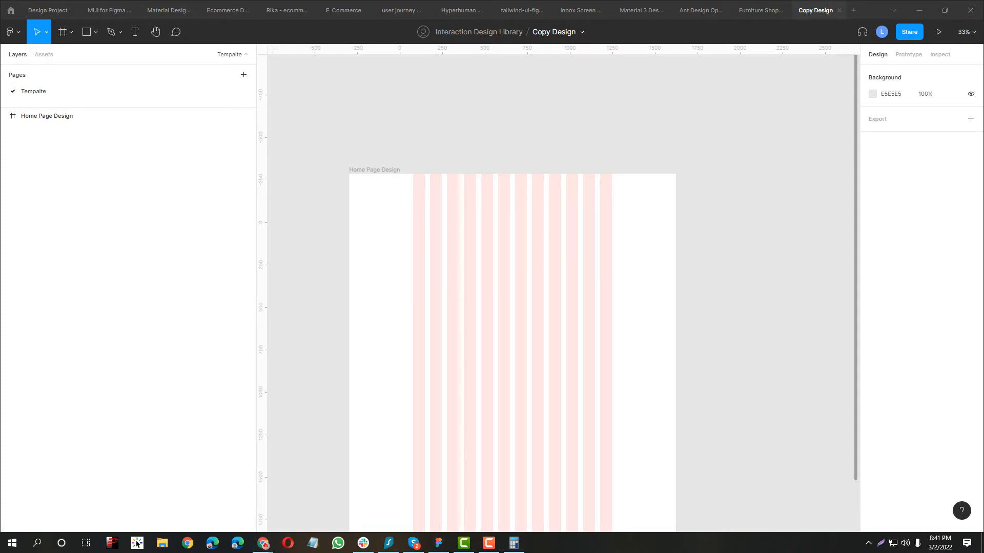
pyautogui.scroll(10, 325, 246)
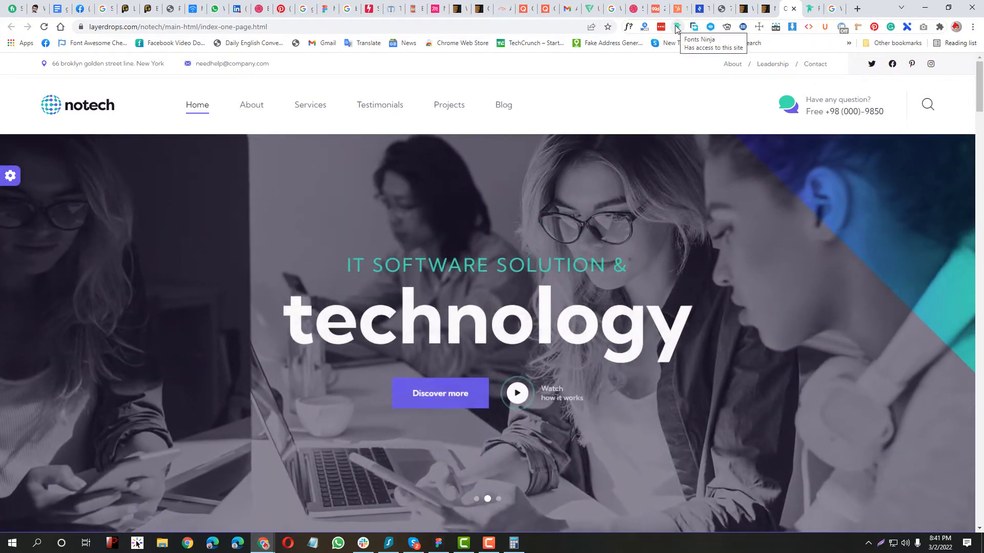
pyautogui.click(677, 27)
# - Look at the Fonts Ninja website and the WhatFont extension's page in the Chrome Web Store
pyautogui.click(807, 8)
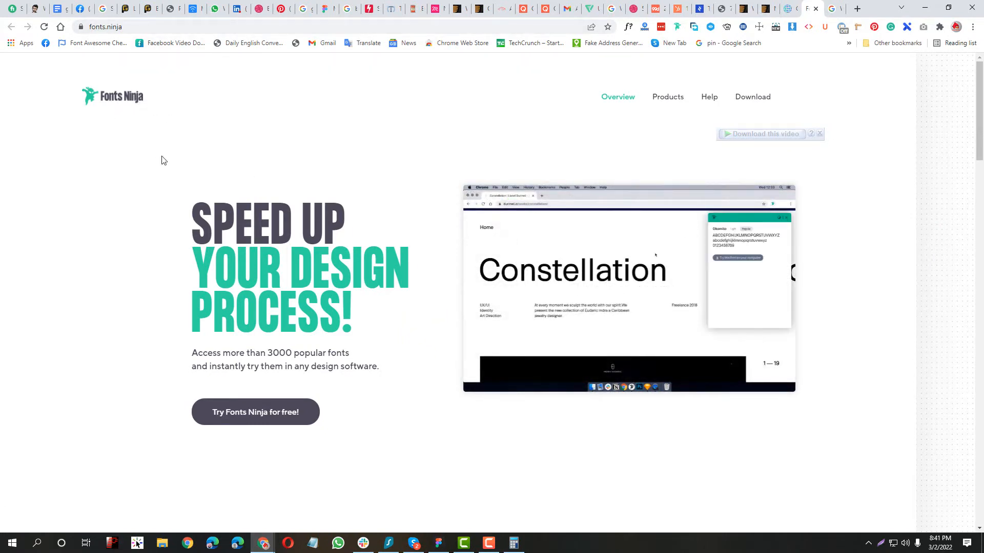
pyautogui.click(831, 6)
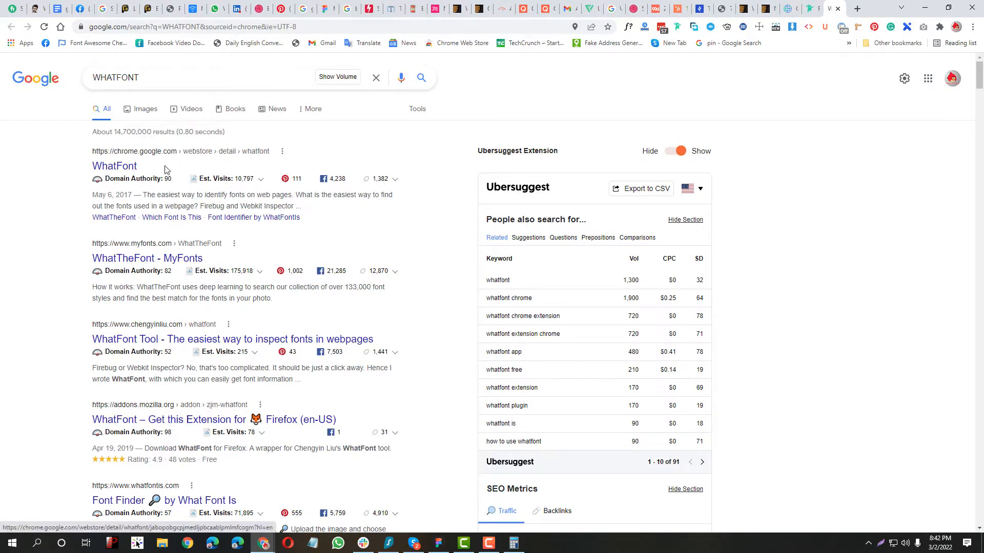
pyautogui.click(114, 167)
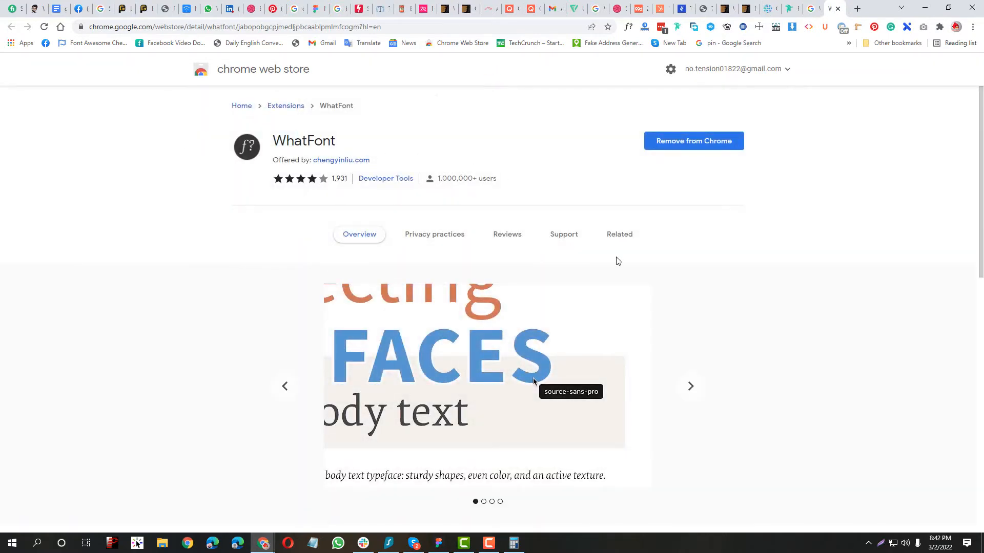
pyautogui.click(794, 5)
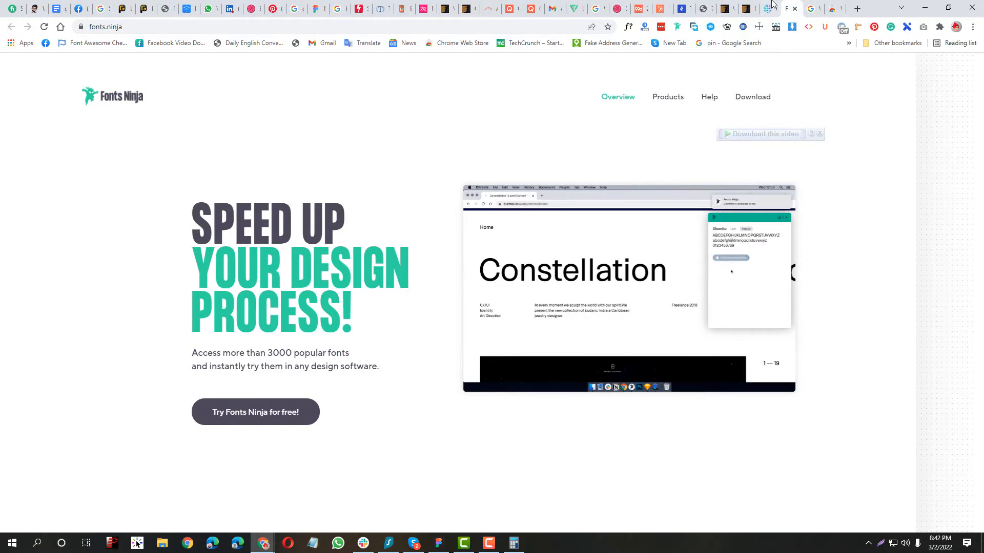
# - Inspect the notech About link's font, mark its name, size, line height, letter spacing and colour with arrows in a screenshot selection, and close Fonts Ninja
pyautogui.click(769, 8)
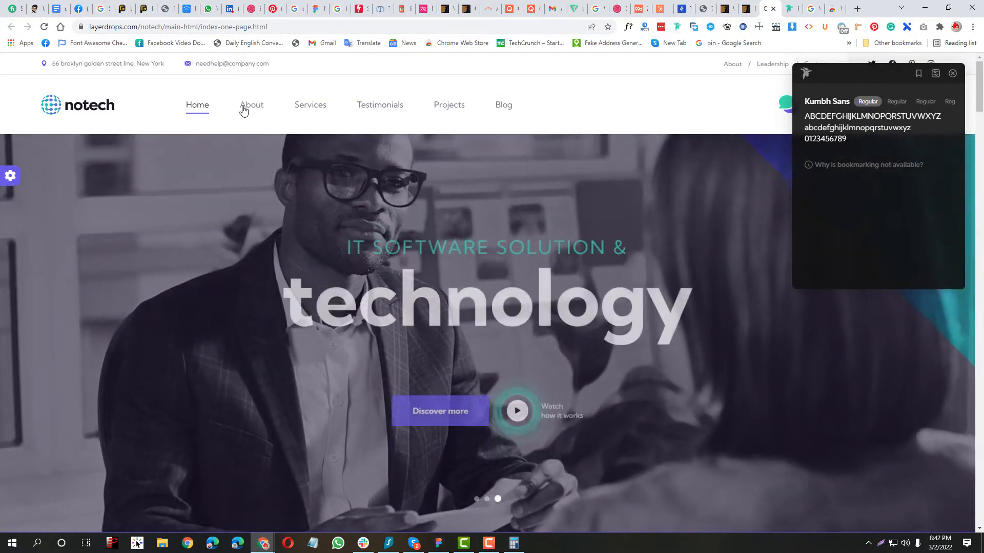
pyautogui.moveTo(250, 105)
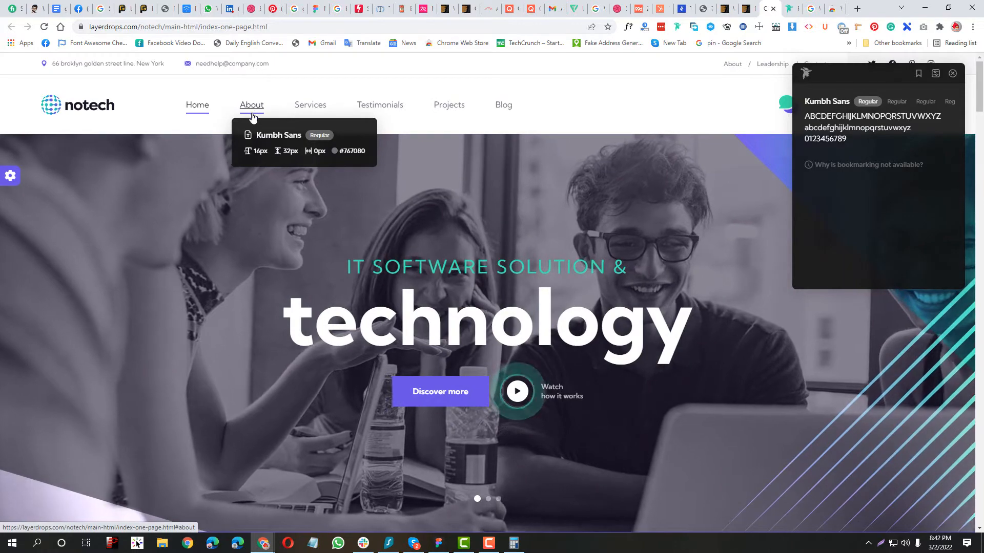
pyautogui.press('Print')
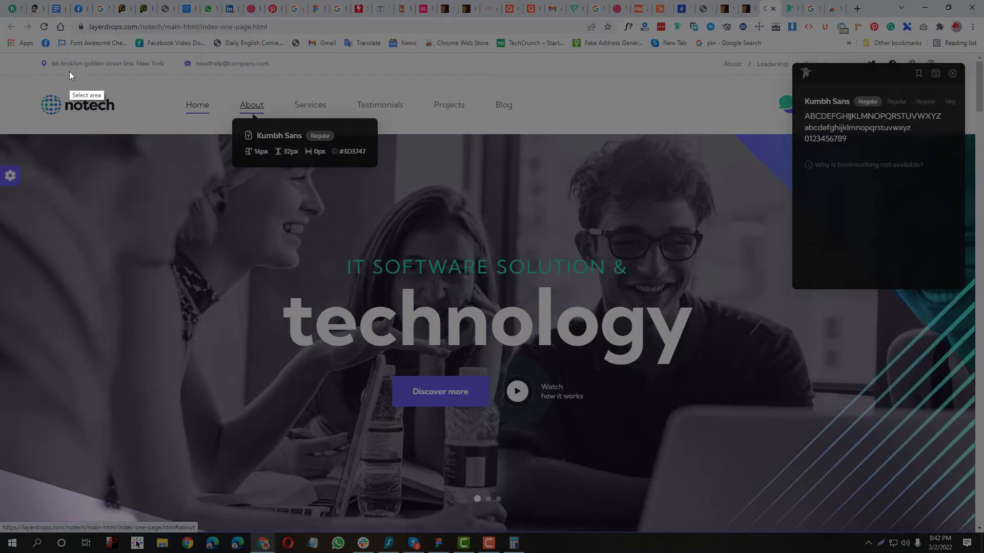
pyautogui.moveTo(74, 69); pyautogui.dragTo(801, 317)
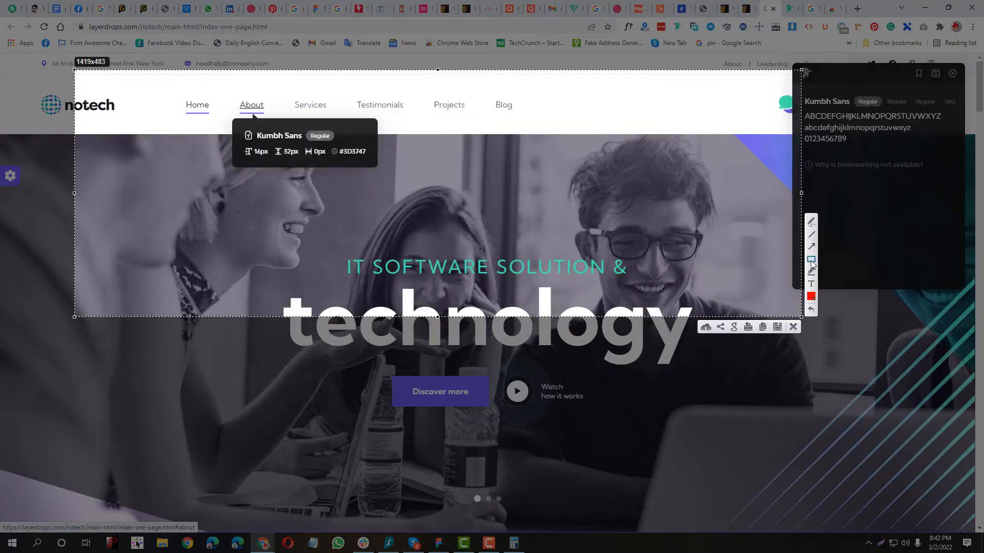
pyautogui.moveTo(324, 109); pyautogui.dragTo(284, 130)
pyautogui.moveTo(226, 194); pyautogui.dragTo(259, 164)
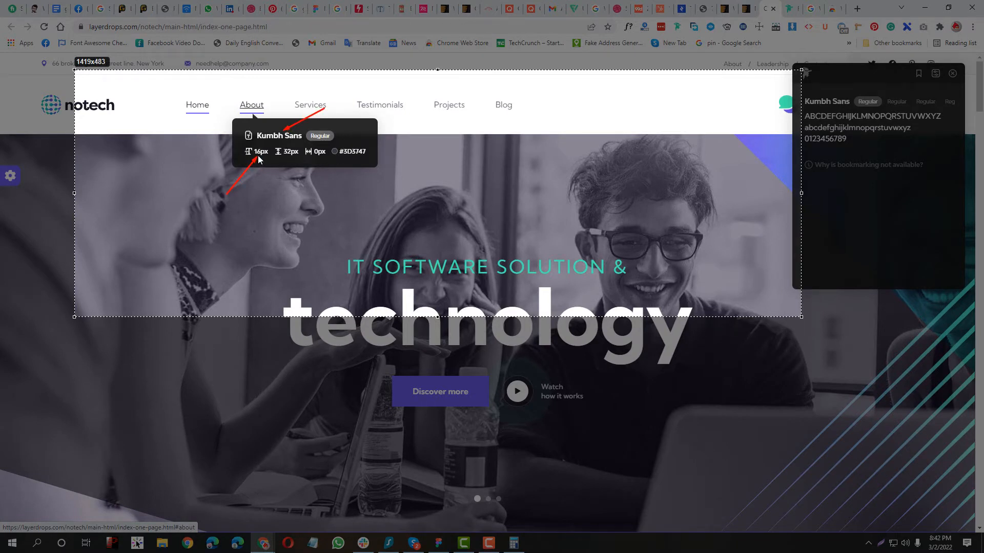
pyautogui.moveTo(259, 159); pyautogui.dragTo(258, 159)
pyautogui.moveTo(285, 192)
pyautogui.mouseDown()
pyautogui.moveTo(290, 156)
pyautogui.moveTo(315, 157)
pyautogui.mouseUp()
pyautogui.moveTo(380, 188); pyautogui.dragTo(352, 156)
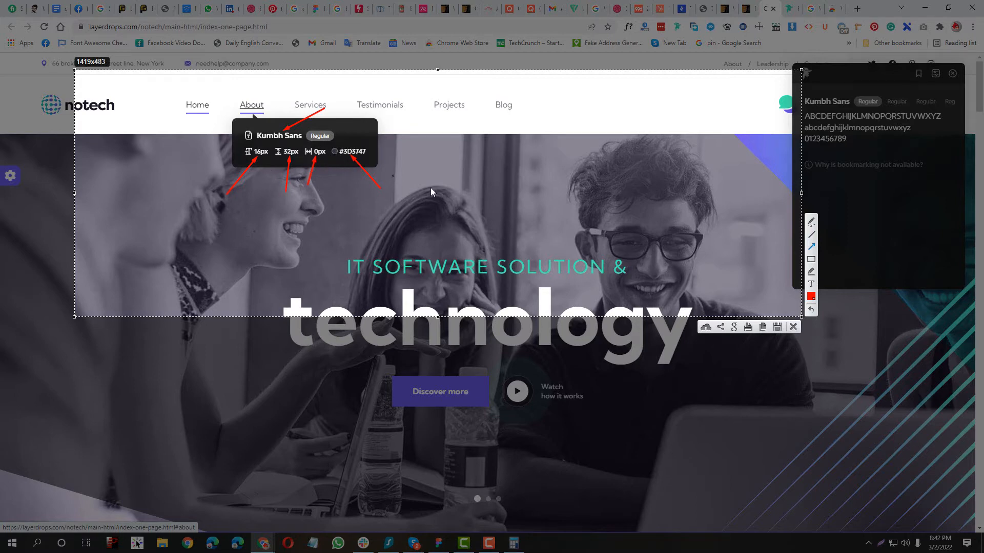
pyautogui.click(793, 328)
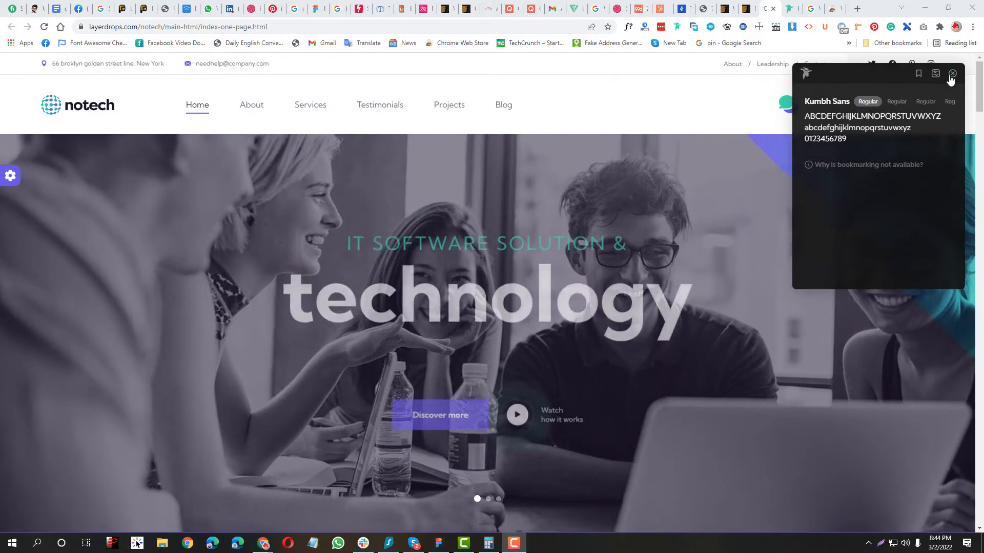
pyautogui.click(951, 74)
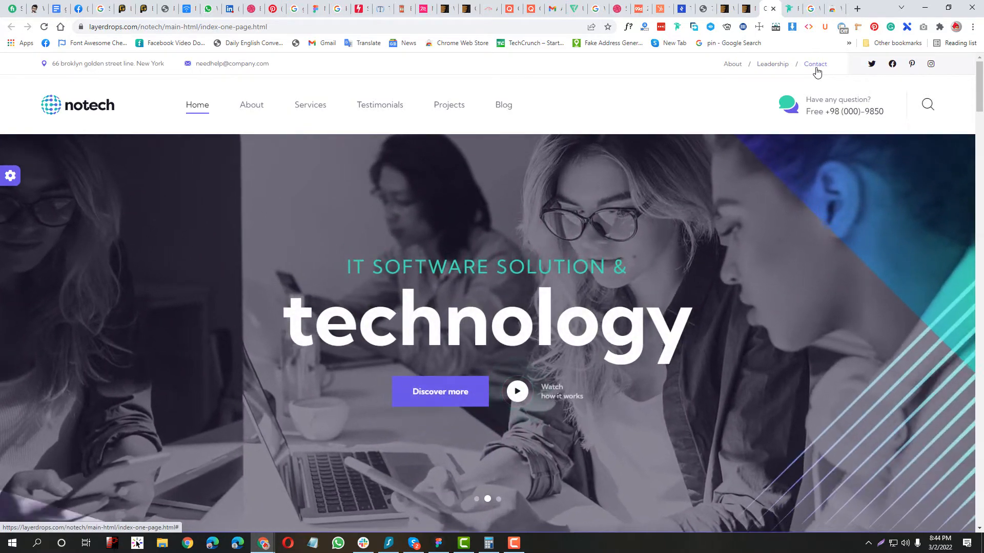
# - Select a screenshot area of about 915 × 155 over the notech header and circle the Contact link with the pen
pyautogui.press('Print')
pyautogui.moveTo(458, 51)
pyautogui.mouseDown()
pyautogui.moveTo(518, 52)
pyautogui.moveTo(926, 131)
pyautogui.mouseUp()
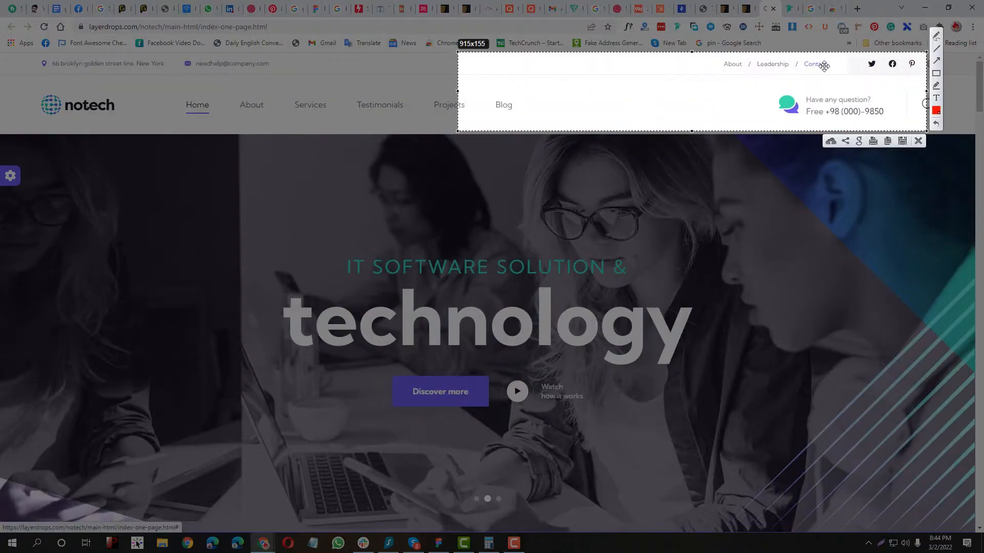
pyautogui.click(936, 60)
pyautogui.click(945, 38)
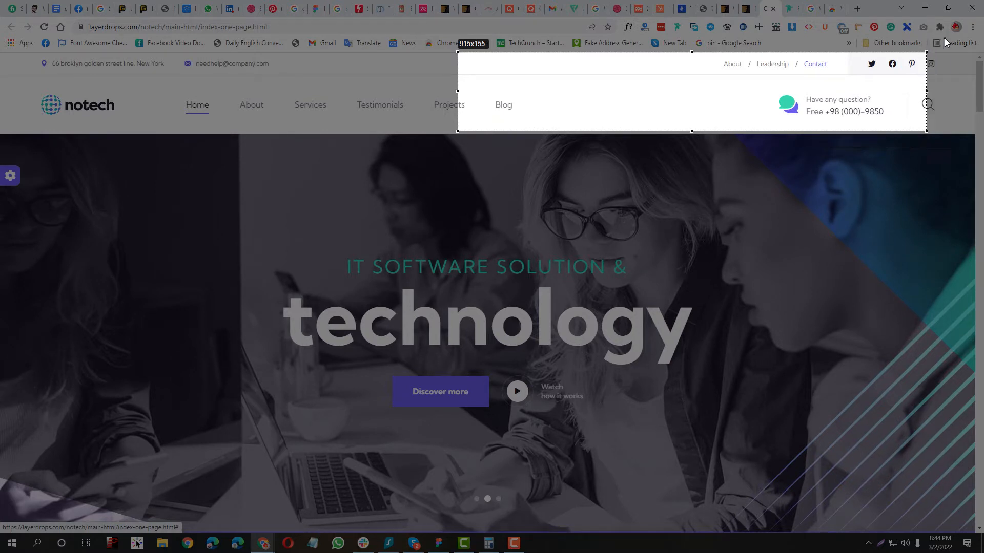
pyautogui.moveTo(832, 59); pyautogui.dragTo(787, 63)
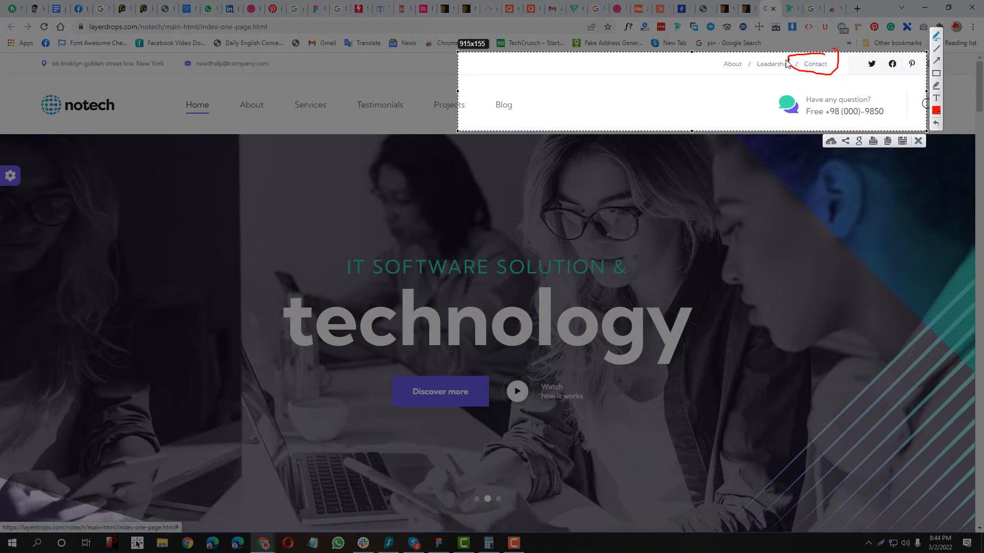
# - Select a screenshot area of about 457 × 206 over the notech header's social icons, discard it and look through the page to the footer
pyautogui.click(918, 140)
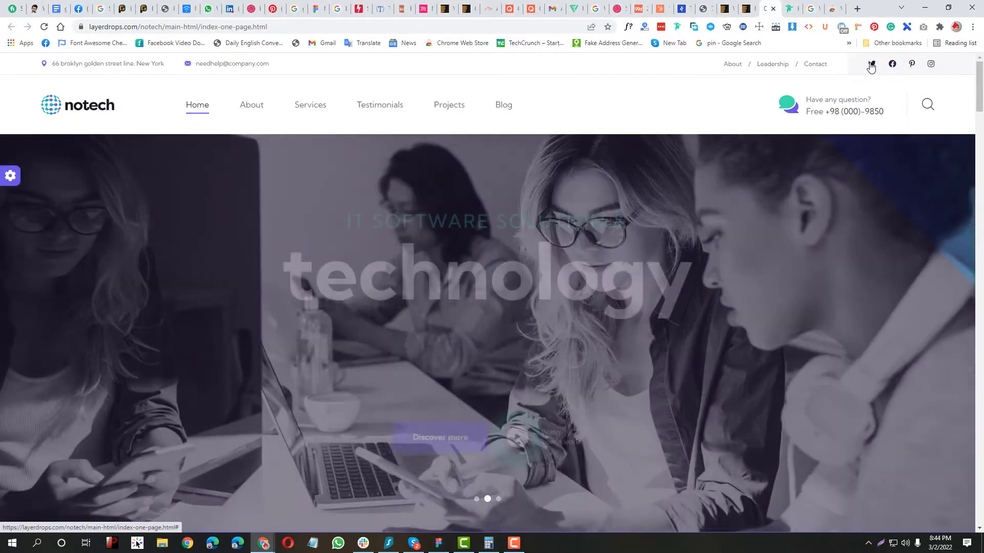
pyautogui.press('Print')
pyautogui.moveTo(743, 33); pyautogui.dragTo(977, 138)
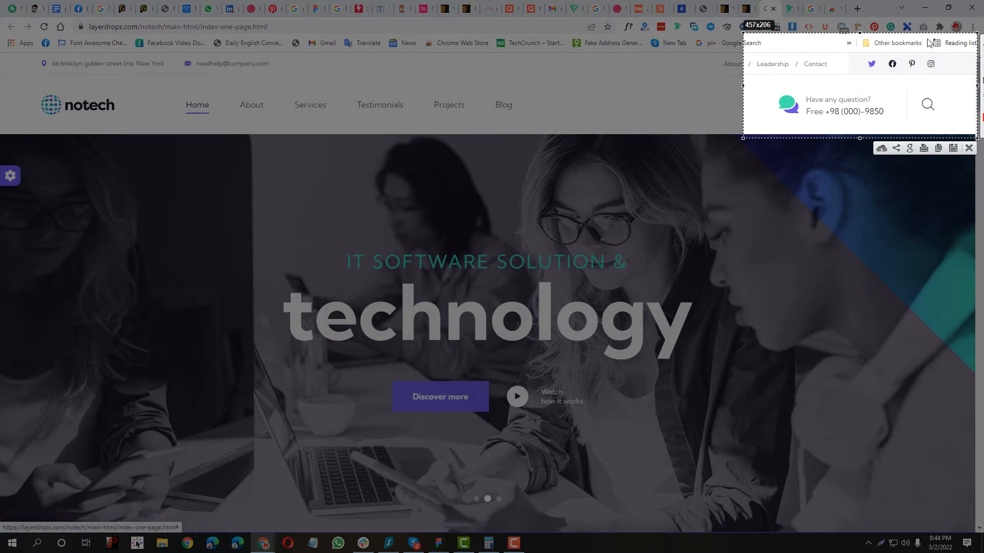
pyautogui.moveTo(865, 57)
pyautogui.mouseDown()
pyautogui.moveTo(879, 74)
pyautogui.moveTo(861, 50)
pyautogui.mouseUp()
pyautogui.click(970, 149)
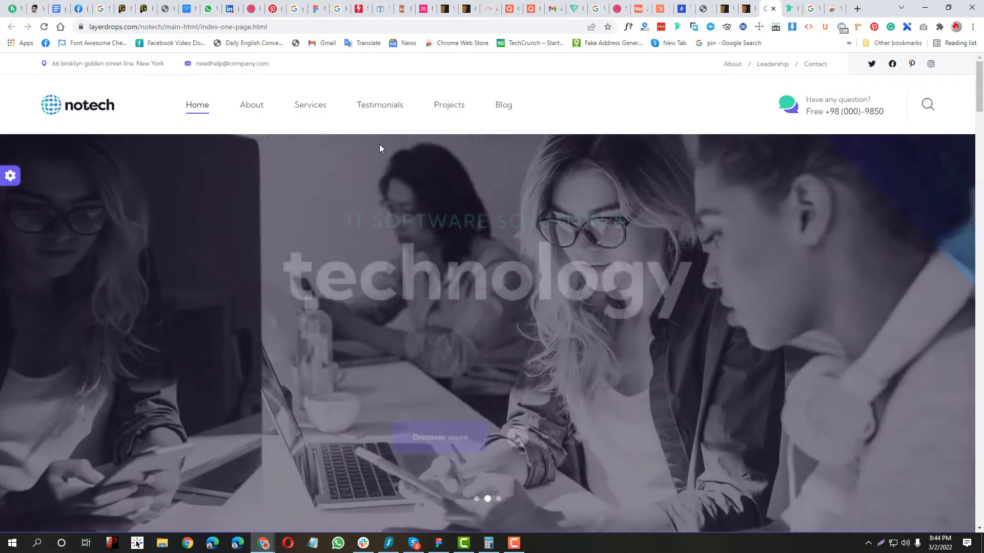
pyautogui.scroll(-20, 379, 149)
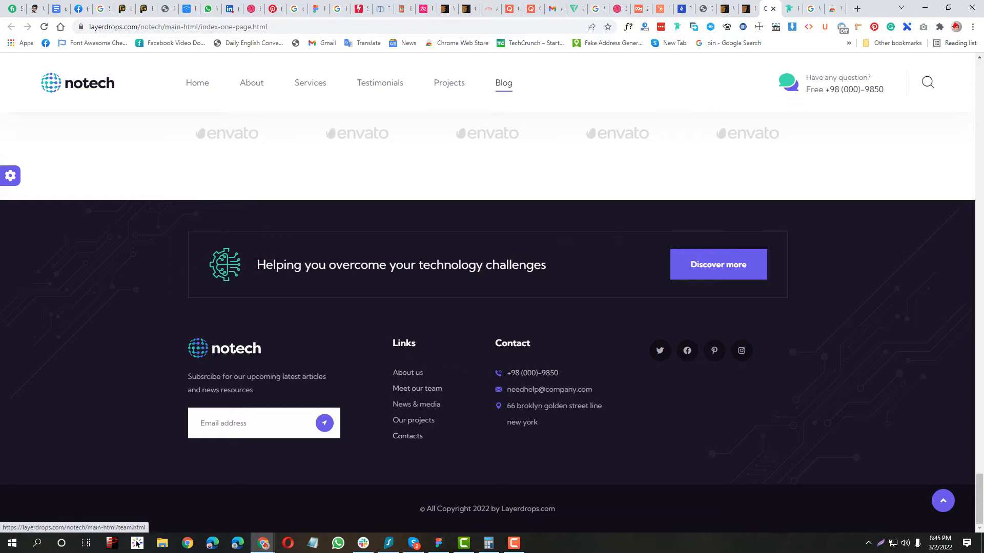
# - Switch to the Copy Design file in Figma and examine the Style Guide frame's colour palette and typography list
pyautogui.click(438, 544)
pyautogui.click(412, 141)
pyautogui.moveTo(411, 138); pyautogui.dragTo(353, 125)
pyautogui.scroll(-3, 367, 142)
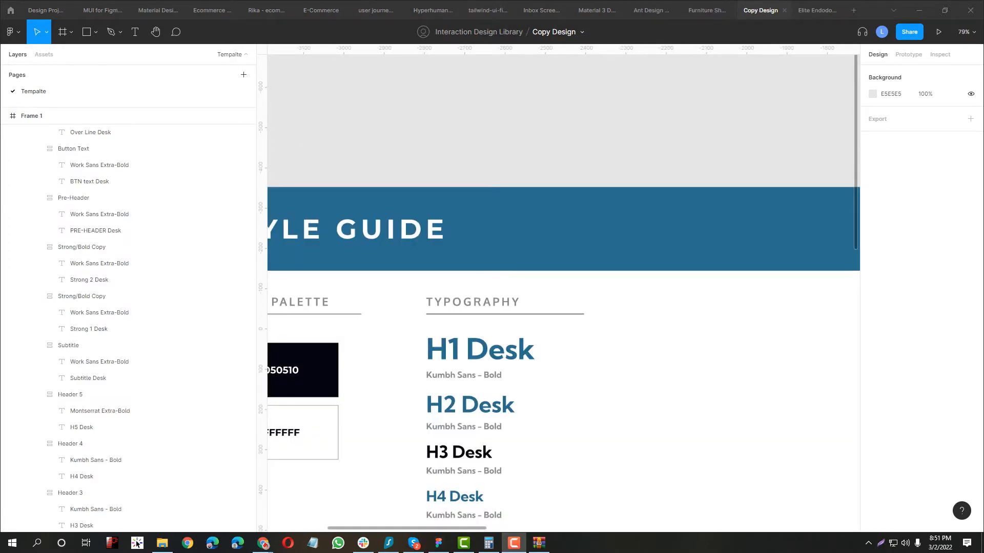
pyautogui.scroll(-3, 700, 94)
pyautogui.scroll(-5, 446, 162)
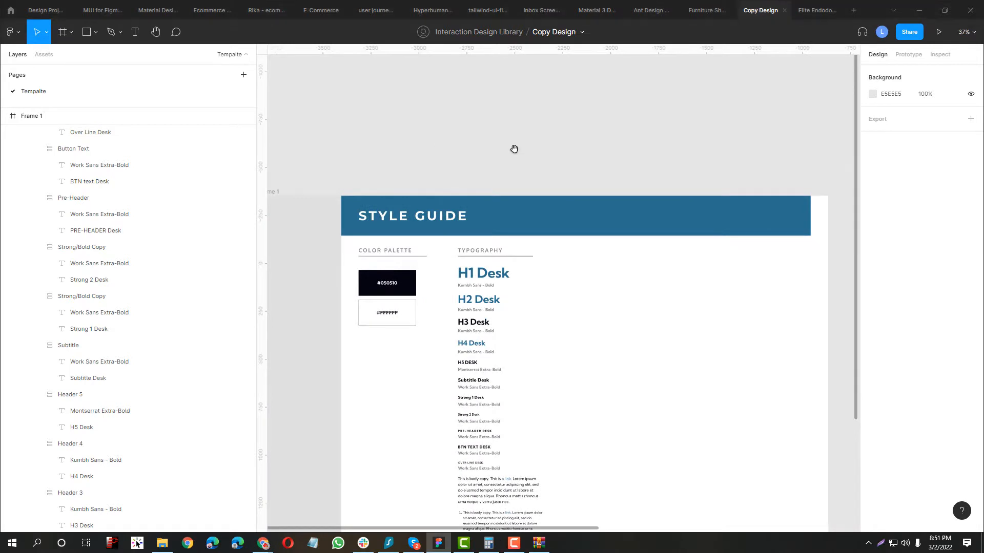
pyautogui.scroll(-3, 514, 149)
pyautogui.scroll(-4, 367, 101)
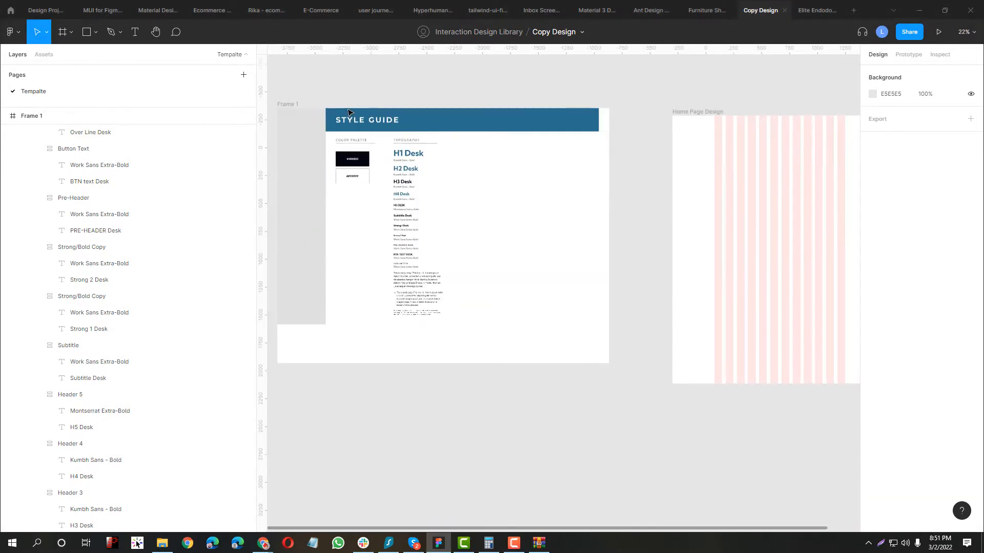
pyautogui.hscroll(-3, 348, 111)
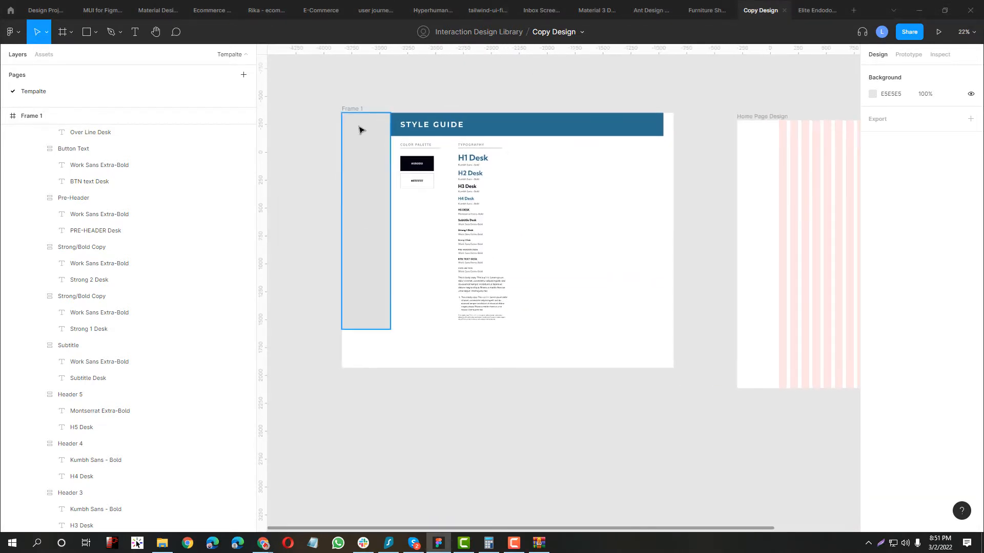
pyautogui.scroll(3, 361, 130)
pyautogui.moveTo(440, 152); pyautogui.dragTo(415, 147)
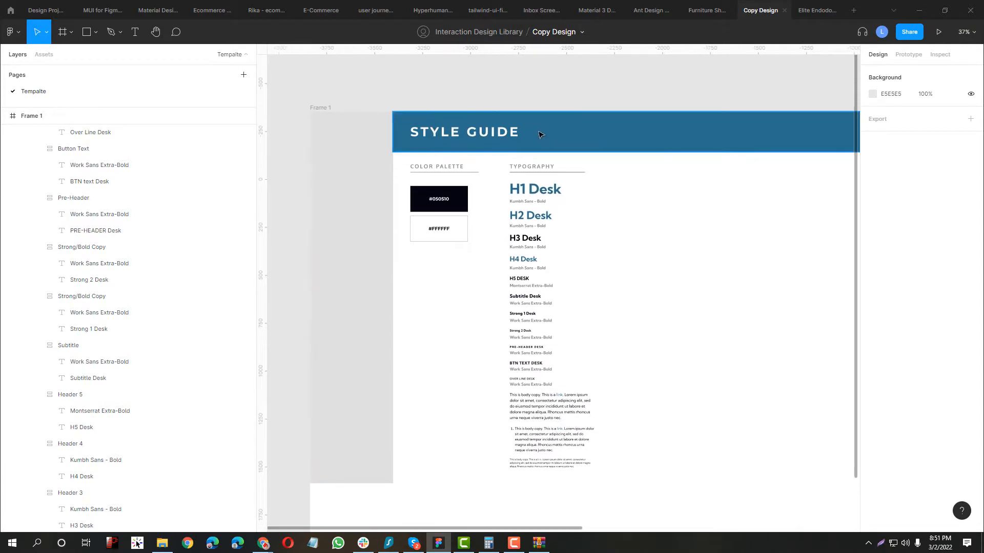
pyautogui.scroll(-2, 514, 134)
pyautogui.hscroll(2, 514, 134)
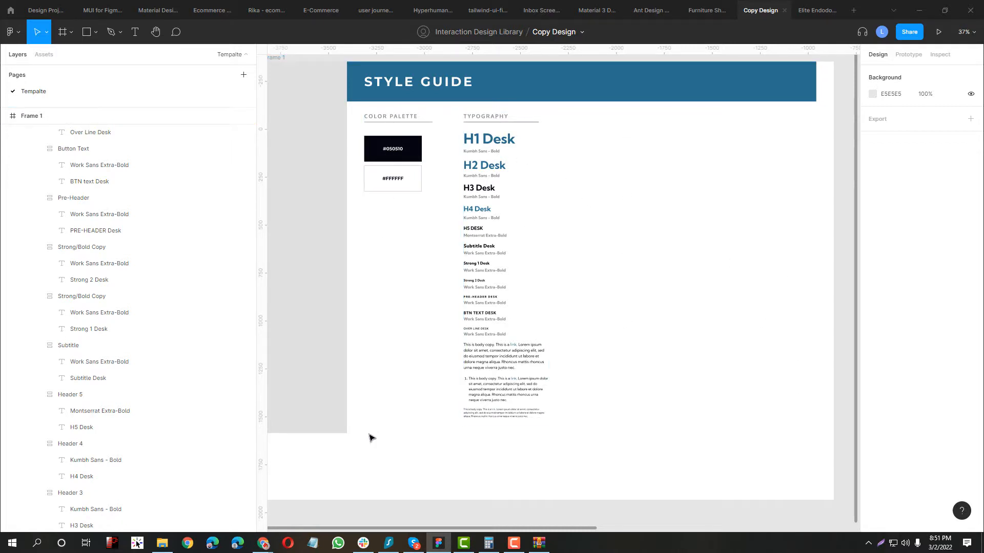
pyautogui.scroll(10, 464, 141)
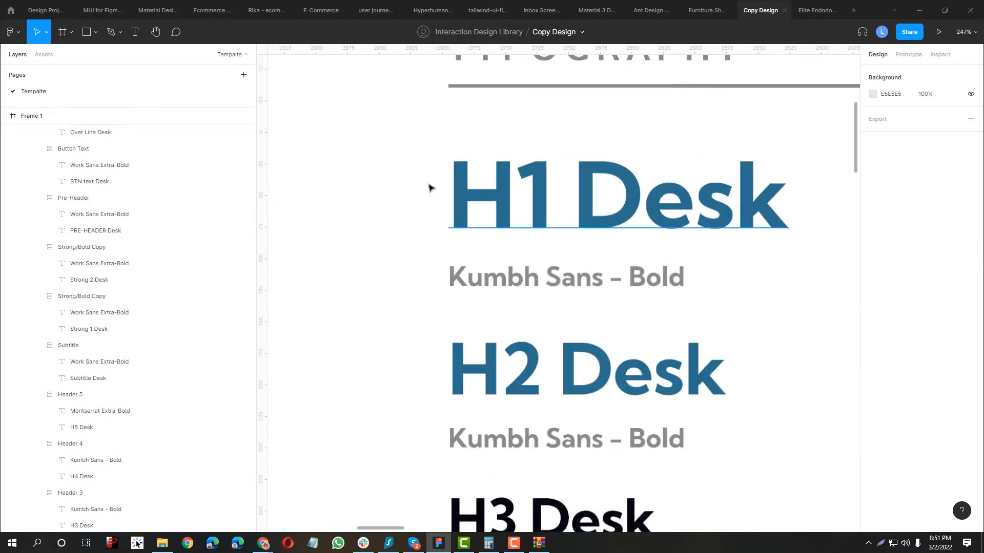
# - Inspect the text properties of the H1 Desk heading, its Kumbh Sans caption with the available weights, and the H2 Desk heading
pyautogui.click(533, 195)
pyautogui.scroll(-4, 563, 215)
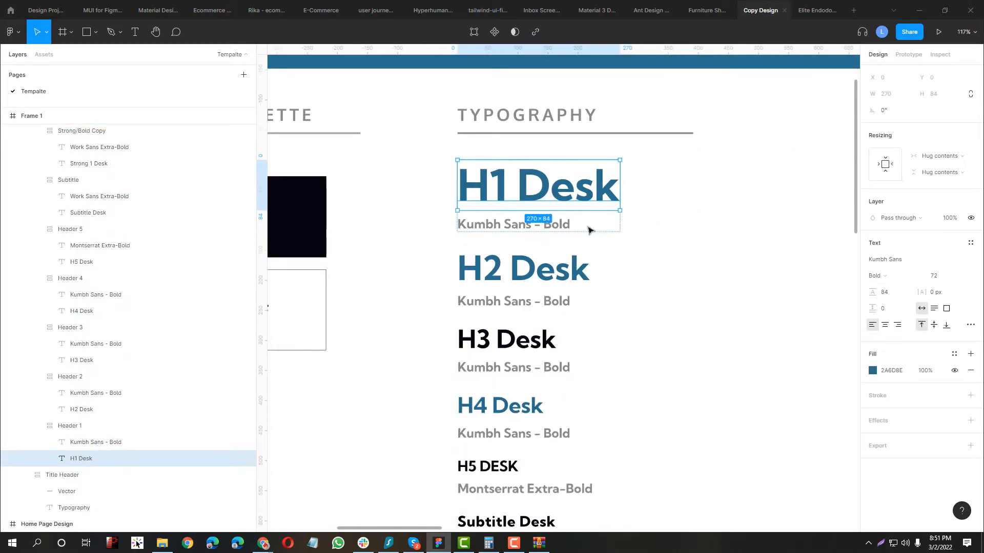
pyautogui.click(494, 227)
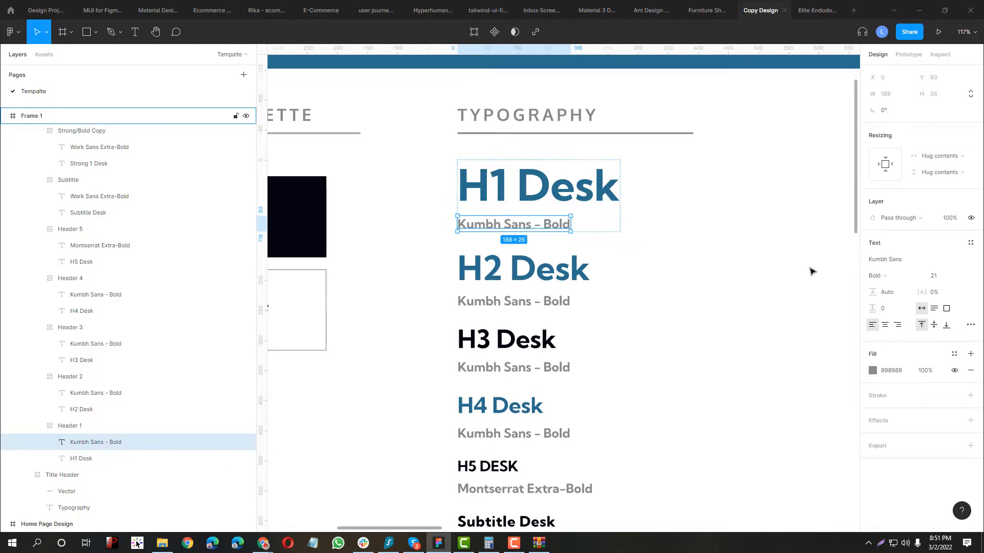
pyautogui.click(902, 282)
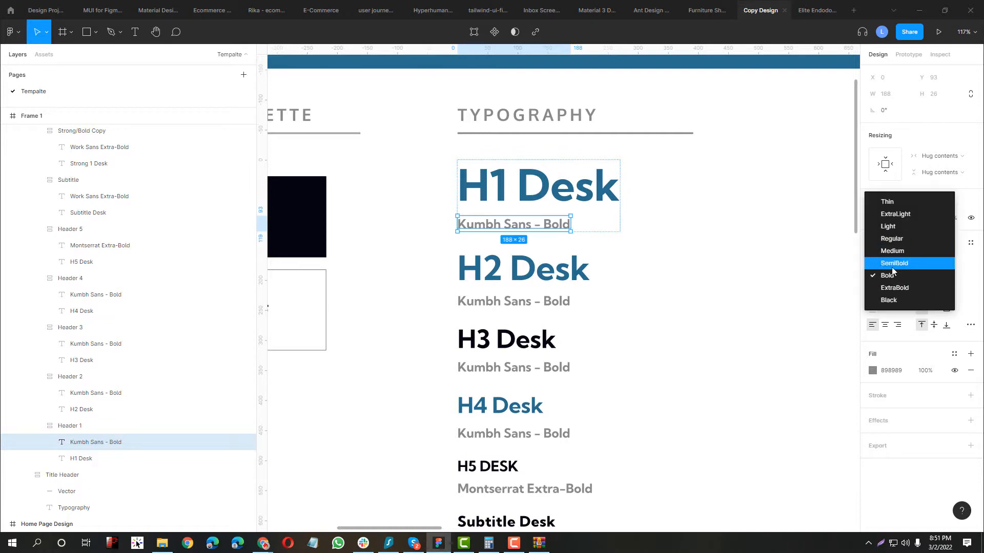
pyautogui.click(839, 272)
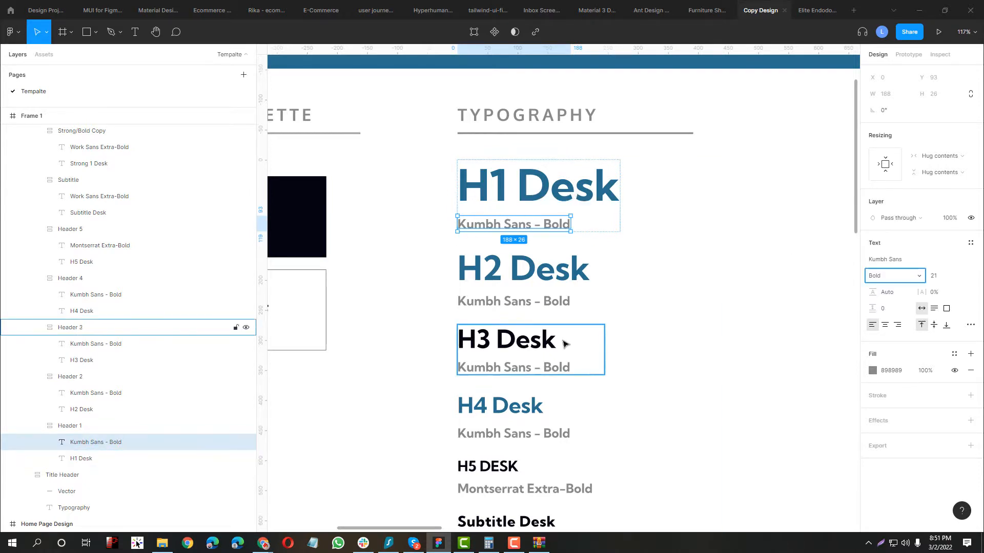
pyautogui.click(494, 277)
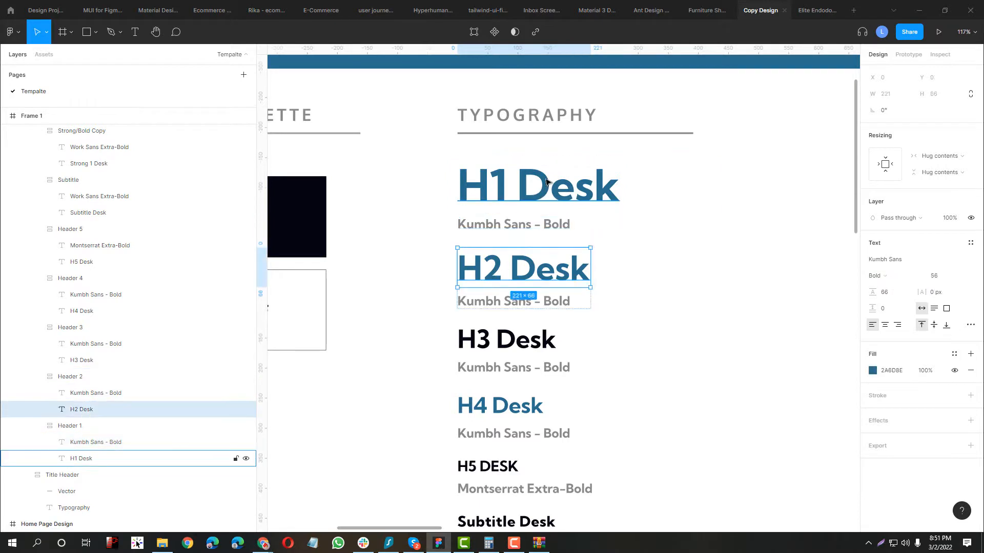
# - Create a text style named H1 Desk from the H1 Desk heading
pyautogui.click(545, 185)
pyautogui.scroll(-5, 481, 301)
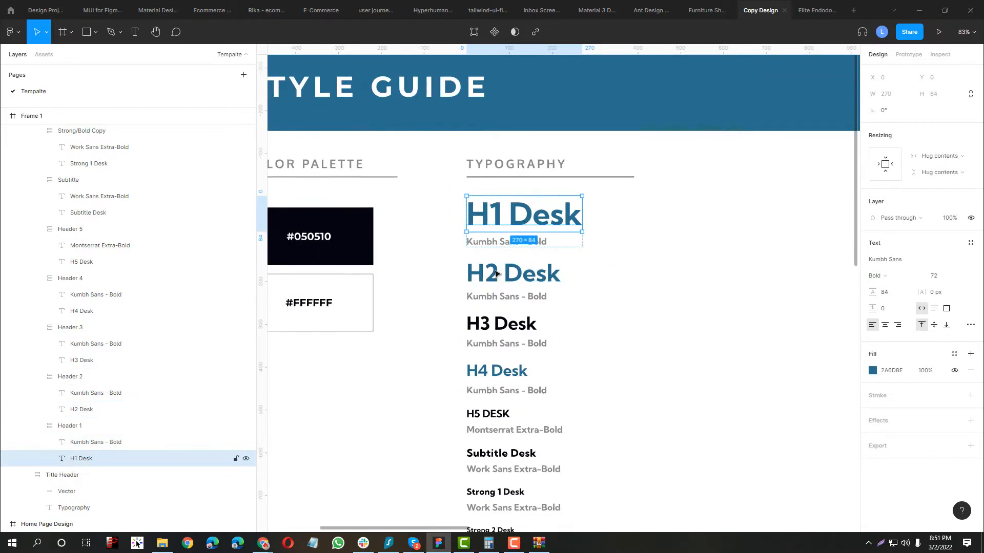
pyautogui.scroll(3, 506, 225)
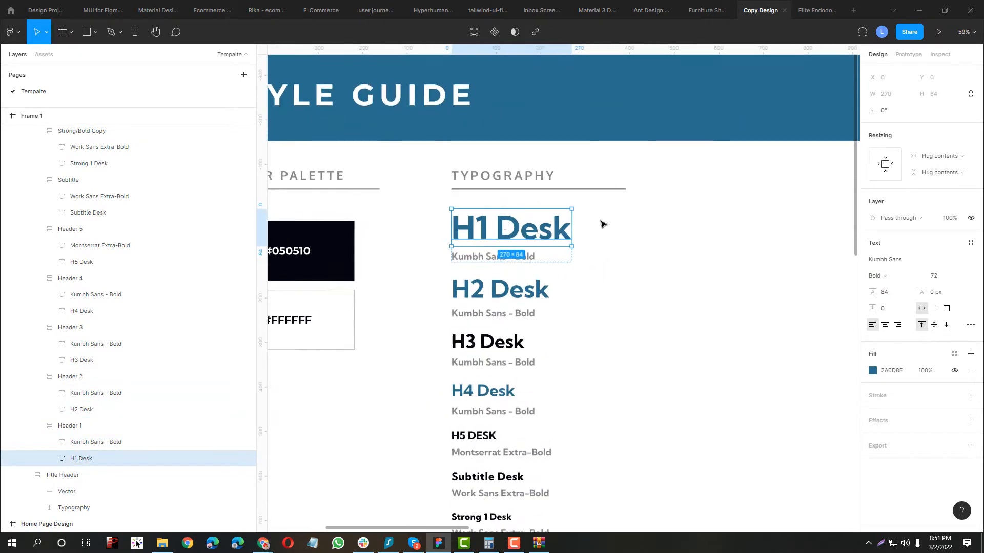
pyautogui.click(971, 244)
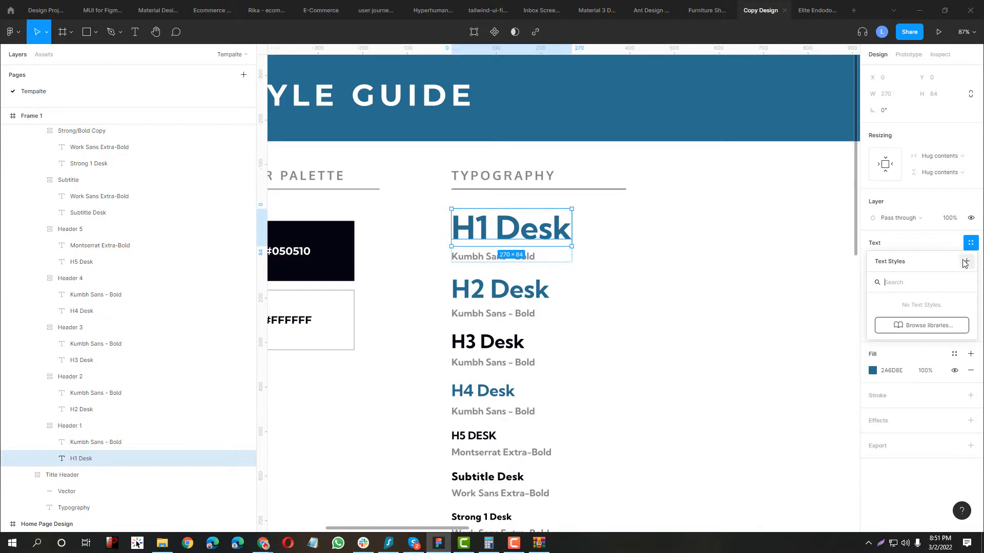
pyautogui.click(966, 263)
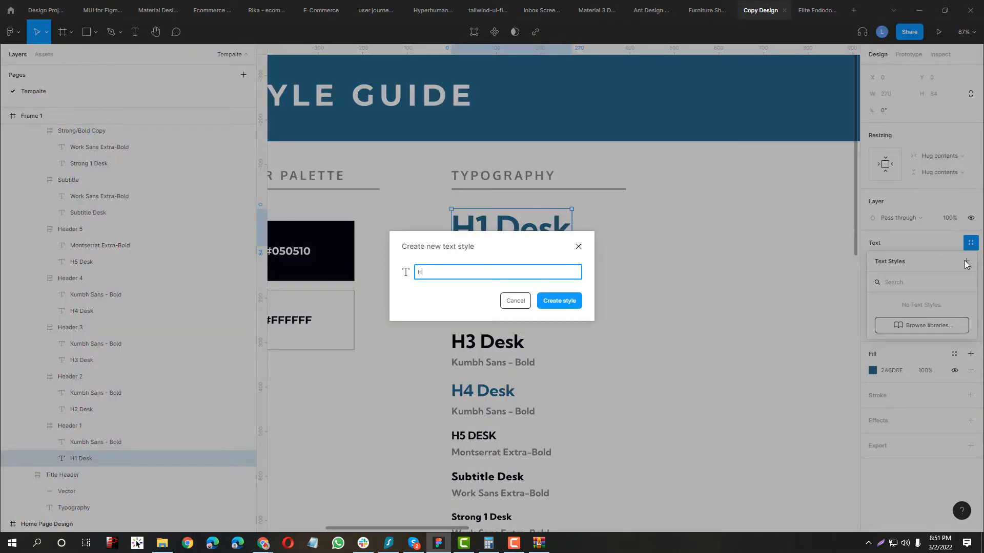
pyautogui.press('Return')
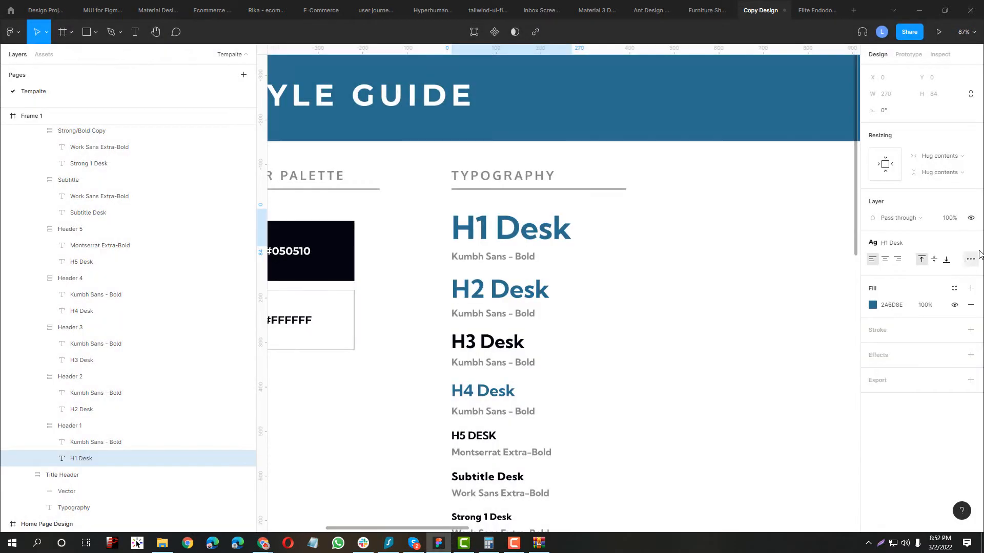
# - Rename the H1 Desk text style to H1 - Bold Desk
pyautogui.click(505, 297)
pyautogui.click(973, 245)
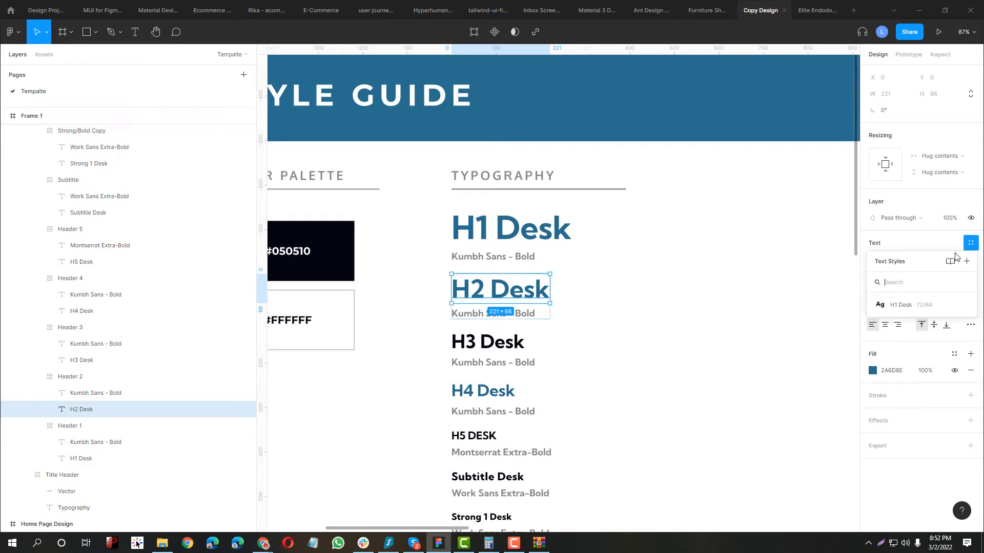
pyautogui.click(534, 236)
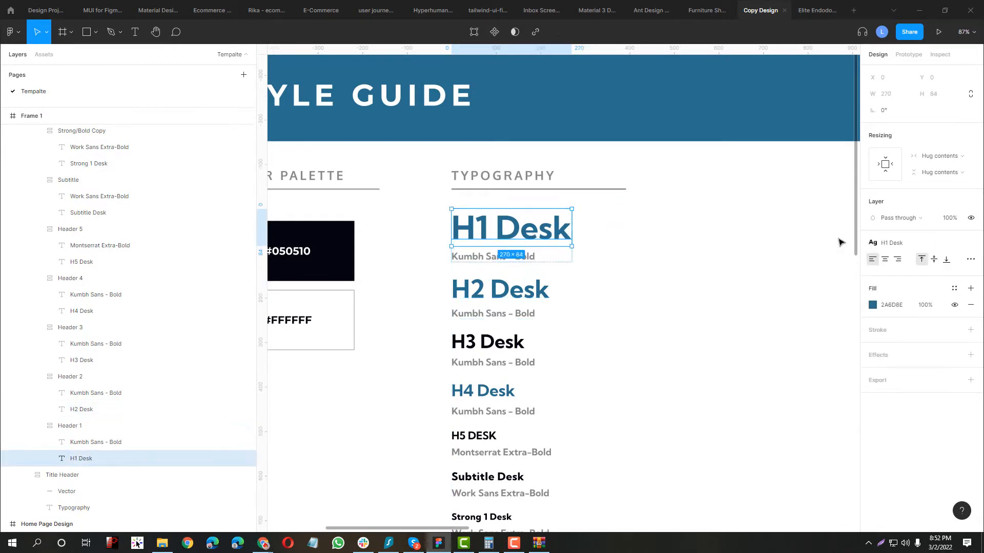
pyautogui.click(891, 243)
pyautogui.click(966, 310)
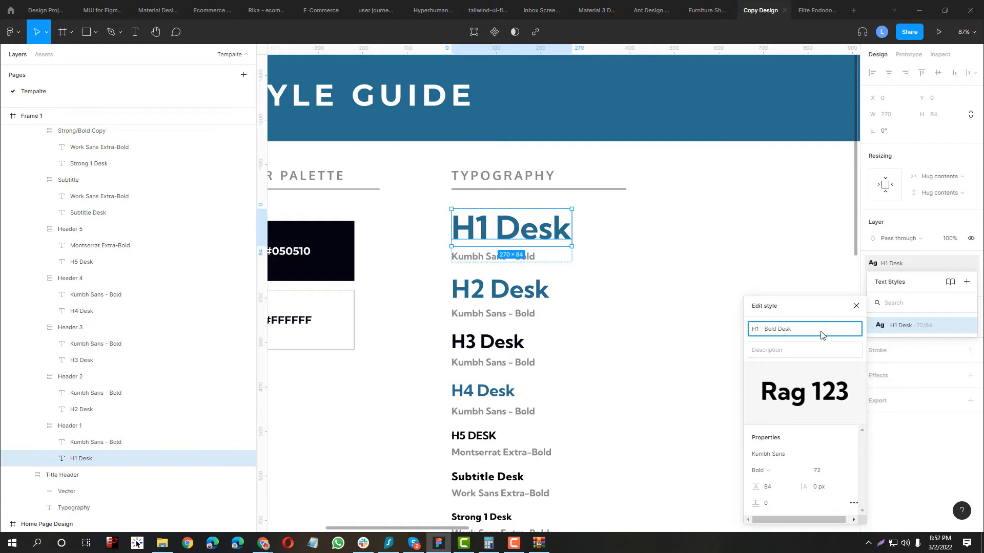
# - Create a text style named H2 - Bold Desk from the H2 Desk heading
pyautogui.click(505, 289)
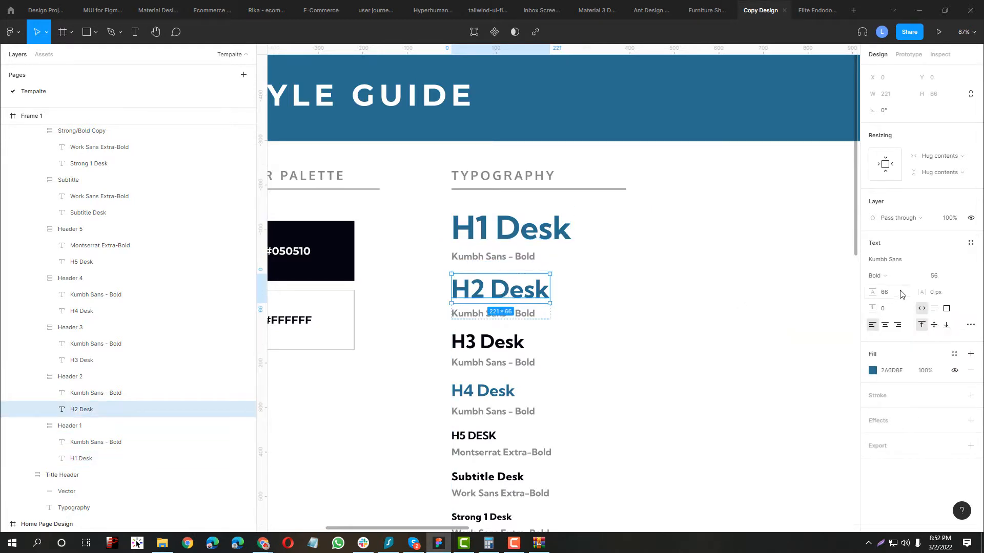
pyautogui.click(971, 243)
pyautogui.click(966, 261)
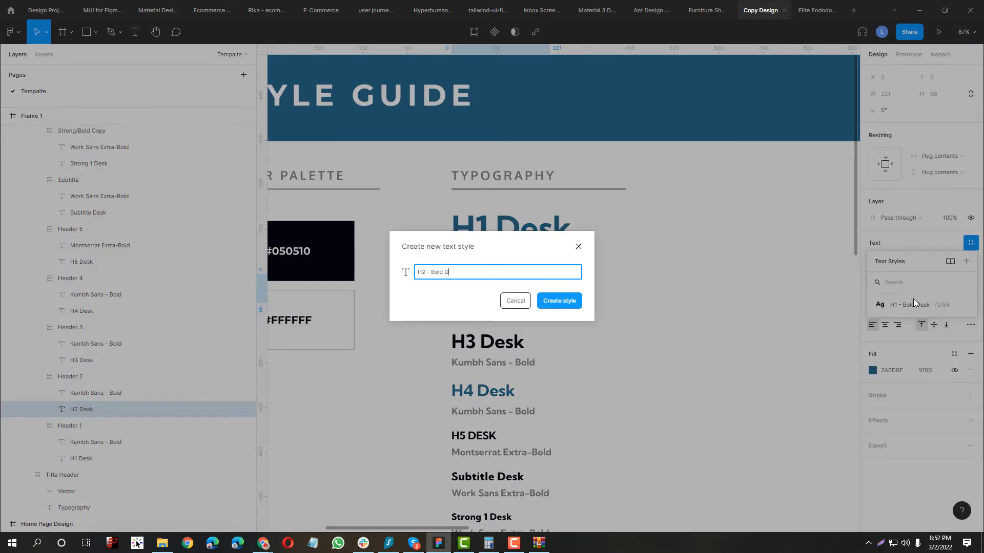
pyautogui.write('H2 - Bold Desk')
pyautogui.press('Return')
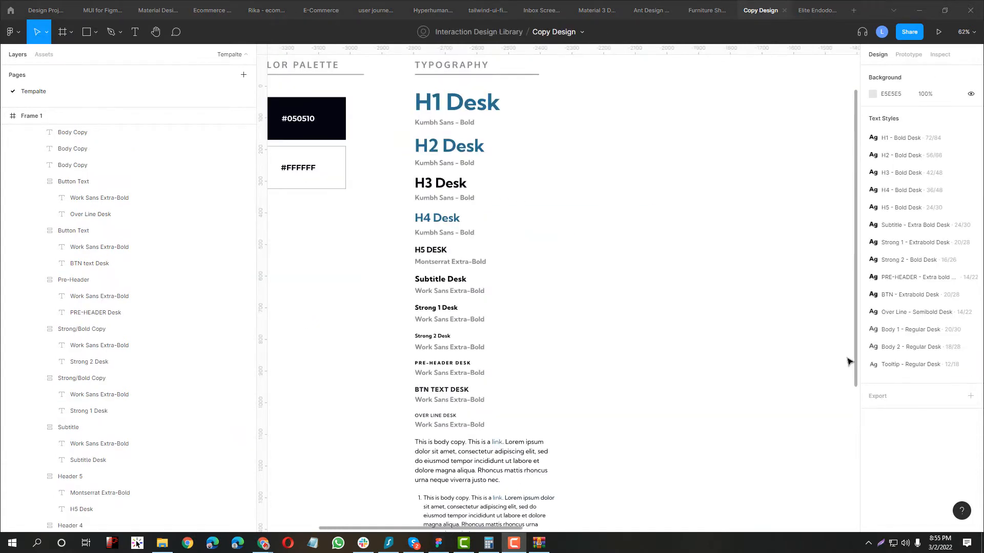
# - Check the text style applied to the H1 Desk heading and view the Style Guide frame as a whole
pyautogui.scroll(3, 405, 84)
pyautogui.keyDown('ctrl'); pyautogui.click(579, 144); pyautogui.keyUp('ctrl')
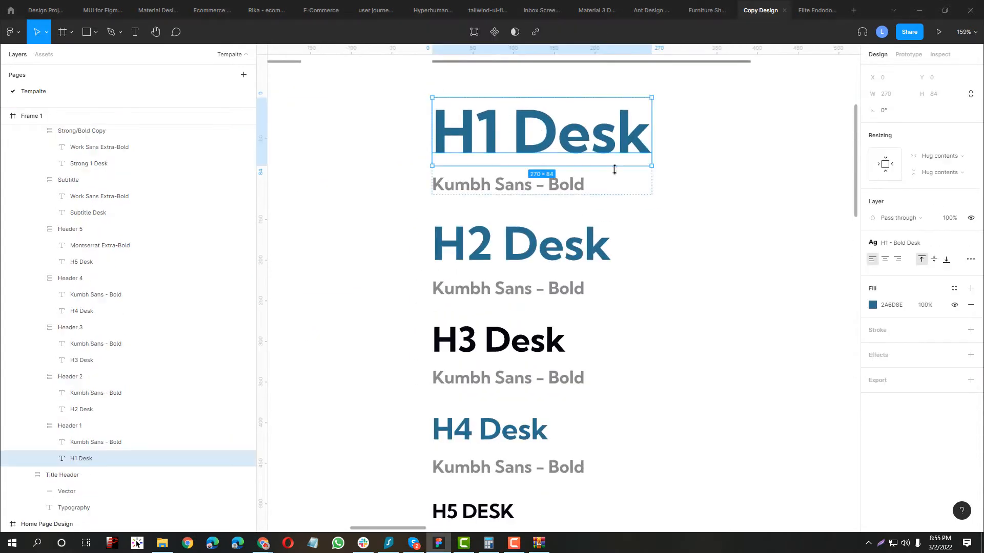
pyautogui.scroll(-4, 584, 165)
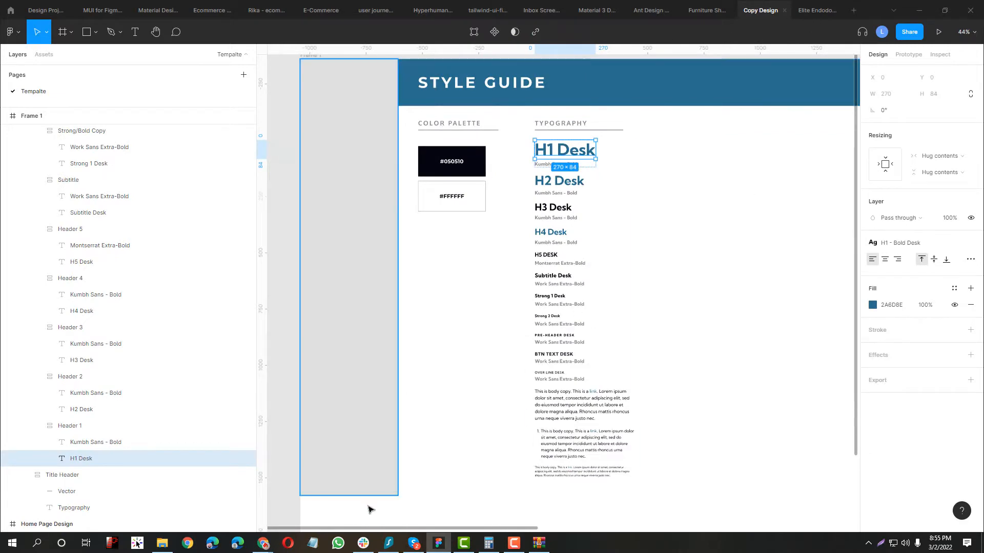
# - Switch to the notech page in Chrome and close the Fonts Ninja panel
pyautogui.moveTo(264, 541)
pyautogui.click(237, 510)
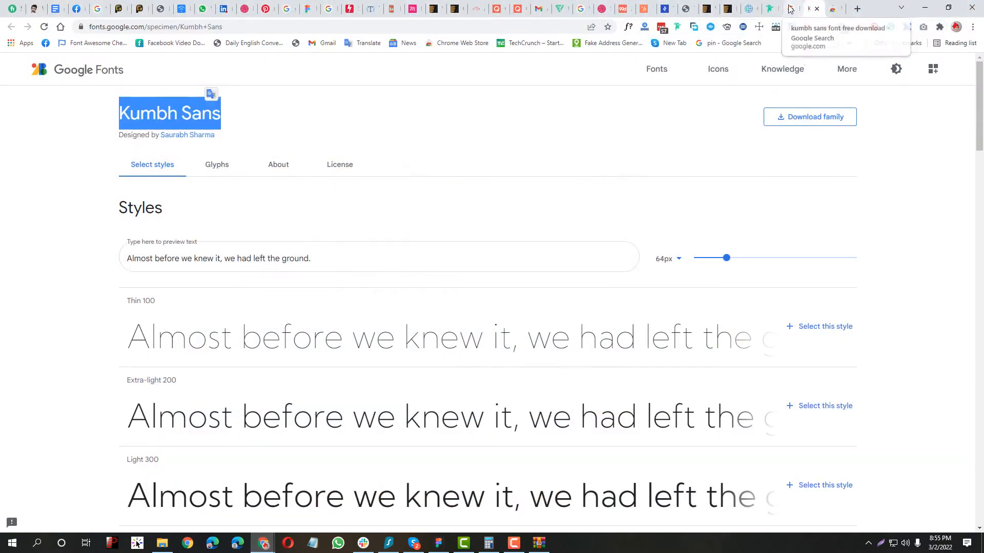
pyautogui.click(747, 8)
pyautogui.scroll(15, 386, 268)
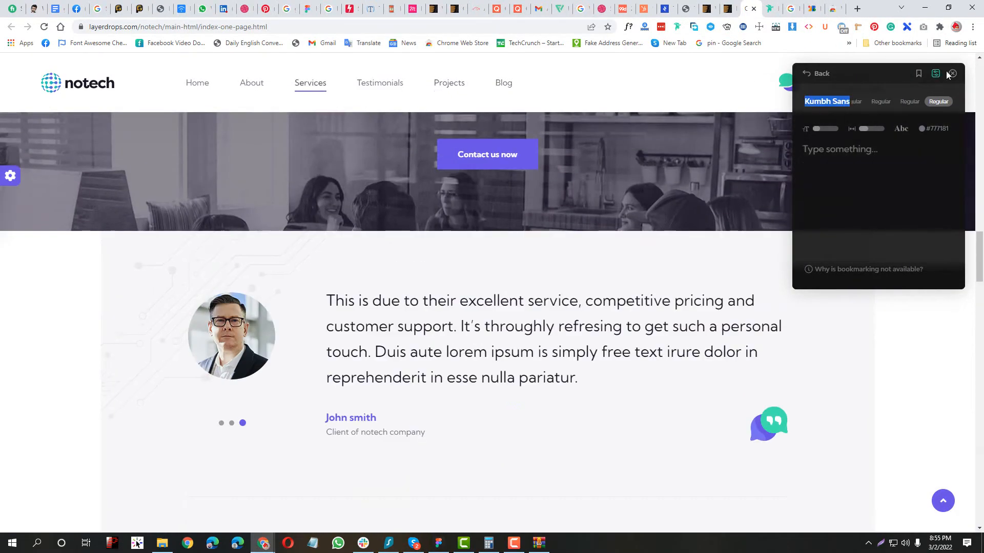
pyautogui.click(947, 73)
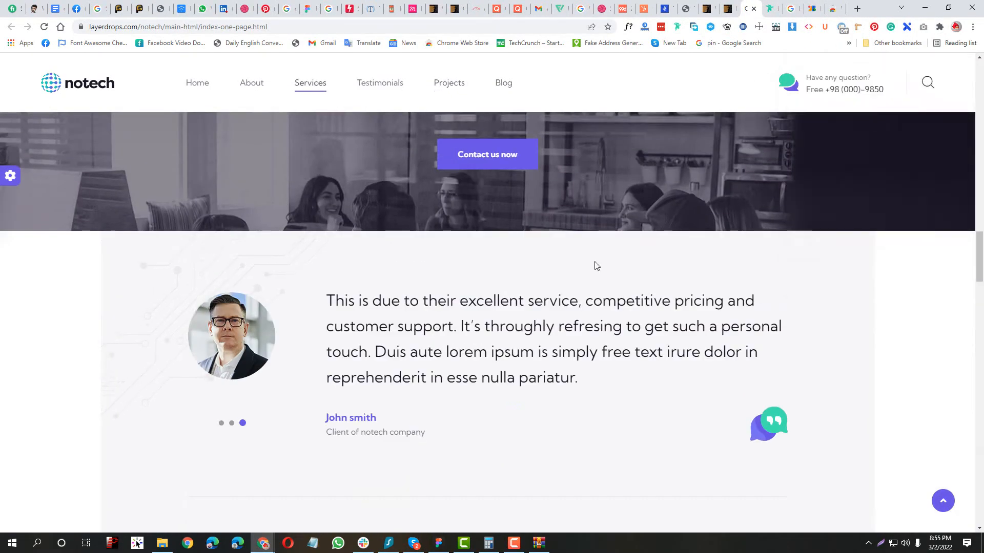
# - Return to the header of the notech page and look over the hero and the sections below it
pyautogui.scroll(10, 561, 287)
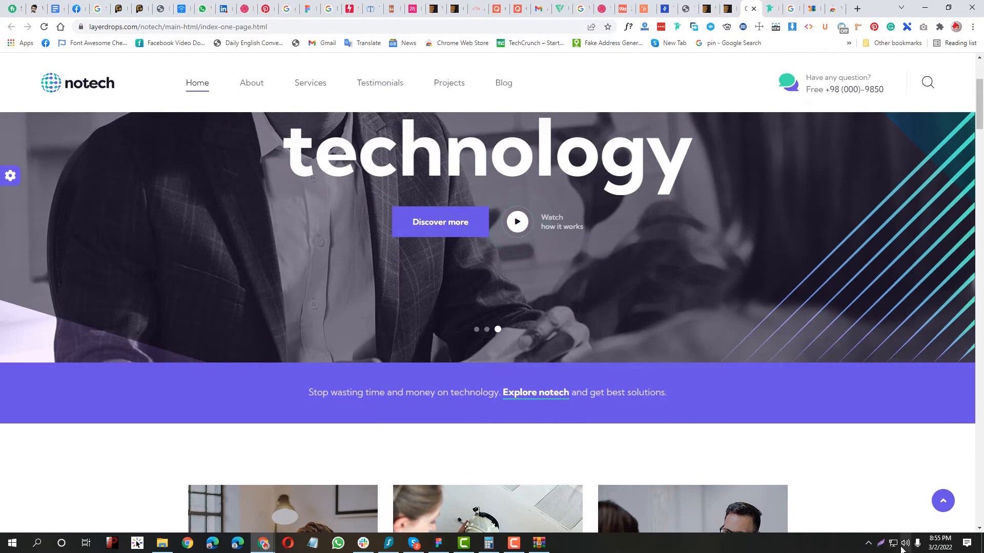
pyautogui.scroll(3, 563, 358)
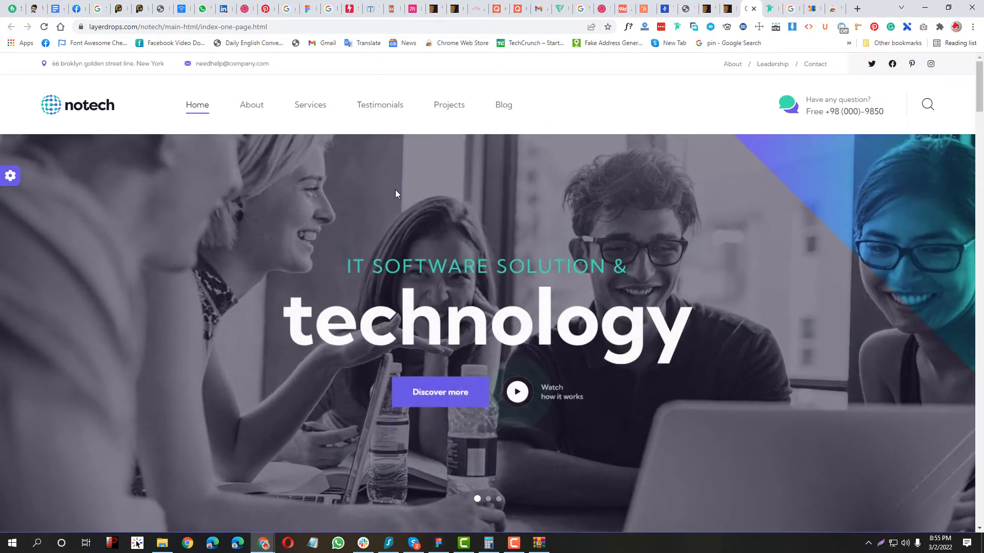
pyautogui.scroll(-9, 395, 192)
pyautogui.scroll(5, 389, 231)
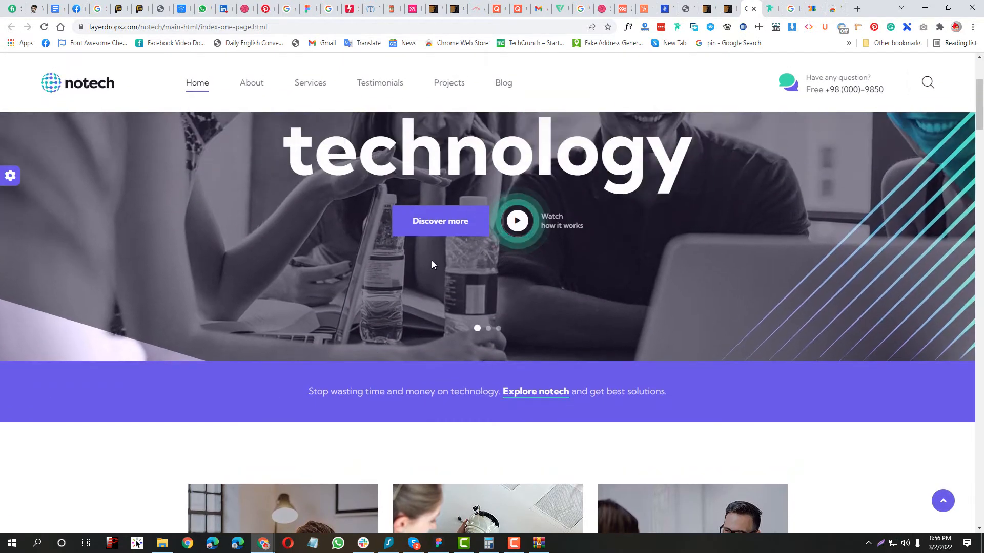
# - Capture an 822 × 285 screenshot of the purple banner under the hero, switch to Figma and paste it above the style guide
pyautogui.press('Print')
pyautogui.moveTo(149, 300); pyautogui.dragTo(568, 446)
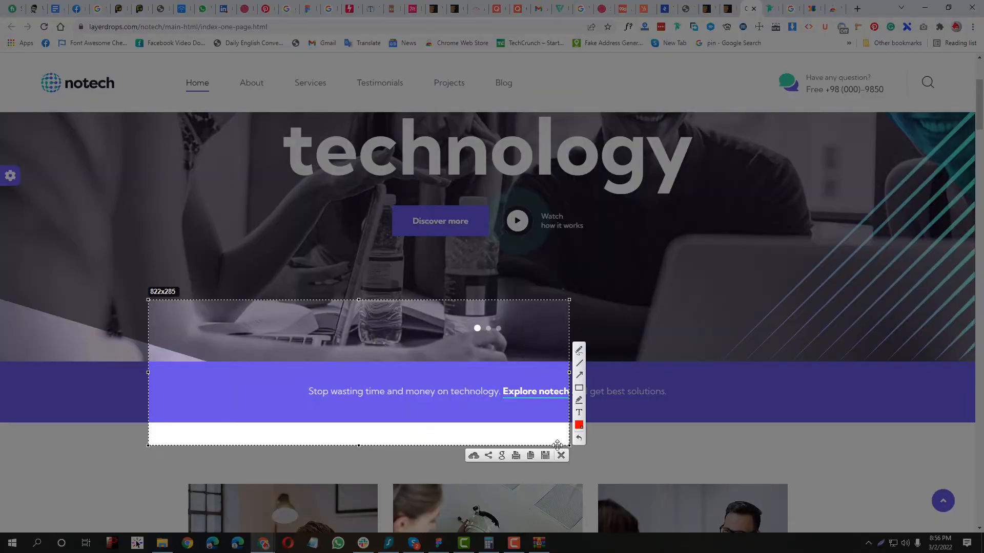
pyautogui.hotkey('ctrl', 'c')
pyautogui.click(438, 543)
pyautogui.click(358, 301)
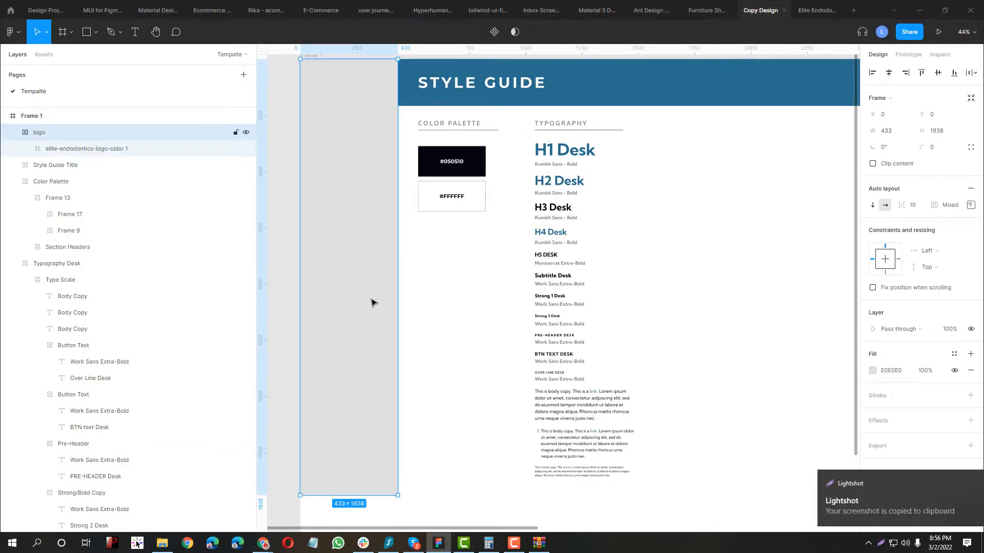
pyautogui.hotkey('ctrl', 'v')
pyautogui.scroll(-3, 383, 308)
pyautogui.moveTo(426, 215); pyautogui.dragTo(471, 123)
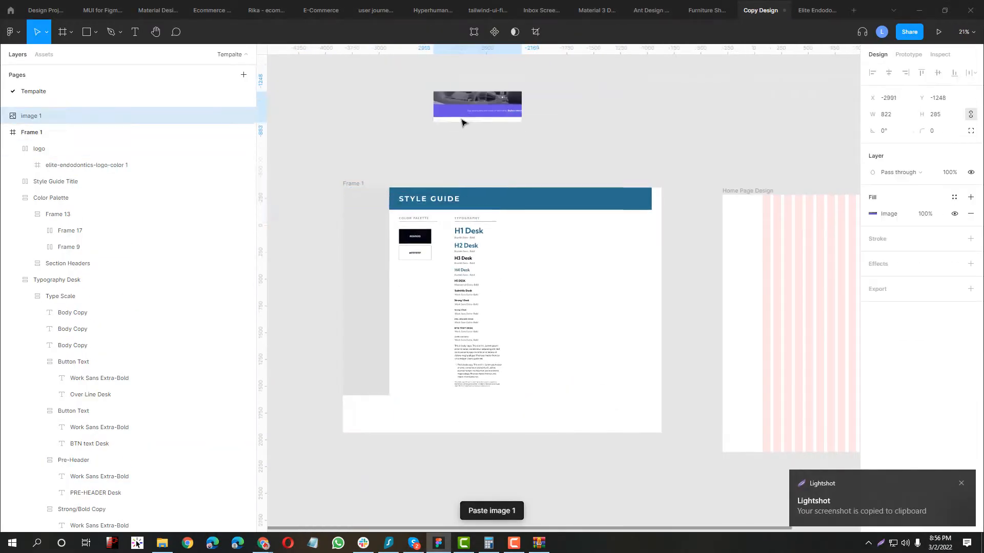
# - Copy a screenshot of the "Easy solutions for your IT problems" text block from the notech page and paste it beside the banner screenshot in Figma
pyautogui.hotkey('alt', 'Tab')
pyautogui.scroll(-10, 418, 224)
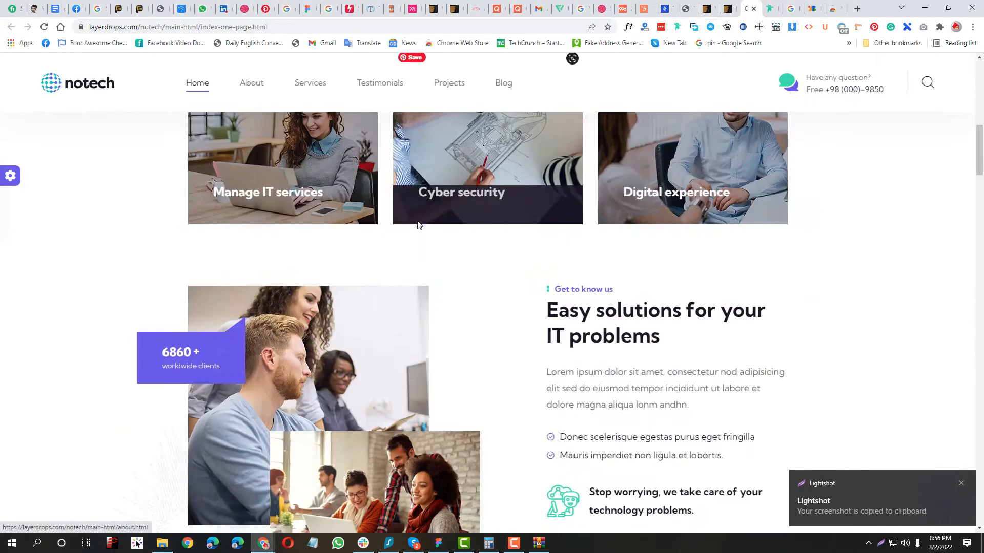
pyautogui.scroll(2, 531, 336)
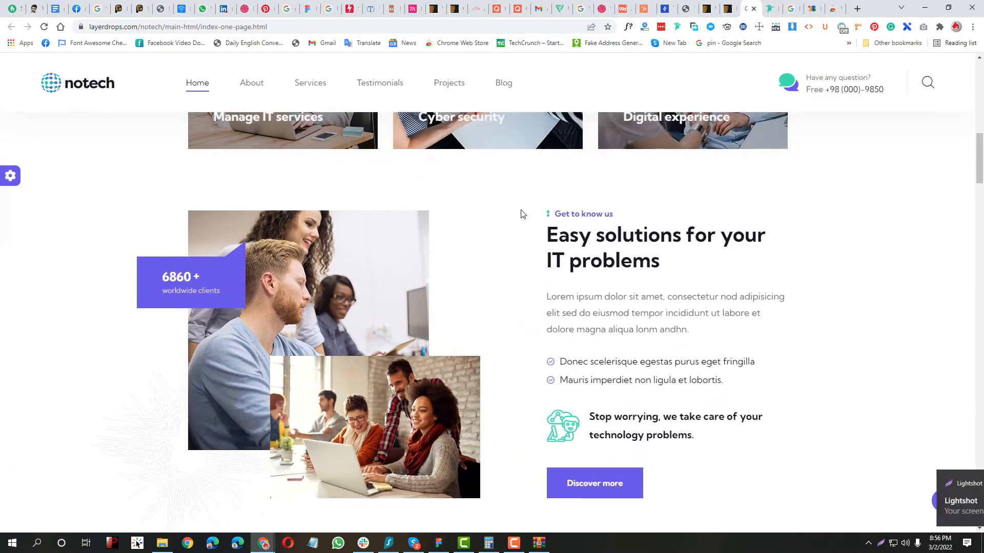
pyautogui.scroll(-2, 498, 216)
pyautogui.scroll(2, 497, 221)
pyautogui.press('Print')
pyautogui.moveTo(500, 184); pyautogui.dragTo(661, 466)
pyautogui.hotkey('ctrl', 'c')
pyautogui.hotkey('alt', 'Tab')
pyautogui.scroll(2, 533, 303)
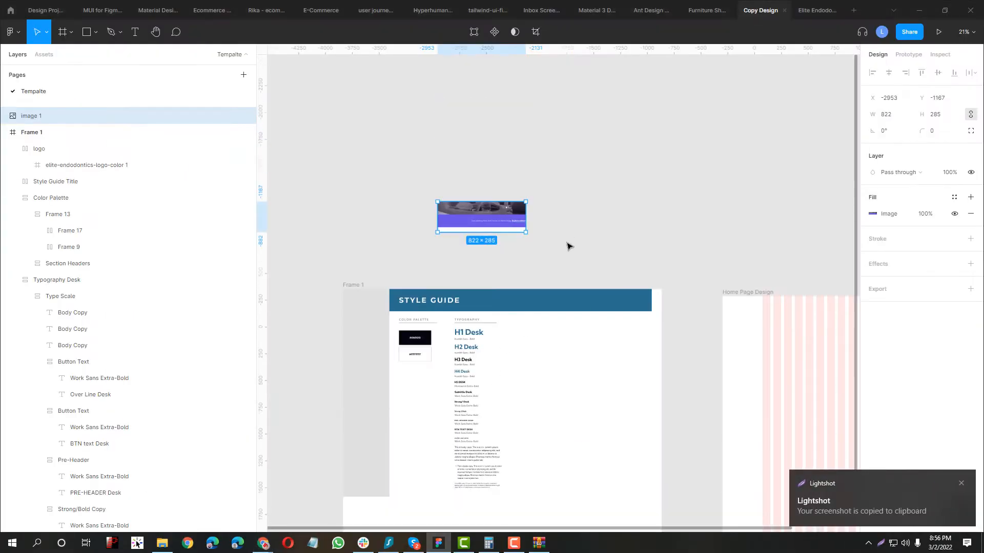
pyautogui.hotkey('ctrl', 'v')
# - Copy a screenshot of the dark "Services we're providing to our customers" section and paste it onto the Figma canvas
pyautogui.hotkey('alt', 'Tab')
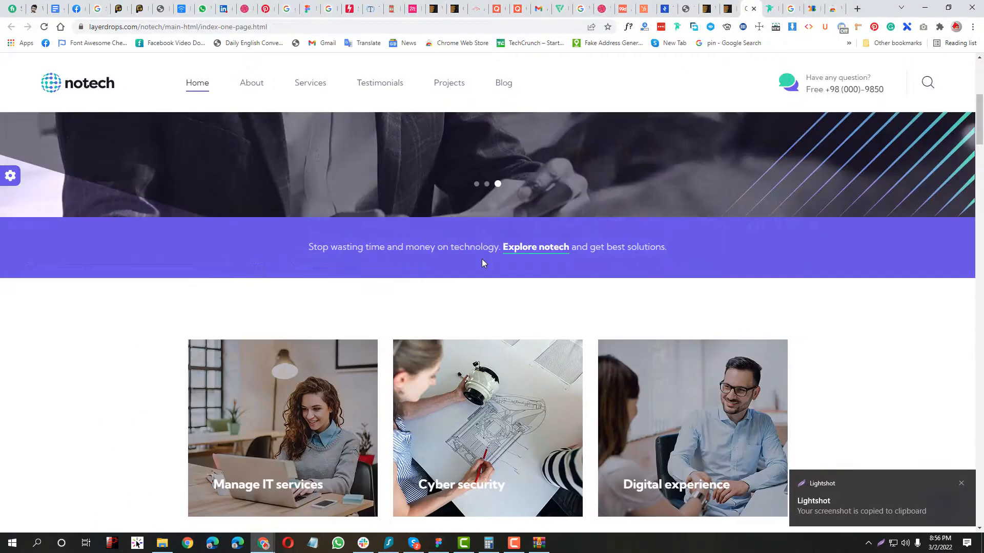
pyautogui.scroll(-10, 482, 259)
pyautogui.scroll(3, 471, 274)
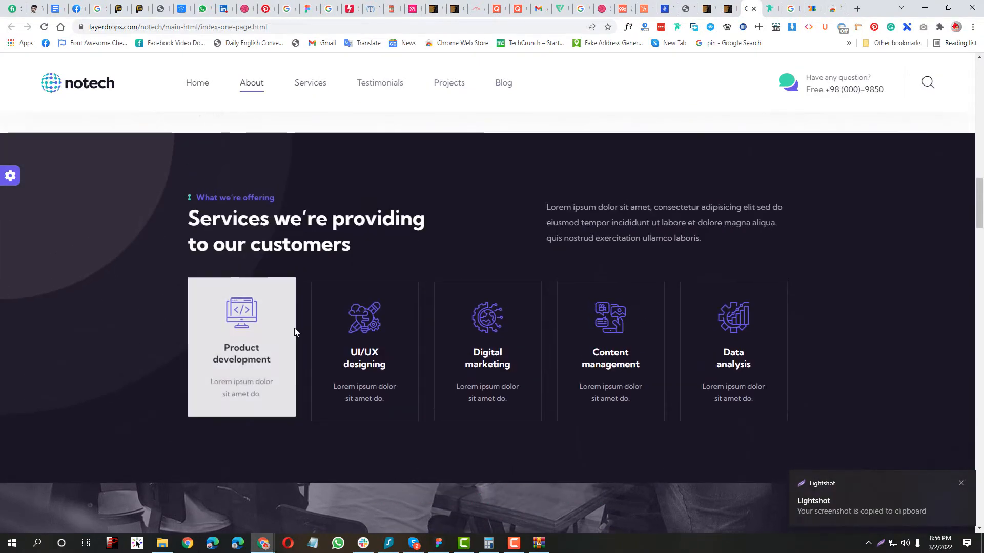
pyautogui.scroll(5, 297, 334)
pyautogui.scroll(-5, 297, 333)
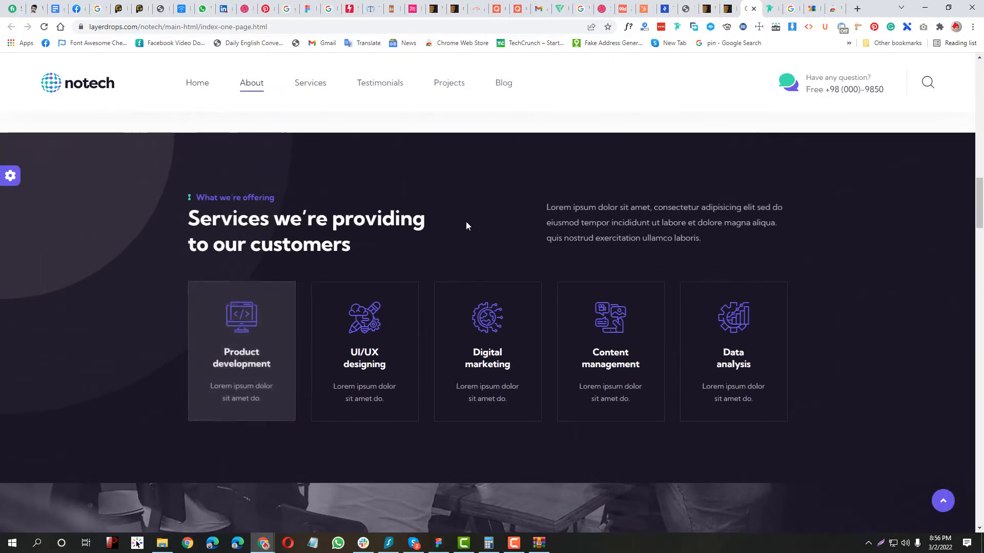
pyautogui.press('Print')
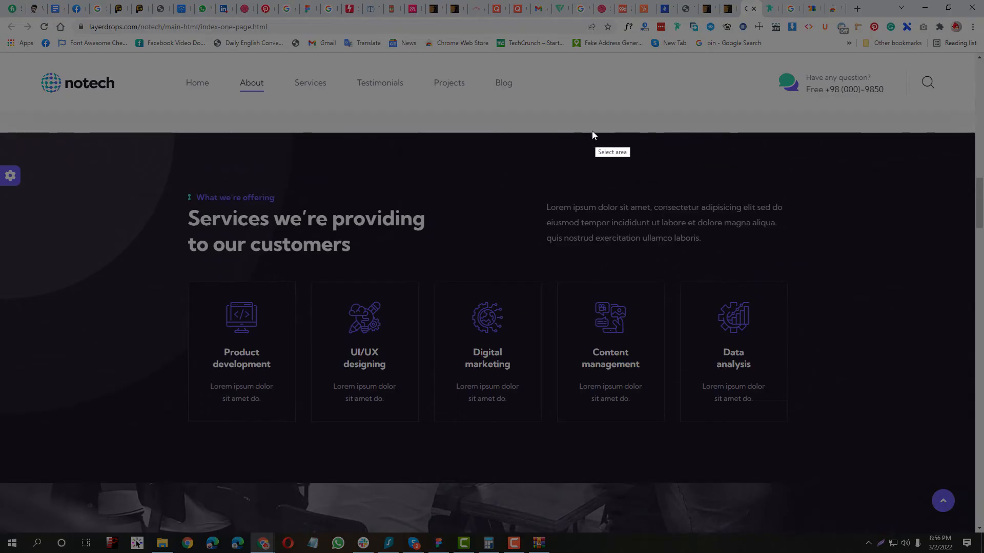
pyautogui.moveTo(592, 132); pyautogui.dragTo(1, 410)
pyautogui.hotkey('ctrl', 'c')
pyautogui.hotkey('alt', 'Tab')
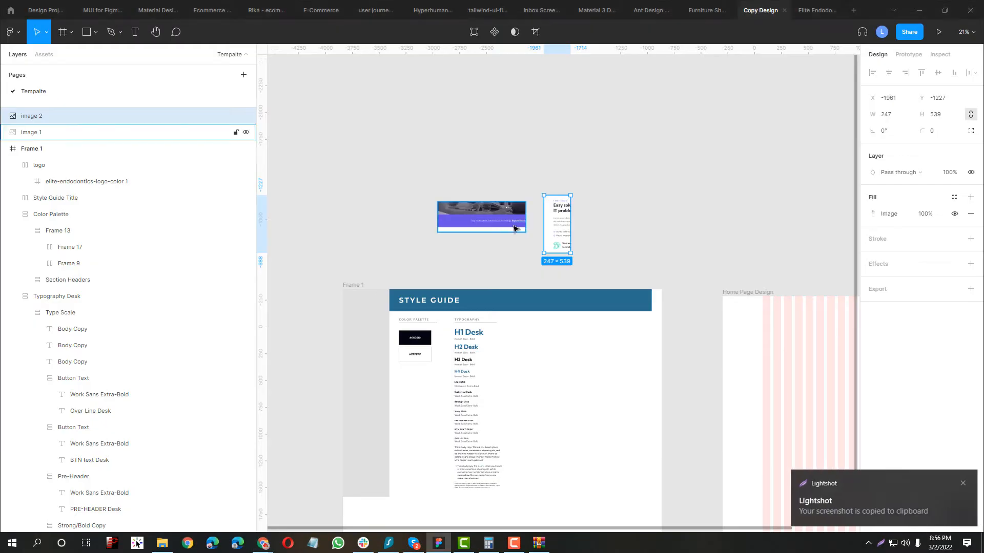
pyautogui.click(597, 168)
pyautogui.hotkey('ctrl', 'v')
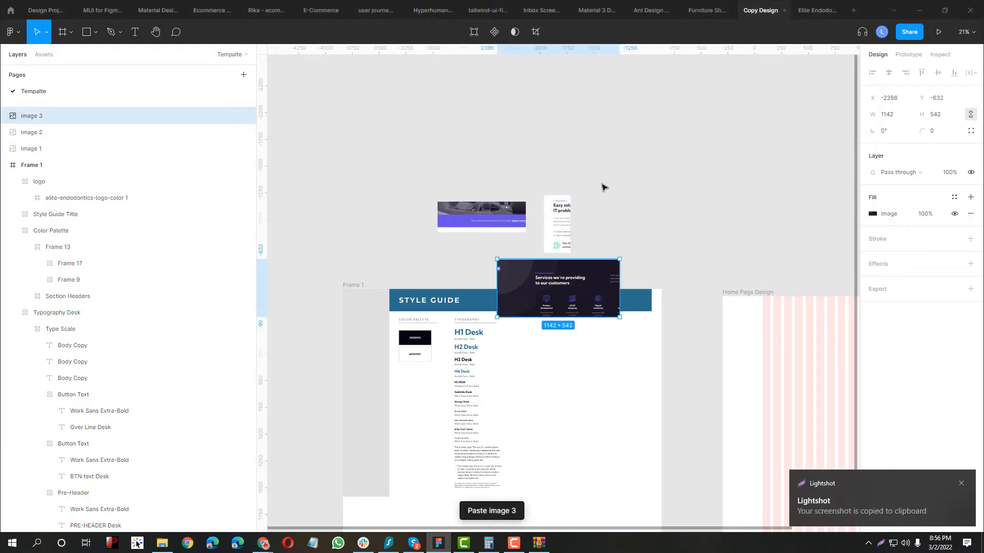
# - Capture the project cards area of the notech page and paste the clipboard image above the earlier screenshots in Figma
pyautogui.hotkey('alt', 'Tab')
pyautogui.scroll(-3, 505, 282)
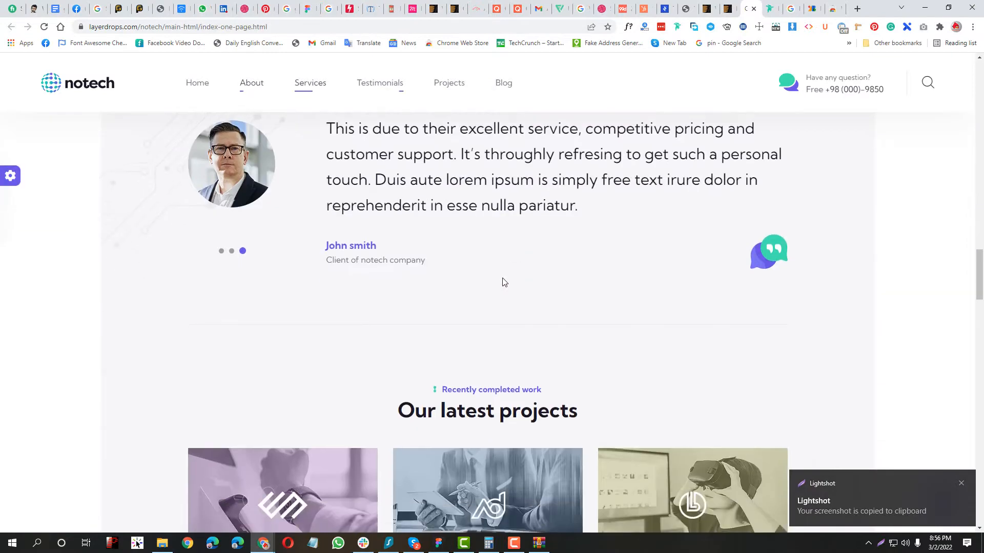
pyautogui.scroll(-6, 416, 297)
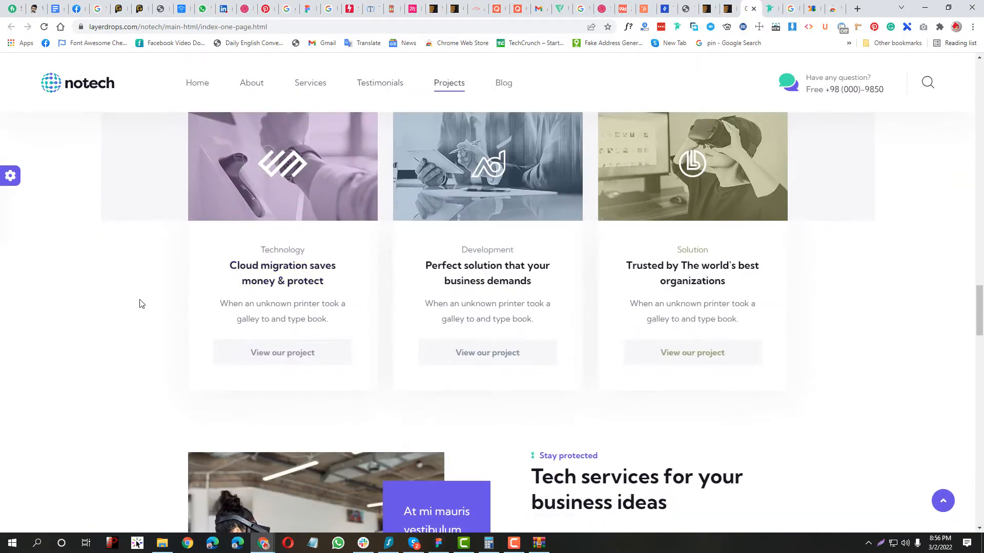
pyautogui.press('Print')
pyautogui.moveTo(146, 226); pyautogui.dragTo(857, 438)
pyautogui.hotkey('ctrl', 's')
pyautogui.hotkey('alt', 'Tab')
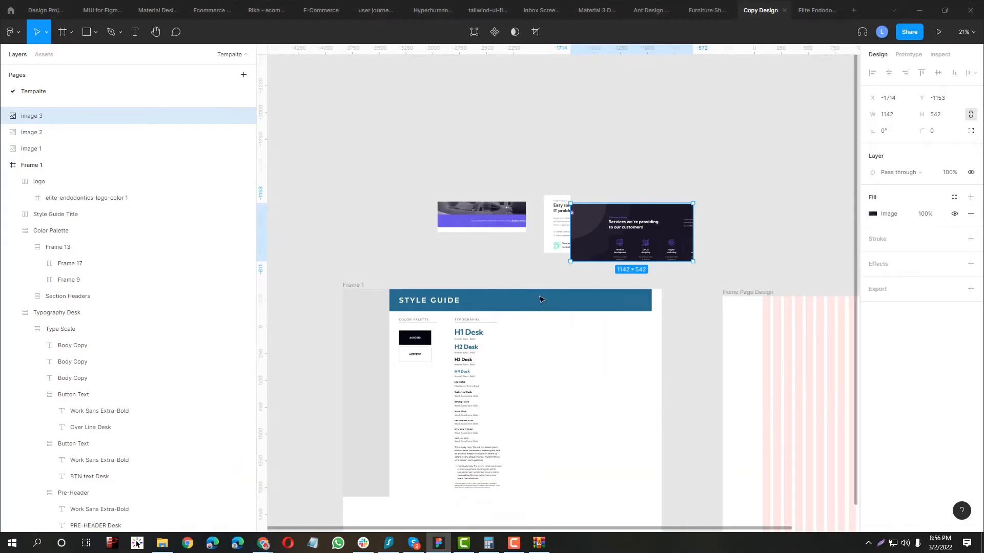
pyautogui.click(472, 176)
pyautogui.moveTo(553, 102); pyautogui.dragTo(469, 267)
pyautogui.hotkey('ctrl', 'v')
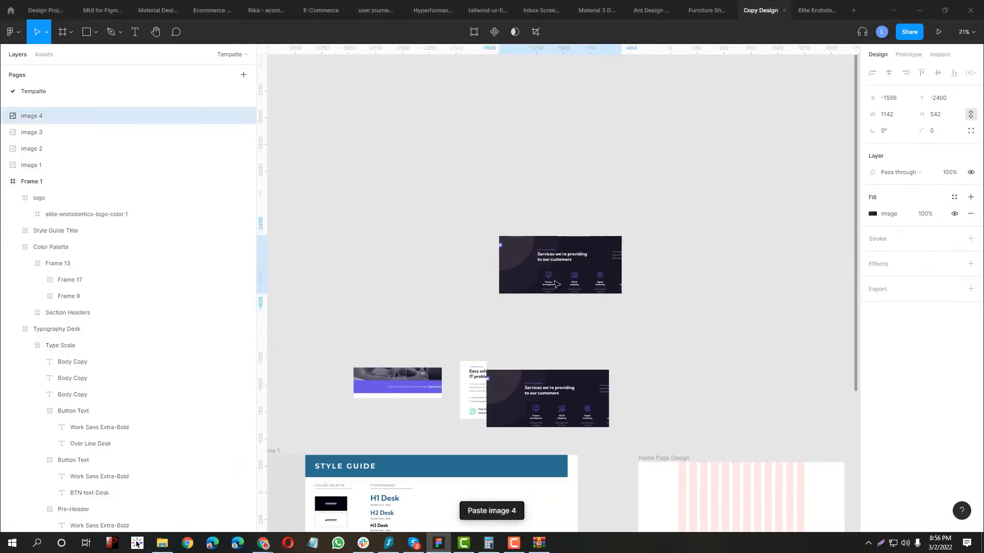
# - Look through the notech page in Chrome from the projects section down to the footer
pyautogui.hotkey('alt', 'Tab')
pyautogui.scroll(-5, 498, 388)
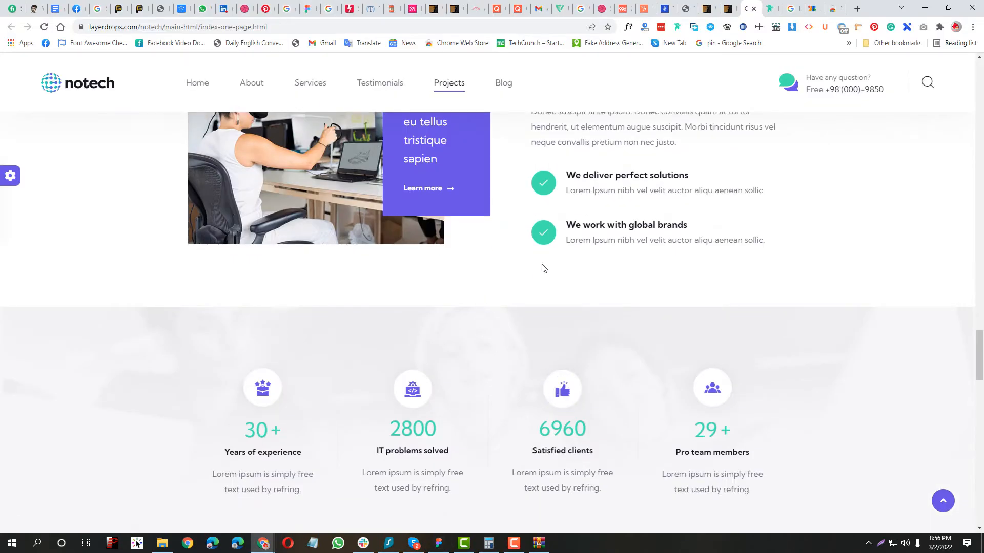
pyautogui.scroll(-10, 436, 186)
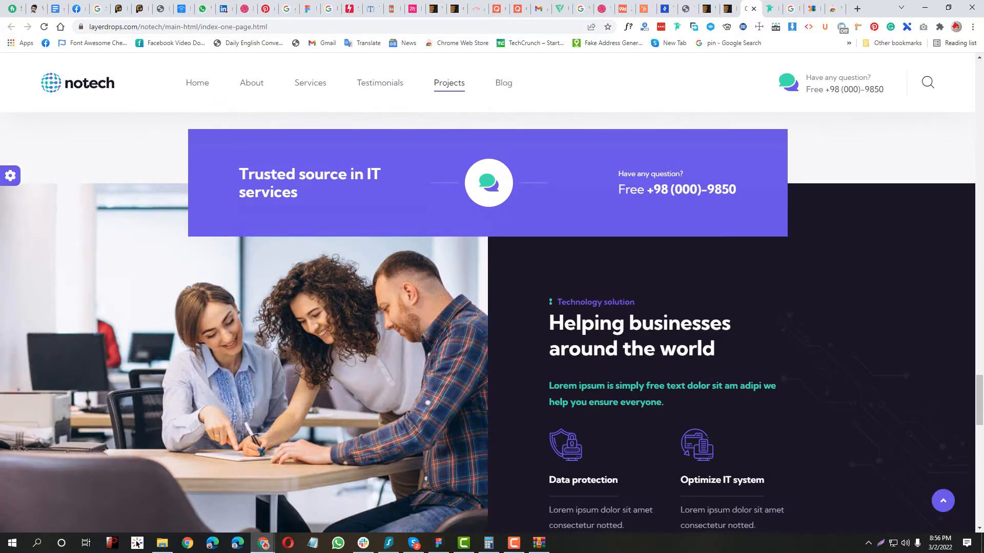
pyautogui.scroll(-10, 457, 267)
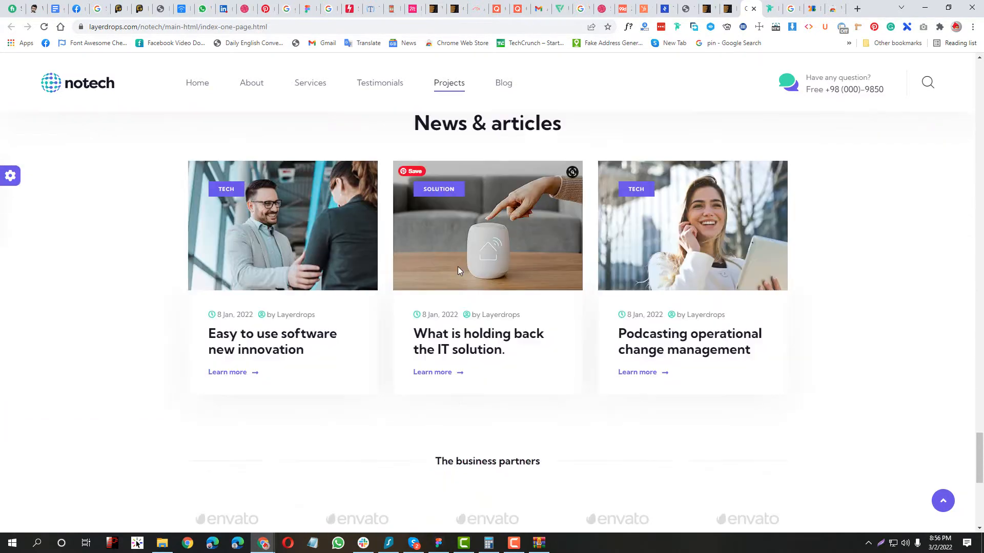
pyautogui.scroll(-5, 336, 306)
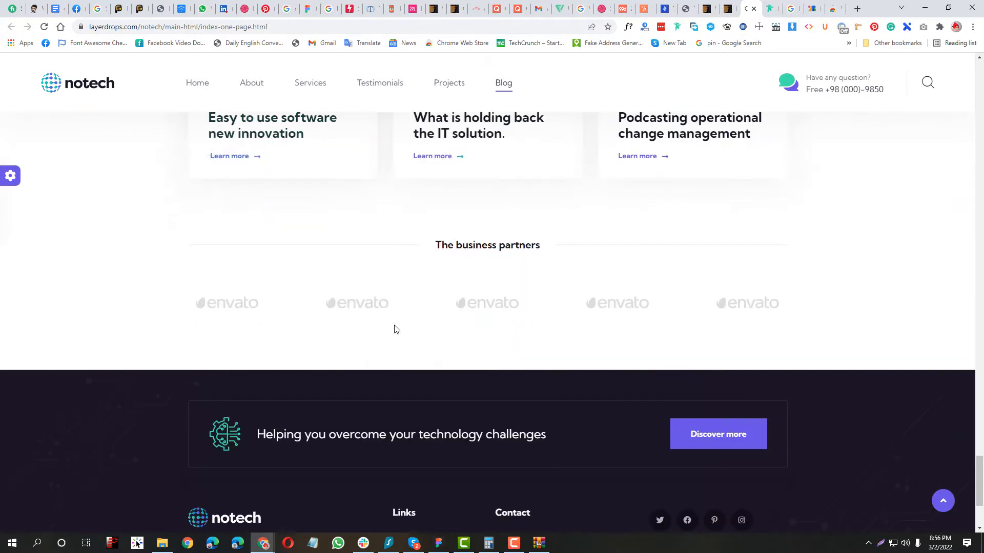
pyautogui.scroll(-3, 396, 329)
pyautogui.scroll(6, 499, 337)
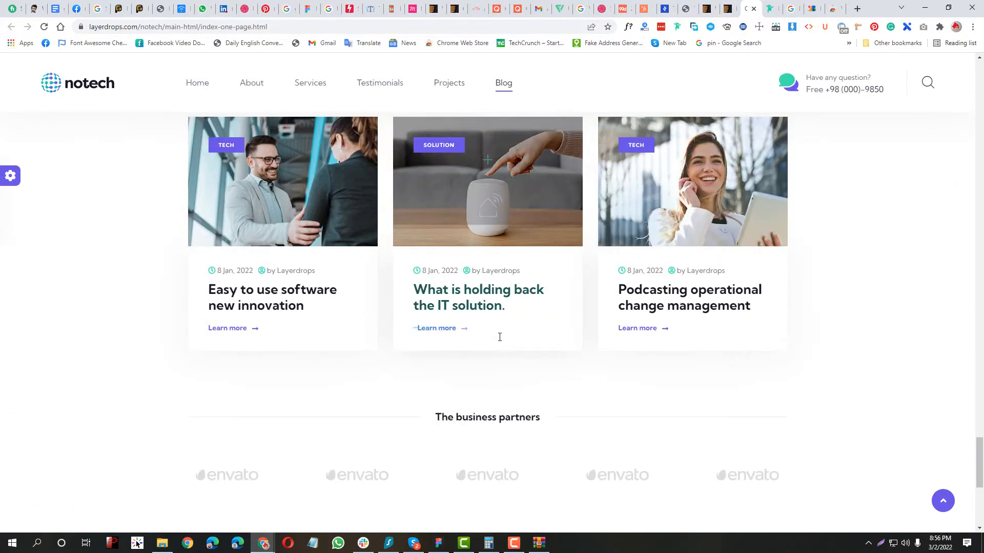
pyautogui.scroll(6, 499, 337)
# - Copy a 917 × 449 screenshot of the start of the "News & articles" section and paste it above the other screenshots in Figma
pyautogui.press('Print')
pyautogui.moveTo(36, 302); pyautogui.dragTo(507, 534)
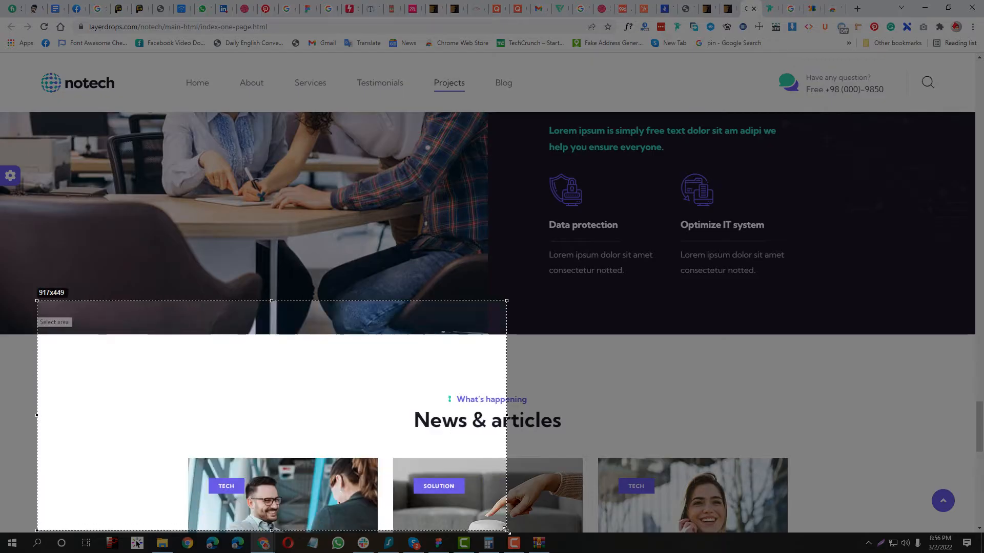
pyautogui.hotkey('ctrl', 'c')
pyautogui.hotkey('alt', 'Tab')
pyautogui.click(469, 319)
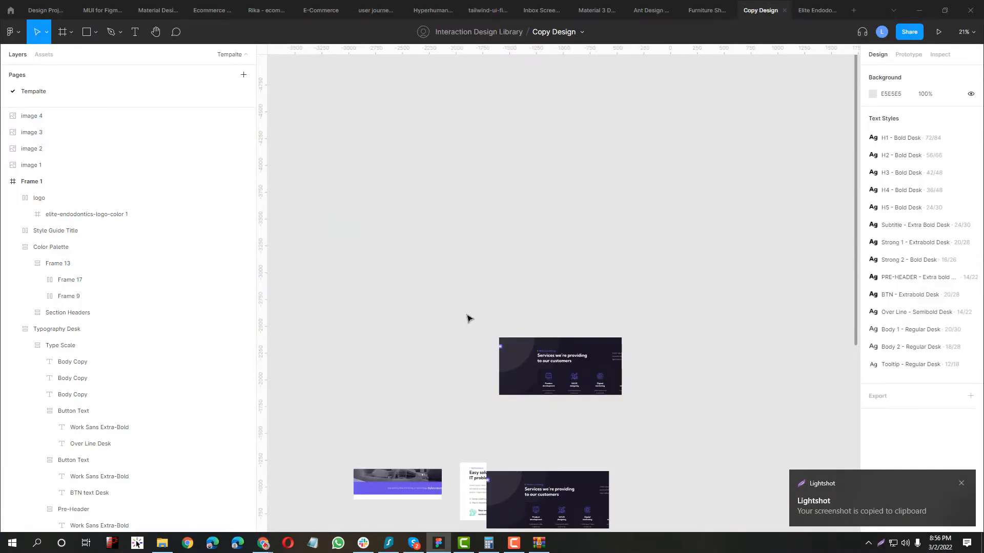
pyautogui.hotkey('ctrl', 'v')
# - Copy a 471 × 410 screenshot of the pale grey background beside "Our latest projects" and paste it at the top of the Figma screenshots
pyautogui.hotkey('alt', 'Tab')
pyautogui.scroll(8, 469, 386)
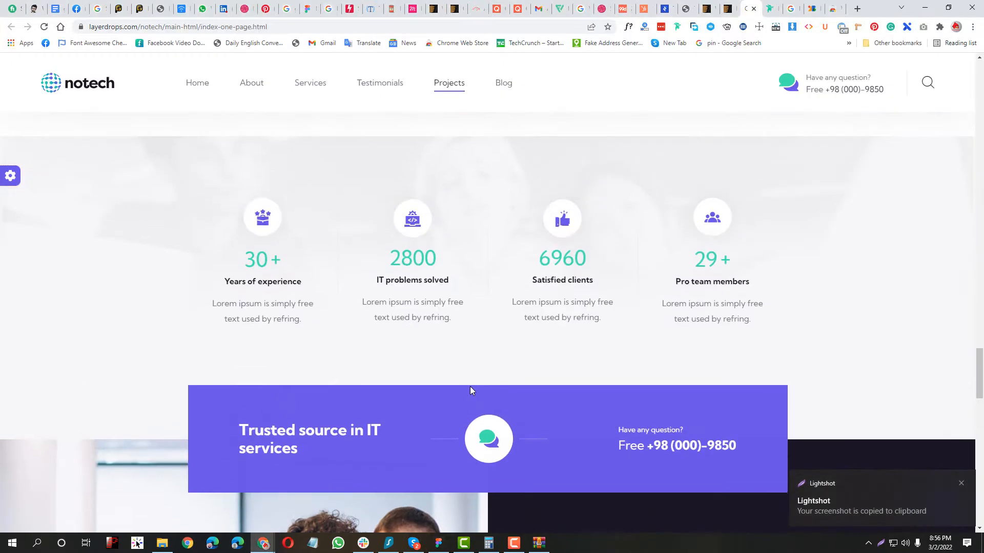
pyautogui.scroll(3, 469, 387)
pyautogui.scroll(10, 469, 392)
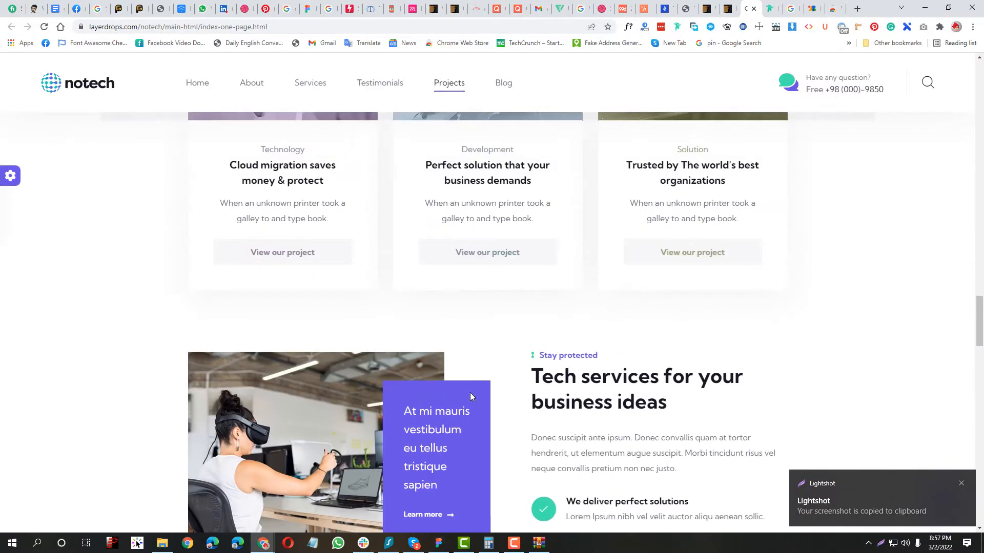
pyautogui.scroll(-3, 257, 338)
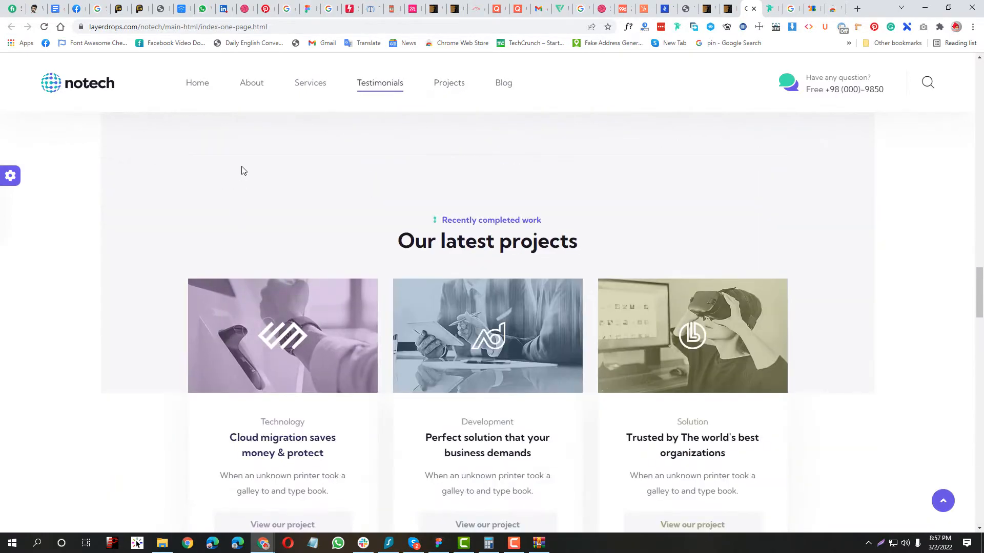
pyautogui.press('Print')
pyautogui.moveTo(241, 161); pyautogui.dragTo(4, 368)
pyautogui.hotkey('ctrl', 'c')
pyautogui.hotkey('alt', 'Tab')
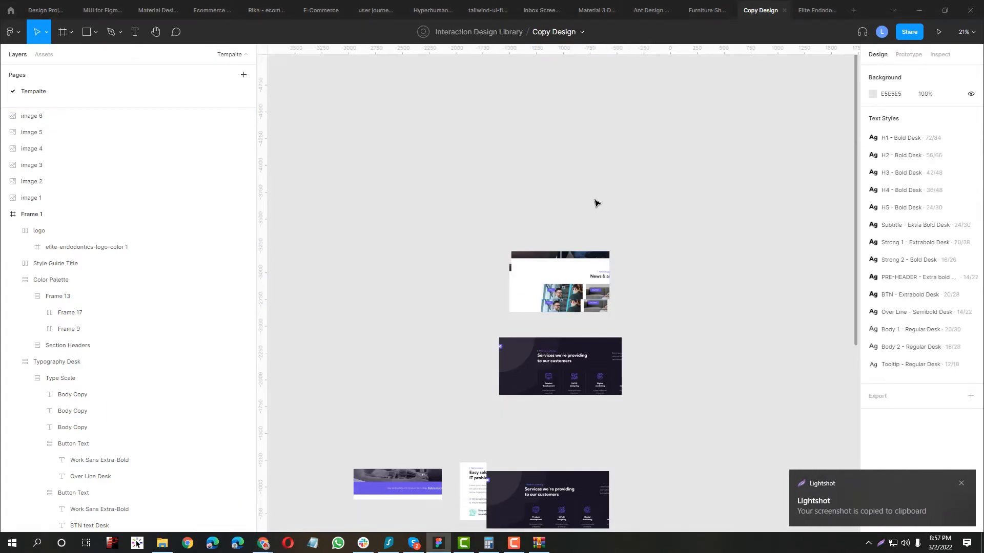
pyautogui.hotkey('ctrl', 'v')
pyautogui.press('Print')
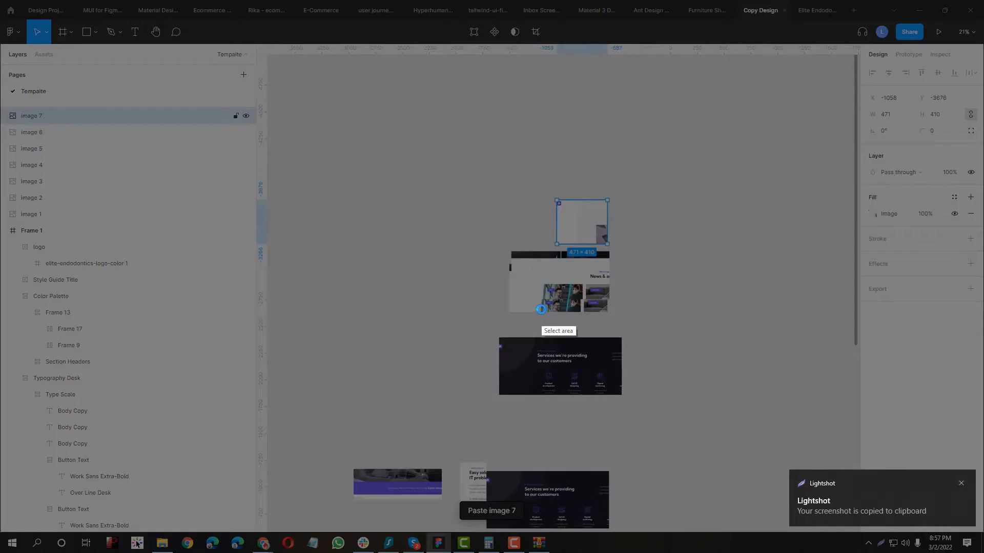
pyautogui.press('Escape')
# - Copy a 1230 × 237 screenshot of the notech page header in Chrome and paste it onto the Figma canvas
pyautogui.hotkey('alt', 'Tab')
pyautogui.scroll(15, 530, 309)
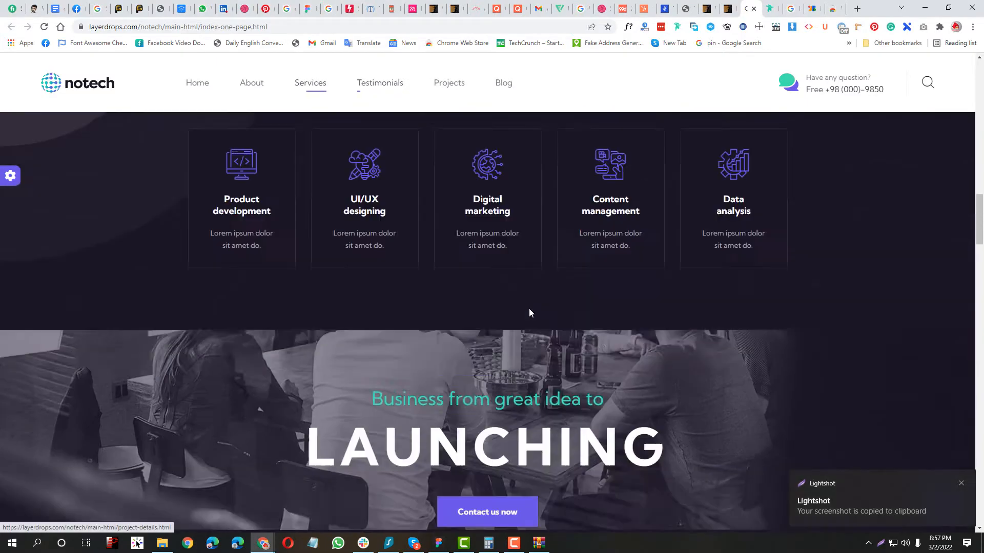
pyautogui.scroll(10, 529, 313)
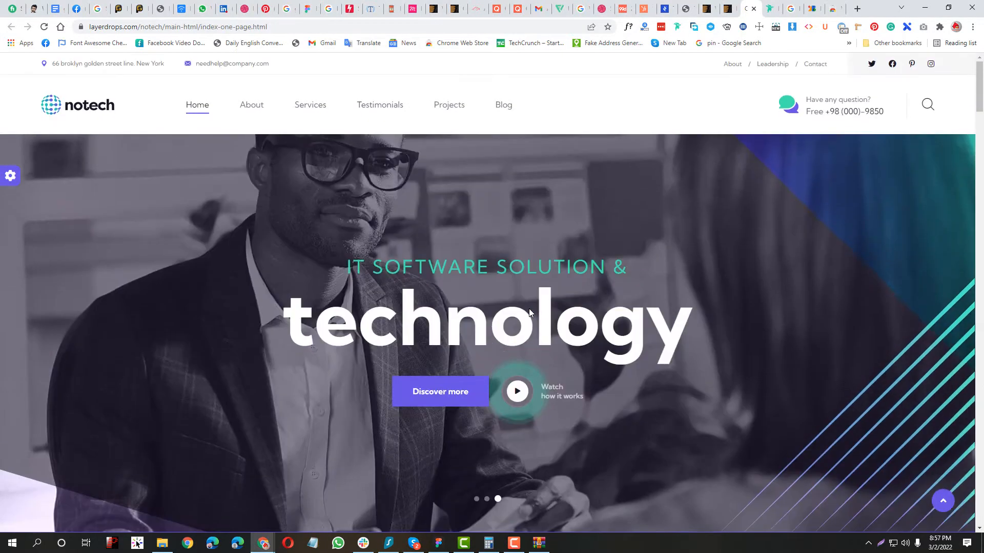
pyautogui.press('Print')
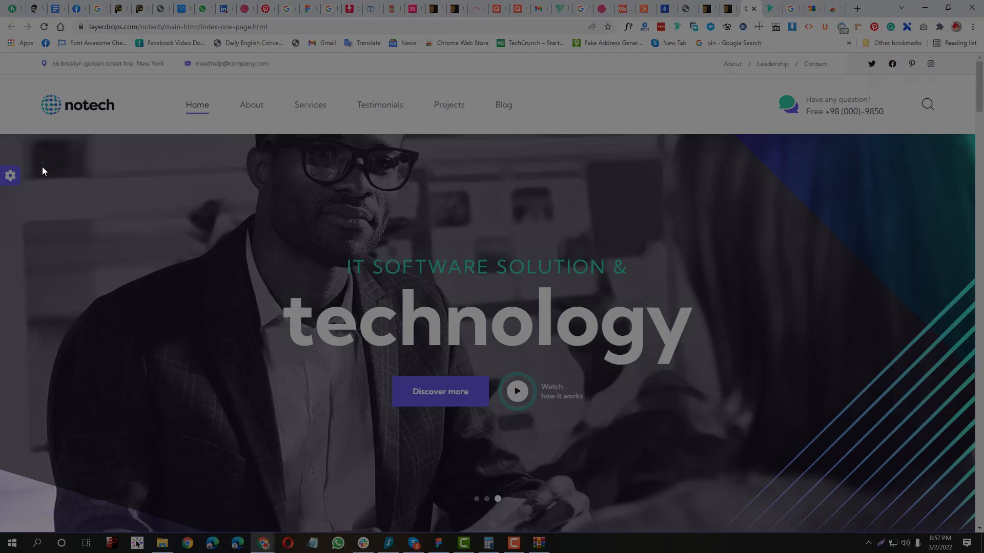
pyautogui.moveTo(42, 164); pyautogui.dragTo(672, 44)
pyautogui.hotkey('ctrl', 'c')
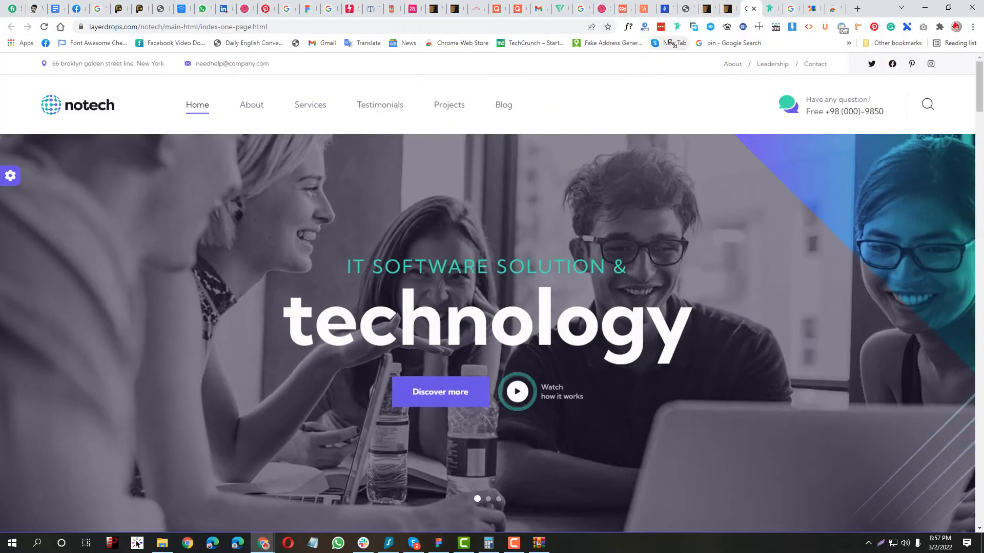
pyautogui.hotkey('alt', 'Tab')
pyautogui.click(652, 195)
pyautogui.hotkey('ctrl', 'v')
# - Move the header screenshot on the canvas so its left edge lines up with the purple banner screenshot
pyautogui.moveTo(583, 289)
pyautogui.mouseDown()
pyautogui.moveTo(492, 331)
pyautogui.moveTo(444, 313)
pyautogui.mouseUp()
pyautogui.moveTo(531, 337); pyautogui.dragTo(560, 146)
pyautogui.moveTo(481, 306); pyautogui.dragTo(488, 210)
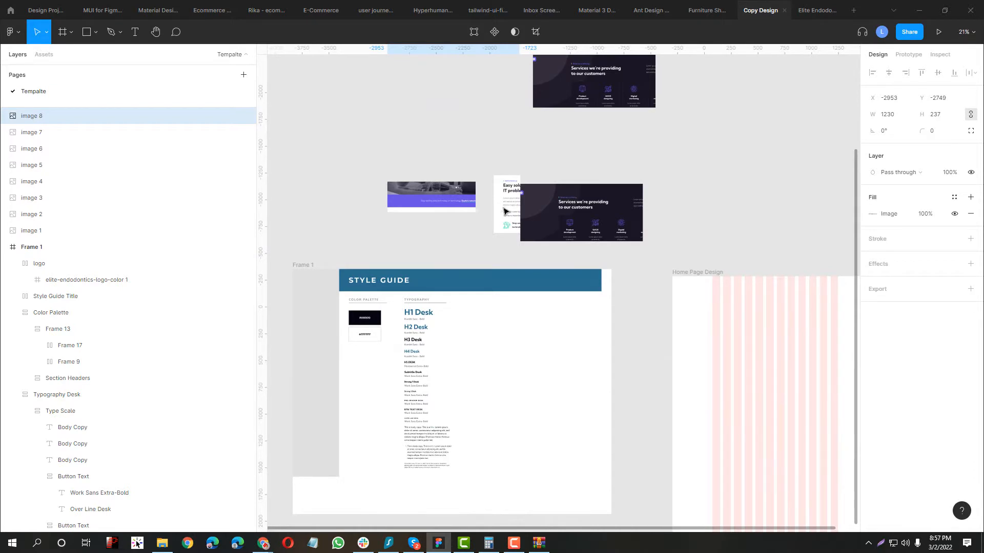
pyautogui.scroll(5, 430, 331)
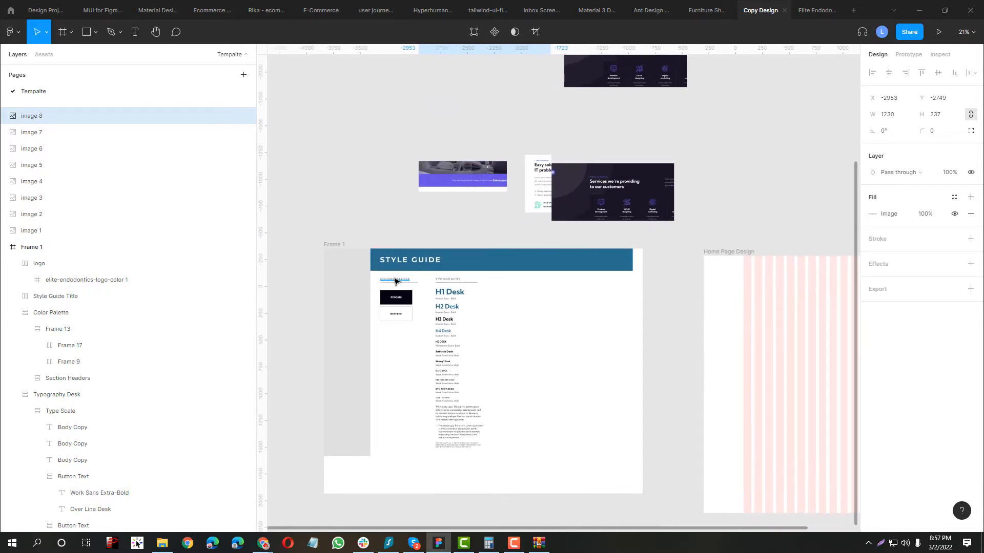
pyautogui.scroll(-1, 427, 324)
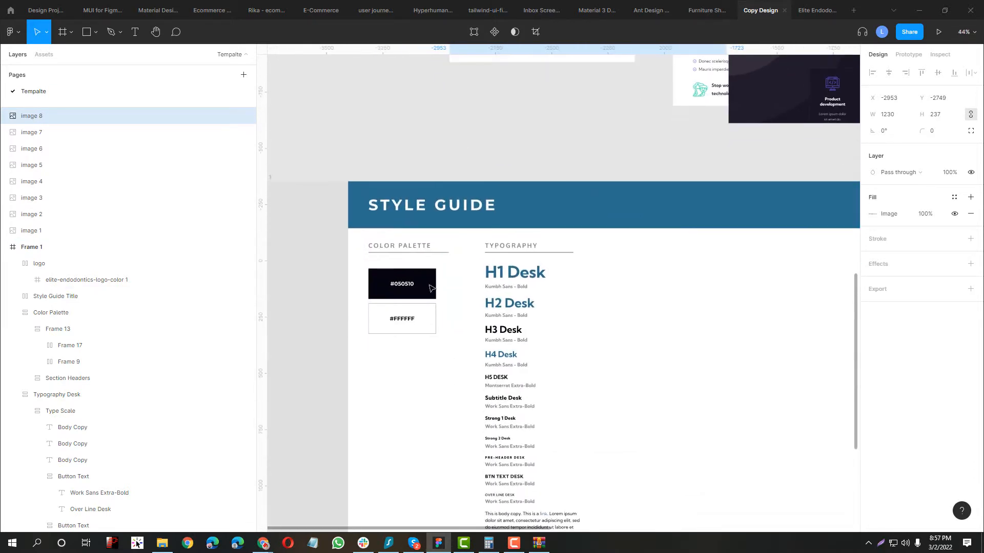
# - Duplicate the white #FFFFFF swatch in the color palette three times
pyautogui.click(433, 329)
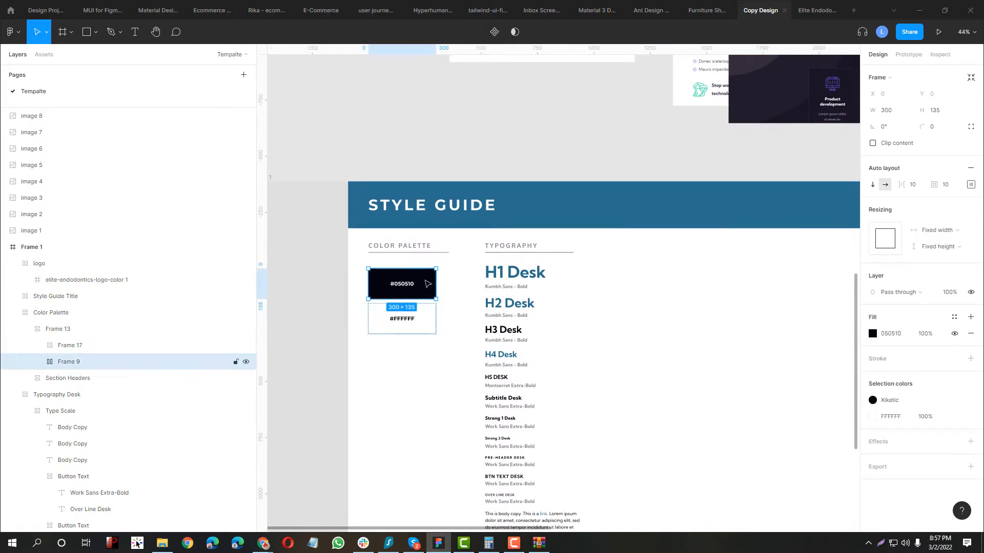
pyautogui.scroll(-5, 427, 296)
pyautogui.scroll(4, 366, 299)
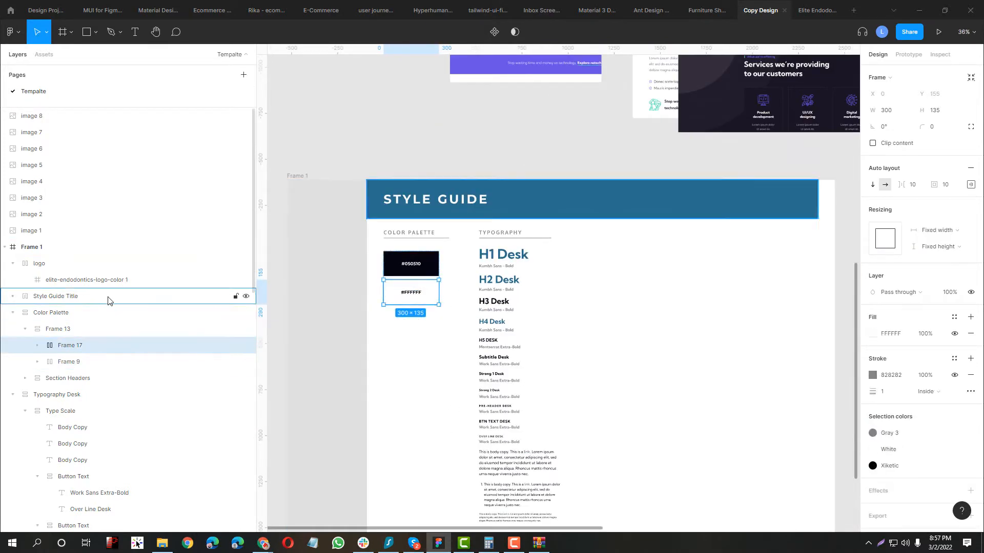
pyautogui.hotkey('ctrl', 'd')
pyautogui.hotkey('ctrl', 'd')
pyautogui.hotkey('ctrl', 'd')
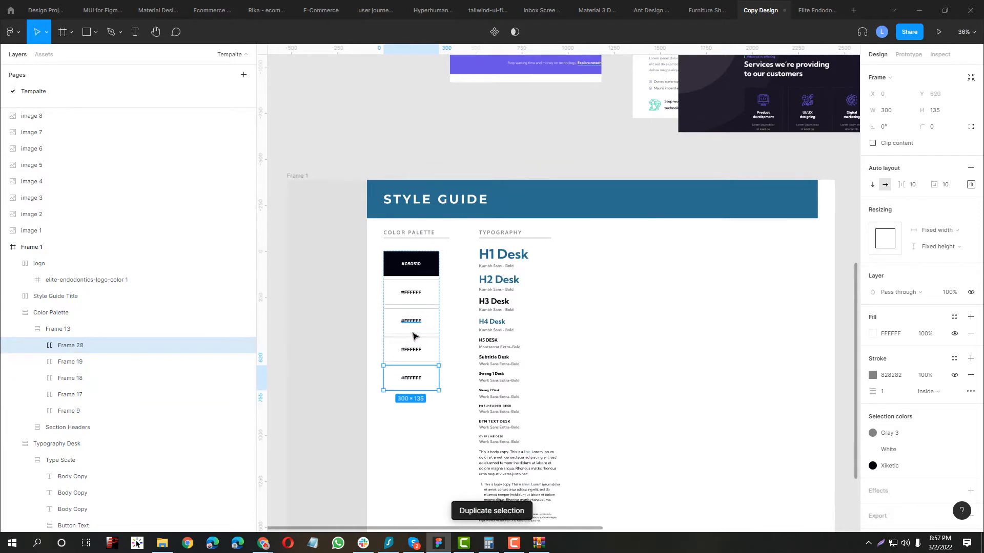
# - Move the purple banner screenshot to just above the style guide, lined up with the left edge of its title bar
pyautogui.scroll(1, 433, 323)
pyautogui.scroll(-5, 429, 217)
pyautogui.click(430, 217)
pyautogui.moveTo(452, 187); pyautogui.dragTo(533, 225)
pyautogui.moveTo(519, 275); pyautogui.dragTo(531, 210)
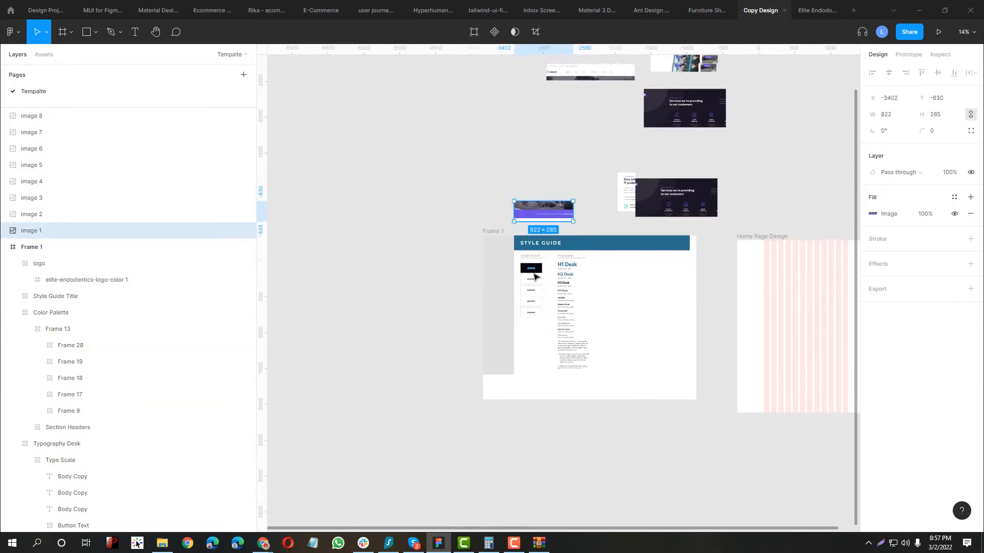
# - Fill the third palette swatch with the purple sampled from the banner screenshot
pyautogui.scroll(3, 533, 273)
pyautogui.click(550, 315)
pyautogui.press('i')
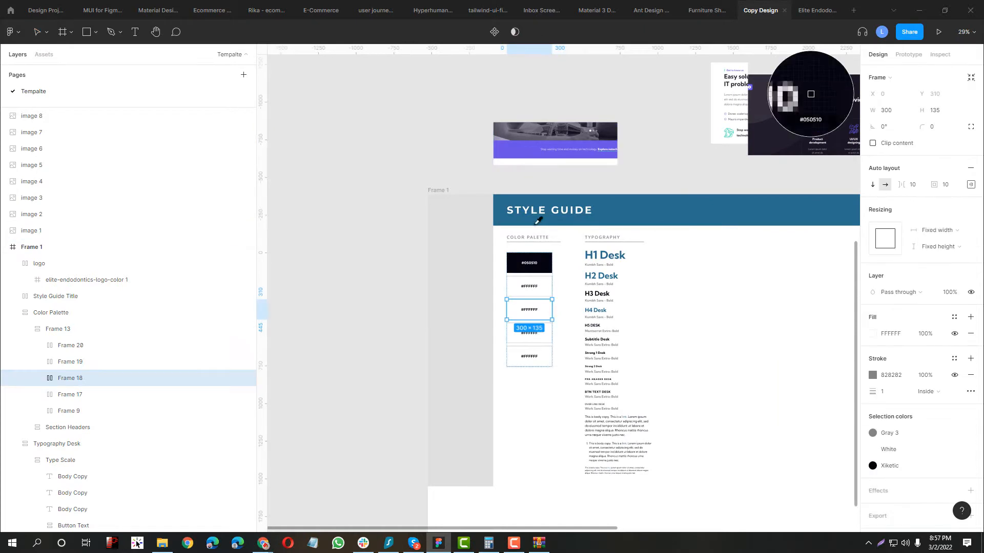
pyautogui.click(523, 148)
# - Select the purple banner screenshot above the style guide and delete it
pyautogui.click(547, 151)
pyautogui.moveTo(543, 146); pyautogui.dragTo(475, 185)
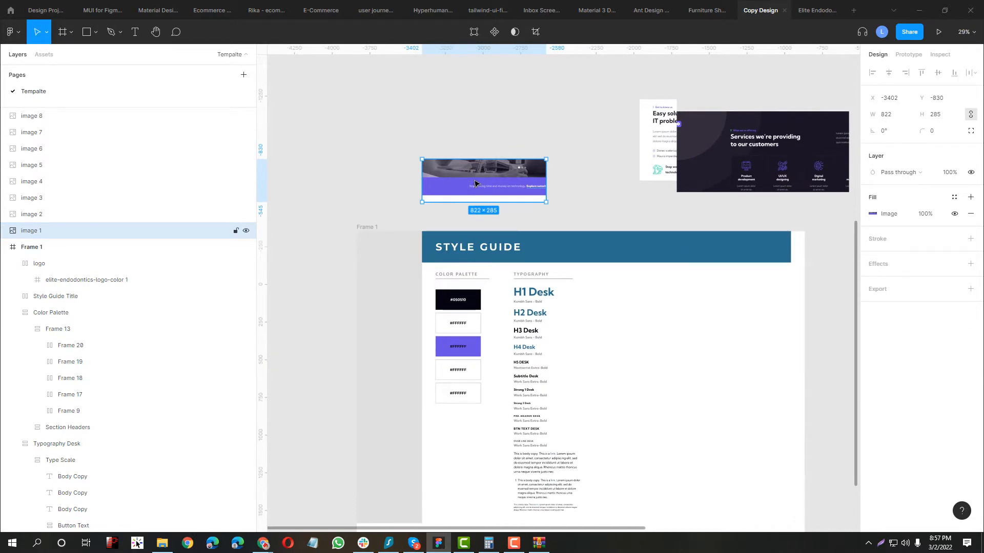
pyautogui.press('Escape')
# - Move the upper dark services screenshot above the style guide and place the notech header screenshot directly over it
pyautogui.scroll(3, 507, 197)
pyautogui.scroll(-3, 487, 267)
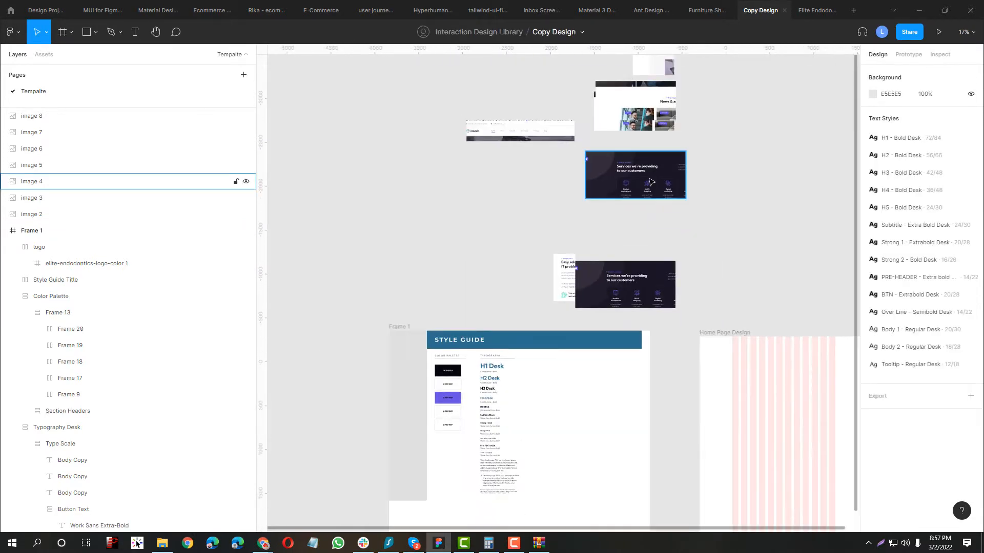
pyautogui.moveTo(651, 182); pyautogui.dragTo(474, 279)
pyautogui.scroll(5, 472, 308)
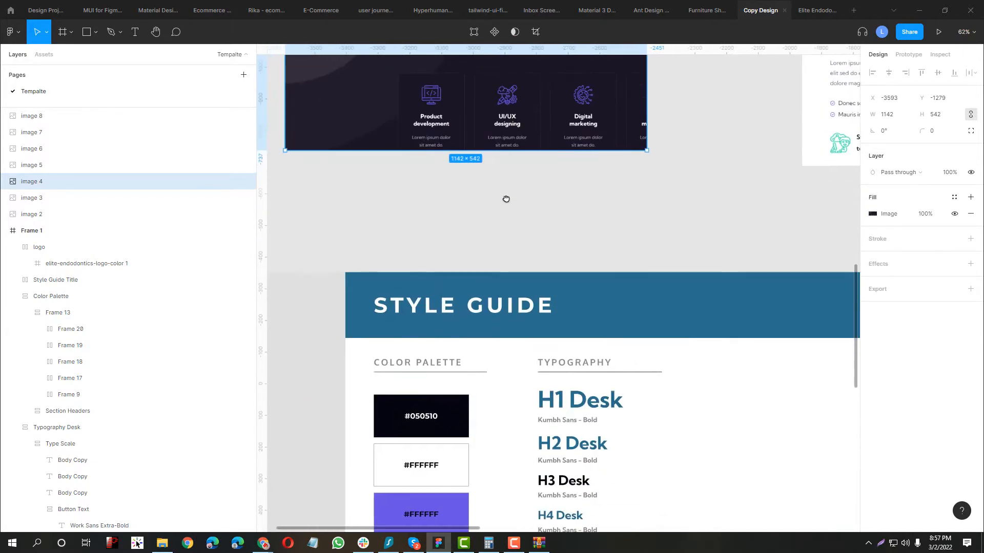
pyautogui.scroll(-5, 506, 199)
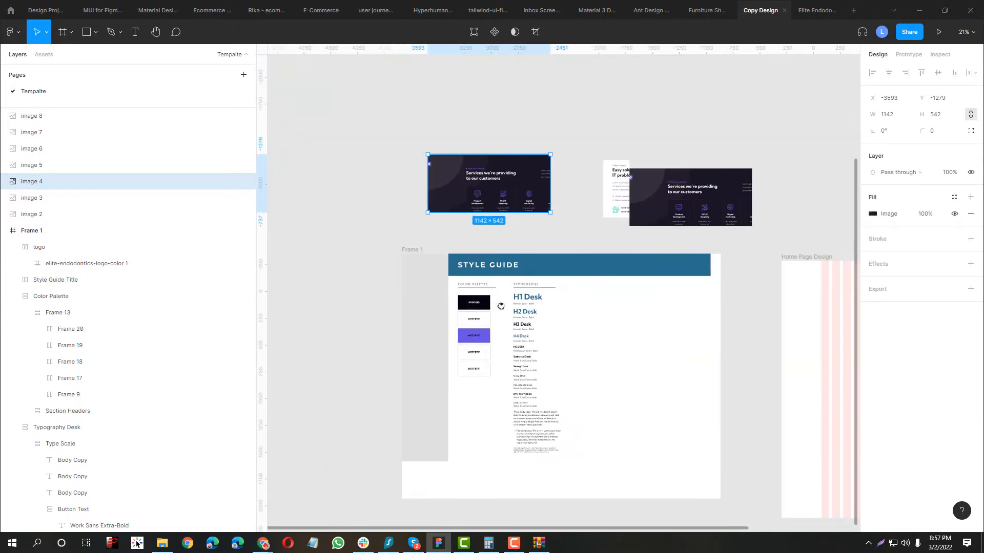
pyautogui.moveTo(501, 306); pyautogui.dragTo(463, 518)
pyautogui.moveTo(544, 223); pyautogui.dragTo(476, 333)
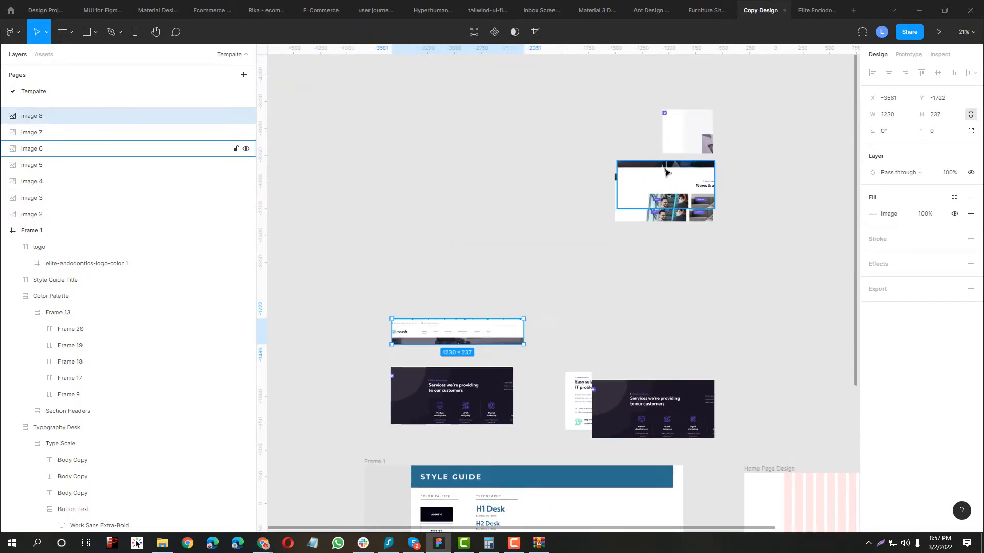
# - Move the "News & articles", pale grey background and "Easy solutions" screenshots to the area left of the style guide
pyautogui.moveTo(666, 172); pyautogui.dragTo(337, 298)
pyautogui.moveTo(562, 192); pyautogui.dragTo(617, 148)
pyautogui.moveTo(753, 87); pyautogui.dragTo(388, 345)
pyautogui.moveTo(489, 287); pyautogui.dragTo(504, 385)
pyautogui.moveTo(617, 363); pyautogui.dragTo(449, 175)
pyautogui.scroll(2, 448, 174)
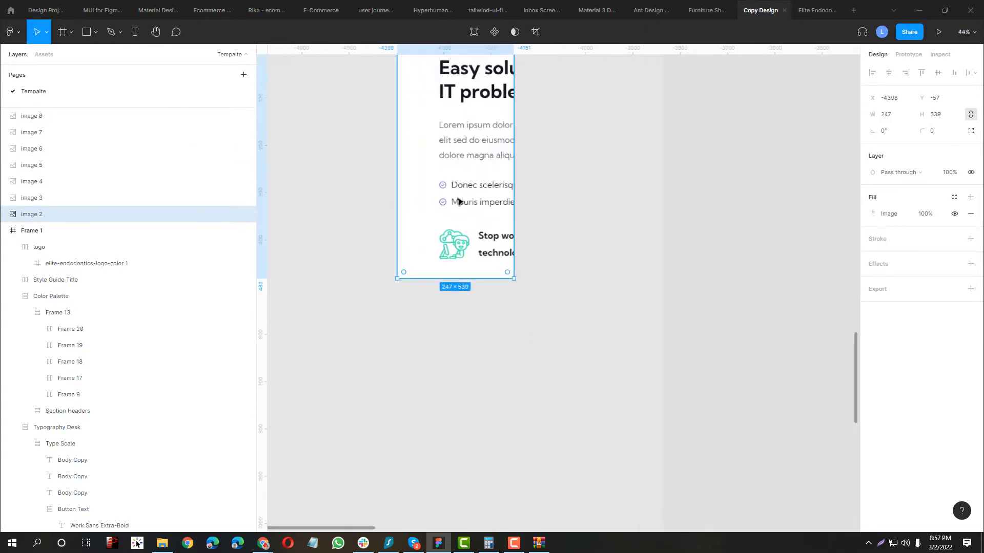
pyautogui.scroll(-2, 459, 201)
# - Fill the fourth palette swatch with the green #42E5AD sampled from the icon in the "Easy solutions" screenshot
pyautogui.click(629, 301)
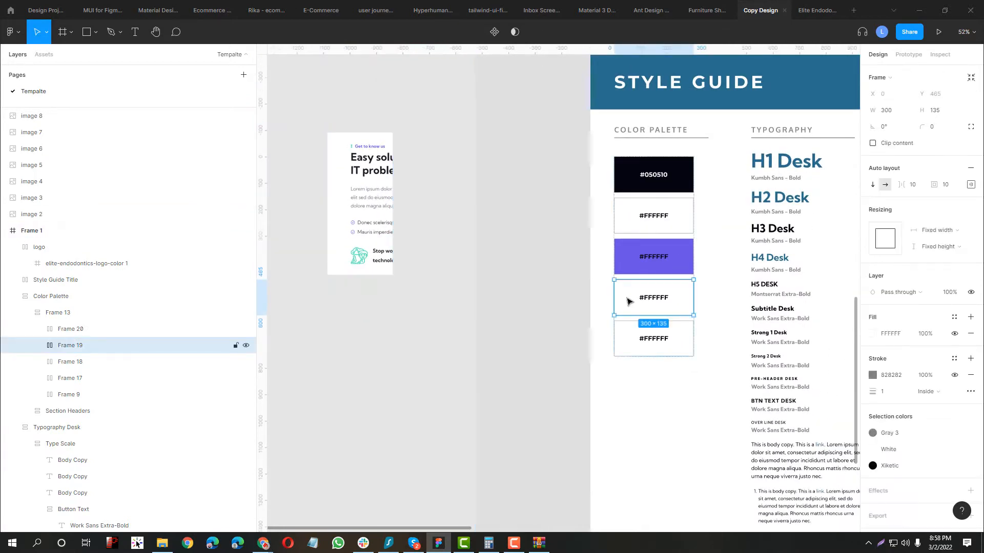
pyautogui.press('i')
pyautogui.scroll(5, 351, 262)
pyautogui.scroll(2, 362, 252)
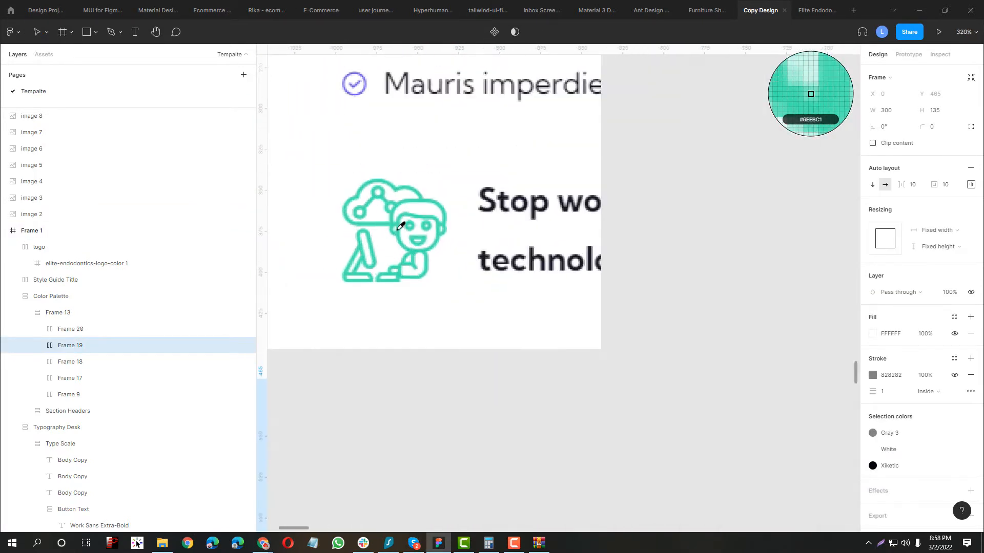
pyautogui.scroll(5, 360, 237)
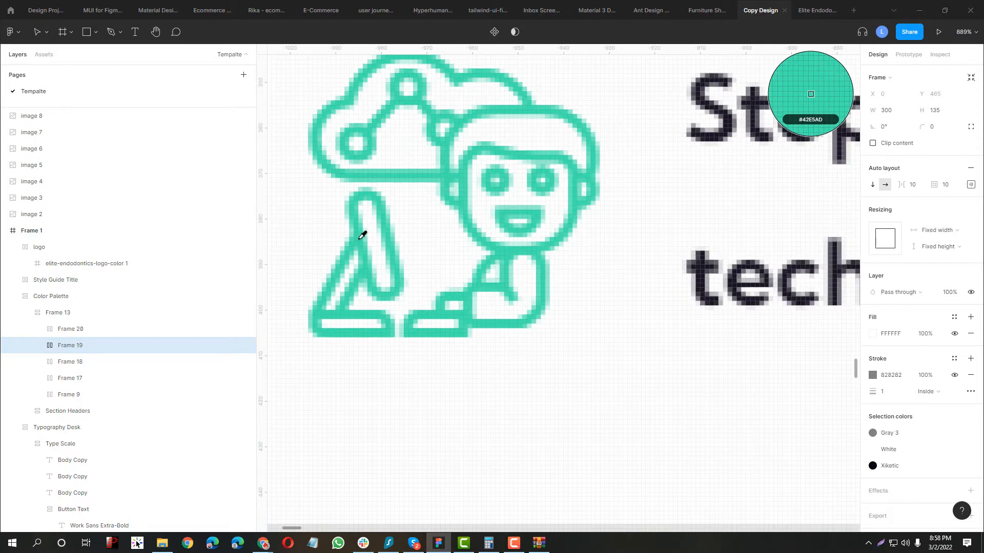
pyautogui.click(362, 235)
pyautogui.scroll(-10, 362, 235)
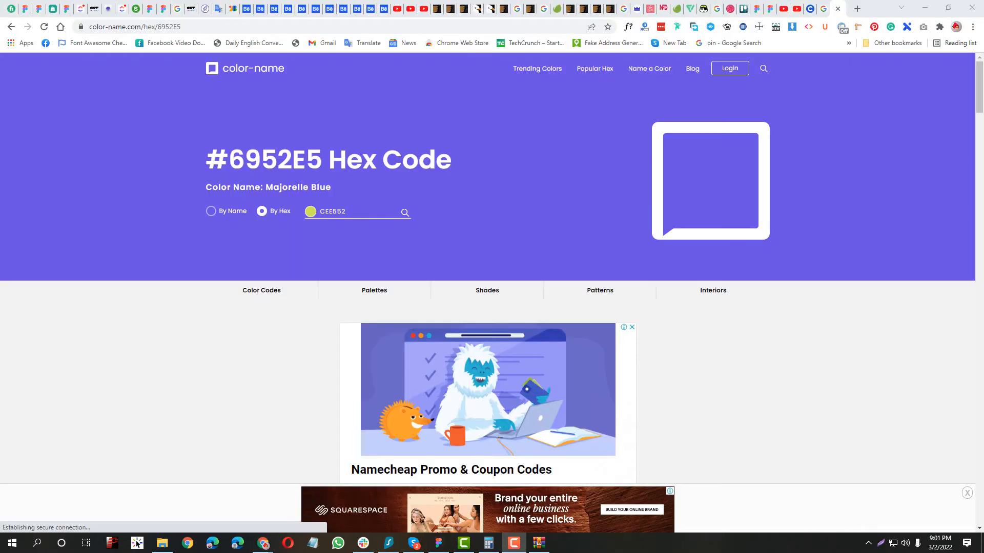
# - Copy the color name "Majorelle Blue" from the #6952E5 page of color-name in Chrome and return to Figma
pyautogui.click(441, 219)
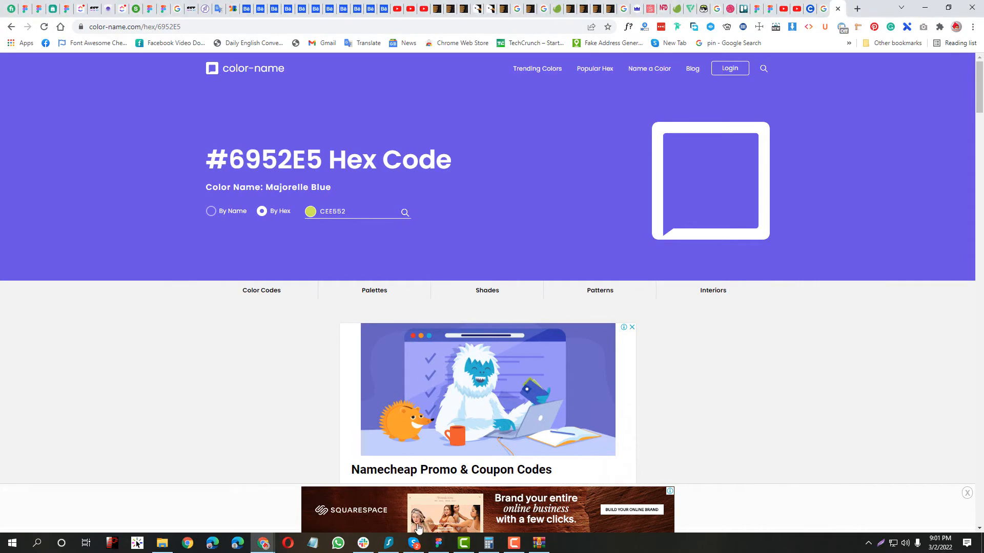
pyautogui.click(438, 543)
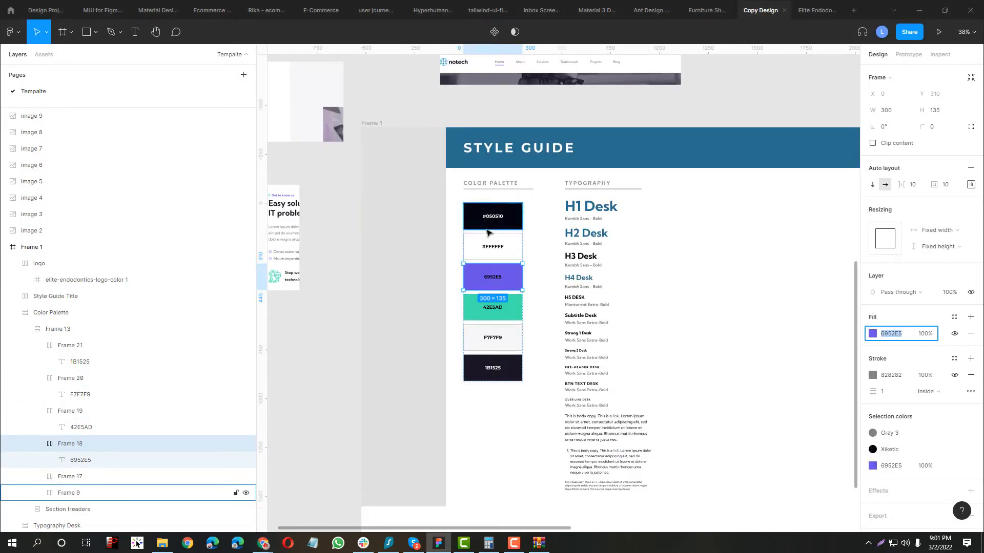
pyautogui.scroll(5, 487, 233)
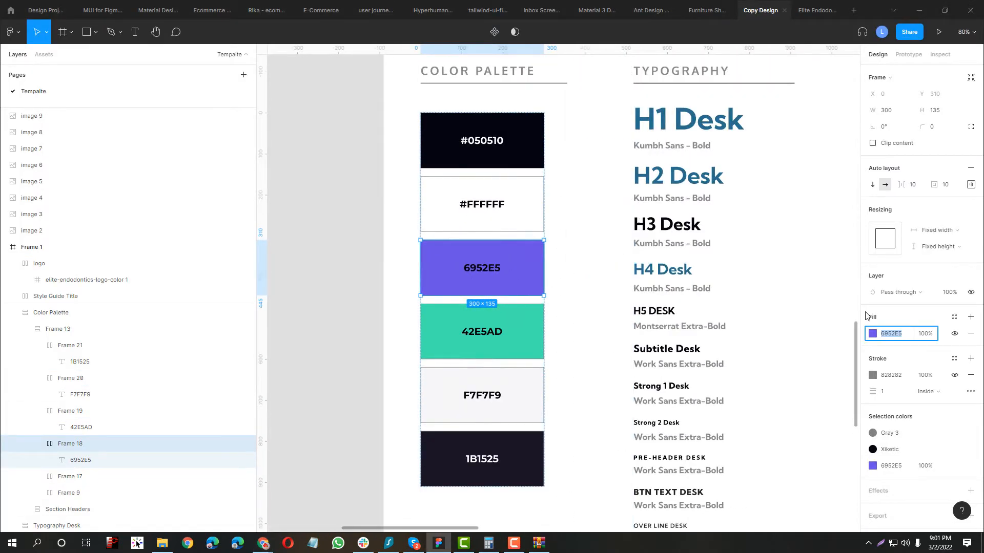
pyautogui.hotkey('alt', 'Tab')
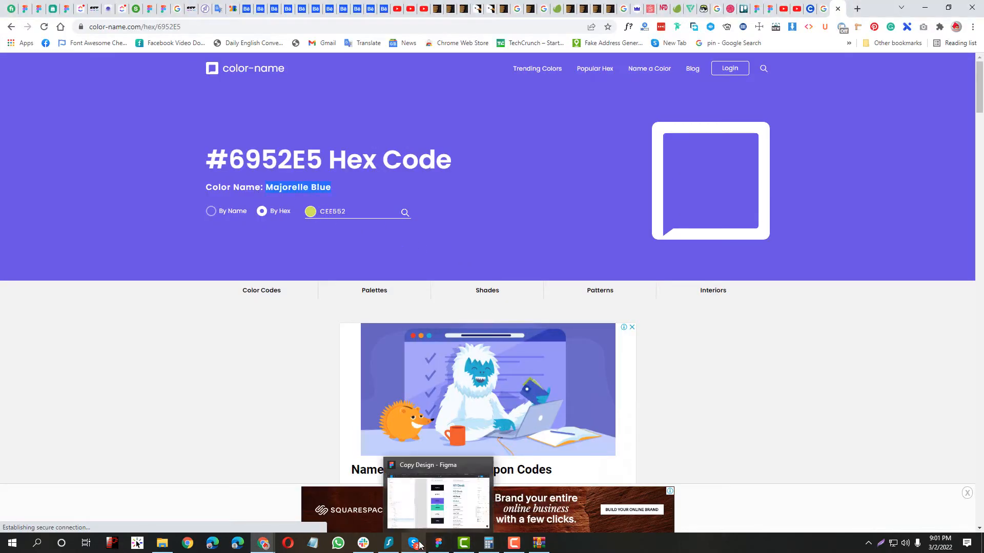
pyautogui.click(438, 543)
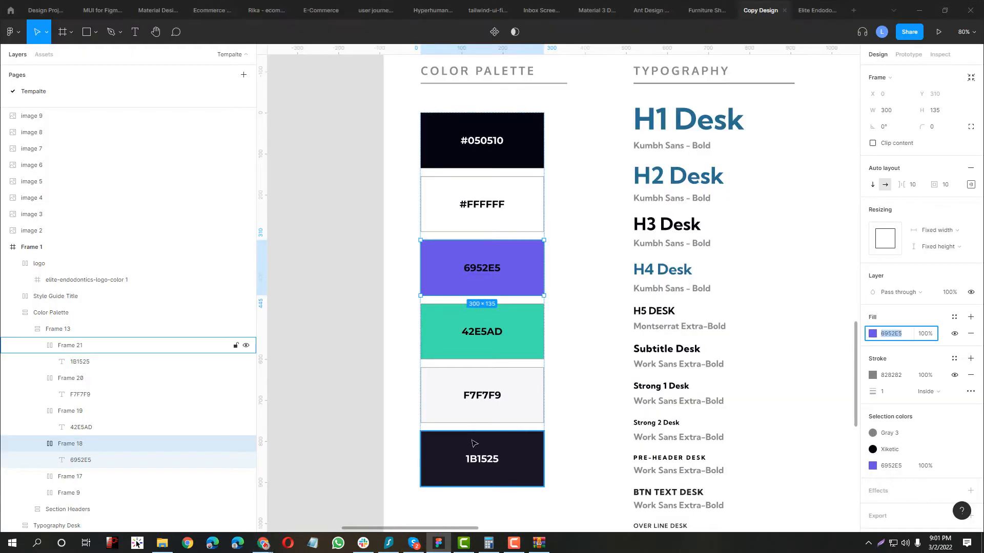
# - Save the purple swatch's fill as a color style named "Majorelle Blue"
pyautogui.click(954, 318)
pyautogui.click(967, 334)
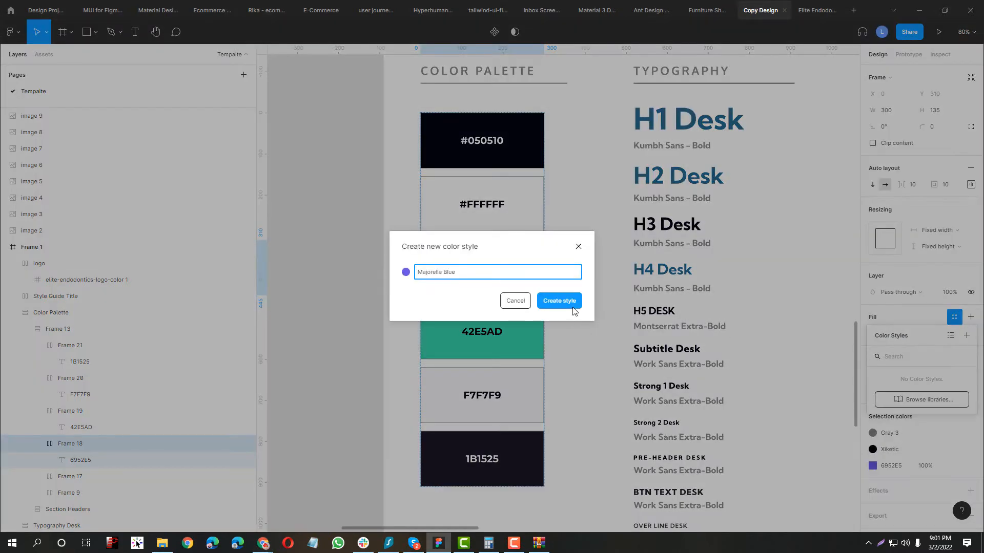
pyautogui.click(559, 301)
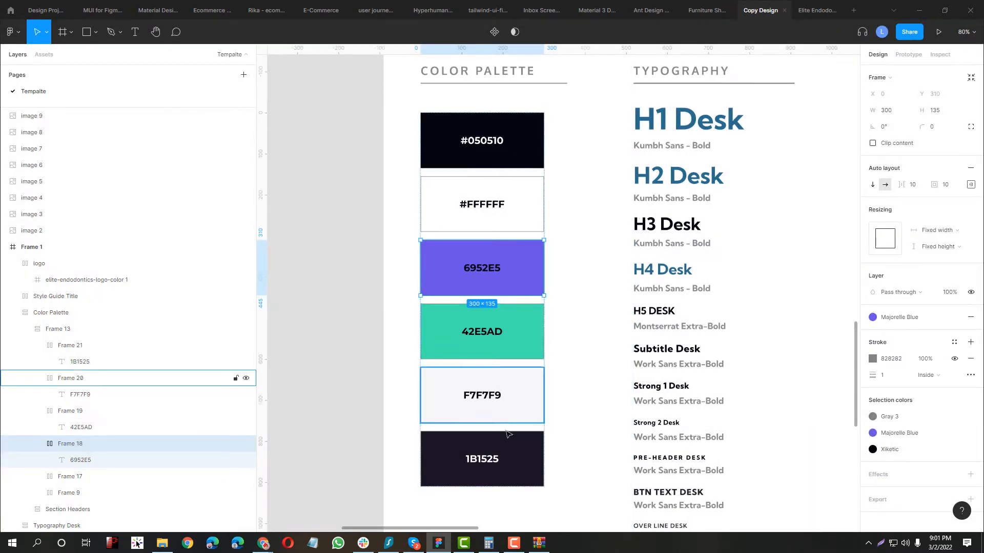
pyautogui.hotkey('alt', 'Tab')
pyautogui.hotkey('alt', 'Tab')
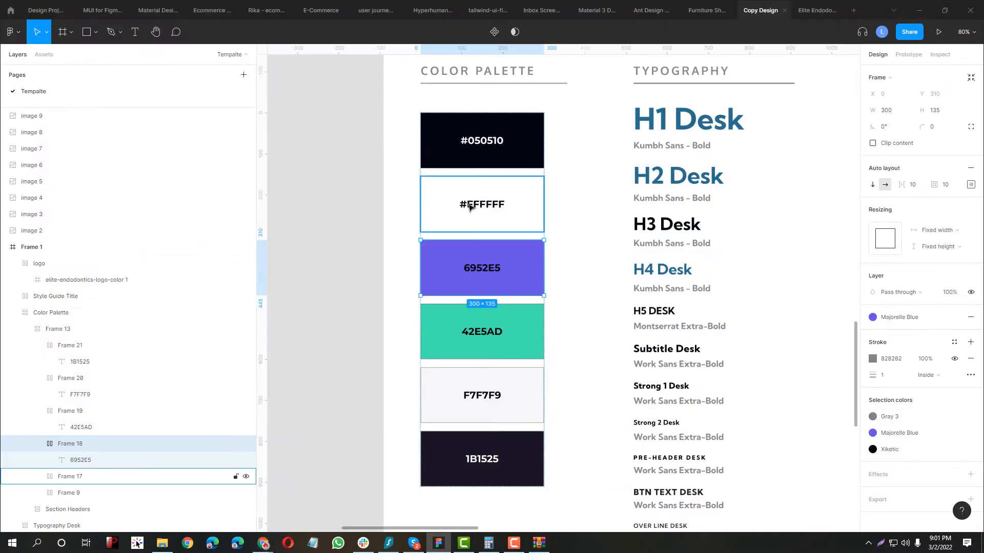
# - Save the white swatch's fill as a color style named "White"
pyautogui.click(512, 205)
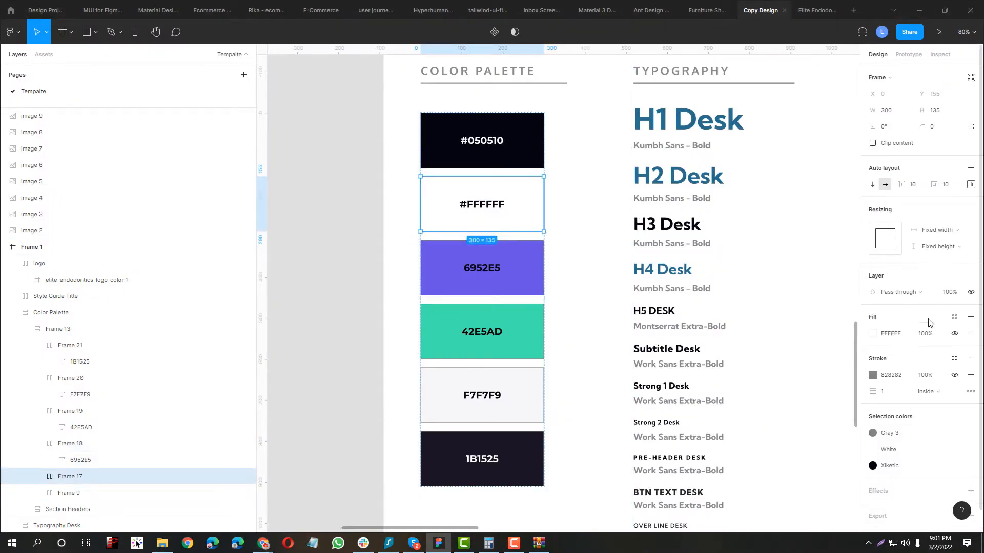
pyautogui.click(968, 335)
pyautogui.write('White')
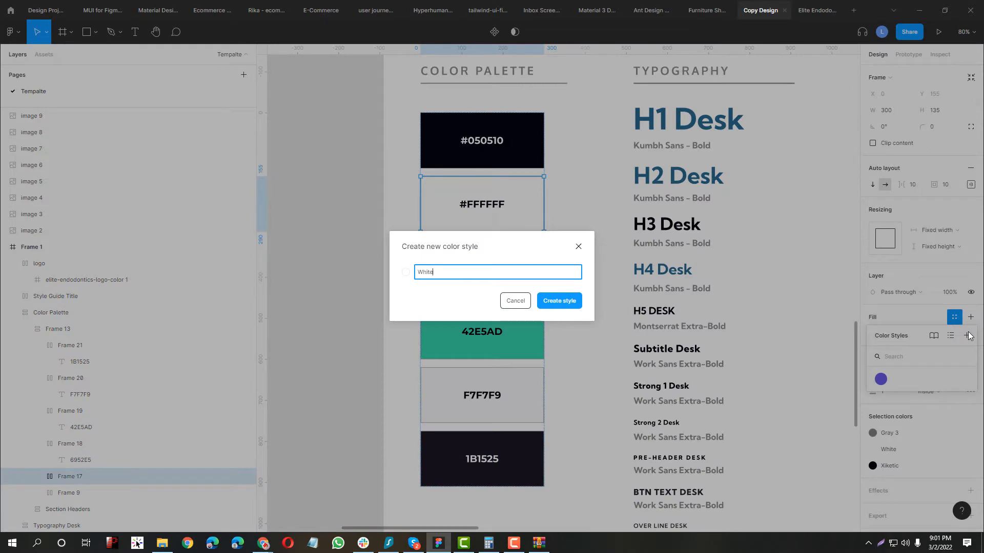
pyautogui.press('Return')
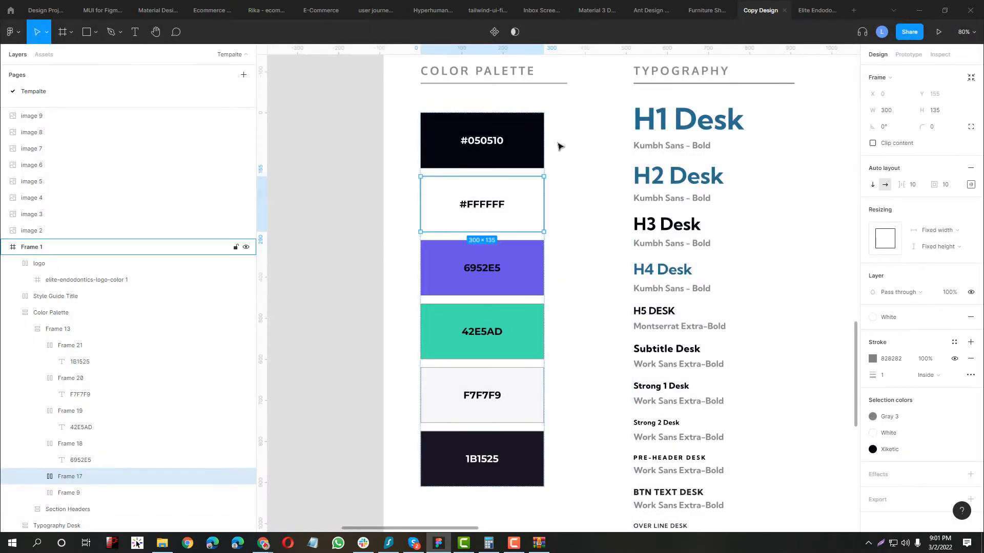
# - Look up the near-black swatch's hex code 050510 on color-name in Chrome and copy the name "Rich Black" for Figma
pyautogui.hotkey('shift', 'Tab')
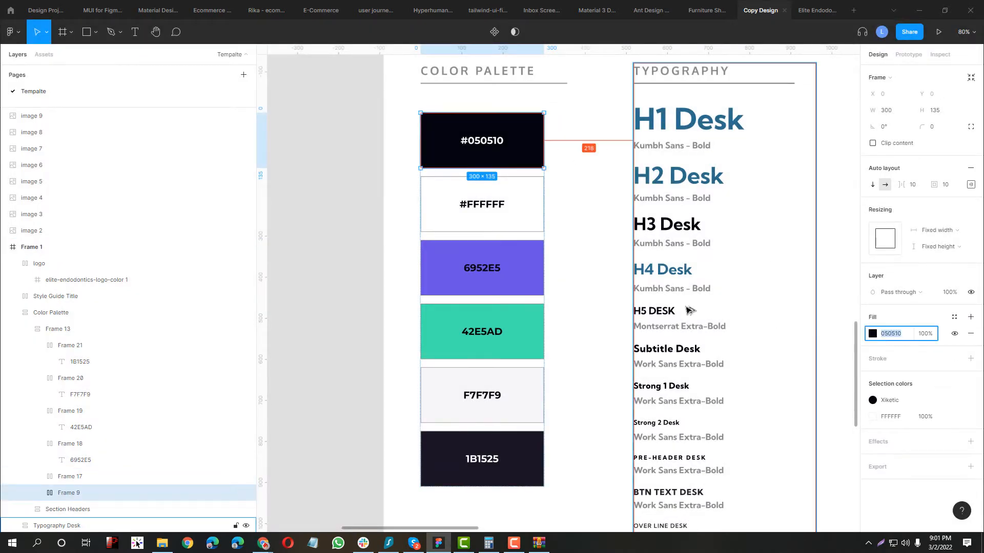
pyautogui.hotkey('alt', 'Tab')
pyautogui.hotkey('ctrl', 'a')
pyautogui.write('050510')
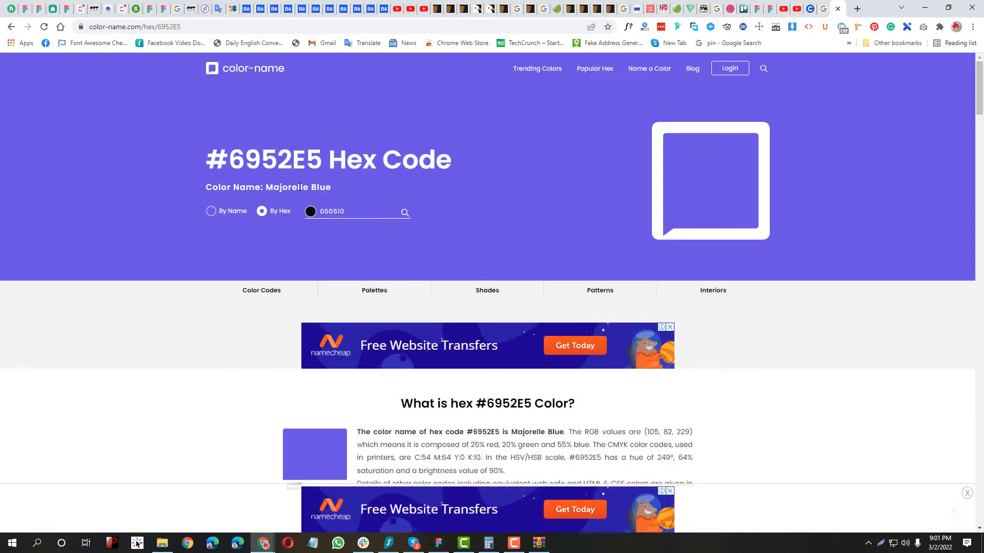
pyautogui.click(404, 213)
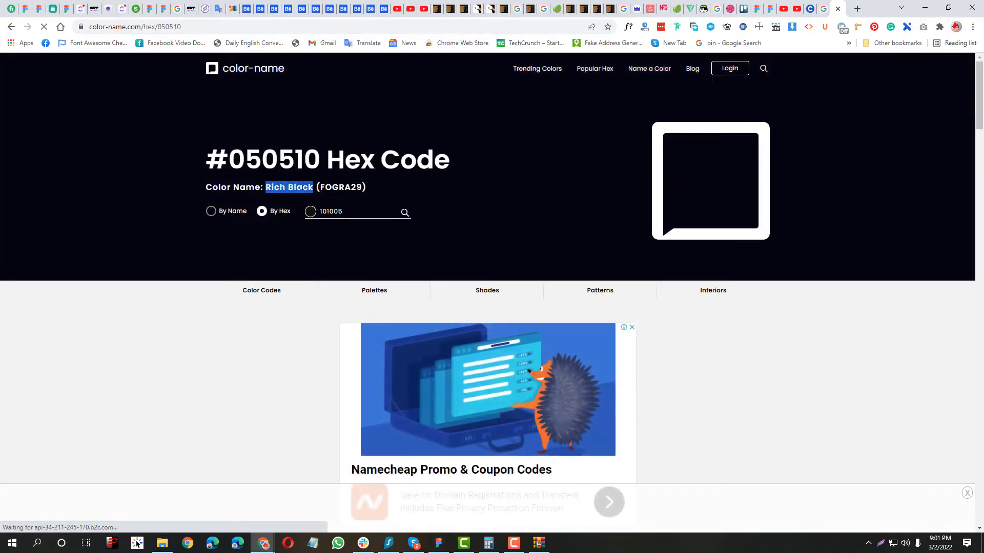
pyautogui.hotkey('alt', 'Tab')
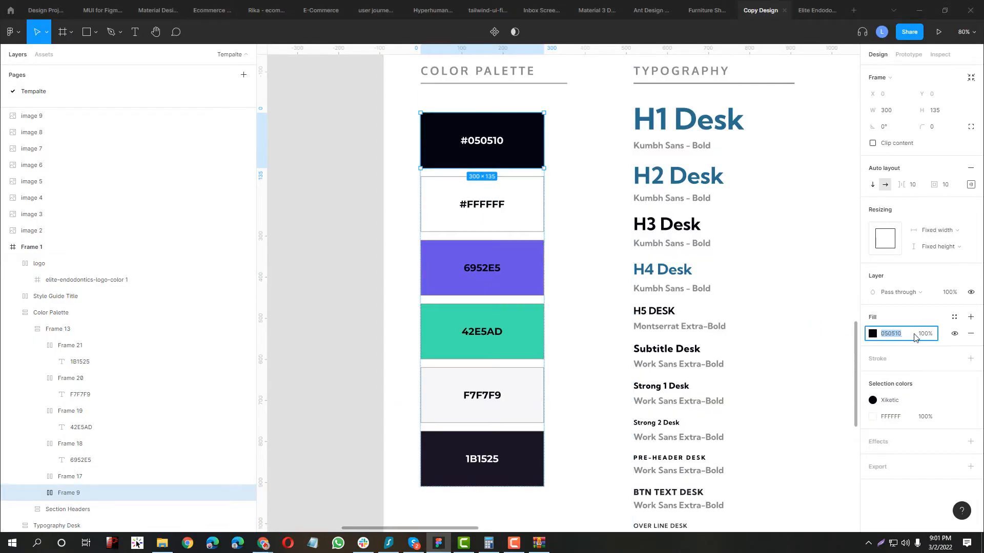
# - Save the #050510 swatch's fill as a color style named "Rich Black"
pyautogui.press('Return')
pyautogui.hotkey('ctrl', 'z')
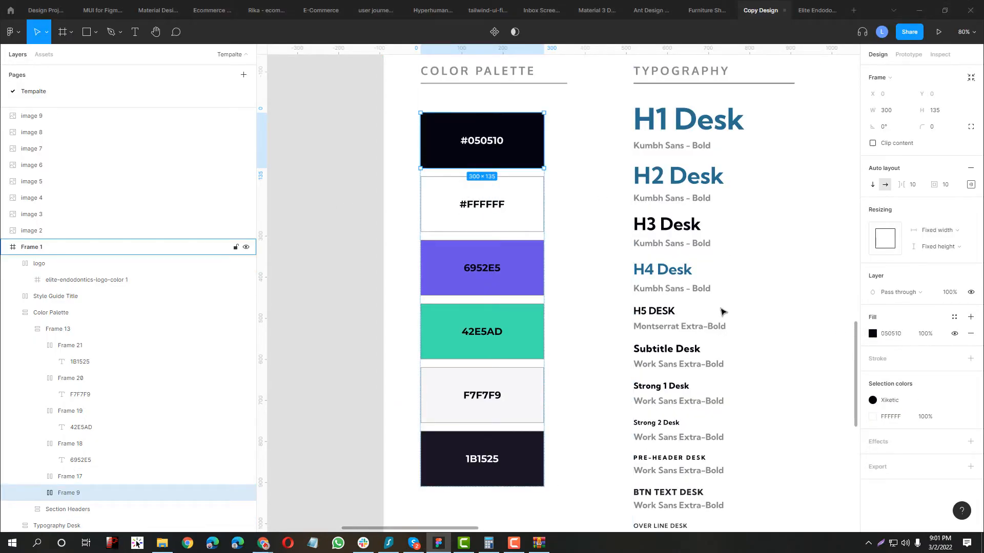
pyautogui.click(954, 321)
pyautogui.click(959, 336)
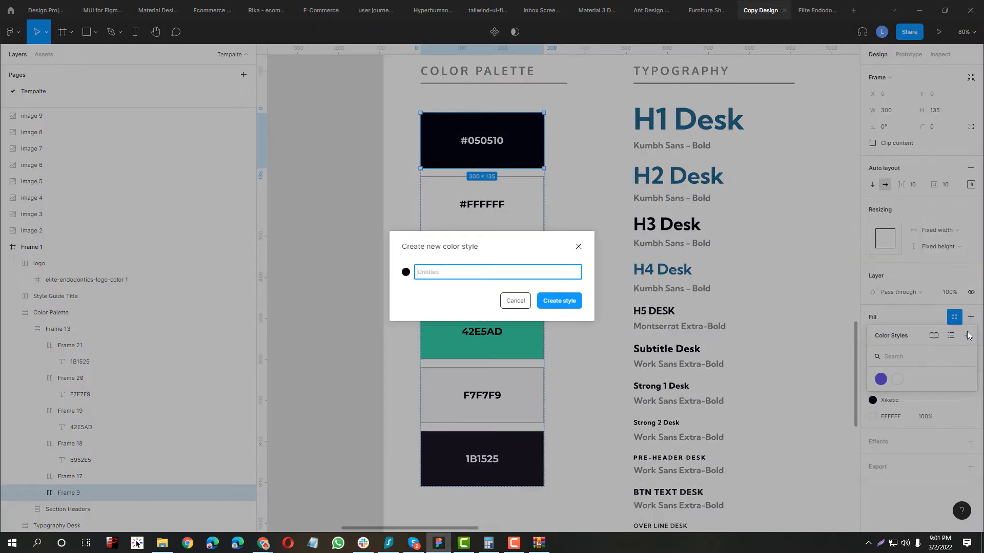
pyautogui.write('Rich Black')
pyautogui.press('Return')
# - Look up the green swatch's hex code 42E5AD on color-name in Chrome and copy the name "Eucalyptus" for Figma
pyautogui.click(541, 277)
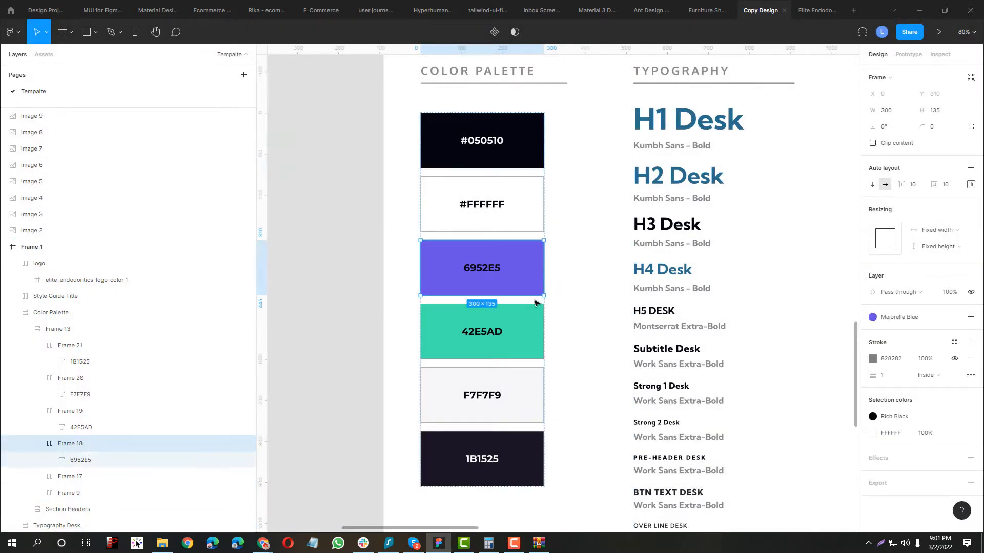
pyautogui.click(540, 333)
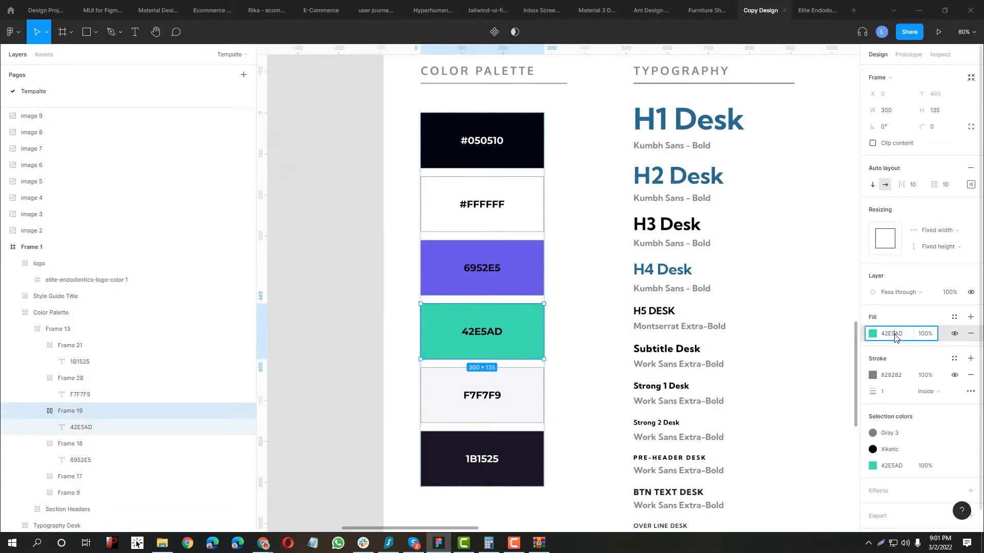
pyautogui.hotkey('alt', 'Tab')
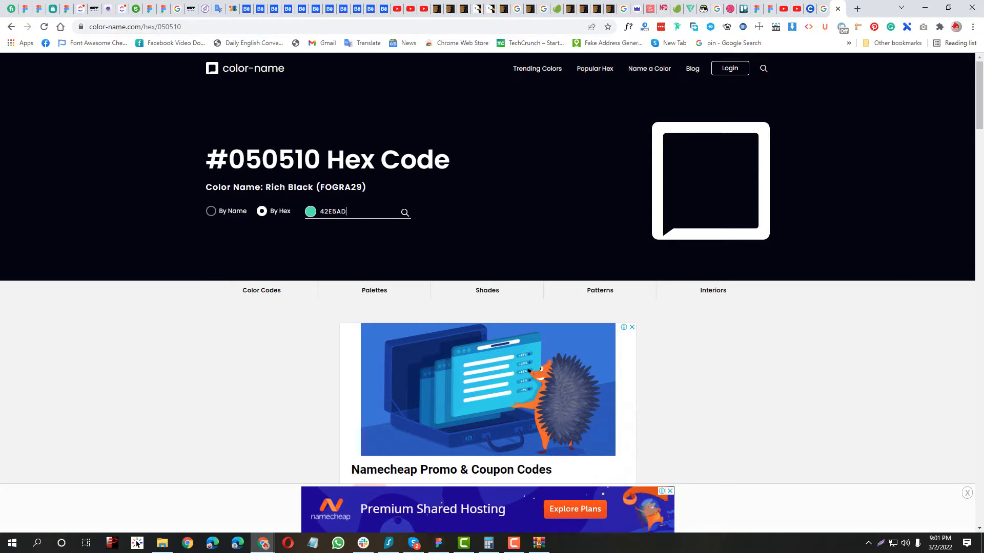
pyautogui.click(405, 213)
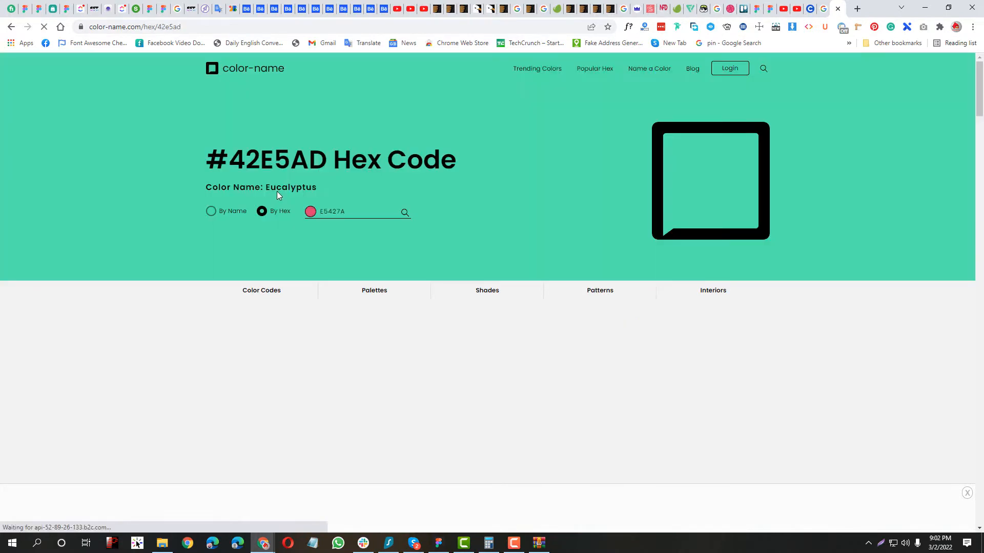
pyautogui.doubleClick(313, 189)
pyautogui.hotkey('alt', 'Tab')
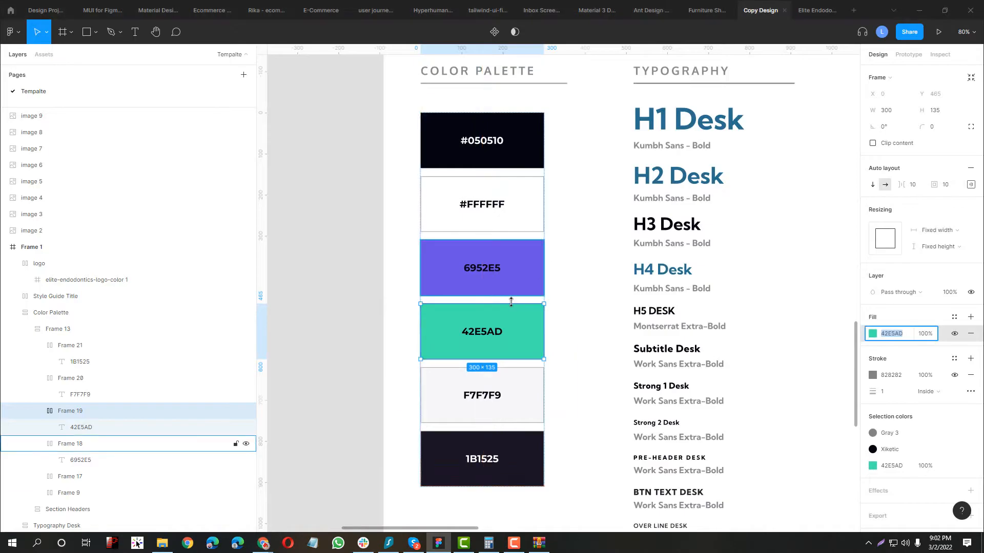
# - Save the green swatch's fill as a color style named "Eucalyptus"
pyautogui.click(954, 317)
pyautogui.click(966, 336)
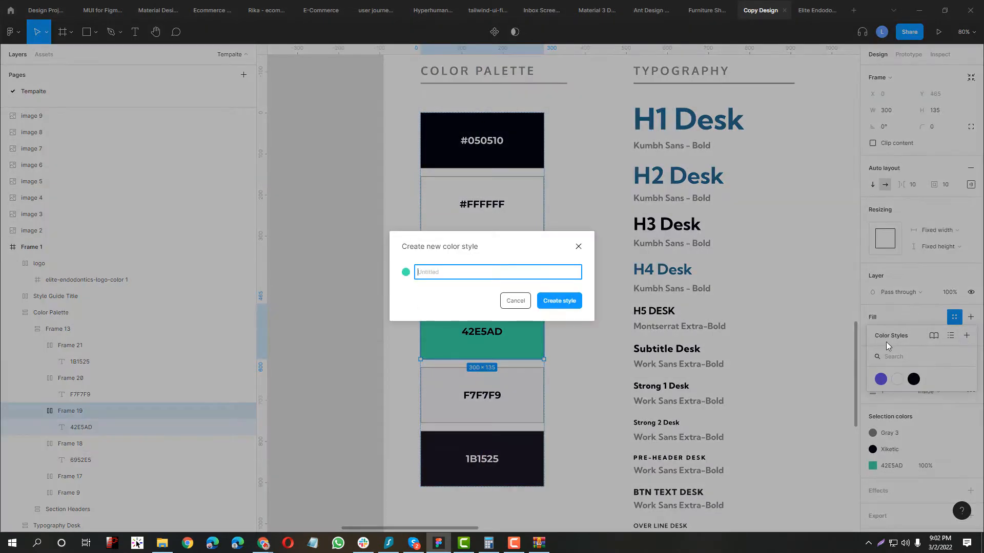
pyautogui.click(575, 304)
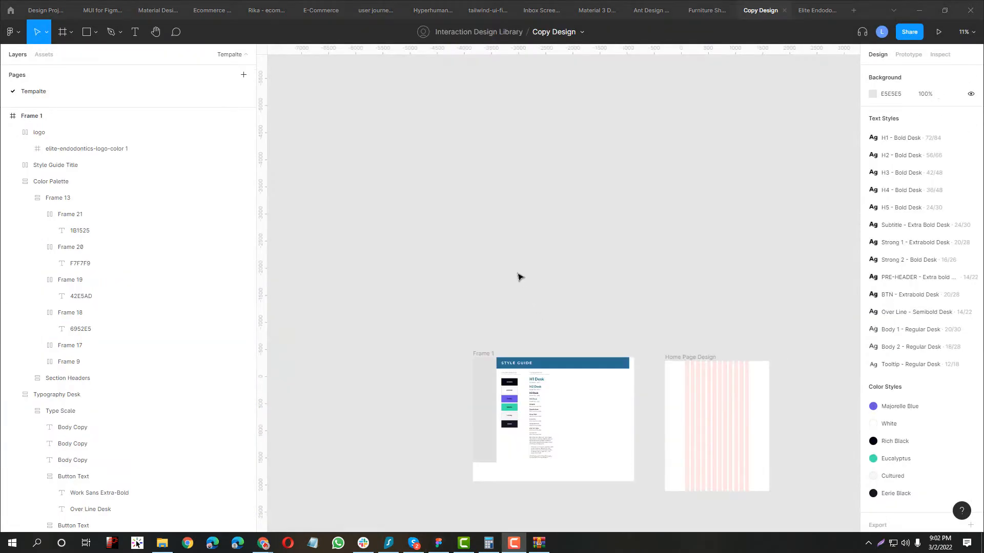
pyautogui.click(493, 255)
pyautogui.moveTo(492, 257); pyautogui.dragTo(442, 132)
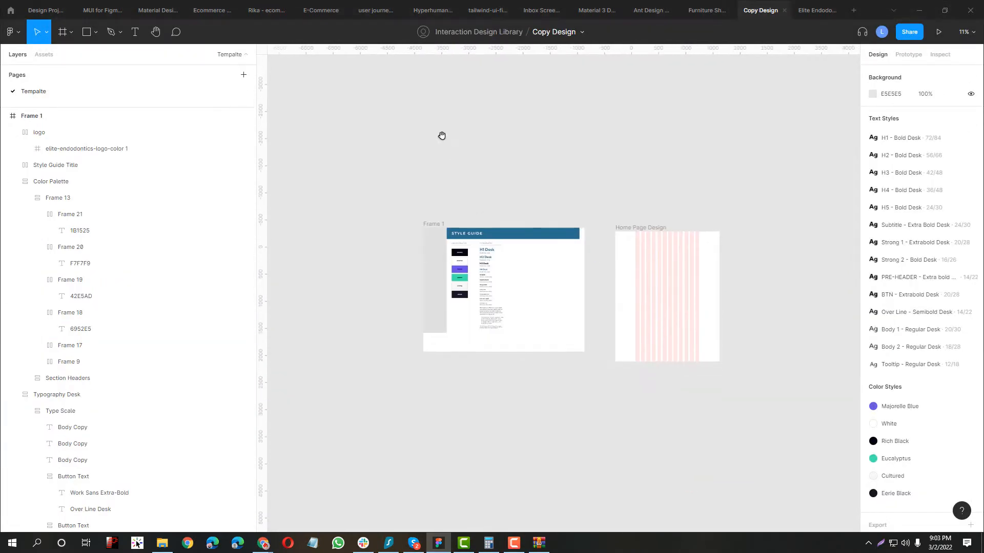
pyautogui.scroll(4, 438, 239)
pyautogui.scroll(-1, 463, 256)
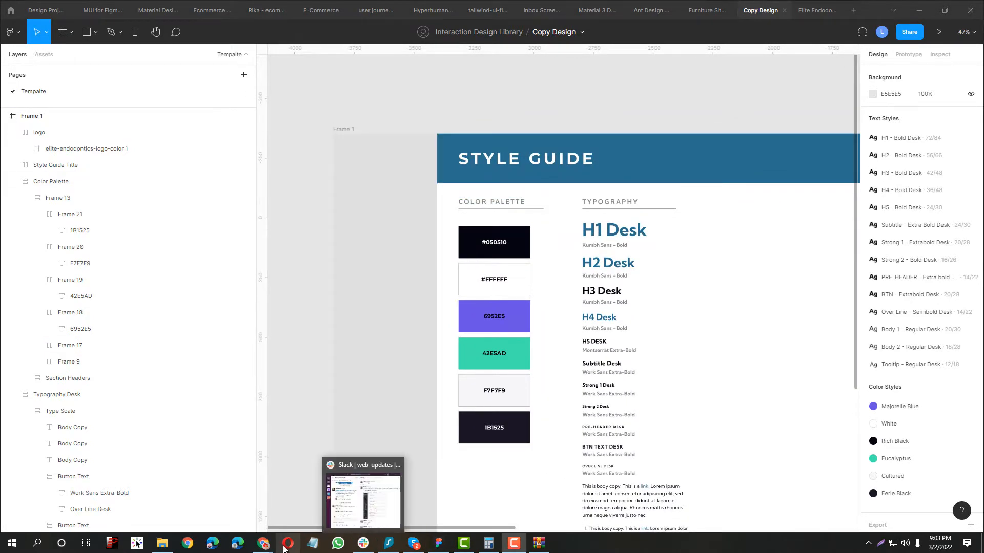
# - Switch to the notech one-page demo in Chrome and save its header logo to Downloads as logo-1.png
pyautogui.moveTo(263, 542)
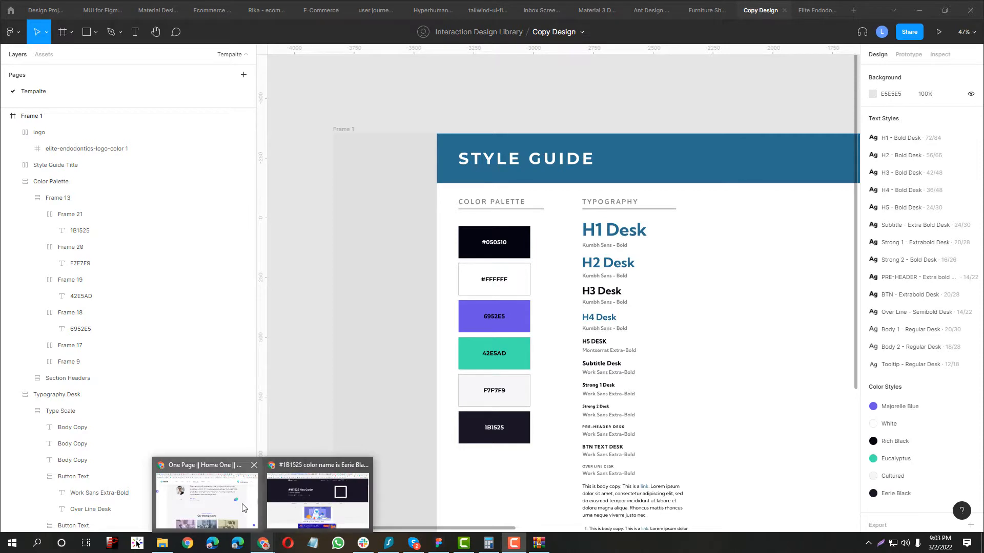
pyautogui.click(237, 515)
pyautogui.scroll(5, 344, 402)
pyautogui.scroll(5, 343, 402)
pyautogui.moveTo(52, 83); pyautogui.dragTo(789, 5)
pyautogui.moveTo(853, 4); pyautogui.dragTo(848, 6)
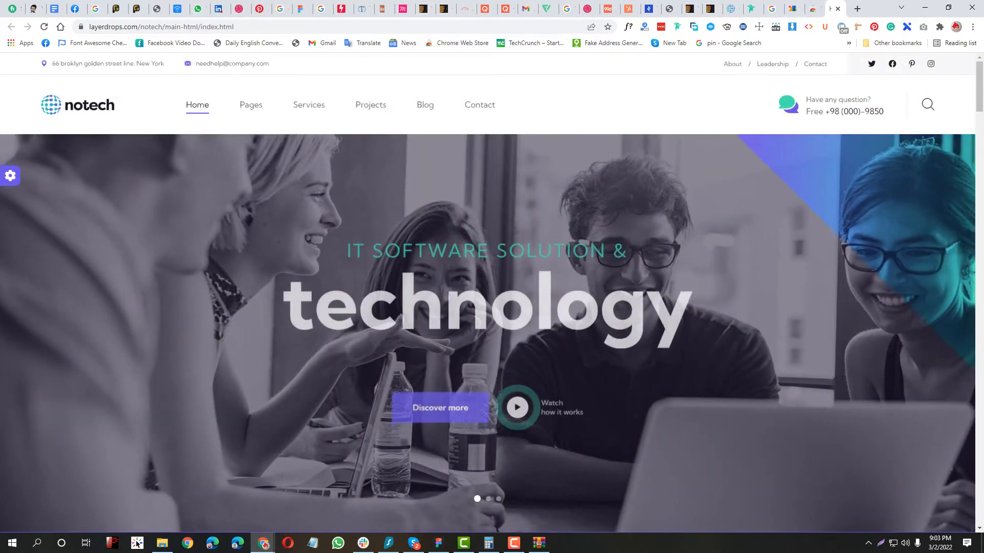
pyautogui.click(732, 9)
pyautogui.rightClick(81, 80)
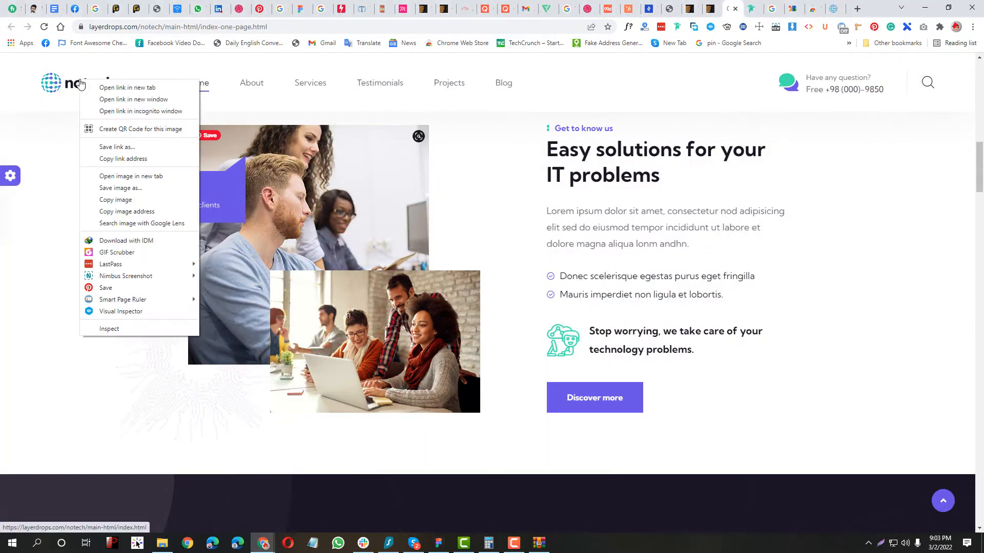
pyautogui.click(140, 192)
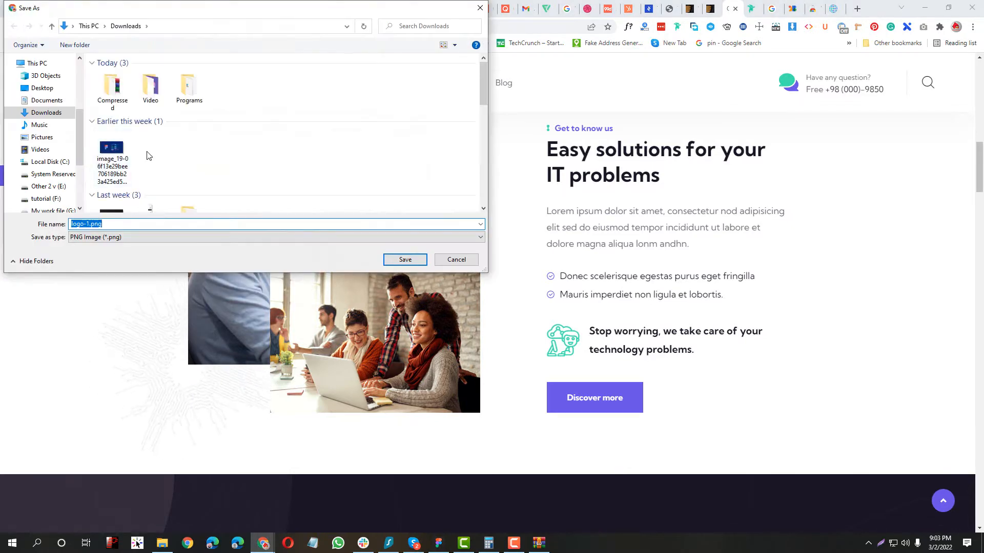
pyautogui.click(405, 261)
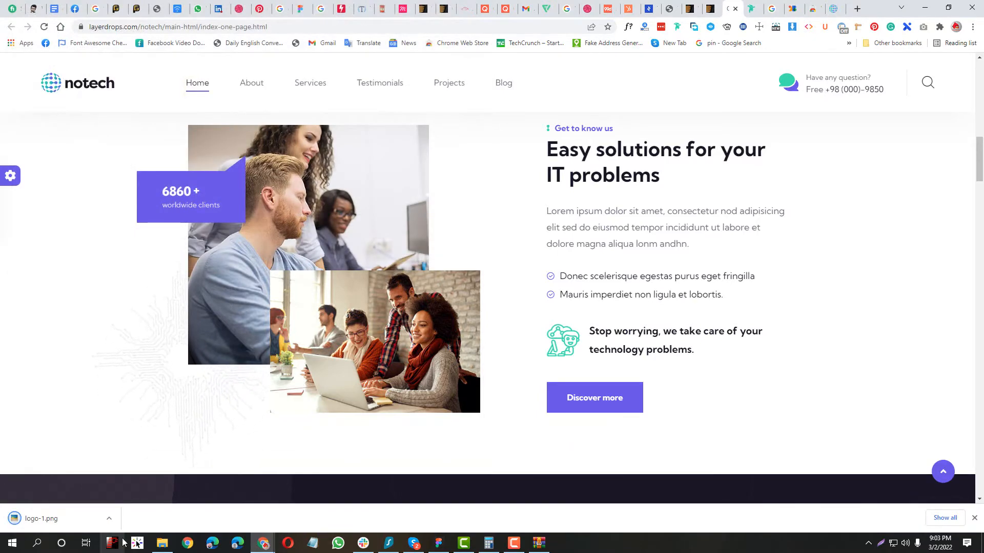
# - Import the downloaded logo-1.png into Figma and place it on the empty canvas above the style guide's Frame 1
pyautogui.click(441, 548)
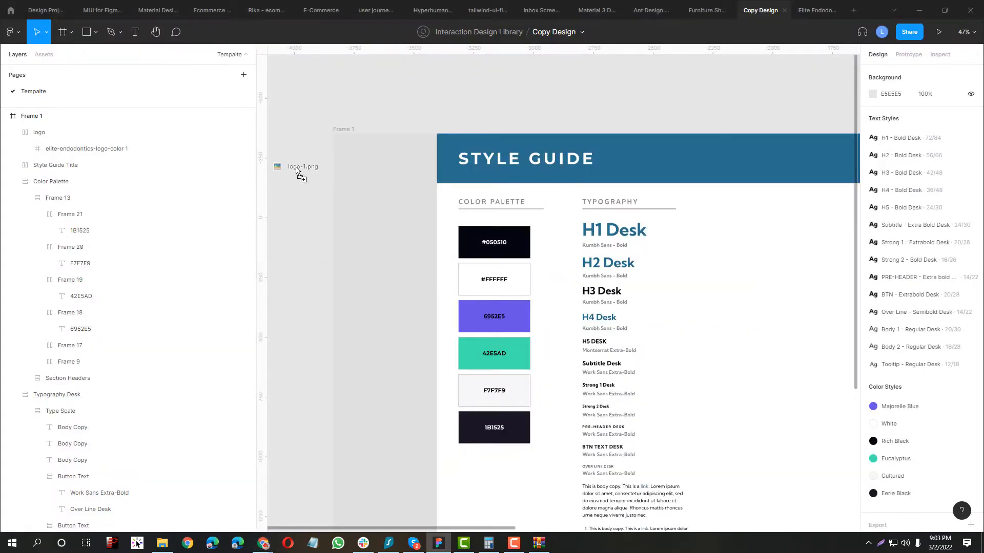
pyautogui.moveTo(313, 180); pyautogui.dragTo(415, 180)
pyautogui.scroll(-1, 356, 229)
pyautogui.scroll(4, 309, 184)
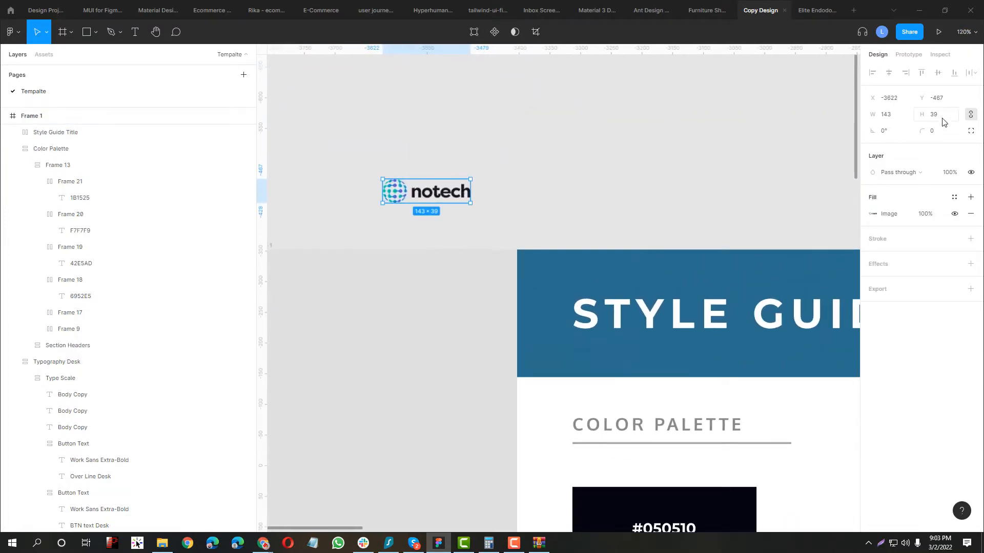
pyautogui.click(438, 156)
pyautogui.scroll(-3, 438, 155)
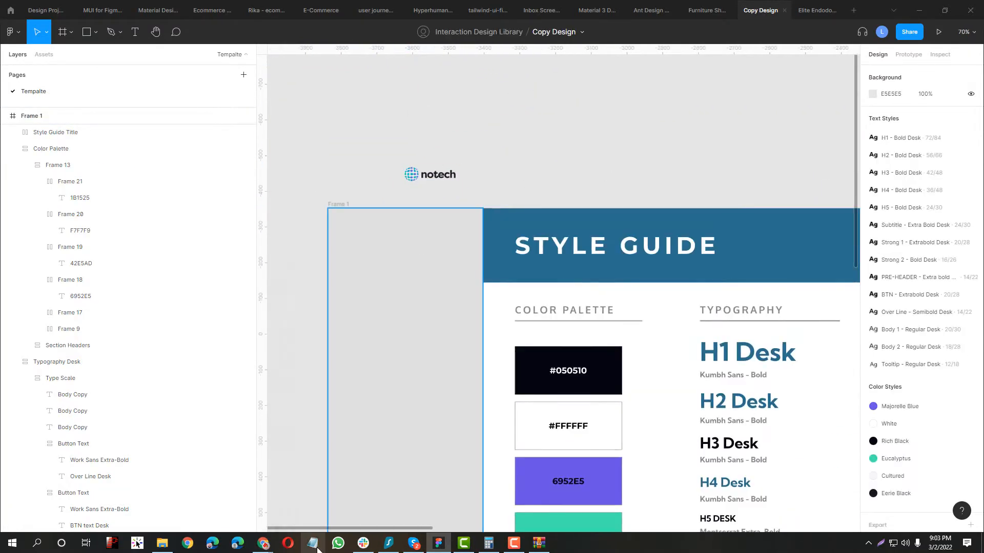
# - Switch to the notech page in Chrome and inspect the font of the address text in the top bar
pyautogui.moveTo(261, 542)
pyautogui.click(313, 494)
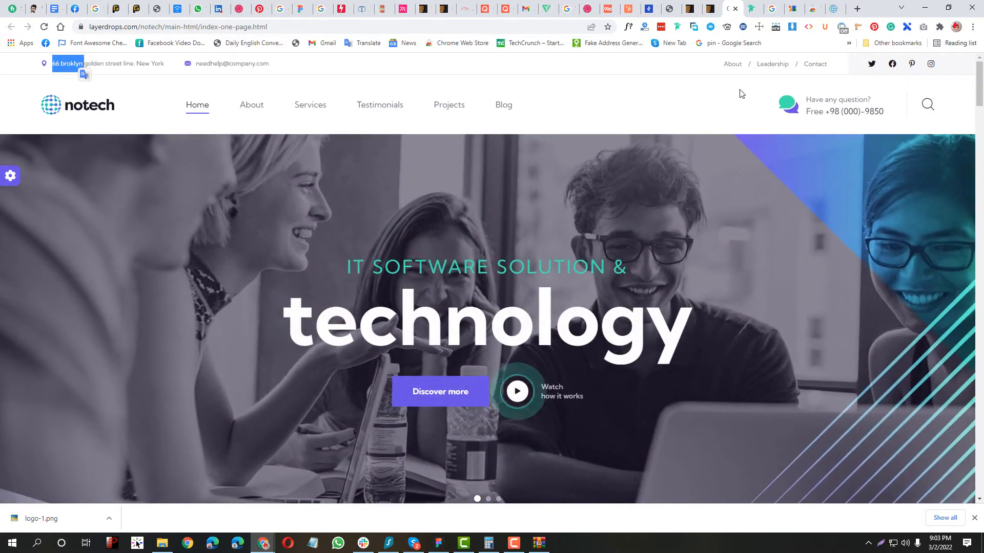
pyautogui.click(638, 66)
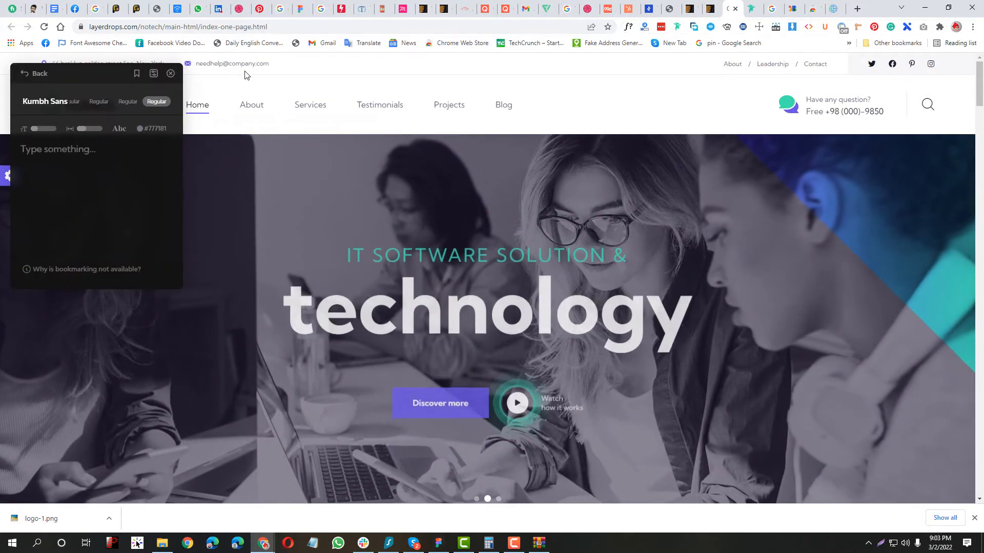
pyautogui.moveTo(238, 70)
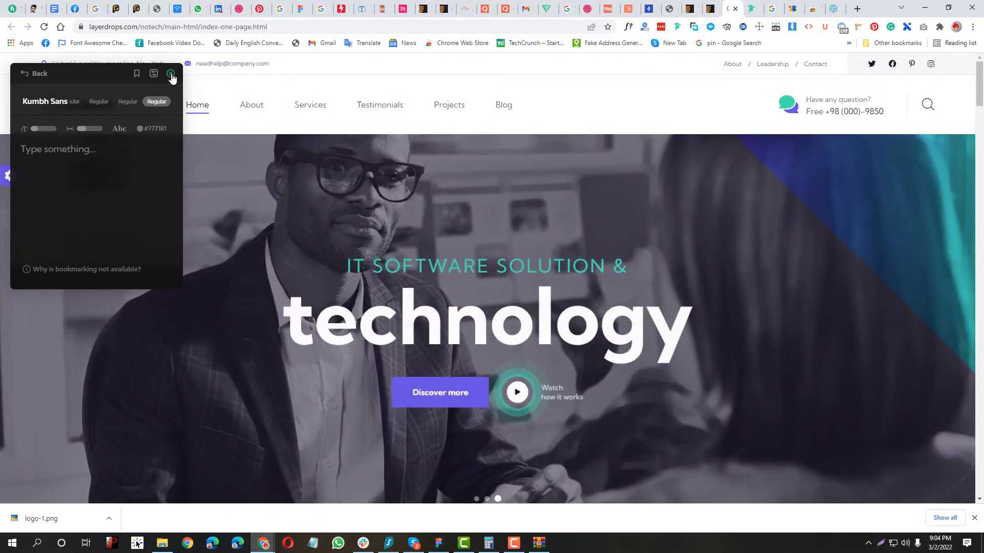
pyautogui.click(171, 73)
# - Back in Figma, paste a copy of the Tooltip - Regular Desk body text onto the canvas below the style guide frame
pyautogui.click(433, 544)
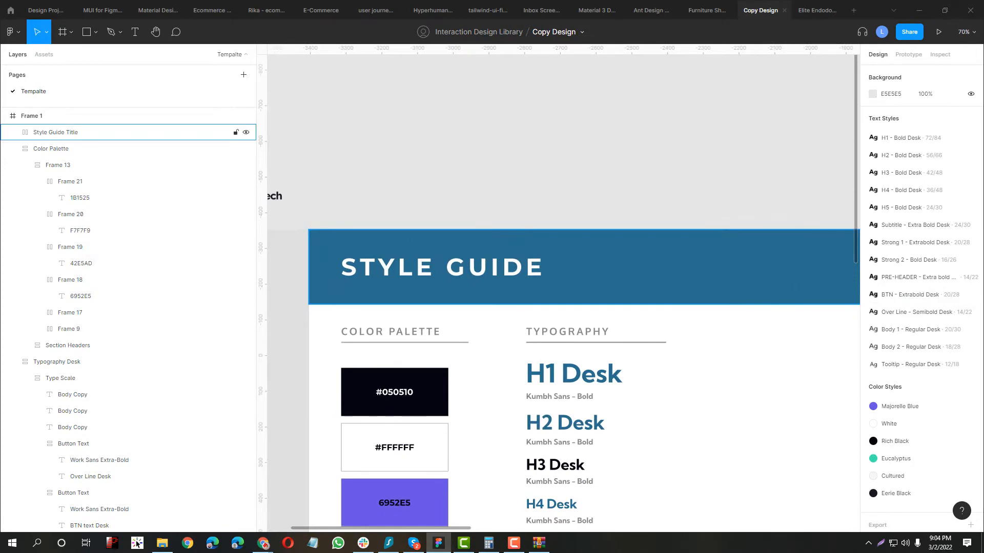
pyautogui.hotkey('ctrl', 'v')
pyautogui.click(501, 334)
pyautogui.scroll(5, 618, 454)
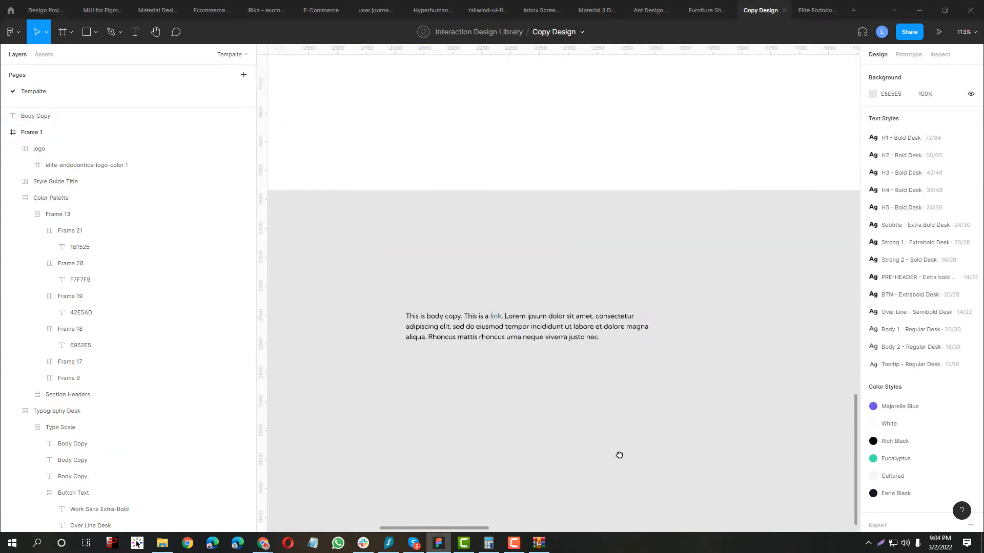
pyautogui.scroll(5, 419, 222)
pyautogui.click(365, 167)
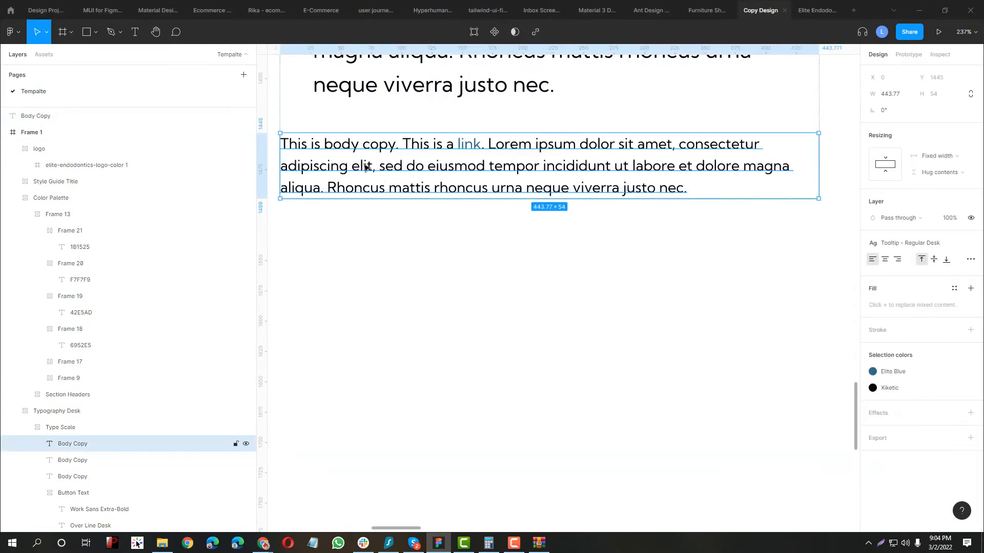
pyautogui.scroll(-6, 365, 168)
pyautogui.scroll(-2, 490, 280)
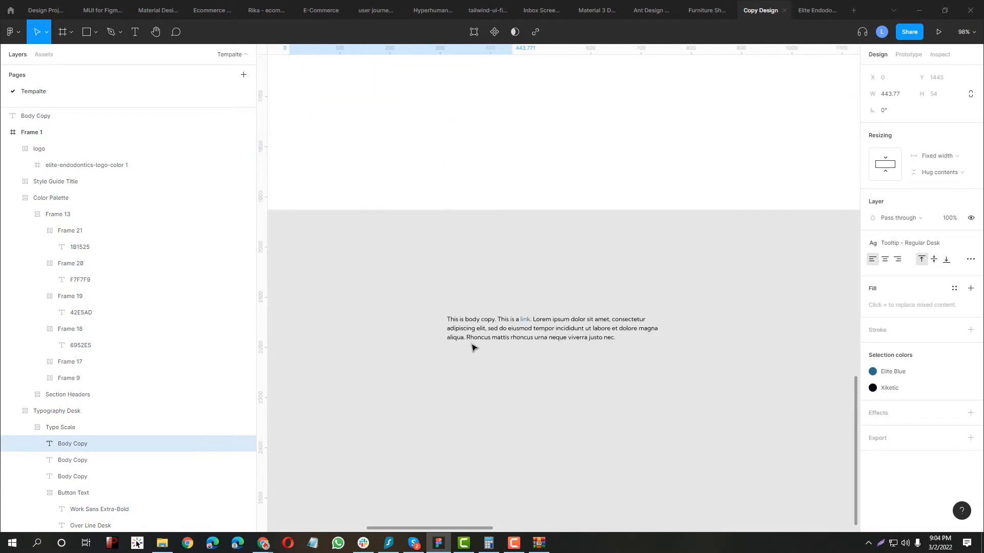
pyautogui.scroll(4, 479, 334)
# - Replace the pasted body text with the street address copied from the notech page's top bar in Chrome
pyautogui.click(478, 332)
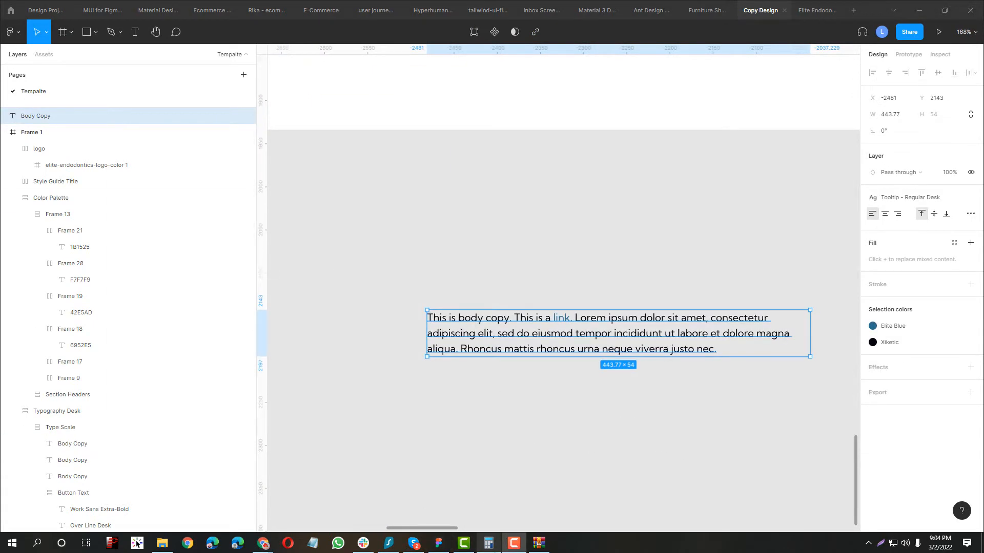
pyautogui.moveTo(263, 543)
pyautogui.click(204, 500)
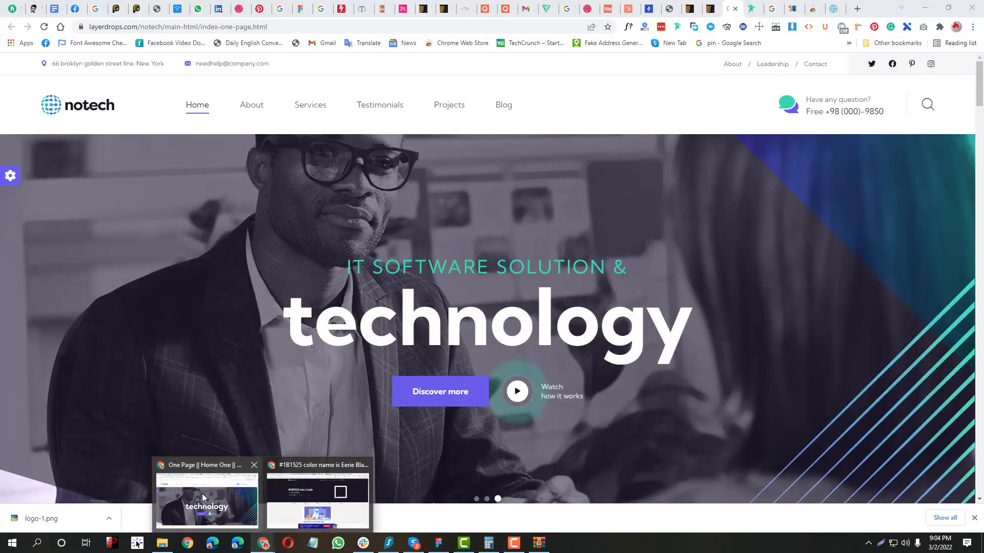
pyautogui.moveTo(81, 59); pyautogui.dragTo(164, 64)
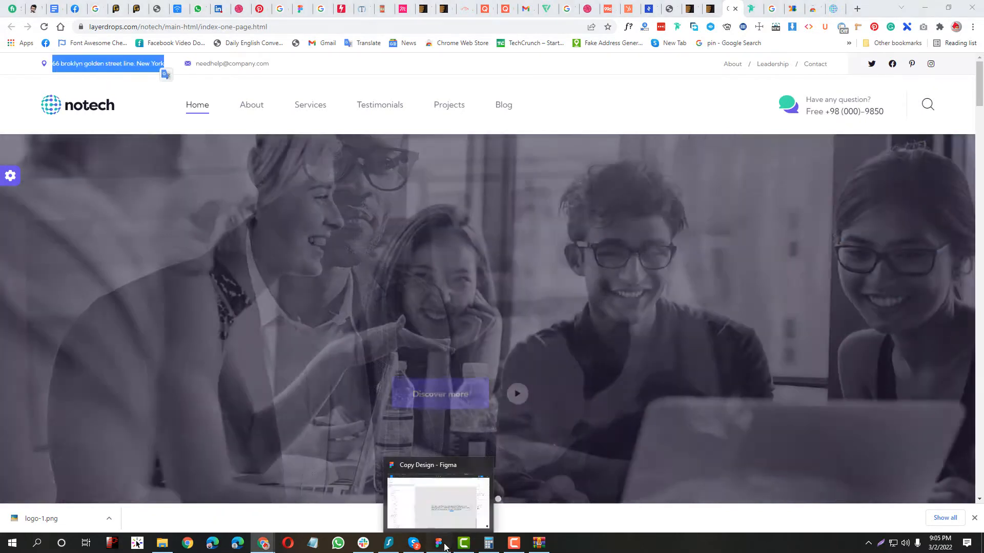
pyautogui.click(438, 543)
pyautogui.press('Return')
pyautogui.hotkey('ctrl', 'v')
pyautogui.press('Escape')
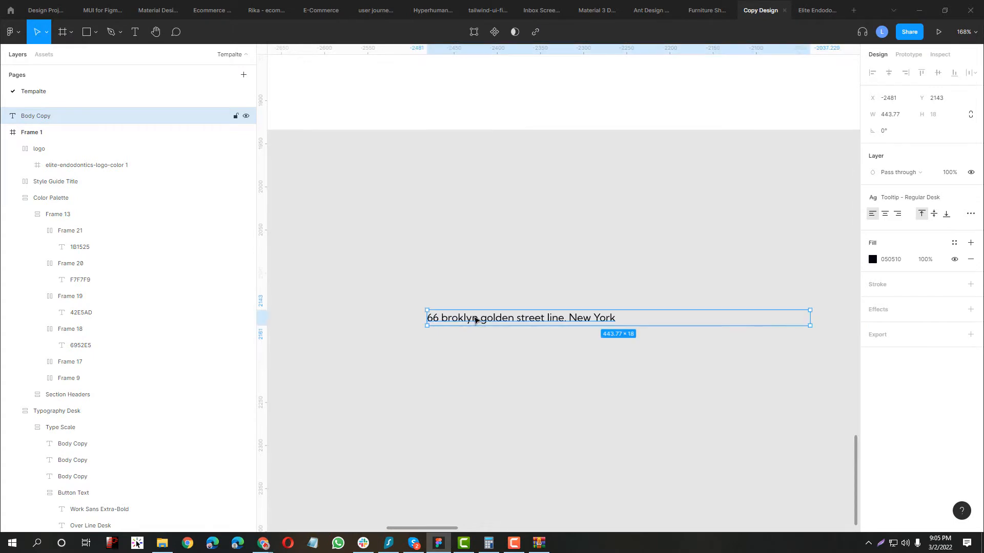
# - Set the address text's resizing to Auto width
pyautogui.click(971, 215)
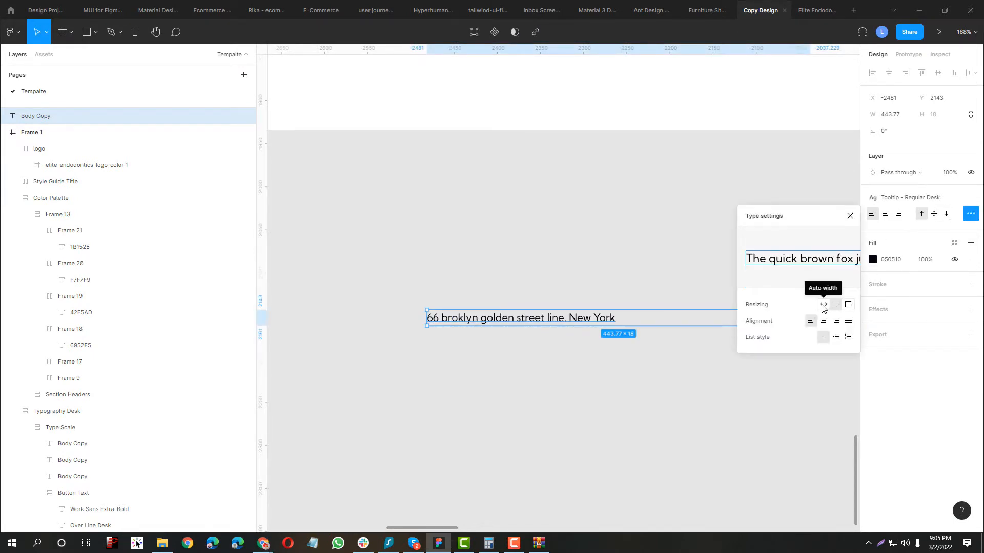
pyautogui.click(823, 305)
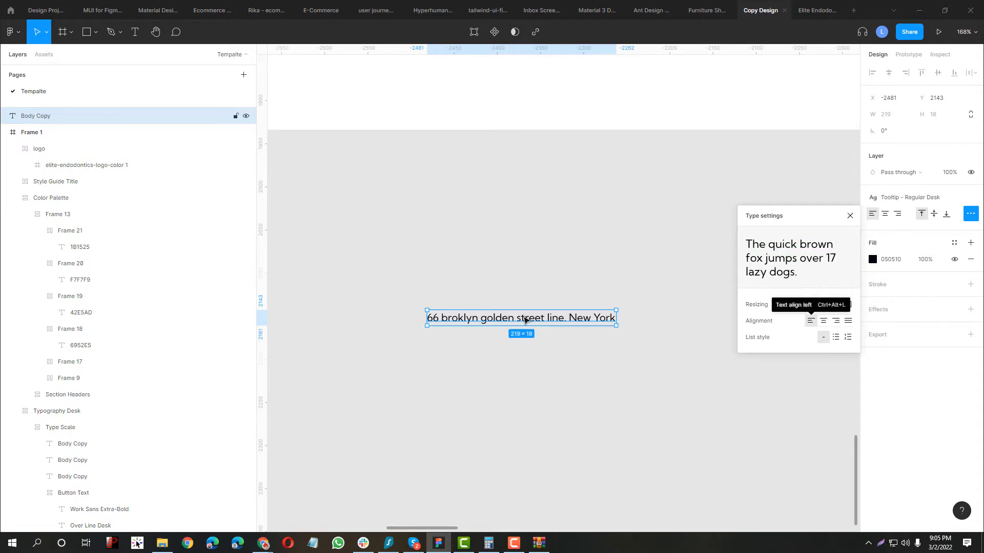
pyautogui.click(527, 345)
pyautogui.click(527, 318)
# - Check the notech top bar in Chrome, then paste the "place" map-pin icon component onto the Figma canvas over the address text
pyautogui.hotkey('alt', 'Tab')
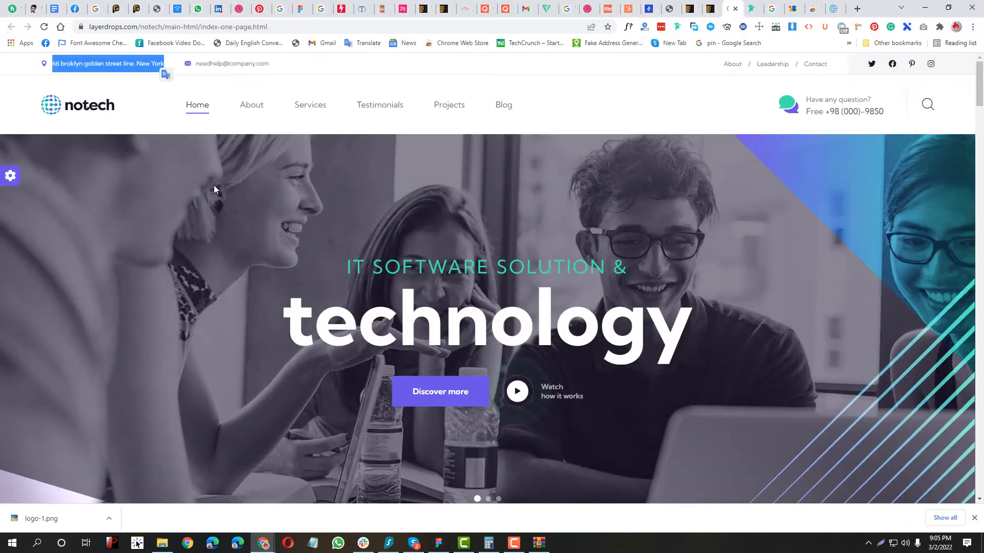
pyautogui.hotkey('alt', 'Tab')
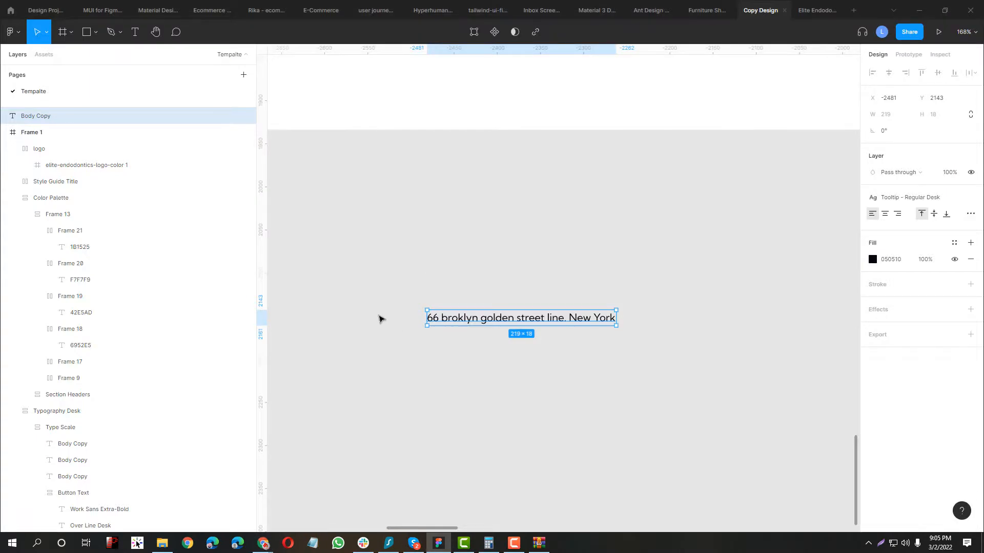
pyautogui.scroll(3, 408, 327)
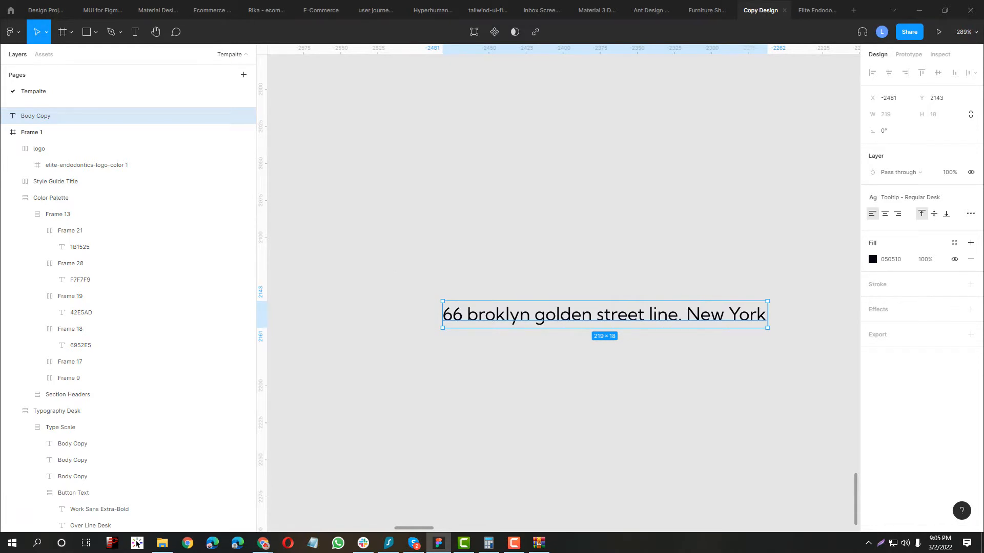
pyautogui.hotkey('ctrl', 'v')
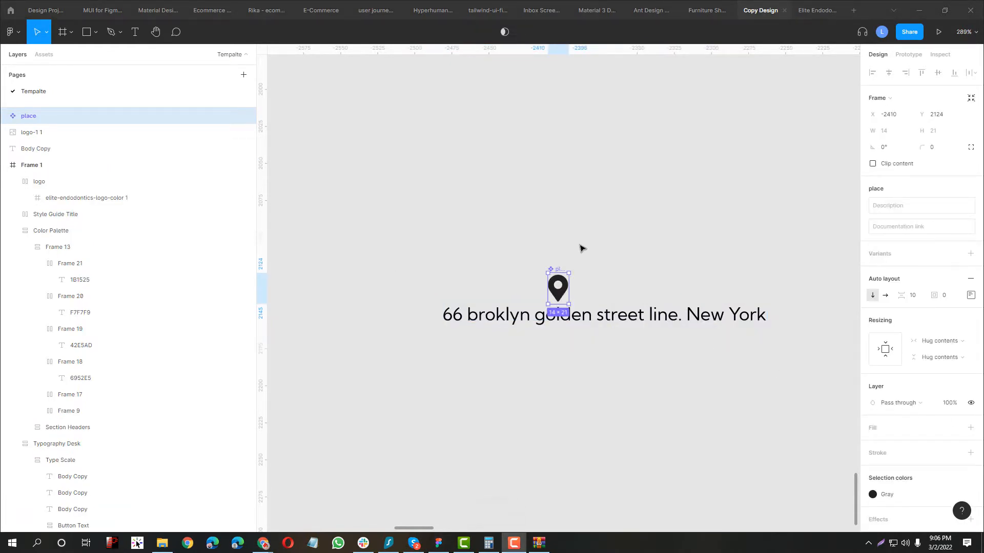
pyautogui.click(578, 226)
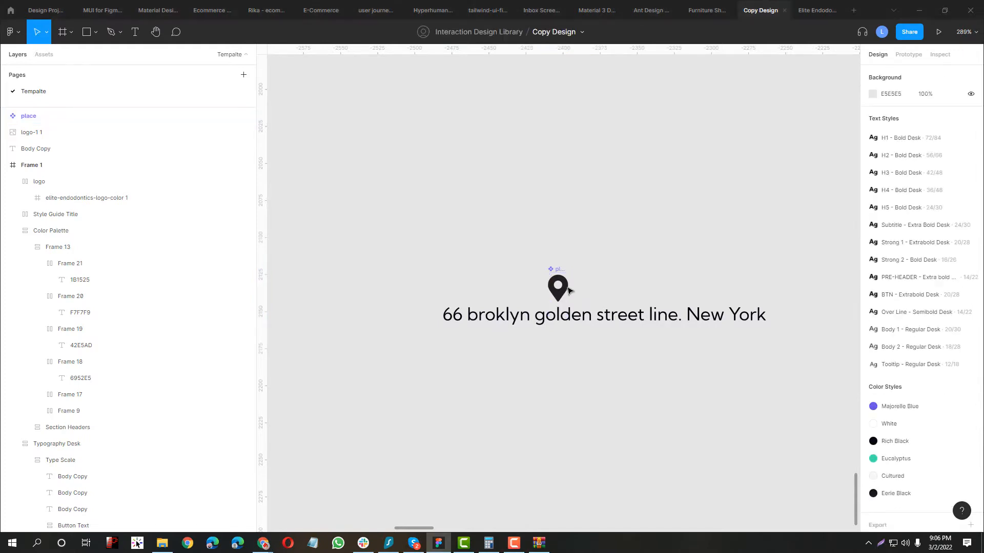
# - Place an instance of the map-pin component apart from the original and move the address text beside it
pyautogui.moveTo(567, 291); pyautogui.dragTo(434, 269)
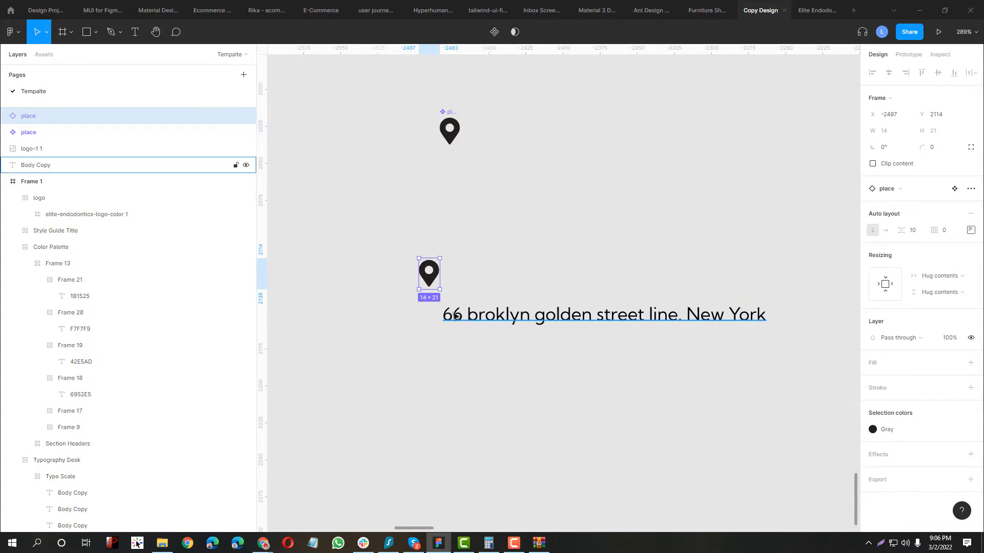
pyautogui.moveTo(460, 310); pyautogui.dragTo(467, 269)
pyautogui.moveTo(421, 99); pyautogui.dragTo(502, 185)
# - Wrap the map-pin instance and the address text in a horizontal auto layout, aligned left and vertically centred
pyautogui.click(475, 280)
pyautogui.keyDown('shift'); pyautogui.click(429, 273); pyautogui.keyUp('shift')
pyautogui.hotkey('shift', 'a')
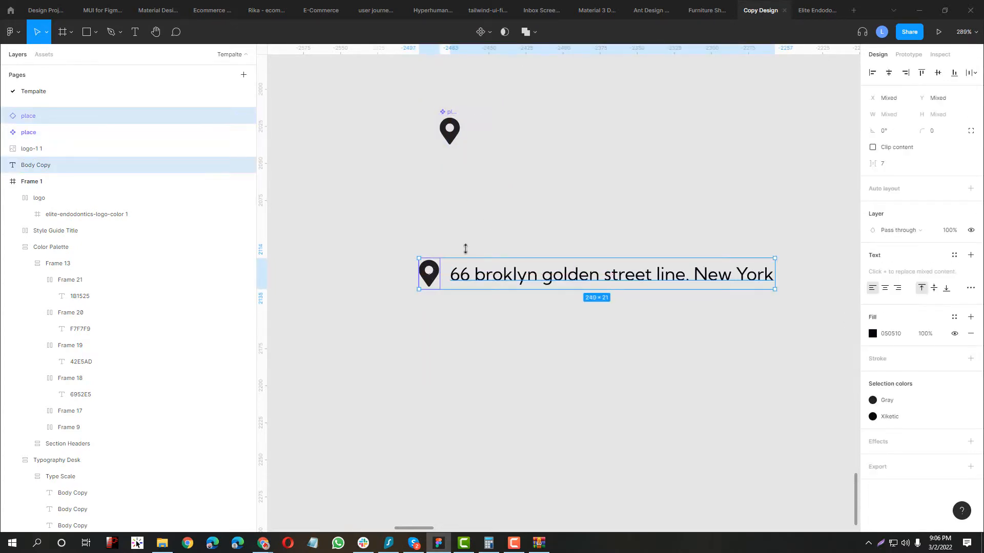
pyautogui.click(971, 205)
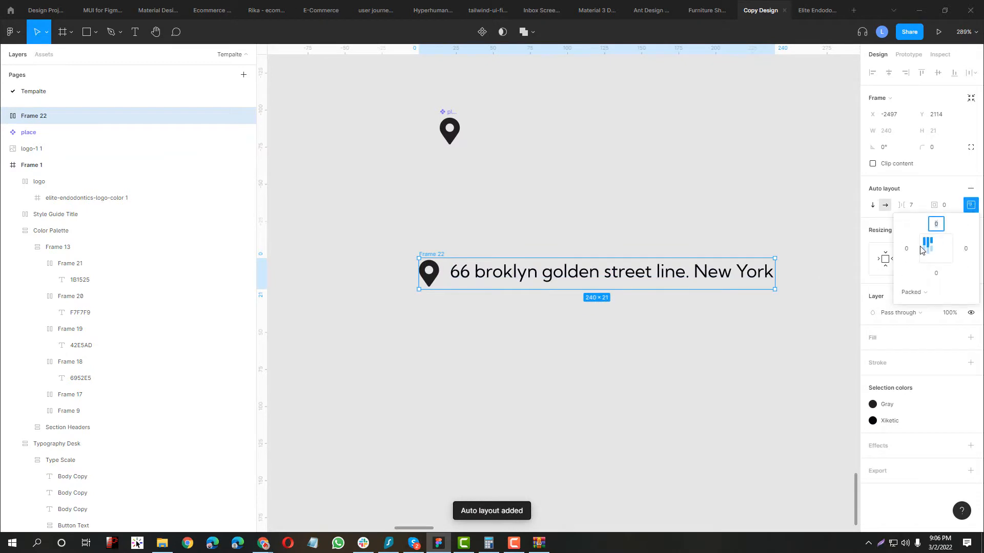
pyautogui.click(924, 248)
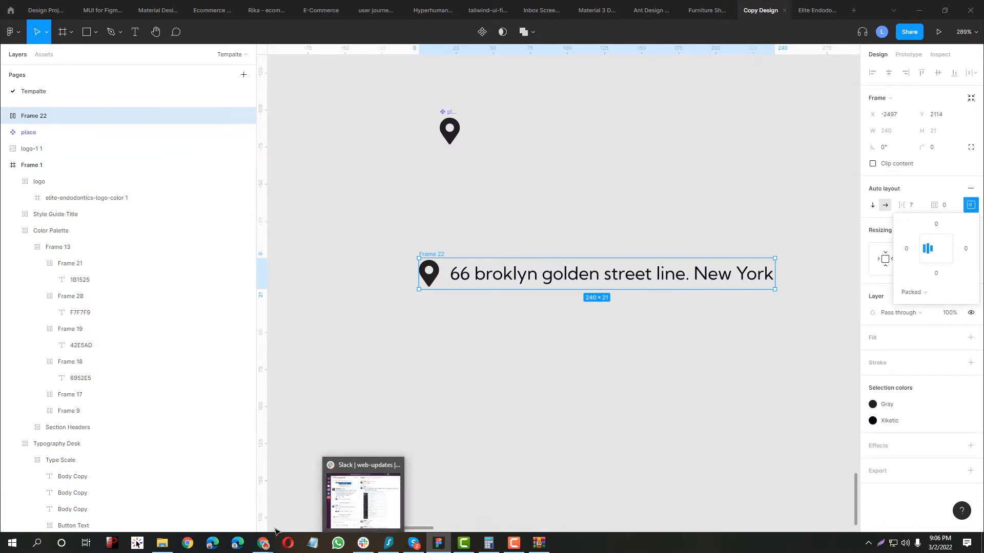
# - Switch to the notech page in Chrome and inspect the top bar's address text and e-mail icon in DevTools
pyautogui.click(320, 487)
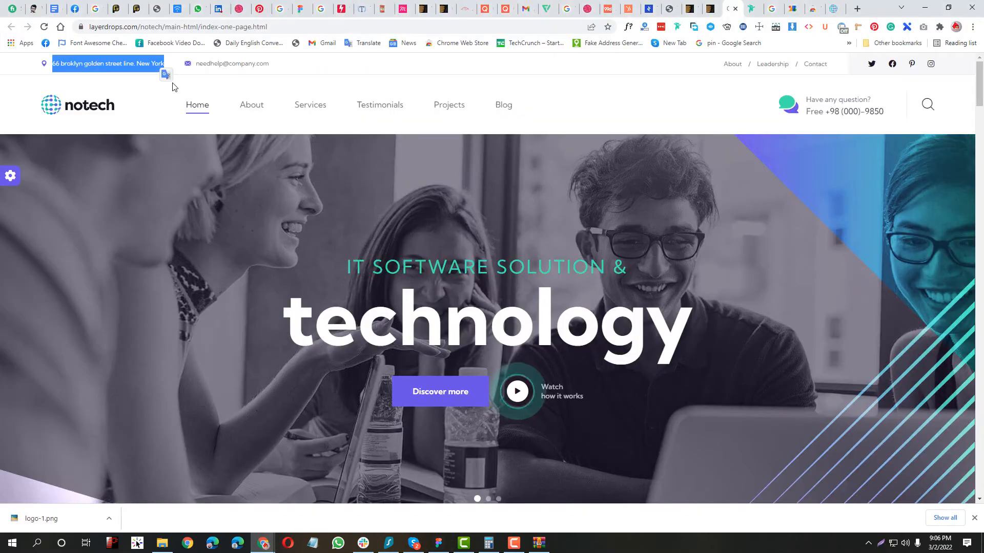
pyautogui.click(251, 84)
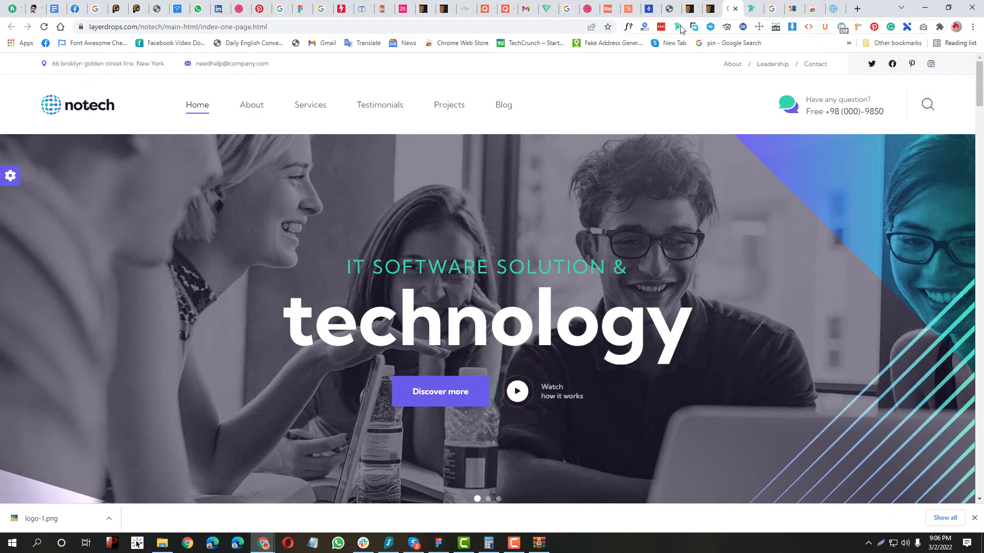
pyautogui.rightClick(136, 72)
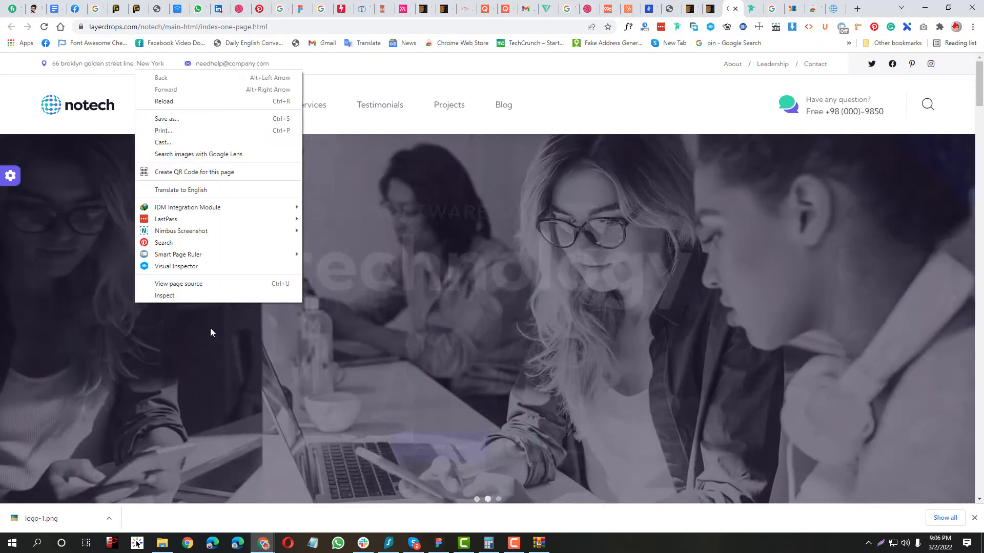
pyautogui.click(180, 300)
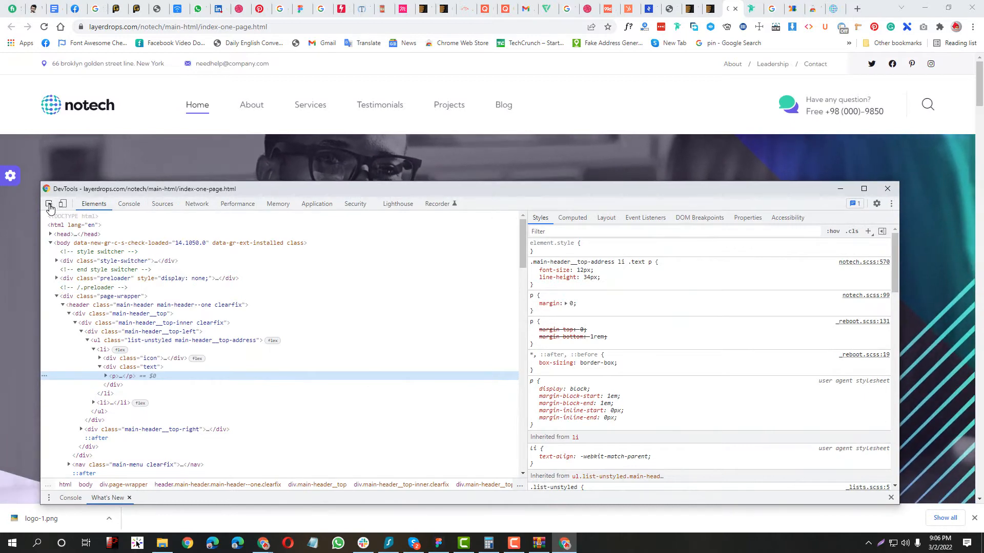
pyautogui.click(50, 205)
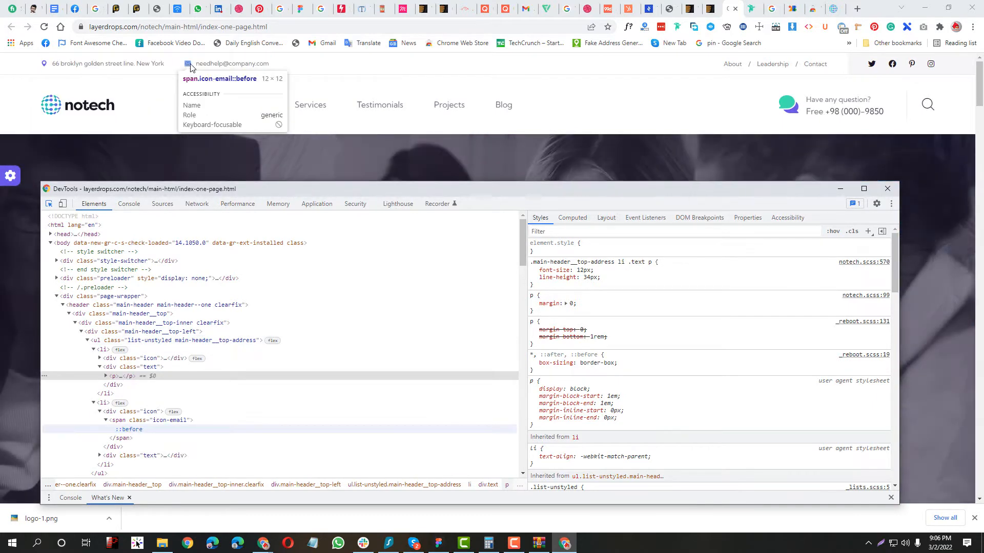
pyautogui.click(887, 189)
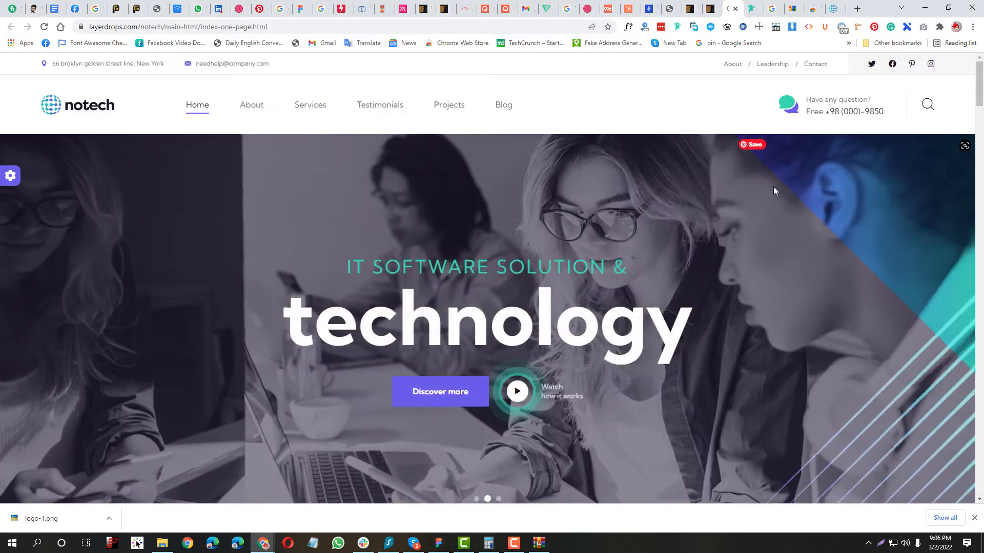
# - Inspect the notech page's footer and its contact section in DevTools
pyautogui.scroll(-1, 668, 244)
pyautogui.scroll(-20, 666, 246)
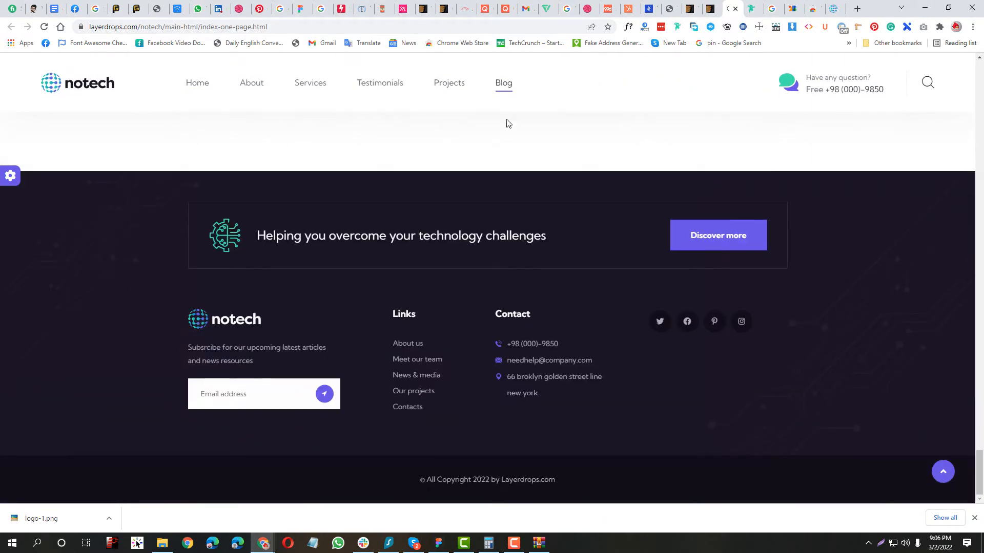
pyautogui.rightClick(506, 123)
pyautogui.click(533, 345)
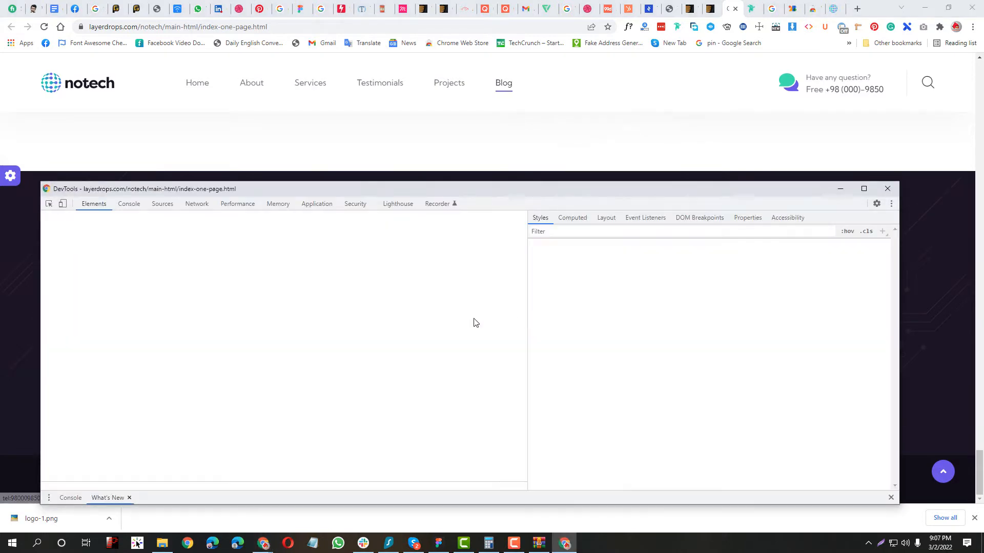
pyautogui.moveTo(116, 188); pyautogui.dragTo(469, 450)
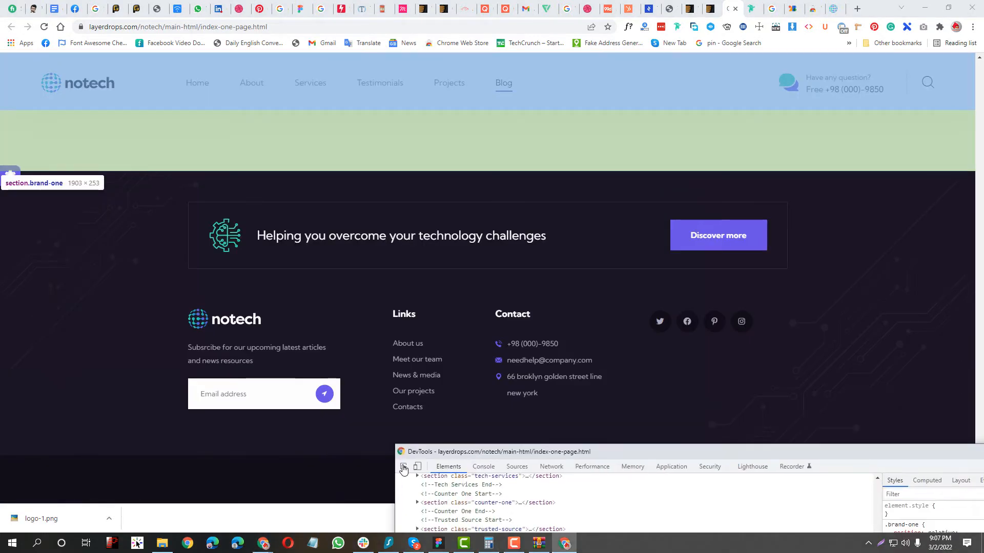
pyautogui.click(403, 468)
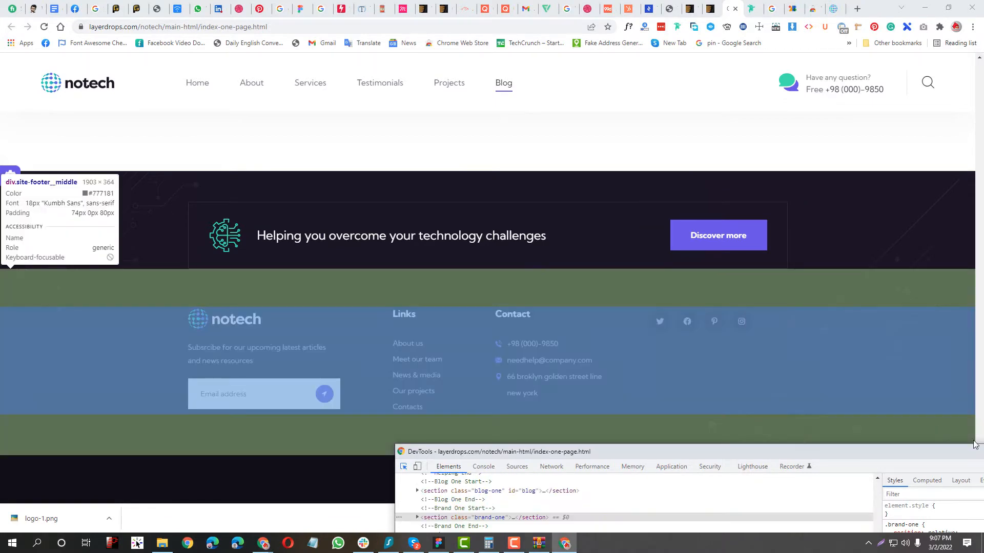
pyautogui.moveTo(944, 455); pyautogui.dragTo(731, 350)
pyautogui.click(842, 346)
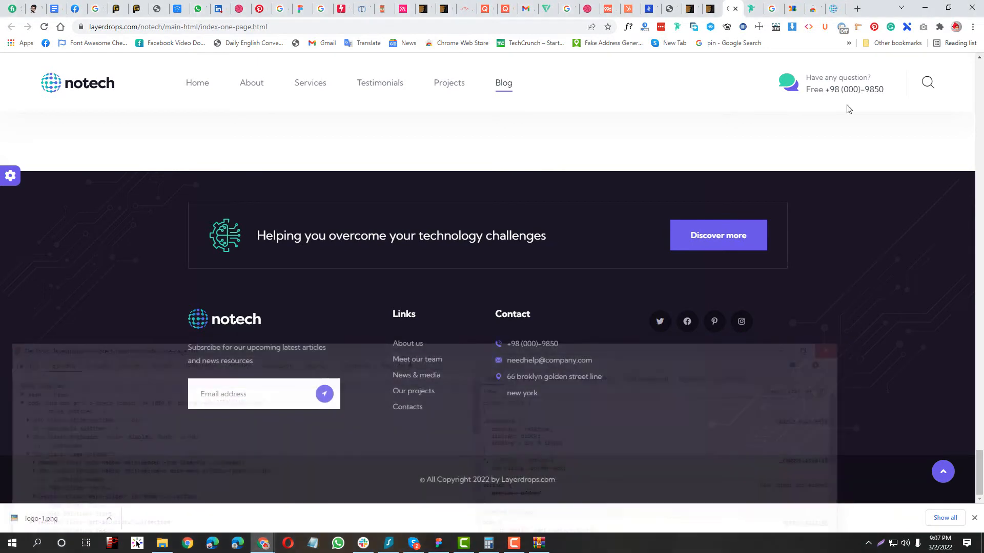
# - Back in Figma, set the font size of the map-pin glyph inside the address frame to 10
pyautogui.click(439, 542)
pyautogui.click(430, 274)
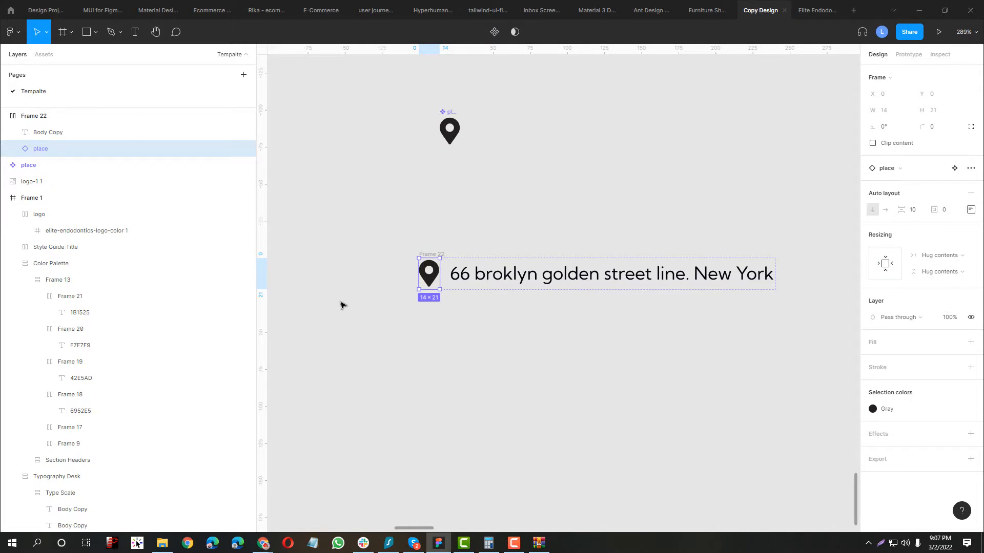
pyautogui.click(13, 149)
pyautogui.click(59, 165)
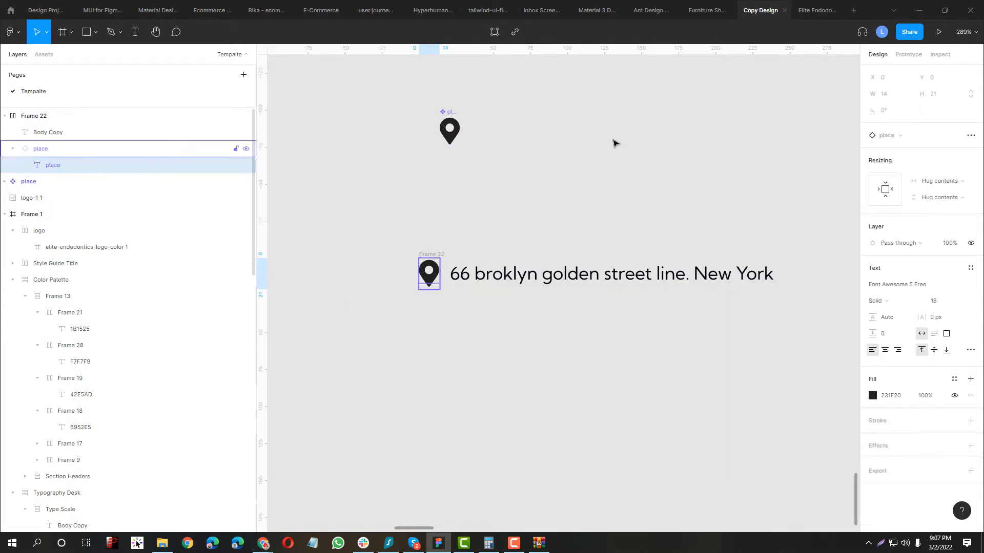
pyautogui.press('Down')
pyautogui.press('Down')
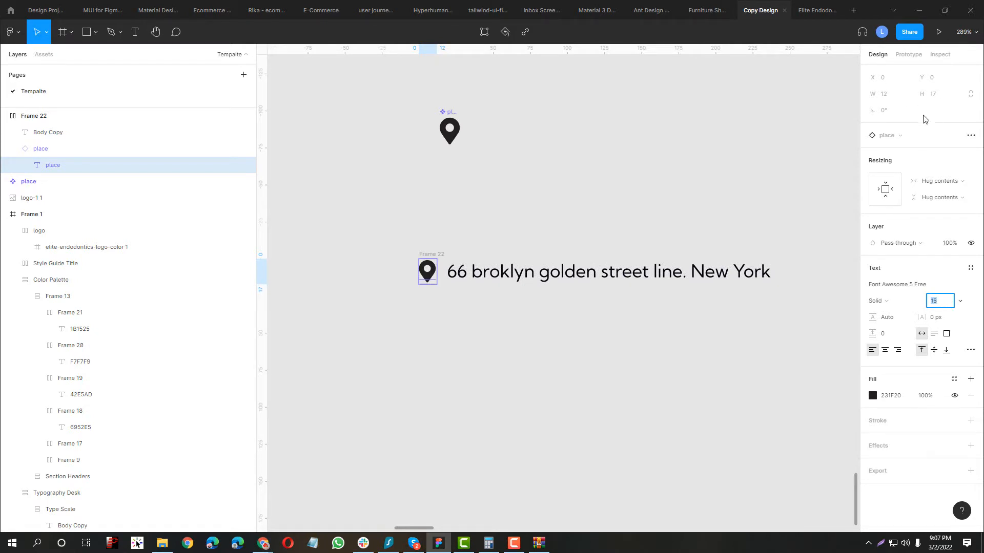
pyautogui.press('Down')
pyautogui.press('Down')
pyautogui.press('Down')
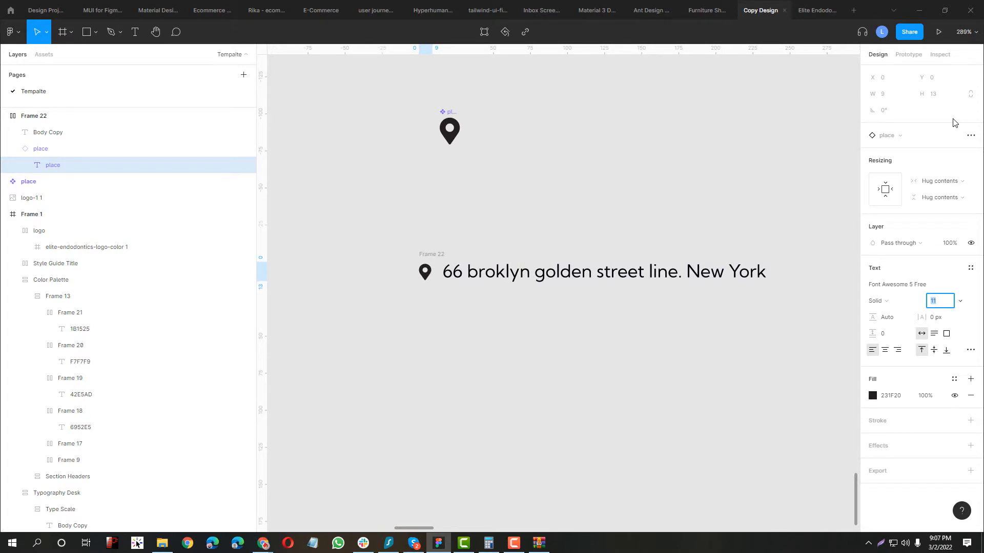
pyautogui.press('Down')
# - Set the address frame's auto layout item spacing to 4 and rename the frame Top Header Menu
pyautogui.click(436, 310)
pyautogui.scroll(4, 434, 279)
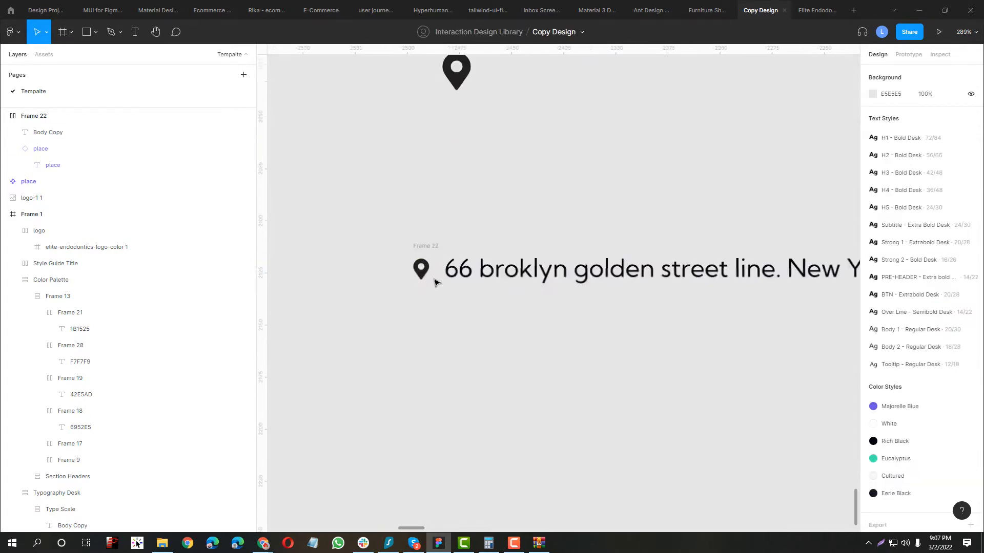
pyautogui.doubleClick(418, 268)
pyautogui.click(425, 228)
pyautogui.click(423, 233)
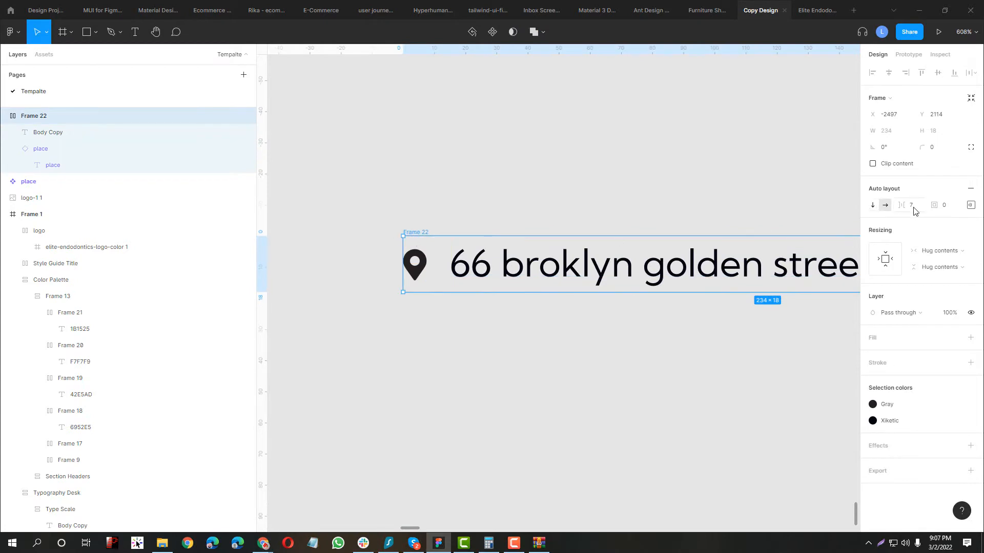
pyautogui.press('Down')
pyautogui.press('Down')
pyautogui.press('Down')
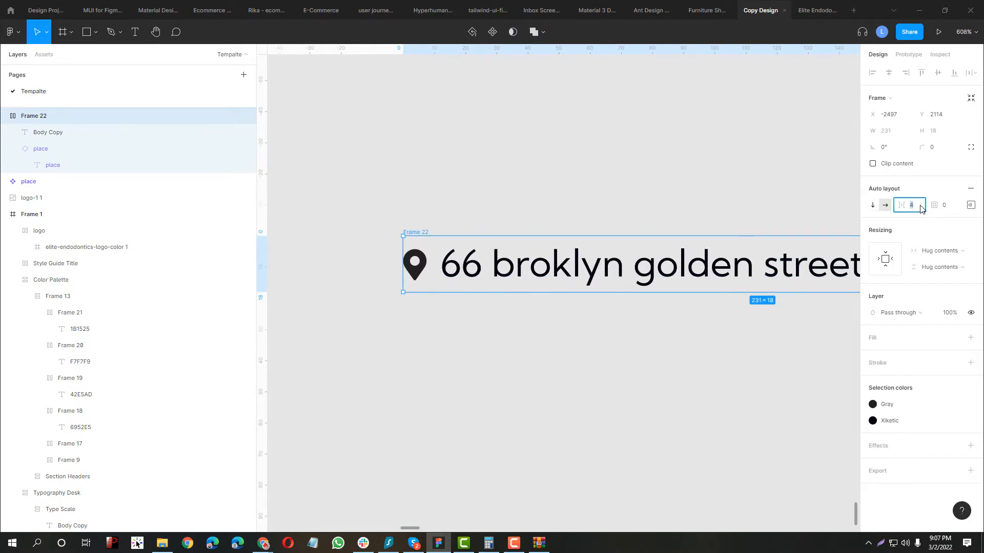
pyautogui.scroll(-3, 537, 221)
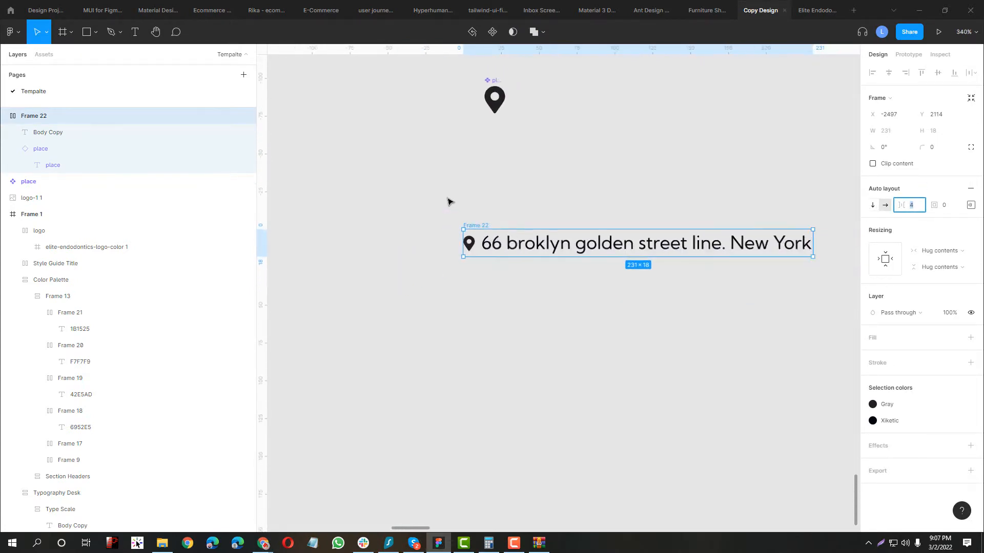
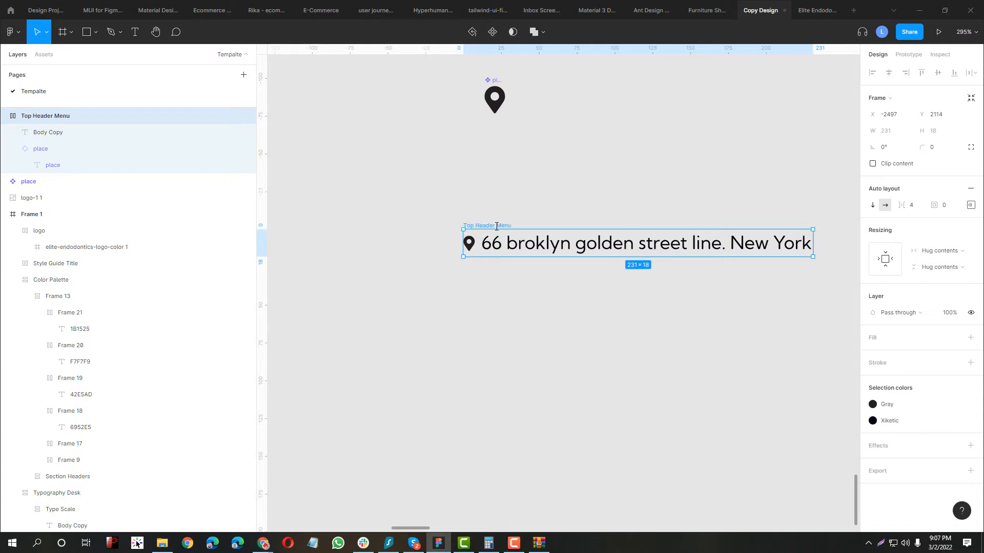
# - Turn the Top Header Menu frame into a component and add a second variant to it
pyautogui.click(492, 32)
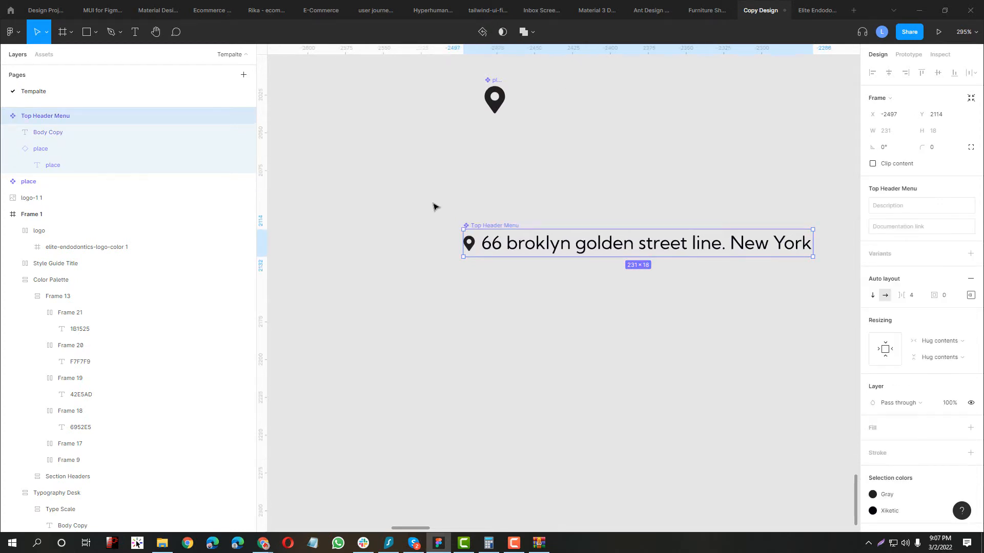
pyautogui.moveTo(496, 208); pyautogui.dragTo(430, 178)
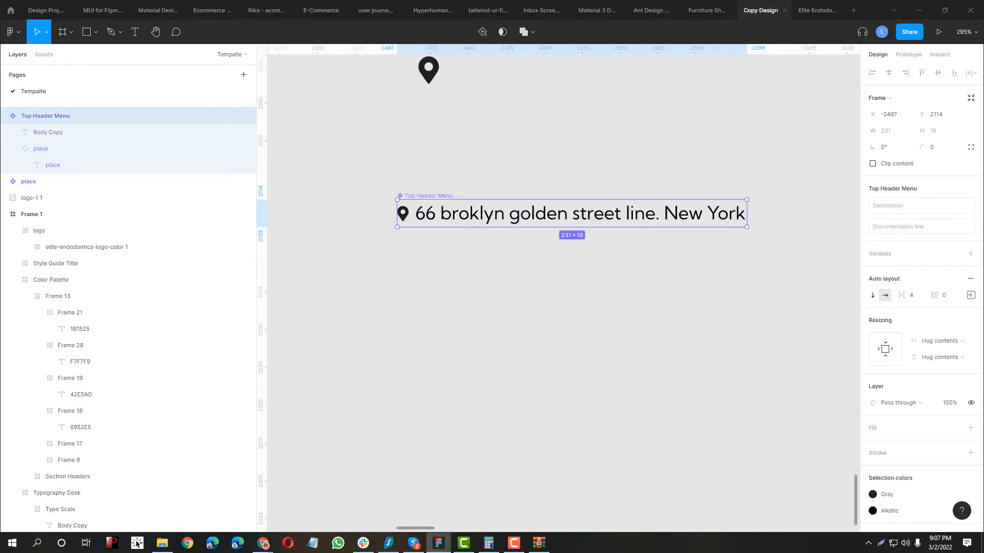
pyautogui.click(970, 254)
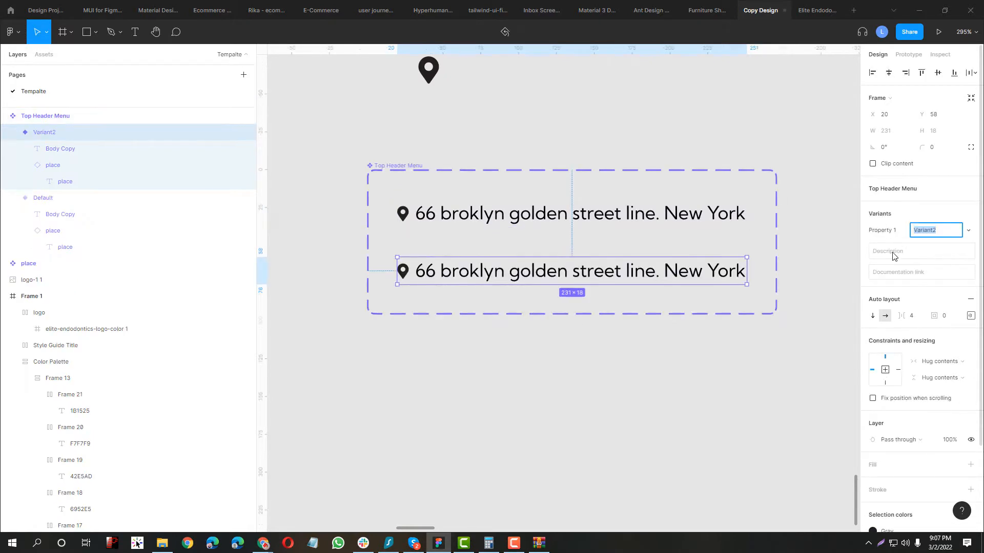
pyautogui.click(488, 219)
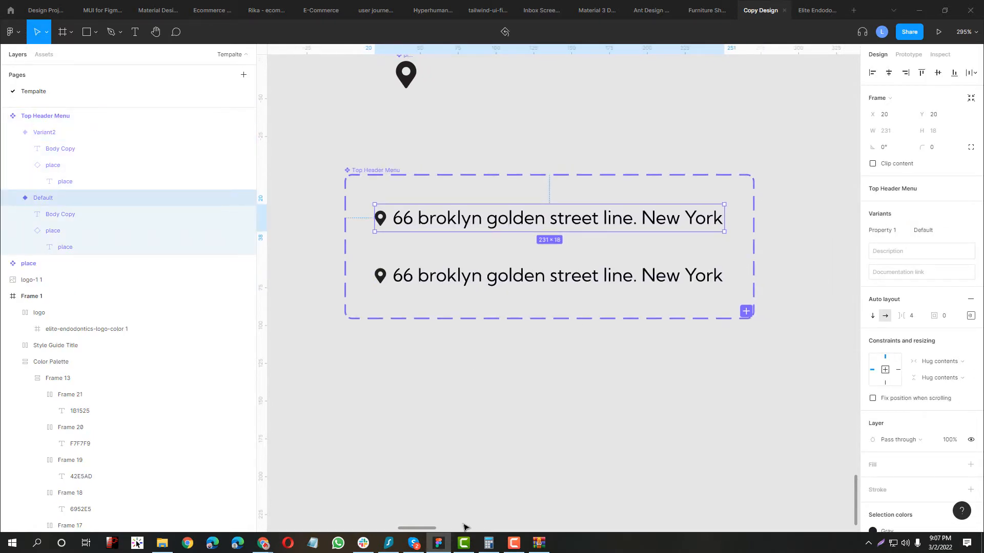
# - Switch to the notech page in Chrome and examine the top bar text's font and color with the font inspection extension
pyautogui.click(291, 469)
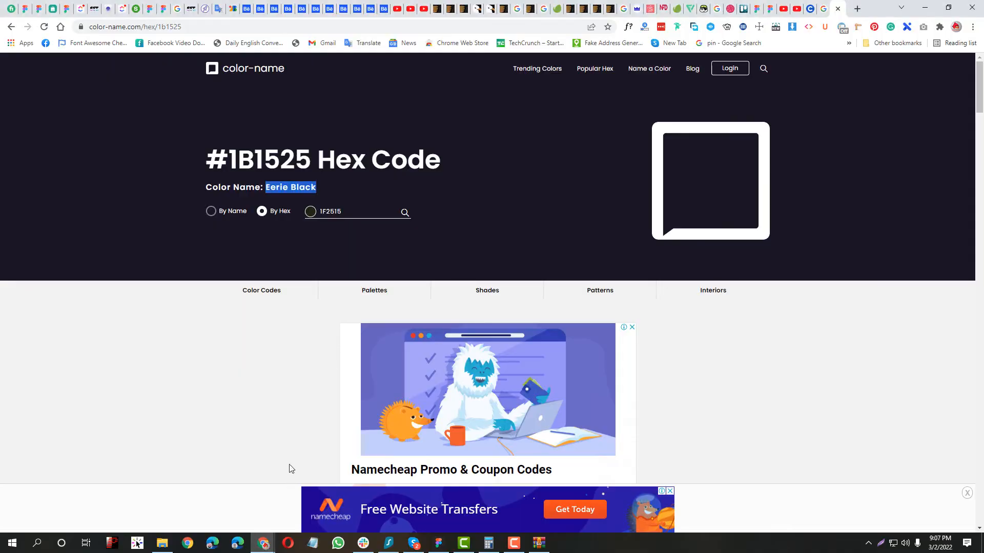
pyautogui.moveTo(263, 543)
pyautogui.click(208, 463)
pyautogui.scroll(15, 257, 402)
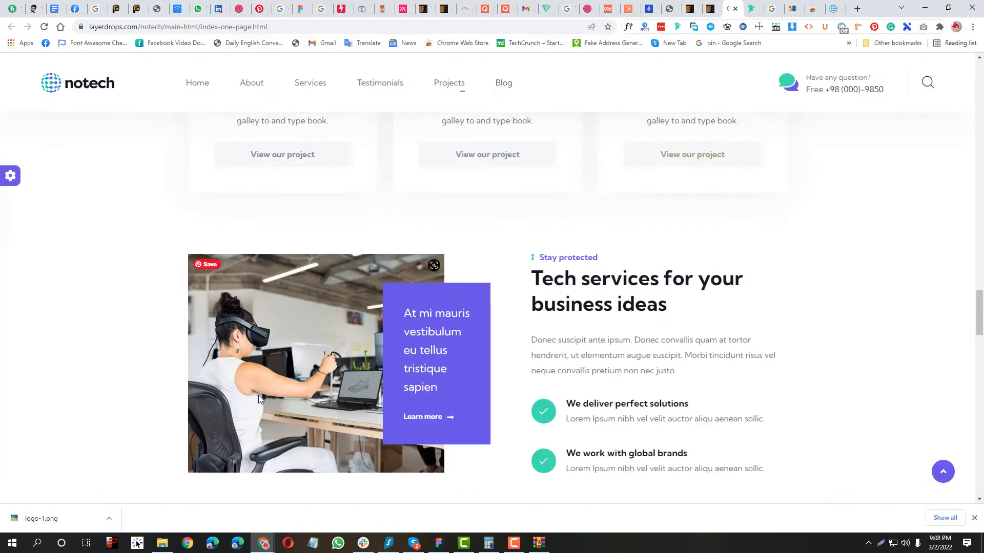
pyautogui.scroll(15, 257, 406)
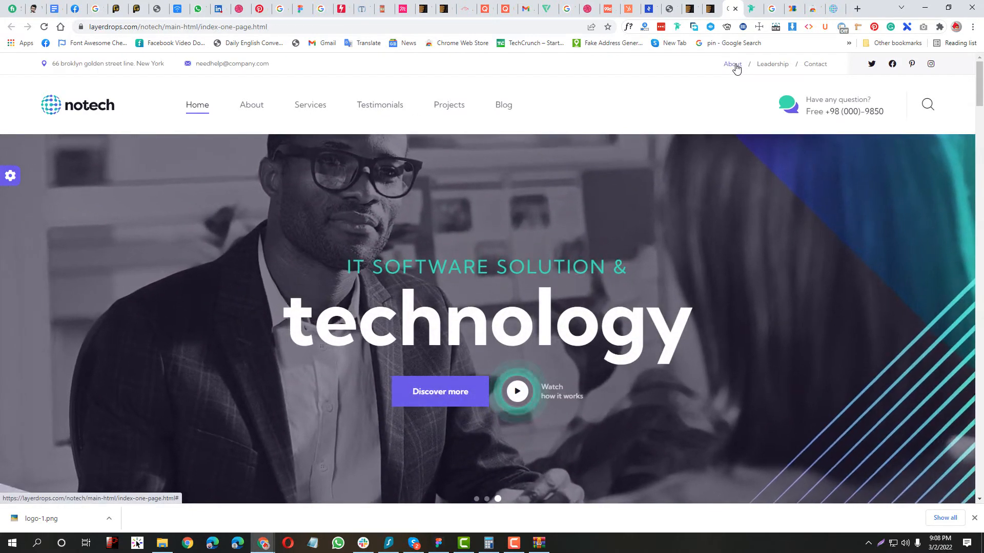
pyautogui.rightClick(736, 68)
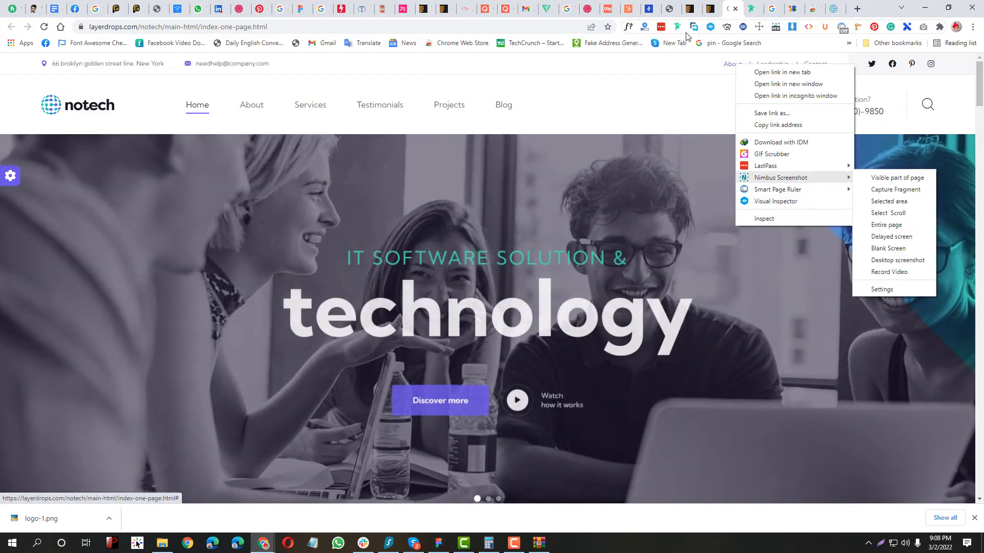
pyautogui.click(678, 27)
pyautogui.moveTo(235, 69)
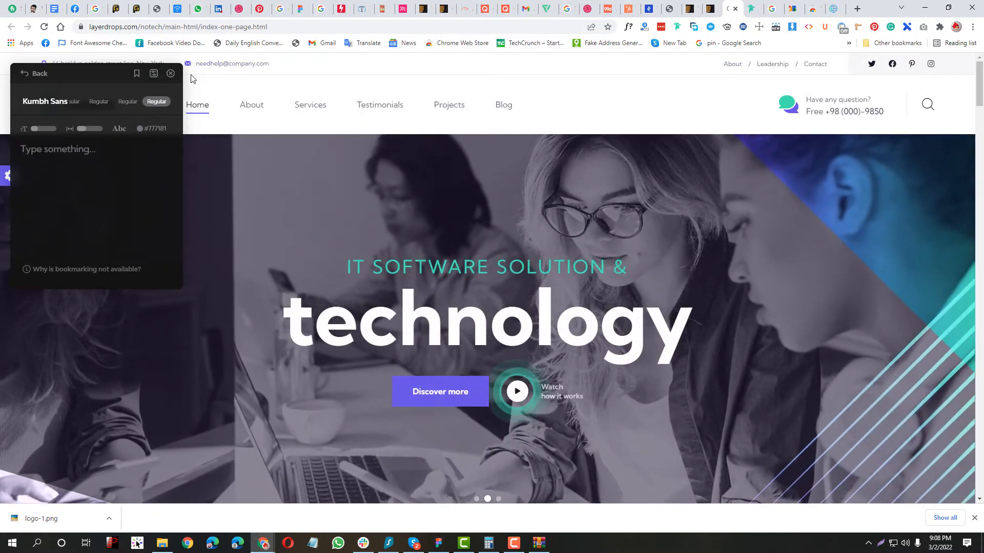
pyautogui.click(171, 74)
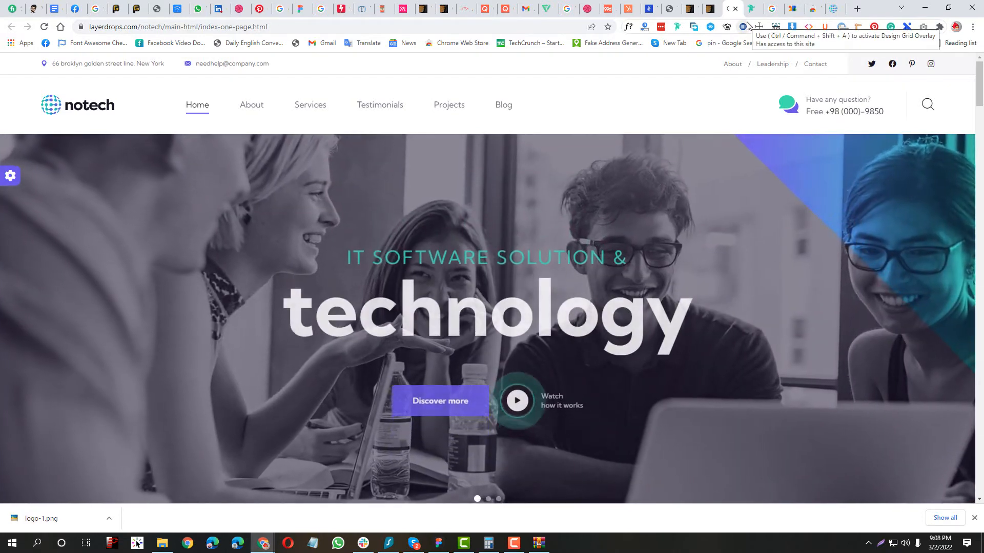
# - Inspect the address text in the page's top bar with the DevTools element picker
pyautogui.rightClick(130, 78)
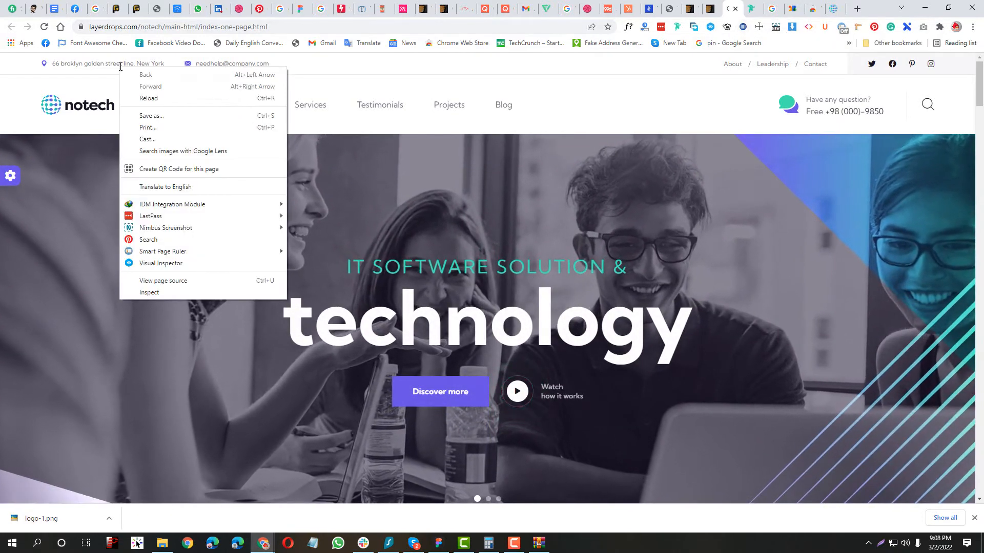
pyautogui.click(143, 293)
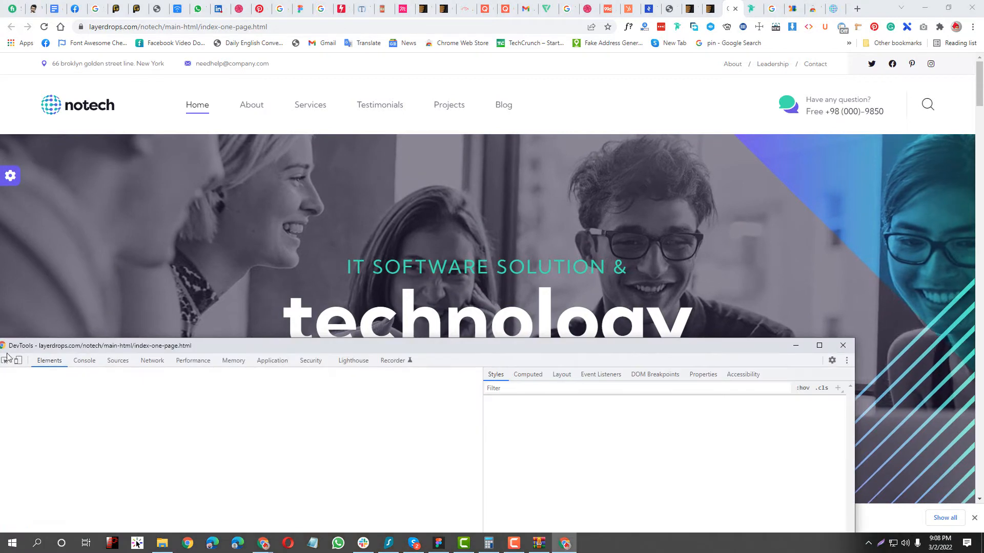
pyautogui.click(5, 361)
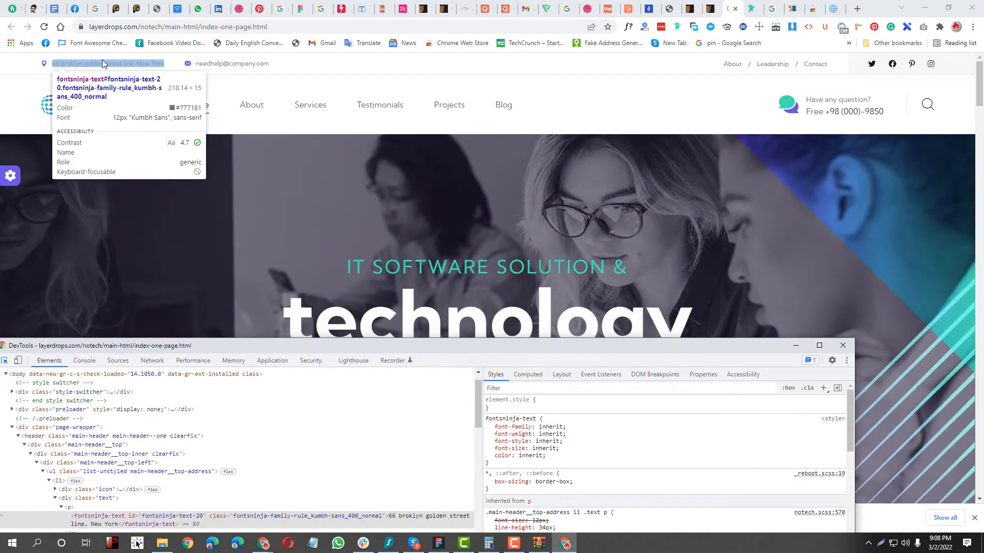
pyautogui.press('Print')
pyautogui.moveTo(2, 49); pyautogui.dragTo(352, 193)
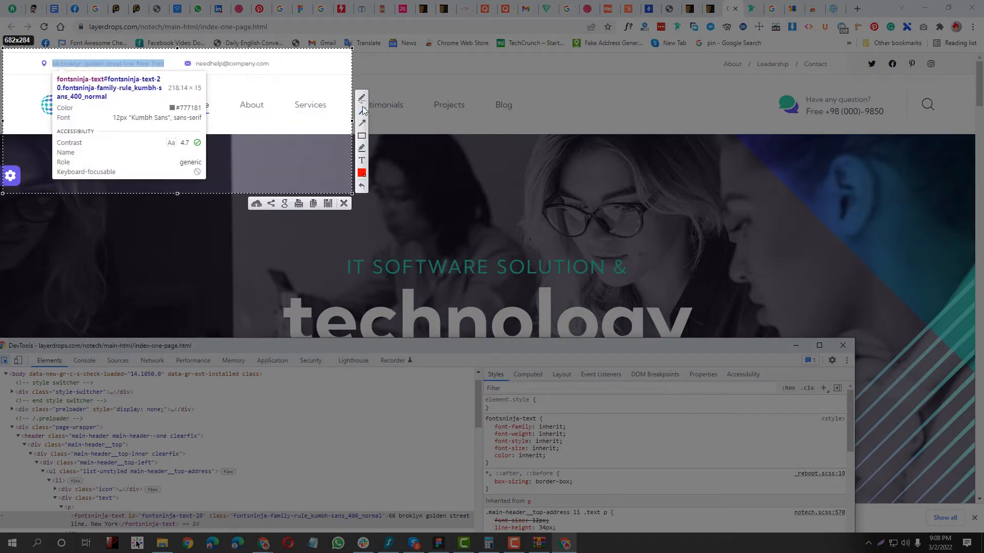
pyautogui.moveTo(171, 93); pyautogui.dragTo(214, 119)
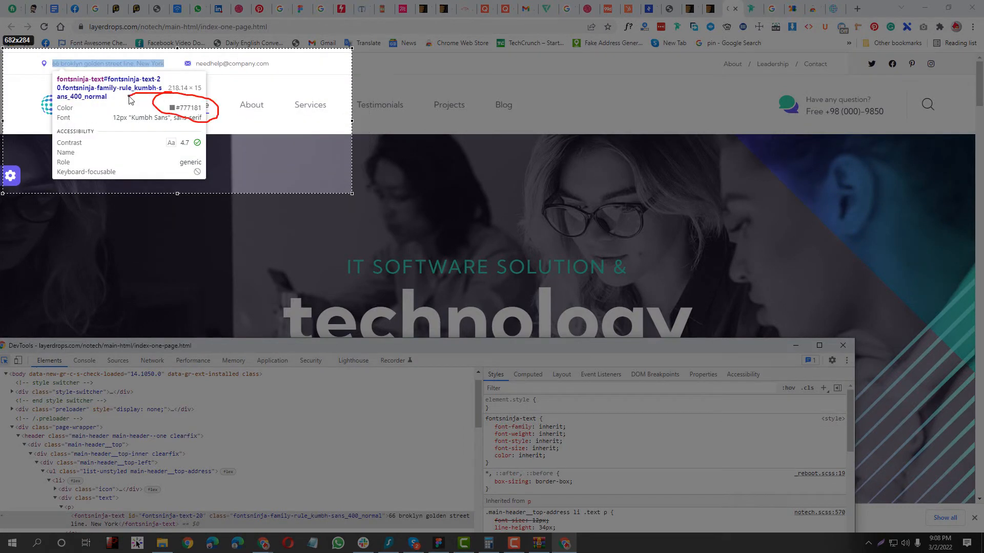
pyautogui.moveTo(129, 97); pyautogui.dragTo(130, 98)
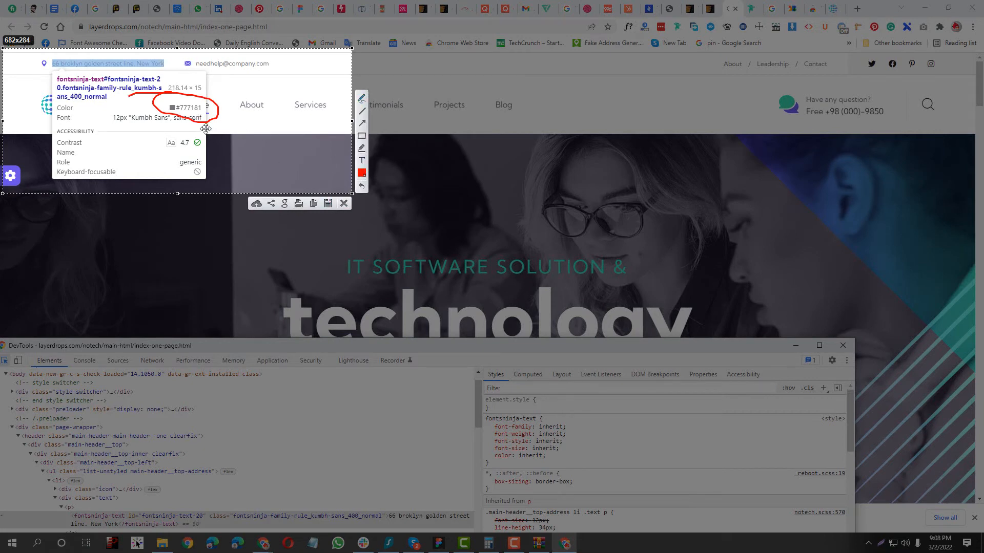
pyautogui.click(343, 204)
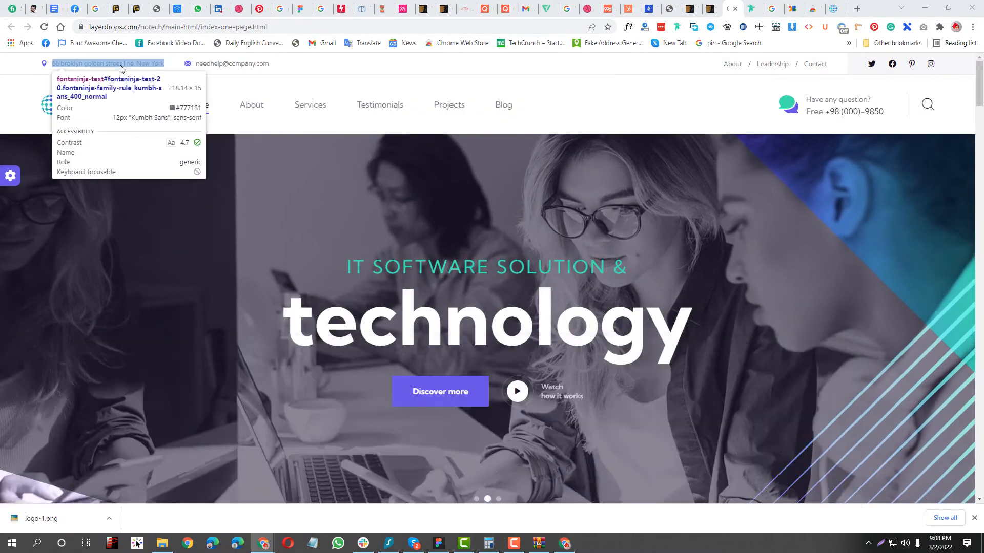
# - Trace the address text's computed color to the --notech-gray variable in the stylesheet and copy its value #777181
pyautogui.click(107, 63)
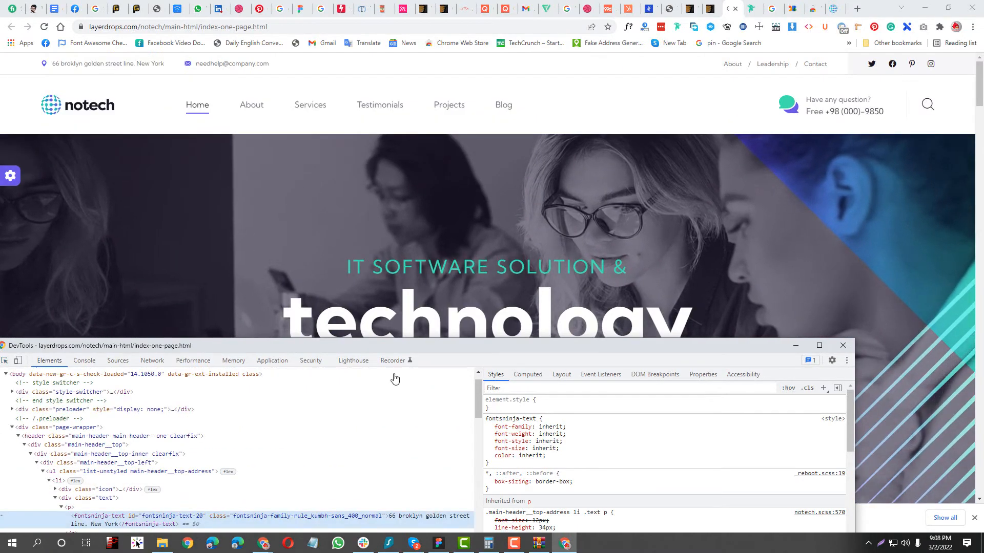
pyautogui.moveTo(524, 348); pyautogui.dragTo(531, 275)
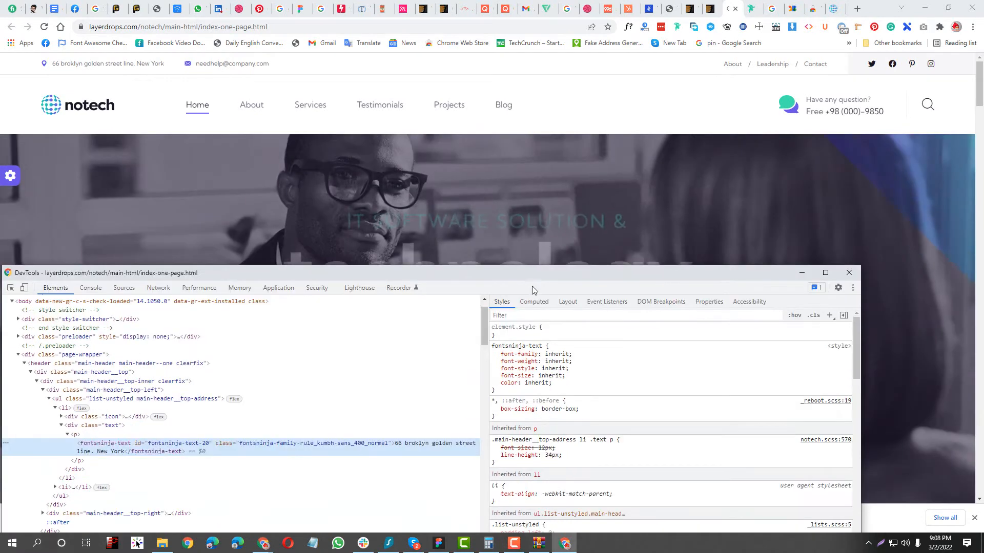
pyautogui.click(530, 303)
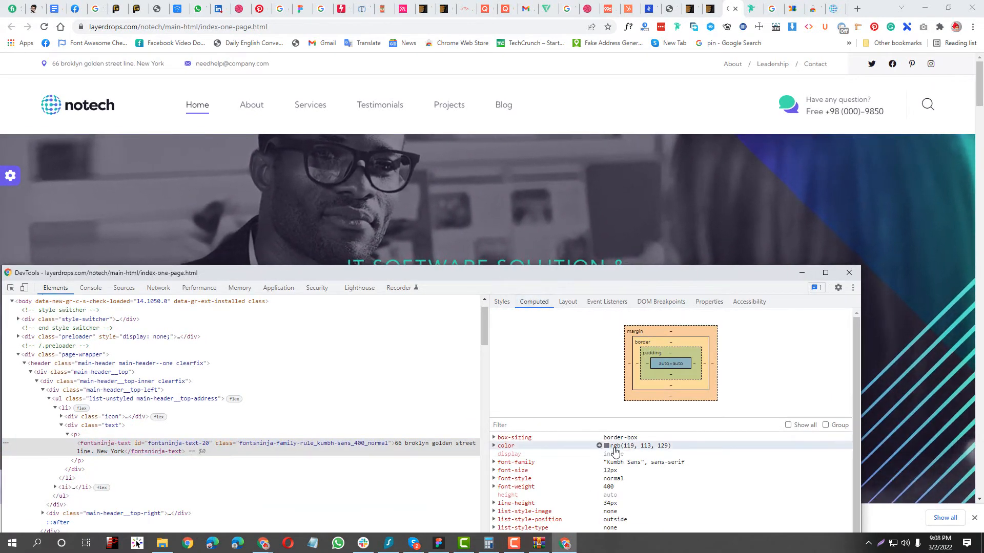
pyautogui.click(626, 450)
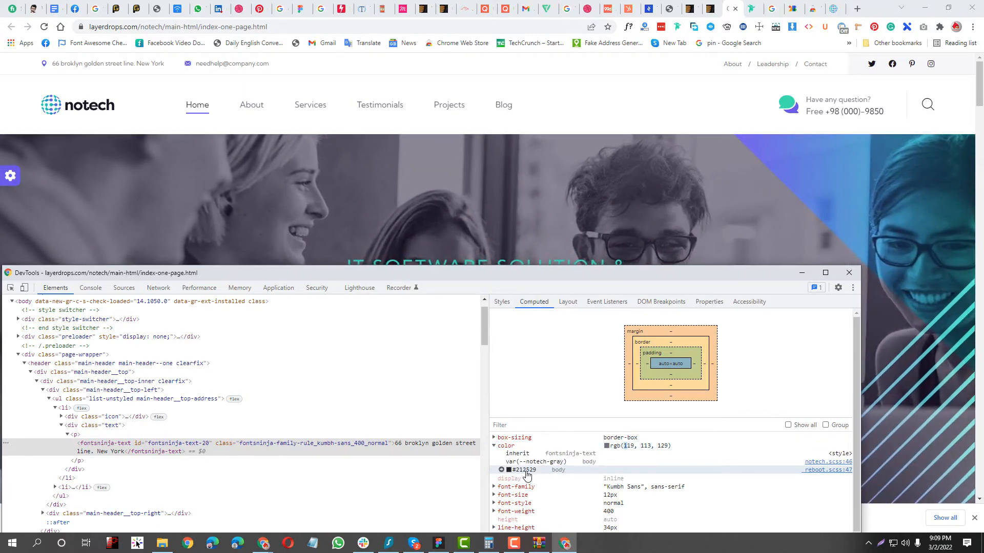
pyautogui.click(501, 470)
pyautogui.scroll(-5, 528, 474)
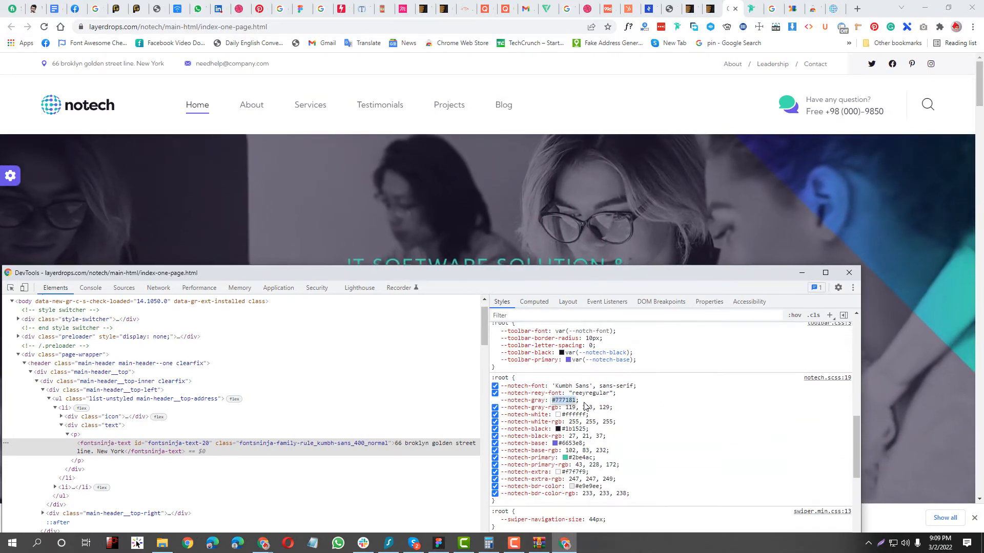
pyautogui.click(570, 401)
pyautogui.hotkey('ctrl', 'c')
pyautogui.press('BackSpace')
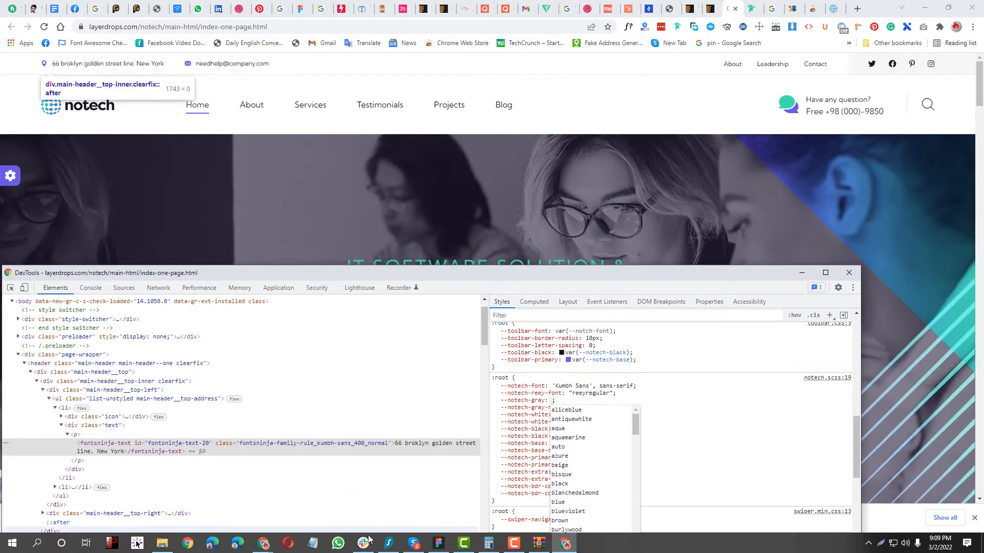
# - Switch to Figma and add a text layer reading #777181 above the Top Header Menu component
pyautogui.click(434, 543)
pyautogui.click(482, 126)
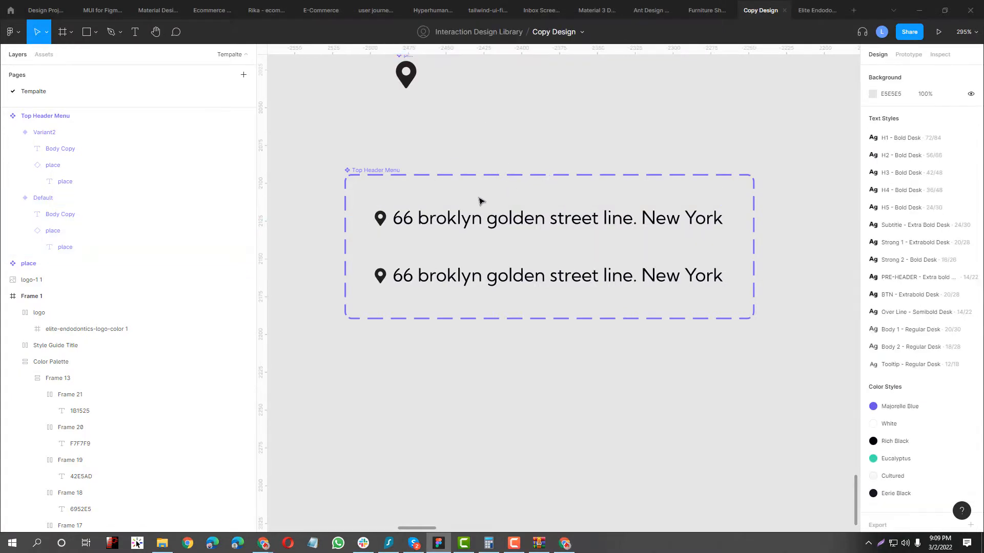
pyautogui.moveTo(466, 140); pyautogui.dragTo(469, 251)
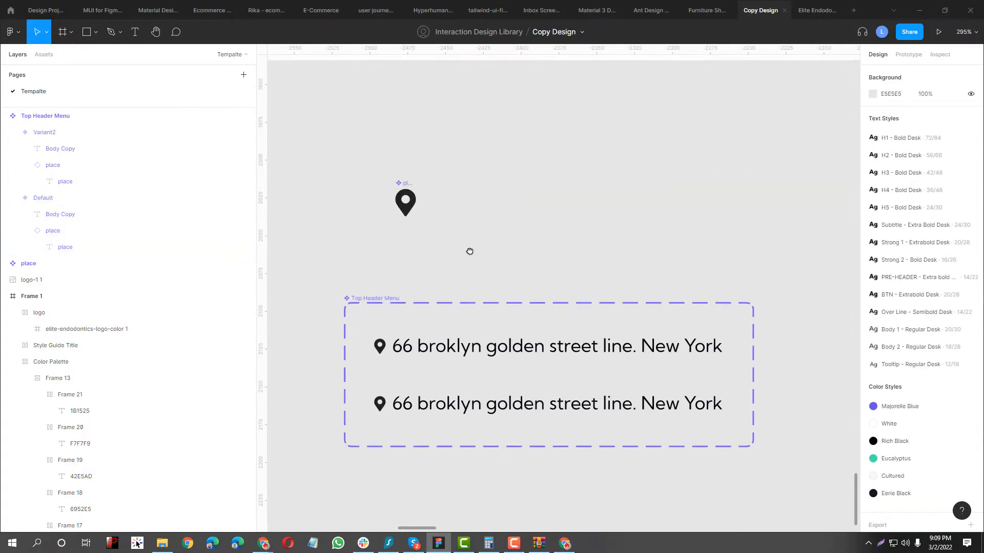
pyautogui.press('t')
pyautogui.click(479, 213)
pyautogui.hotkey('ctrl', 'v')
pyautogui.press('Escape')
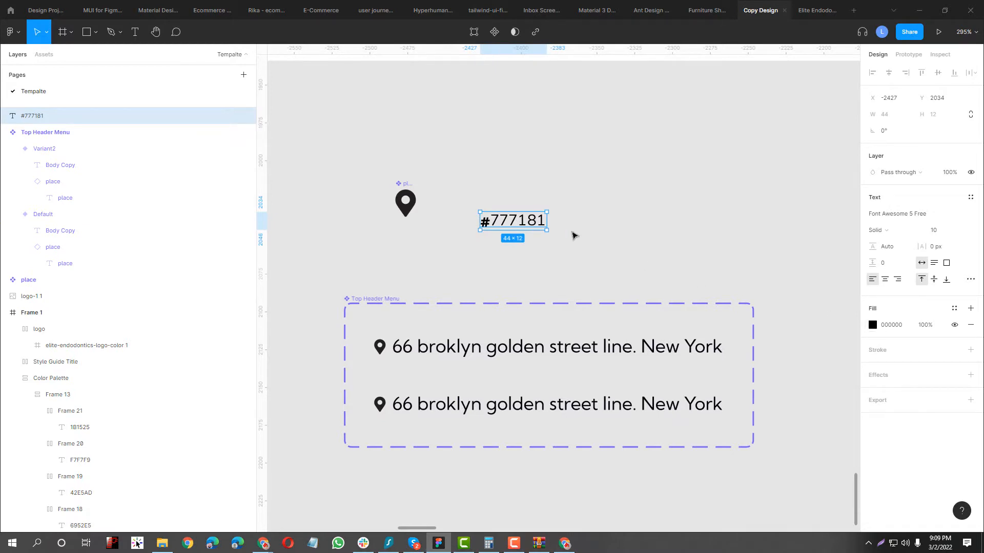
# - Set the fill of the new hex code text layer to #777181
pyautogui.click(904, 325)
pyautogui.hotkey('ctrl', 'v')
pyautogui.press('Return')
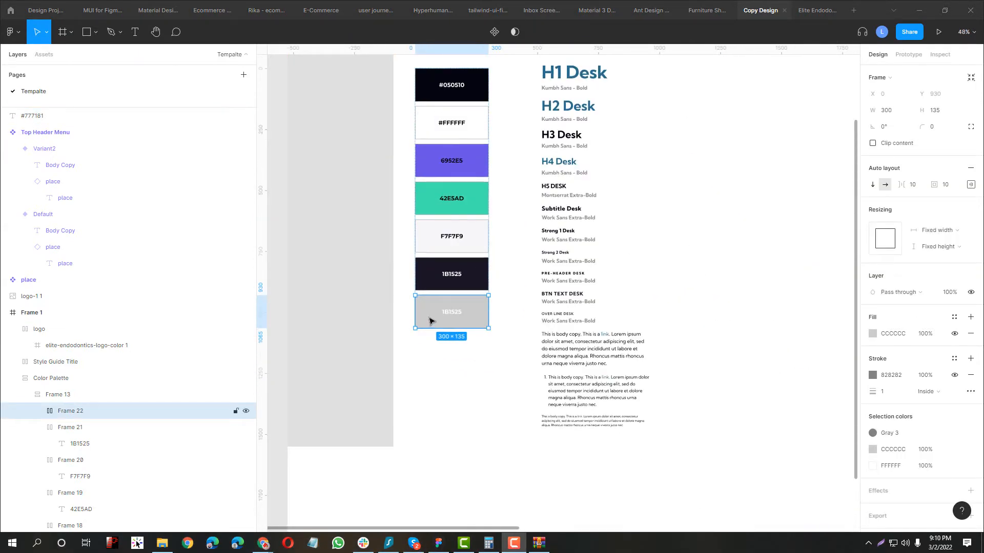
# - Look up #777181 on color-name.com and try 7B8171 as the fill of the light gray swatch in the color palette
pyautogui.scroll(5, 429, 321)
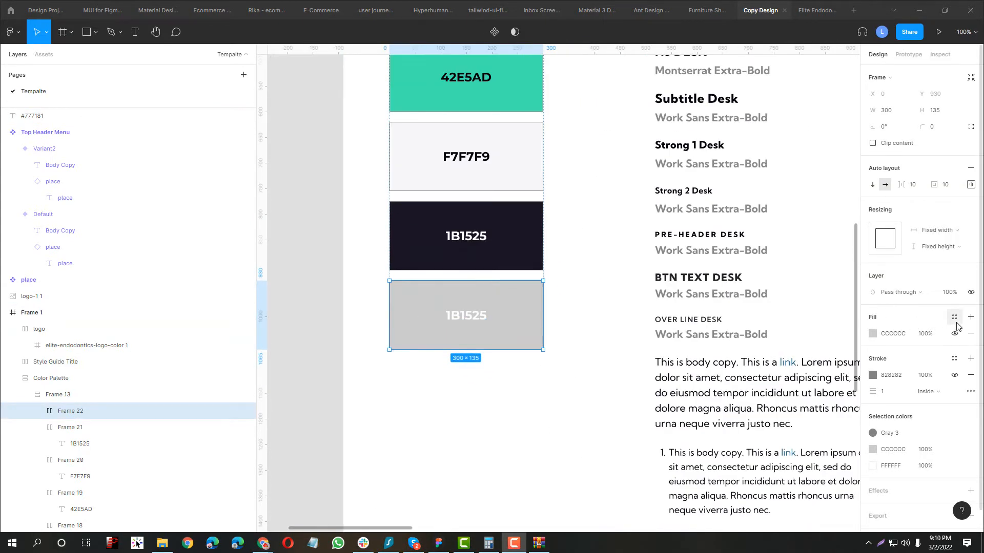
pyautogui.click(956, 323)
pyautogui.click(893, 316)
pyautogui.click(891, 336)
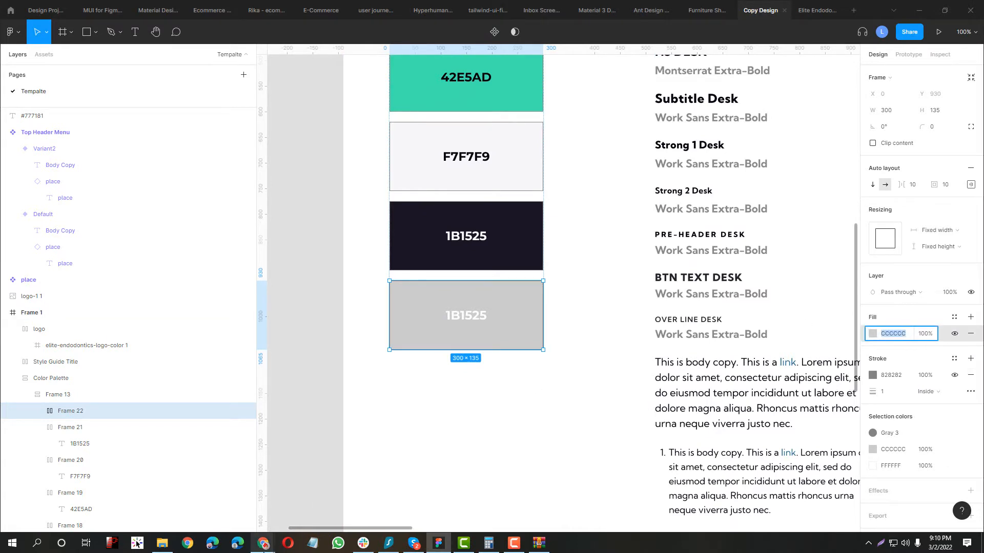
pyautogui.moveTo(264, 543)
pyautogui.click(301, 505)
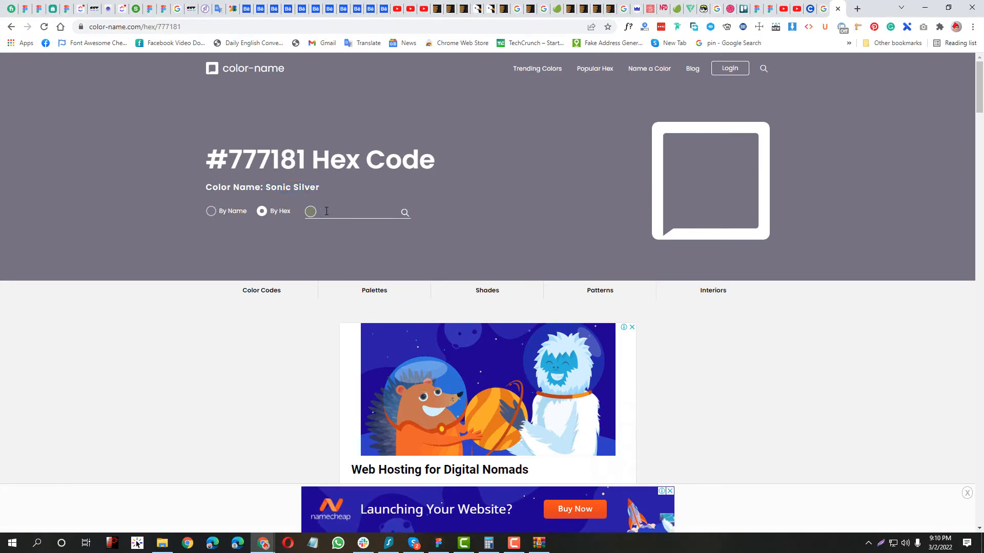
pyautogui.hotkey('alt', 'Tab')
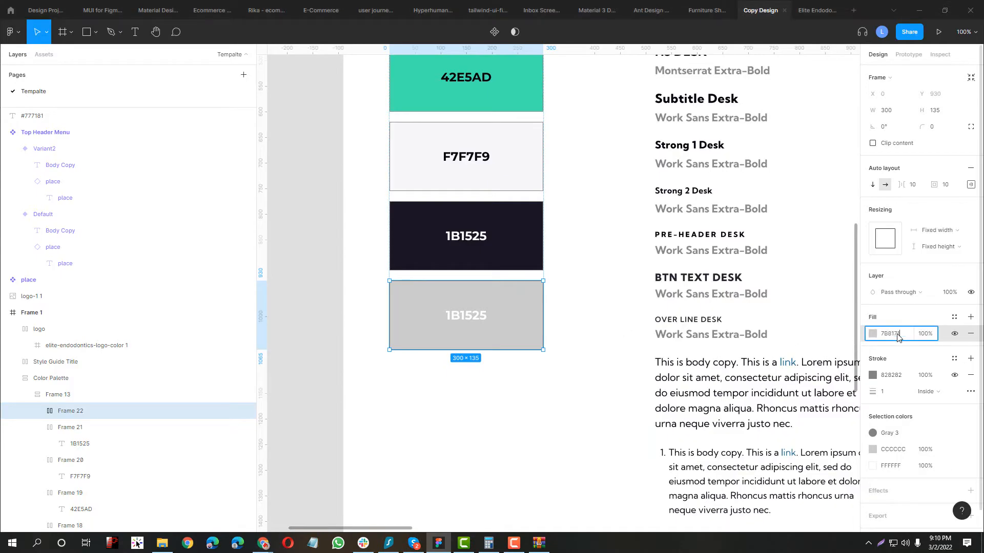
pyautogui.press('Return')
# - Copy 777181 from the color-name.com page heading and set it as the fill of the last palette swatch
pyautogui.hotkey('alt', 'Tab')
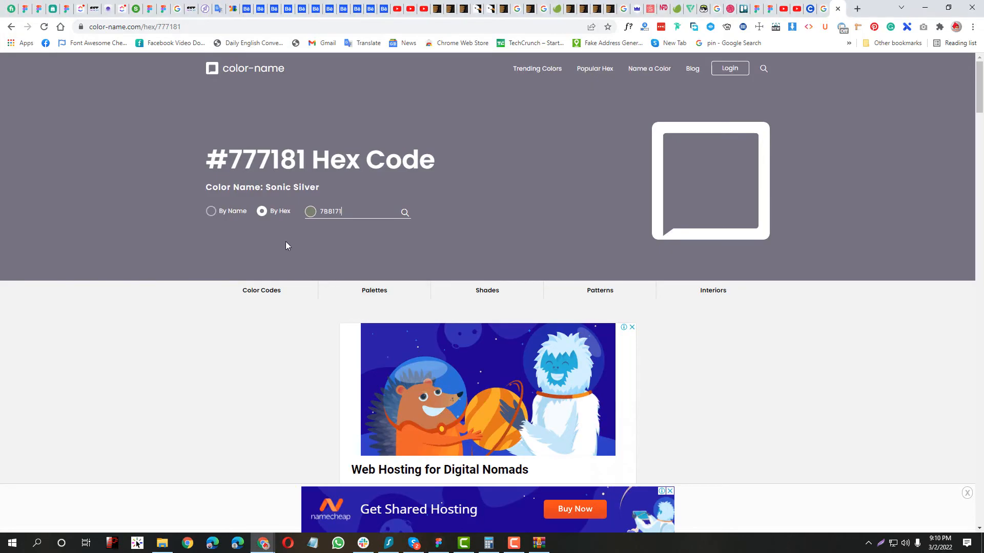
pyautogui.doubleClick(253, 147)
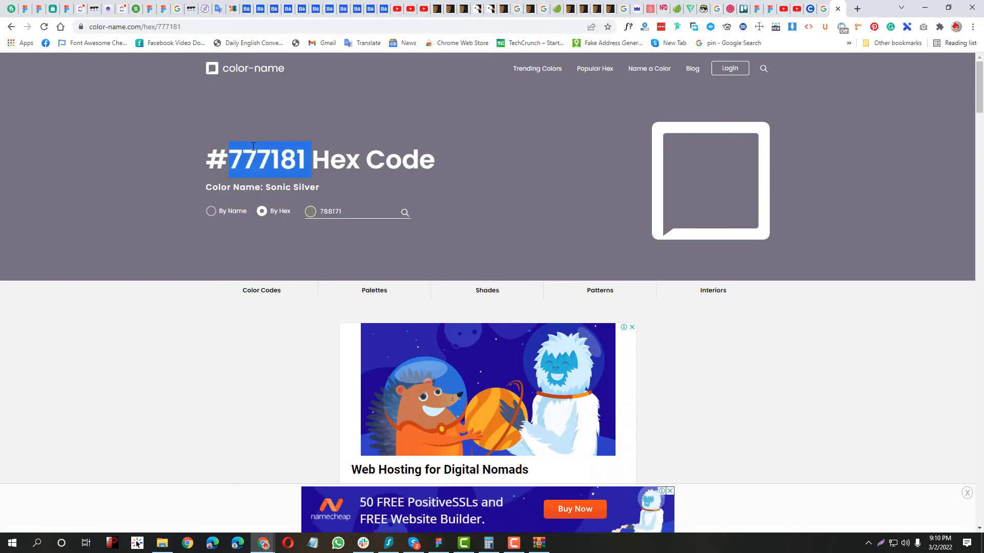
pyautogui.hotkey('ctrl', 'c')
pyautogui.hotkey('alt', 'Tab')
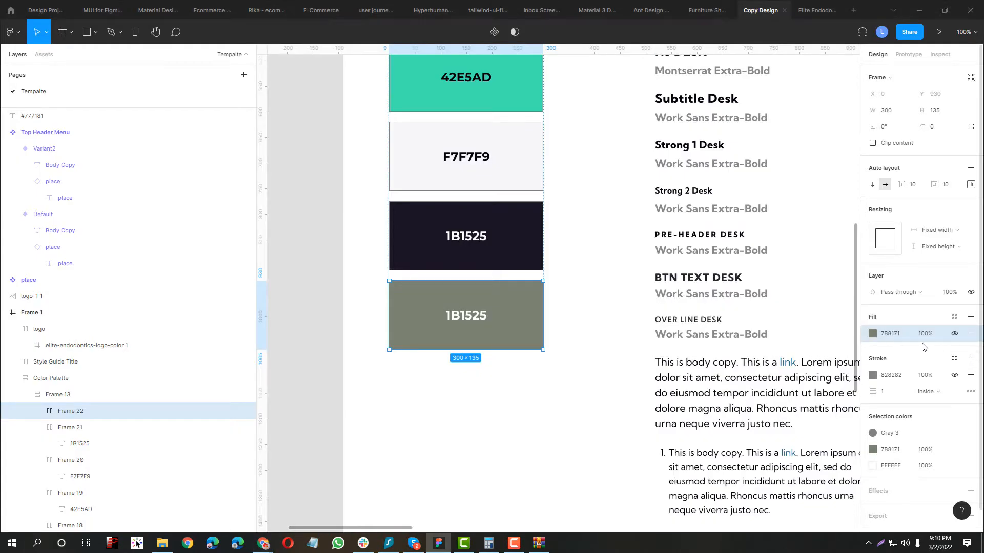
pyautogui.click(899, 334)
pyautogui.hotkey('ctrl', 'v')
pyautogui.press('Return')
# - Copy the color name from color-name.com and save the last swatch's fill as a color style named Sonic Silver
pyautogui.hotkey('alt', 'Tab')
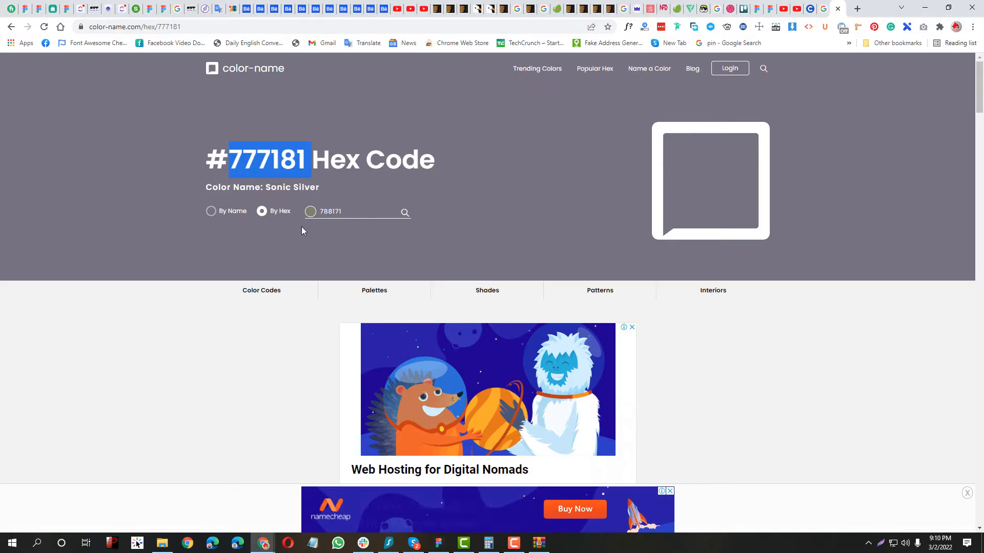
pyautogui.moveTo(261, 188); pyautogui.dragTo(272, 190)
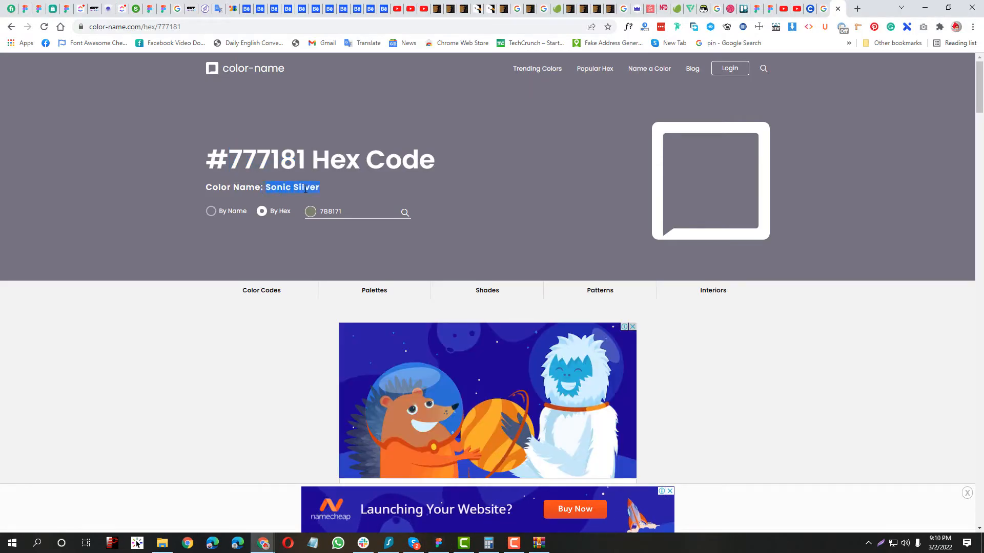
pyautogui.hotkey('alt', 'Tab')
pyautogui.click(954, 317)
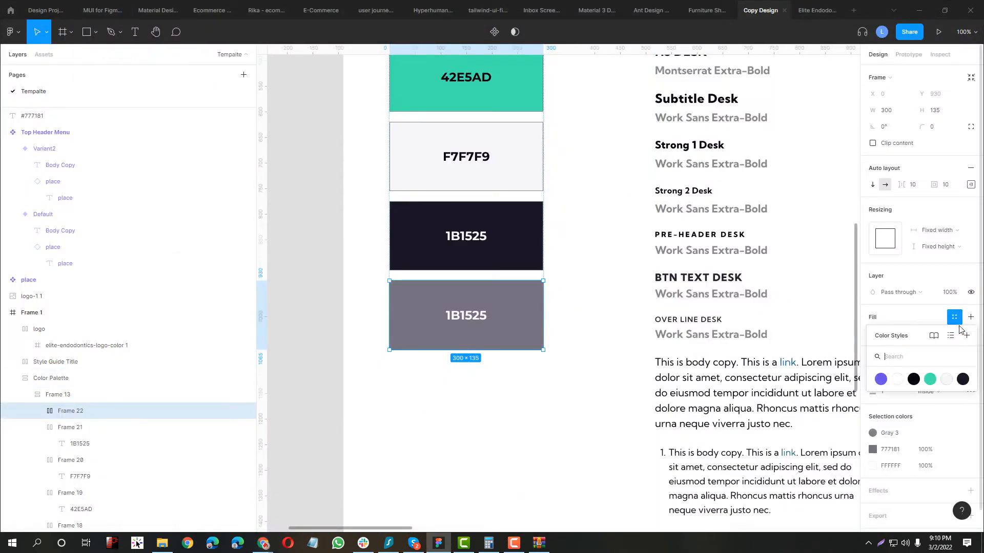
pyautogui.click(967, 335)
pyautogui.press('Return')
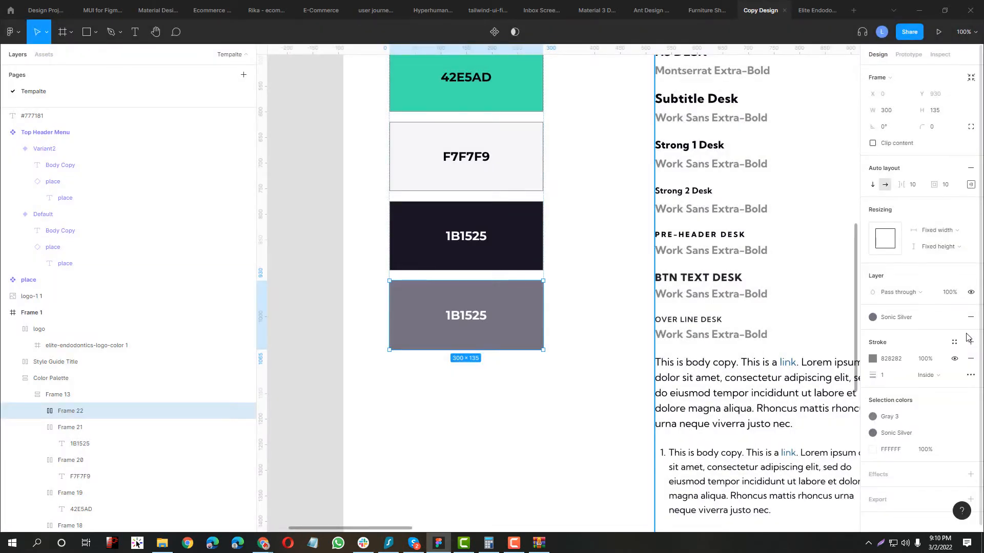
pyautogui.scroll(-10, 435, 332)
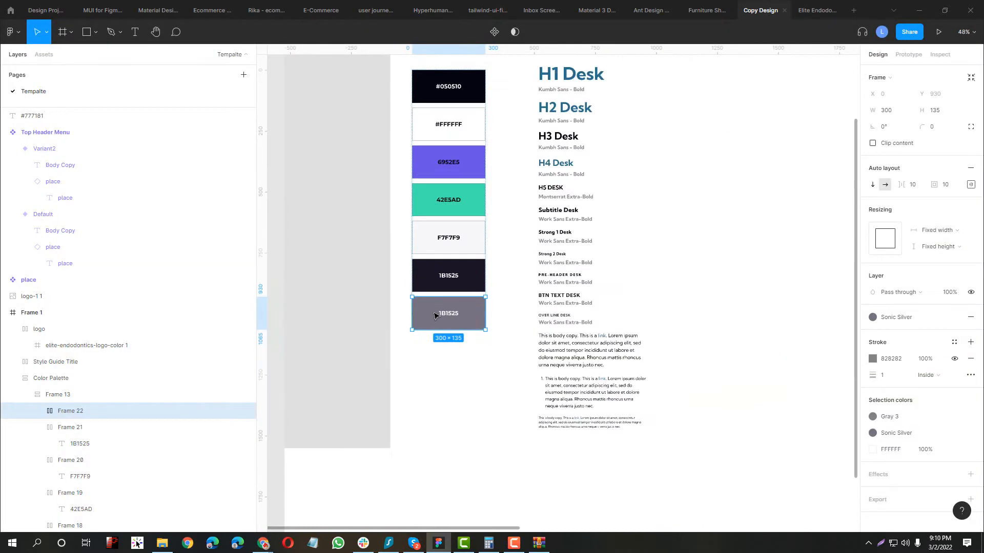
# - Apply the Sonic Silver color style to the pin icon and address text of the Default variant in Top Header Menu
pyautogui.scroll(10, 481, 374)
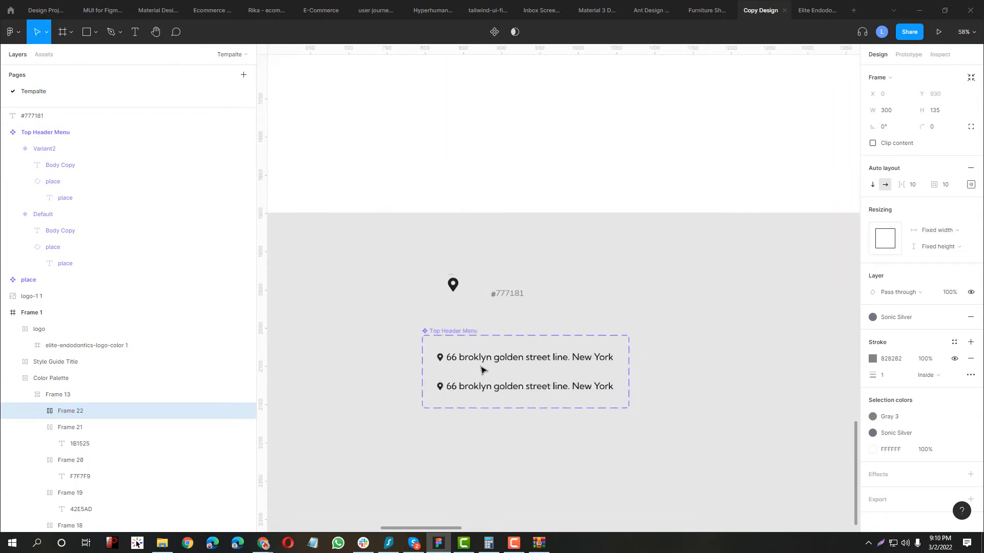
pyautogui.click(481, 361)
pyautogui.scroll(-2, 896, 352)
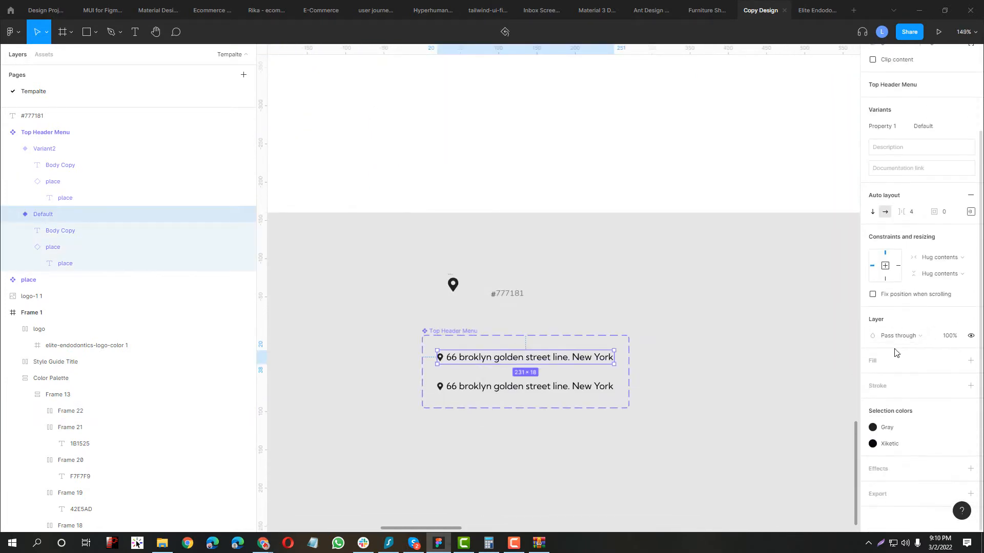
pyautogui.click(894, 432)
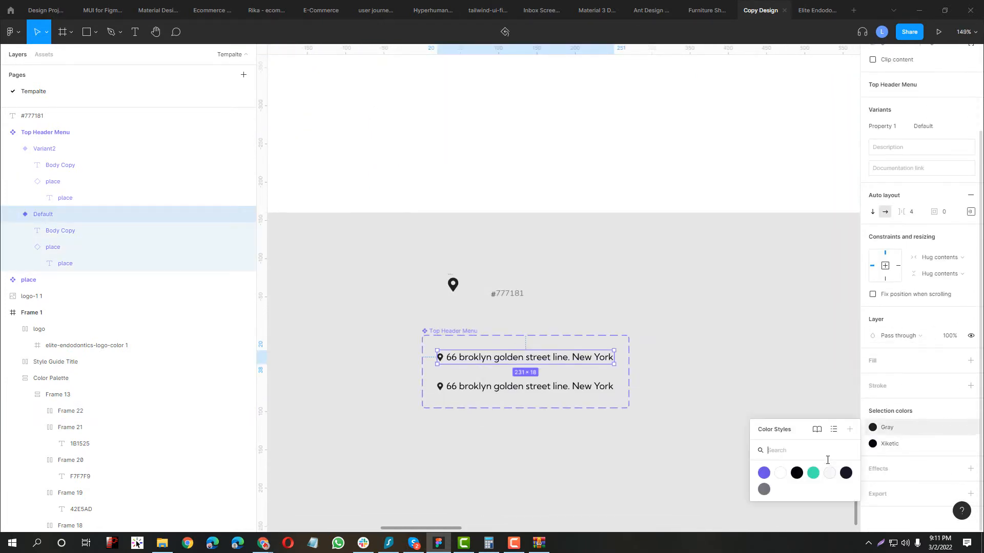
pyautogui.click(765, 490)
pyautogui.click(896, 445)
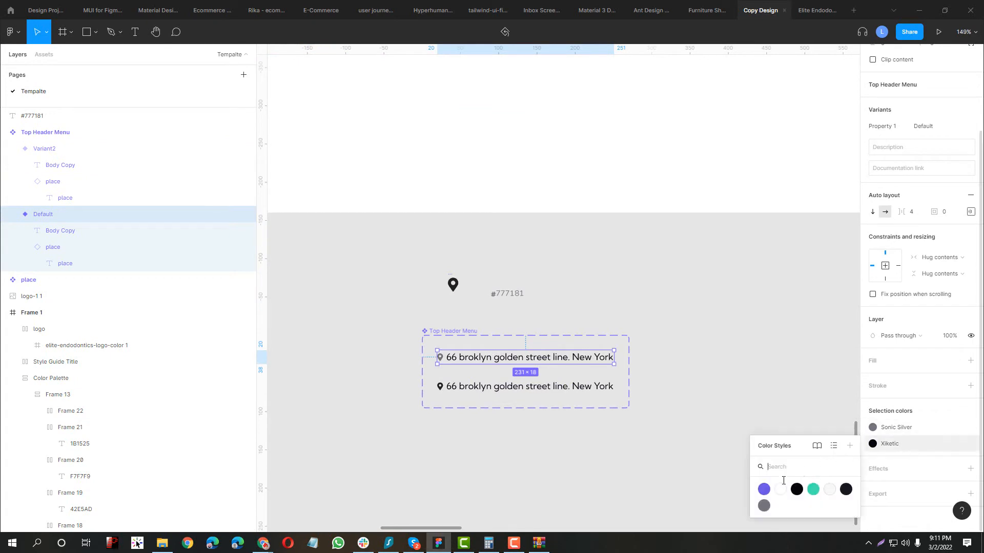
pyautogui.click(764, 506)
pyautogui.scroll(5, 526, 378)
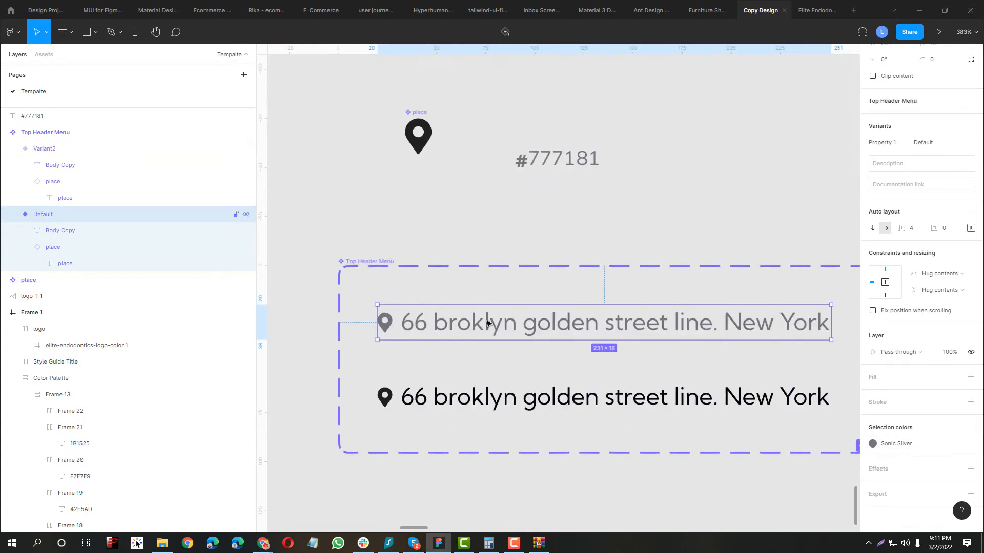
pyautogui.click(409, 338)
pyautogui.click(505, 267)
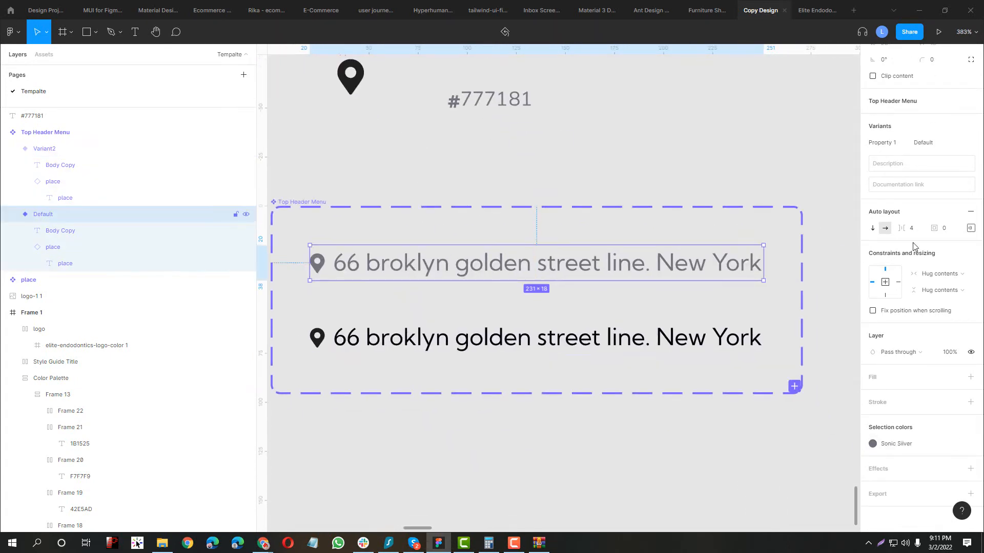
# - Rename the component set's variant property Property 1 as Top Header Menu
pyautogui.click(280, 201)
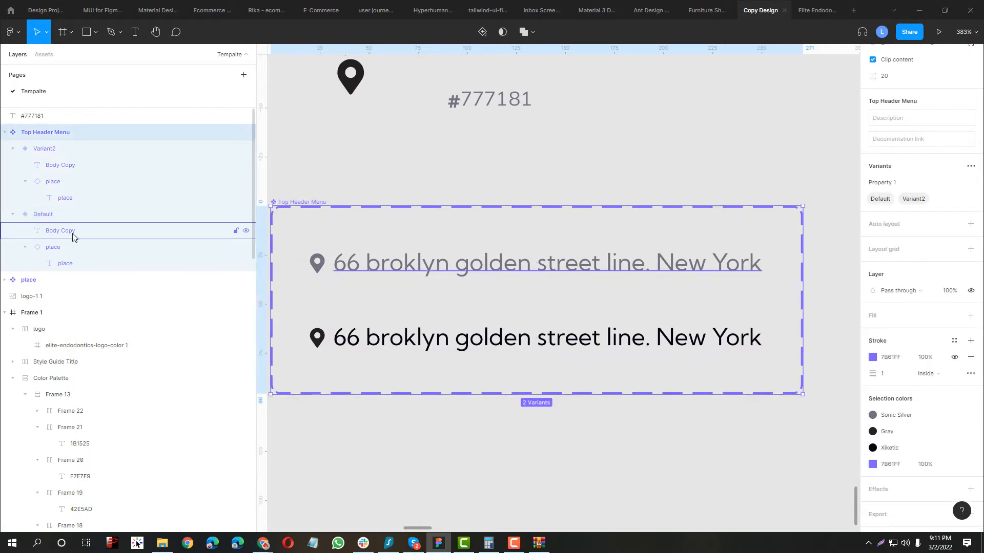
pyautogui.doubleClick(885, 183)
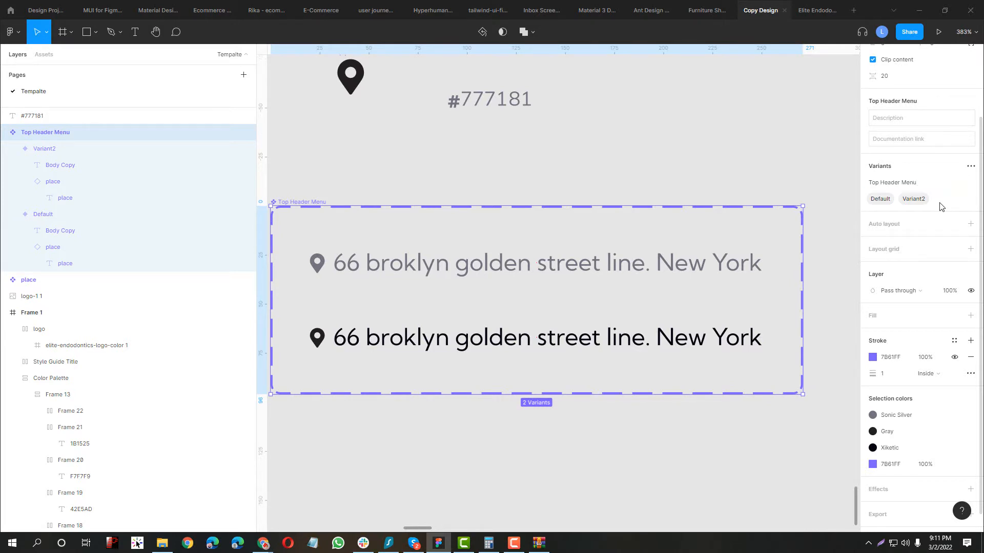
pyautogui.doubleClick(880, 199)
# - Add a variant property named State Hover with the value Yes, and set it to No for the gray variant
pyautogui.click(972, 167)
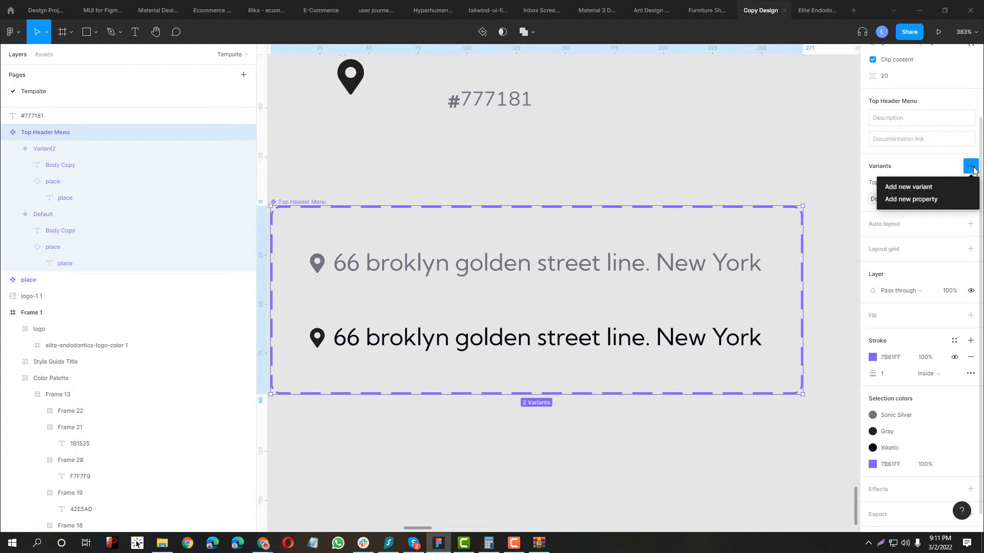
pyautogui.click(909, 201)
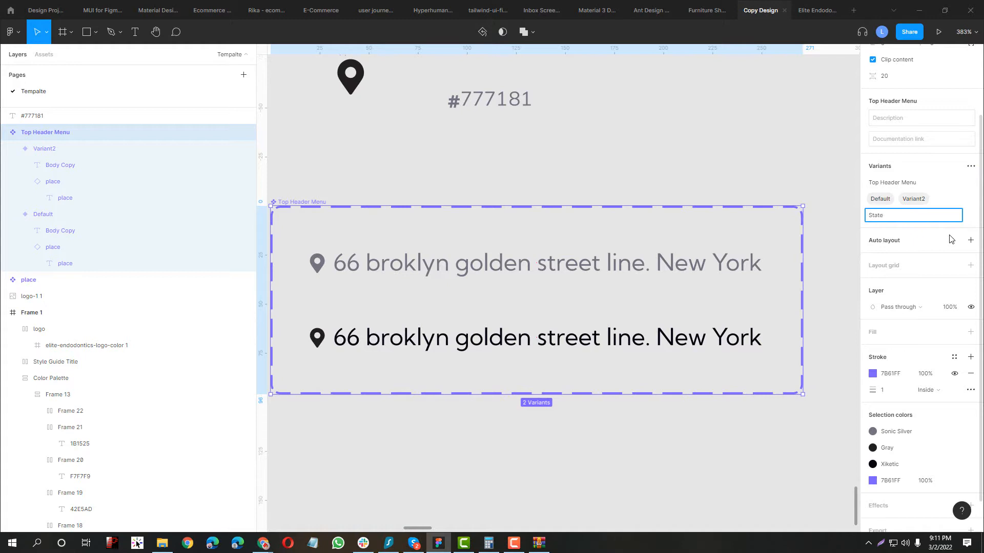
pyautogui.press('Return')
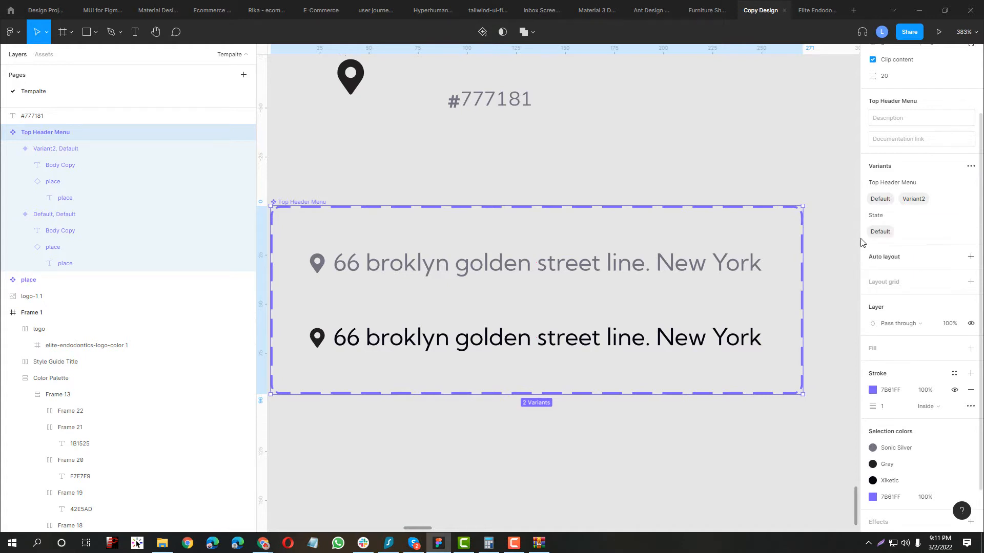
pyautogui.click(888, 215)
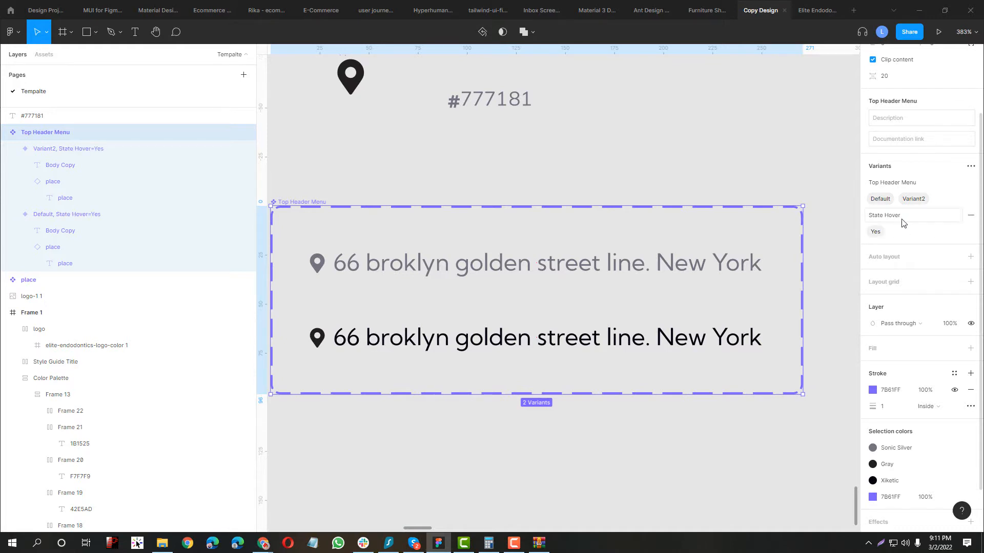
pyautogui.click(426, 272)
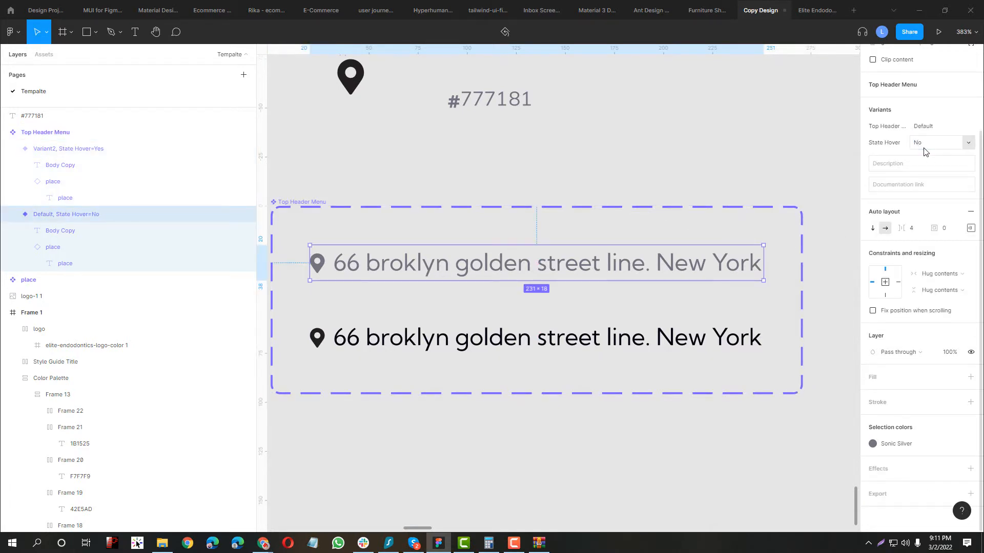
pyautogui.click(684, 352)
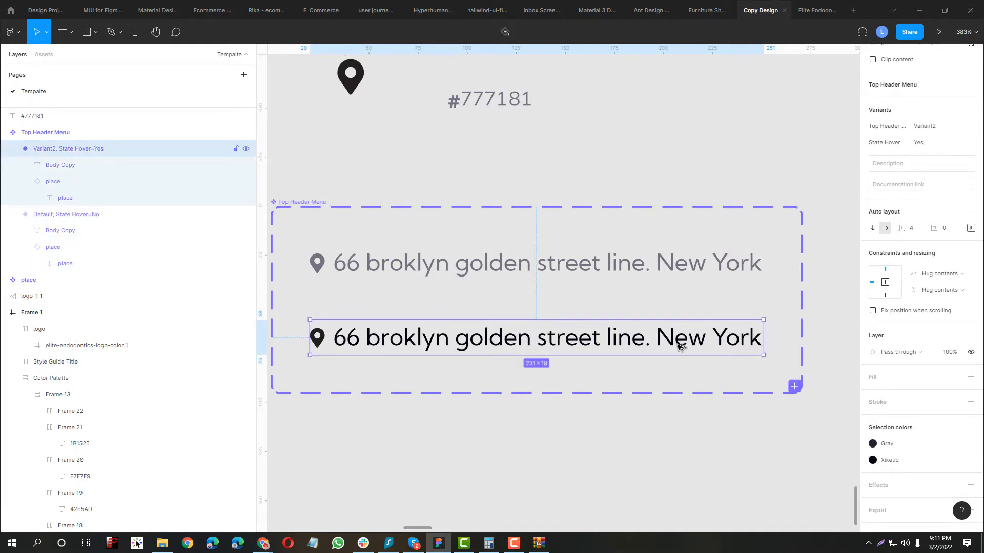
# - Switch to the browser and examine the address item's colors in the notech site's top bar
pyautogui.hotkey('alt', 'Tab')
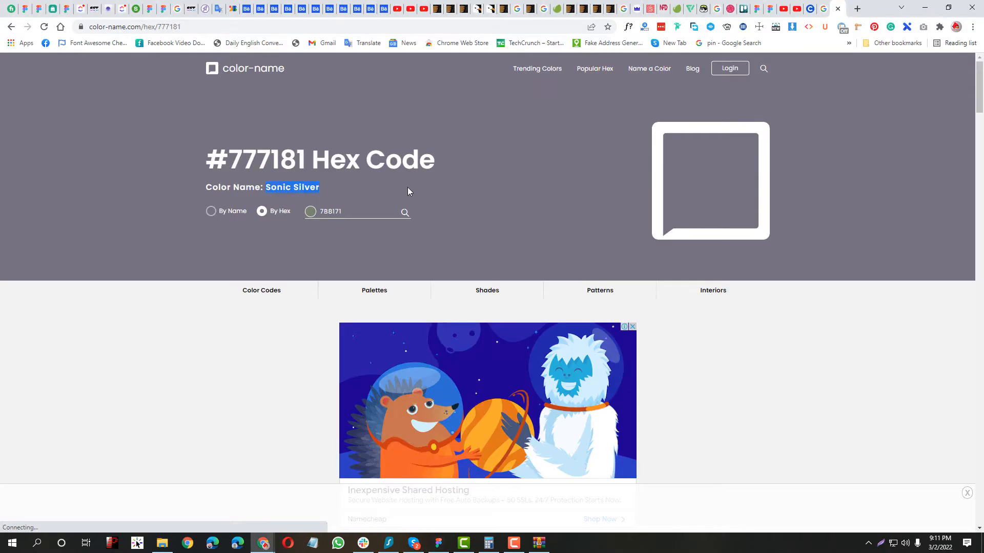
pyautogui.click(271, 546)
pyautogui.click(308, 515)
pyautogui.click(258, 545)
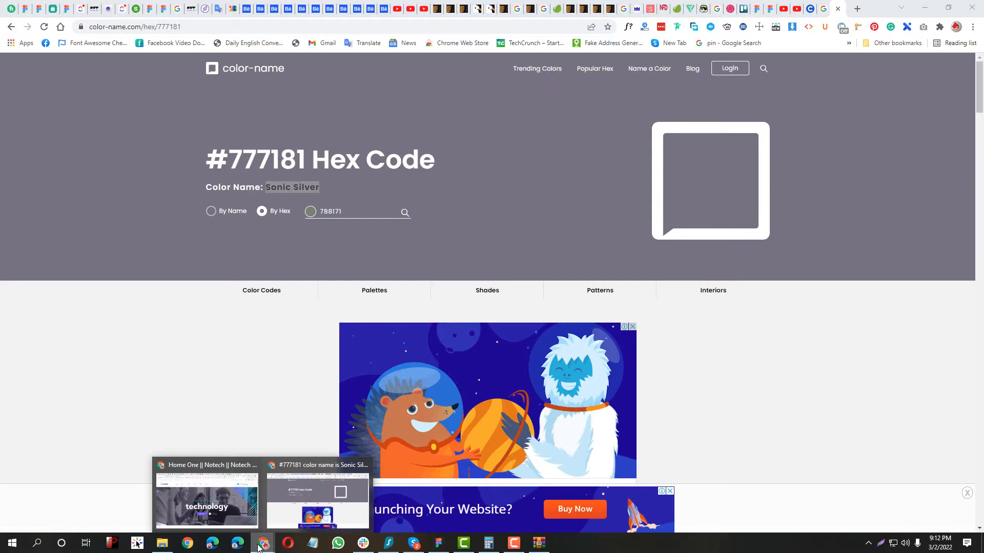
pyautogui.click(243, 512)
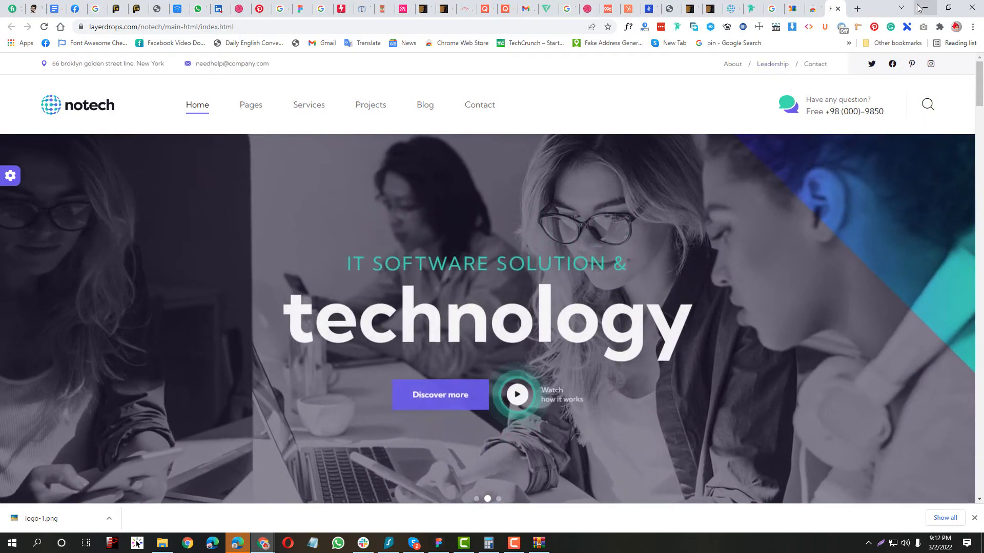
pyautogui.click(925, 8)
pyautogui.click(853, 13)
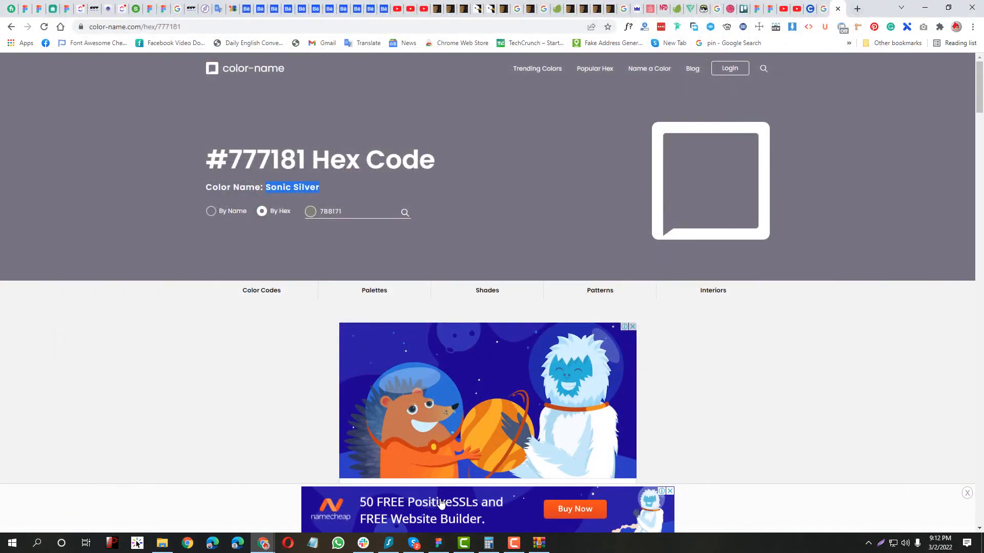
# - Switch back to Figma and apply the Majorelle Blue color style to the hover variant's pin icon and address text
pyautogui.click(437, 544)
pyautogui.scroll(-5, 527, 204)
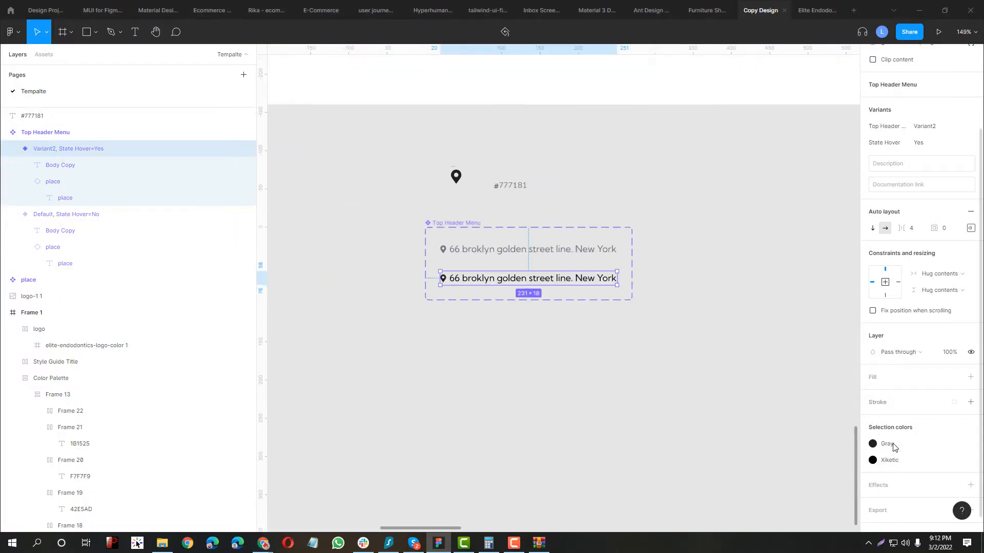
pyautogui.click(891, 446)
pyautogui.click(763, 490)
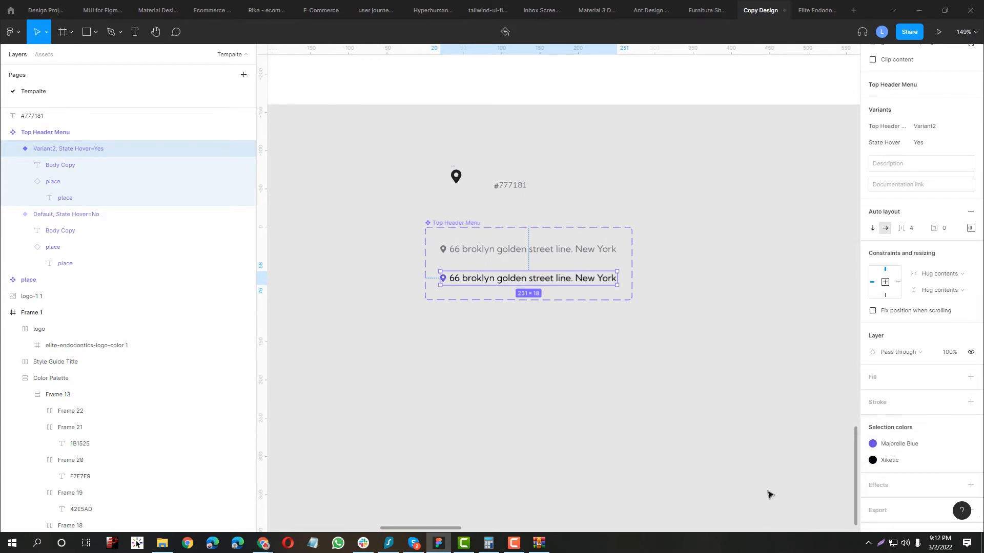
pyautogui.click(897, 459)
pyautogui.click(763, 489)
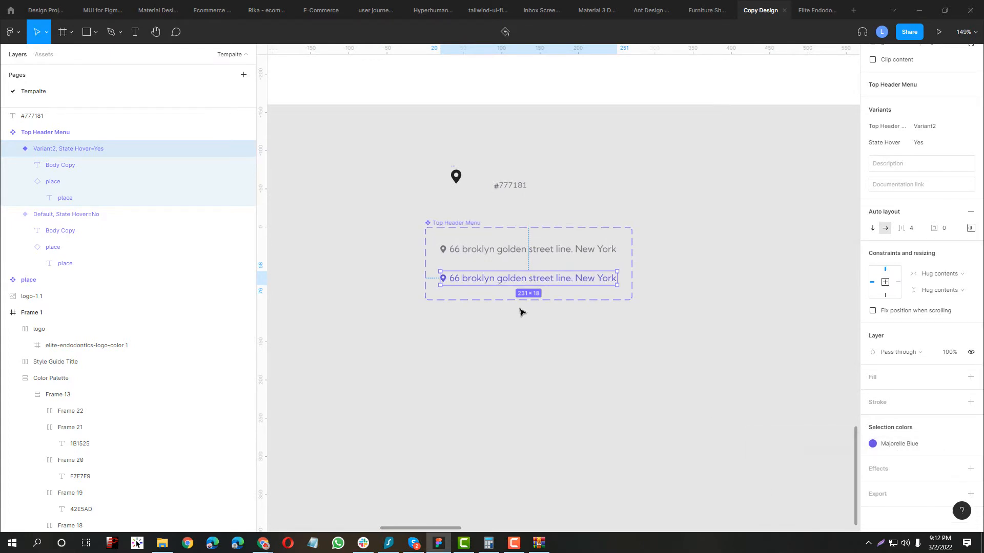
# - Rename the Top Header Menu variant property of the component set as Style
pyautogui.click(472, 253)
pyautogui.moveTo(429, 176); pyautogui.dragTo(354, 126)
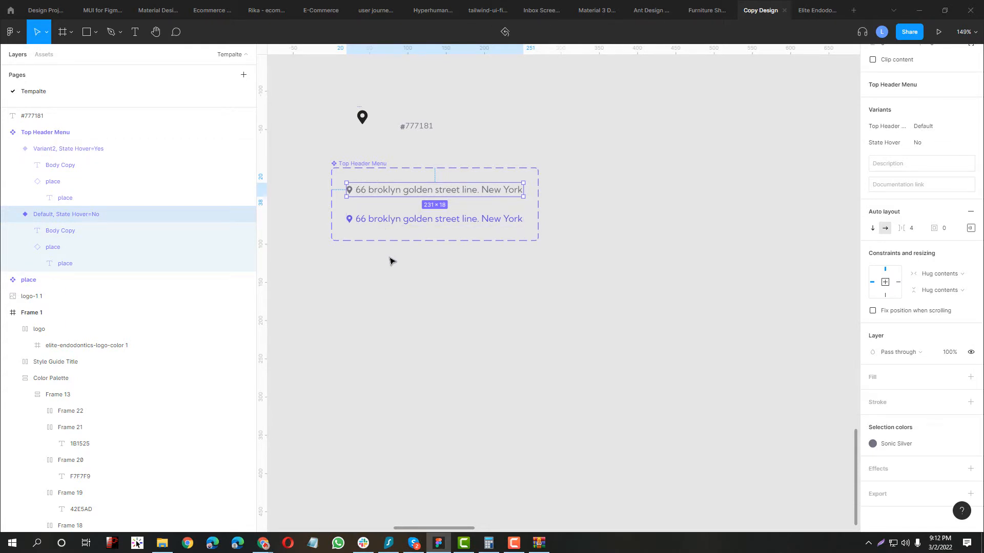
pyautogui.click(390, 166)
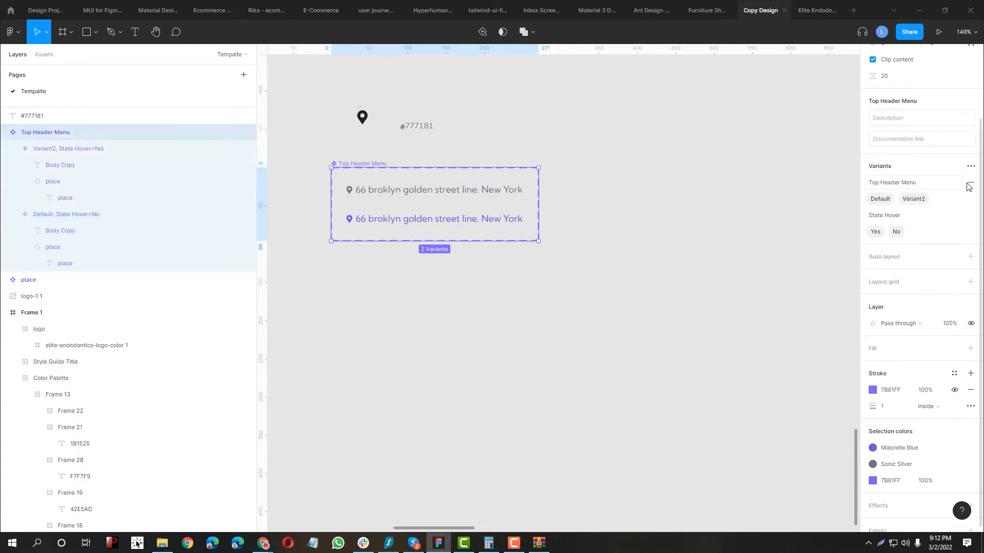
pyautogui.doubleClick(930, 185)
pyautogui.moveTo(945, 184); pyautogui.dragTo(774, 188)
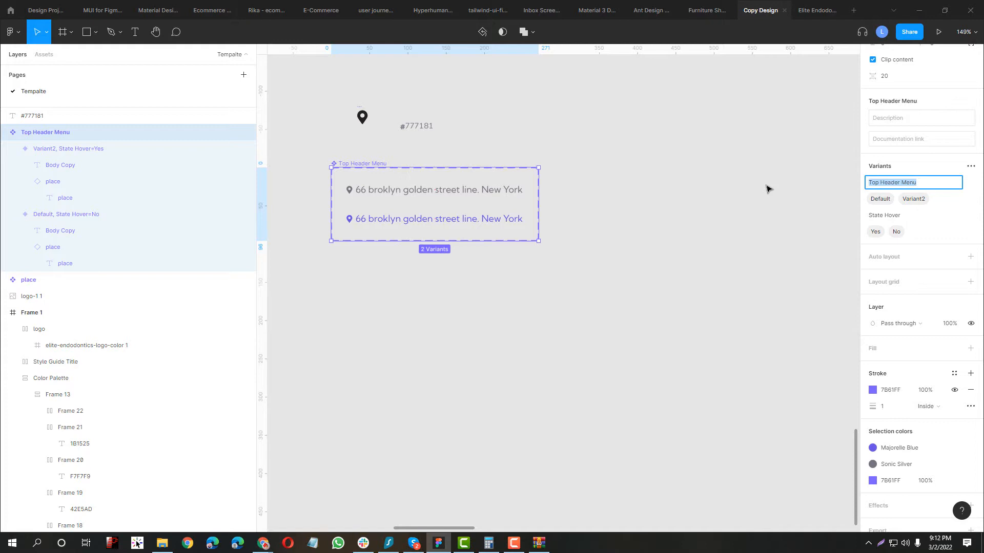
pyautogui.write('Style')
pyautogui.press('Return')
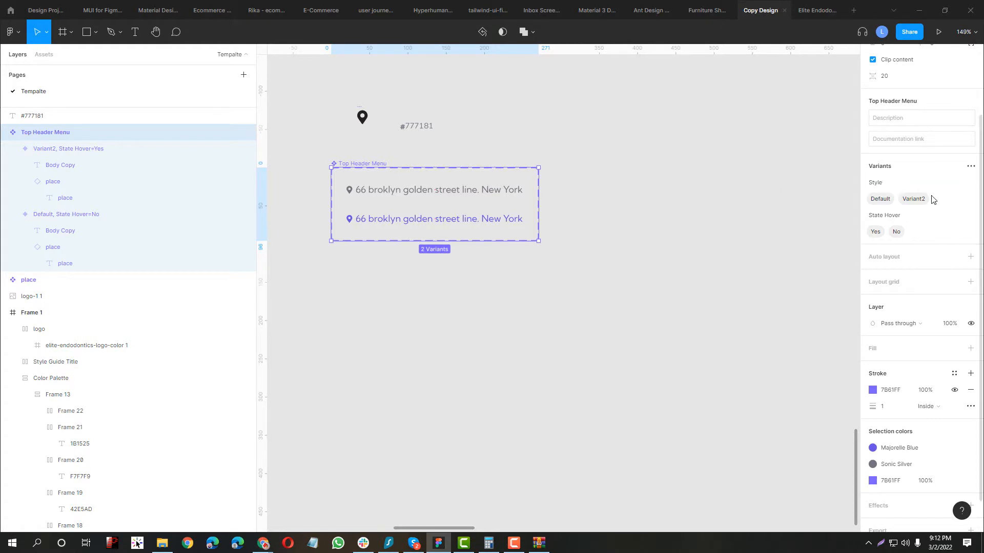
# - Rename the Style property's Default value as Top Header
pyautogui.doubleClick(881, 200)
pyautogui.write('To')
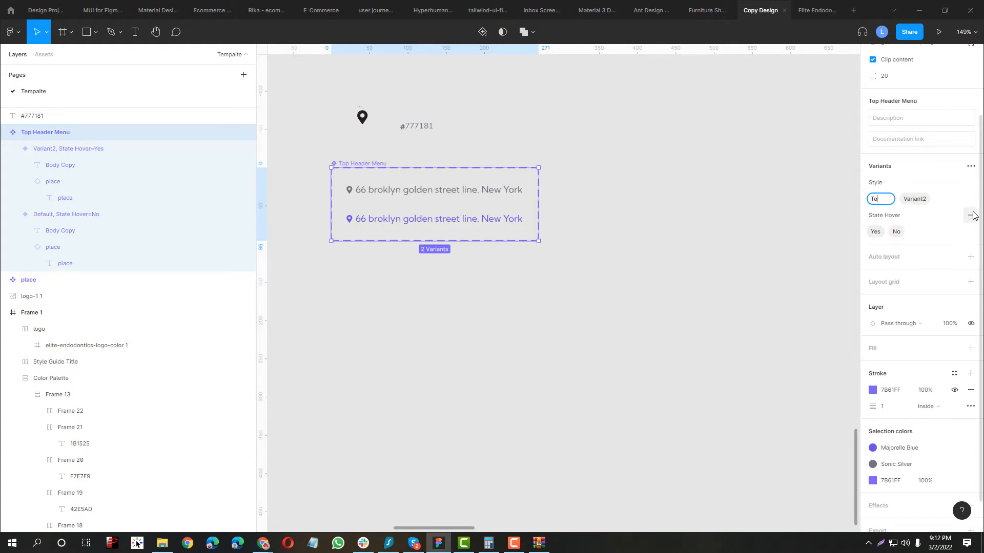
pyautogui.write('p Header')
pyautogui.press('Return')
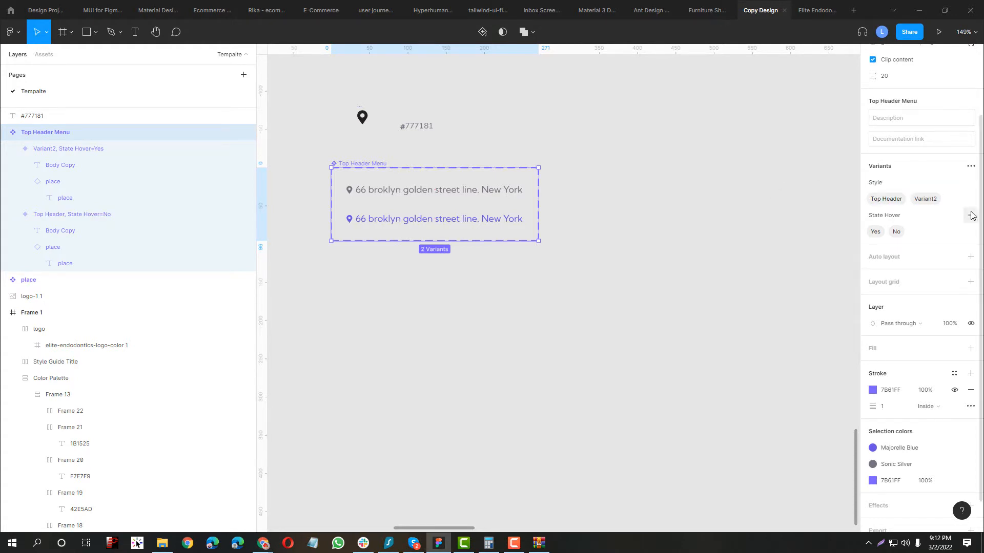
pyautogui.doubleClick(926, 199)
pyautogui.write('T')
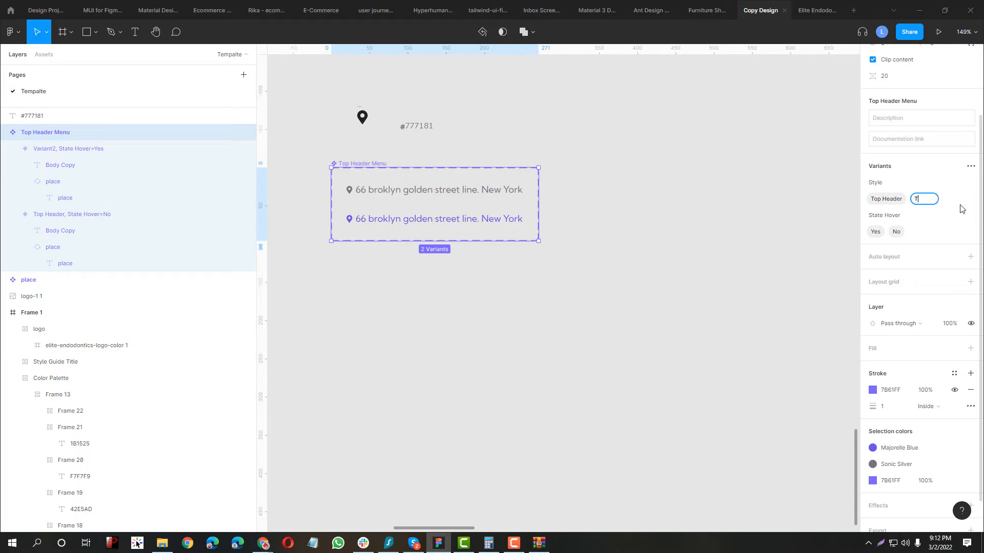
pyautogui.write('ho')
pyautogui.press('Escape')
# - Set the hover variant's Style property to the existing value Top Header
pyautogui.click(358, 215)
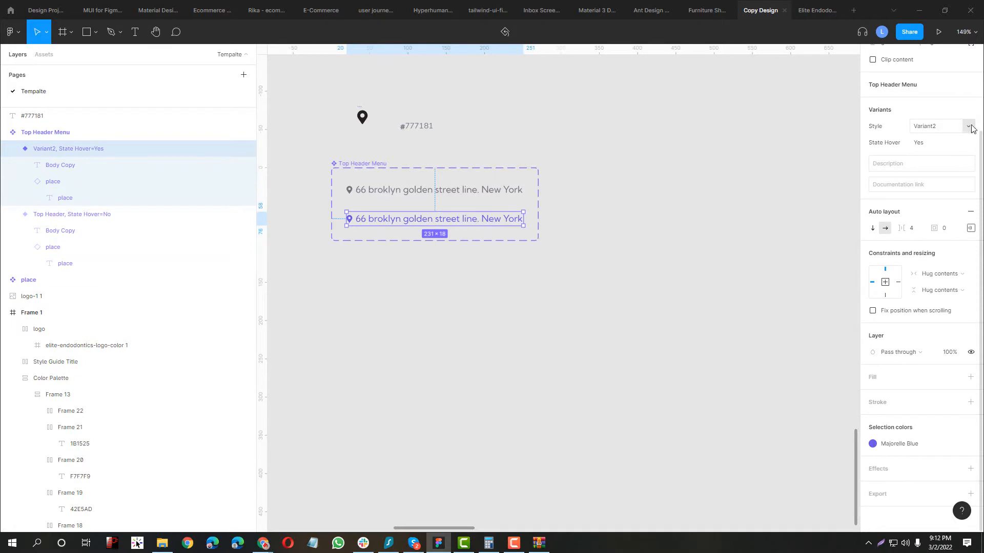
pyautogui.click(972, 129)
pyautogui.click(937, 110)
pyautogui.click(430, 207)
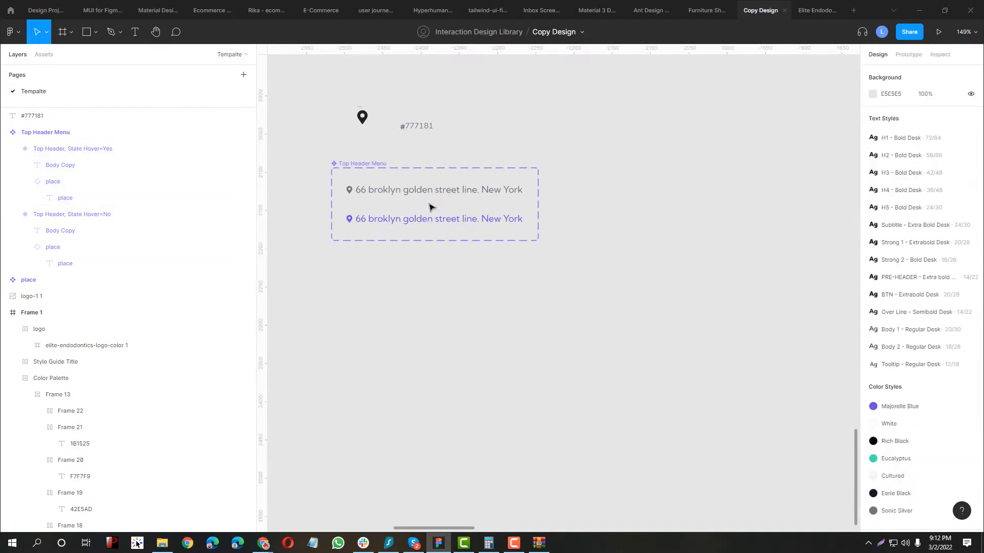
# - Extend the Top Header Menu component set downward to a height of 275
pyautogui.click(374, 163)
pyautogui.moveTo(388, 241); pyautogui.dragTo(389, 377)
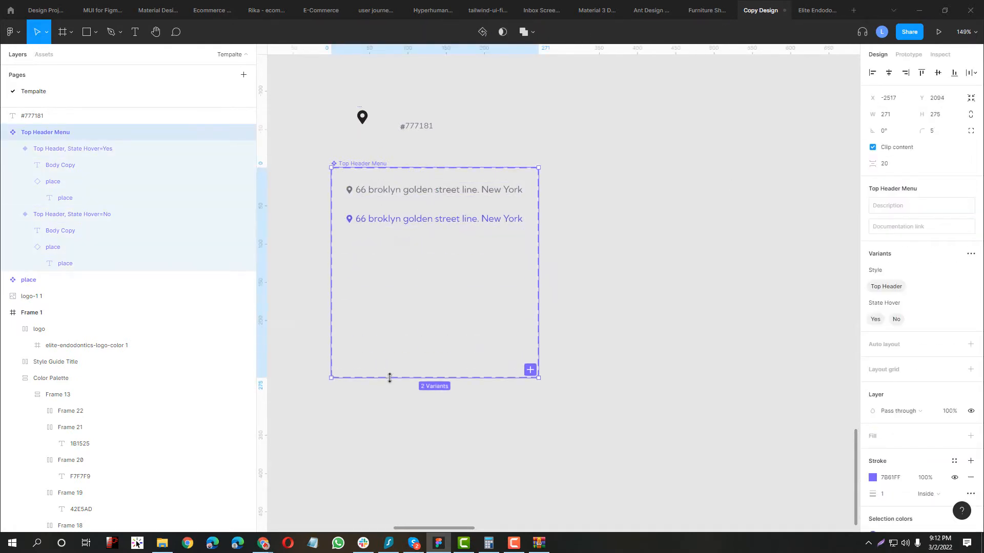
pyautogui.click(389, 187)
pyautogui.click(382, 218)
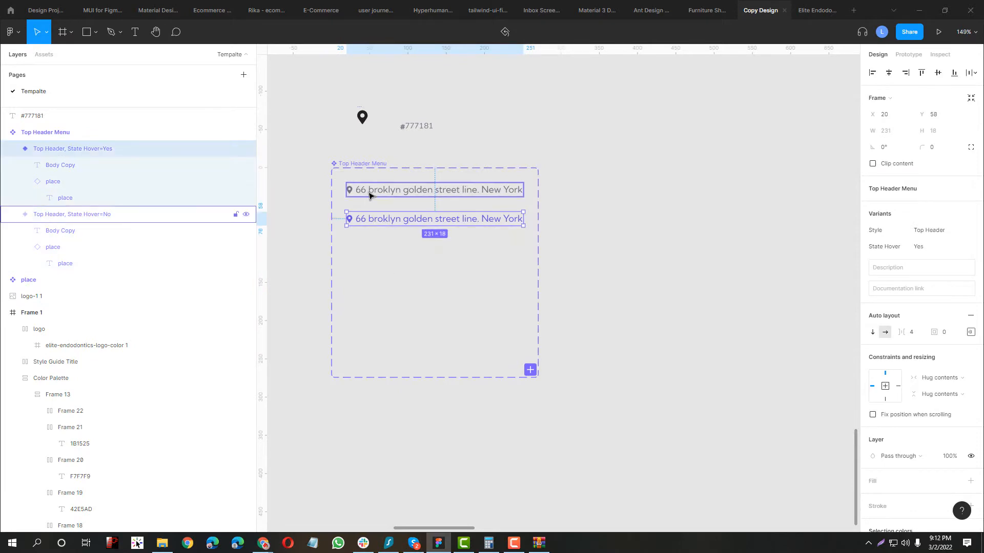
# - Using the notech page's top bar in the browser as reference, duplicate the gray and purple address variants below the originals in Top Header Menu
pyautogui.hotkey('alt', 'Tab')
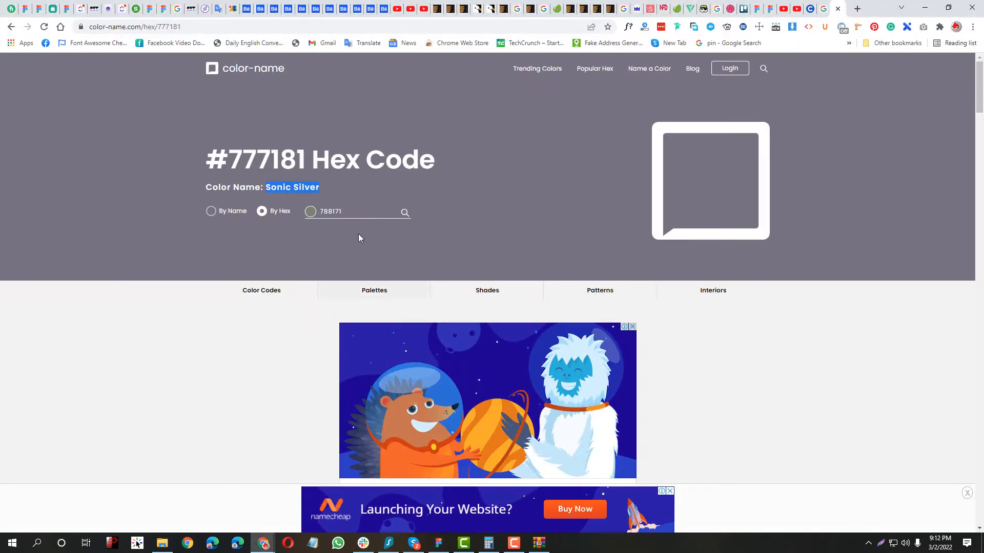
pyautogui.moveTo(264, 543)
pyautogui.click(207, 494)
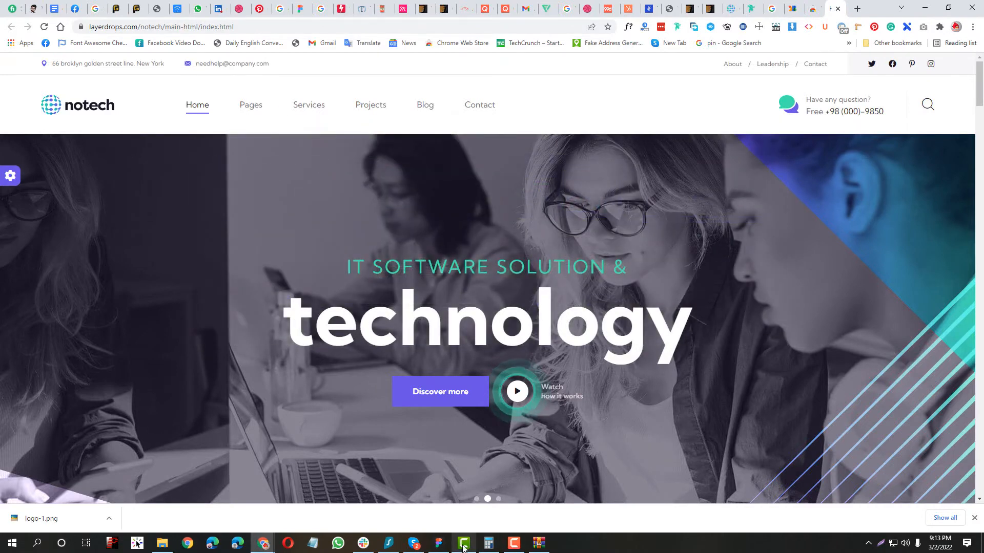
pyautogui.click(440, 544)
pyautogui.click(404, 189)
pyautogui.keyDown('shift'); pyautogui.click(393, 222); pyautogui.keyUp('shift')
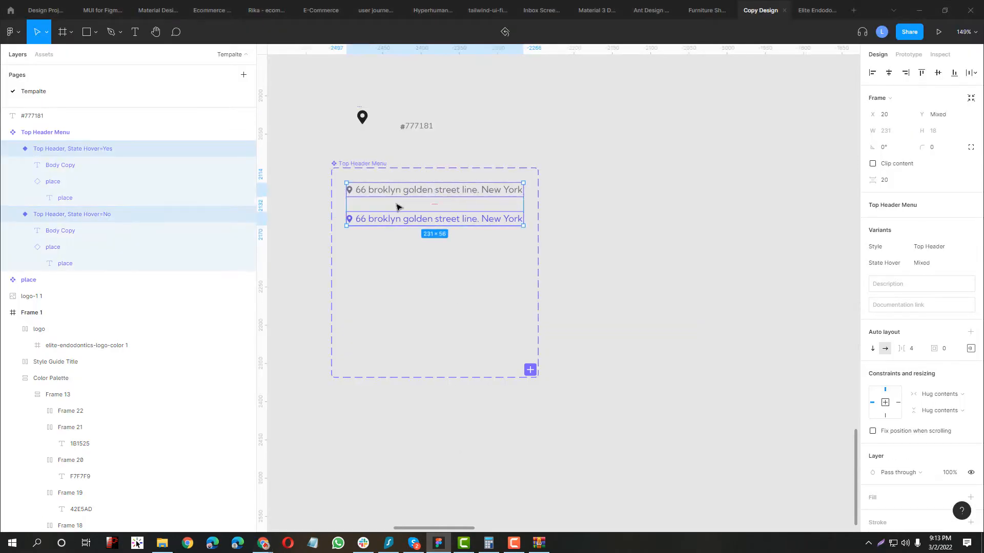
pyautogui.hotkey('ctrl', 'd')
# - Hide the place icon in both duplicated variants
pyautogui.click(398, 256)
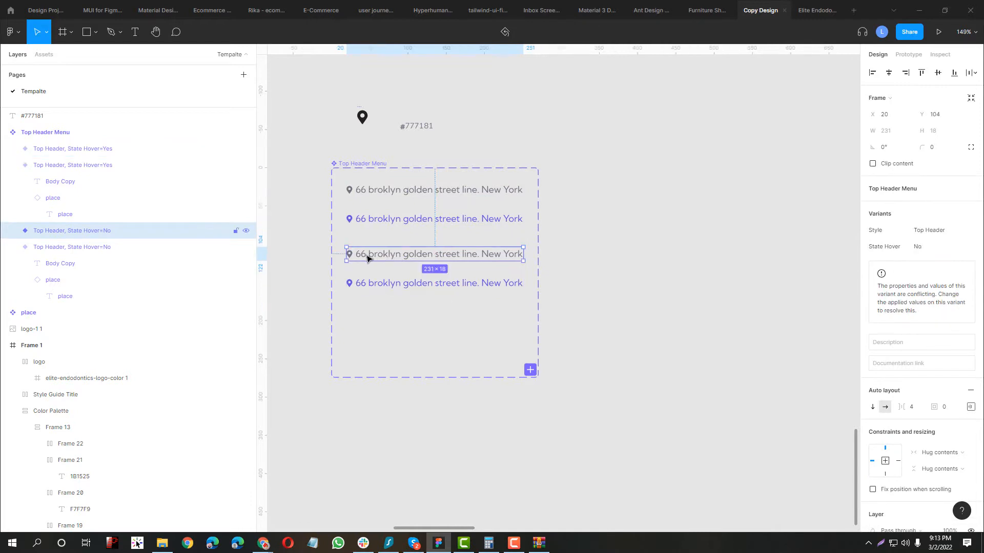
pyautogui.click(349, 254)
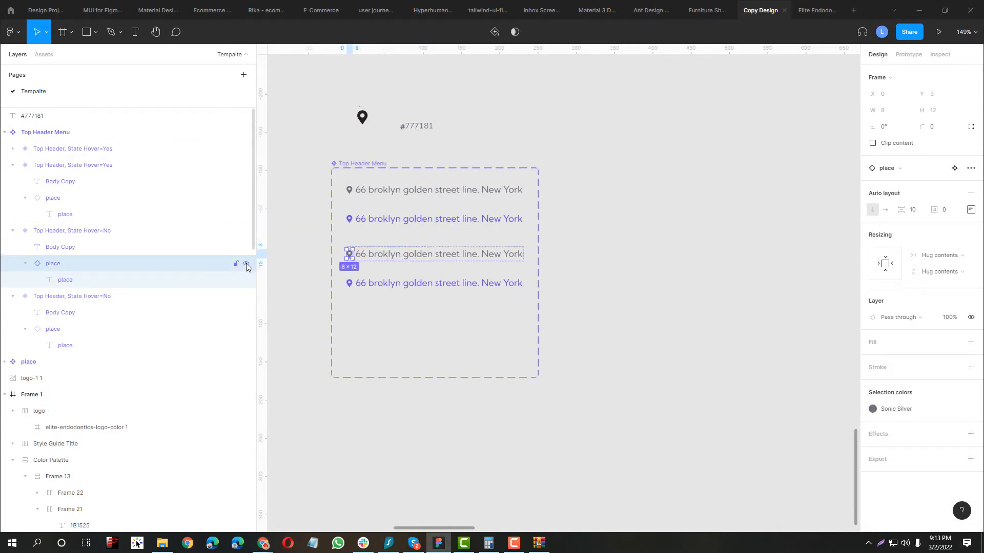
pyautogui.click(246, 265)
pyautogui.click(352, 286)
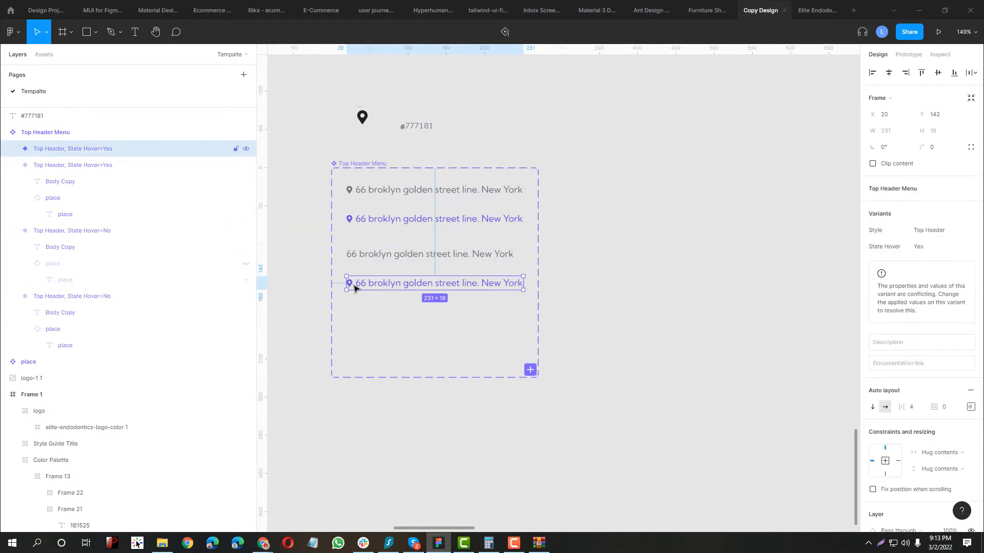
pyautogui.click(353, 286)
pyautogui.click(246, 181)
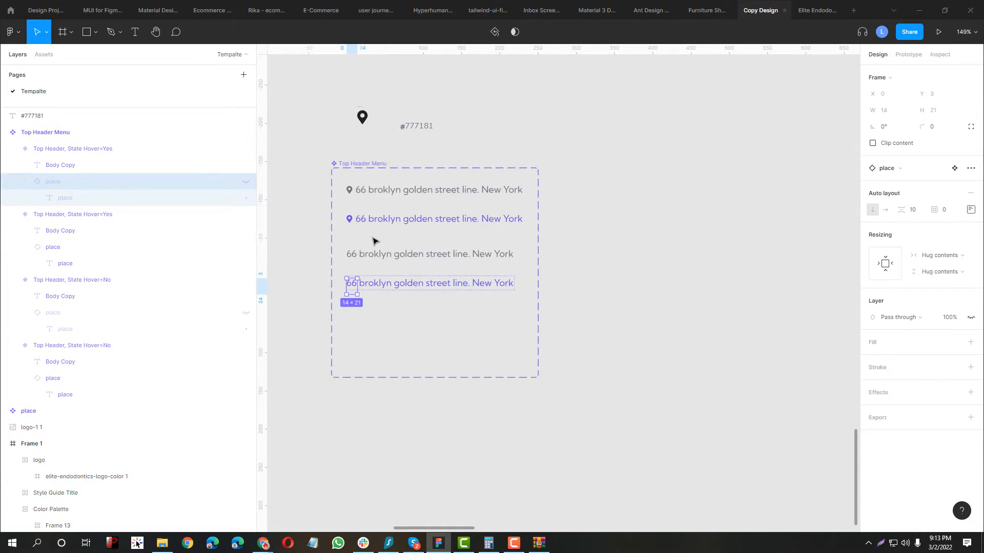
# - Check the notech page's header links in the browser and replace the gray duplicate's address text with Menu Item
pyautogui.click(382, 253)
pyautogui.moveTo(268, 547)
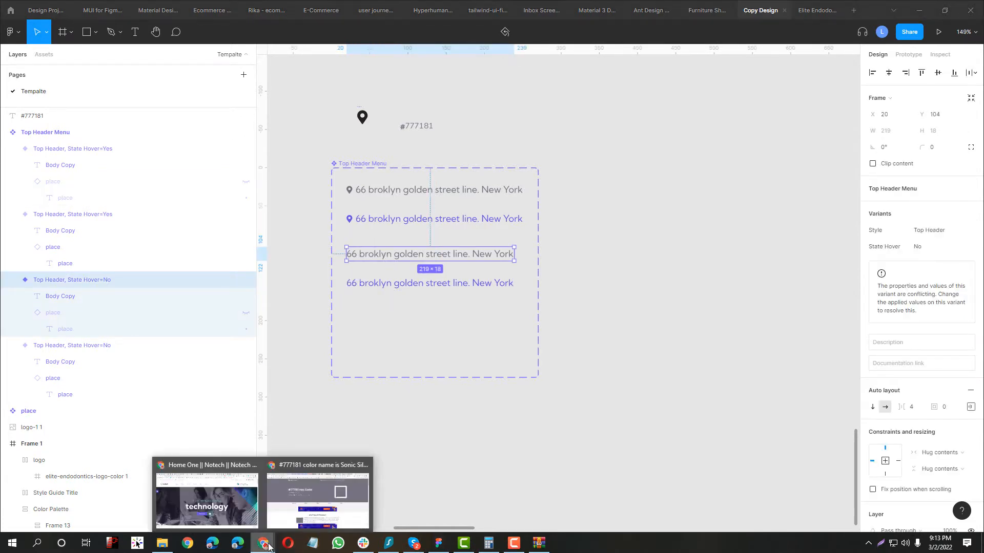
pyautogui.click(311, 501)
pyautogui.click(207, 496)
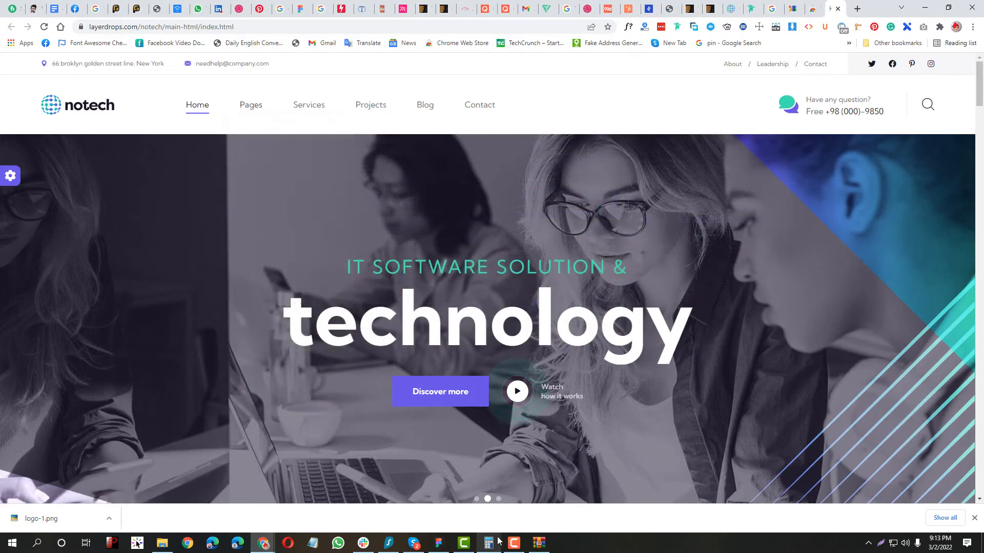
pyautogui.click(439, 542)
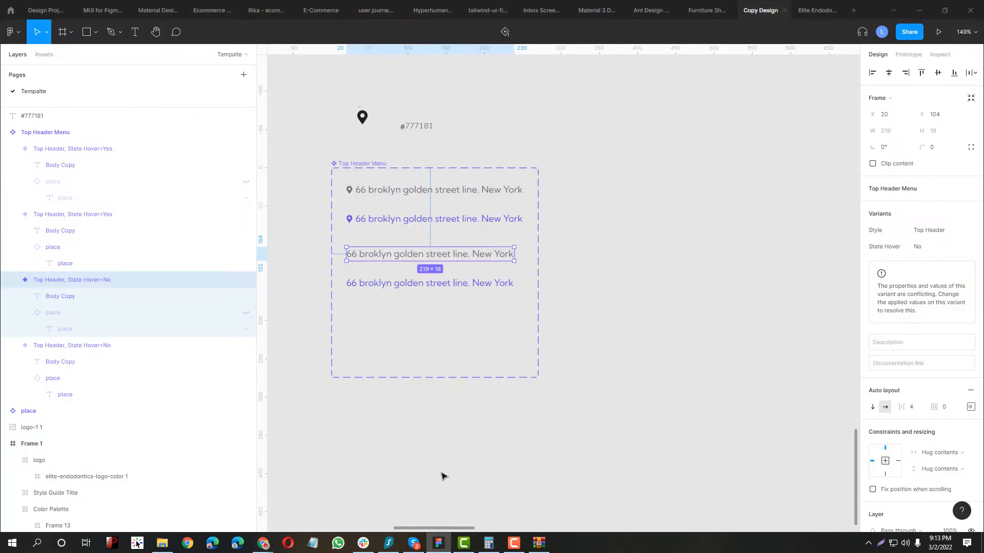
pyautogui.doubleClick(391, 260)
pyautogui.doubleClick(397, 256)
pyautogui.write('M')
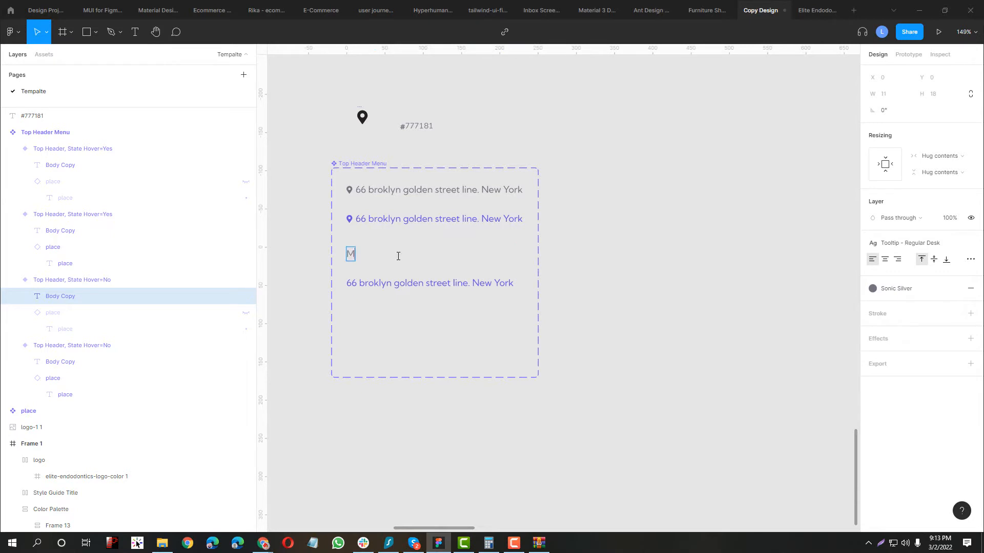
pyautogui.write('enu Item')
pyautogui.press('Return')
pyautogui.press('BackSpace')
pyautogui.press('Escape')
# - Replace the address text in the purple duplicated variant with Menu Item
pyautogui.click(389, 284)
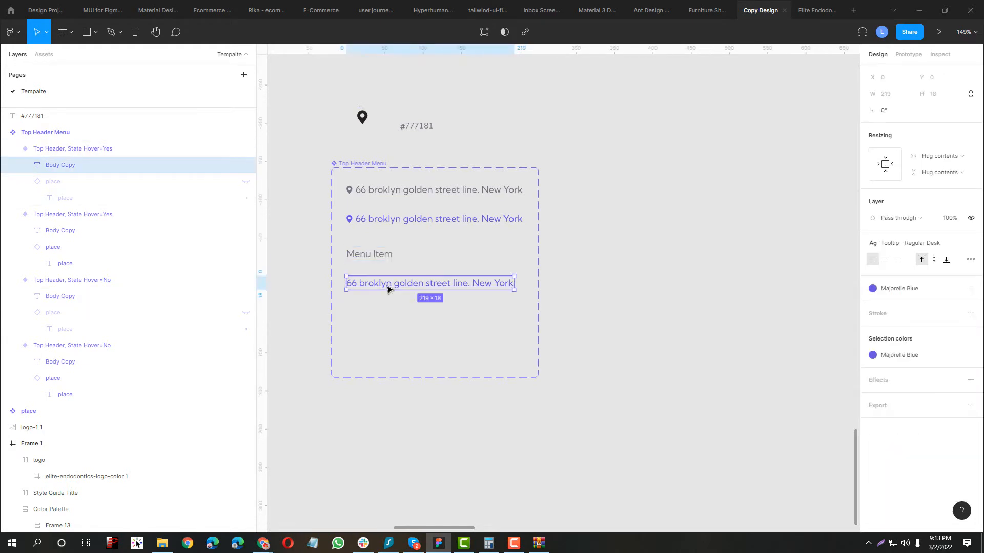
pyautogui.doubleClick(388, 289)
pyautogui.write('M')
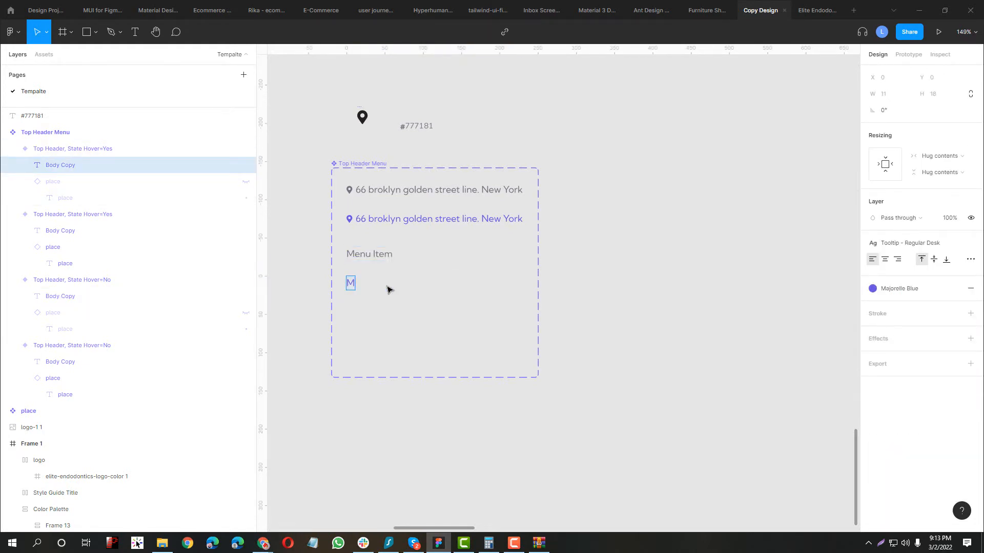
pyautogui.write('enu Item')
pyautogui.press('Return')
pyautogui.press('BackSpace')
pyautogui.press('Escape')
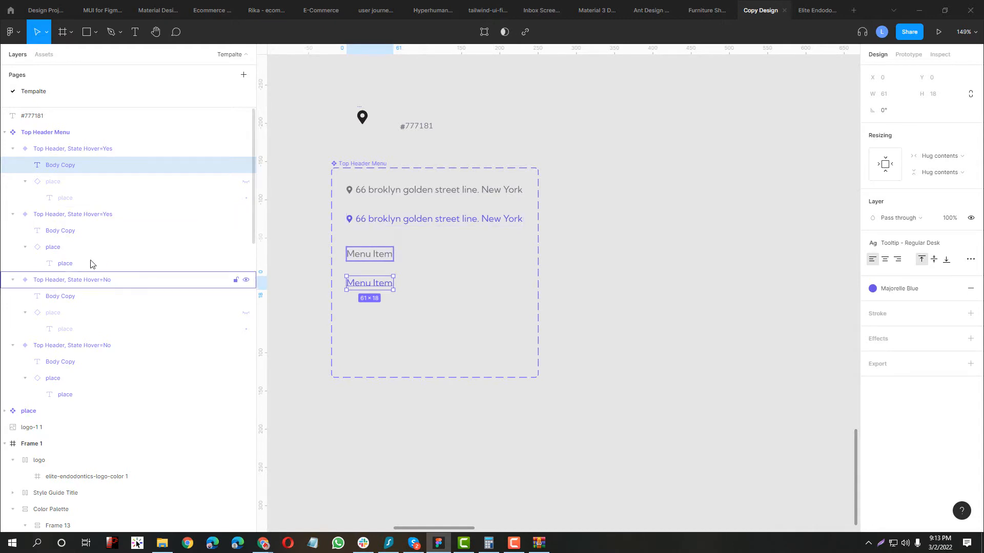
# - Try to find a rename command for the four Body Copy text layers in the Top Header Menu variants
pyautogui.click(63, 265)
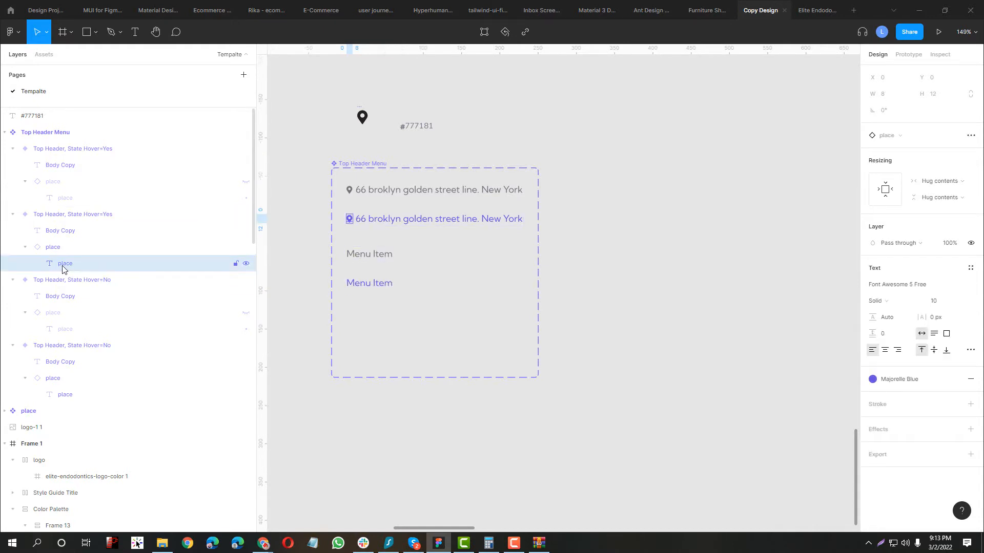
pyautogui.doubleClick(62, 264)
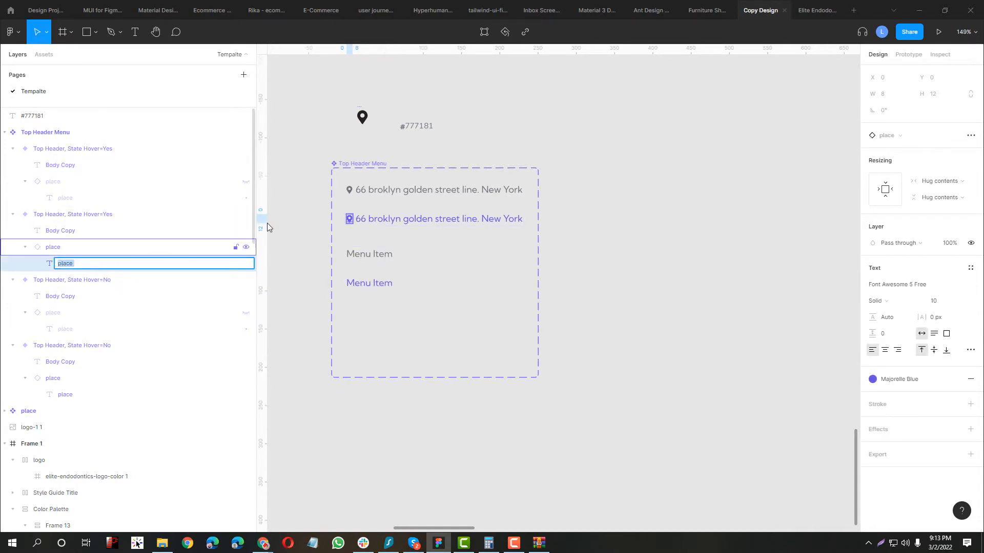
pyautogui.click(372, 193)
pyautogui.keyDown('shift'); pyautogui.click(397, 221); pyautogui.keyUp('shift')
pyautogui.keyDown('shift'); pyautogui.click(369, 254); pyautogui.keyUp('shift')
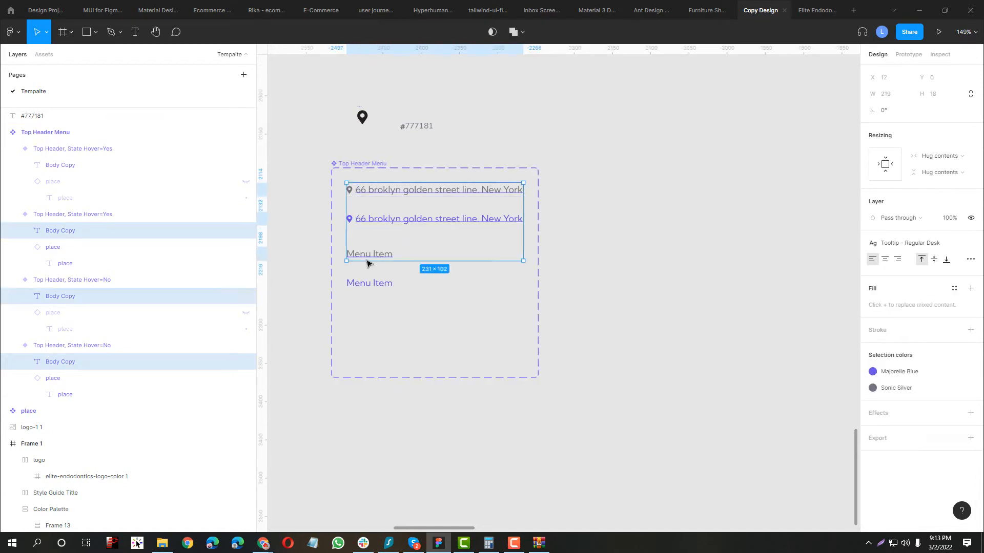
pyautogui.keyDown('shift'); pyautogui.click(368, 283); pyautogui.keyUp('shift')
pyautogui.hotkey('ctrl', '/')
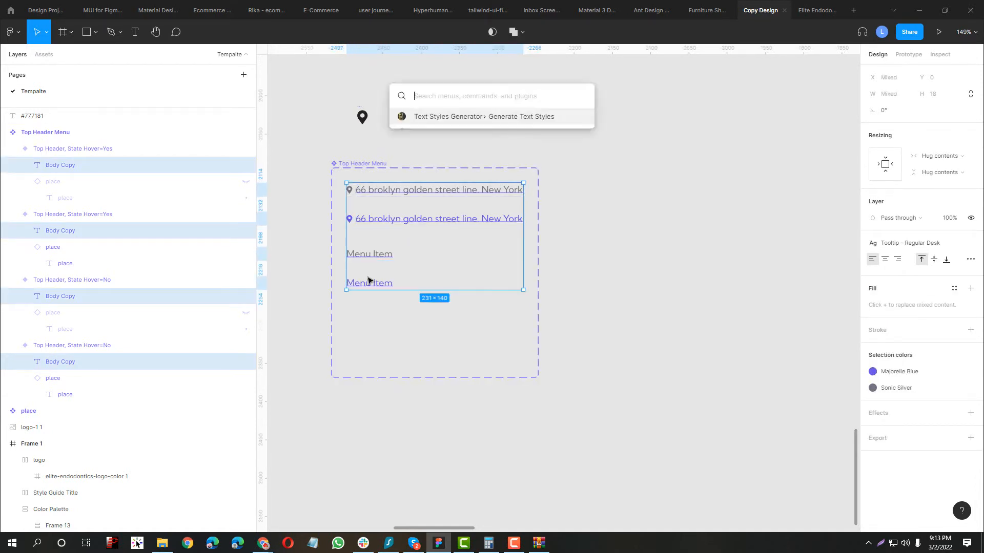
pyautogui.write('rename')
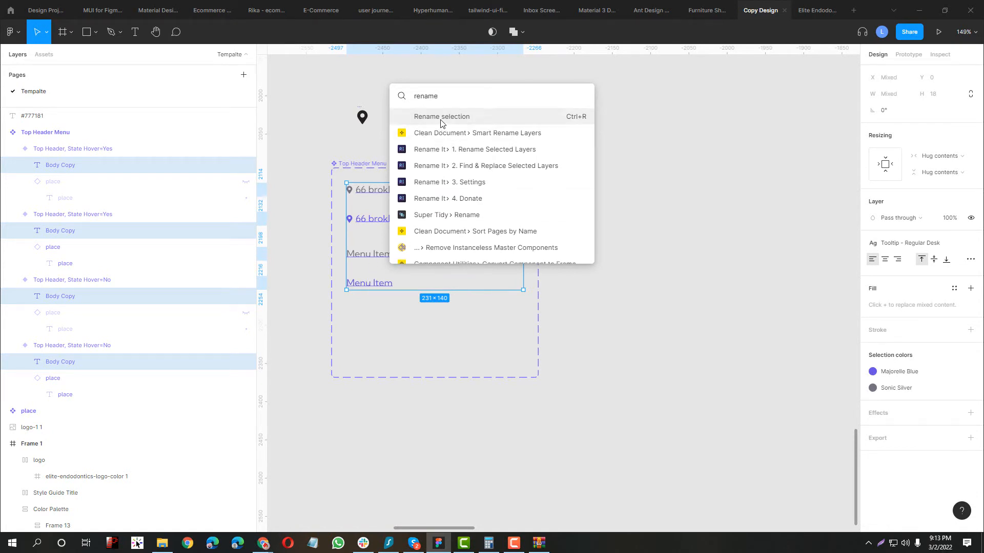
pyautogui.click(361, 101)
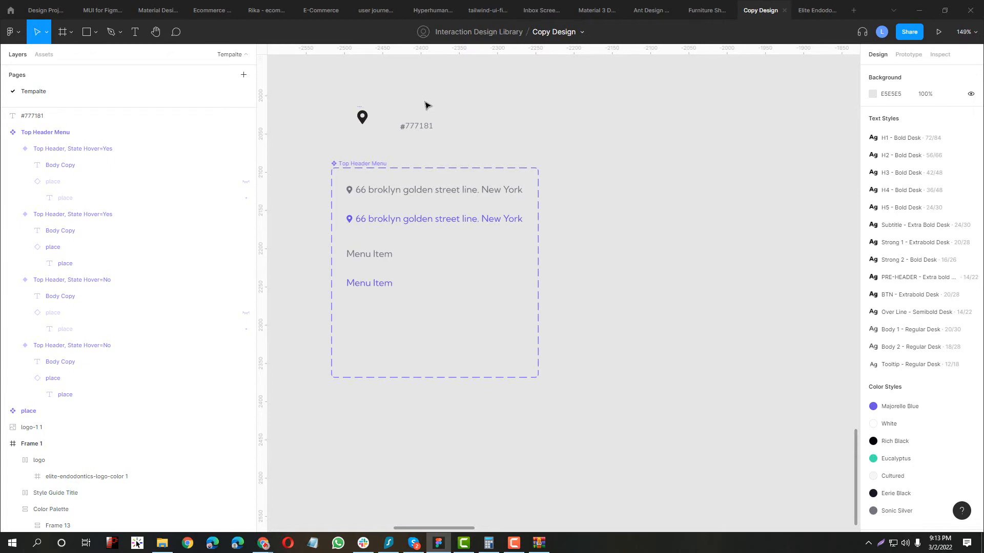
pyautogui.rightClick(425, 102)
pyautogui.click(383, 59)
pyautogui.rightClick(383, 58)
pyautogui.rightClick(542, 117)
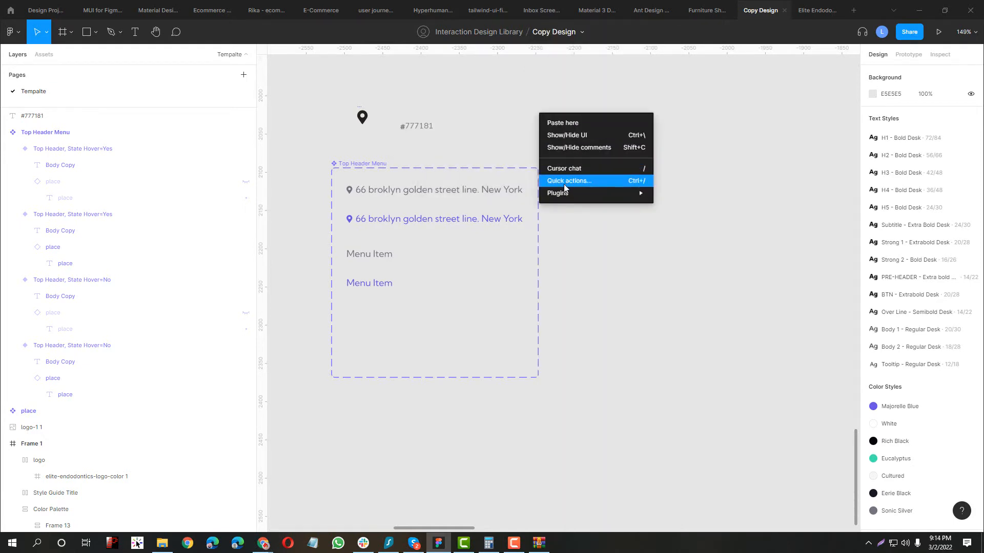
pyautogui.moveTo(560, 200)
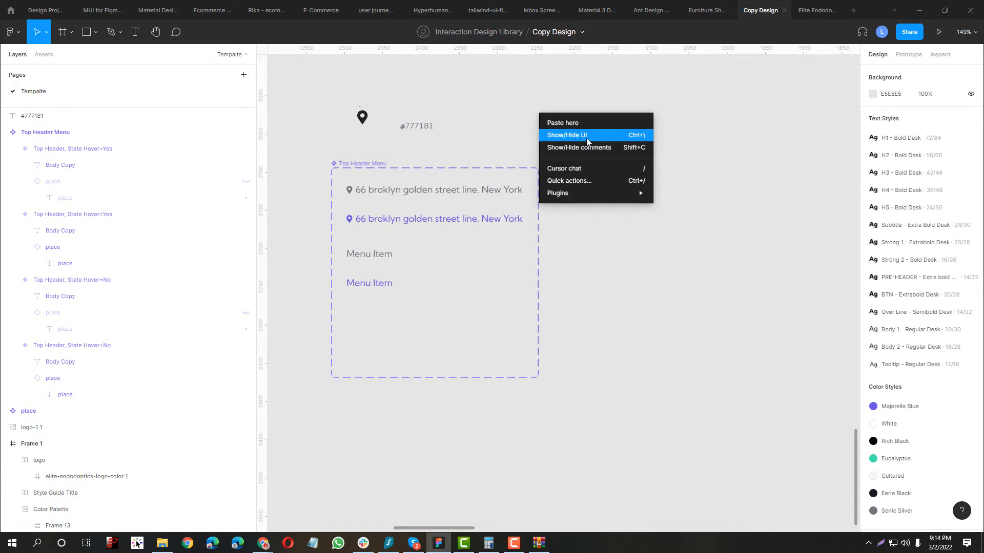
pyautogui.click(586, 137)
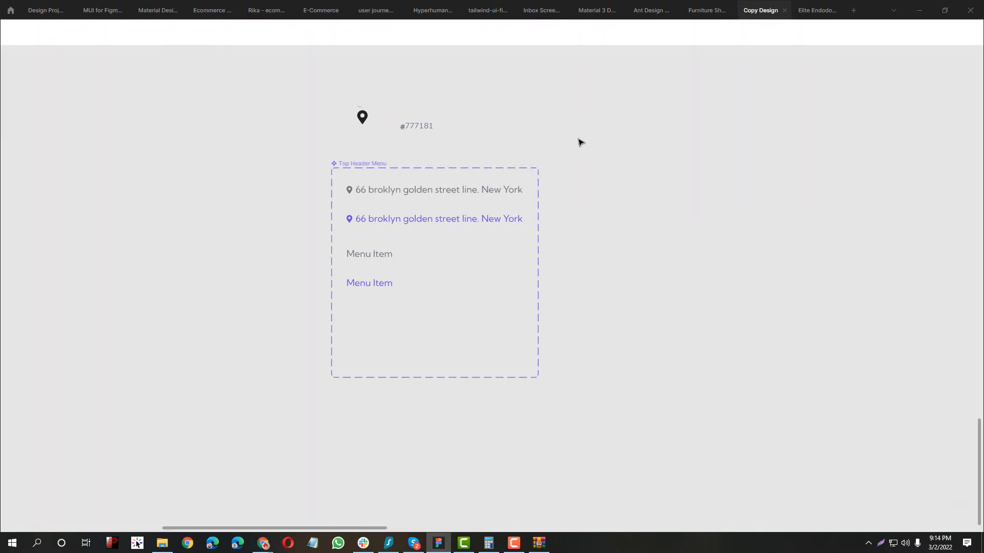
pyautogui.rightClick(577, 137)
pyautogui.click(605, 160)
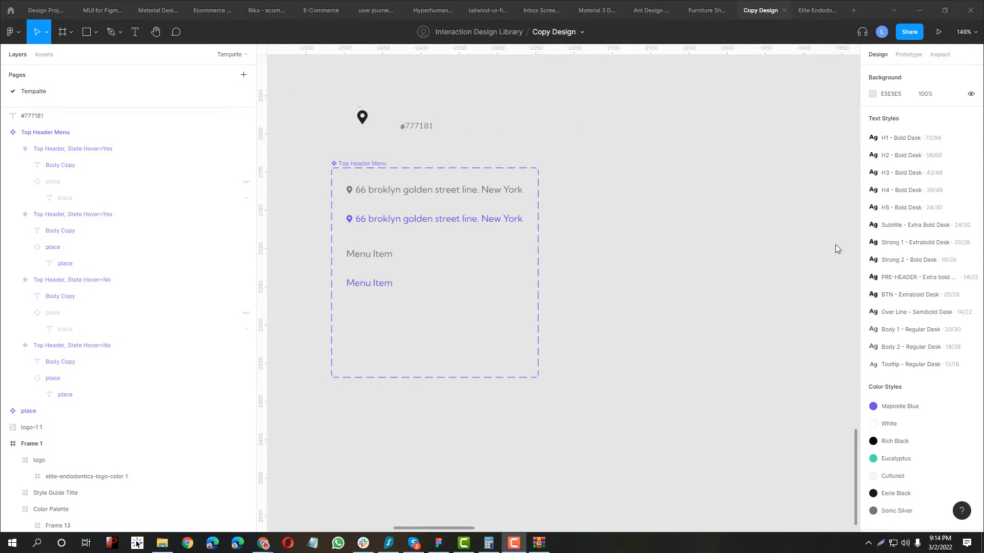
# - Search the quick actions for a rename command with nothing selected on the canvas
pyautogui.rightClick(648, 159)
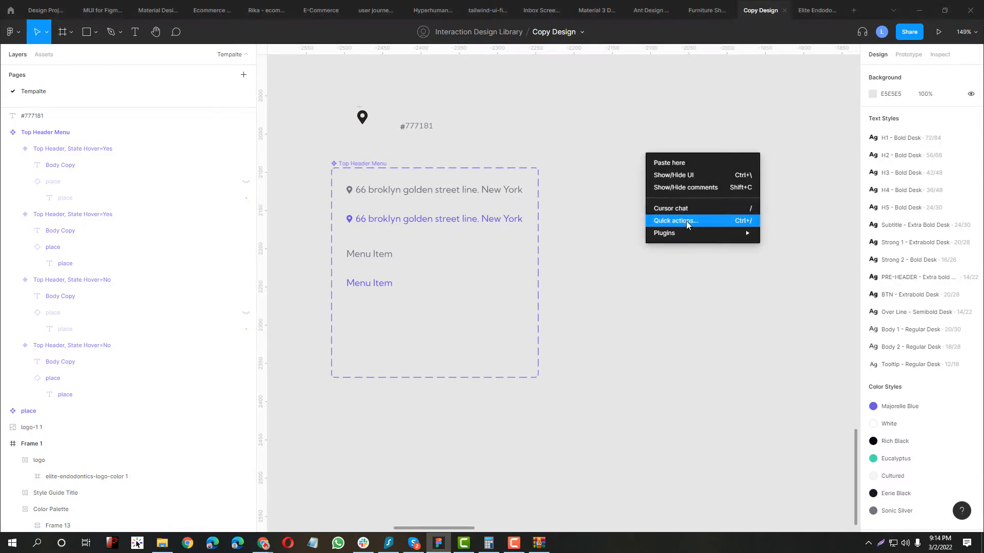
pyautogui.click(752, 223)
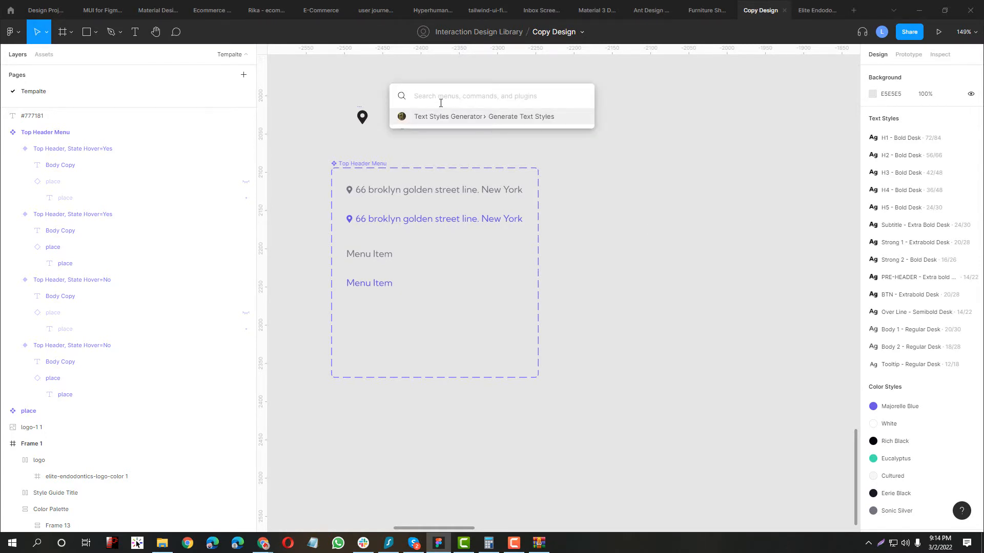
pyautogui.write('n')
pyautogui.press('BackSpace')
pyautogui.write('renmae la')
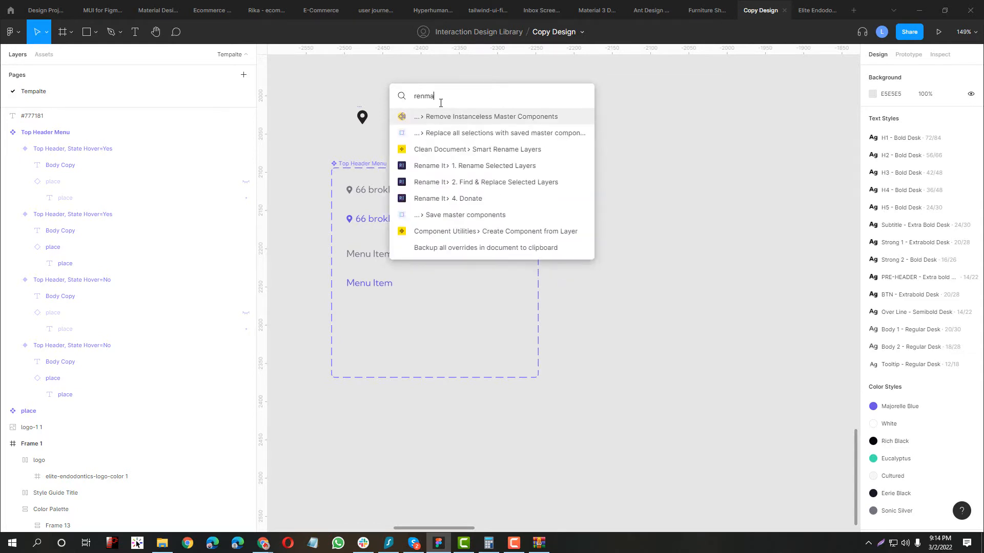
pyautogui.press('BackSpace')
pyautogui.press('BackSpace')
pyautogui.press('BackSpace')
pyautogui.press('BackSpace')
pyautogui.press('BackSpace')
pyautogui.press('BackSpace')
pyautogui.press('BackSpace')
pyautogui.press('BackSpace')
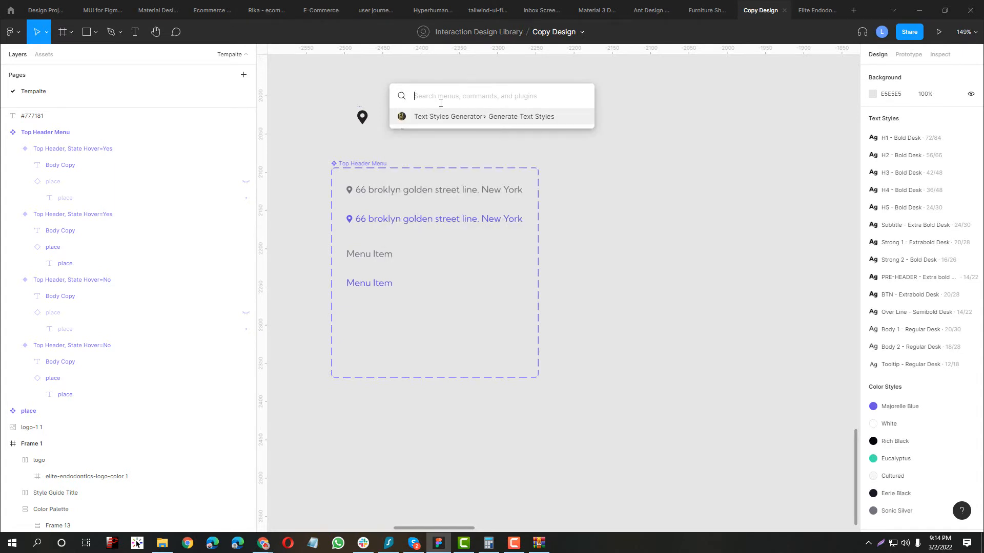
pyautogui.write('rename')
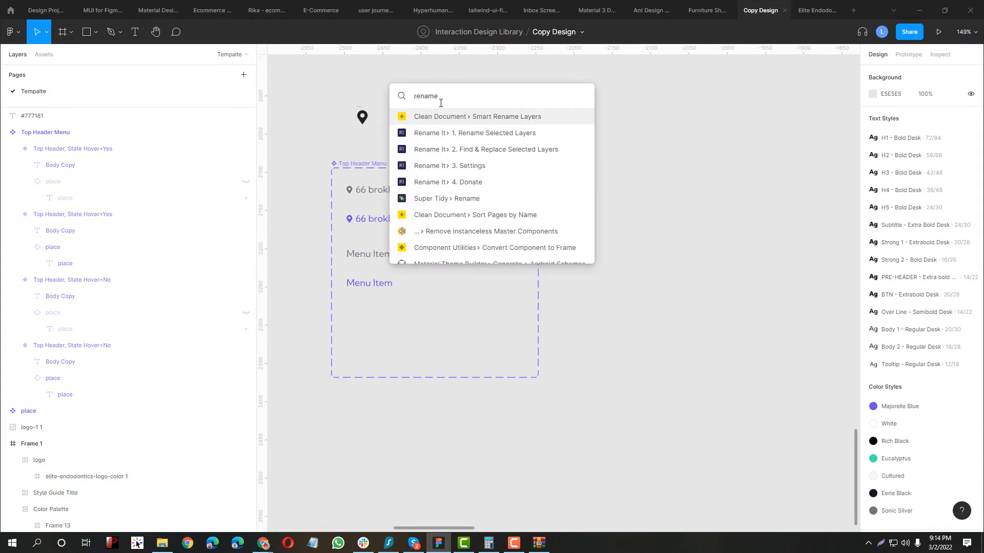
pyautogui.press('BackSpace')
pyautogui.press('BackSpace')
pyautogui.press('BackSpace')
pyautogui.press('BackSpace')
pyautogui.press('BackSpace')
pyautogui.press('BackSpace')
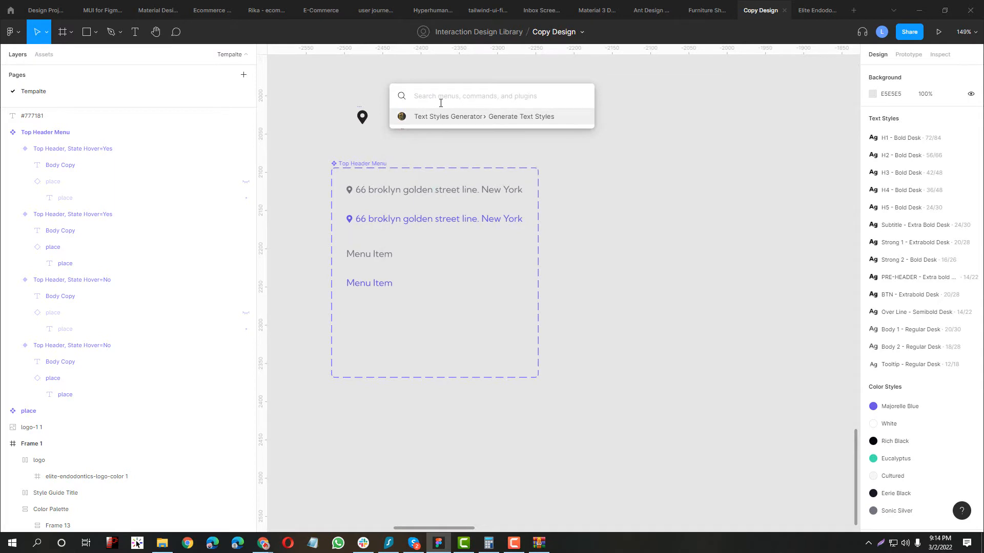
pyautogui.write('rename')
pyautogui.press('BackSpace')
pyautogui.press('BackSpace')
pyautogui.press('BackSpace')
pyautogui.press('BackSpace')
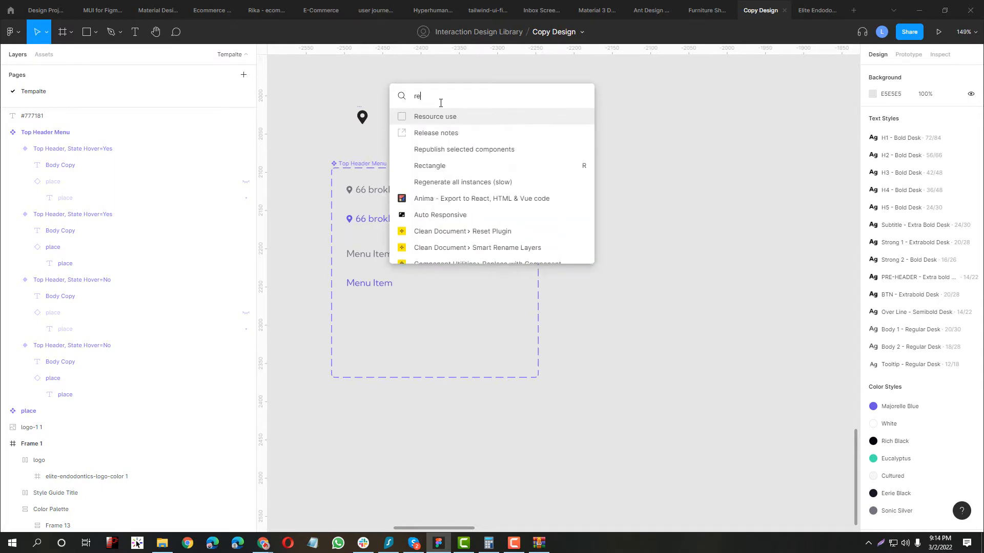
pyautogui.press('BackSpace')
pyautogui.press('BackSpace')
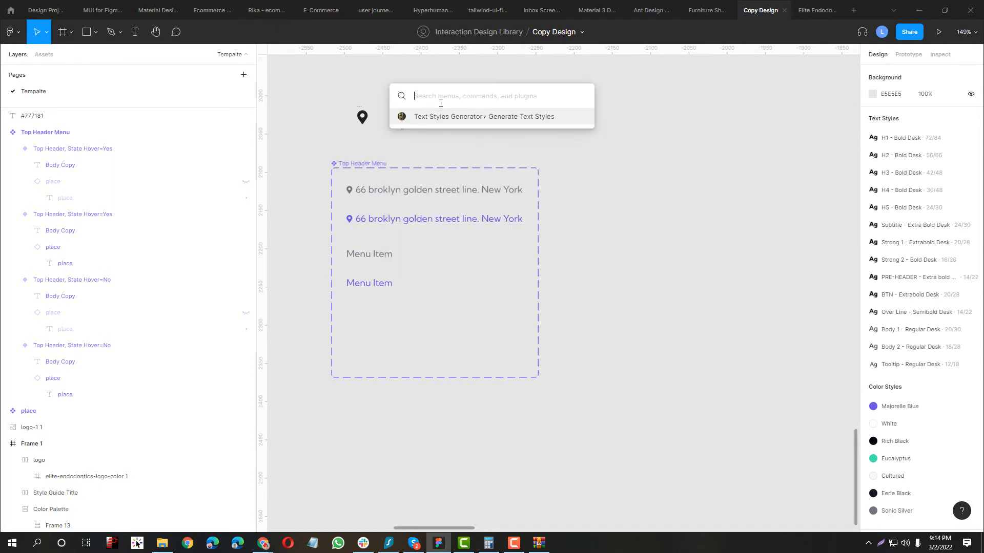
# - Search the quick actions for a layer rename command and clear the query
pyautogui.write('layer ')
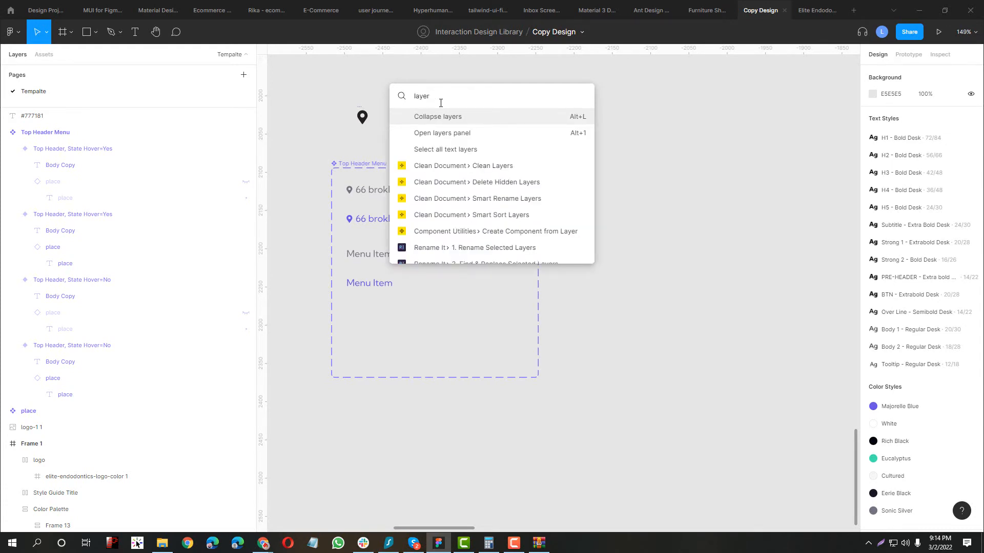
pyautogui.write('renam')
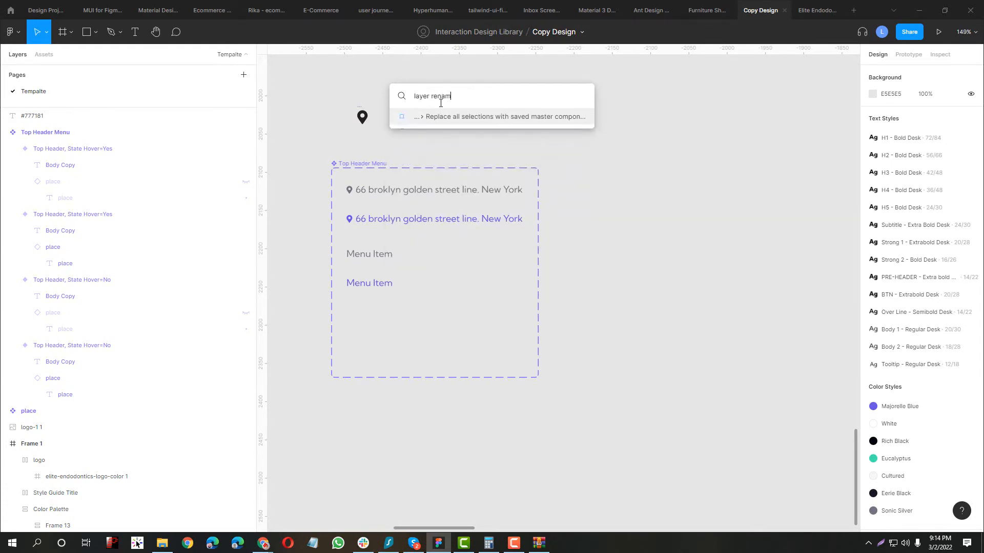
pyautogui.press('BackSpace')
pyautogui.press('BackSpace')
pyautogui.press('BackSpace')
pyautogui.press('BackSpace')
pyautogui.press('BackSpace')
pyautogui.press('BackSpace')
pyautogui.press('BackSpace')
pyautogui.press('BackSpace')
pyautogui.press('BackSpace')
pyautogui.press('BackSpace')
pyautogui.press('BackSpace')
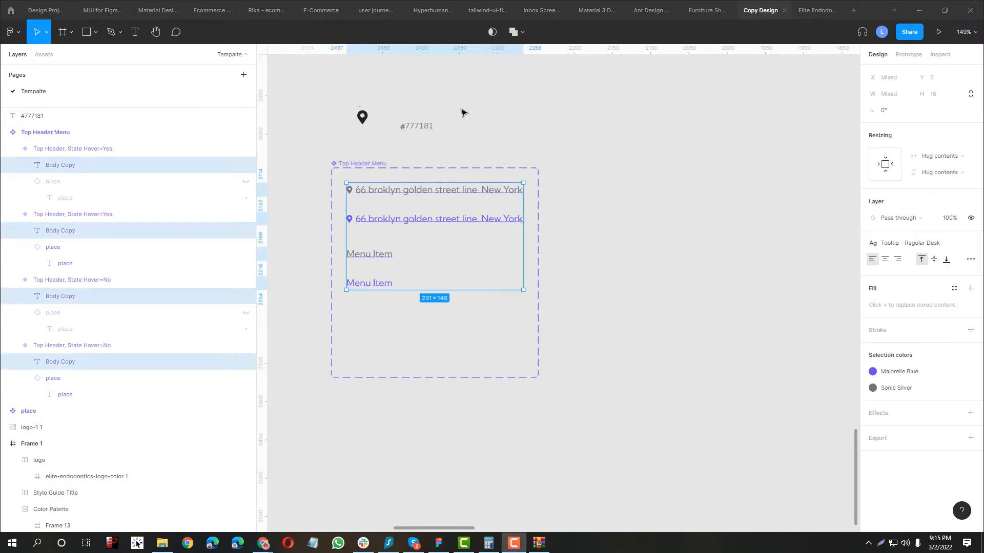
# - Rename the Body Copy layers in all four Top Header Menu variants to "text"
pyautogui.click(462, 110)
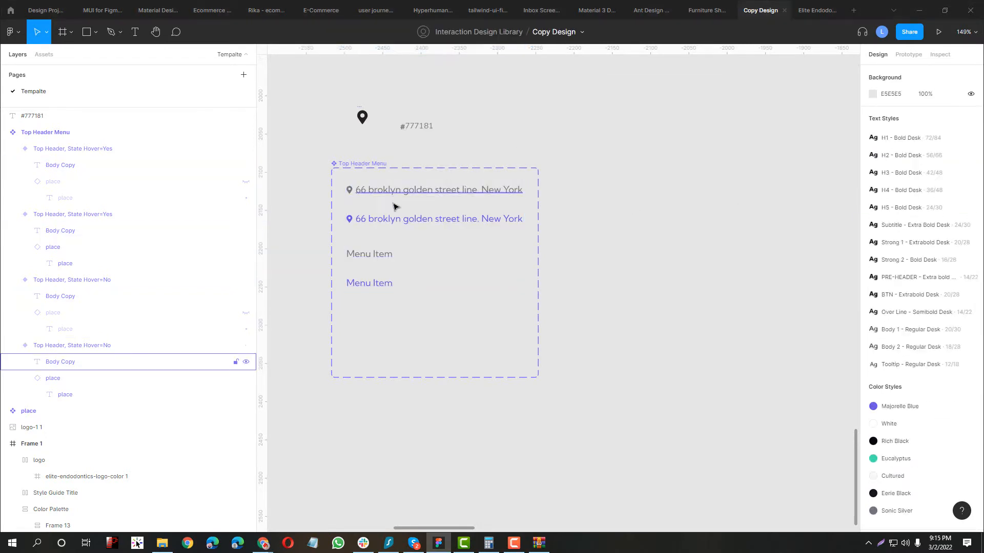
pyautogui.keyDown('ctrl'); pyautogui.click(384, 192); pyautogui.keyUp('ctrl')
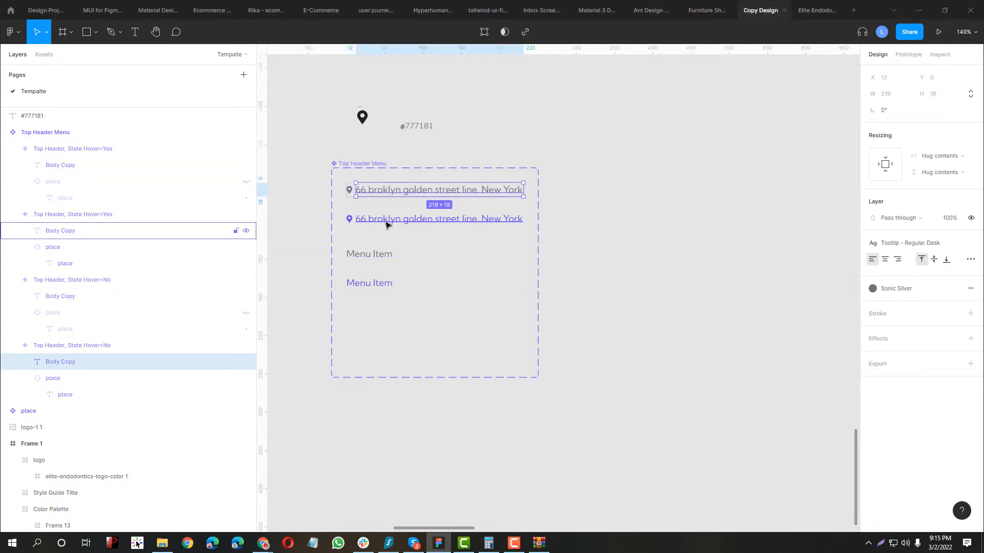
pyautogui.keyDown('ctrl'); pyautogui.keyDown('shift'); pyautogui.click(386, 221); pyautogui.keyUp('shift'); pyautogui.keyUp('ctrl')
pyautogui.keyDown('ctrl'); pyautogui.keyDown('shift'); pyautogui.click(369, 255); pyautogui.keyUp('shift'); pyautogui.keyUp('ctrl')
pyautogui.keyDown('ctrl'); pyautogui.keyDown('shift'); pyautogui.click(374, 283); pyautogui.keyUp('shift'); pyautogui.keyUp('ctrl')
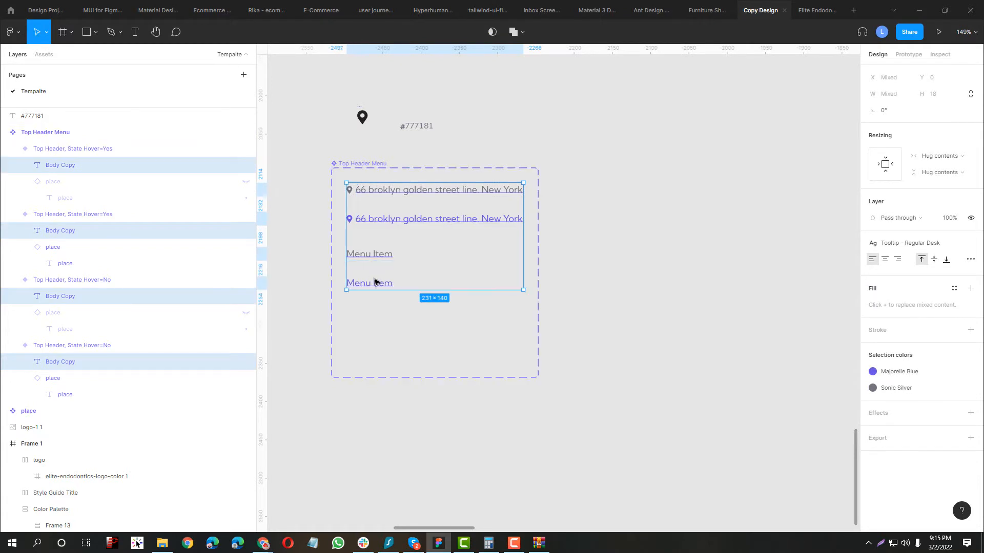
pyautogui.hotkey('ctrl', '/')
pyautogui.write('renam')
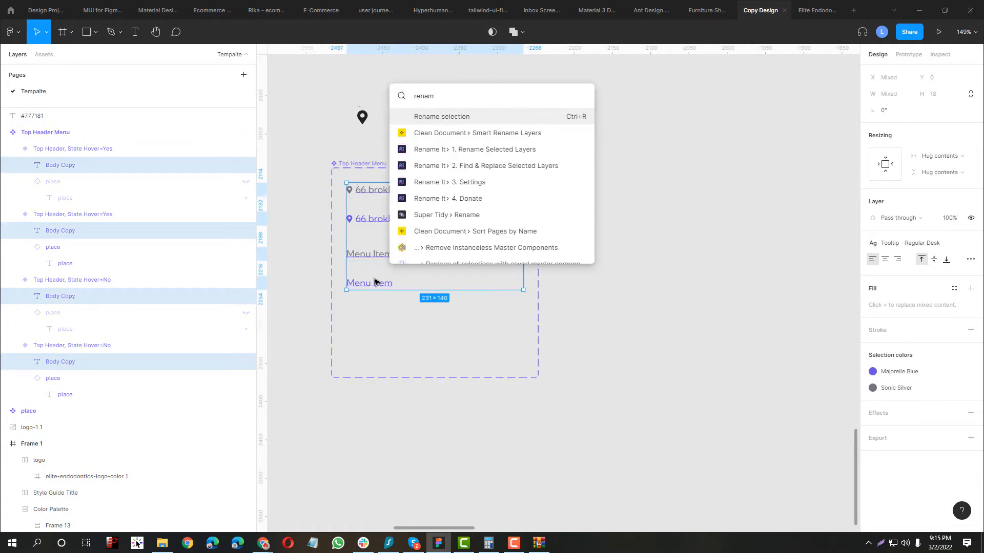
pyautogui.press('Return')
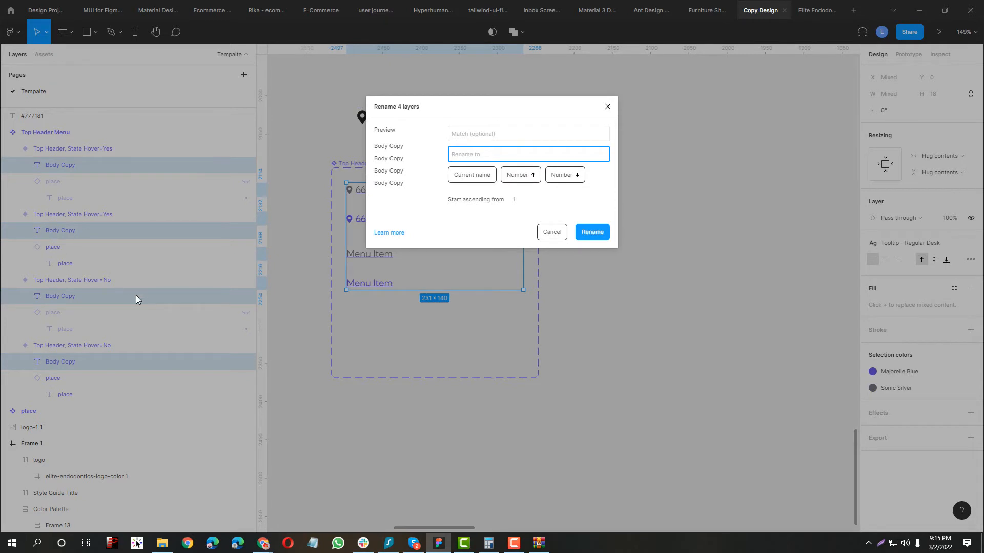
pyautogui.write('text')
pyautogui.press('Return')
pyautogui.click(550, 142)
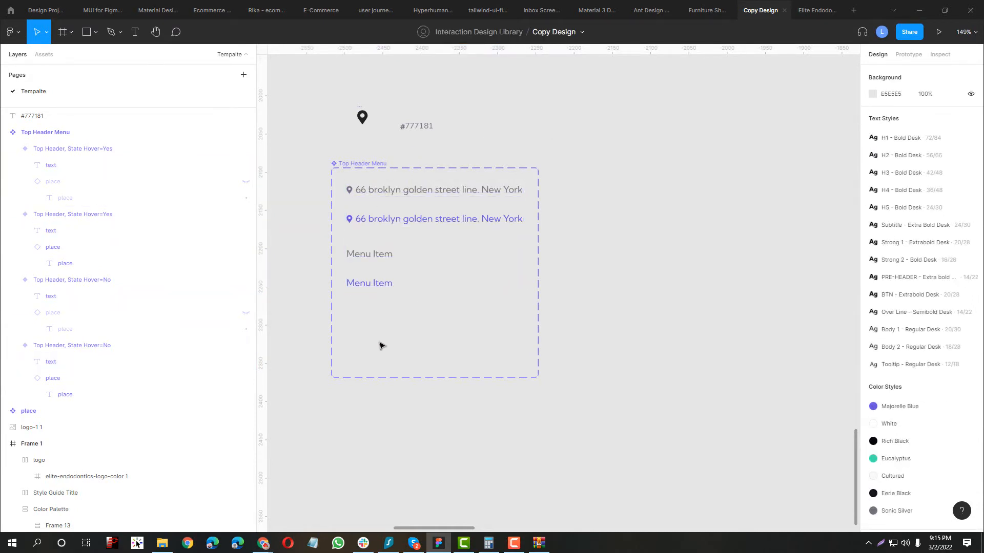
# - Switch to the notech website in Chrome and inspect the font properties of its main navigation links
pyautogui.click(375, 253)
pyautogui.click(367, 280)
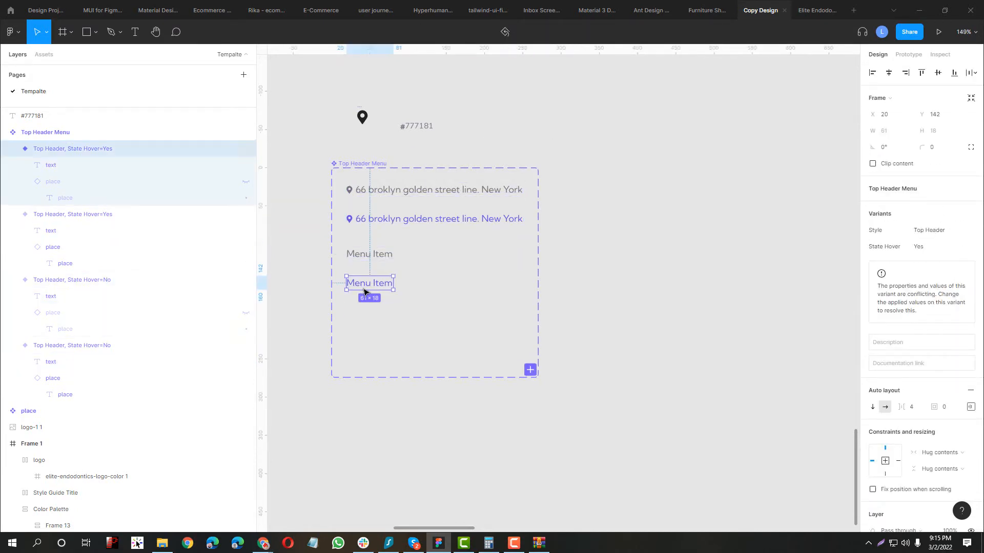
pyautogui.moveTo(262, 541)
pyautogui.click(253, 518)
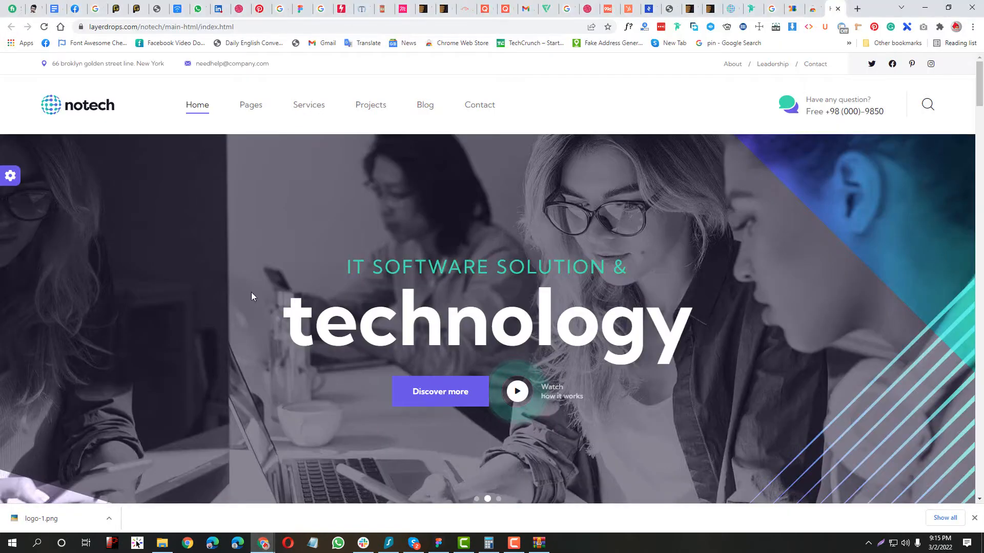
pyautogui.moveTo(195, 111)
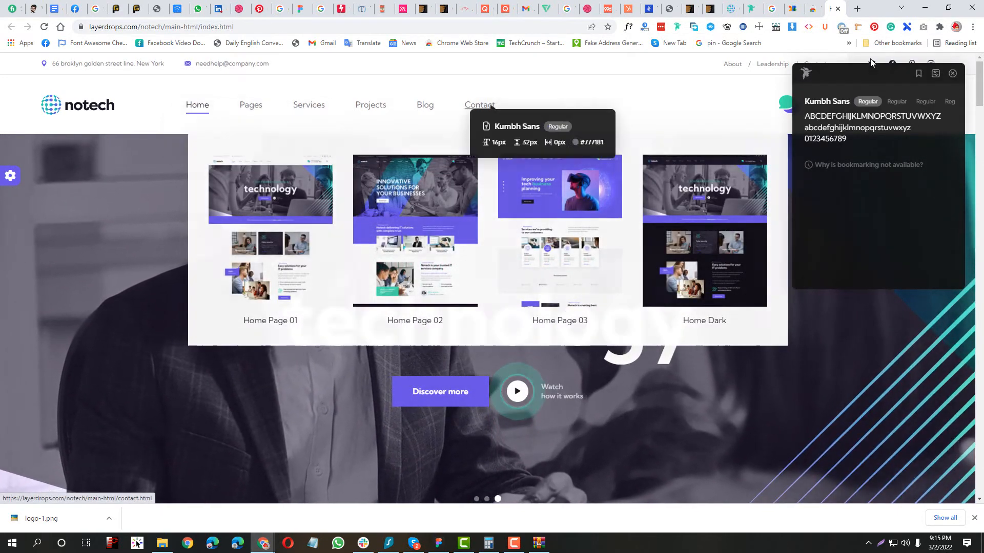
pyautogui.click(952, 73)
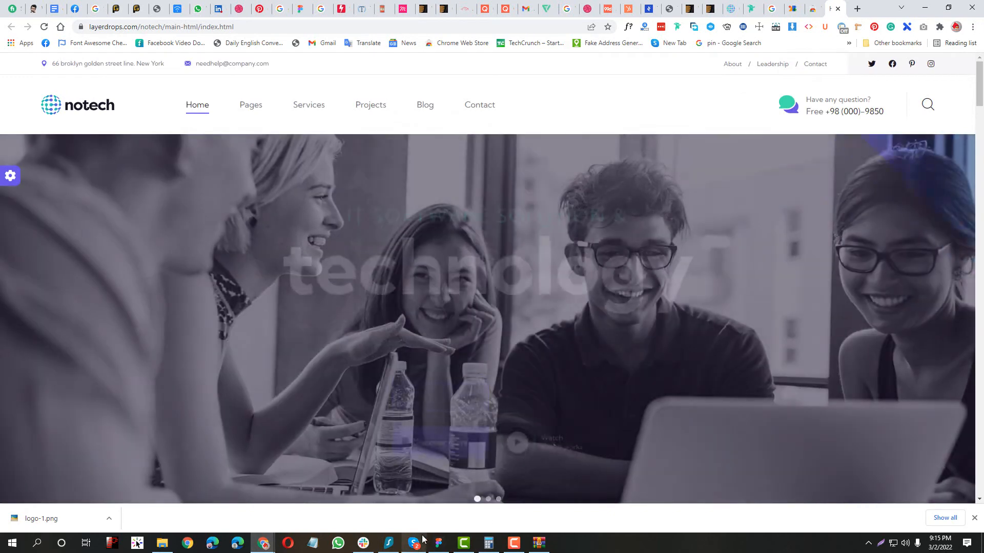
# - Switch back to Figma, select the text layers of both Menu Item variants and browse the available text styles
pyautogui.click(438, 543)
pyautogui.keyDown('shift'); pyautogui.click(370, 258); pyautogui.keyUp('shift')
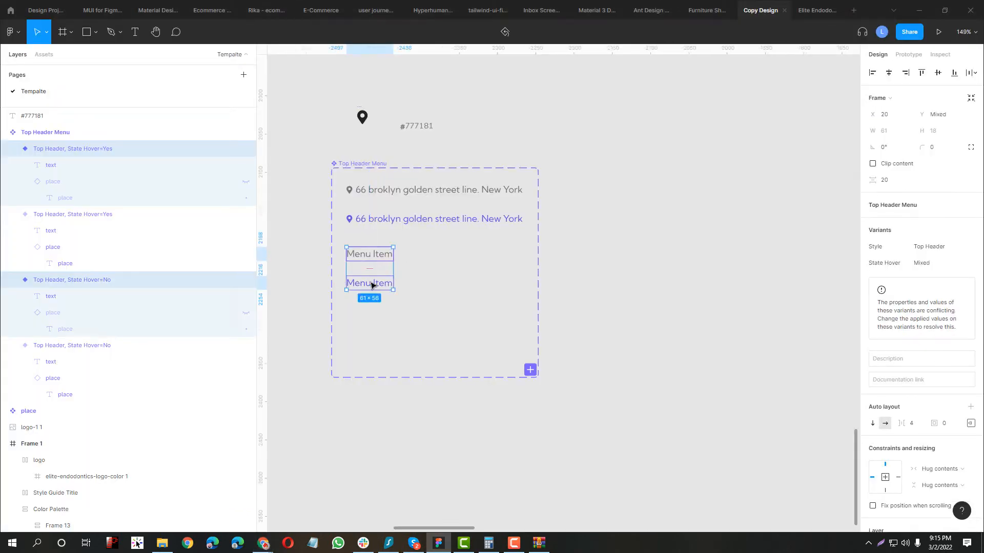
pyautogui.keyDown('ctrl'); pyautogui.click(375, 257); pyautogui.keyUp('ctrl')
pyautogui.keyDown('shift'); pyautogui.click(377, 287); pyautogui.keyUp('shift')
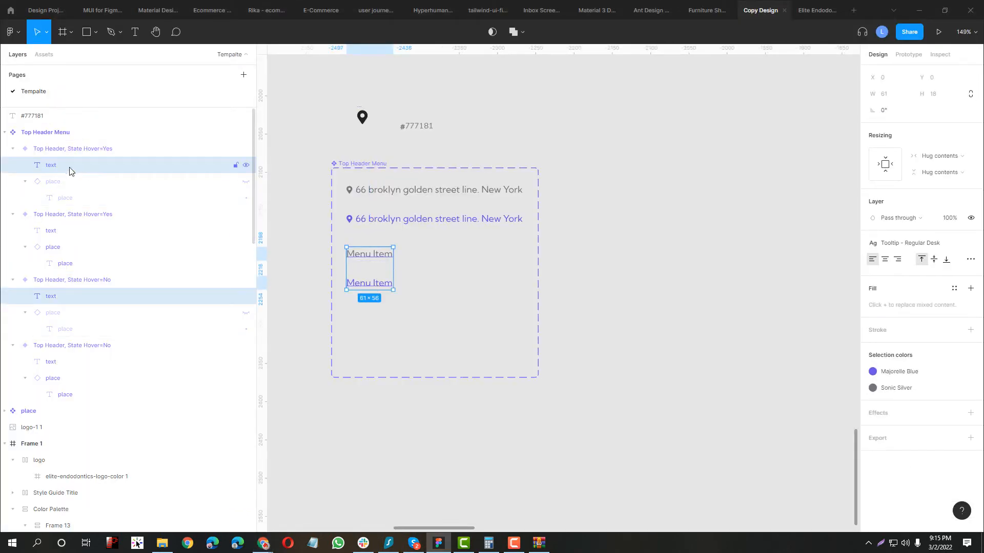
pyautogui.click(910, 249)
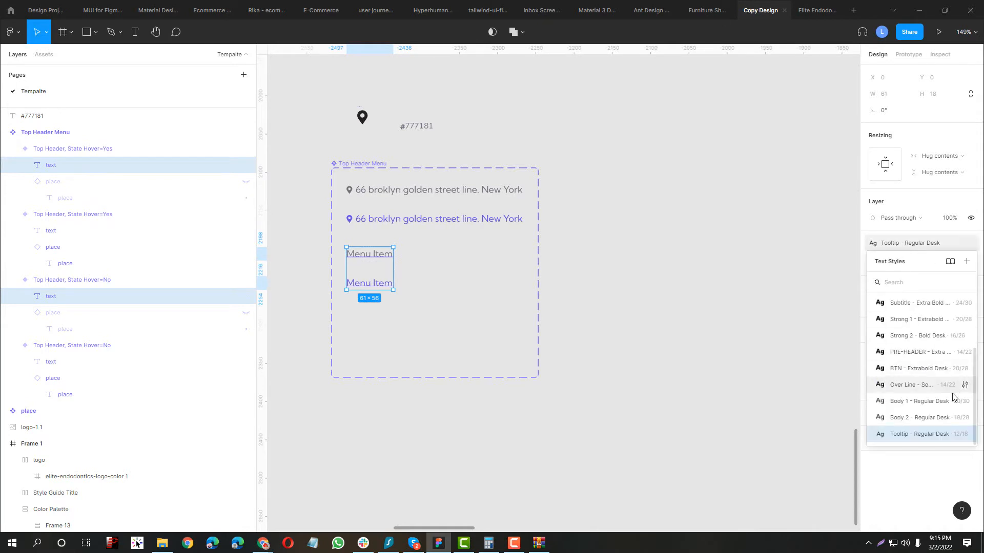
pyautogui.scroll(3, 933, 409)
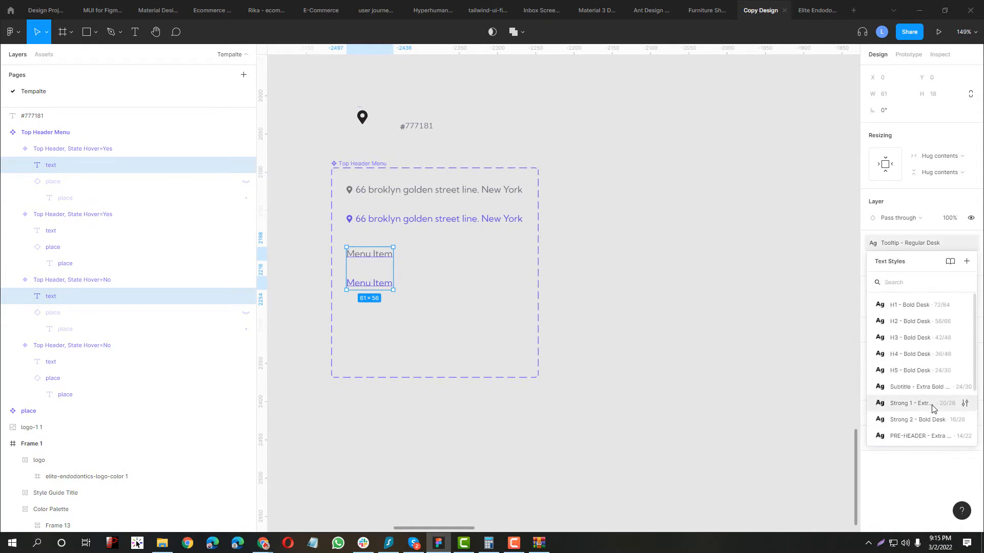
pyautogui.scroll(-3, 924, 410)
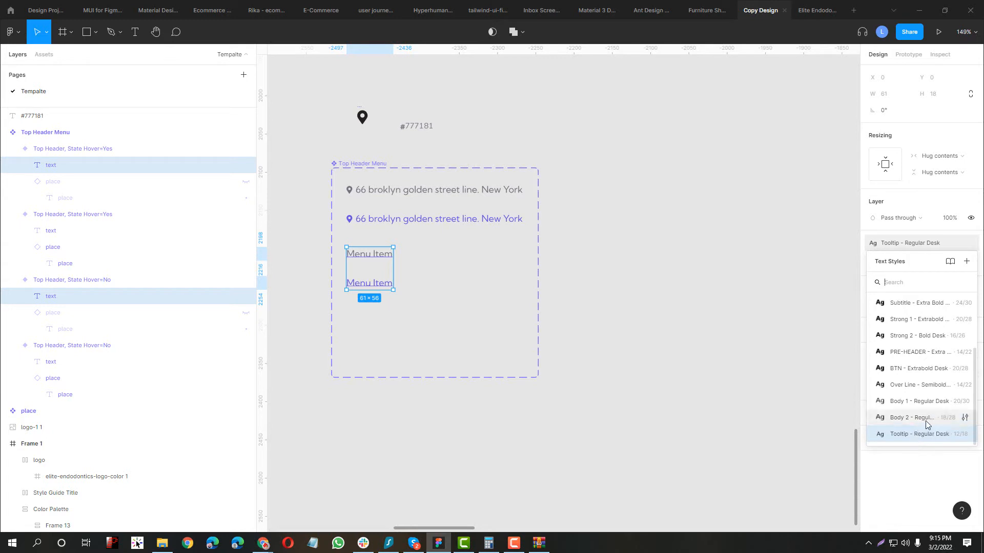
# - Set the font size of the Body 2 - Regular Desk text style to 16
pyautogui.click(967, 418)
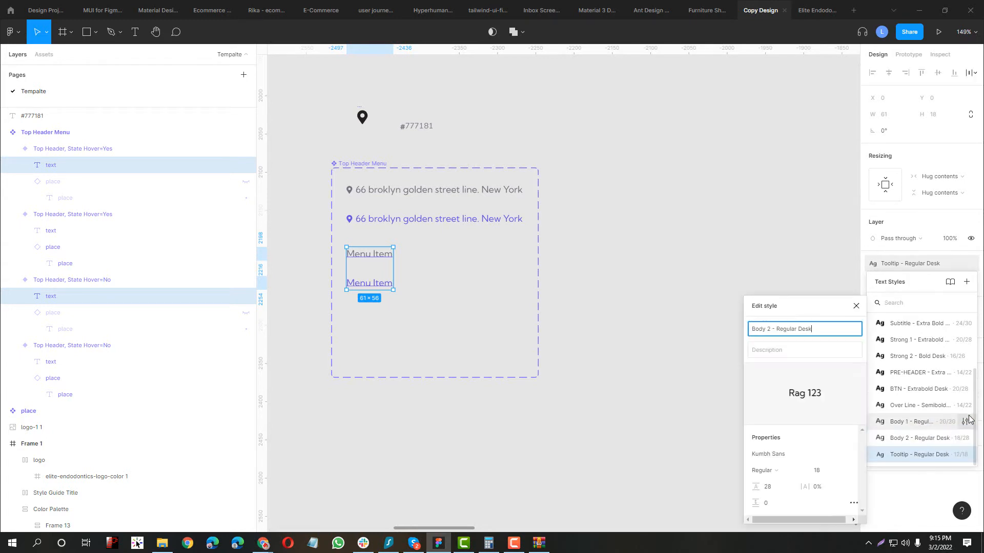
pyautogui.click(856, 306)
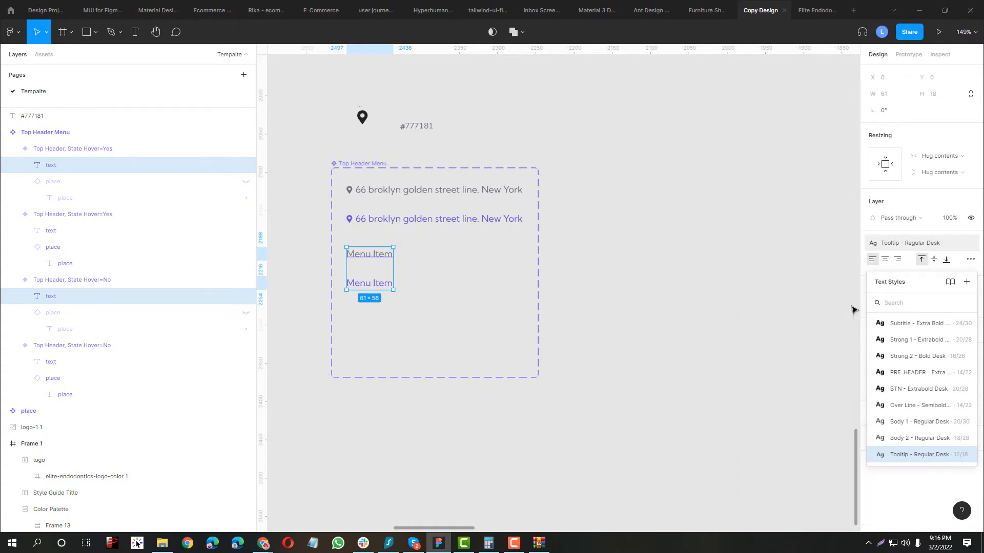
pyautogui.click(965, 439)
pyautogui.click(824, 471)
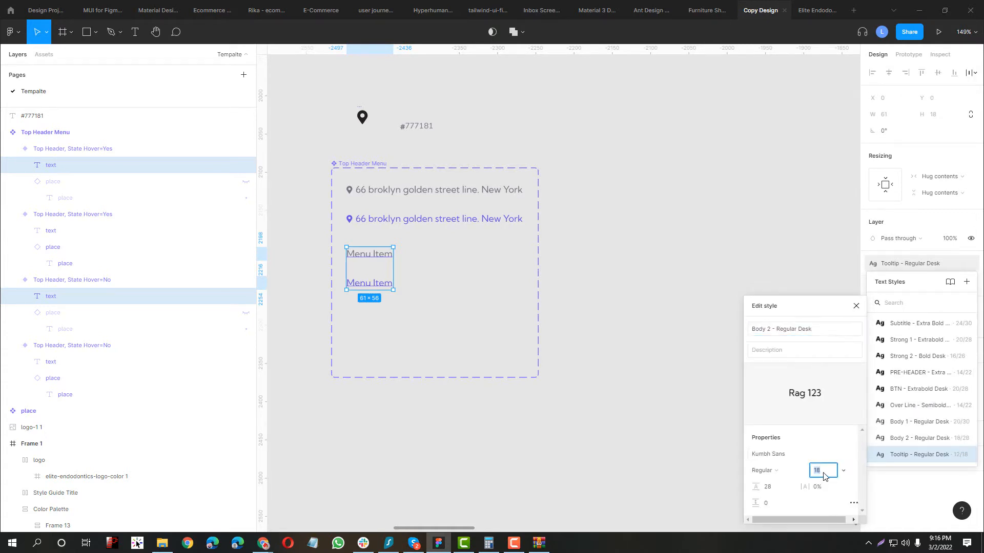
pyautogui.click(967, 421)
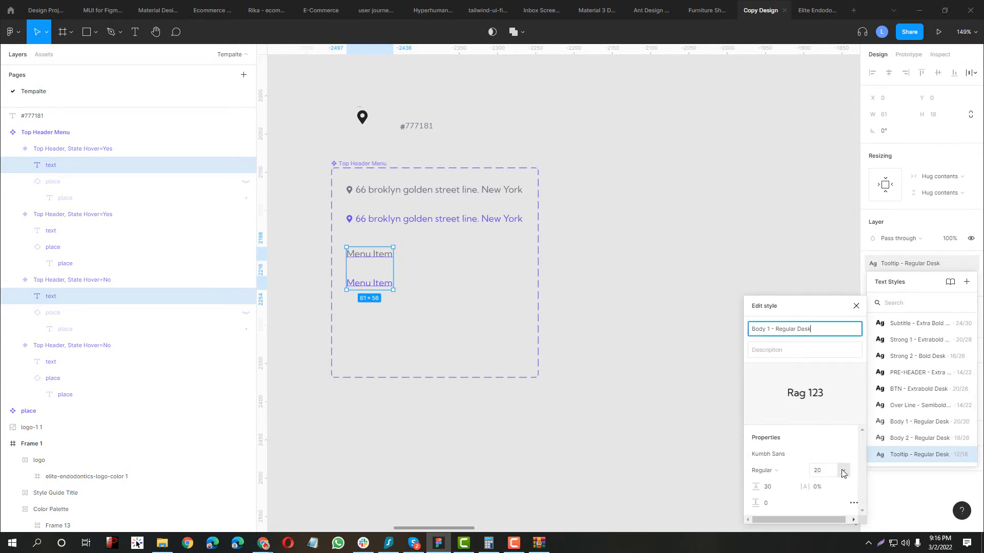
pyautogui.click(822, 472)
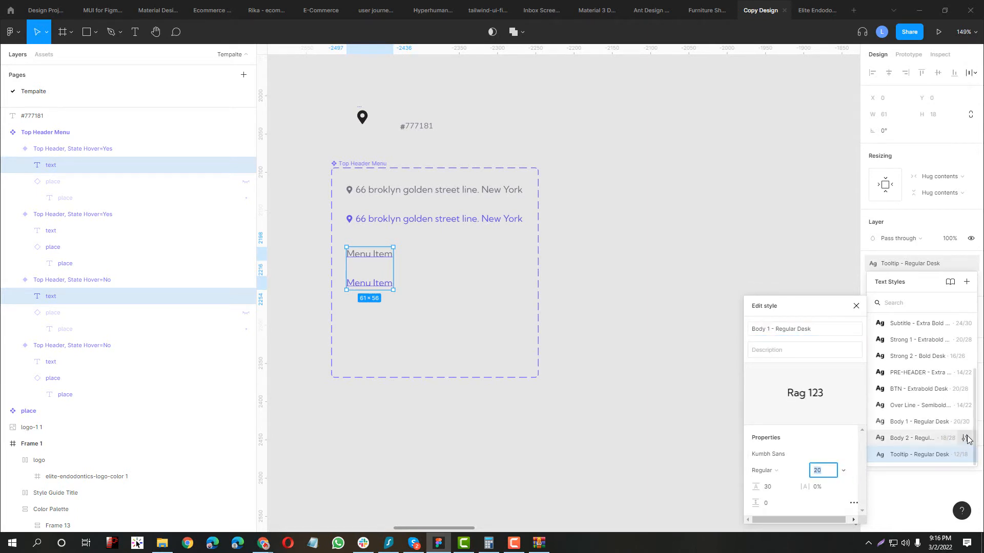
pyautogui.click(966, 438)
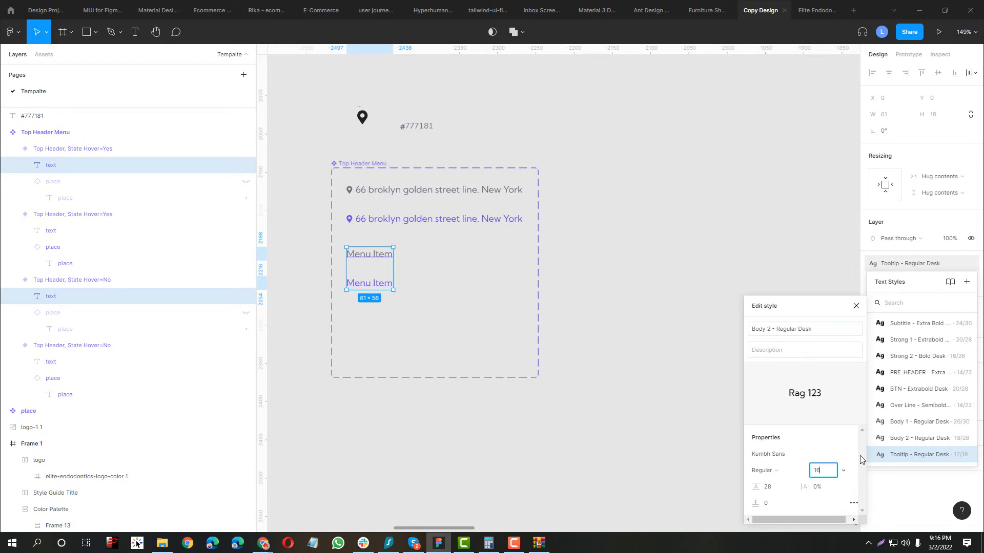
pyautogui.press('Return')
# - Apply the Body 2 - Regular Desk text style to the text in both Menu Item variants
pyautogui.click(373, 259)
pyautogui.click(373, 282)
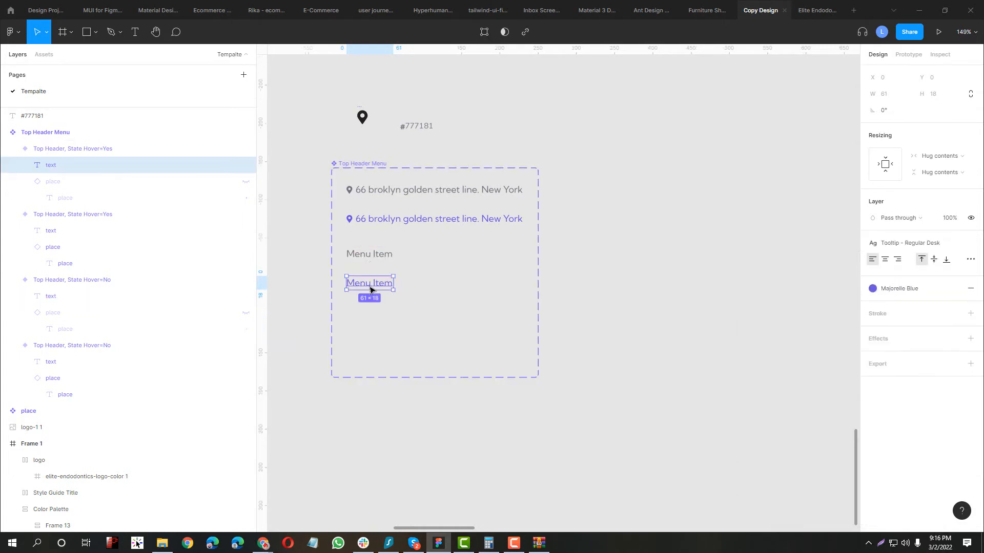
pyautogui.keyDown('shift'); pyautogui.click(373, 257); pyautogui.keyUp('shift')
pyautogui.click(926, 248)
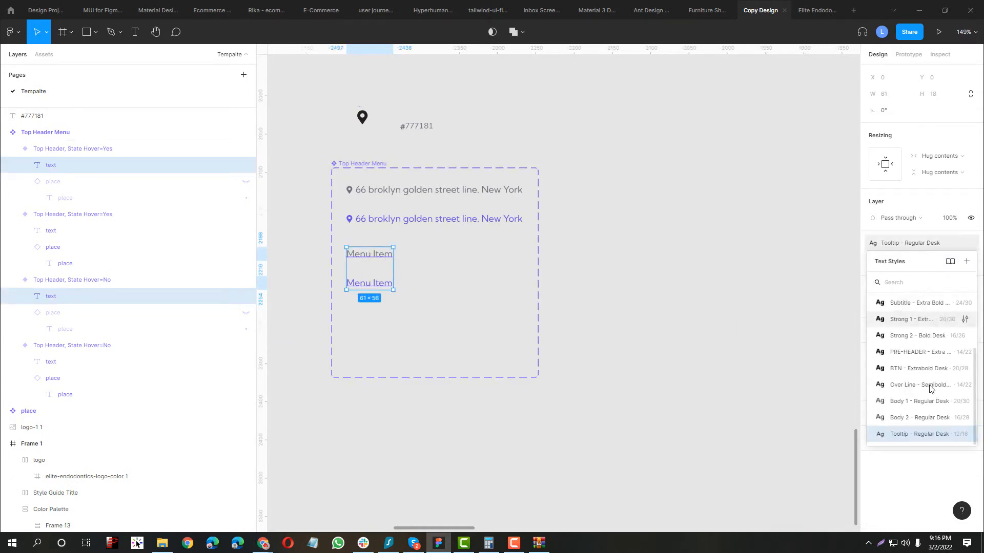
pyautogui.click(915, 417)
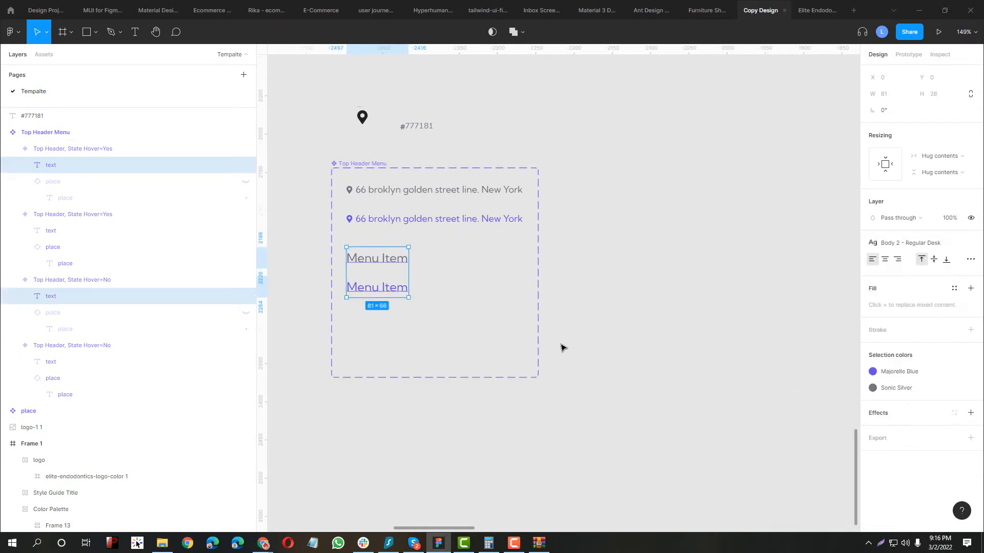
# - Switch to the notech website in Chrome and examine the underline hover effect on the main navigation links
pyautogui.scroll(3, 292, 239)
pyautogui.click(399, 280)
pyautogui.hotkey('alt', 'Tab')
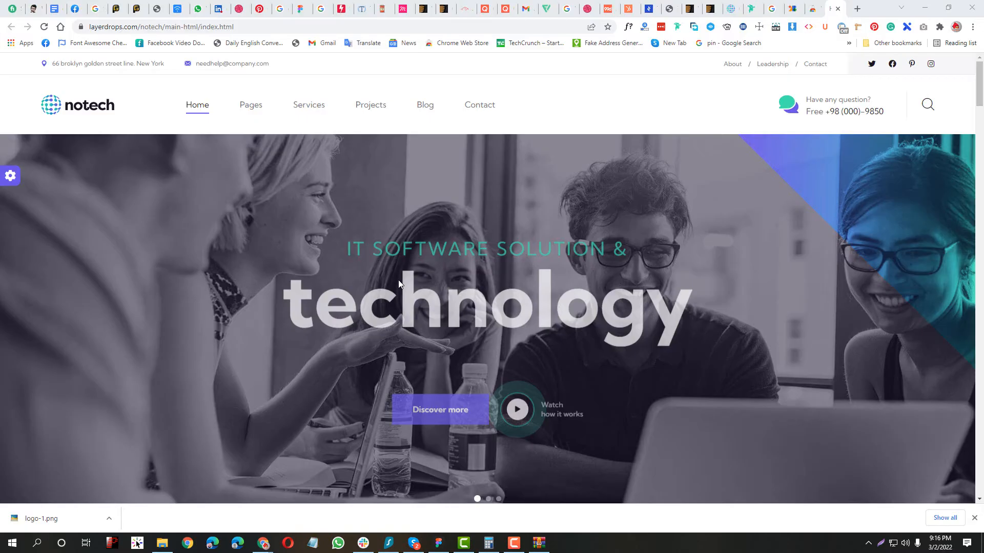
pyautogui.moveTo(228, 112)
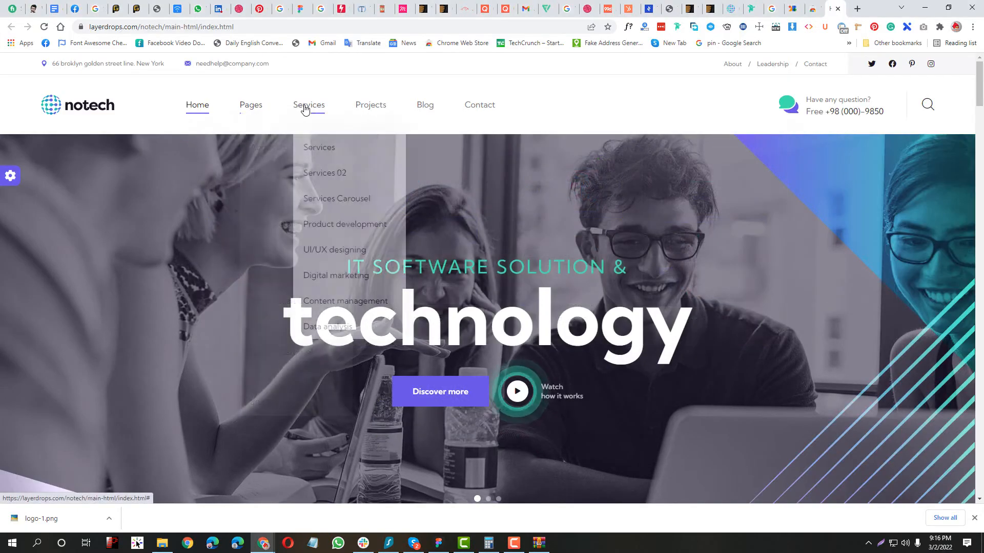
pyautogui.moveTo(405, 108)
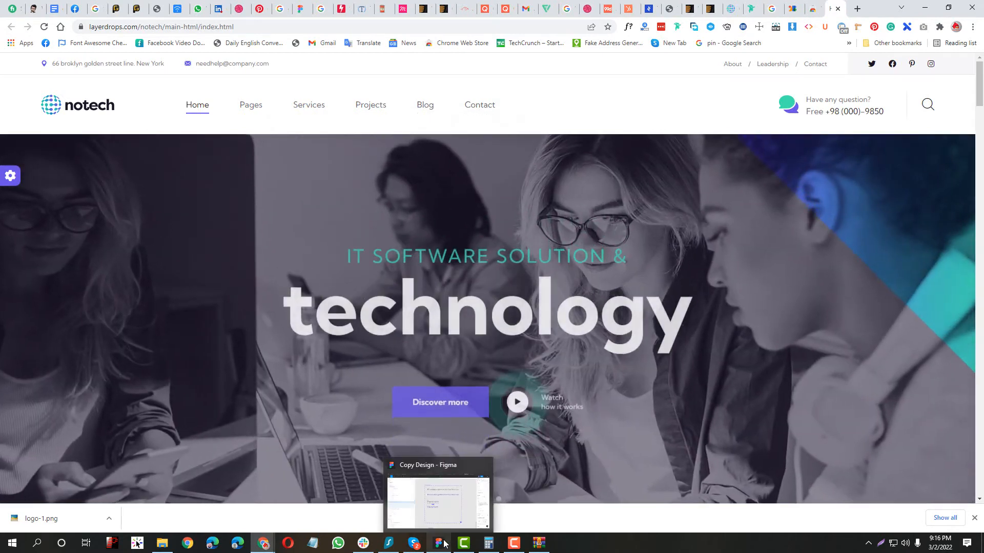
pyautogui.click(438, 542)
pyautogui.scroll(2, 425, 317)
pyautogui.hotkey('alt', 'Tab')
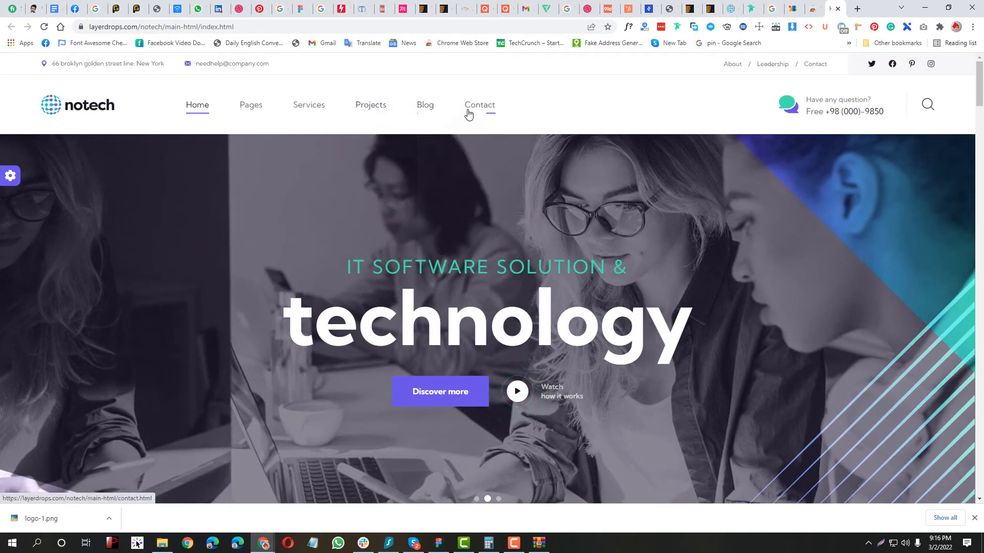
# - Return to Figma and draw a horizontal line about 48 px wide inside the grey Menu Item variant
pyautogui.click(438, 543)
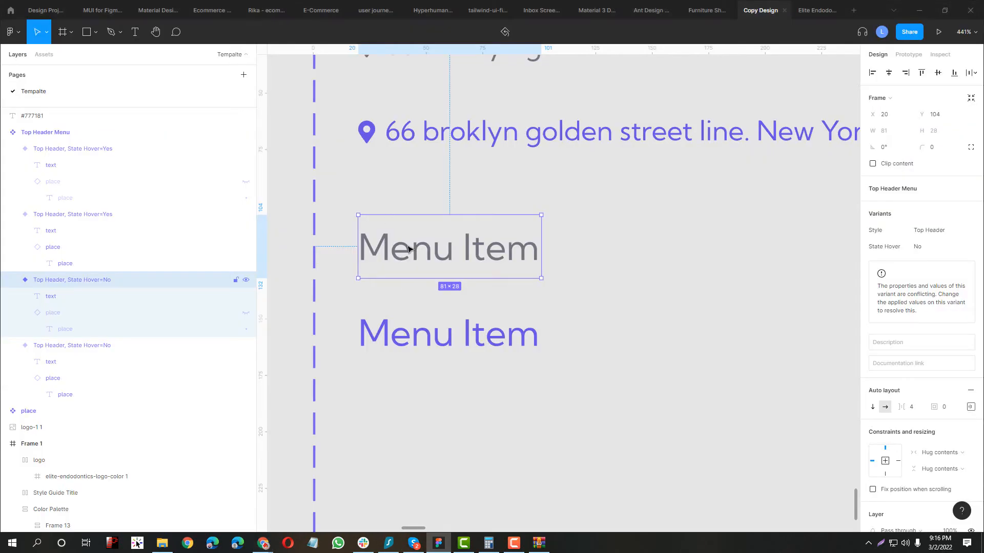
pyautogui.scroll(3, 394, 326)
pyautogui.click(402, 337)
pyautogui.moveTo(403, 336); pyautogui.dragTo(411, 321)
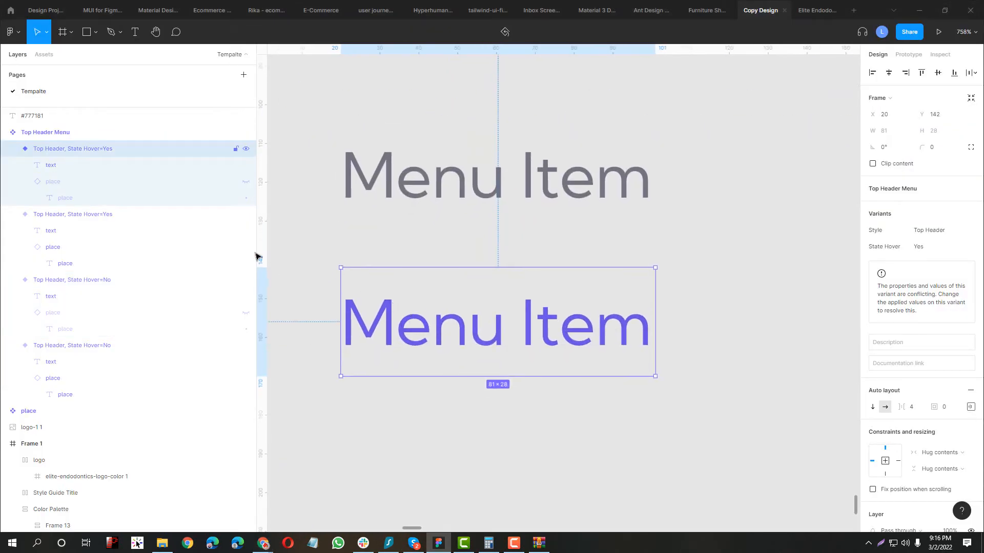
pyautogui.click(454, 189)
pyautogui.click(96, 34)
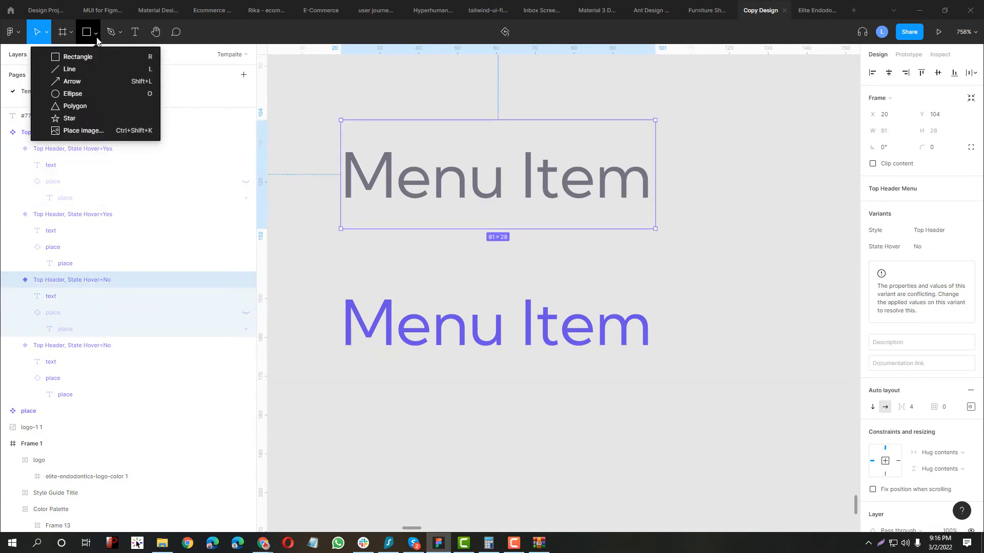
pyautogui.click(84, 70)
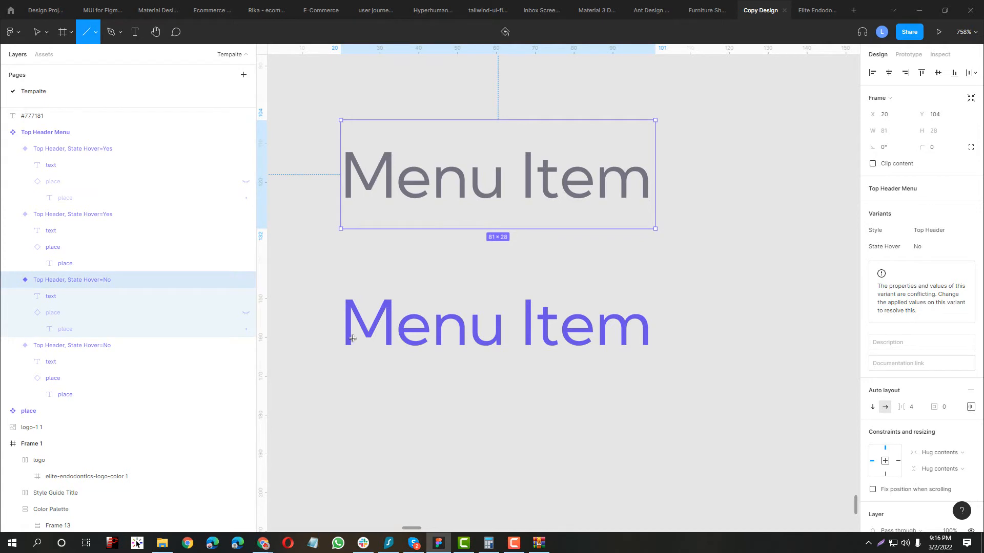
pyautogui.moveTo(340, 173); pyautogui.dragTo(527, 173)
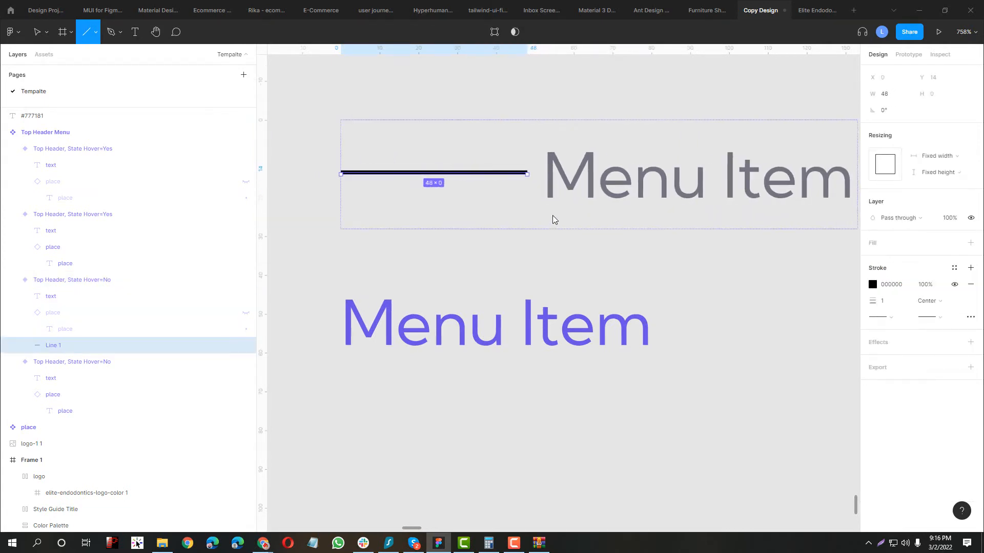
# - Change the auto layout of the grey Menu Item variant to vertical direction
pyautogui.click(408, 134)
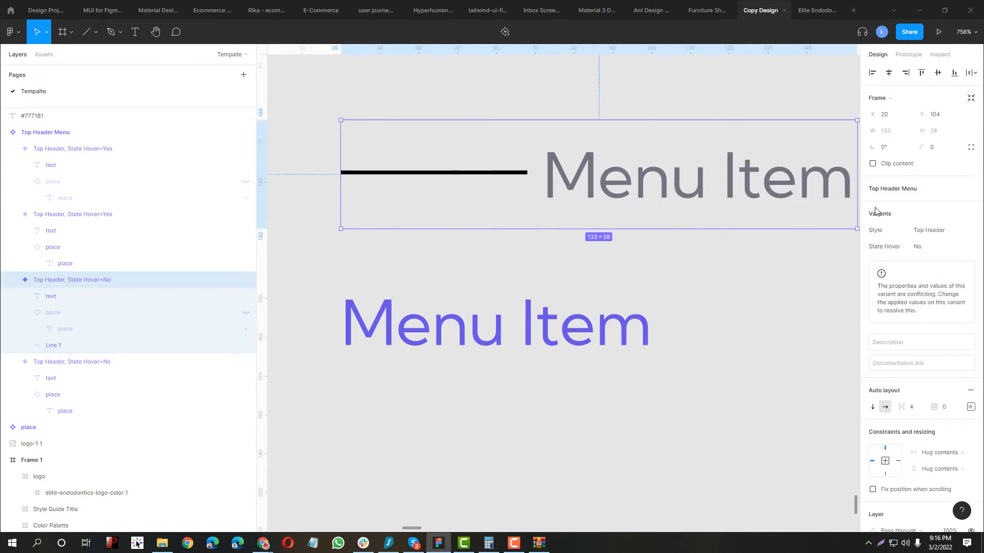
pyautogui.scroll(-4, 894, 282)
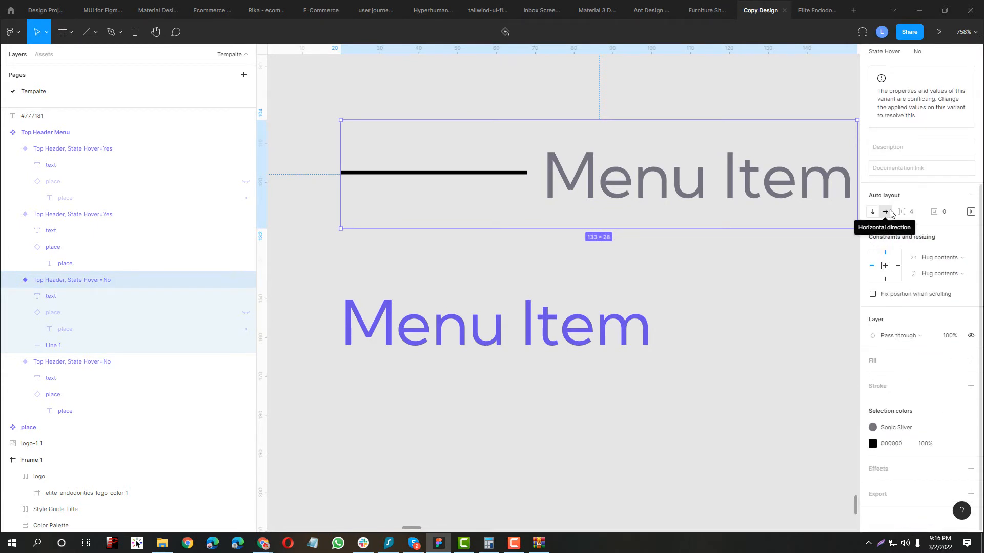
pyautogui.click(873, 214)
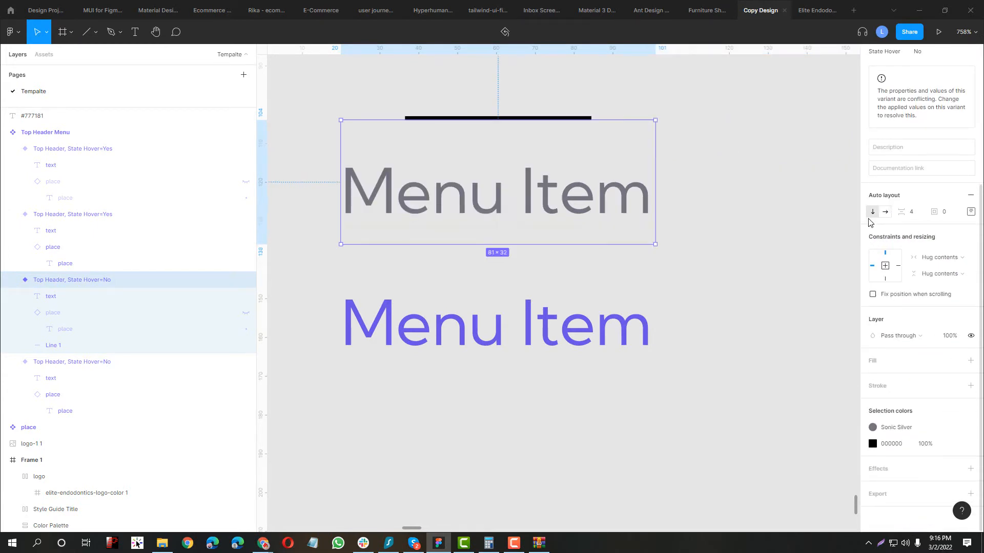
# - Move the line below the text in the grey Menu Item variant and set its width to Fill container
pyautogui.click(54, 297)
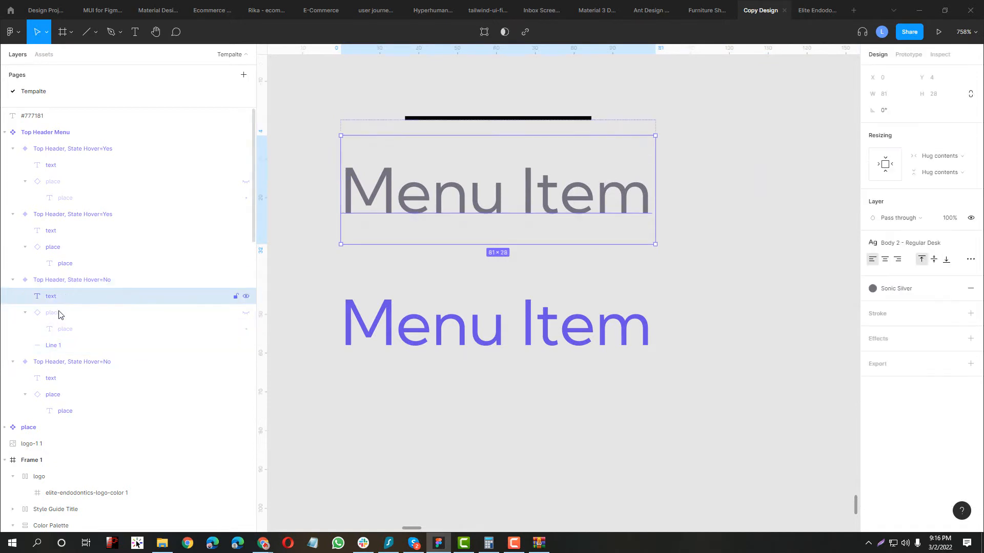
pyautogui.click(55, 347)
pyautogui.hotkey('ctrl', ']')
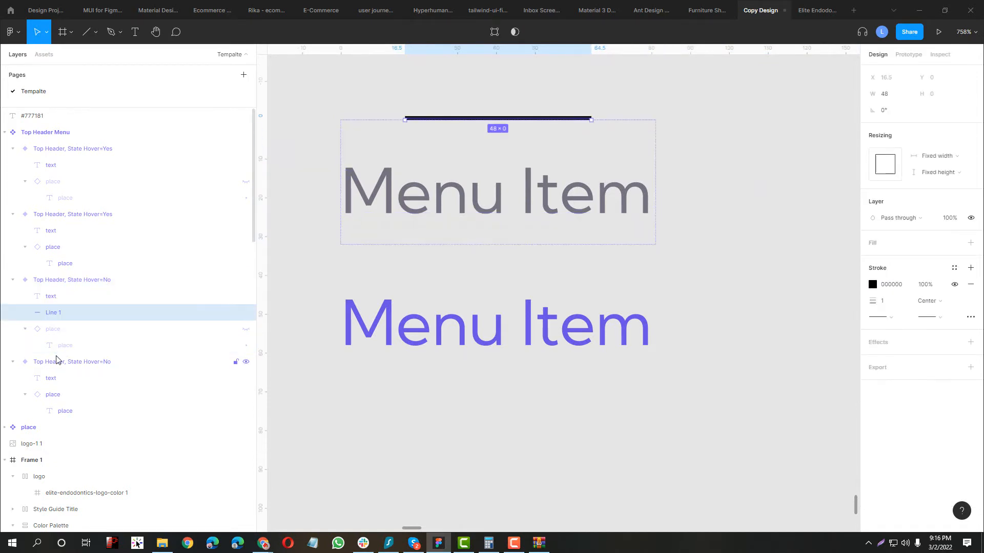
pyautogui.moveTo(80, 313); pyautogui.dragTo(73, 297)
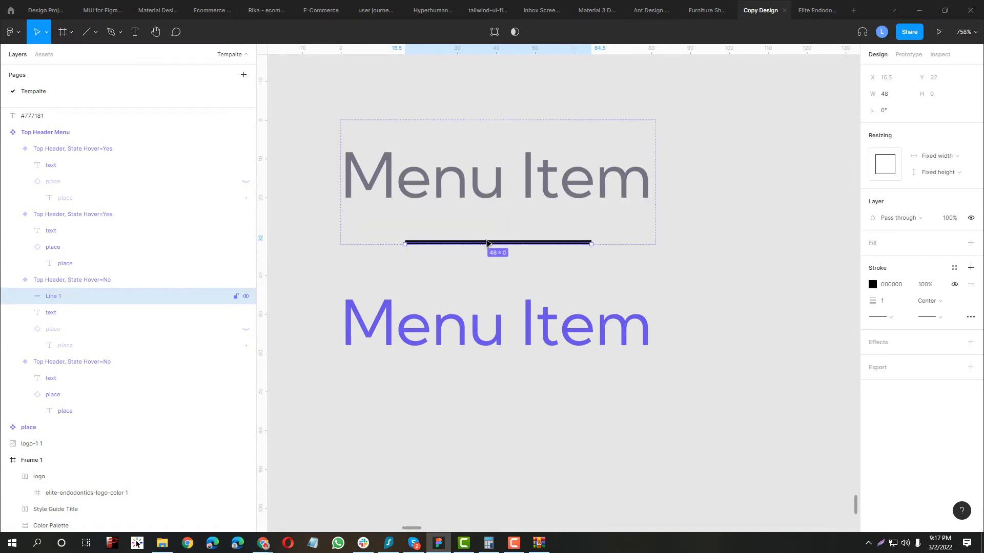
pyautogui.click(940, 163)
pyautogui.click(939, 173)
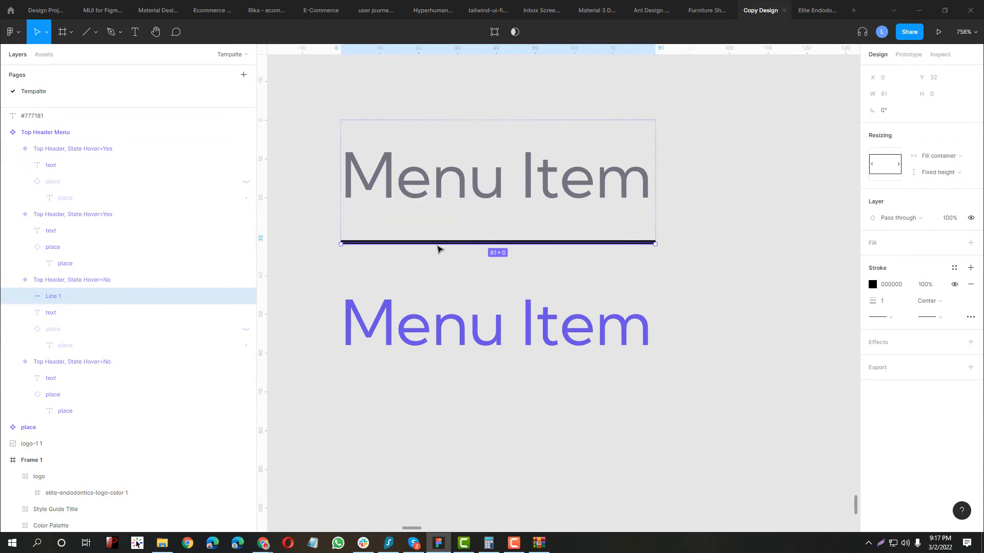
# - Switch to the notech website in Chrome and compare the underlined Menu Item with the active Home link
pyautogui.click(516, 191)
pyautogui.scroll(-5, 482, 319)
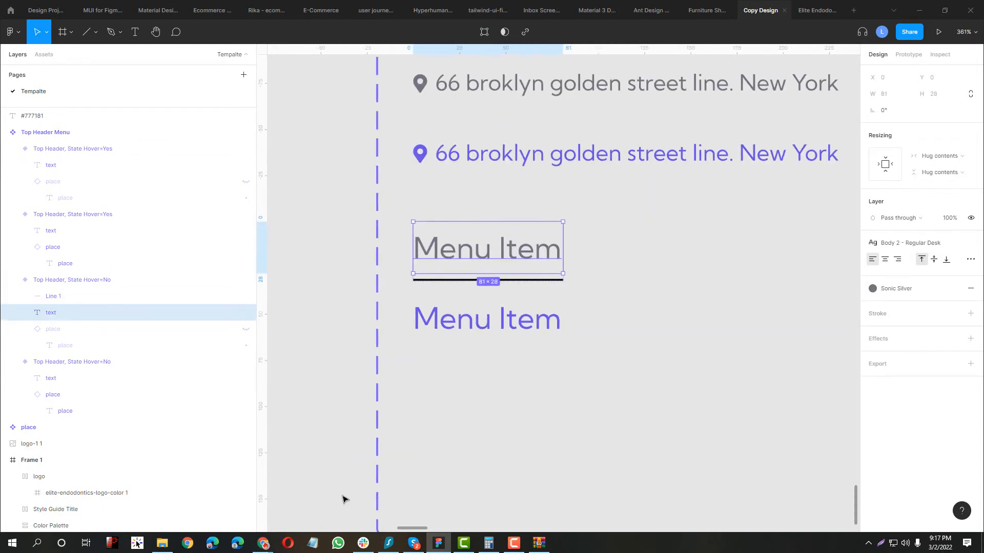
pyautogui.moveTo(263, 543)
pyautogui.click(208, 510)
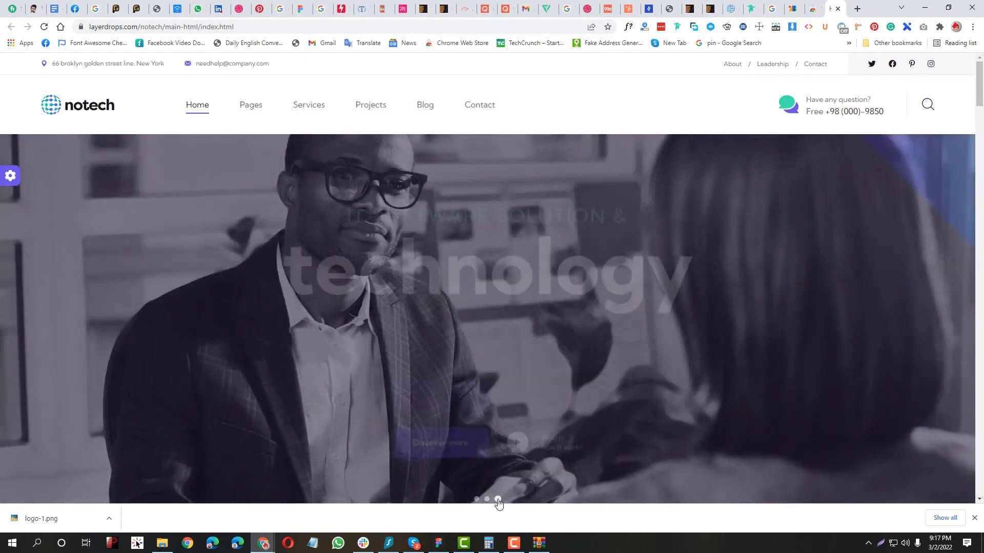
# - Return to Figma, delete the purple Menu Item variant, and duplicate the underlined grey variant beneath the original
pyautogui.hotkey('alt', 'Tab')
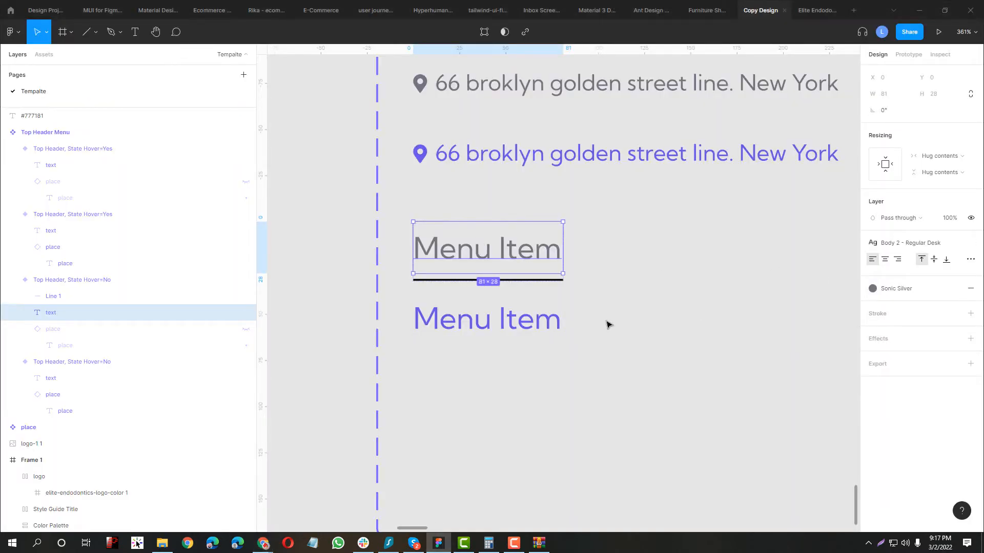
pyautogui.press('Escape')
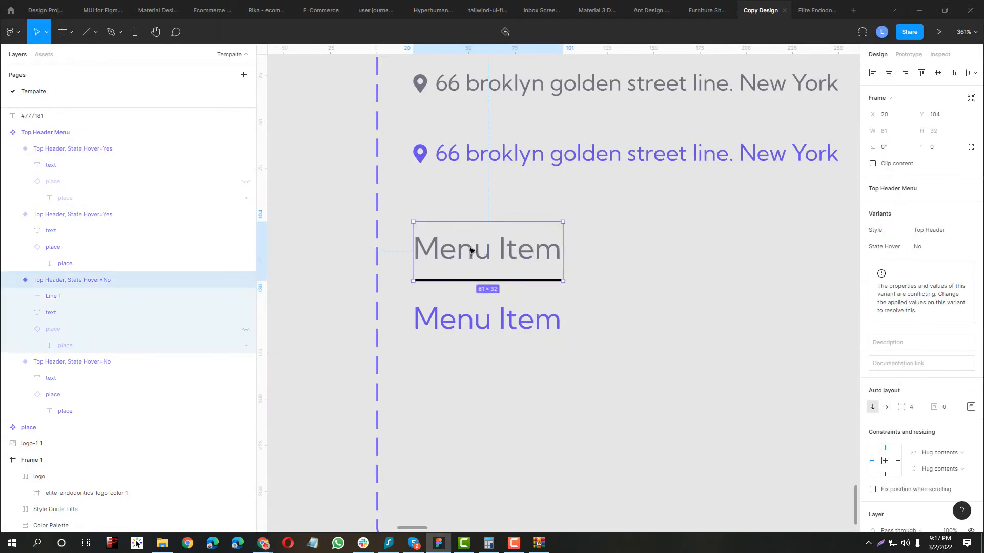
pyautogui.click(474, 315)
pyautogui.press('Delete')
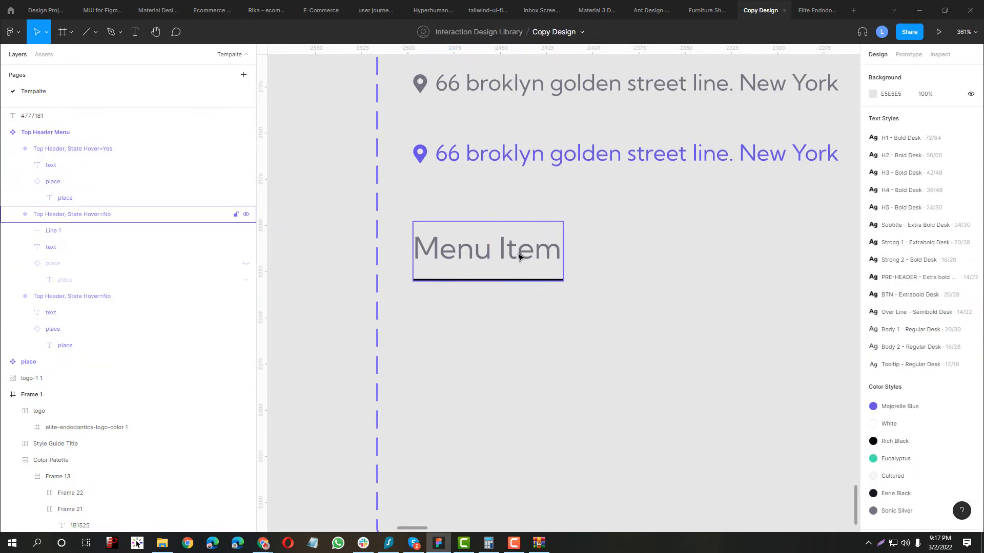
pyautogui.click(523, 251)
pyautogui.hotkey('ctrl', 'd')
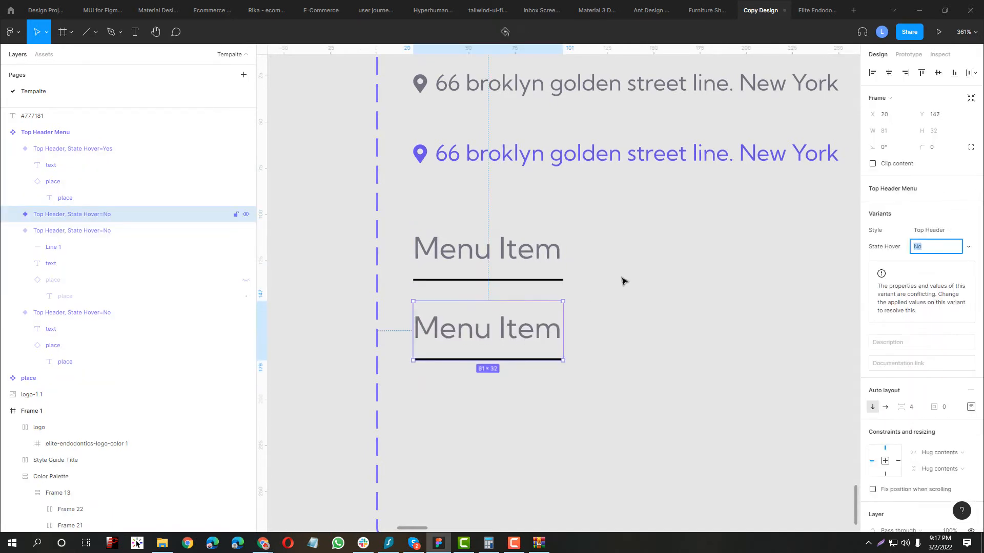
# - Set the Style property of both underlined Menu Item variants to Nav Item
pyautogui.click(503, 252)
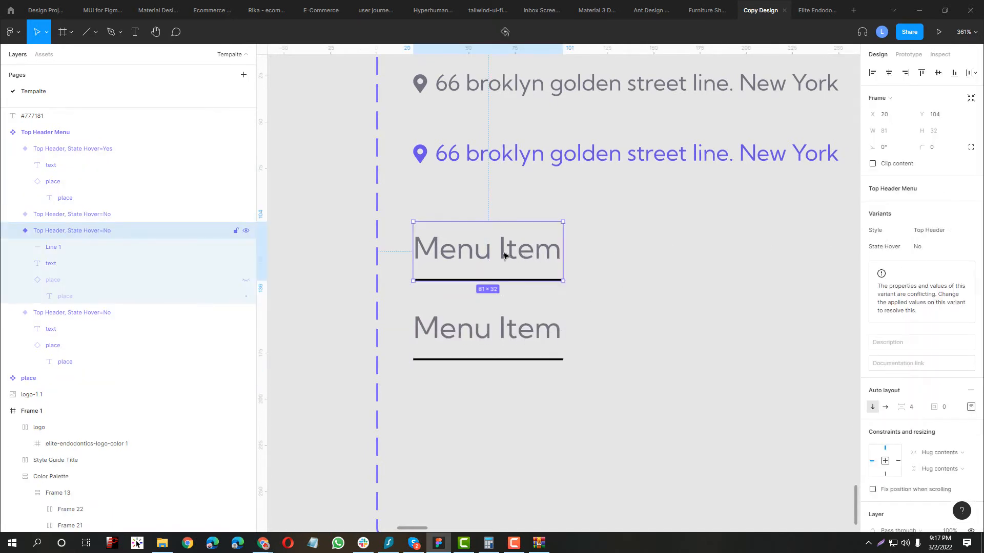
pyautogui.keyDown('shift'); pyautogui.click(488, 353); pyautogui.keyUp('shift')
pyautogui.click(942, 252)
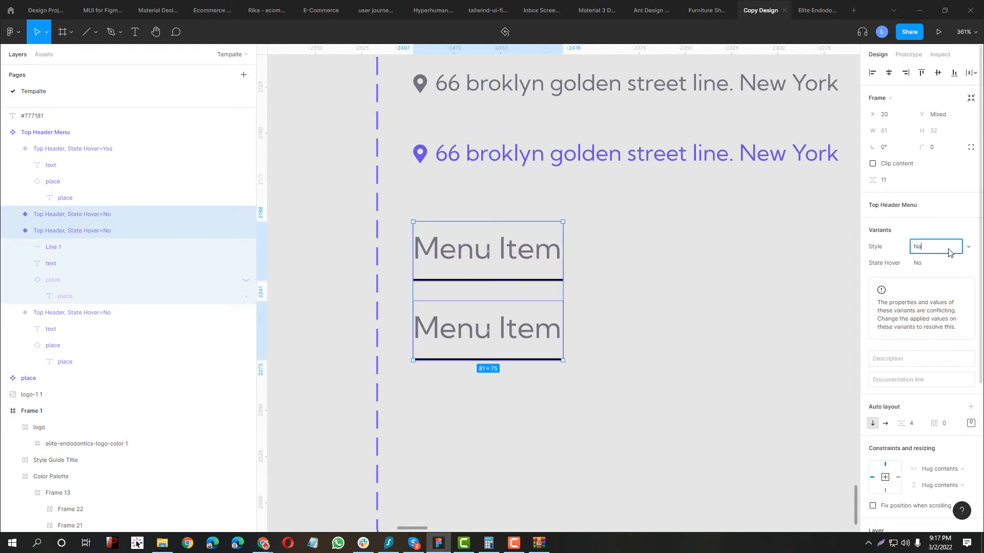
pyautogui.write('Nav Item')
pyautogui.press('Return')
# - Set State Hover to Yes on the lower Menu Item variant and hide the line in the upper one
pyautogui.click(505, 258)
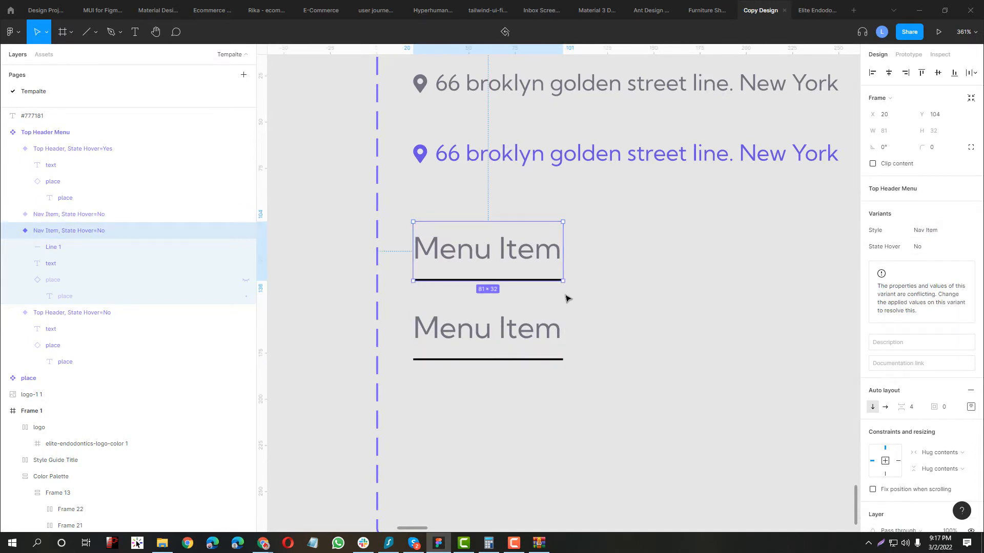
pyautogui.click(553, 321)
pyautogui.click(942, 252)
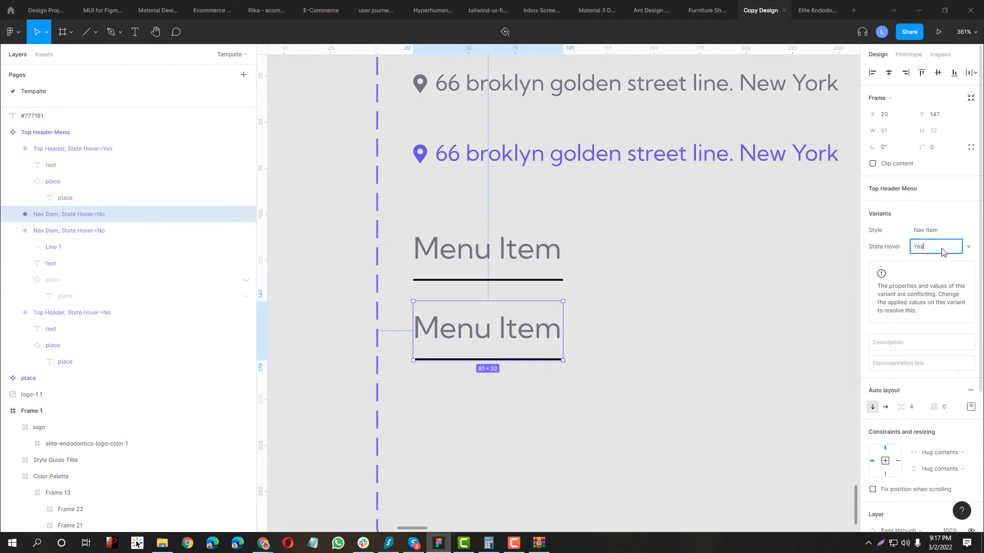
pyautogui.press('Return')
pyautogui.keyDown('ctrl'); pyautogui.click(537, 281); pyautogui.keyUp('ctrl')
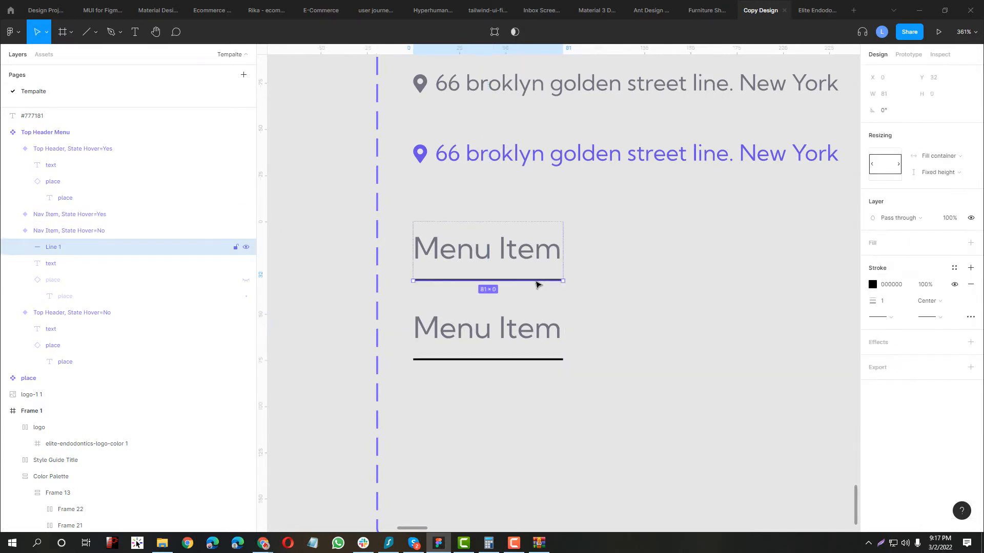
pyautogui.click(246, 248)
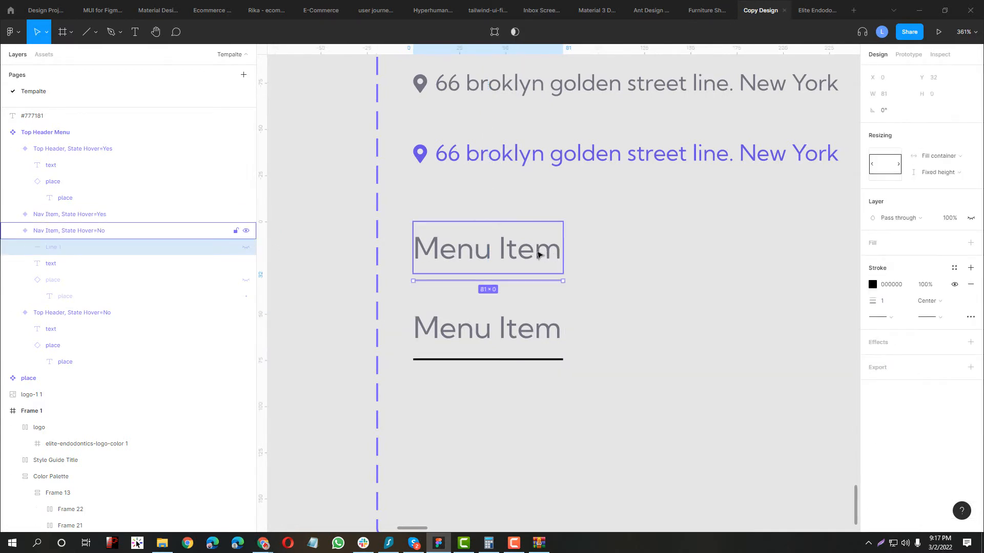
# - In the lower Menu Item variant, apply the Majorelle Blue colour style to the underline and Eerie Black to the text
pyautogui.click(509, 330)
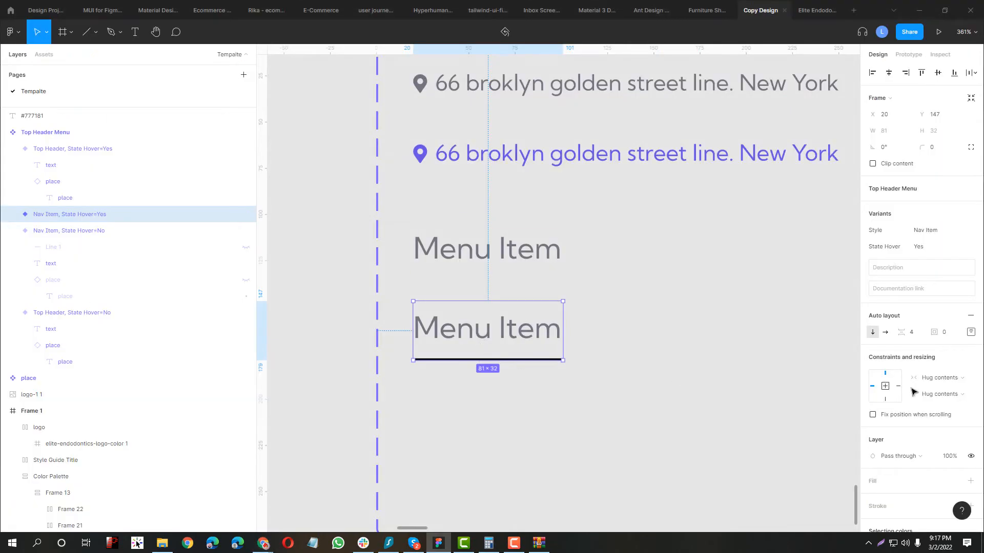
pyautogui.scroll(-3, 912, 392)
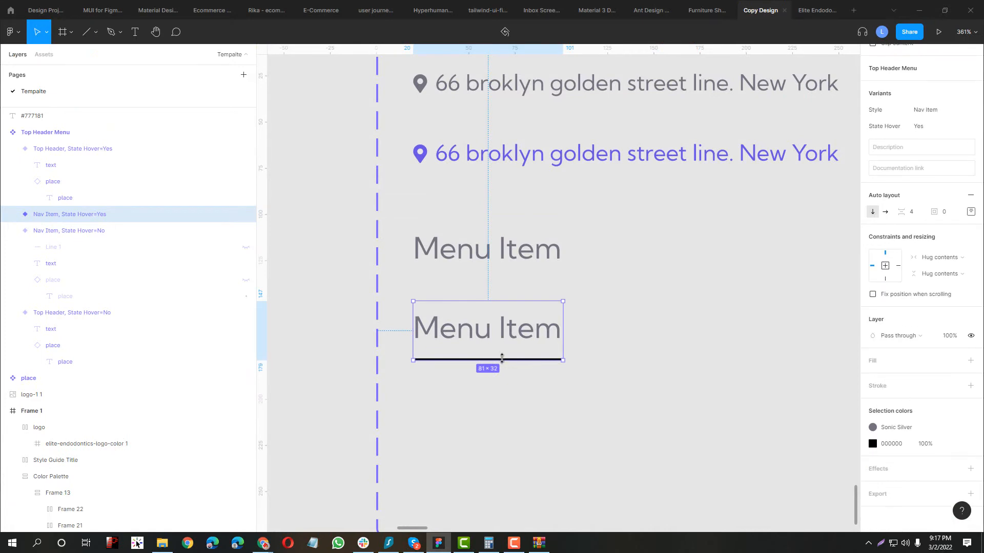
pyautogui.click(953, 444)
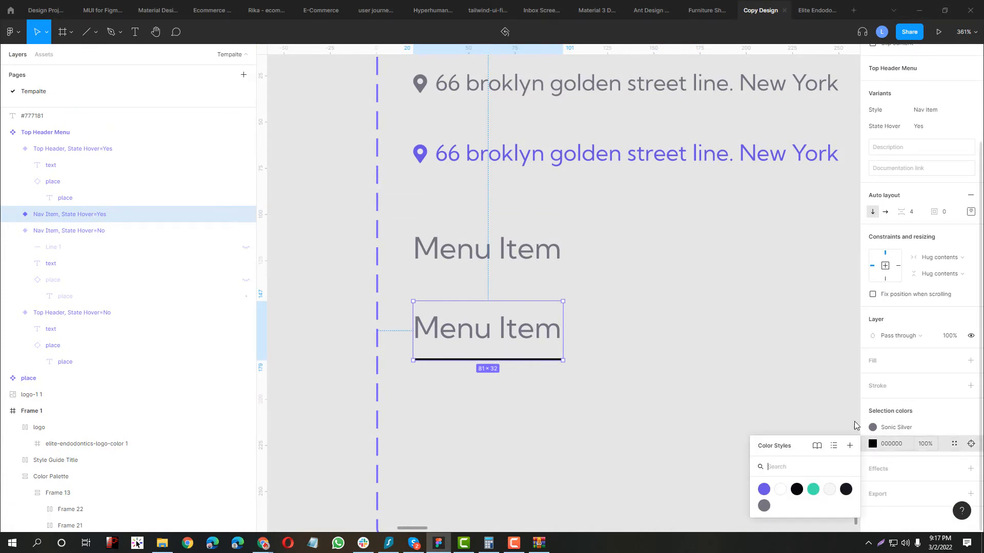
pyautogui.click(764, 490)
pyautogui.click(900, 444)
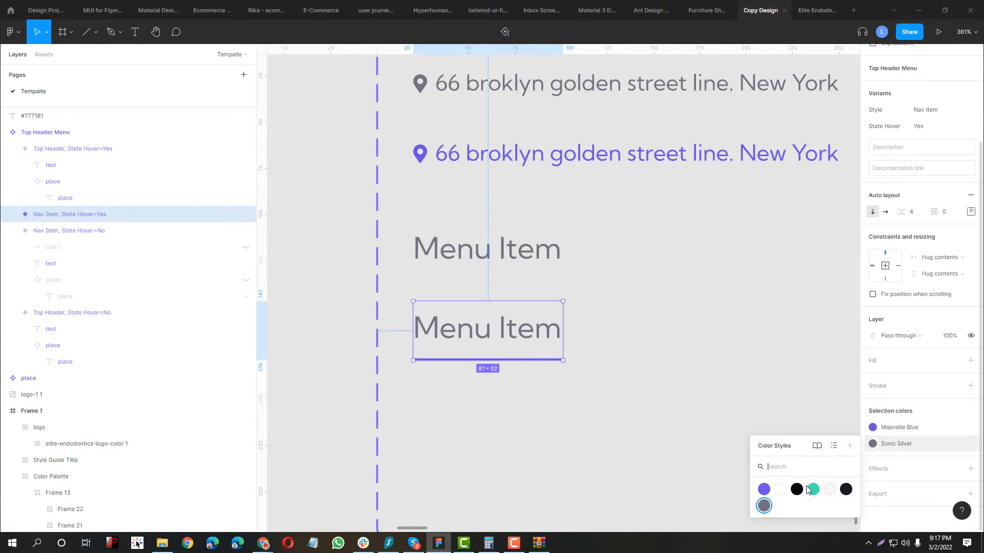
pyautogui.click(846, 490)
# - Review the Top Header Menu variants and examine the notech website in Chrome down to its footer links
pyautogui.click(479, 255)
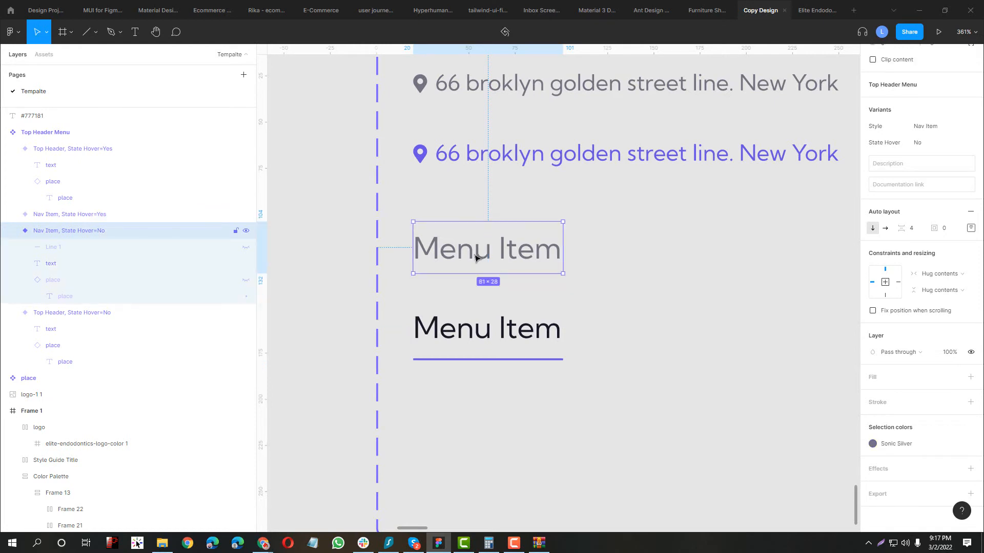
pyautogui.scroll(-3, 400, 262)
pyautogui.click(446, 306)
pyautogui.click(468, 180)
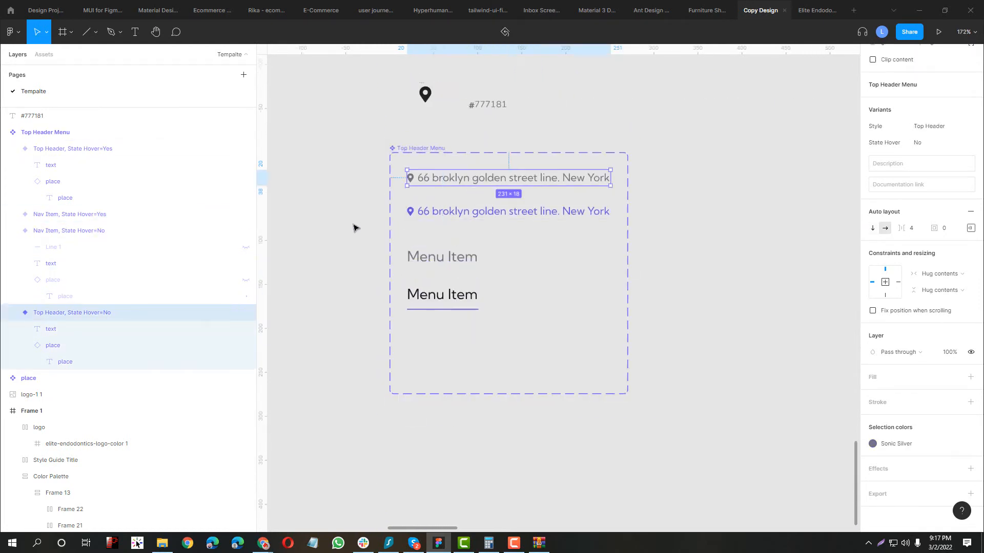
pyautogui.scroll(-5, 354, 224)
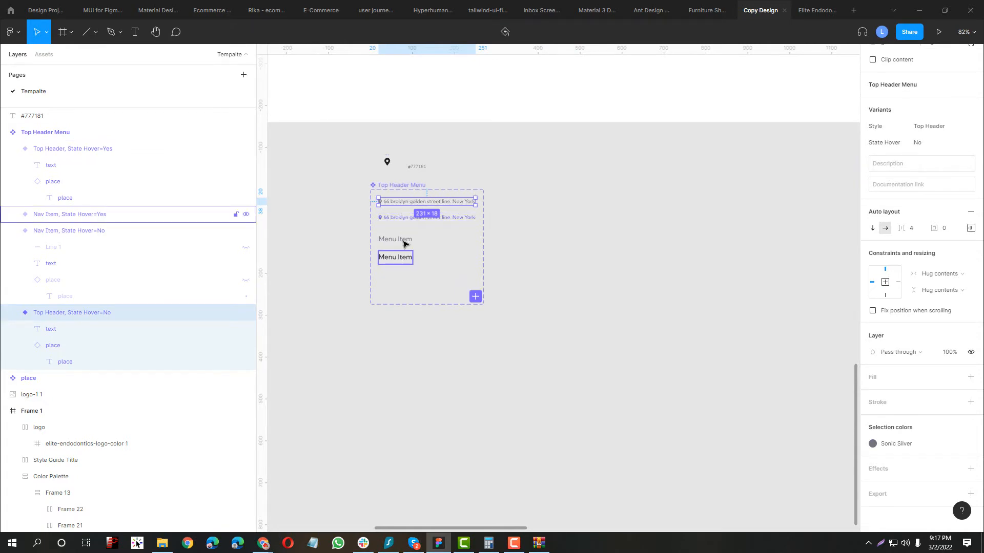
pyautogui.hotkey('alt', 'Tab')
pyautogui.scroll(-20, 417, 384)
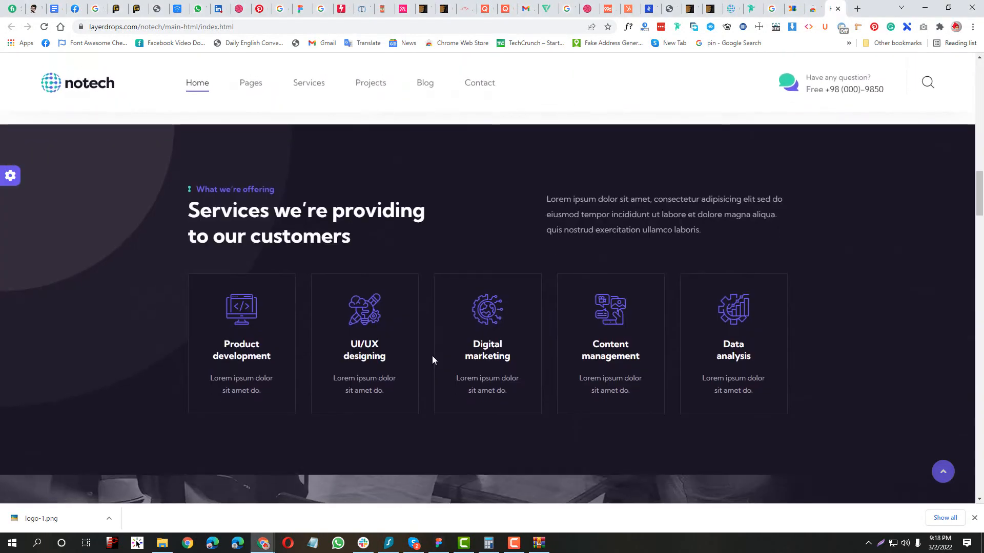
pyautogui.scroll(-15, 470, 320)
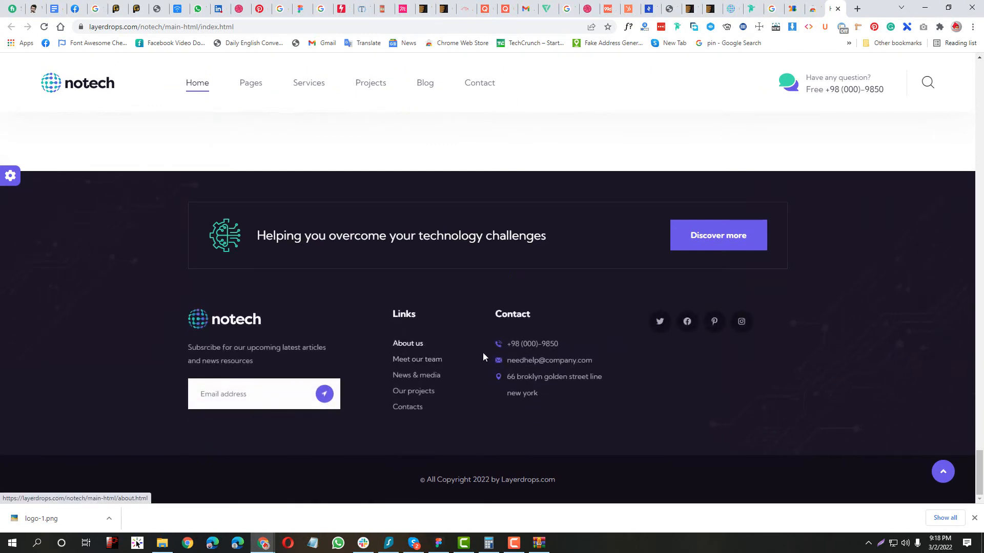
# - Return to Figma and extend the Top Header Menu component set downward to make room for more variants
pyautogui.hotkey('alt', 'Tab')
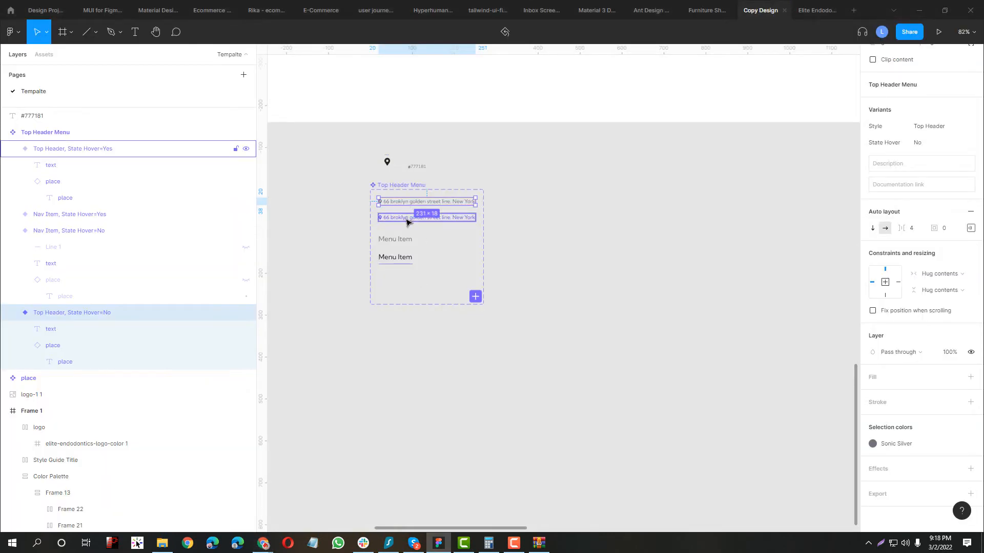
pyautogui.scroll(5, 406, 220)
pyautogui.click(403, 176)
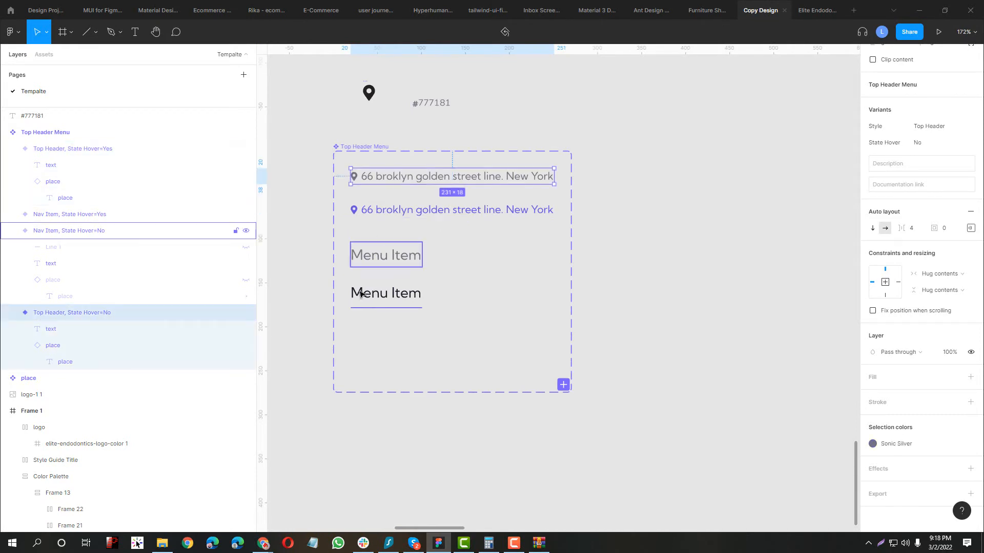
pyautogui.click(349, 156)
pyautogui.scroll(-3, 385, 274)
pyautogui.moveTo(382, 320); pyautogui.dragTo(373, 427)
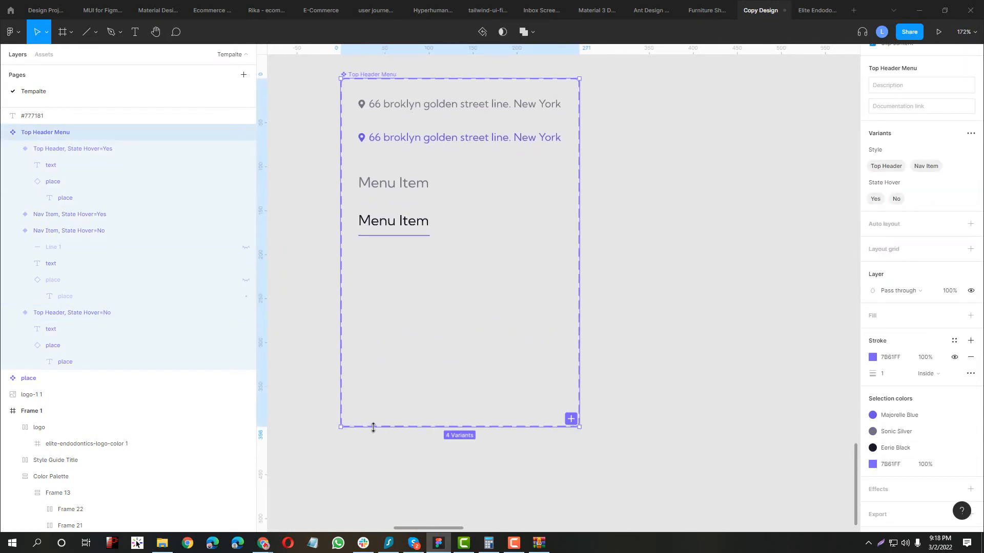
# - Duplicate the two address variants and place the copies below the underlined Menu Item variant
pyautogui.click(398, 103)
pyautogui.keyDown('shift'); pyautogui.click(397, 136); pyautogui.keyUp('shift')
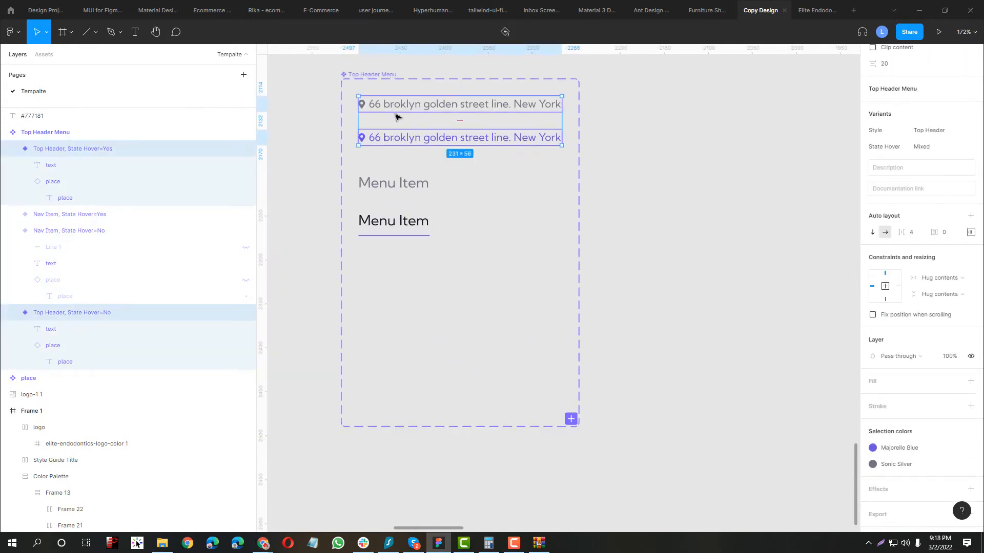
pyautogui.moveTo(399, 109); pyautogui.dragTo(386, 272)
pyautogui.click(461, 245)
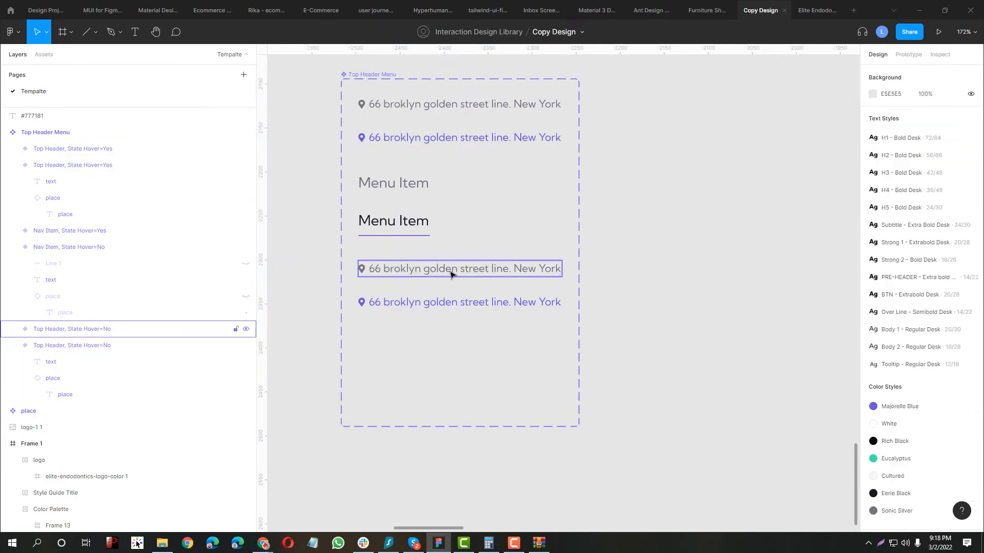
# - Set the Style property of the two duplicated address variants below the underlined Menu Item to Footer Link
pyautogui.click(450, 271)
pyautogui.click(396, 223)
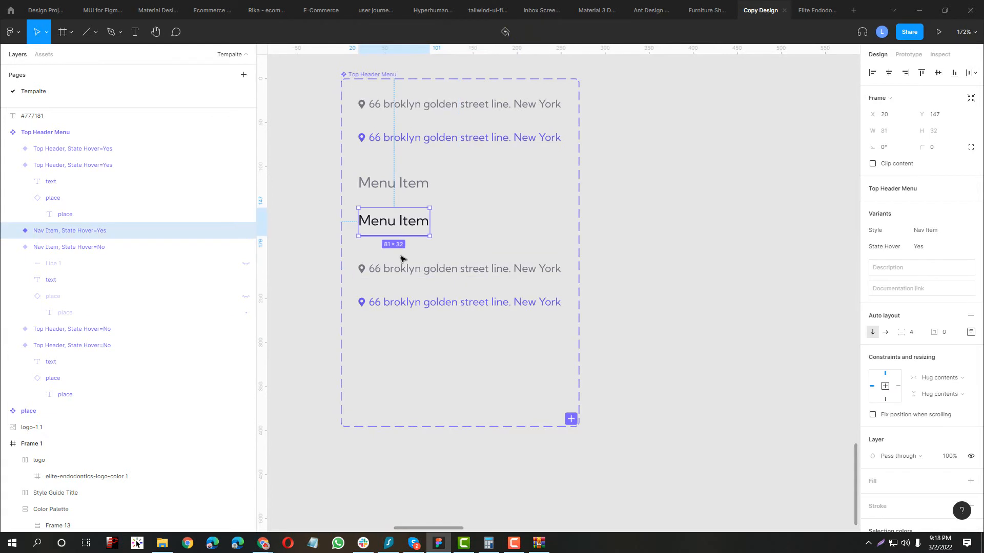
pyautogui.click(402, 257)
pyautogui.click(404, 270)
pyautogui.keyDown('shift'); pyautogui.click(403, 306); pyautogui.keyUp('shift')
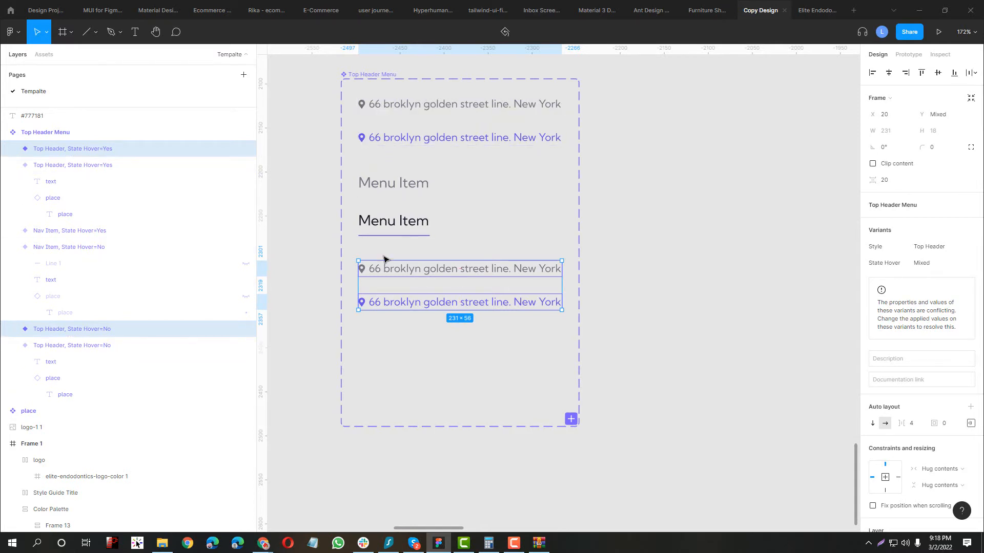
pyautogui.click(960, 248)
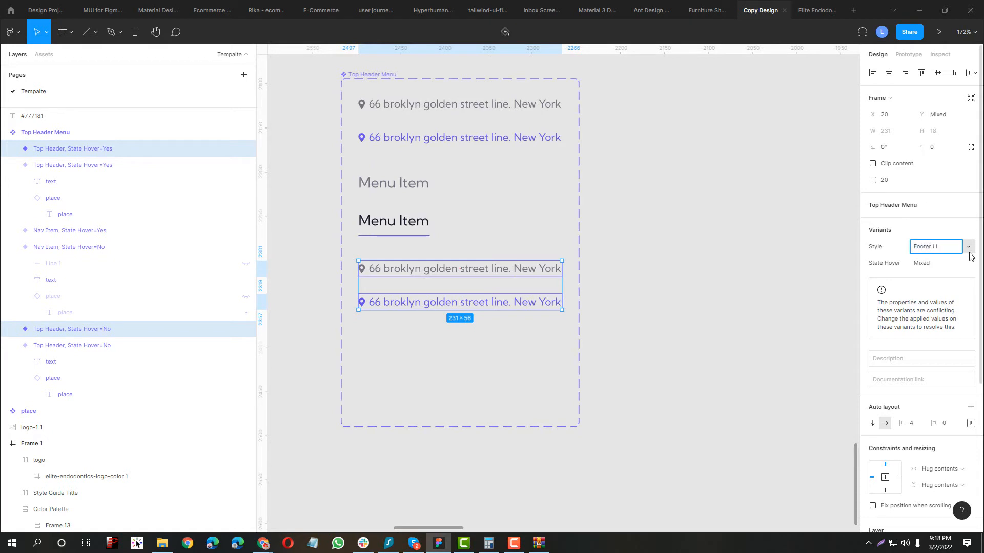
pyautogui.press('Return')
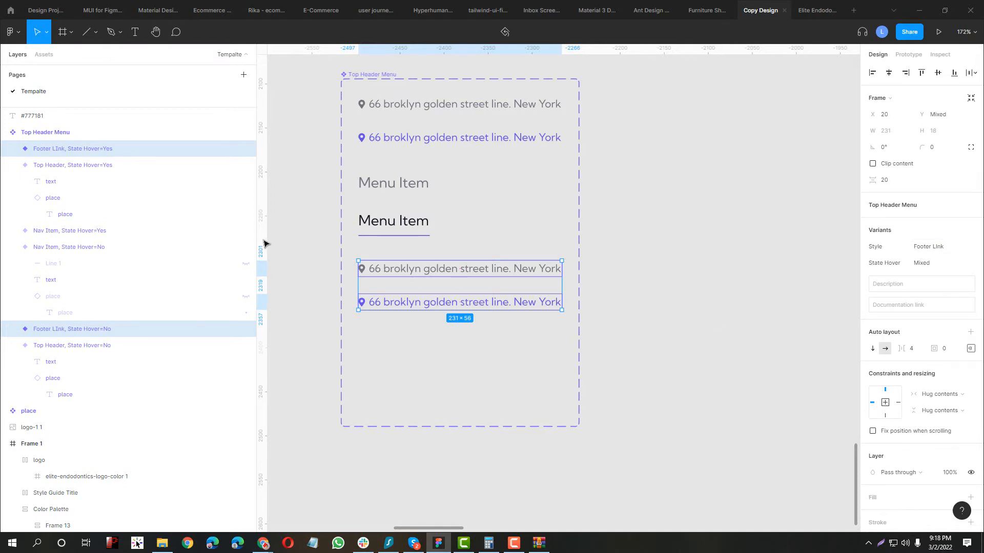
# - Compare with the website's footer links in Chrome and apply the White colour style to the Footer Link hover variant in Figma
pyautogui.click(389, 268)
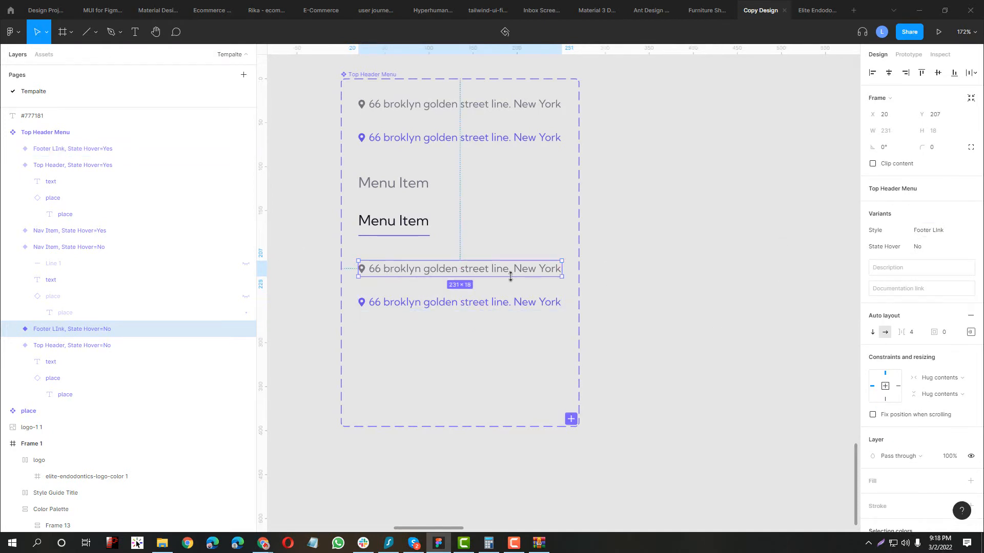
pyautogui.click(497, 306)
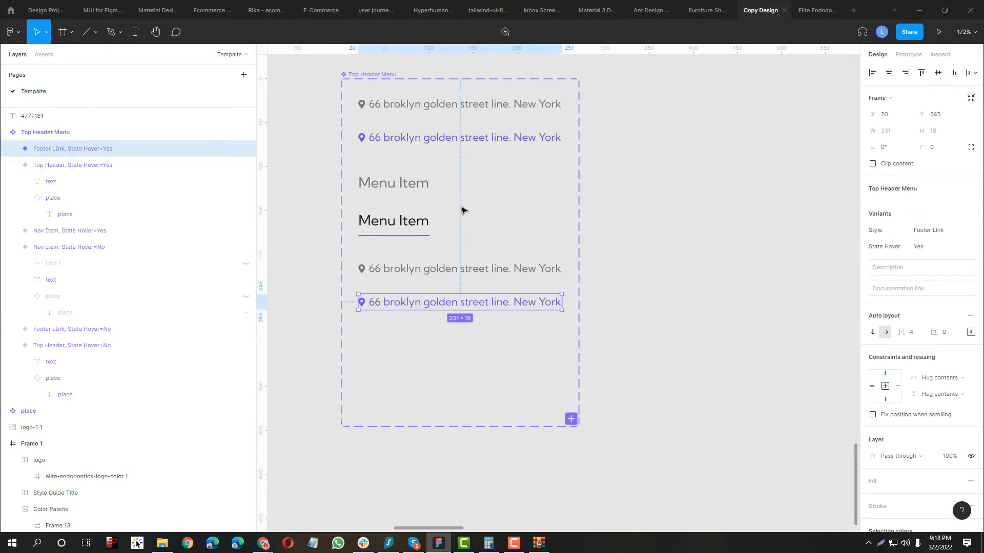
pyautogui.hotkey('alt', 'Tab')
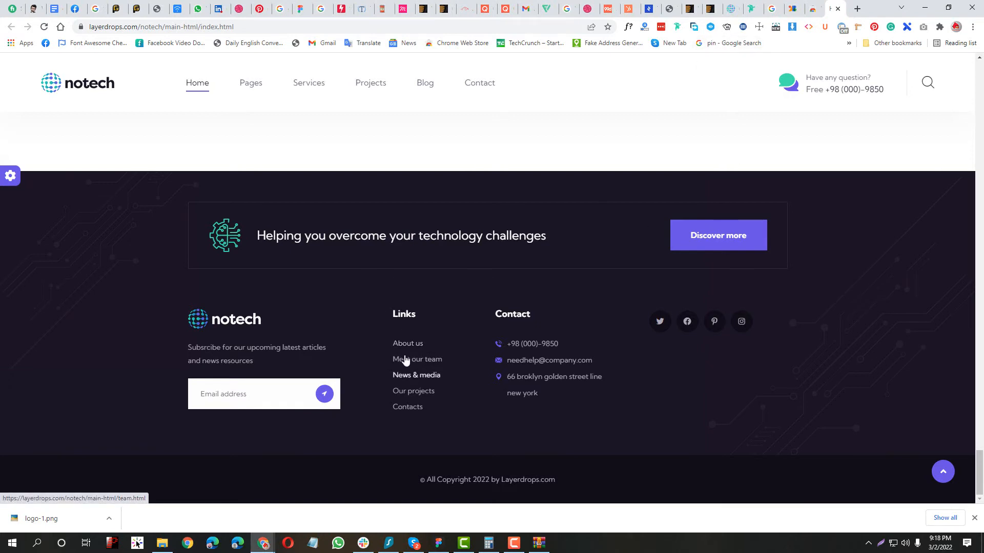
pyautogui.hotkey('alt', 'Tab')
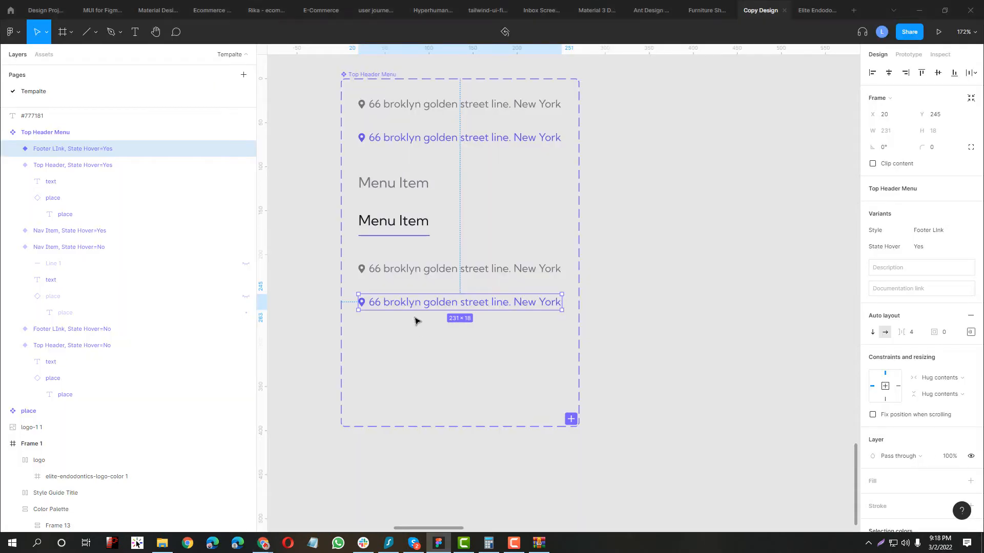
pyautogui.scroll(-3, 907, 415)
pyautogui.click(900, 443)
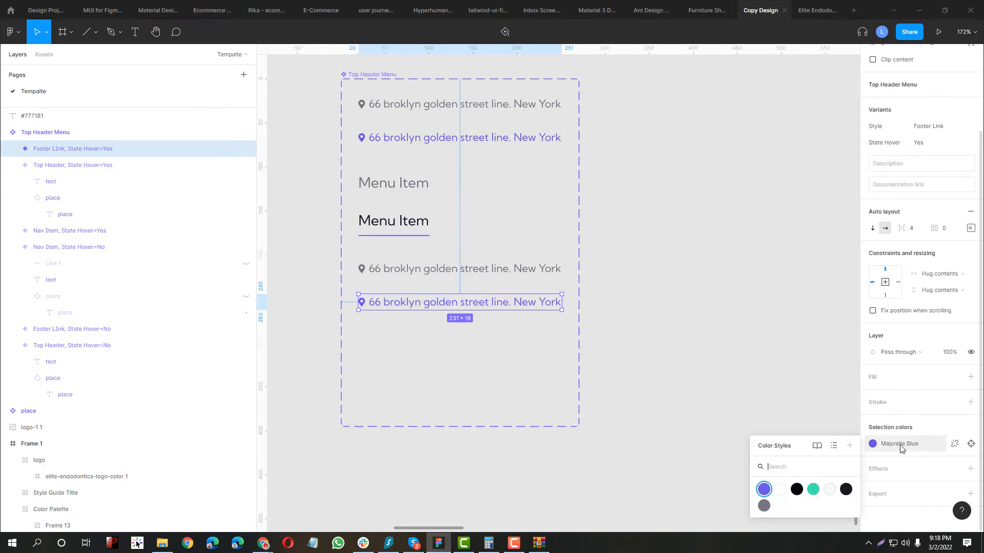
pyautogui.click(779, 490)
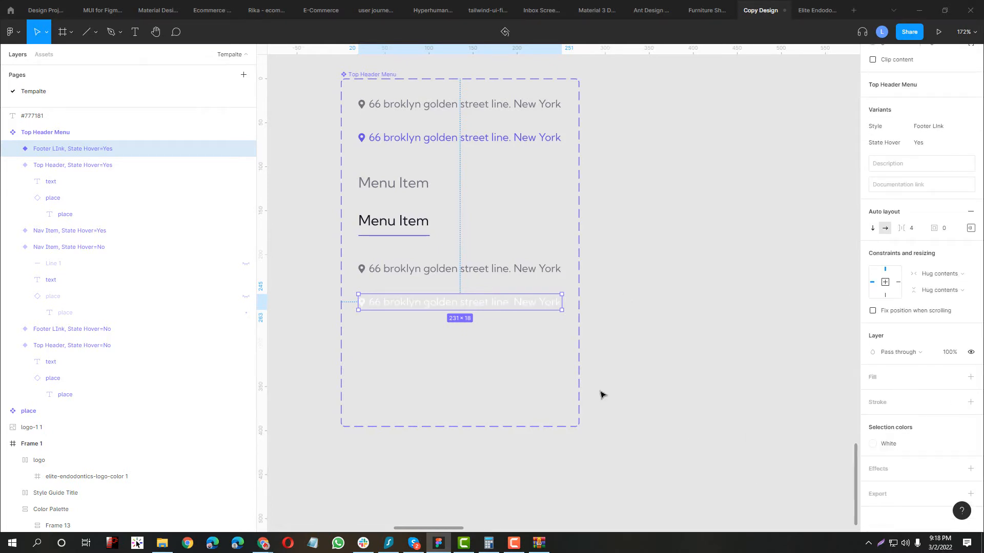
# - Examine the typography of the footer's Links heading on the notech website in Chrome and return to Figma
pyautogui.click(477, 269)
pyautogui.hotkey('alt', 'Tab')
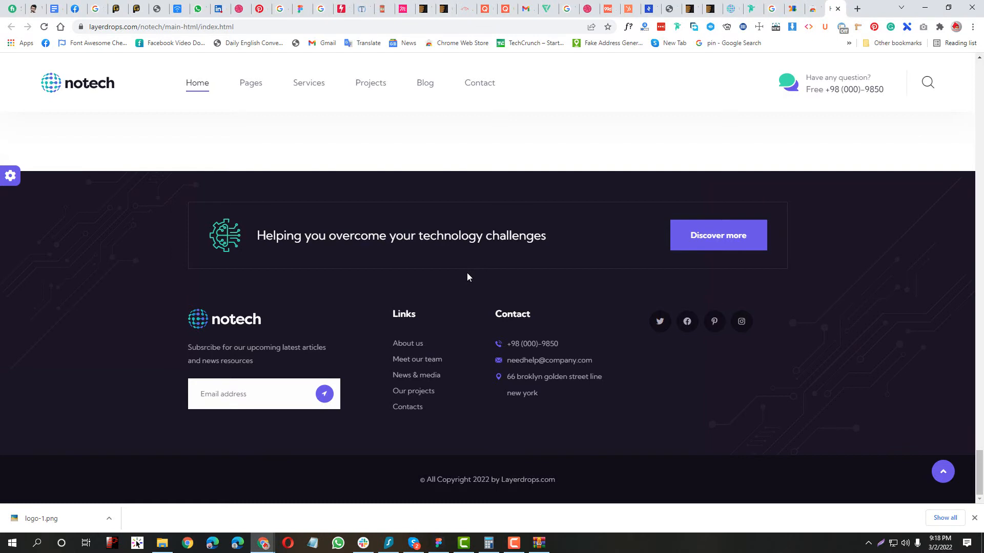
pyautogui.hotkey('alt', 'Tab')
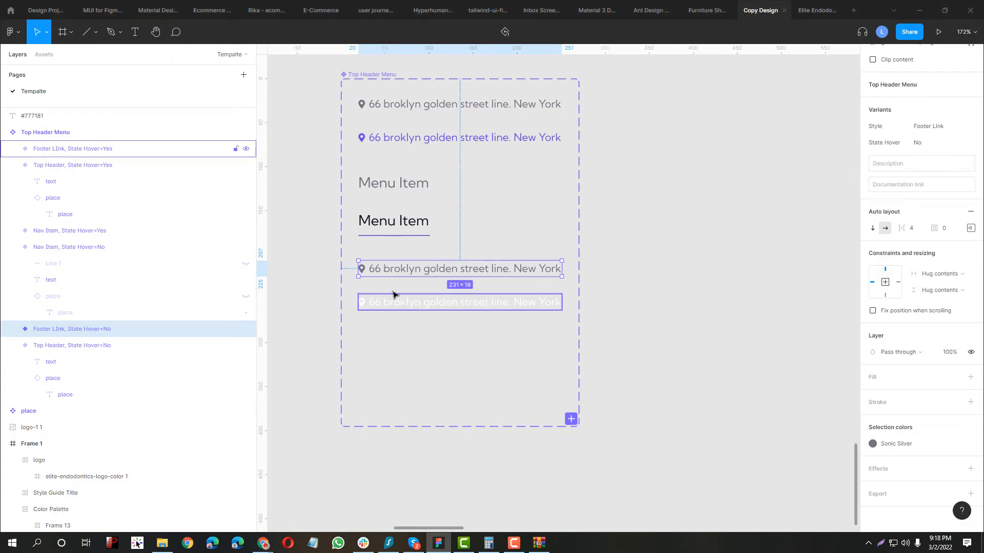
pyautogui.hotkey('alt', 'Tab')
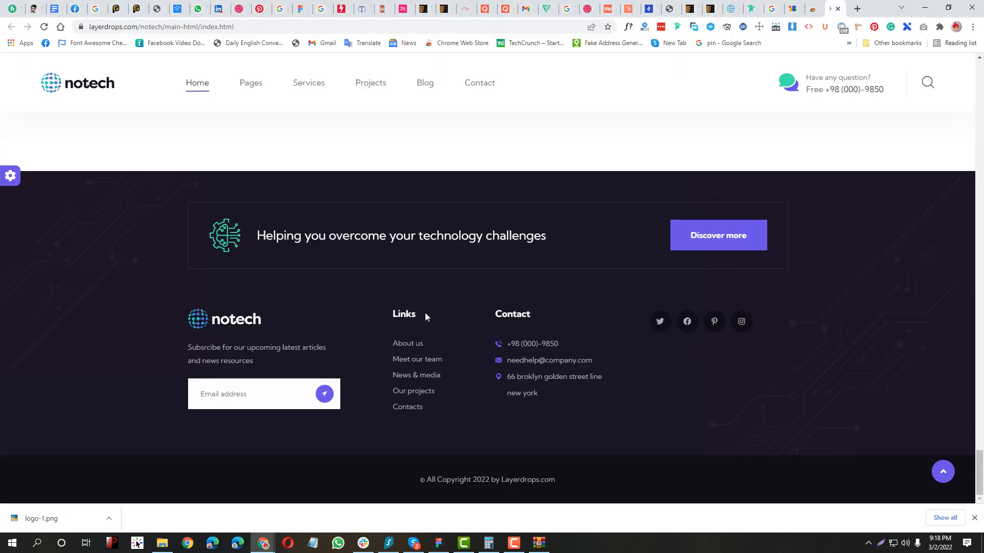
pyautogui.click(680, 26)
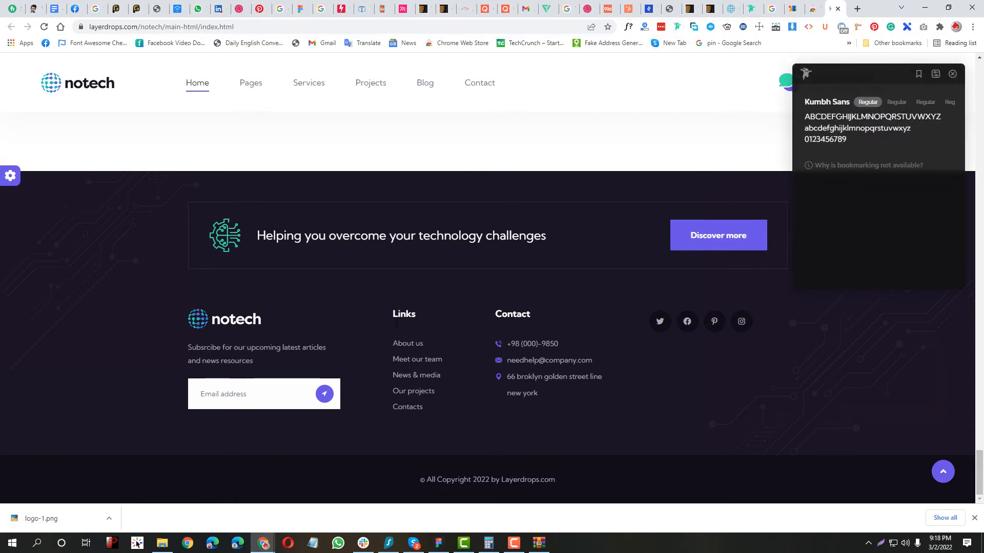
pyautogui.moveTo(403, 314)
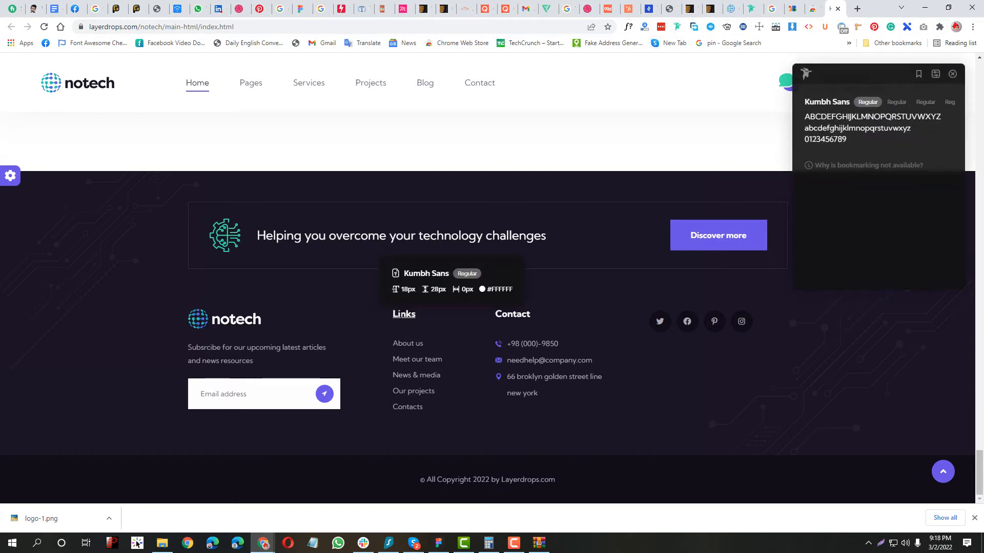
pyautogui.click(953, 74)
pyautogui.press('super+Tab')
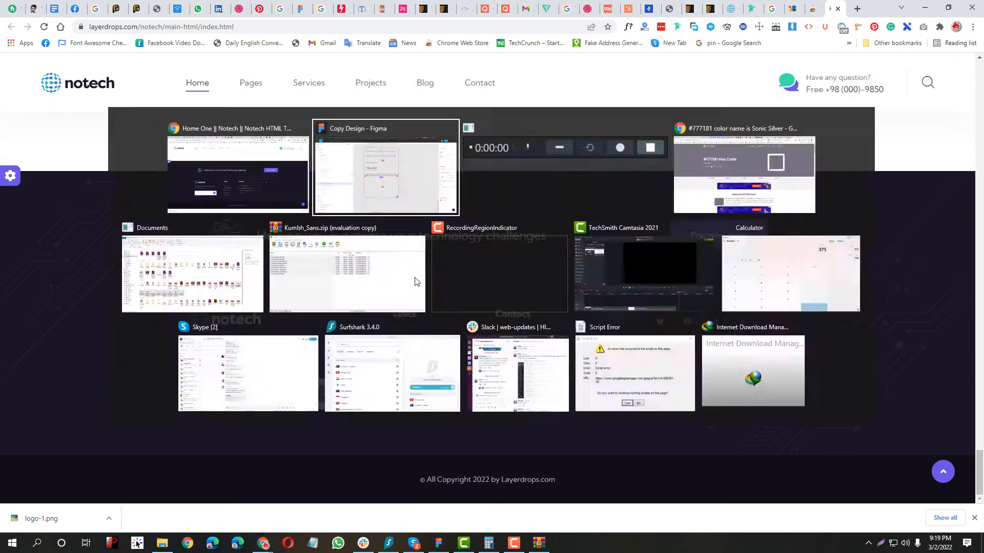
pyautogui.press('Return')
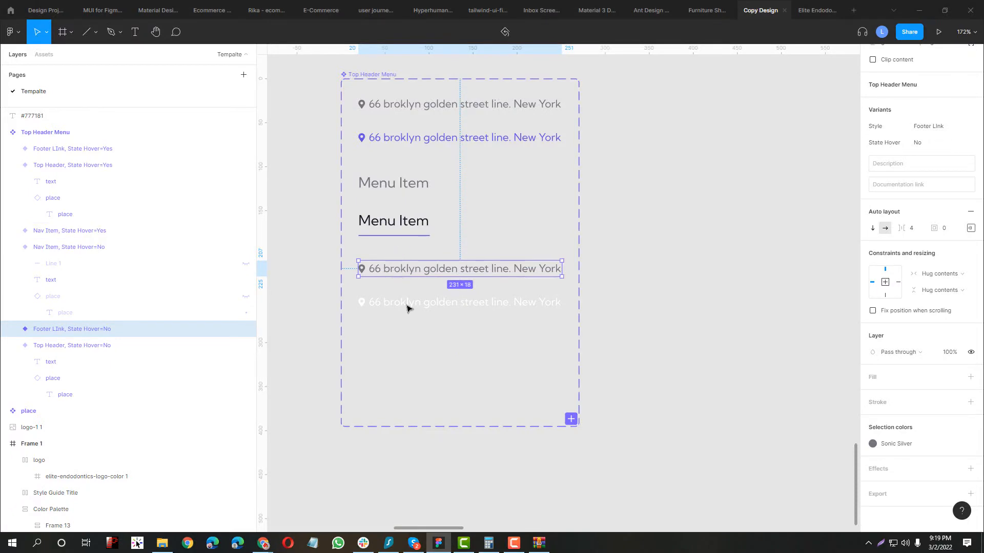
# - Duplicate the two Menu Item variants and place the copies below the white Footer Link variant
pyautogui.click(400, 182)
pyautogui.keyDown('shift'); pyautogui.click(396, 221); pyautogui.keyUp('shift')
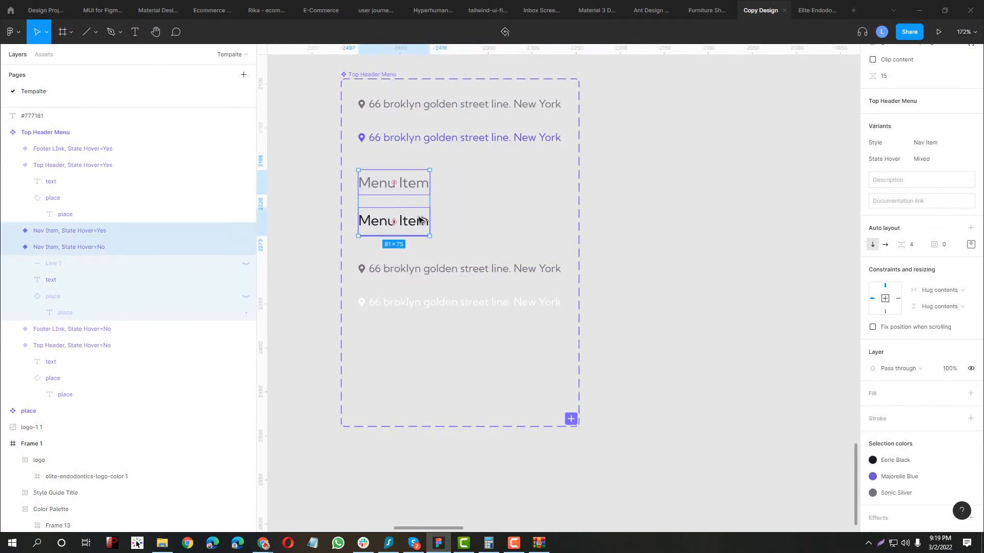
pyautogui.moveTo(419, 186); pyautogui.dragTo(418, 340)
pyautogui.click(319, 329)
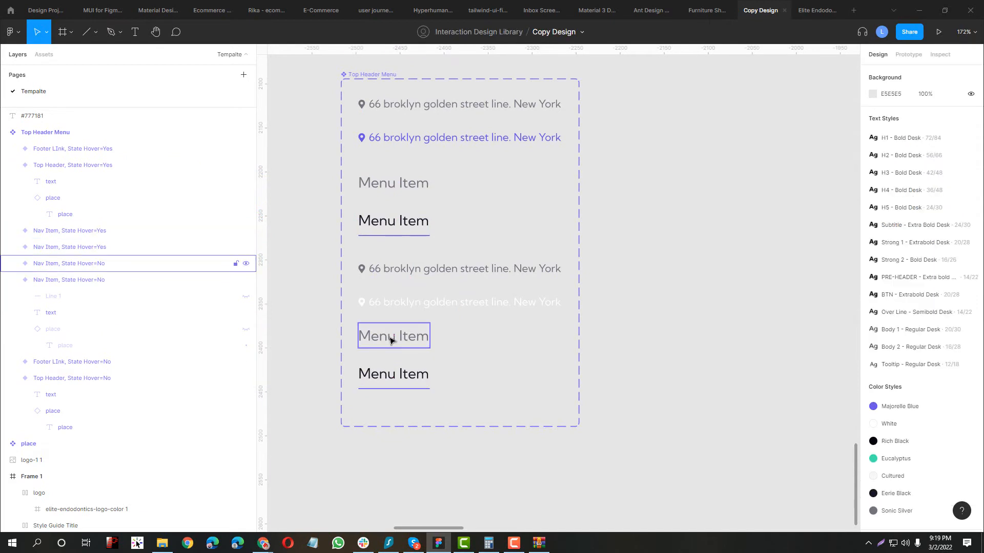
# - With the texts of the two copied Menu Items selected, set the Body 1 - Regular Desk text style's font size to 18
pyautogui.click(391, 340)
pyautogui.keyDown('shift'); pyautogui.click(391, 375); pyautogui.keyUp('shift')
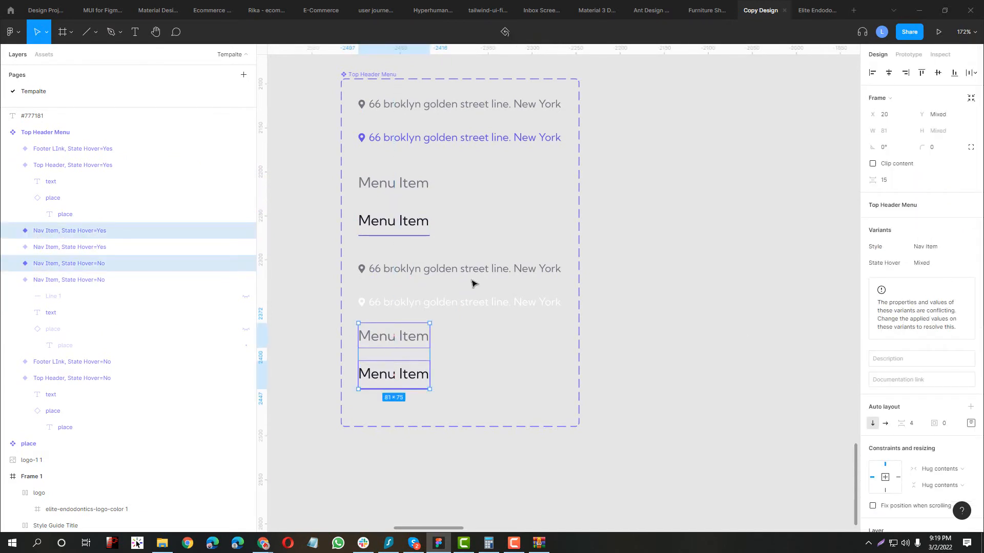
pyautogui.click(380, 345)
pyautogui.keyDown('shift'); pyautogui.click(414, 385); pyautogui.keyUp('shift')
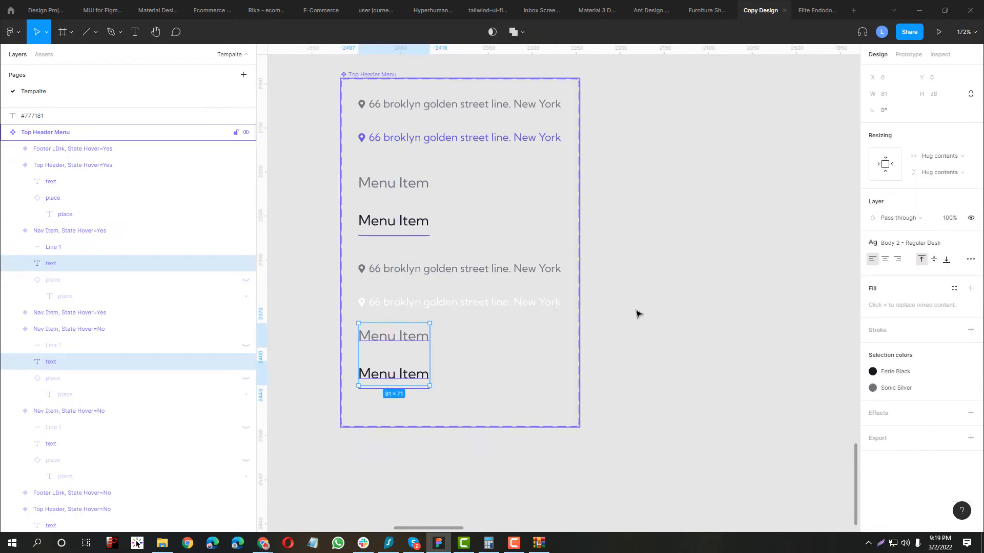
pyautogui.click(896, 243)
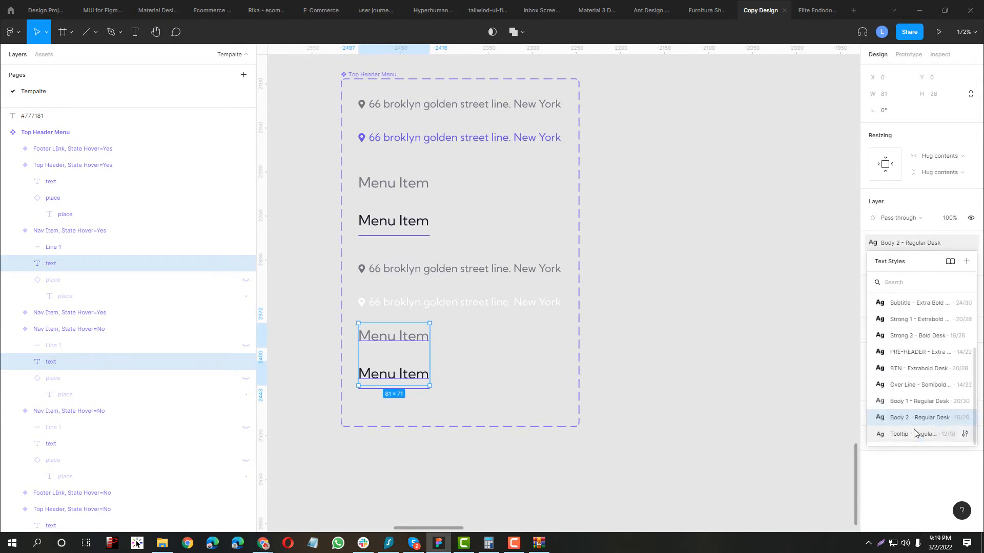
pyautogui.click(965, 402)
pyautogui.click(820, 468)
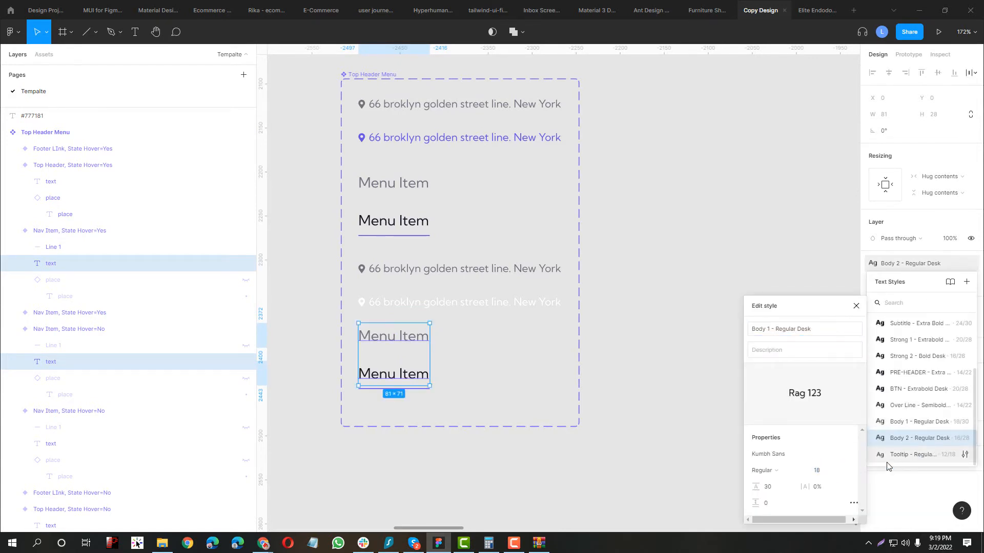
pyautogui.click(855, 306)
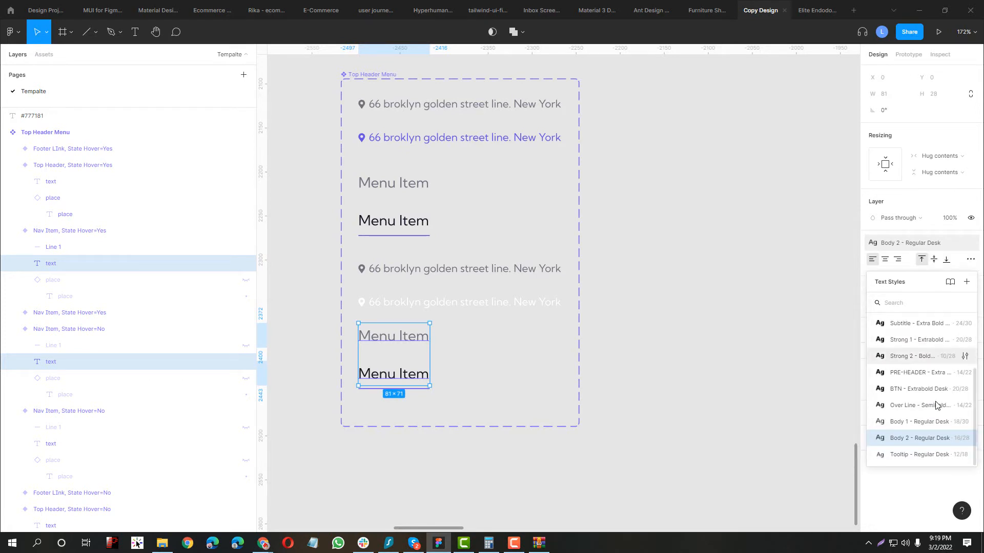
# - Inspect the footer Links heading's weight, size and line height with WhatFont in Chrome and go back to Figma
pyautogui.click(384, 343)
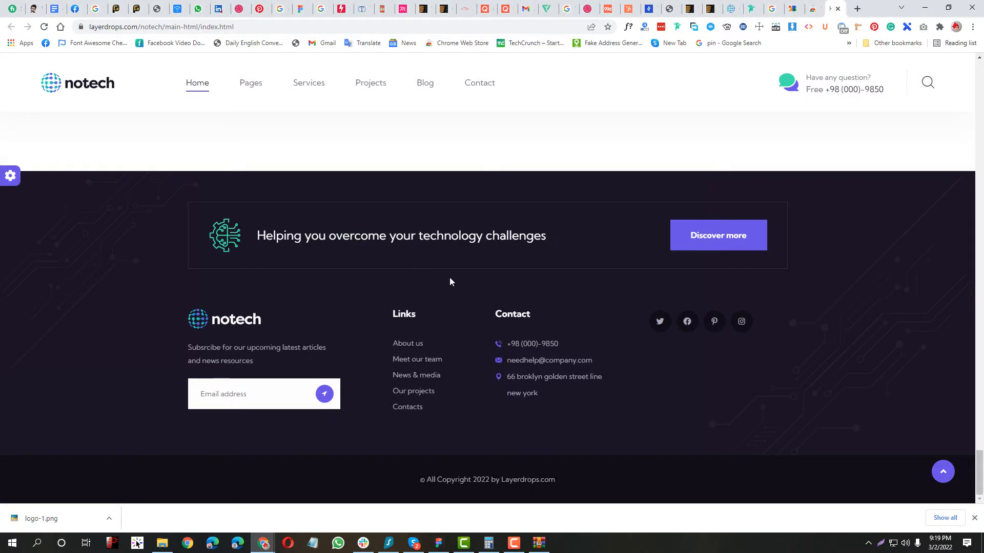
pyautogui.click(677, 28)
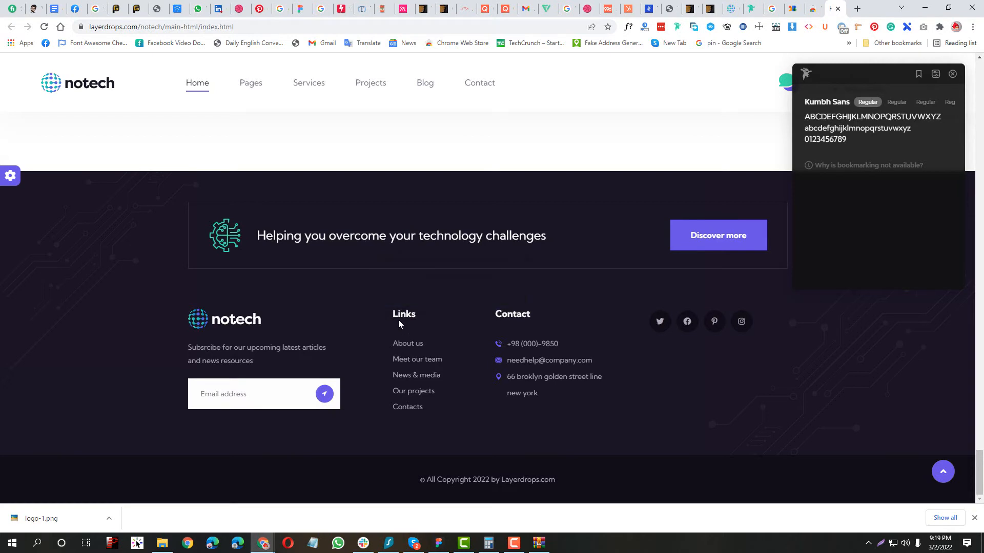
pyautogui.click(951, 75)
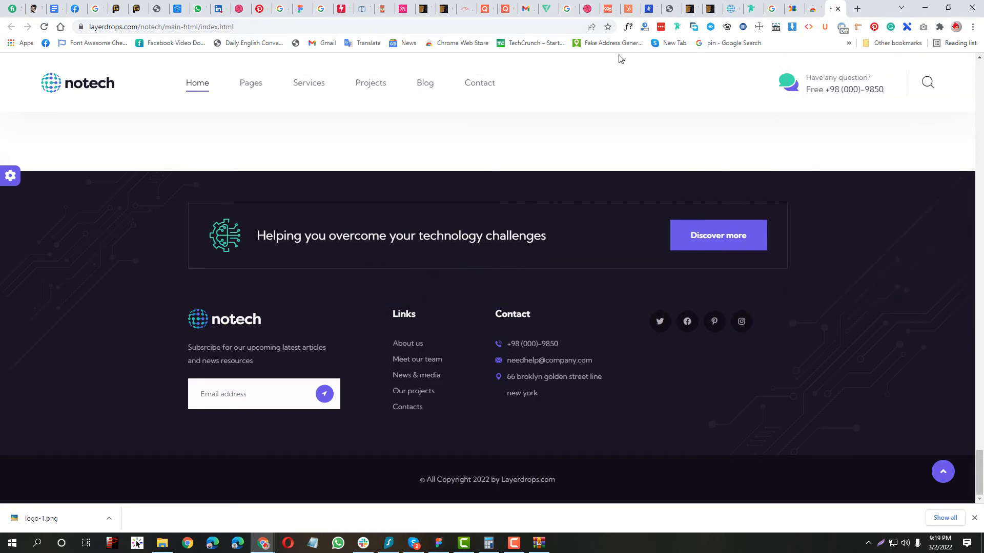
pyautogui.click(626, 28)
pyautogui.click(397, 317)
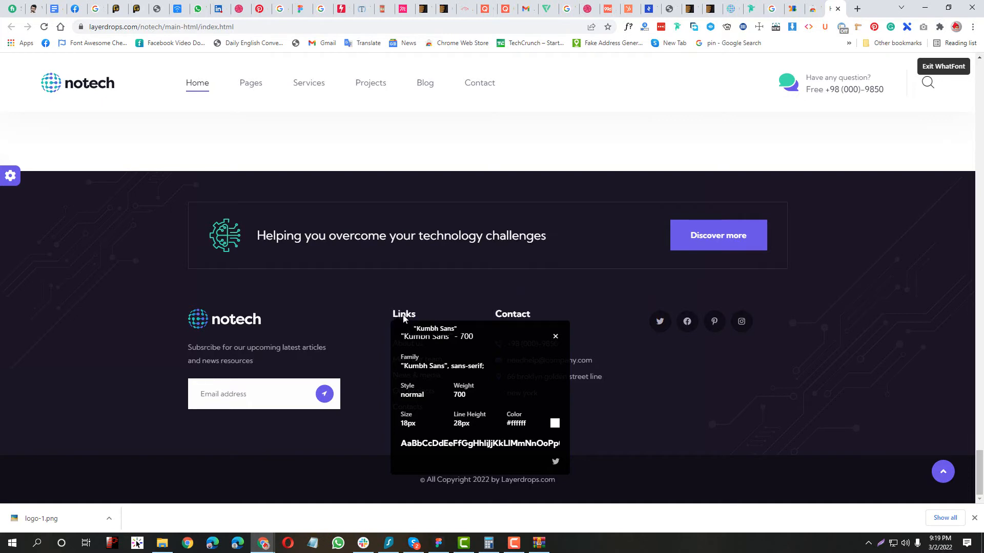
pyautogui.press('Escape')
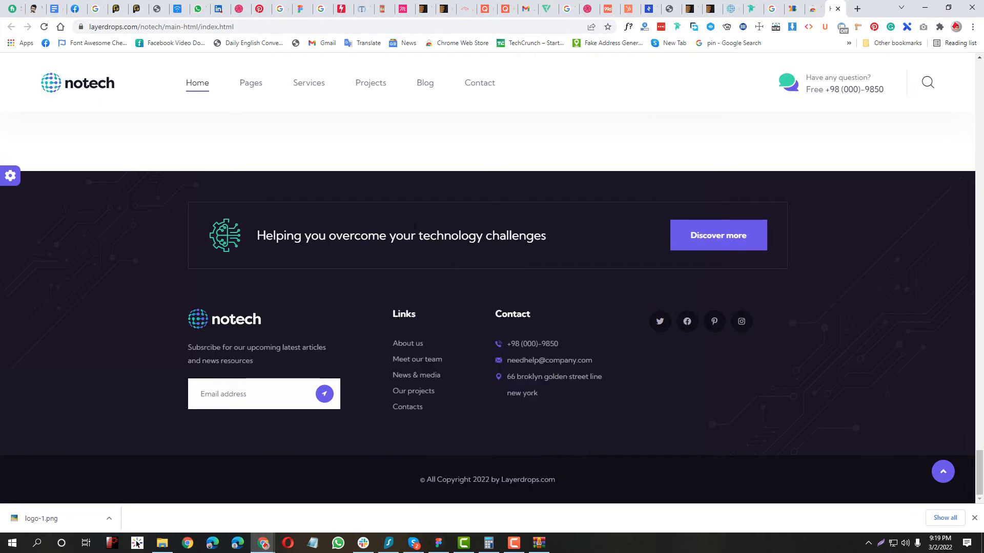
pyautogui.rightClick(414, 227)
pyautogui.hotkey('alt', 'Tab')
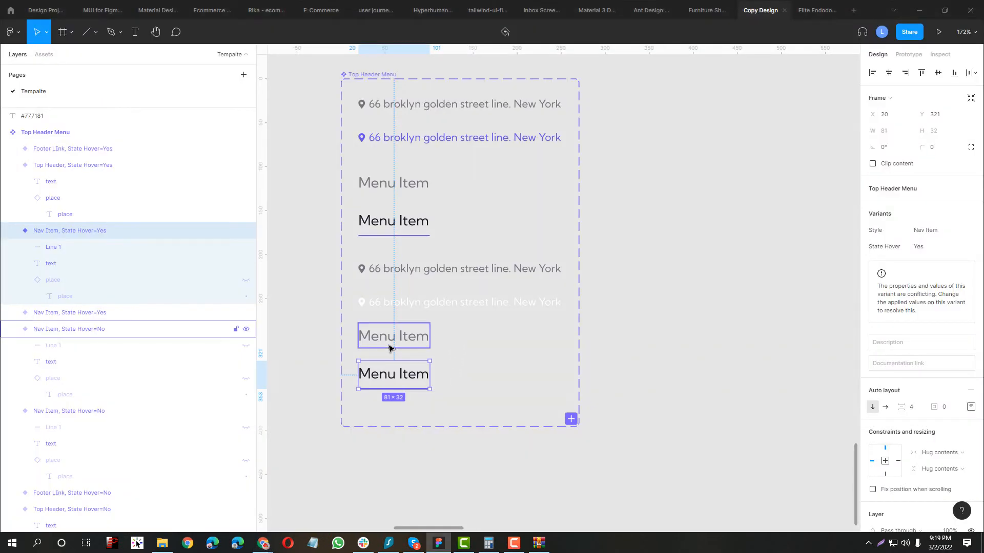
# - Reselect the texts of the two copied Menu Items and set the Strong 1 - Extrabold Desk text style's font size to 18
pyautogui.keyDown('shift'); pyautogui.click(387, 340); pyautogui.keyUp('shift')
pyautogui.scroll(-4, 931, 437)
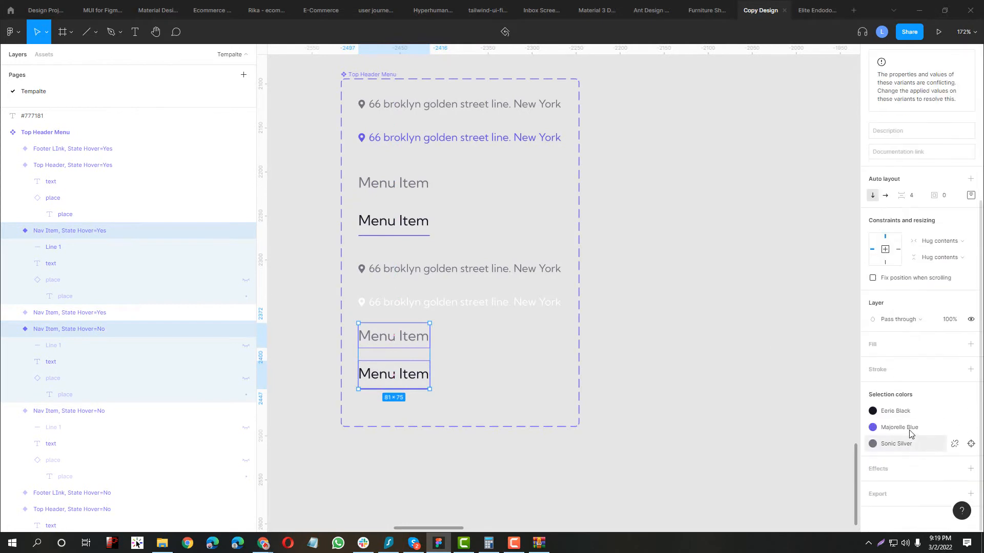
pyautogui.doubleClick(406, 335)
pyautogui.keyDown('shift'); pyautogui.click(410, 374); pyautogui.keyUp('shift')
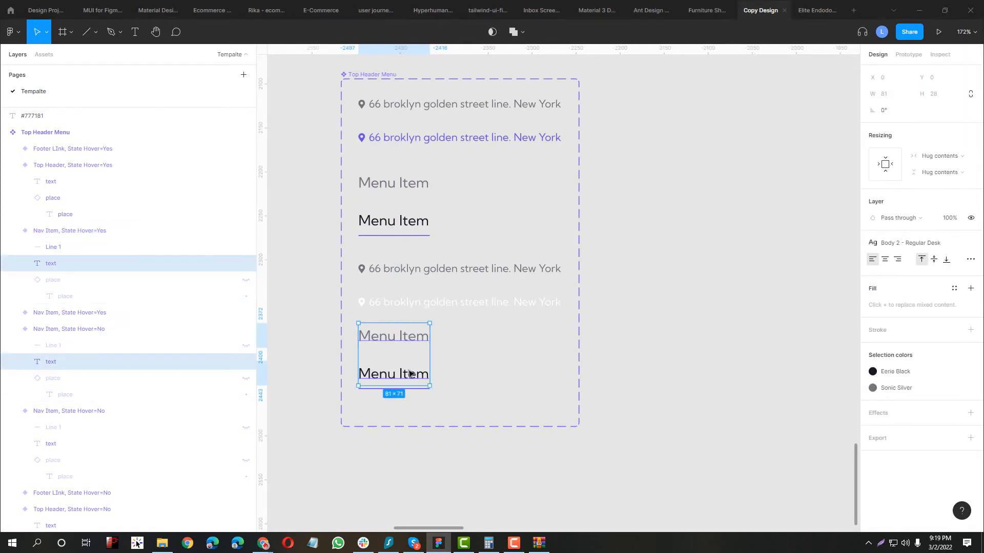
pyautogui.click(934, 247)
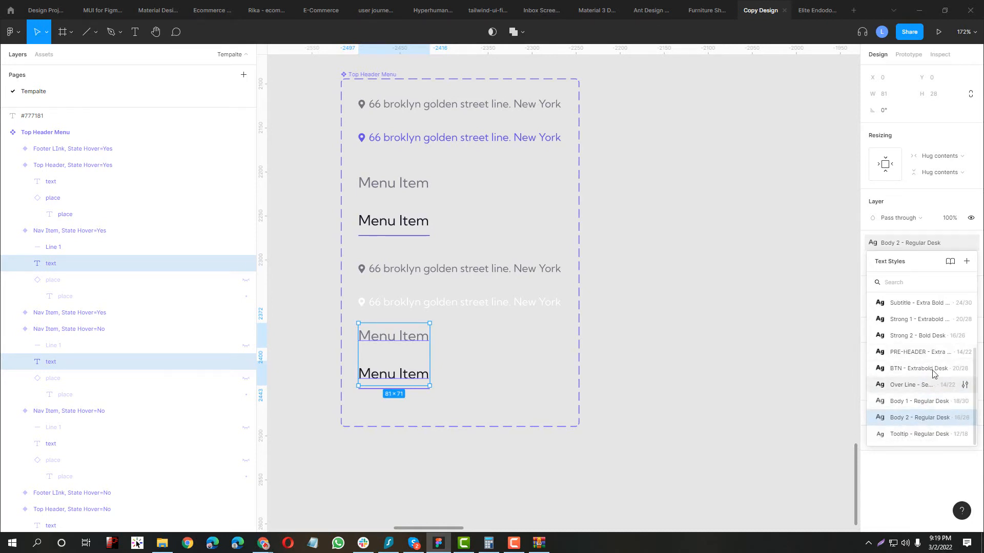
pyautogui.click(964, 319)
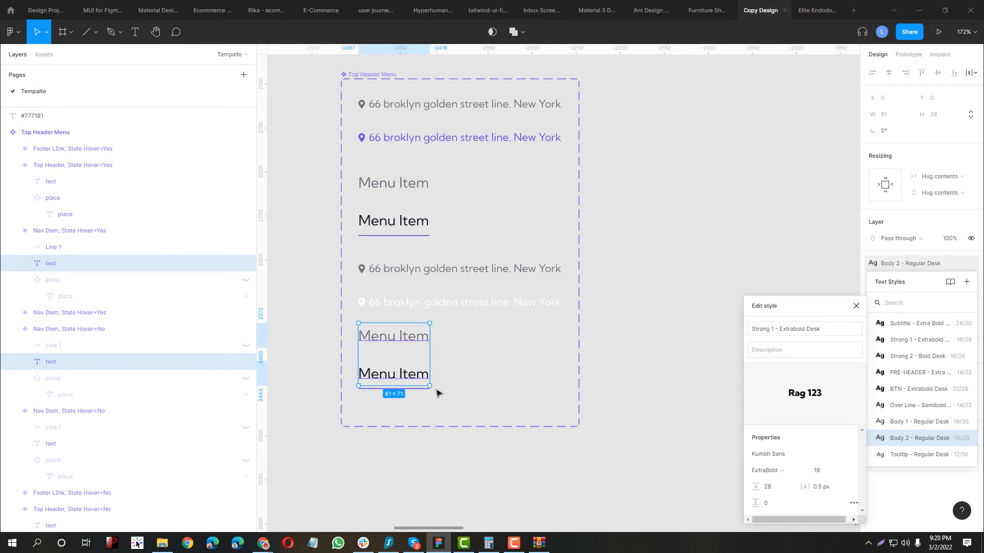
pyautogui.click(855, 306)
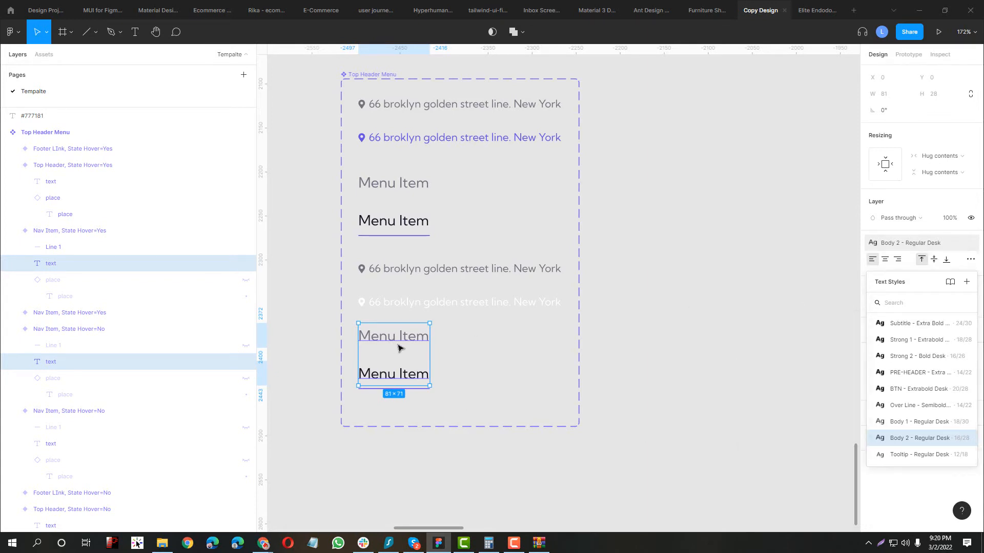
# - Select the texts of the two copied Menu Items below the white Footer Link and open the text style list
pyautogui.click(413, 342)
pyautogui.keyDown('ctrl'); pyautogui.click(411, 378); pyautogui.keyUp('ctrl')
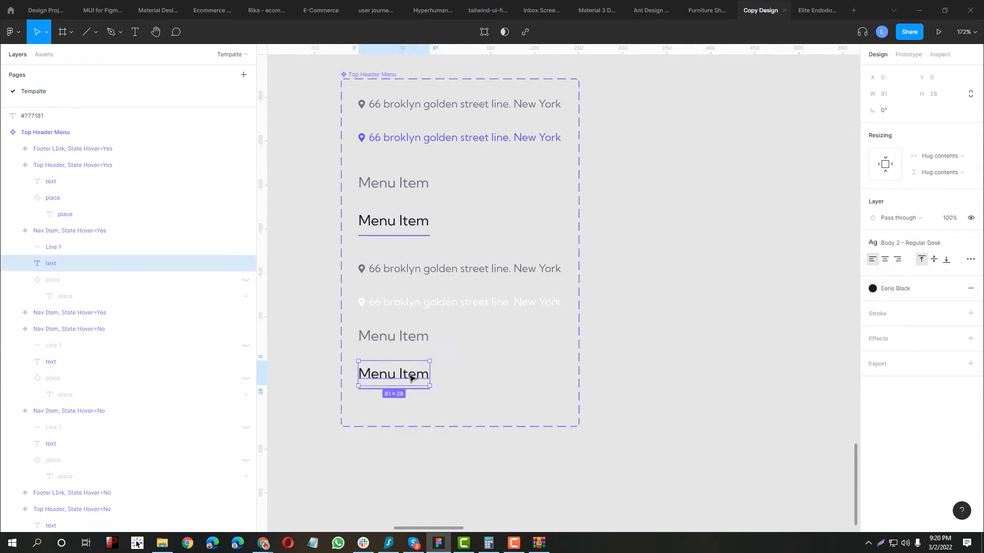
pyautogui.keyDown('ctrl'); pyautogui.keyDown('shift'); pyautogui.click(416, 339); pyautogui.keyUp('shift'); pyautogui.keyUp('ctrl')
pyautogui.click(886, 247)
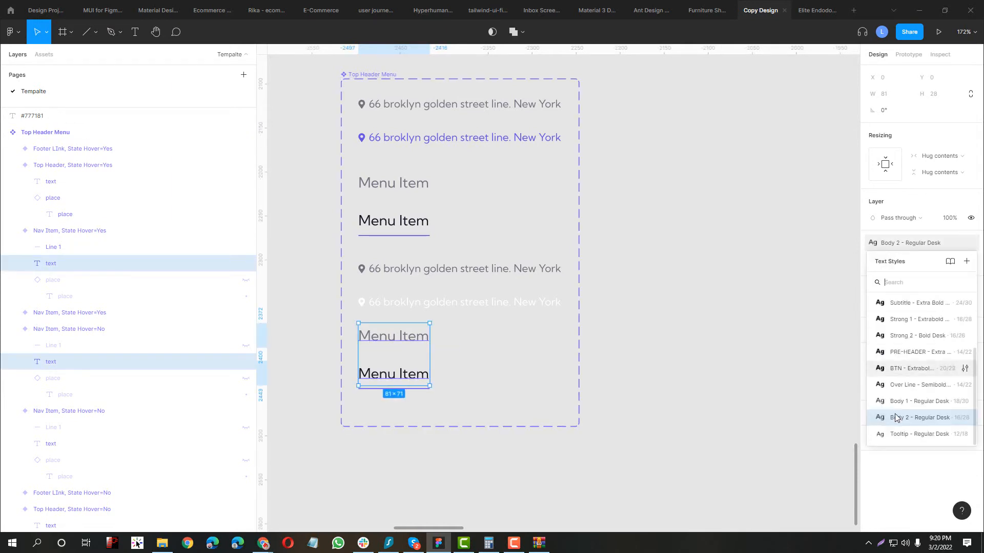
pyautogui.click(964, 418)
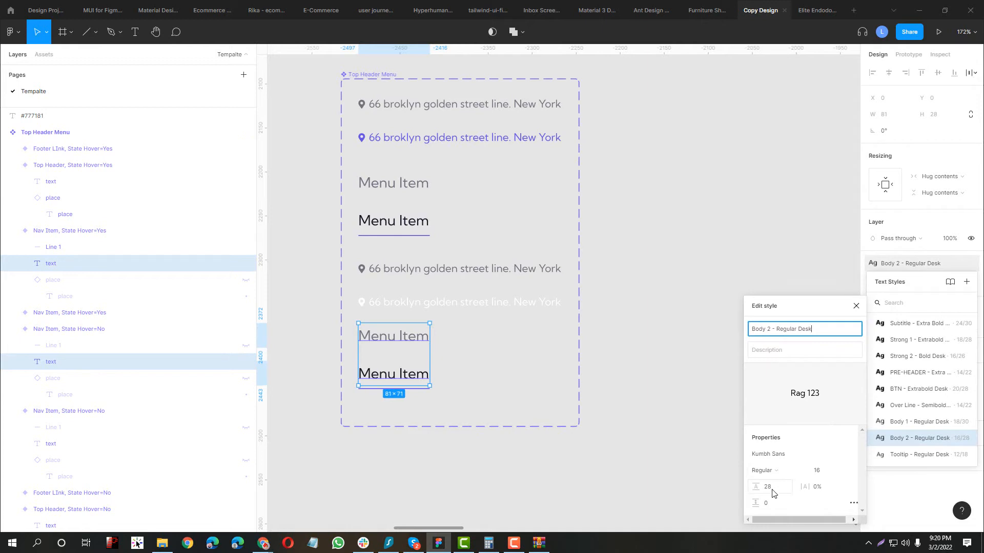
pyautogui.click(777, 470)
pyautogui.click(806, 456)
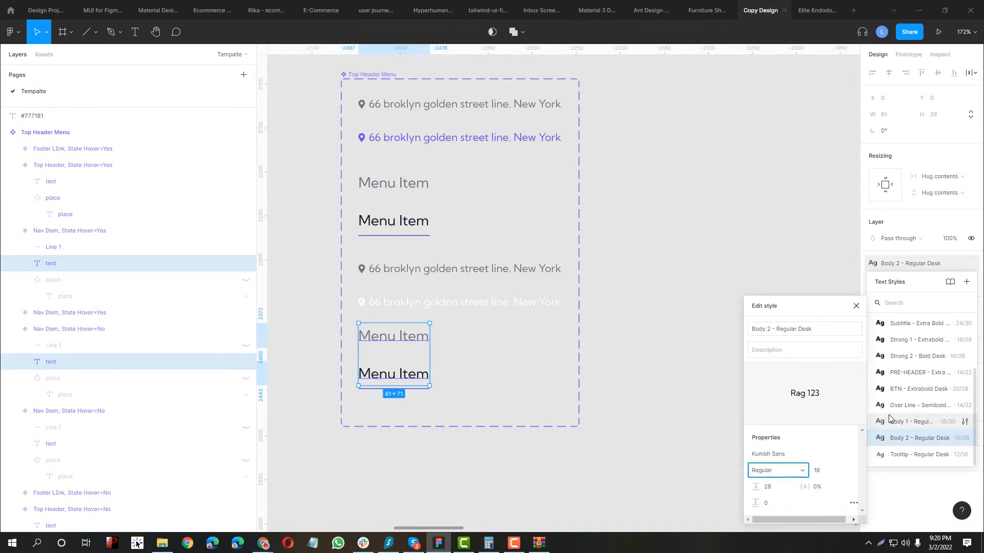
pyautogui.press('Escape')
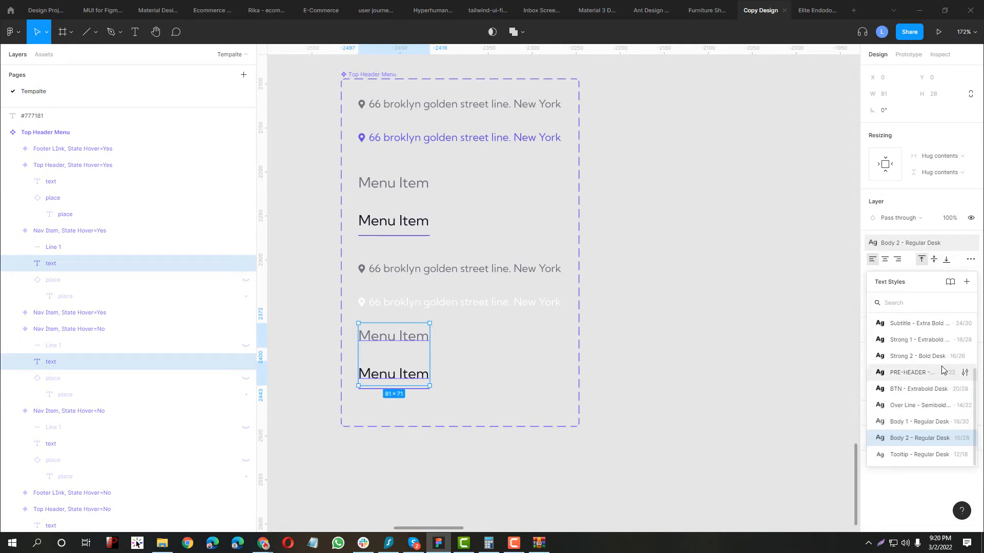
pyautogui.click(965, 357)
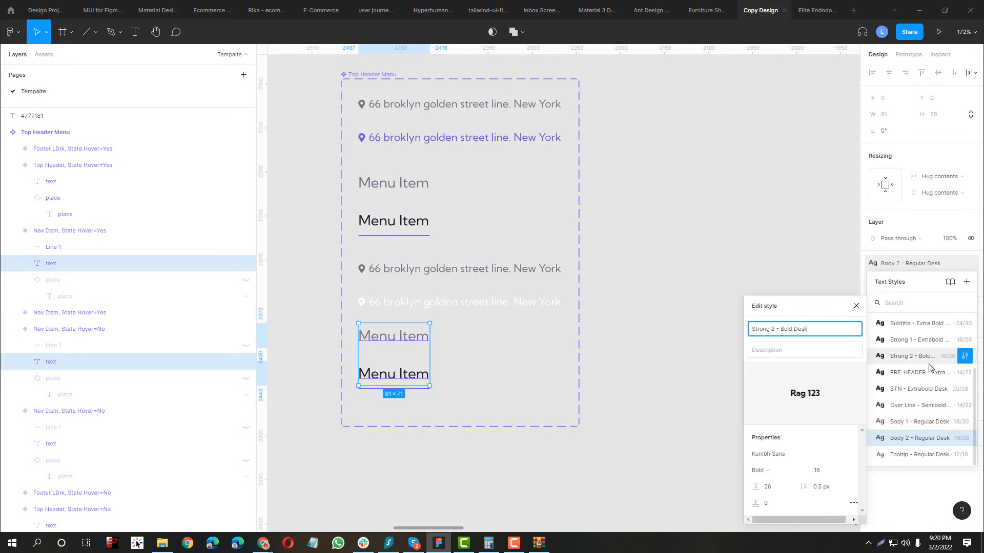
# - Set the Strong 1 - Extrabold Desk text style's font weight to Bold
pyautogui.click(964, 341)
pyautogui.click(779, 470)
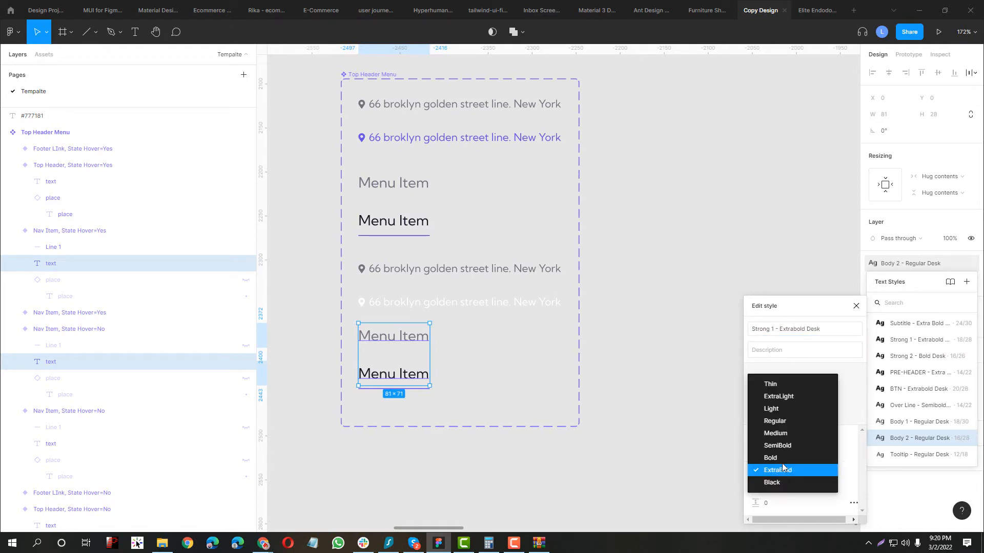
pyautogui.click(791, 456)
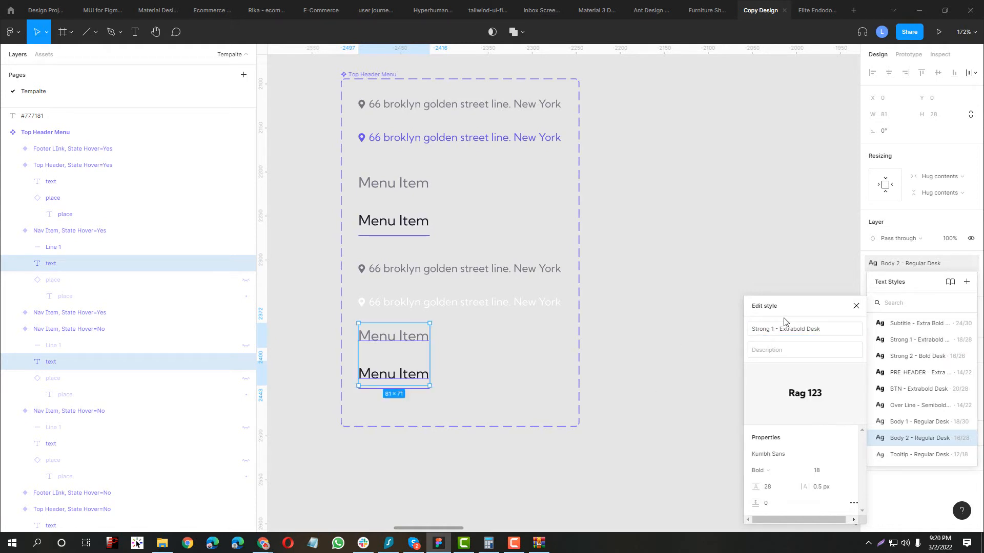
pyautogui.click(855, 307)
pyautogui.press('Escape')
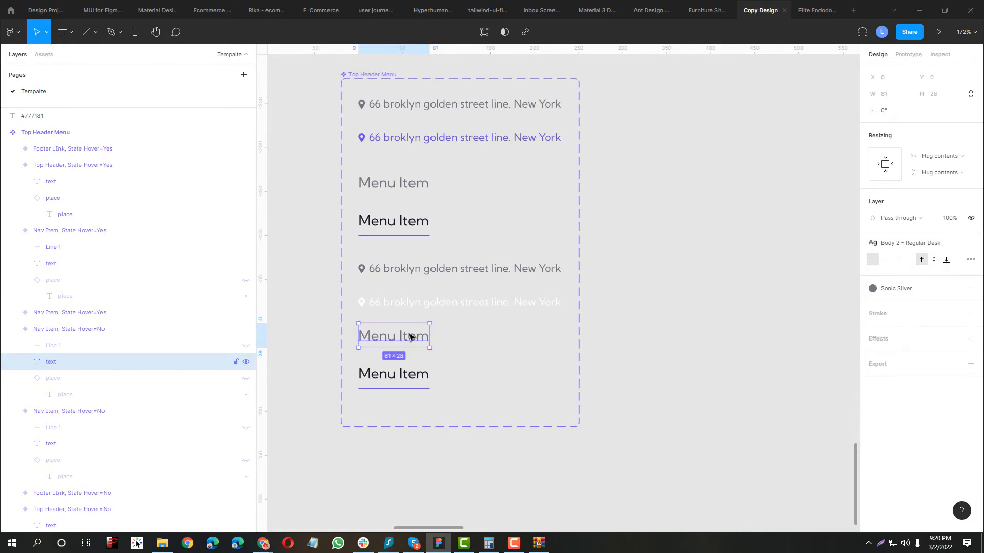
# - Reselect the texts of the two copied Menu Items and apply the Strong 1 - Extrabold Desk text style
pyautogui.click(917, 244)
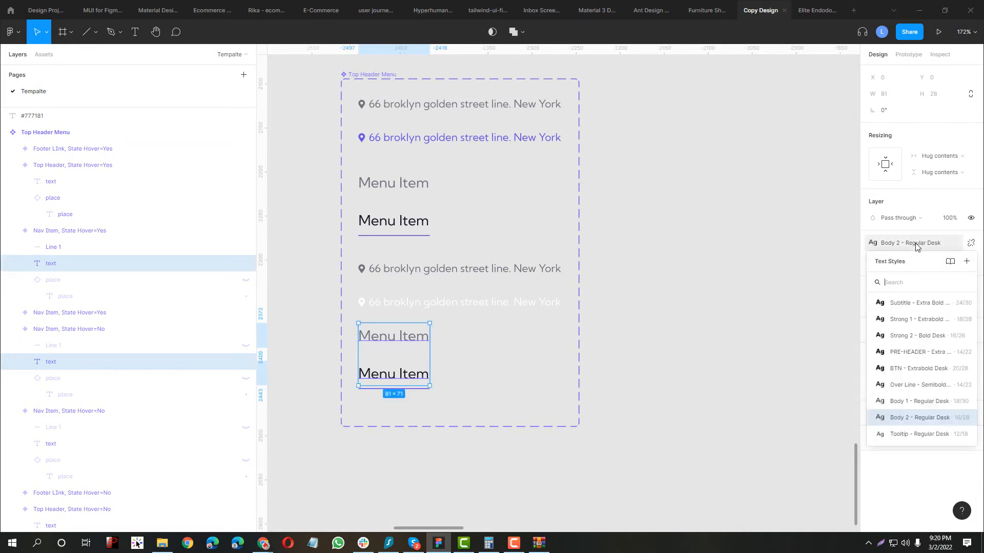
pyautogui.click(903, 320)
# - Recolour both copied Menu Items, including the underline of the hover variant, with the White colour style
pyautogui.scroll(4, 380, 359)
pyautogui.click(476, 313)
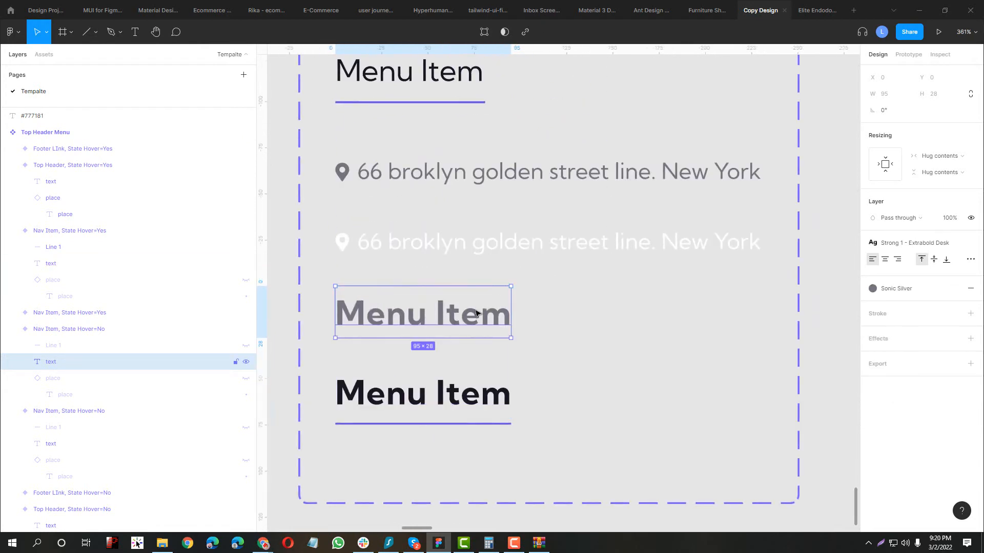
pyautogui.keyDown('shift'); pyautogui.click(454, 392); pyautogui.keyUp('shift')
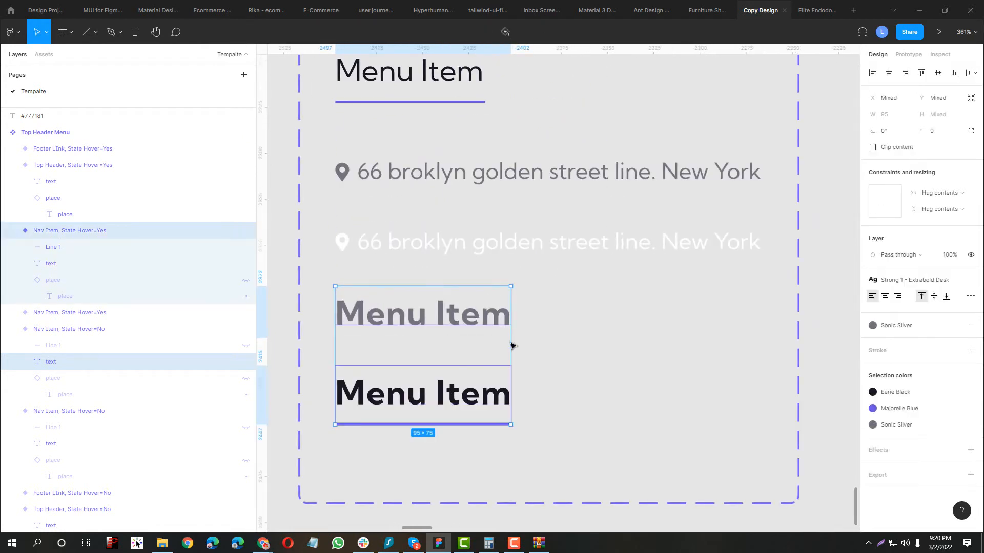
pyautogui.click(899, 325)
pyautogui.press('Escape')
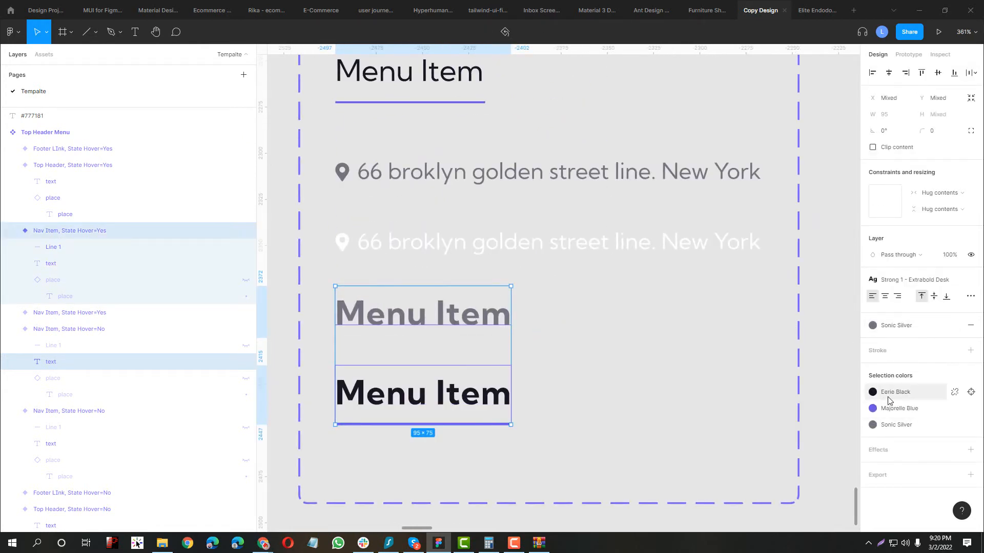
pyautogui.click(872, 392)
pyautogui.click(780, 438)
pyautogui.click(886, 393)
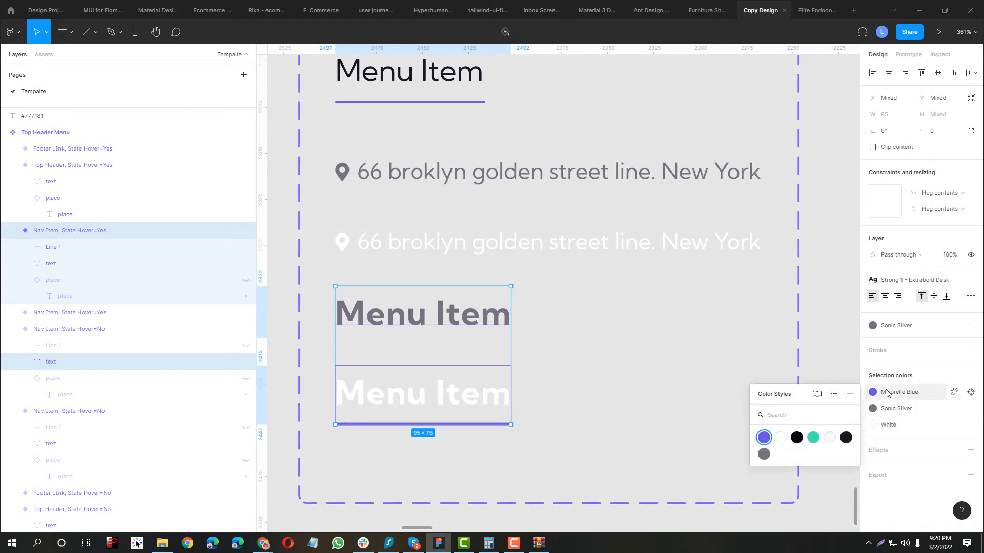
pyautogui.click(763, 454)
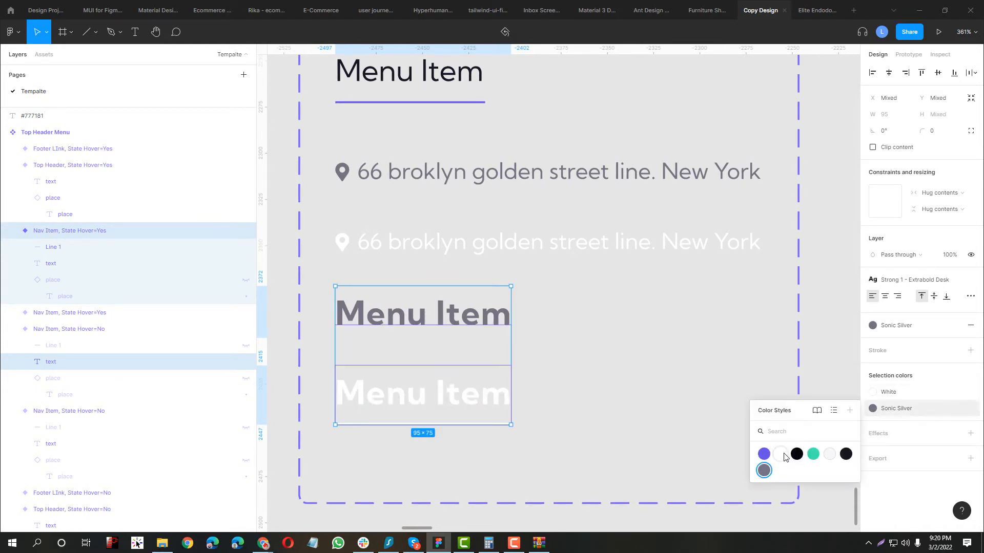
pyautogui.click(784, 455)
pyautogui.scroll(-3, 468, 297)
pyautogui.press('Escape')
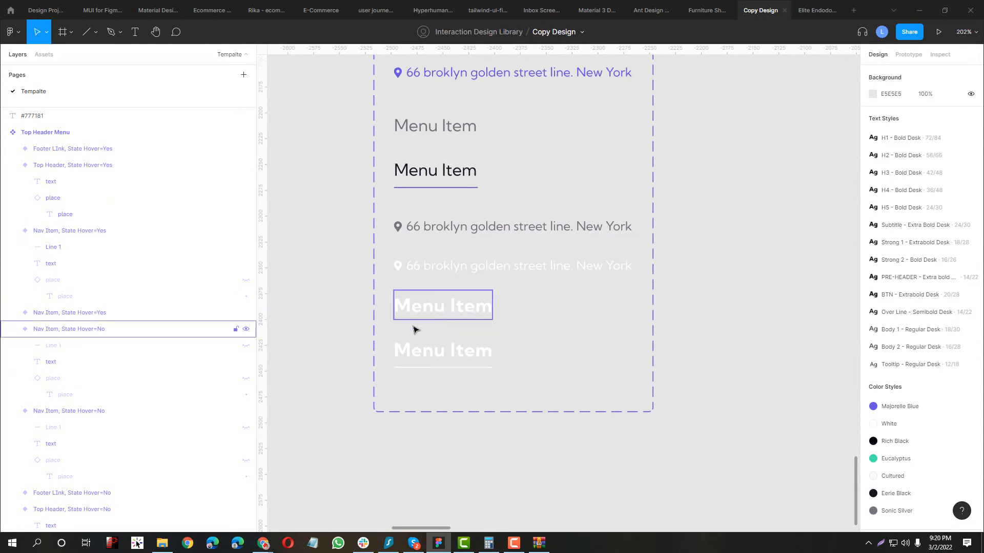
# - Hide the underline layer Line 1 in the lower copied Menu Item
pyautogui.scroll(3, 413, 330)
pyautogui.keyDown('ctrl'); pyautogui.click(450, 281); pyautogui.keyUp('ctrl')
pyautogui.keyDown('ctrl'); pyautogui.click(427, 397); pyautogui.keyUp('ctrl')
pyautogui.keyDown('ctrl'); pyautogui.click(450, 395); pyautogui.keyUp('ctrl')
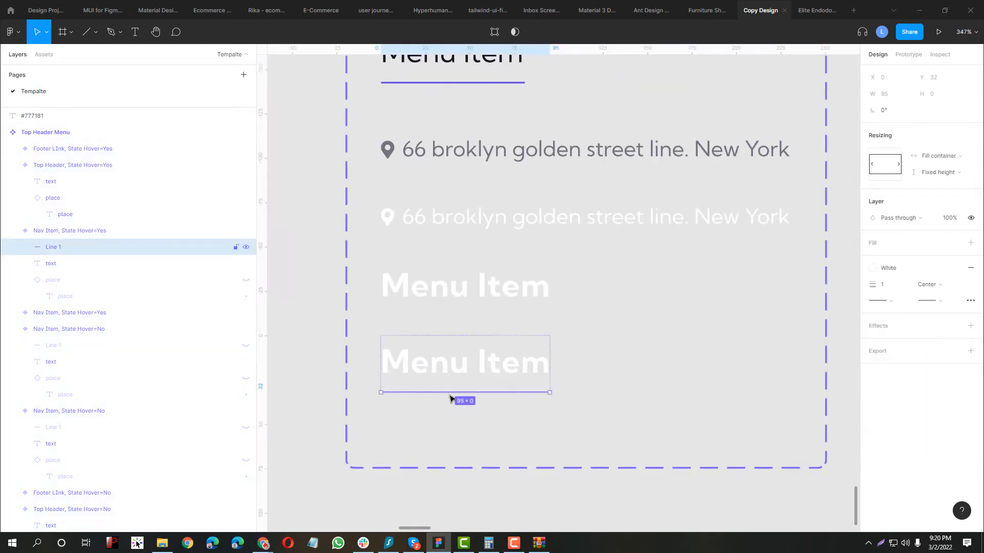
pyautogui.click(246, 247)
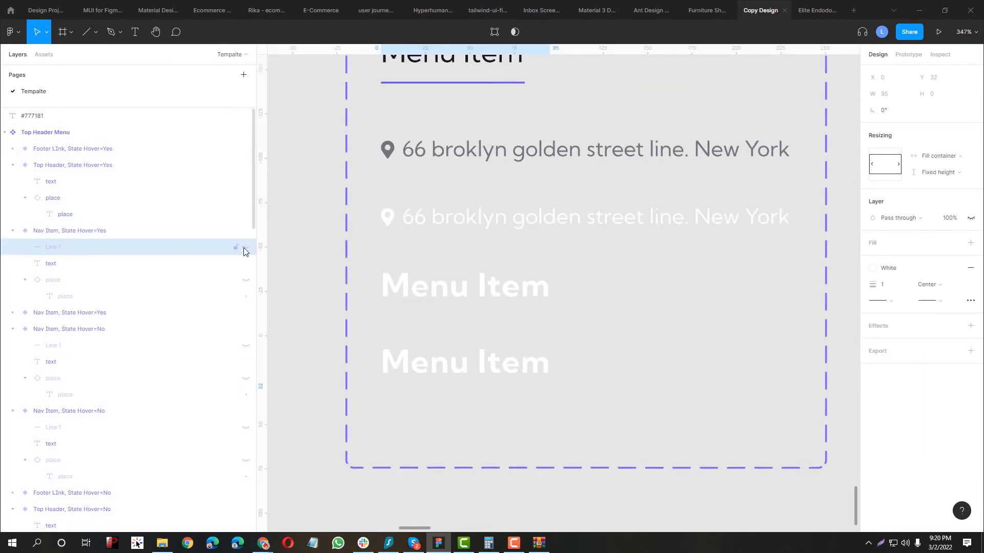
# - Set the Style property of both white Menu Item variants to Footer Head
pyautogui.click(424, 290)
pyautogui.click(444, 373)
pyautogui.click(463, 304)
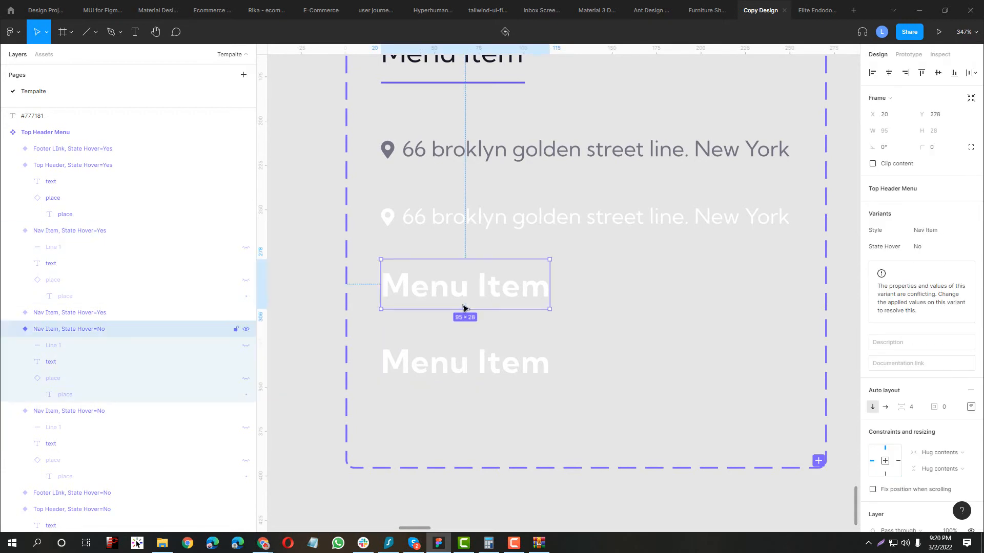
pyautogui.keyDown('shift'); pyautogui.click(455, 366); pyautogui.keyUp('shift')
pyautogui.click(939, 250)
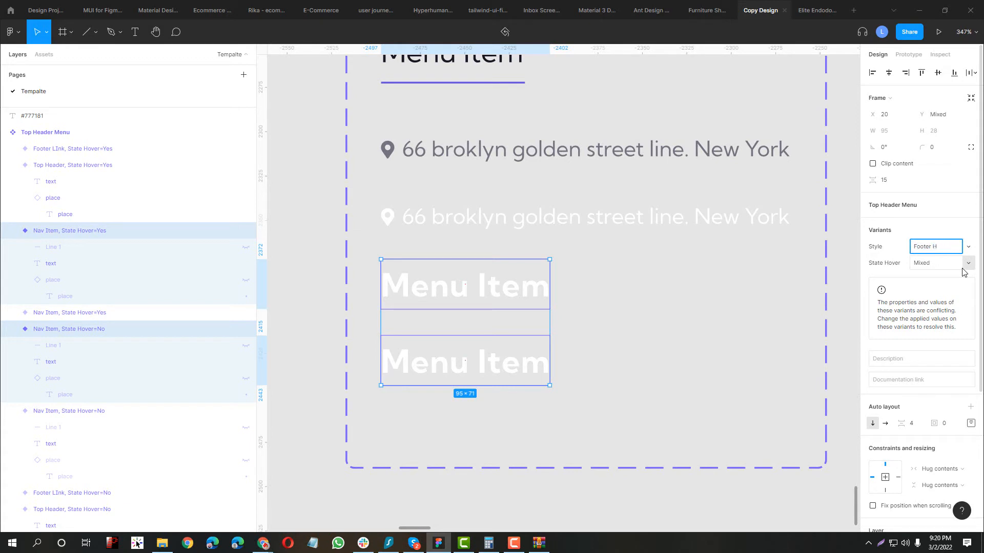
pyautogui.write('Footer Head')
pyautogui.press('Return')
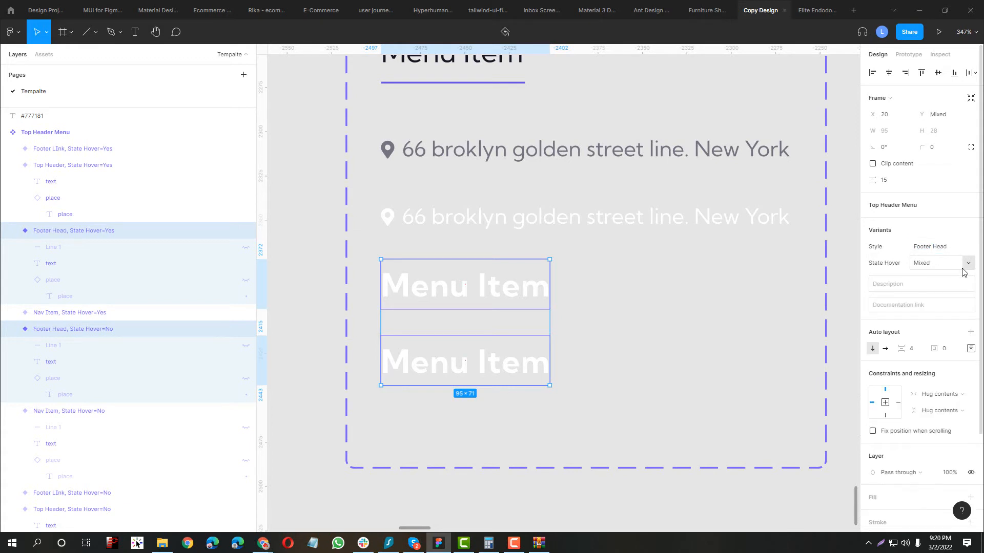
# - Create an instance of the grey Top Header variant and place it on the empty canvas beside the component set
pyautogui.scroll(-5, 348, 215)
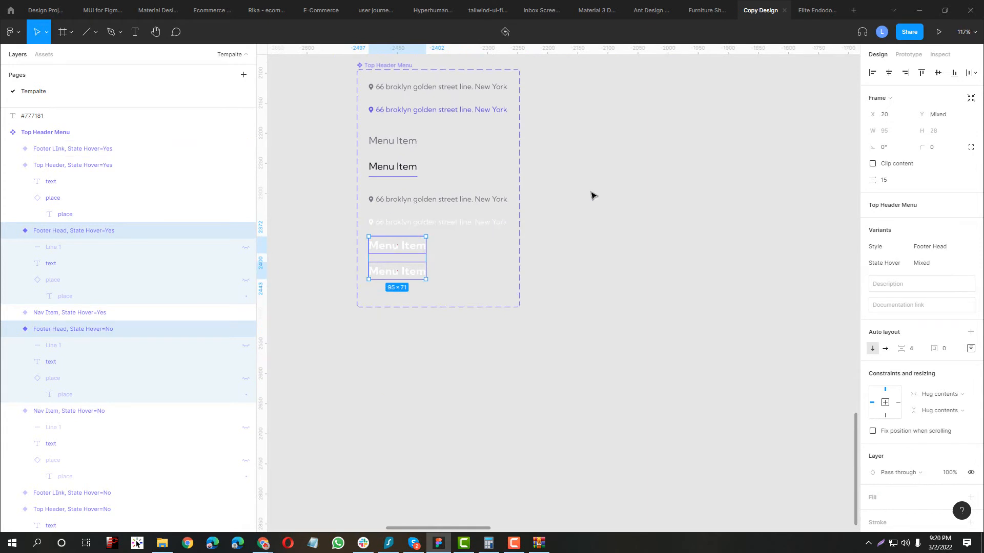
pyautogui.click(591, 192)
pyautogui.moveTo(499, 210); pyautogui.dragTo(393, 279)
pyautogui.click(353, 160)
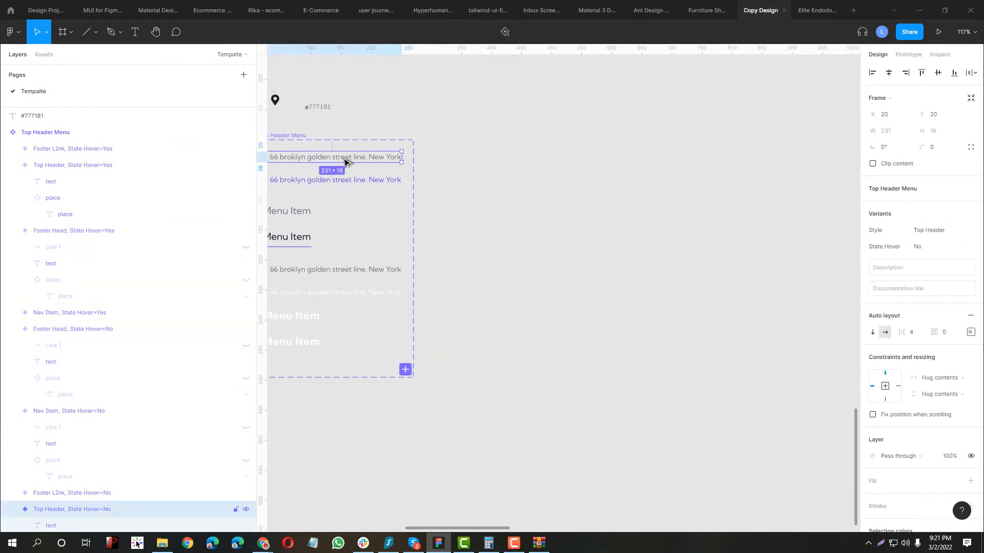
pyautogui.moveTo(345, 162); pyautogui.dragTo(582, 195)
pyautogui.scroll(-3, 522, 211)
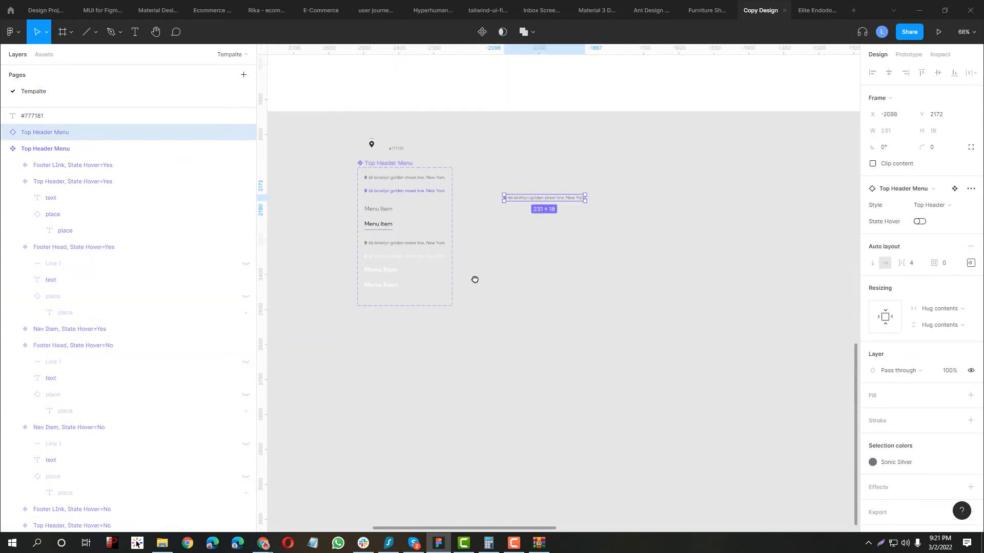
pyautogui.scroll(4, 451, 217)
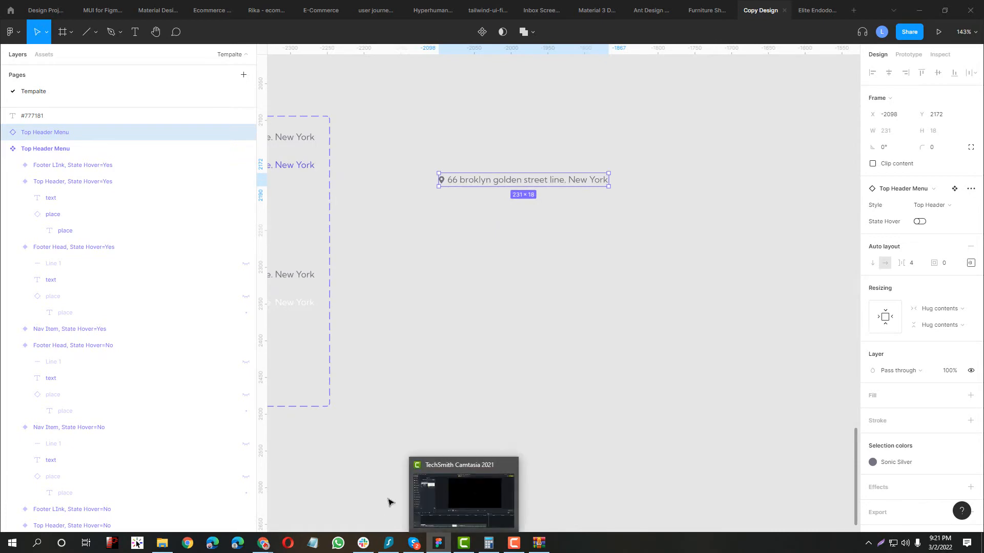
# - Measure the header's spacing at the top of the notech home page in Chrome and go back to Figma
pyautogui.moveTo(262, 542)
pyautogui.click(224, 523)
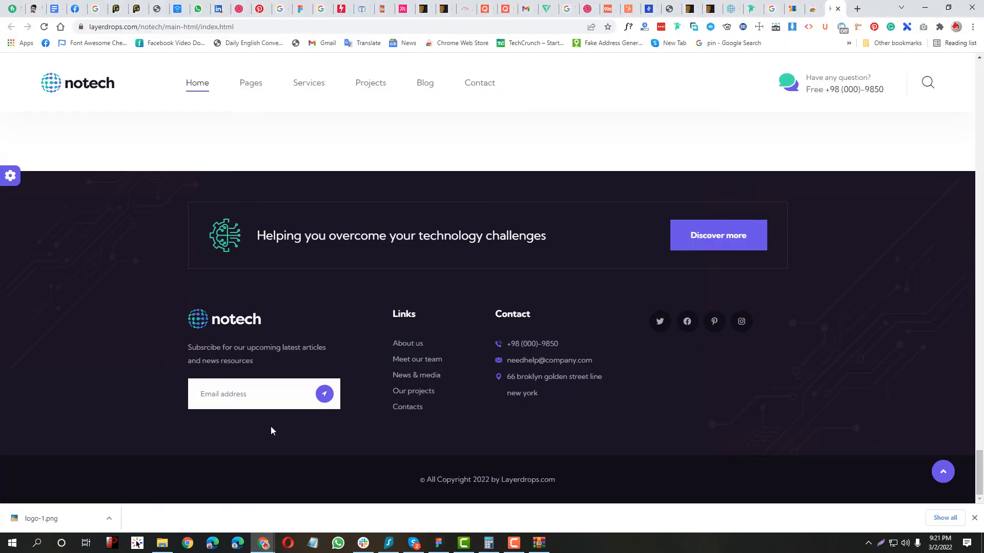
pyautogui.scroll(20, 321, 303)
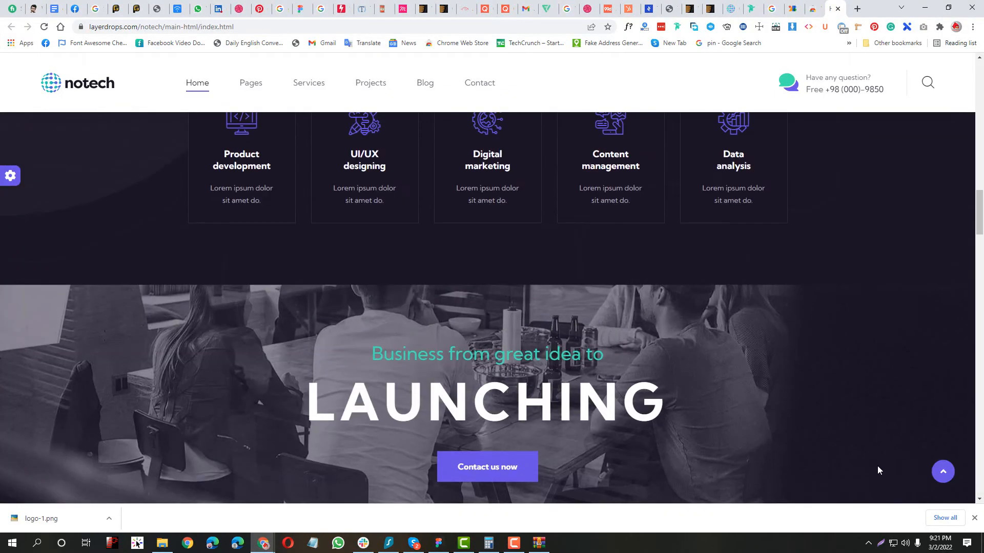
pyautogui.click(943, 471)
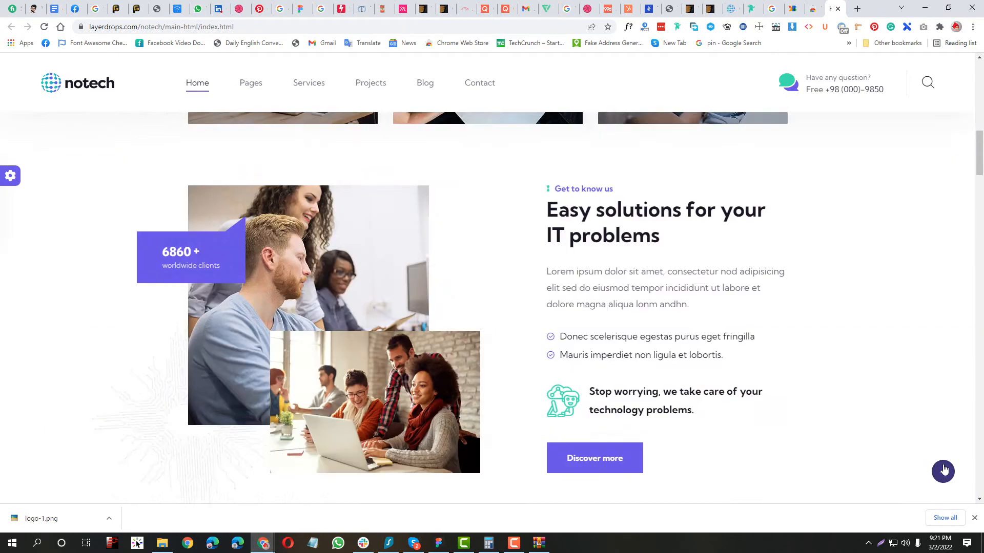
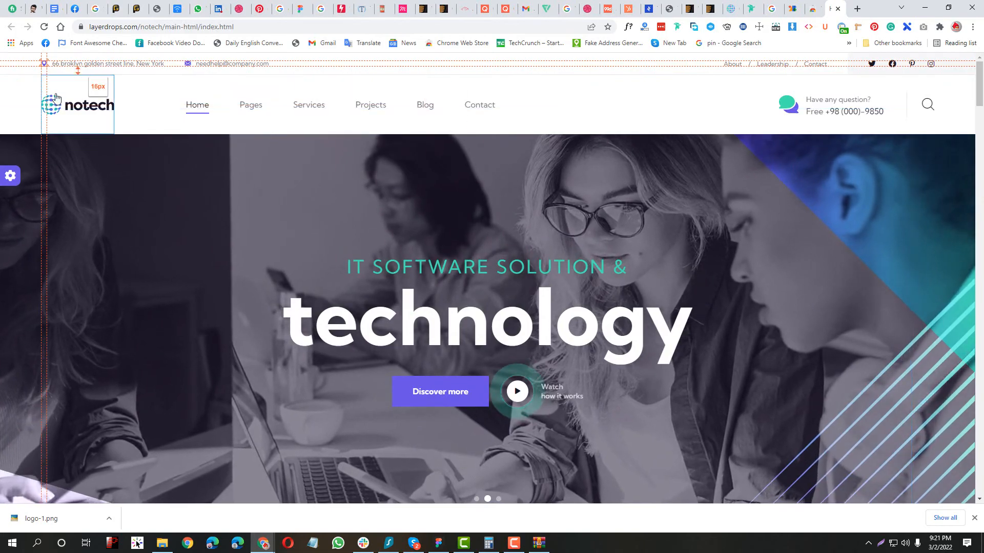
pyautogui.press('Print')
pyautogui.moveTo(0, 53); pyautogui.dragTo(41, 308)
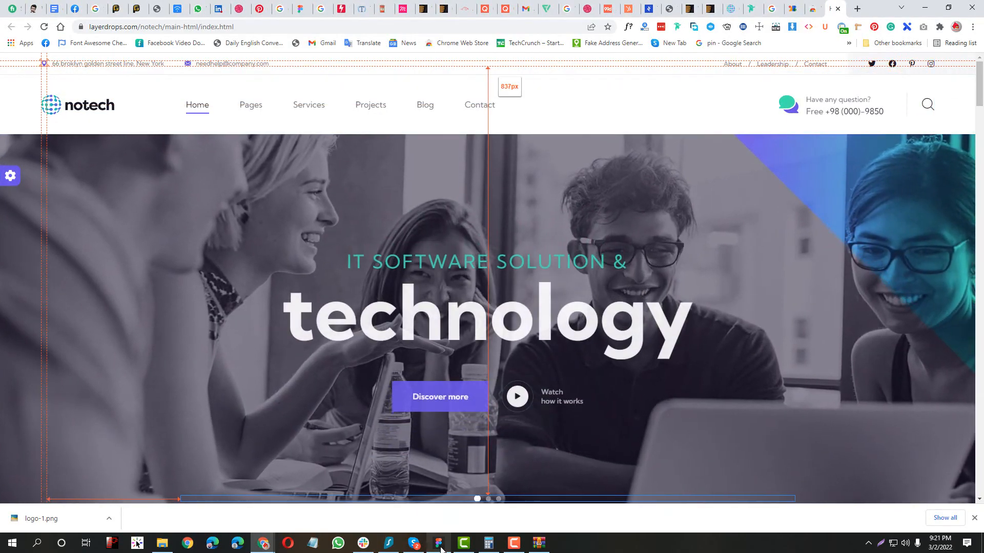
pyautogui.click(438, 543)
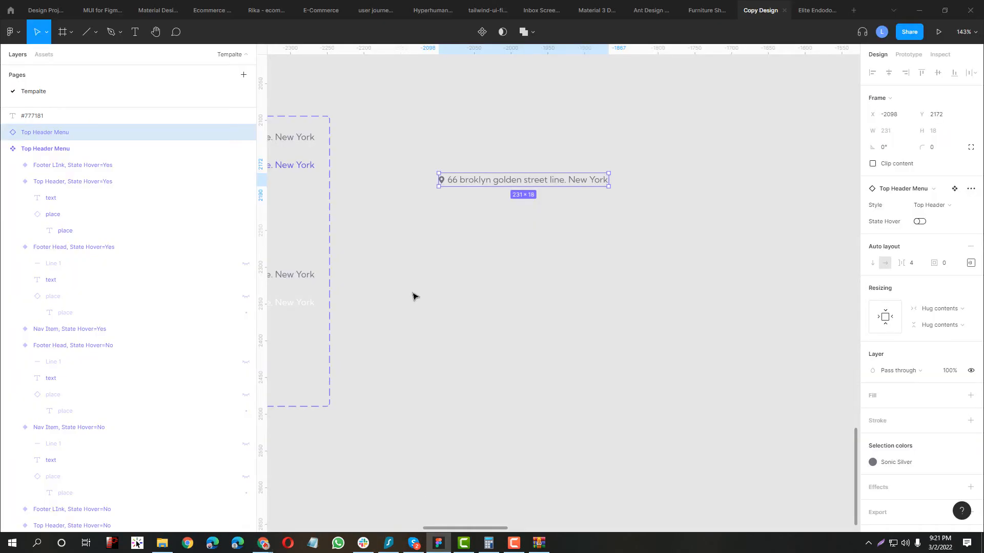
# - Move the Top Header Menu instance into the upper-left area of the Home Page Design frame, at about X 59, Y 28
pyautogui.scroll(-5, 403, 239)
pyautogui.scroll(-8, 472, 383)
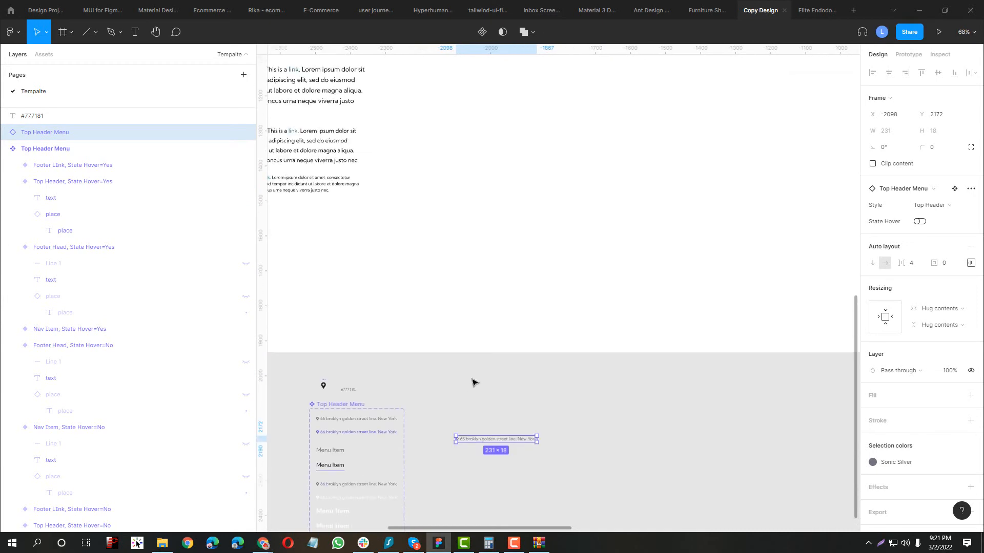
pyautogui.click(423, 431)
pyautogui.moveTo(422, 419); pyautogui.dragTo(614, 191)
pyautogui.scroll(10, 614, 194)
pyautogui.moveTo(561, 173); pyautogui.dragTo(414, 272)
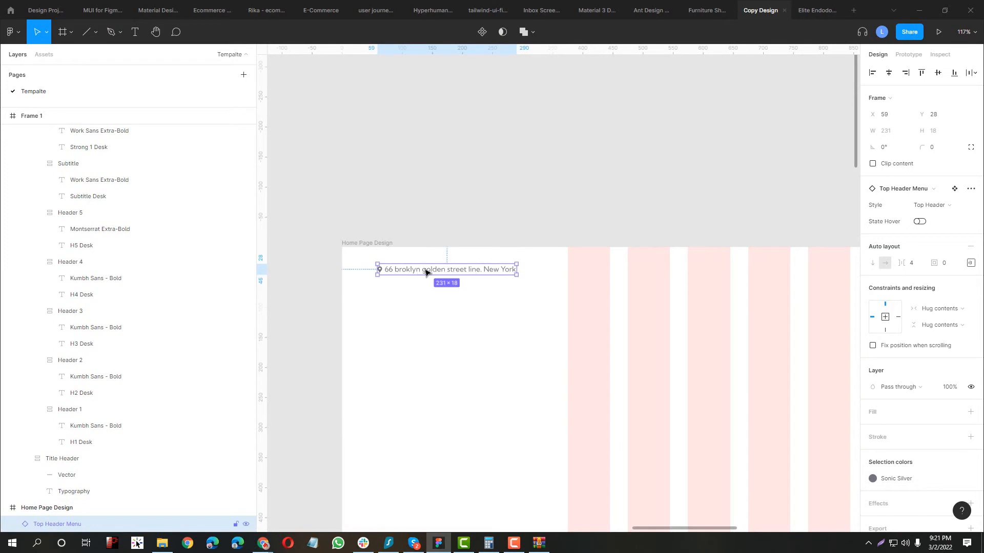
# - View the main component of the placed Top Header Menu instance and return to the instance
pyautogui.click(955, 189)
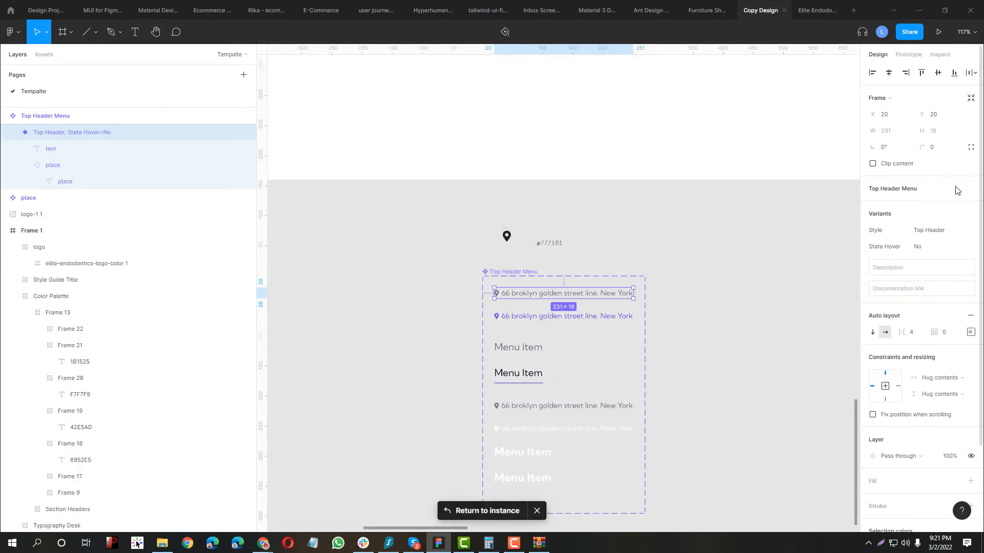
pyautogui.click(507, 509)
pyautogui.scroll(5, 522, 314)
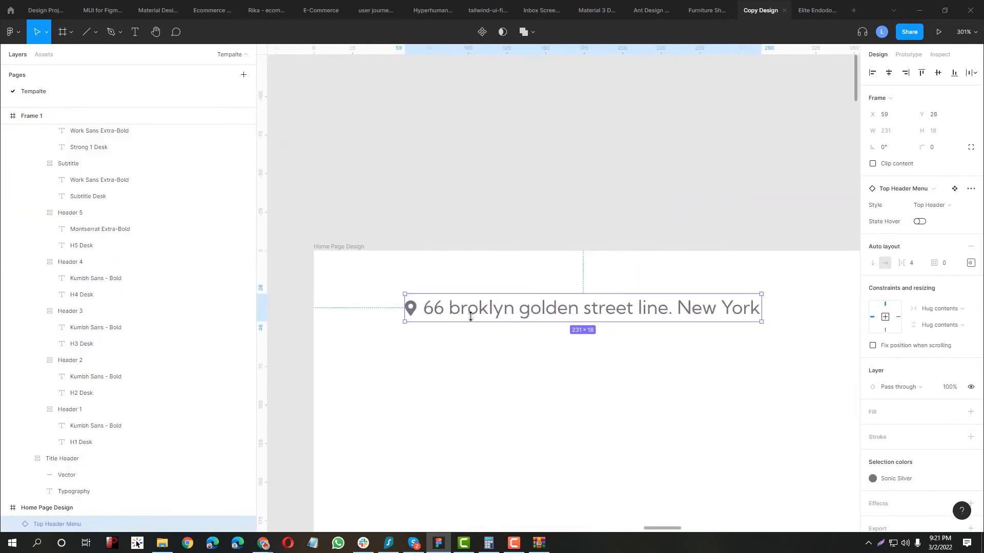
# - Combine the Top Header Menu instance and a duplicate of it in a horizontal auto layout frame at X 38, Y 15
pyautogui.moveTo(471, 316); pyautogui.dragTo(444, 294)
pyautogui.moveTo(606, 290); pyautogui.dragTo(858, 290)
pyautogui.keyDown('shift'); pyautogui.click(451, 293); pyautogui.keyUp('shift')
pyautogui.hotkey('shift', 'a')
pyautogui.moveTo(504, 298); pyautogui.dragTo(480, 287)
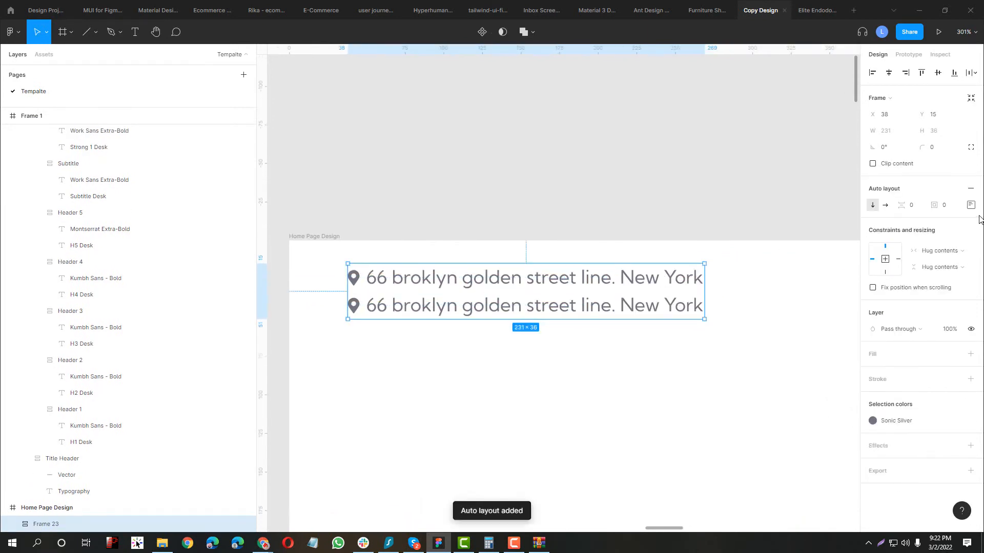
pyautogui.click(885, 205)
pyautogui.scroll(-4, 450, 279)
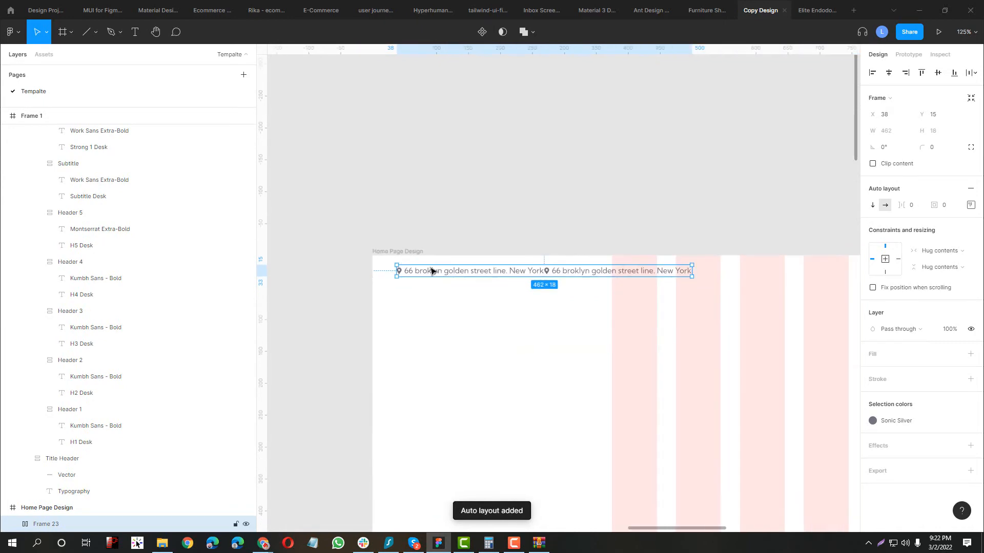
# - Check the header item spacing on the notech page in Chrome and set the frame's item spacing to 40 in Figma
pyautogui.hotkey('alt', 'Tab')
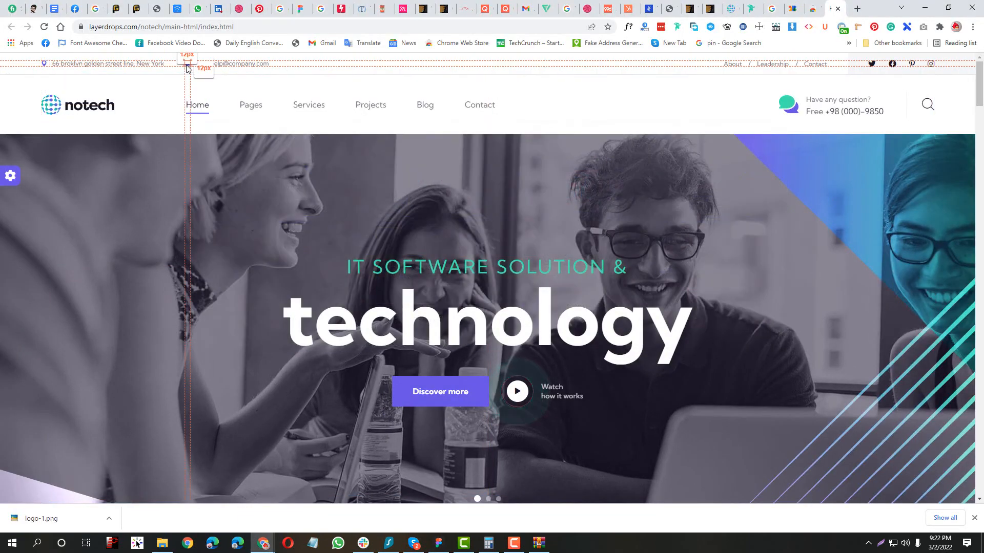
pyautogui.hotkey('alt', 'Tab')
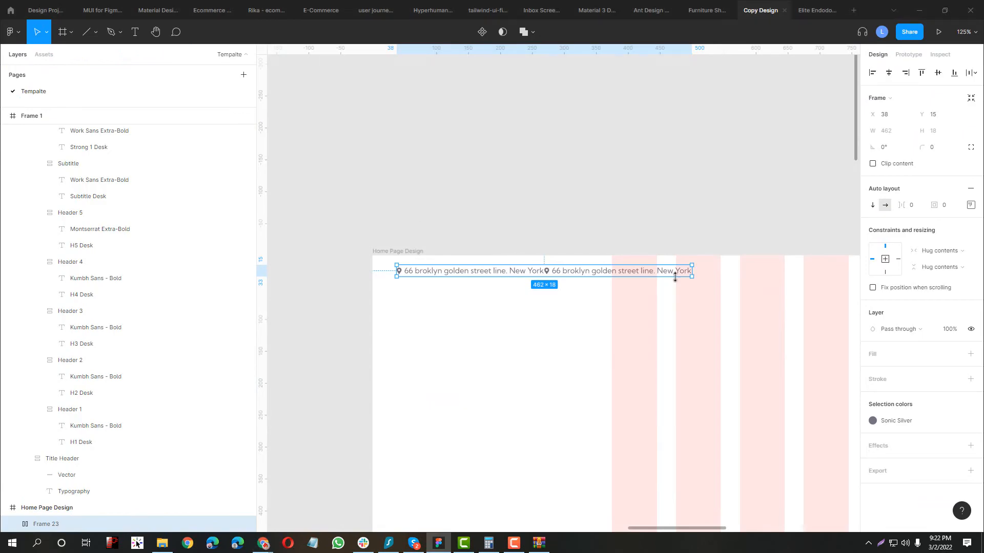
pyautogui.write('40')
pyautogui.press('Return')
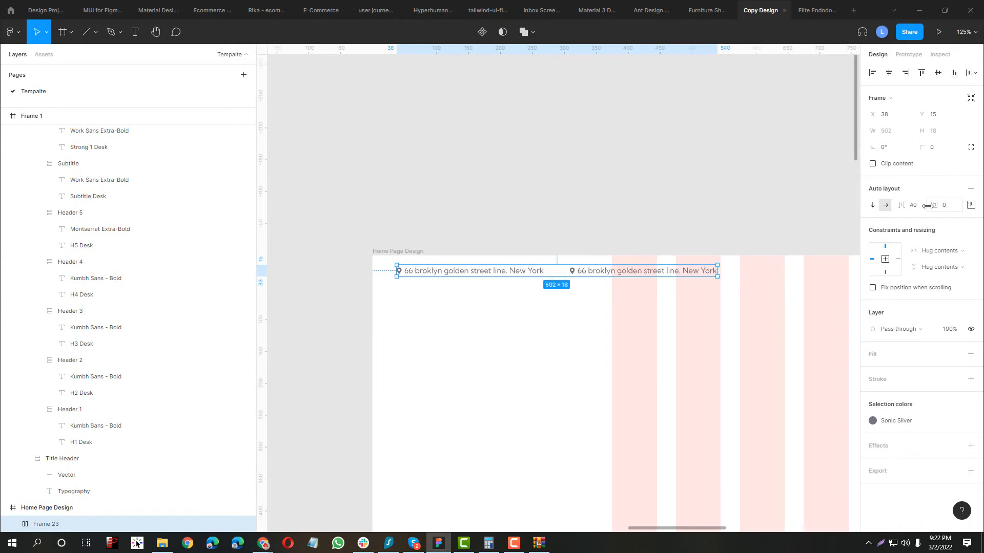
# - Duplicate the two-item header frame to X 775, Y 15 and check the header links on the notech page in Chrome
pyautogui.scroll(-4, 612, 321)
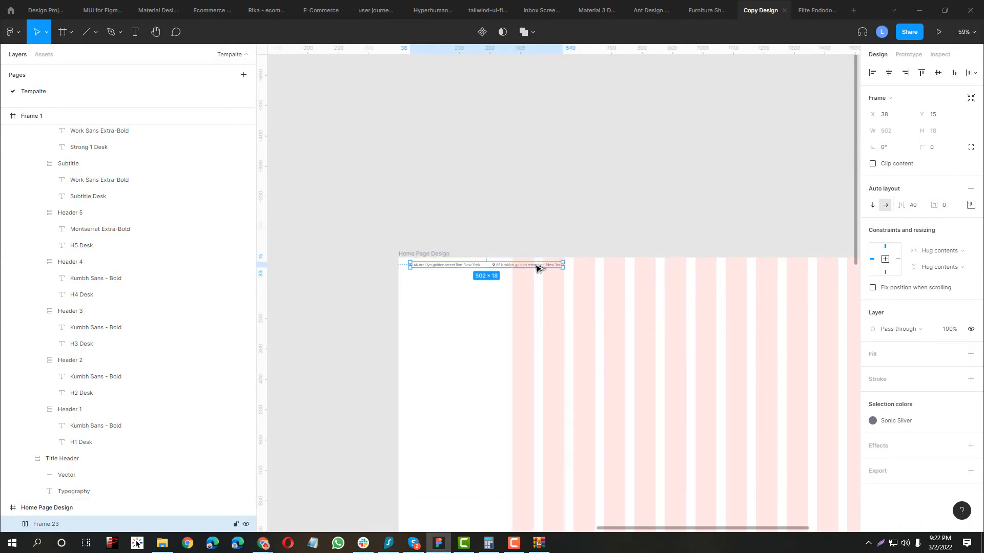
pyautogui.moveTo(537, 266); pyautogui.dragTo(762, 263)
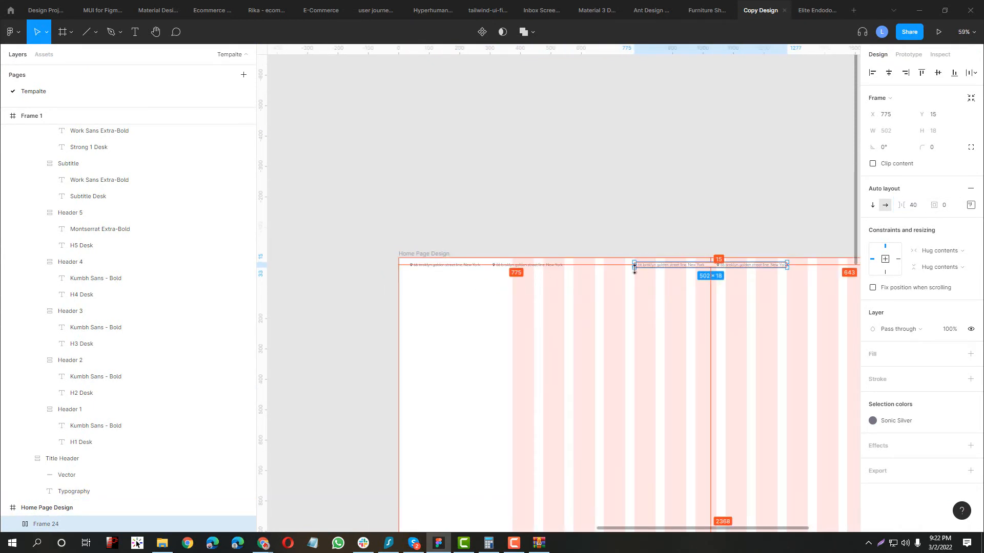
pyautogui.hotkey('alt', 'Tab')
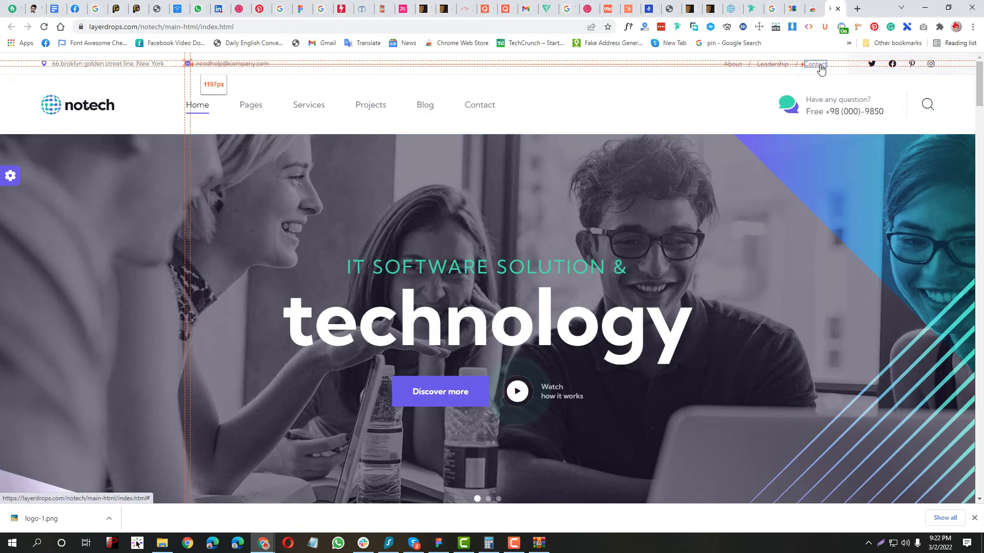
pyautogui.hotkey('alt', 'Tab')
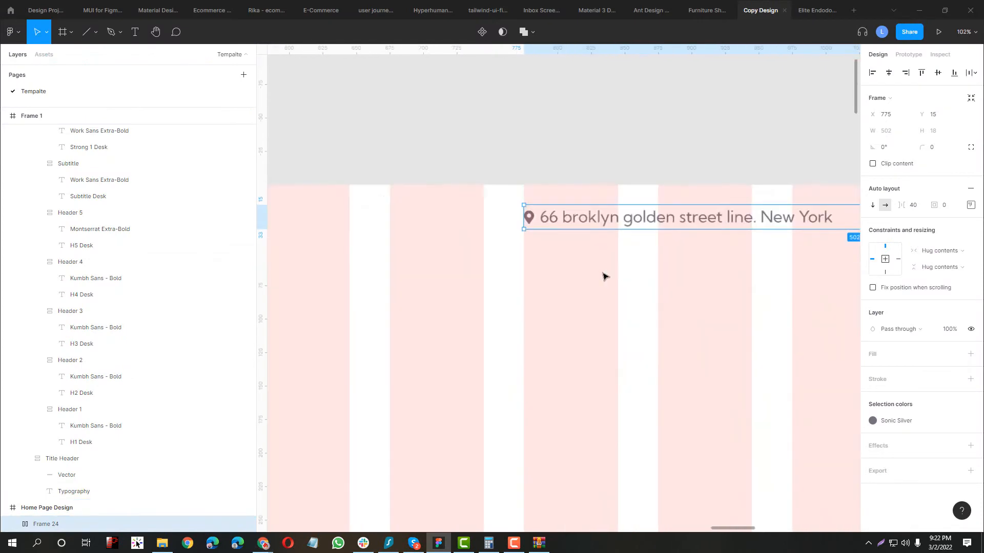
# - Hide the place icon in both Top Header Menu instances of the duplicated header frame
pyautogui.keyDown('ctrl'); pyautogui.click(531, 221); pyautogui.keyUp('ctrl')
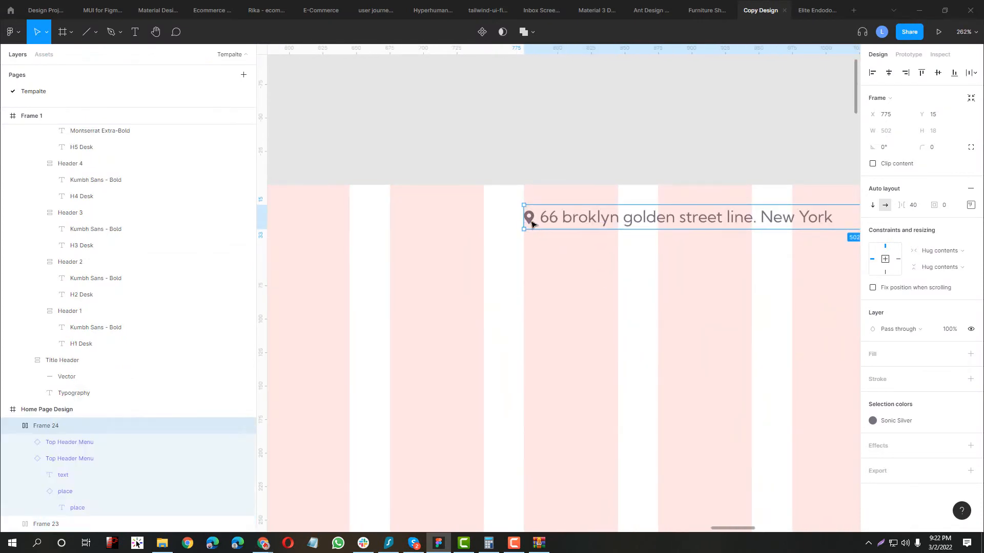
pyautogui.click(33, 477)
pyautogui.click(65, 493)
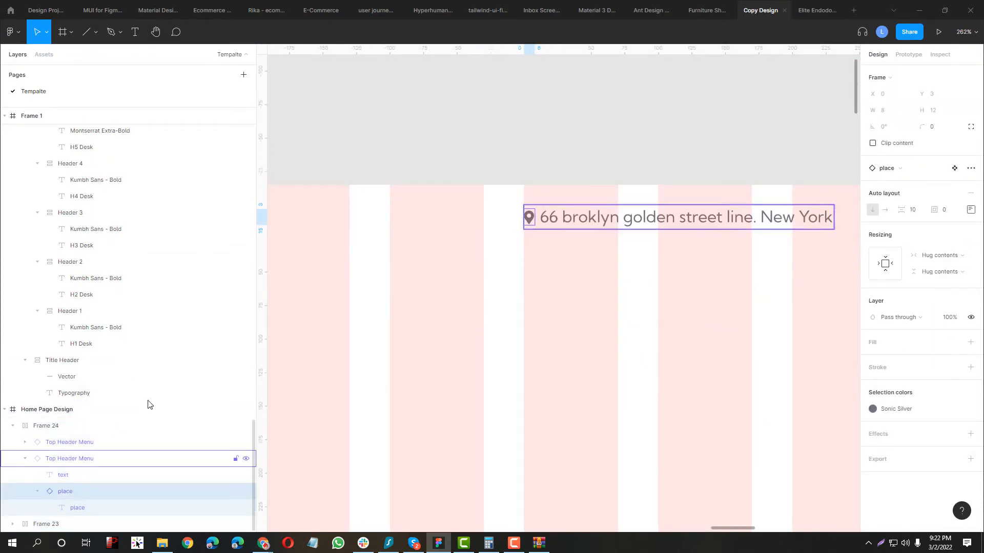
pyautogui.hotkey('ctrl', 'shift', 'h')
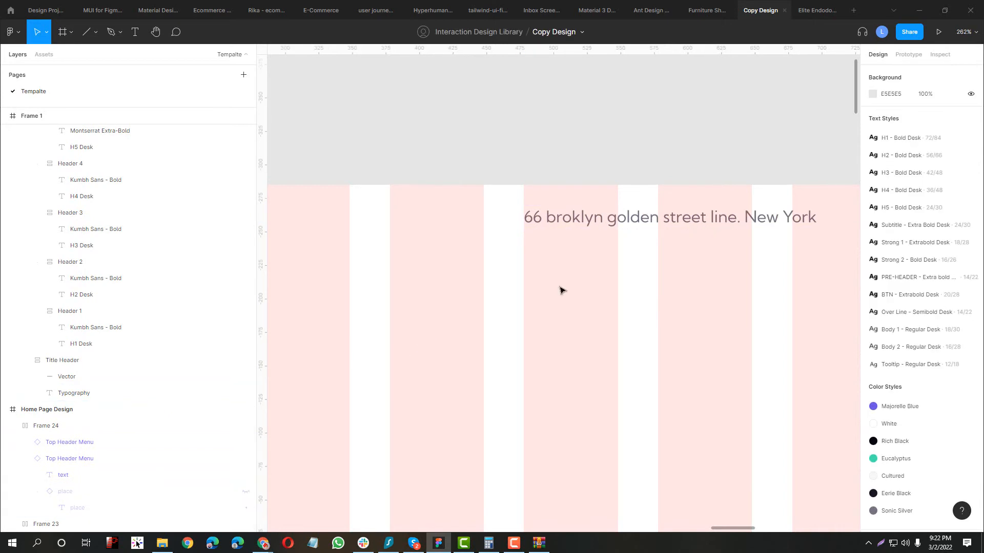
pyautogui.hscroll(5, 628, 196)
pyautogui.click(638, 226)
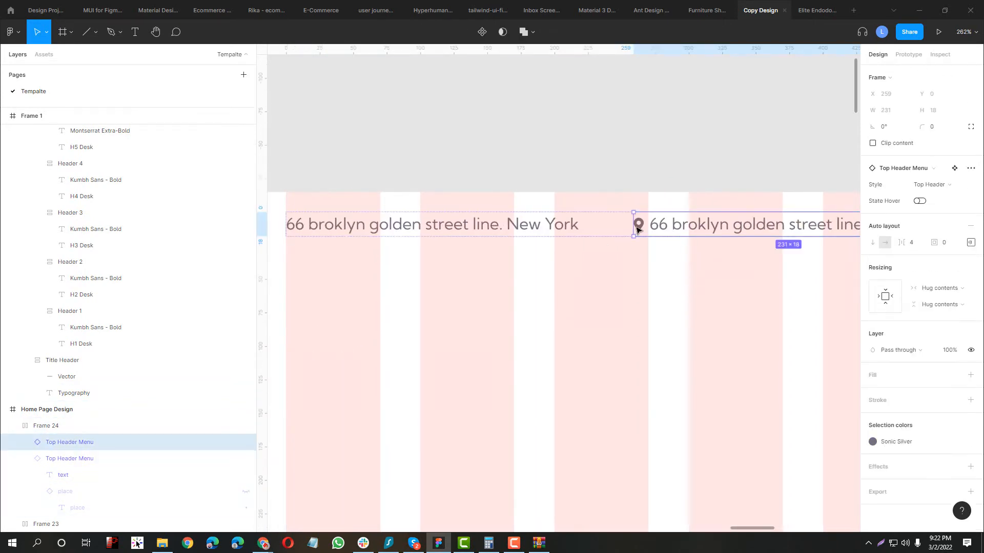
pyautogui.click(640, 225)
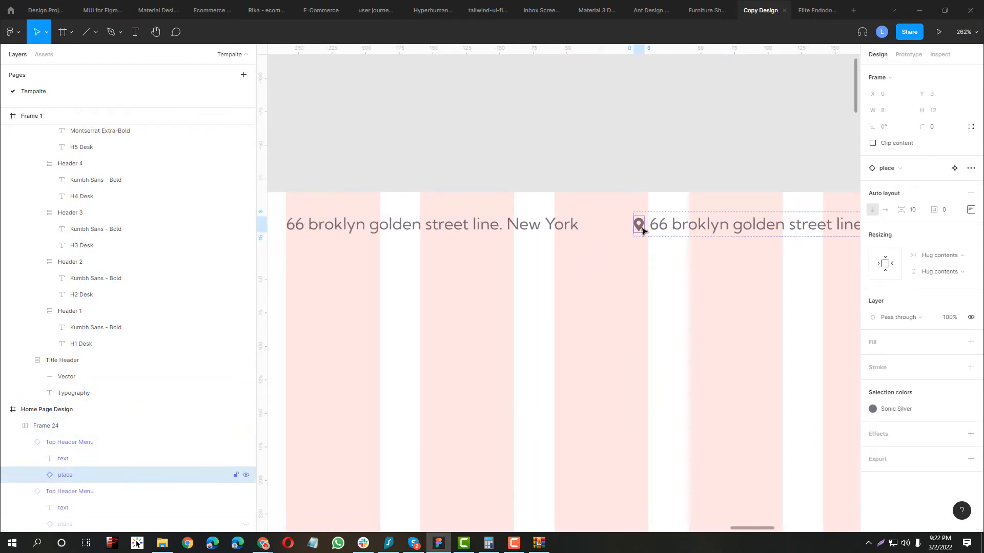
pyautogui.click(245, 475)
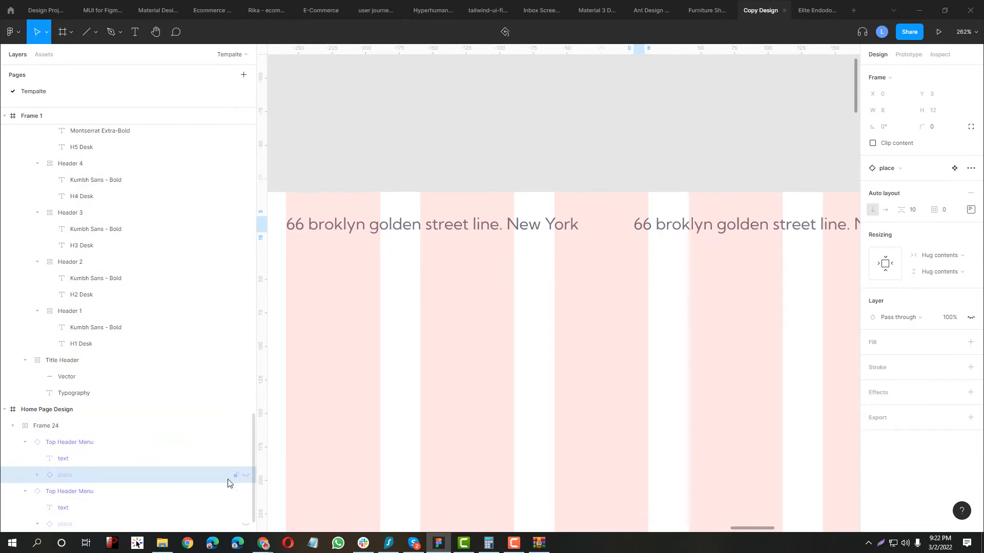
pyautogui.click(507, 224)
pyautogui.moveTo(656, 224); pyautogui.dragTo(564, 251)
pyautogui.scroll(-4, 564, 250)
pyautogui.click(564, 250)
pyautogui.click(501, 248)
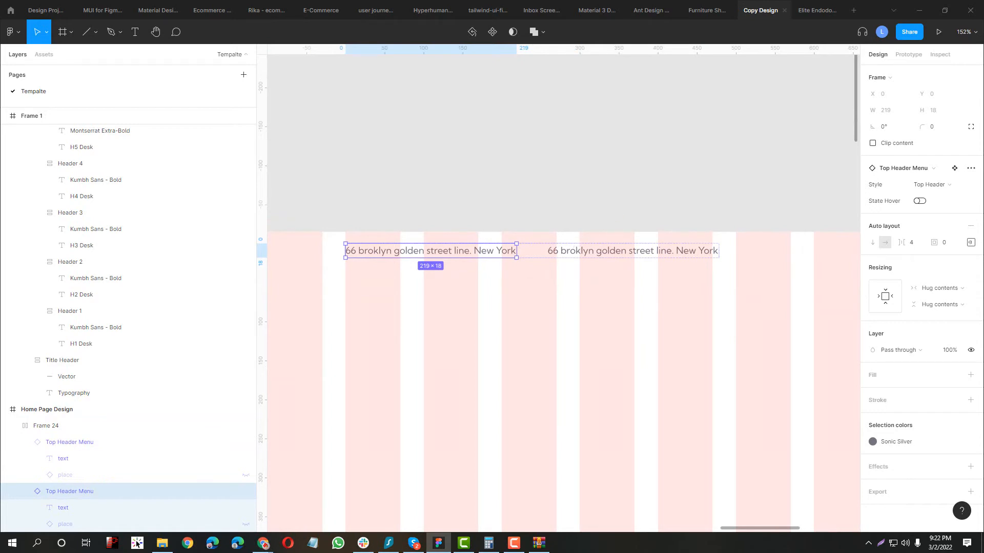
pyautogui.click(542, 251)
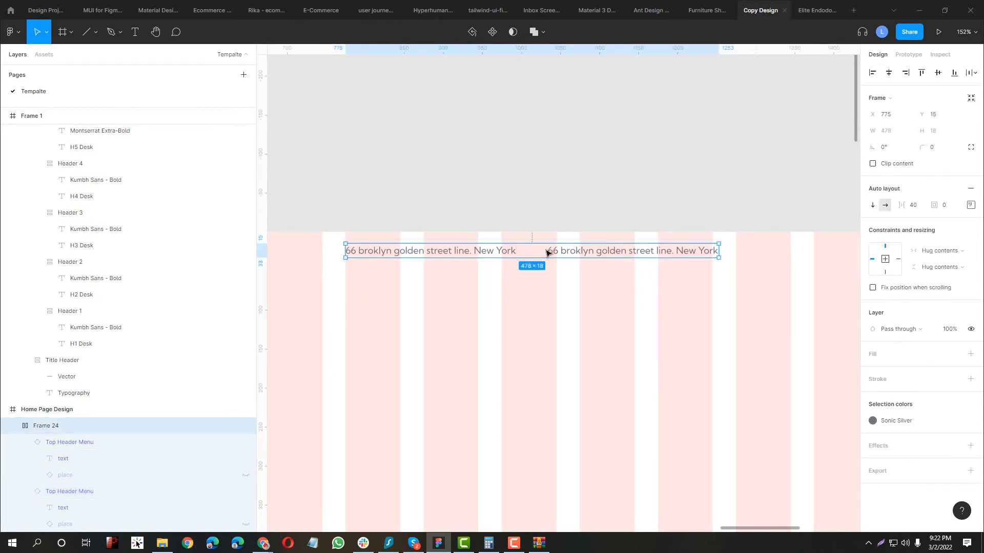
# - Draw a vertical line about 23 px long on the canvas above the header frame and rotate it to -108°
pyautogui.click(90, 40)
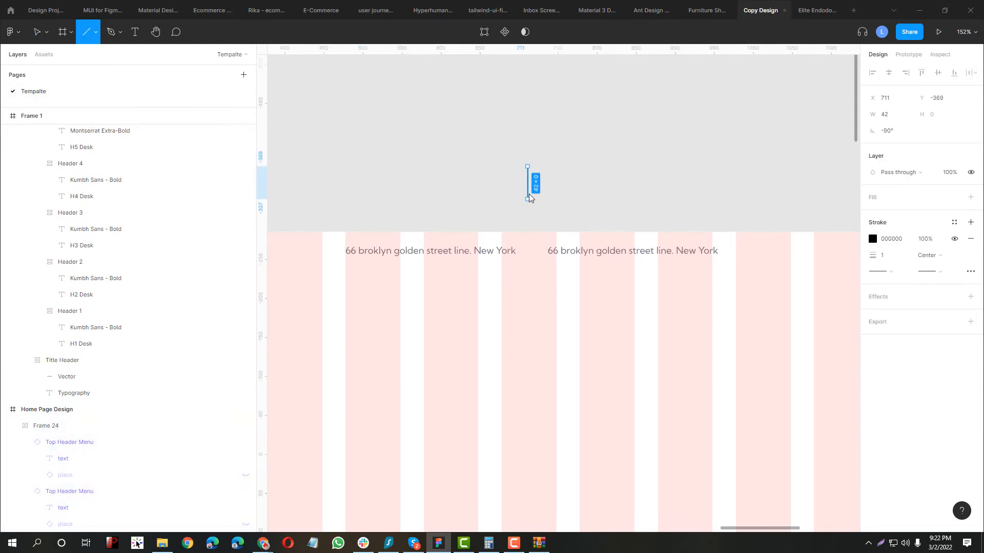
pyautogui.moveTo(530, 188); pyautogui.dragTo(531, 188)
pyautogui.scroll(5, 530, 188)
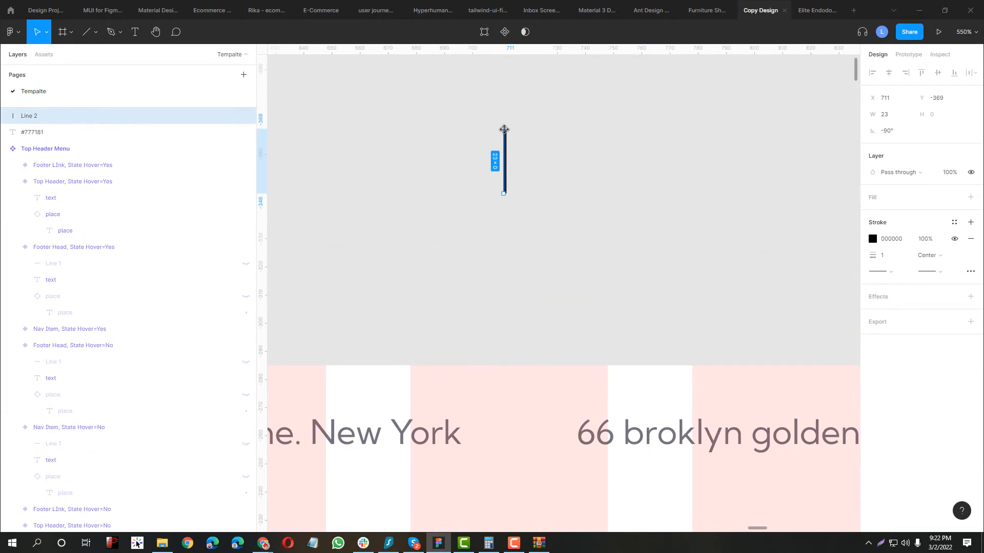
pyautogui.moveTo(504, 130); pyautogui.dragTo(525, 130)
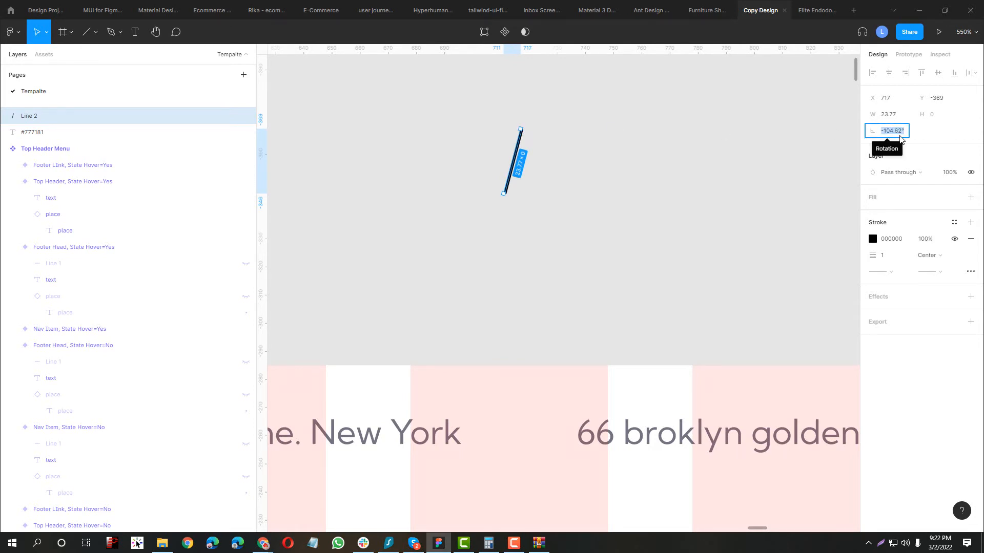
pyautogui.click(900, 136)
pyautogui.write('-115')
pyautogui.press('Return')
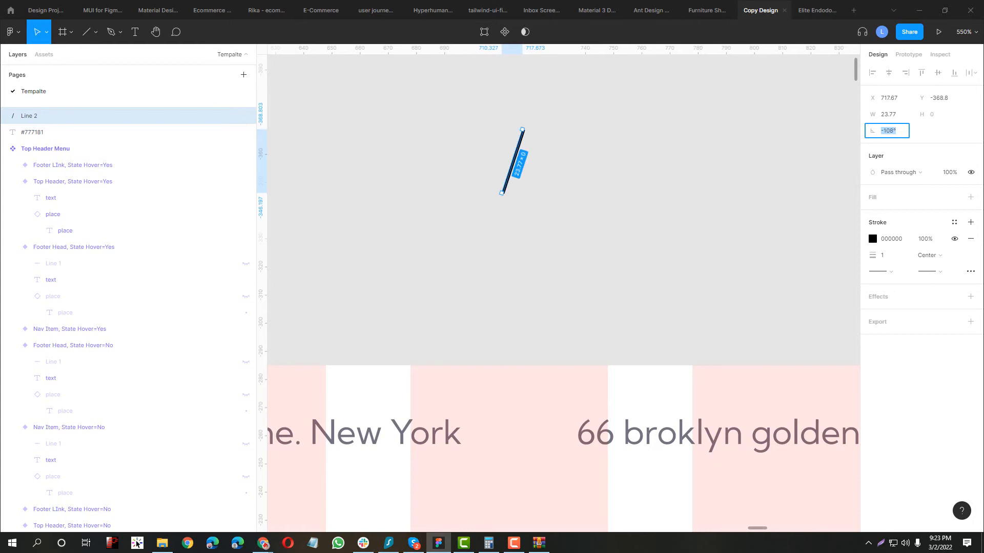
# - Insert the slanted line between the two text items of the duplicated header frame
pyautogui.scroll(-5, 765, 239)
pyautogui.moveTo(639, 200); pyautogui.dragTo(630, 333)
pyautogui.click(660, 218)
pyautogui.moveTo(643, 209); pyautogui.dragTo(653, 334)
pyautogui.scroll(-4, 614, 326)
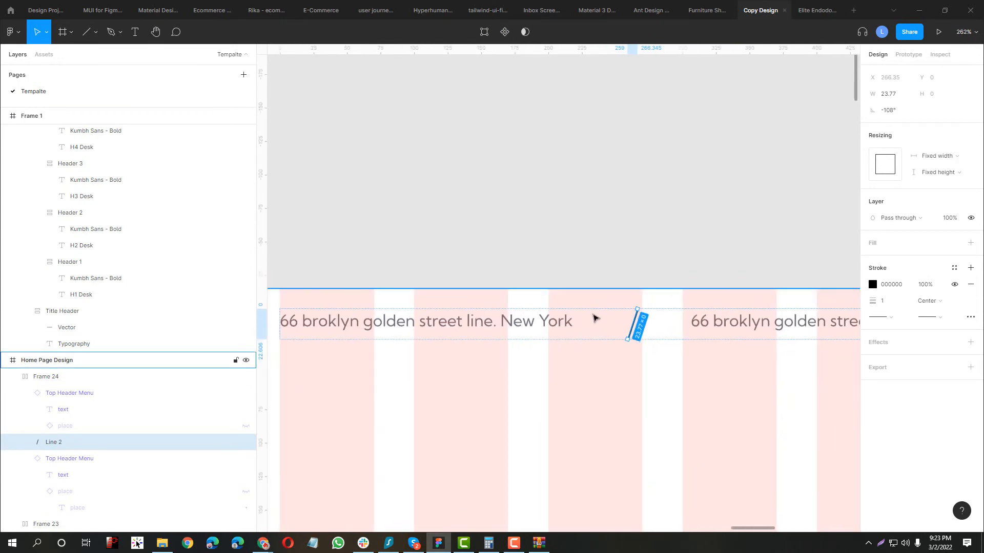
# - Set the duplicated header frame's auto layout alignment to left and vertically centered
pyautogui.click(654, 328)
pyautogui.press('Escape')
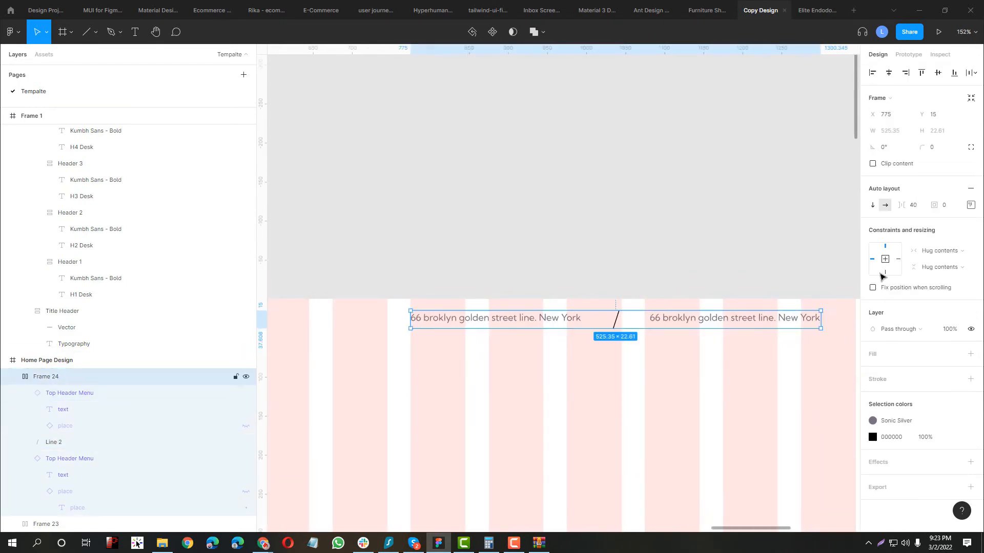
pyautogui.click(969, 205)
pyautogui.click(926, 255)
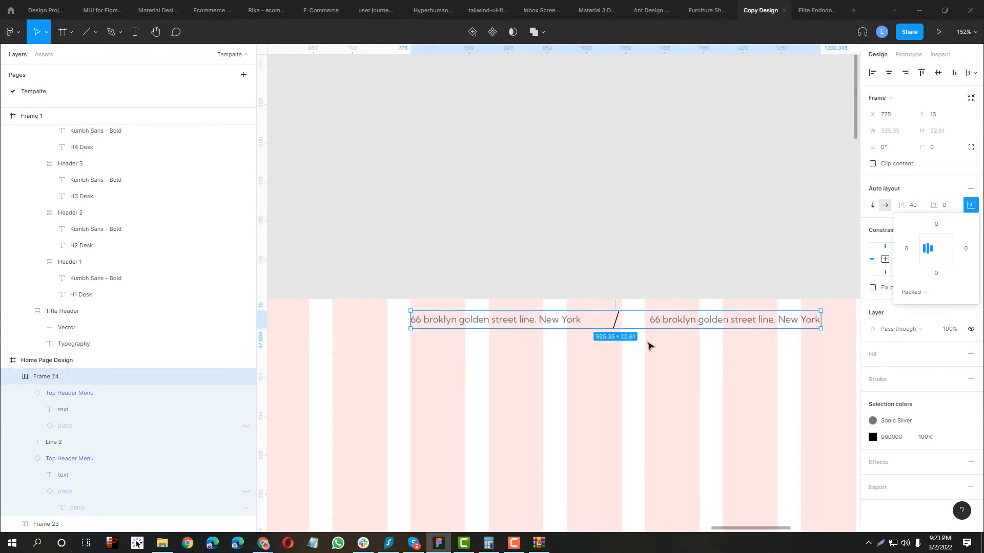
# - Shorten the slanted divider line to a length of about 15 px
pyautogui.scroll(5, 595, 322)
pyautogui.click(588, 305)
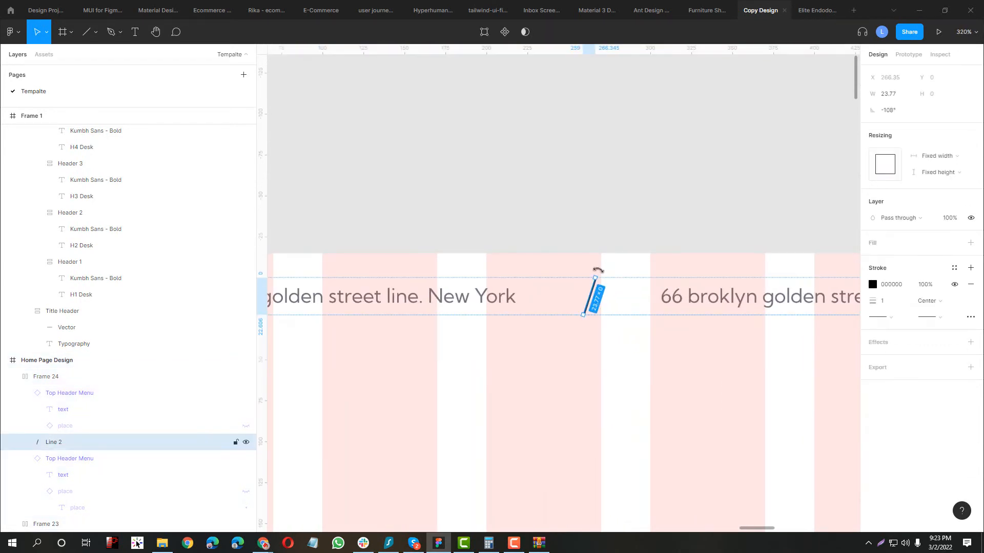
pyautogui.scroll(5, 592, 295)
pyautogui.moveTo(601, 255); pyautogui.dragTo(582, 273)
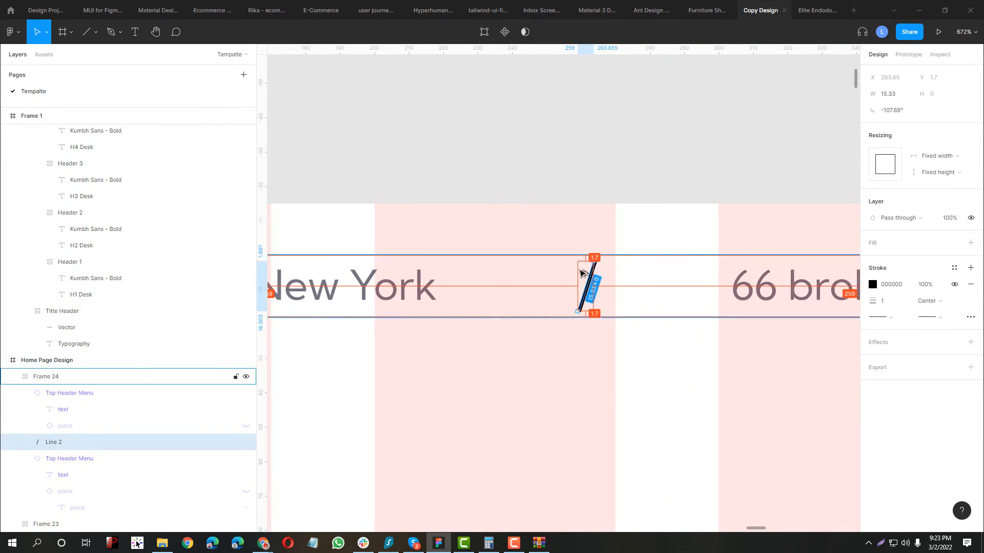
pyautogui.scroll(-4, 556, 272)
# - Check the link labels on the notech page in Chrome and change the text before the divider to "About" in Figma
pyautogui.click(622, 279)
pyautogui.scroll(-3, 577, 273)
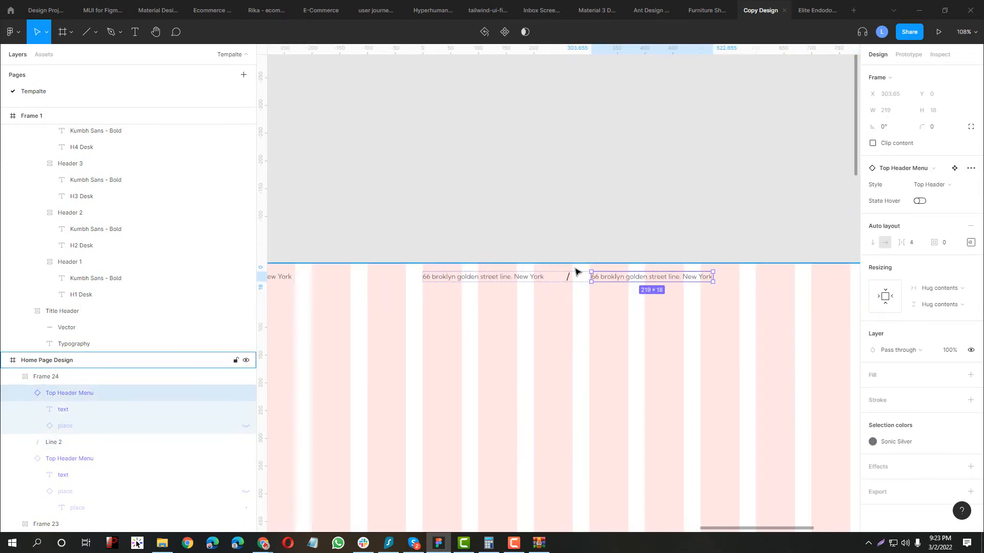
pyautogui.click(500, 279)
pyautogui.hotkey('alt', 'Tab')
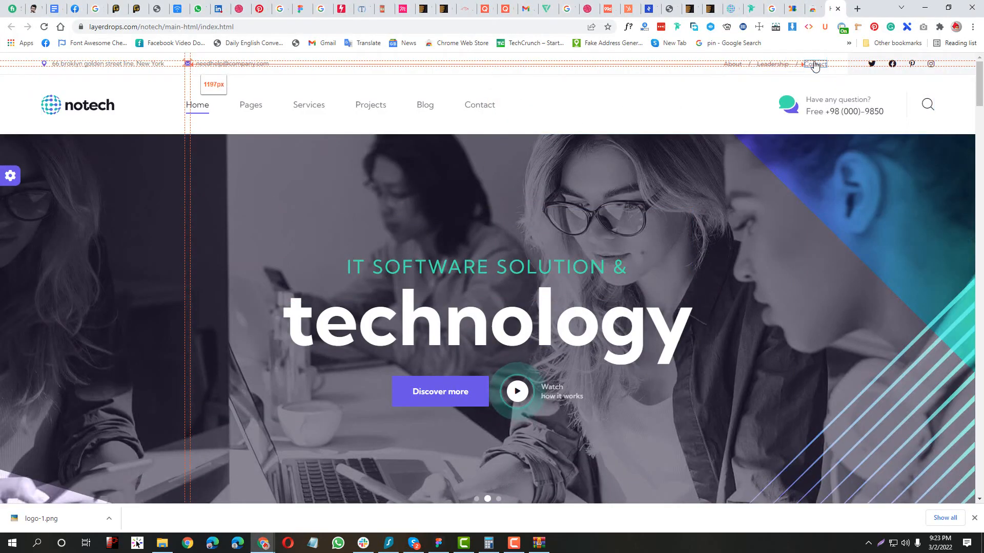
pyautogui.hotkey('alt', 'Tab')
pyautogui.doubleClick(496, 277)
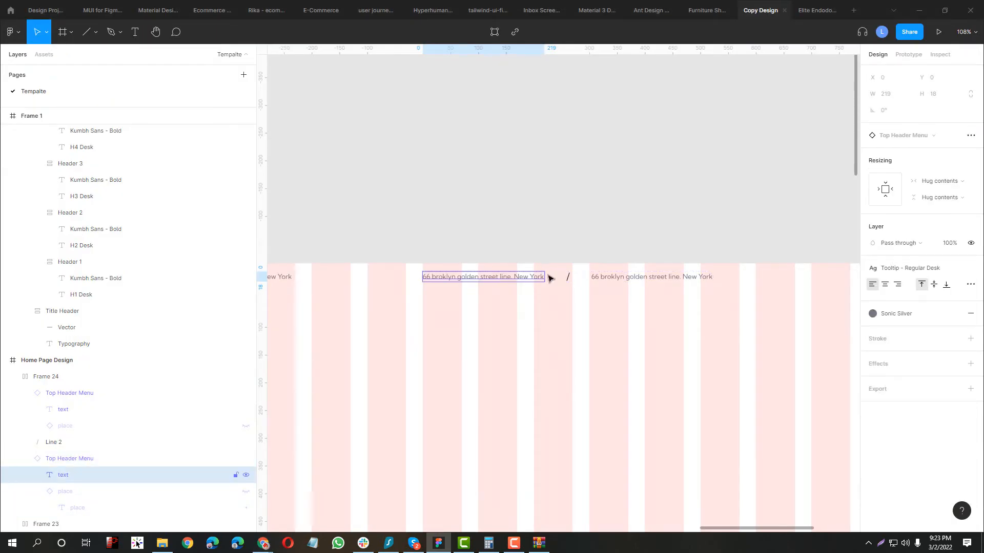
pyautogui.doubleClick(533, 279)
pyautogui.write('About')
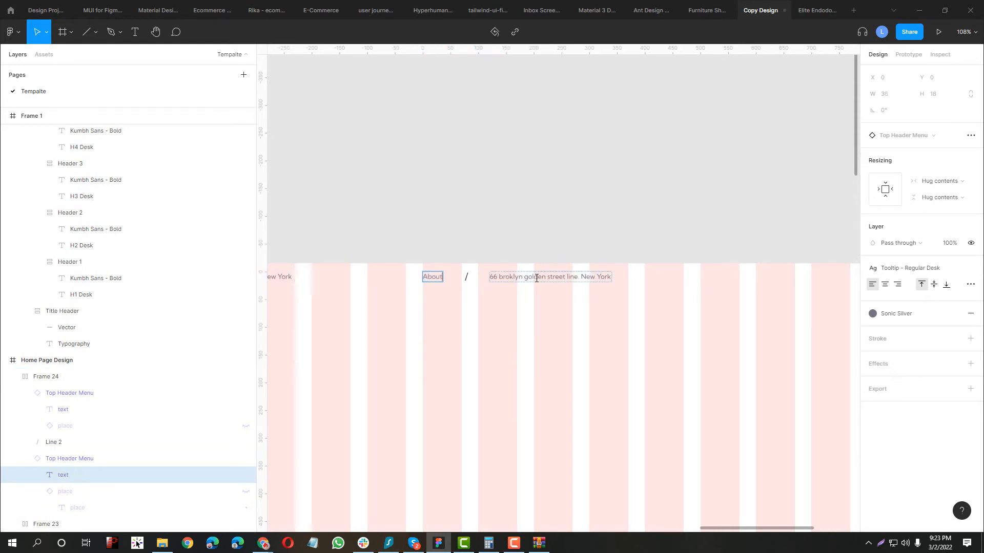
# - Turn off the measuring overlay on the notech page in Chrome and copy the About, Leadership and Contact links into Notepad
pyautogui.hotkey('alt', 'Tab')
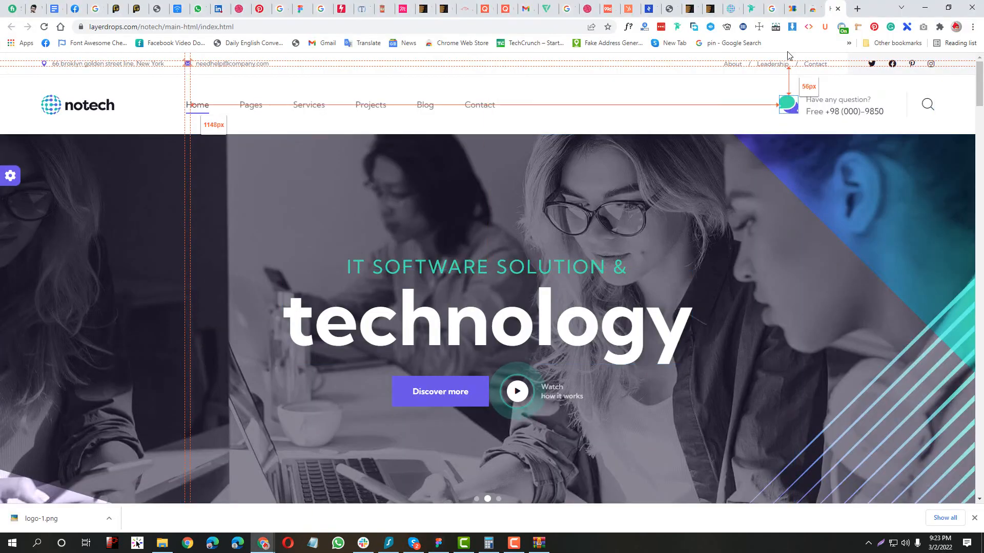
pyautogui.click(842, 26)
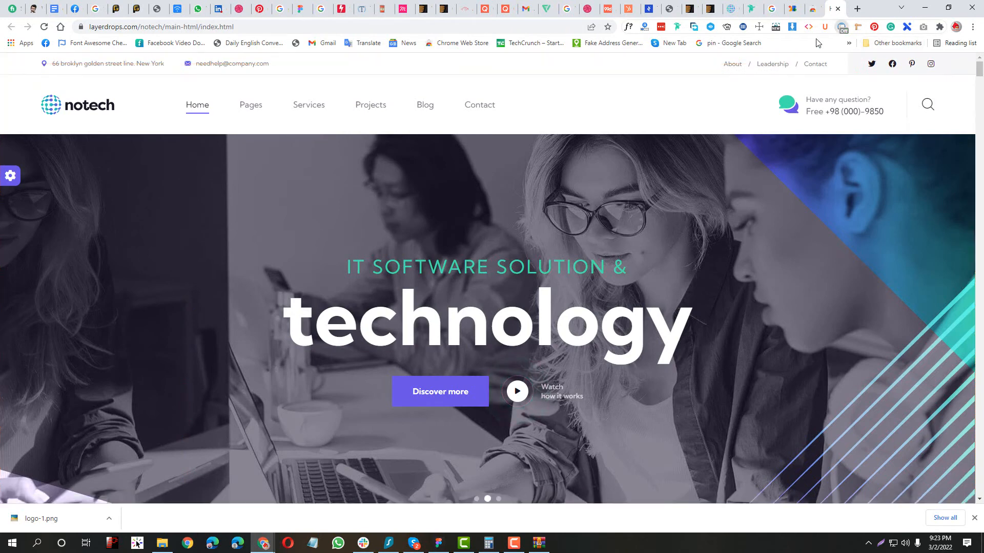
pyautogui.moveTo(720, 63); pyautogui.dragTo(836, 69)
pyautogui.hotkey('ctrl', 'c')
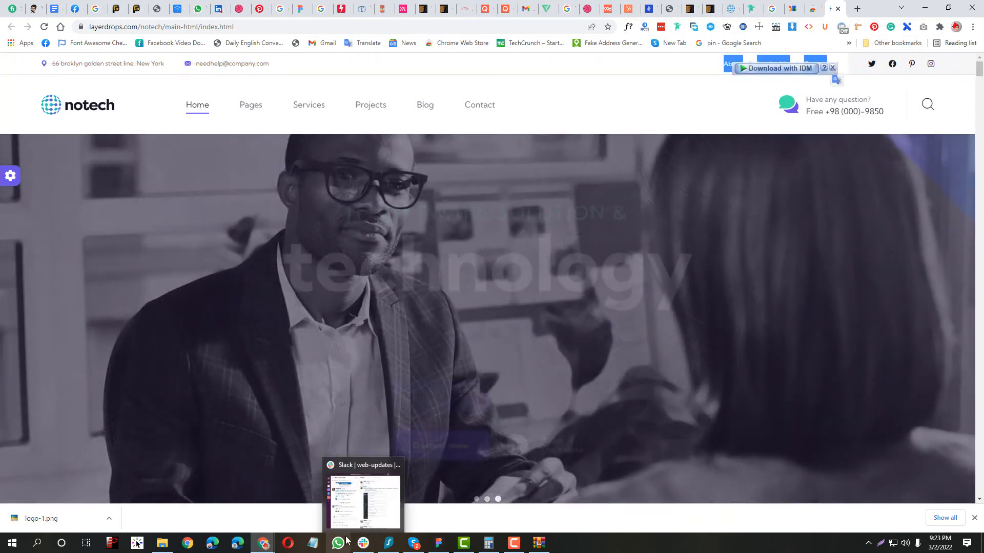
pyautogui.click(314, 543)
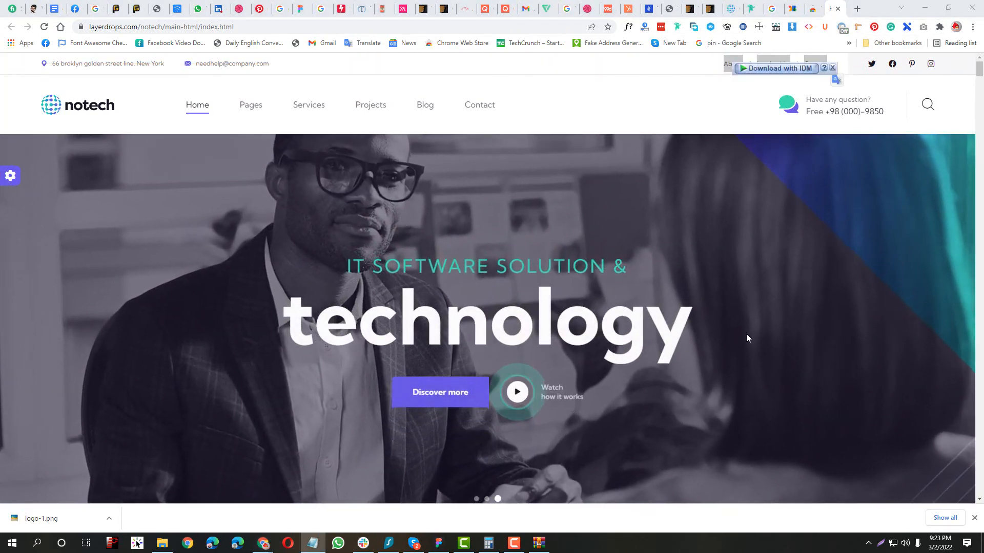
pyautogui.hotkey('ctrl', 'v')
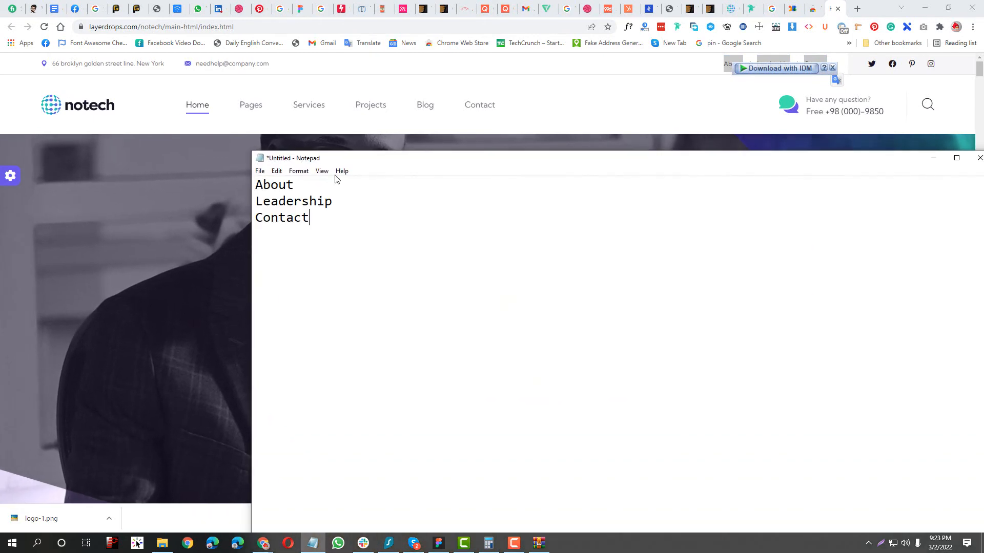
# - Replace the address text after the divider in Figma with "Leadership" copied from Notepad
pyautogui.moveTo(352, 193); pyautogui.dragTo(226, 184)
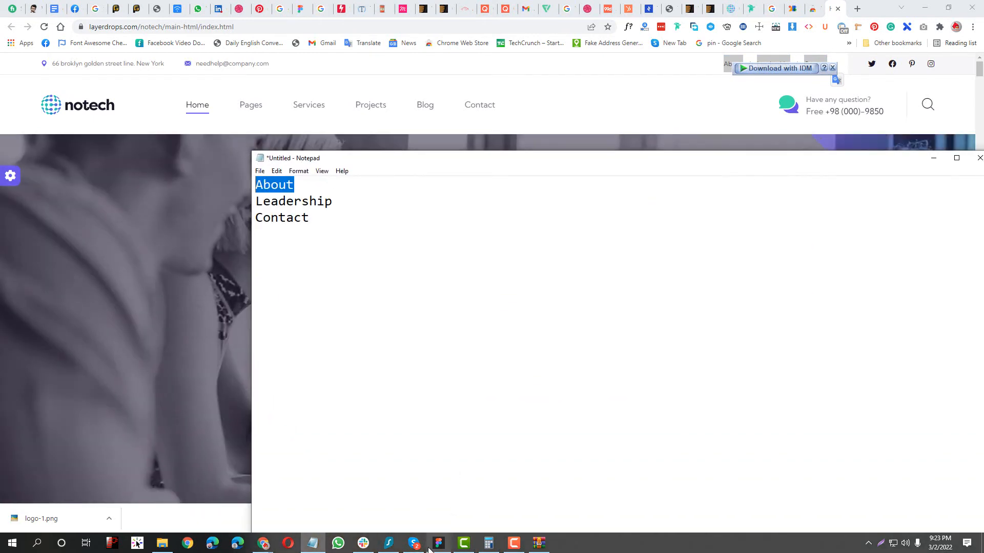
pyautogui.hotkey('alt', 'Tab')
pyautogui.click(512, 277)
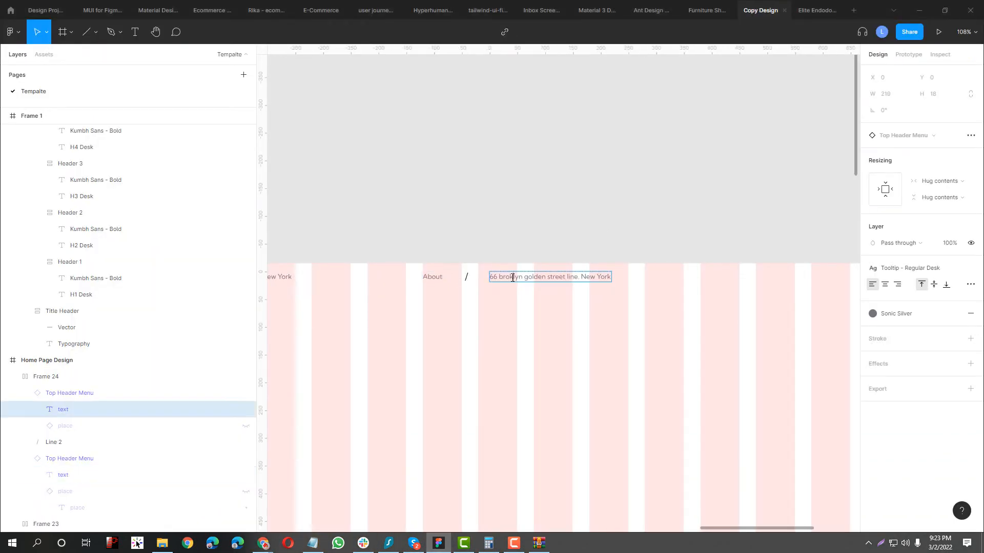
pyautogui.click(312, 543)
pyautogui.moveTo(333, 202); pyautogui.dragTo(270, 203)
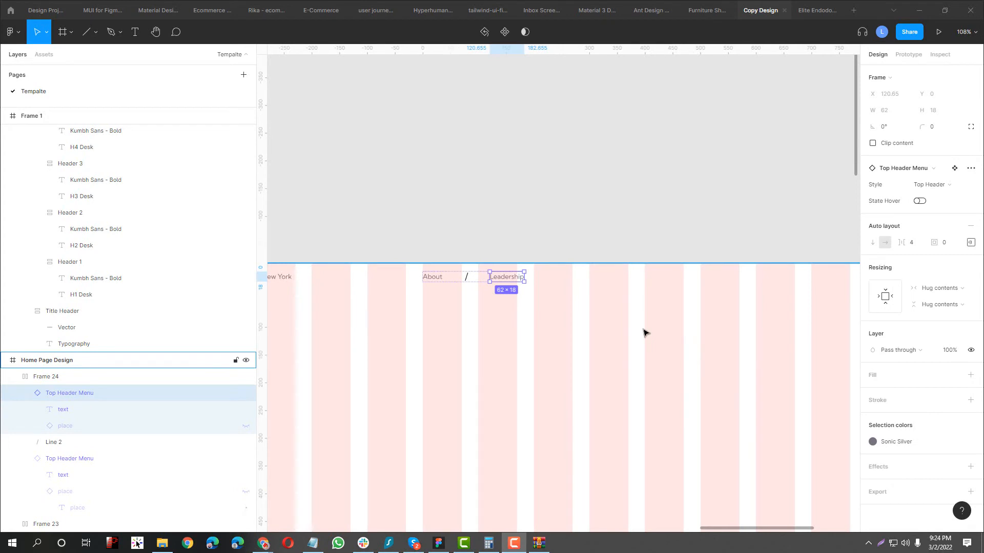
# - Duplicate the Leadership item and the slanted divider line, placing the new divider between the two Leadership items
pyautogui.click(505, 278)
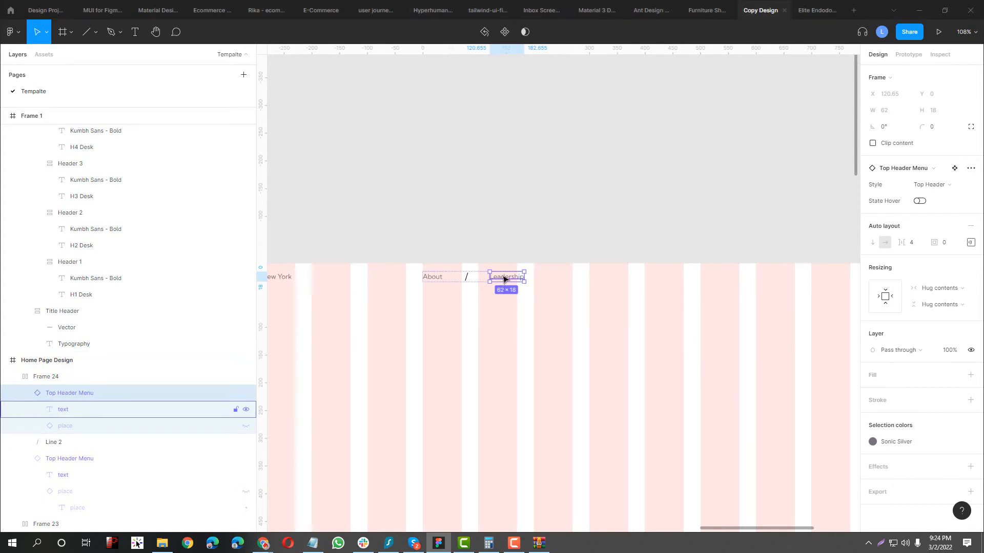
pyautogui.hotkey('ctrl', 'd')
pyautogui.click(467, 281)
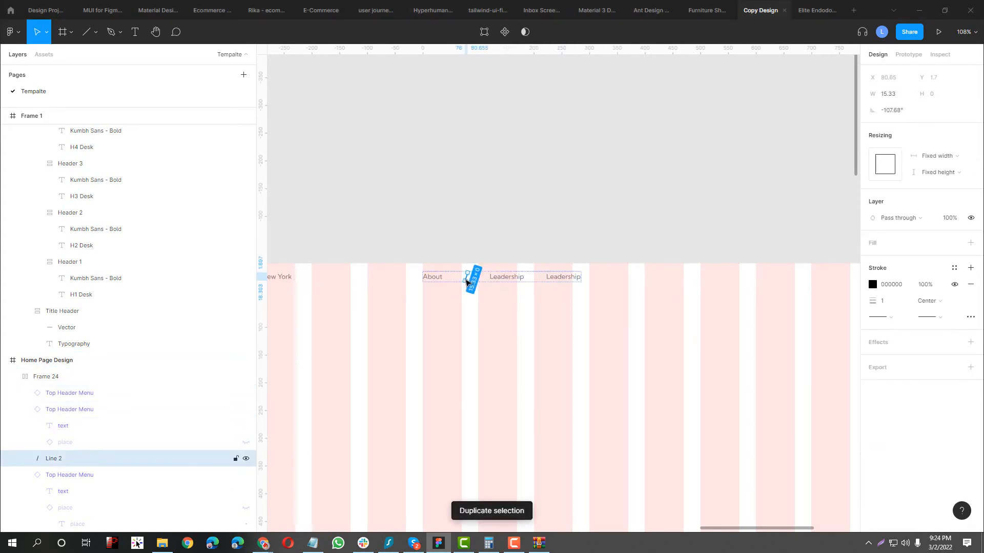
pyautogui.hotkey('ctrl', 'd')
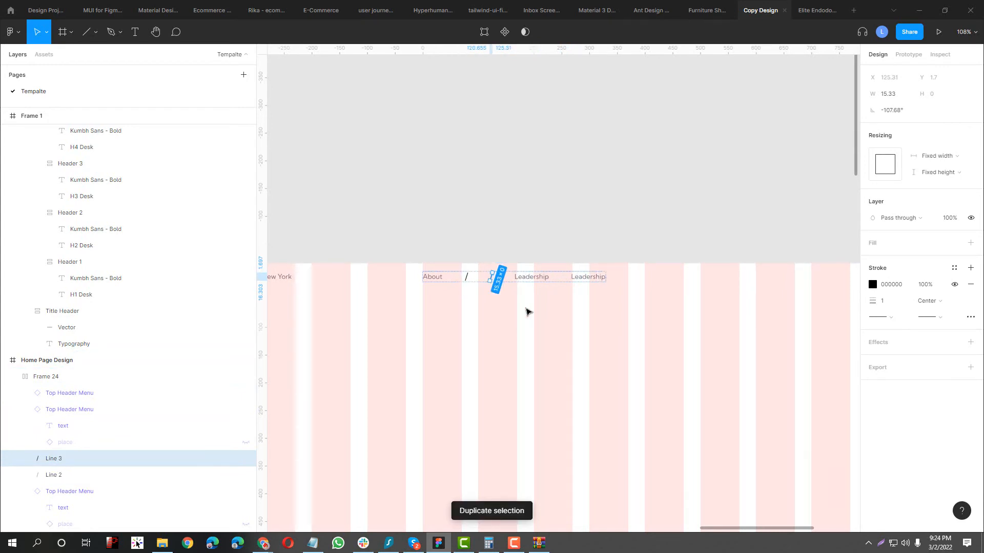
pyautogui.press('Right')
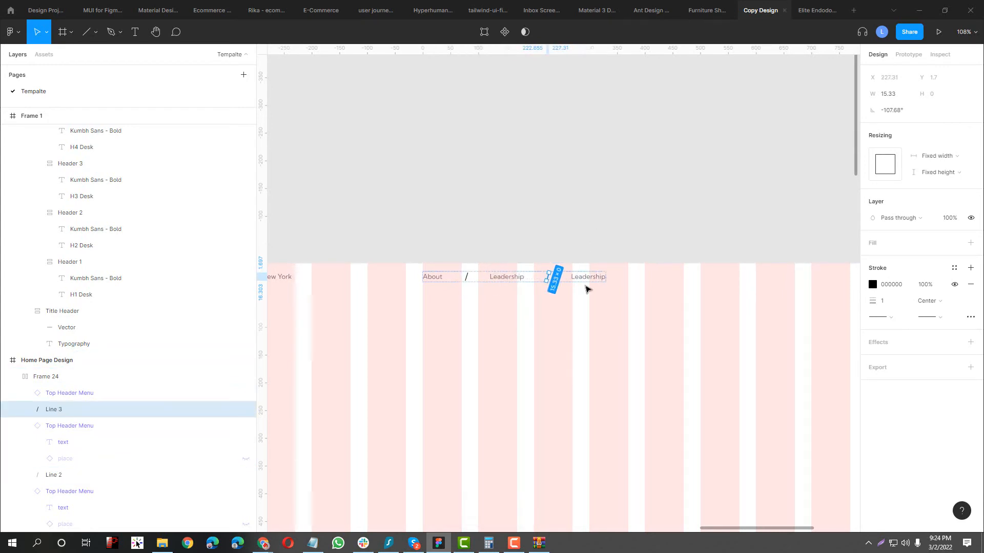
# - Change the last link's text to "Contact", copying the word from Notepad
pyautogui.click(322, 549)
pyautogui.moveTo(303, 244); pyautogui.dragTo(212, 218)
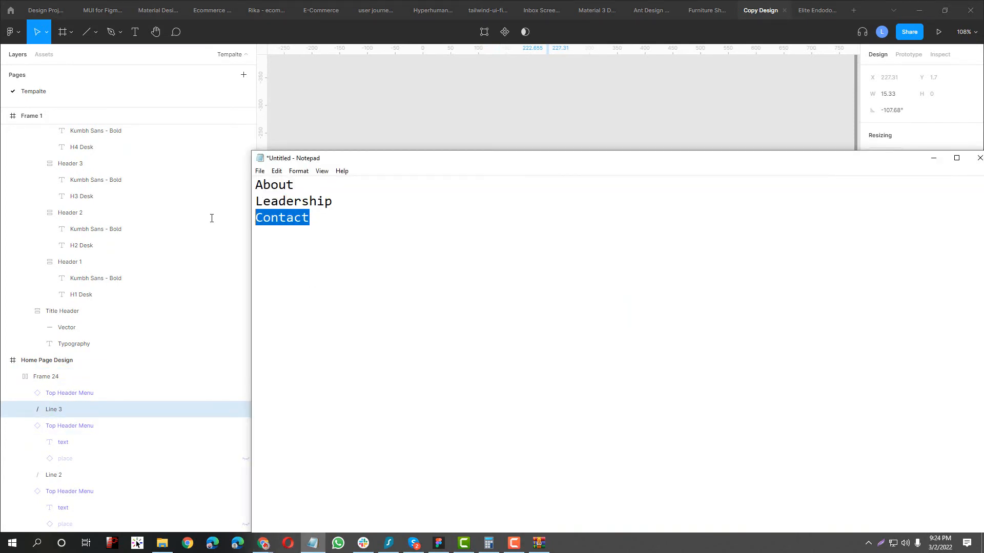
pyautogui.click(432, 547)
pyautogui.click(588, 281)
pyautogui.click(590, 280)
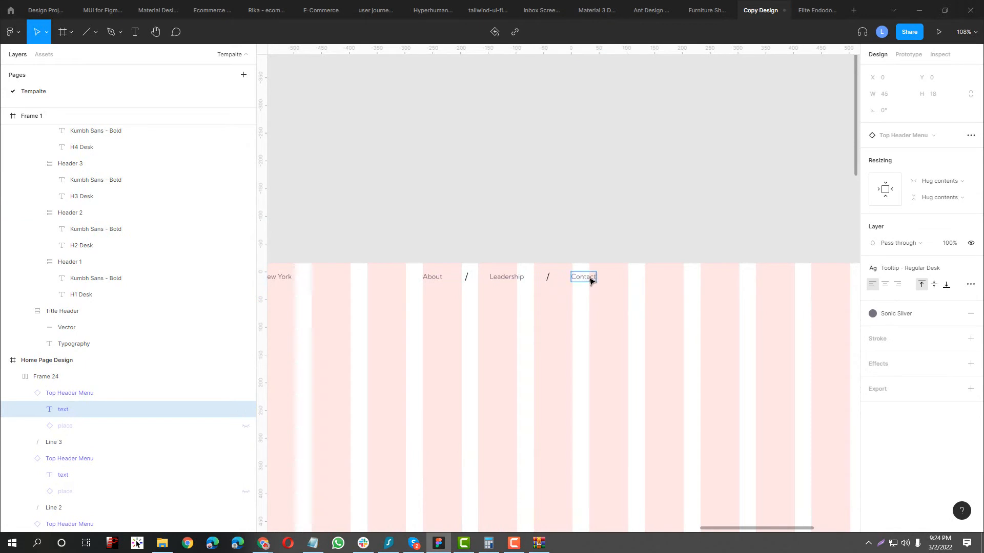
pyautogui.click(596, 237)
# - Set the auto layout spacing between items of the link frame to 8
pyautogui.click(434, 280)
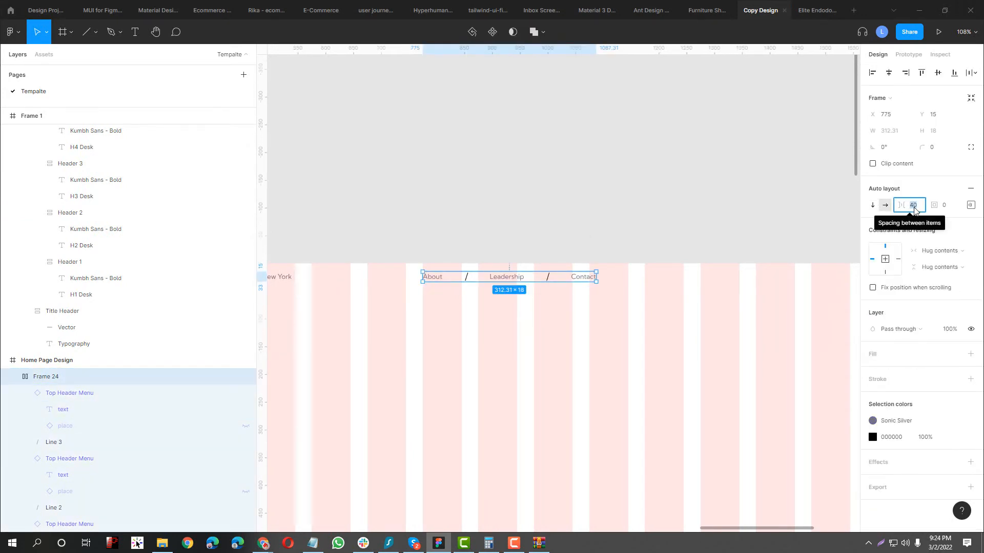
pyautogui.write('8')
pyautogui.press('Return')
# - Switch to the notech page in Chrome, dismiss the download popup, and measure the distances between the top header links with the overlay
pyautogui.hotkey('alt', 'Tab')
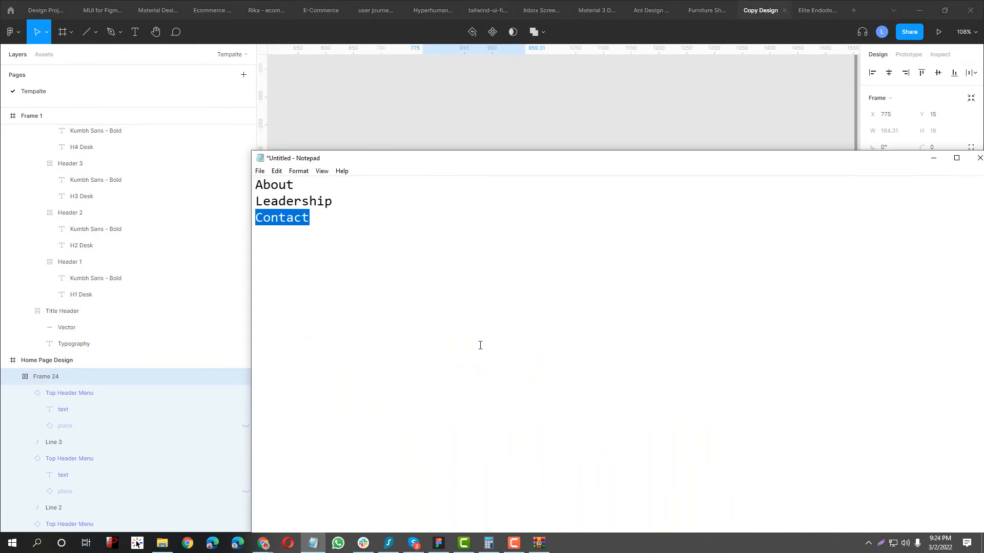
pyautogui.click(263, 544)
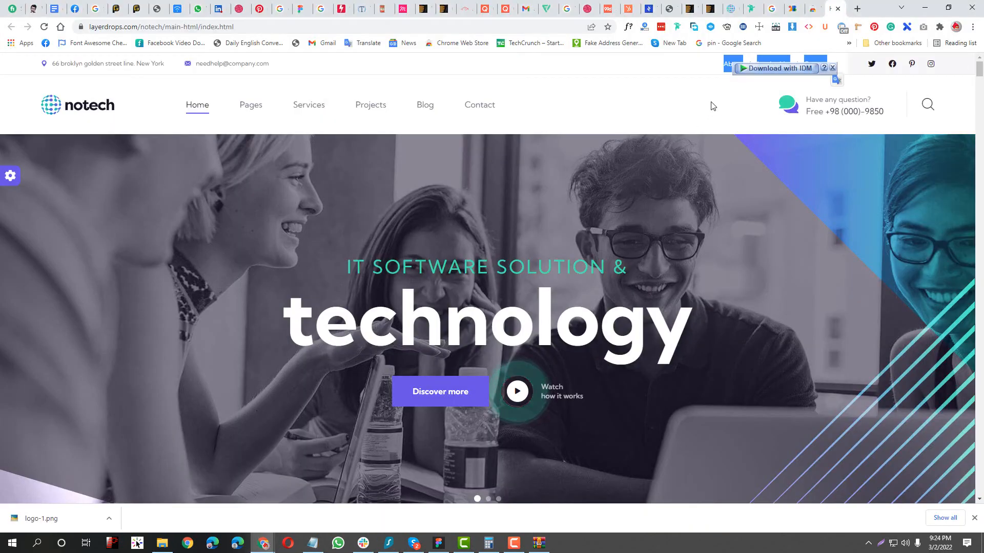
pyautogui.click(833, 68)
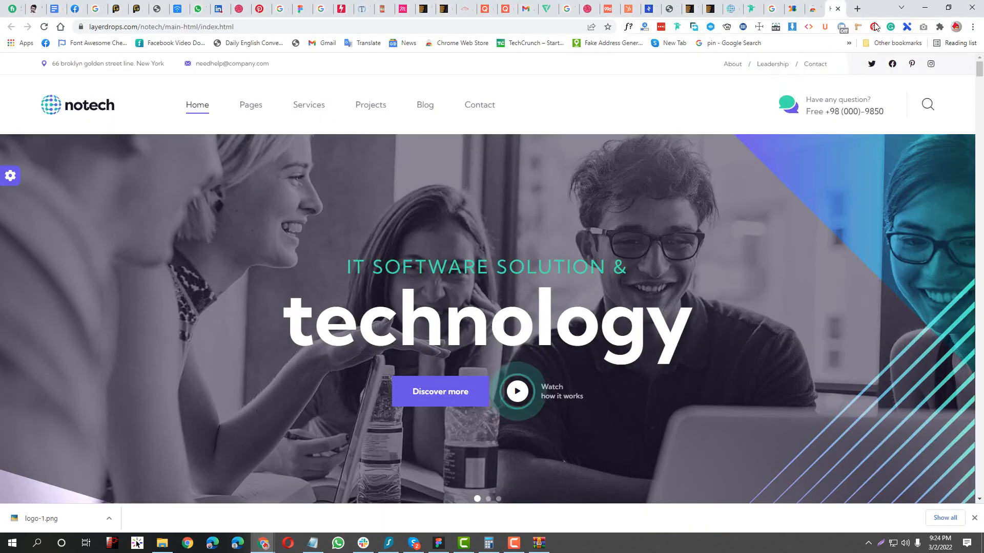
pyautogui.click(842, 27)
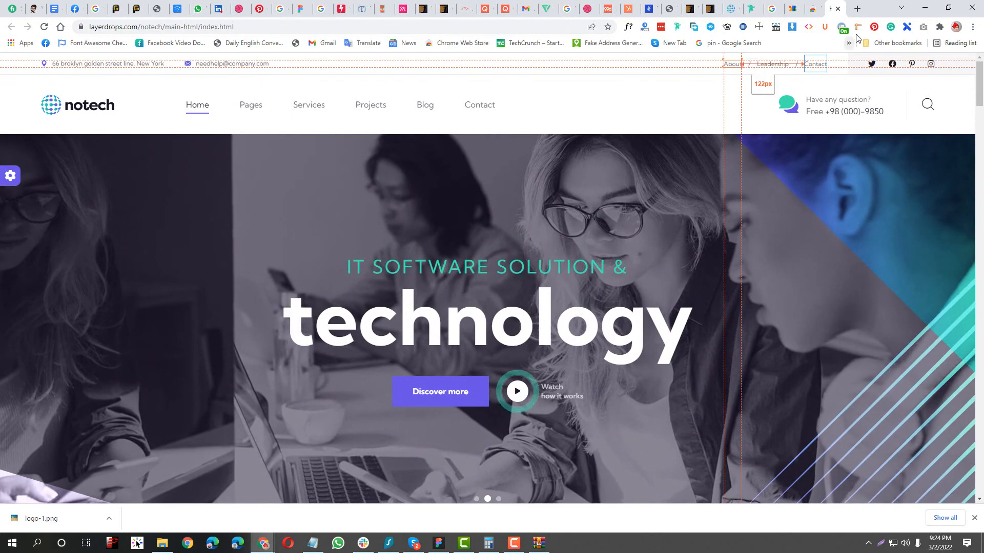
pyautogui.click(842, 28)
# - Inspect the top header menu in DevTools and examine the Leadership list item's computed box model for its margins
pyautogui.rightClick(633, 78)
pyautogui.click(649, 301)
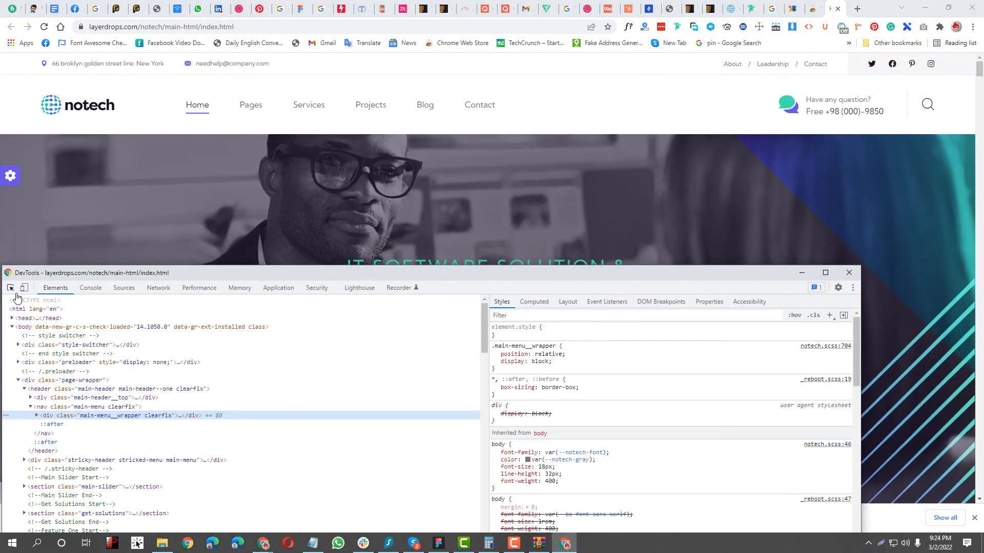
pyautogui.click(10, 287)
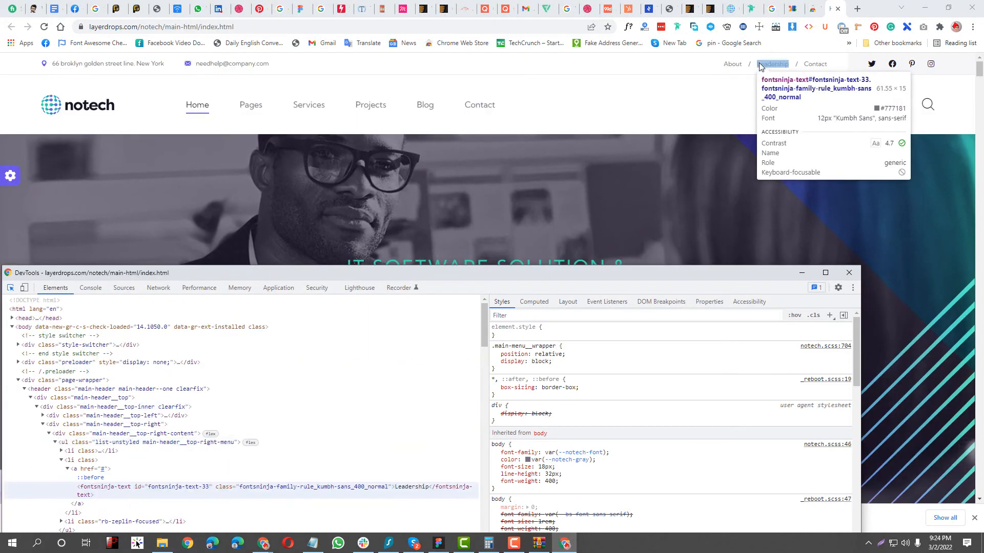
pyautogui.click(764, 64)
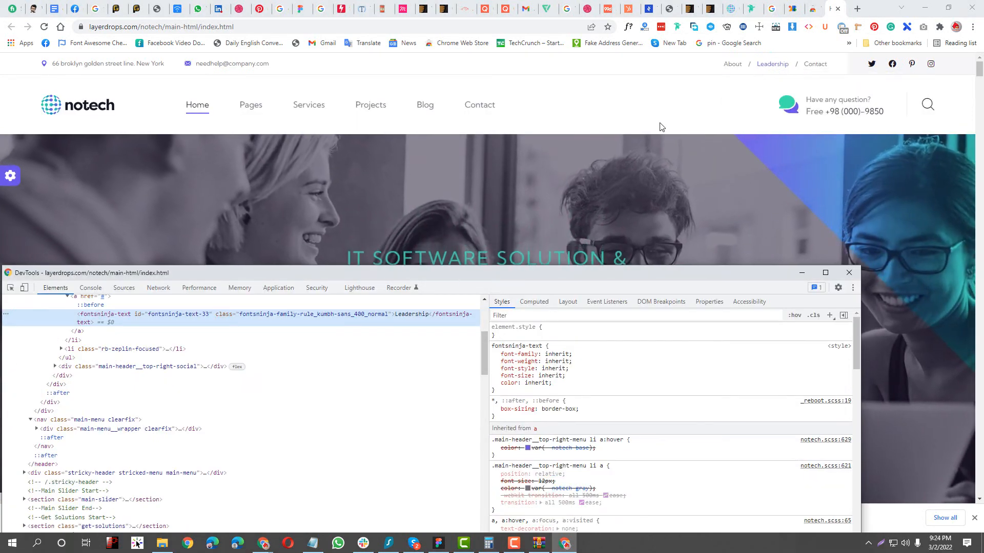
pyautogui.click(11, 287)
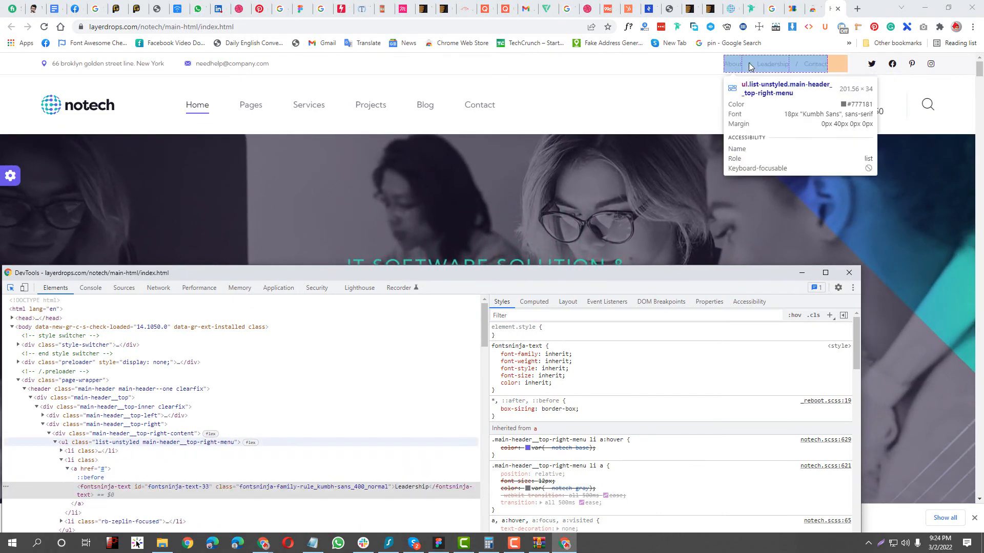
pyautogui.click(749, 66)
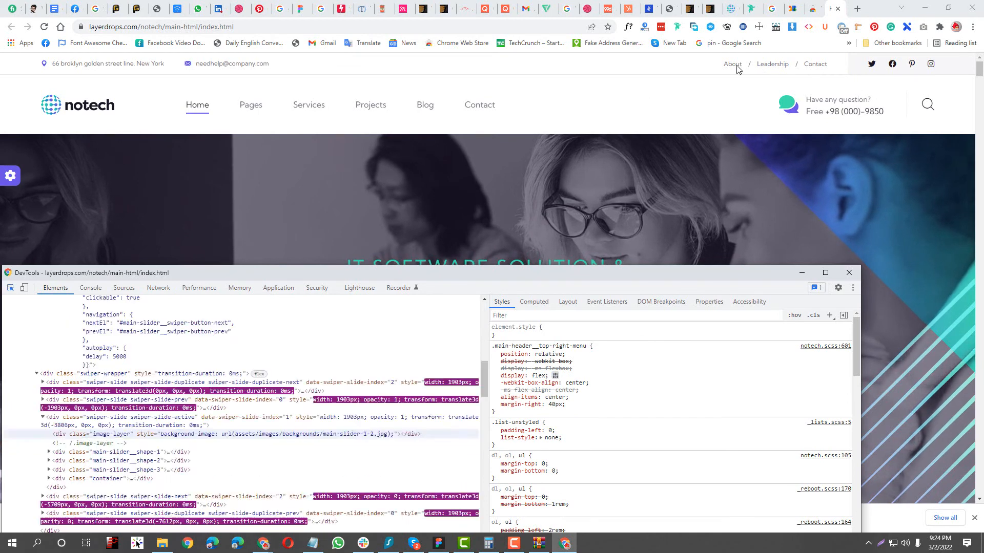
pyautogui.click(779, 66)
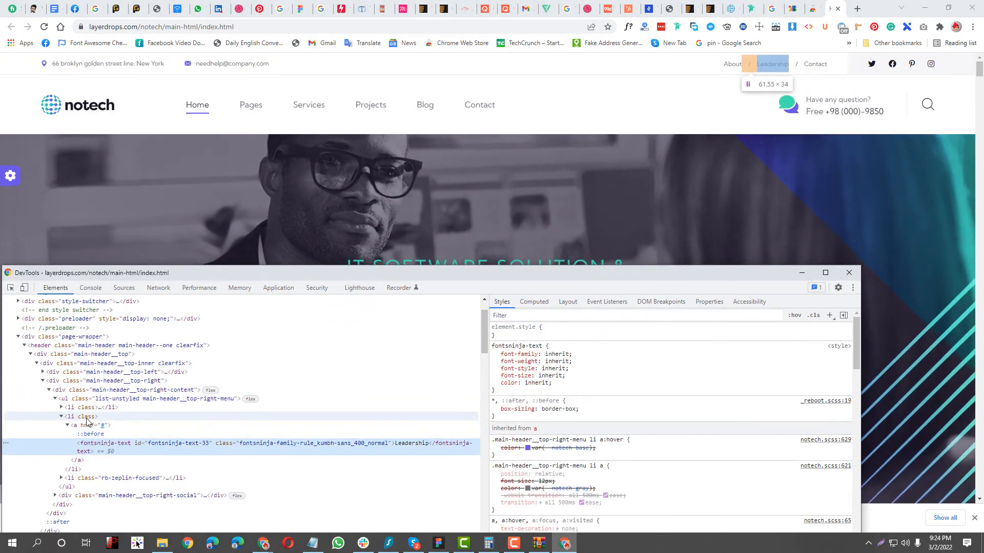
pyautogui.click(87, 421)
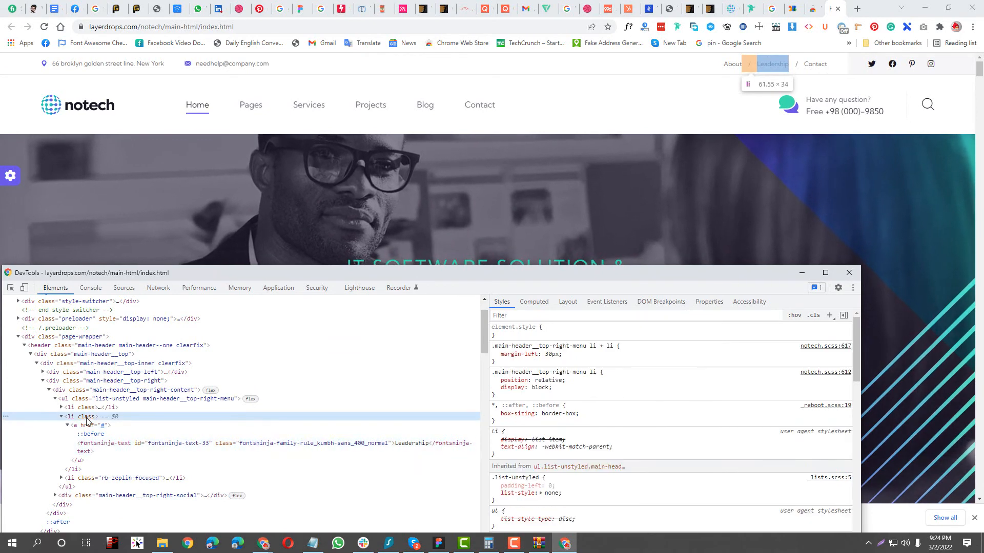
pyautogui.click(534, 302)
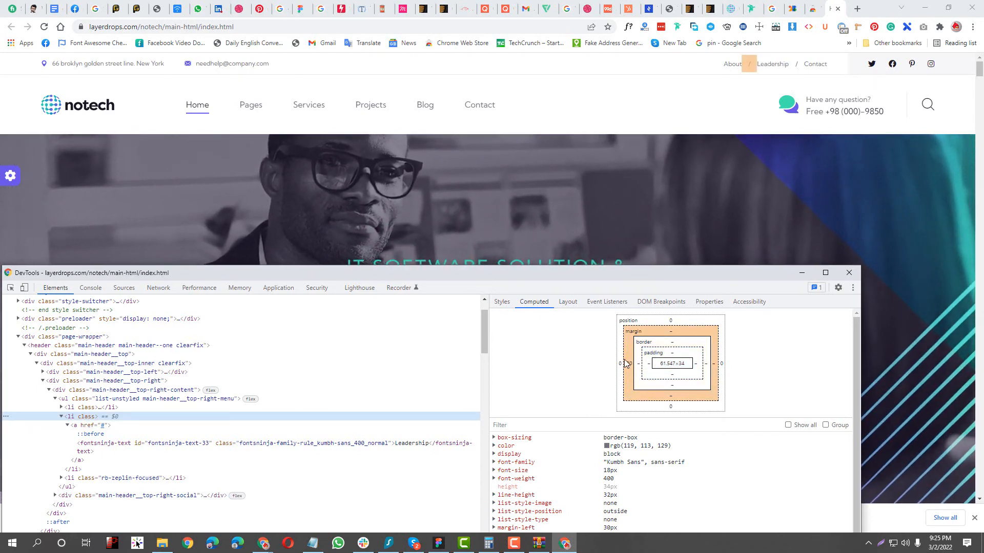
# - Switch back to Figma and set the link frame's spacing between items to 30
pyautogui.click(443, 482)
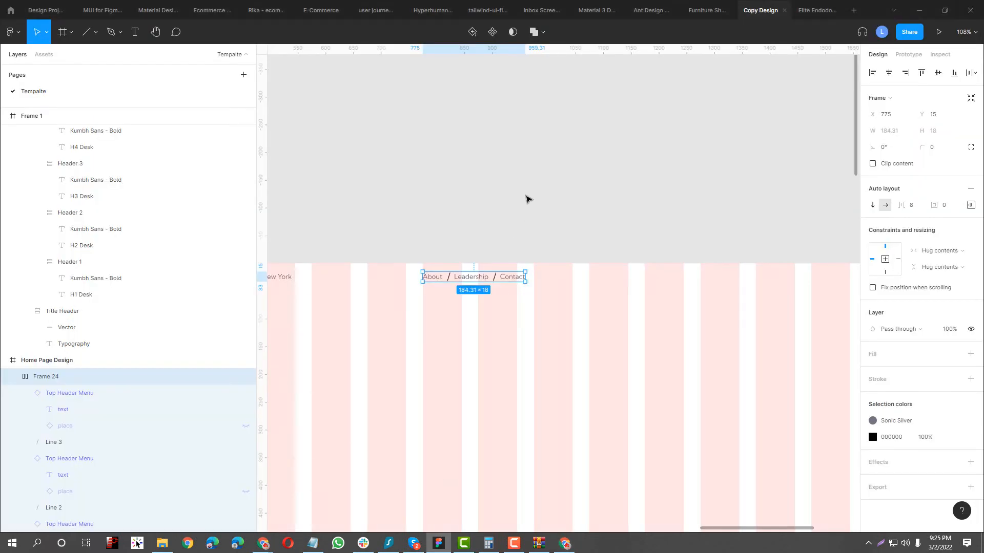
pyautogui.scroll(3, 439, 291)
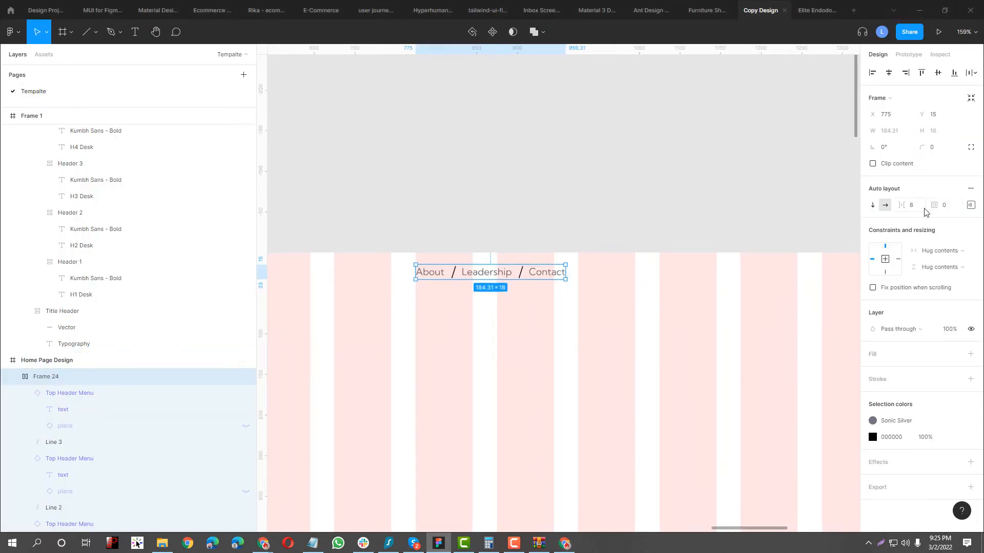
pyautogui.write('30')
pyautogui.press('Return')
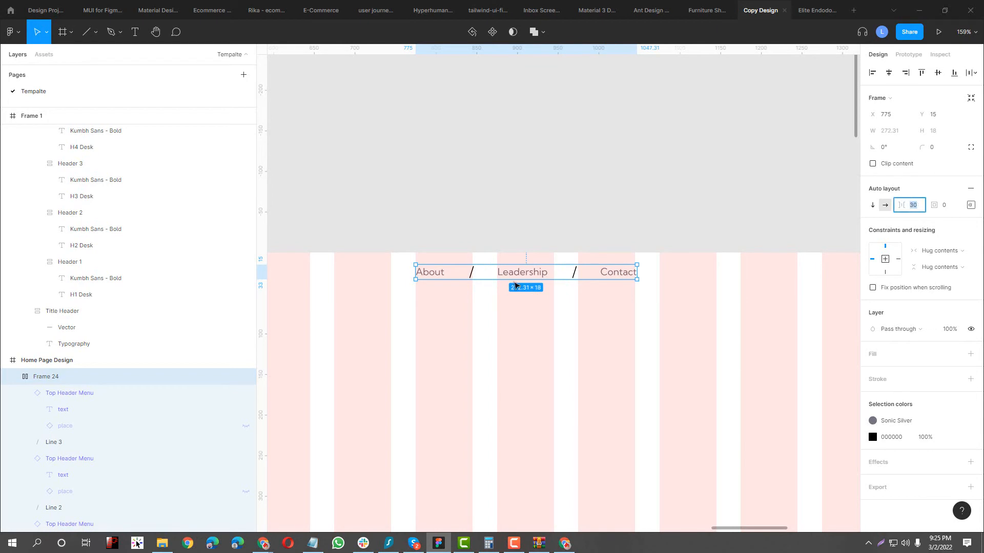
# - Set the spacing between the links and dividers in the frame to 15, then deselect it
pyautogui.doubleClick(519, 273)
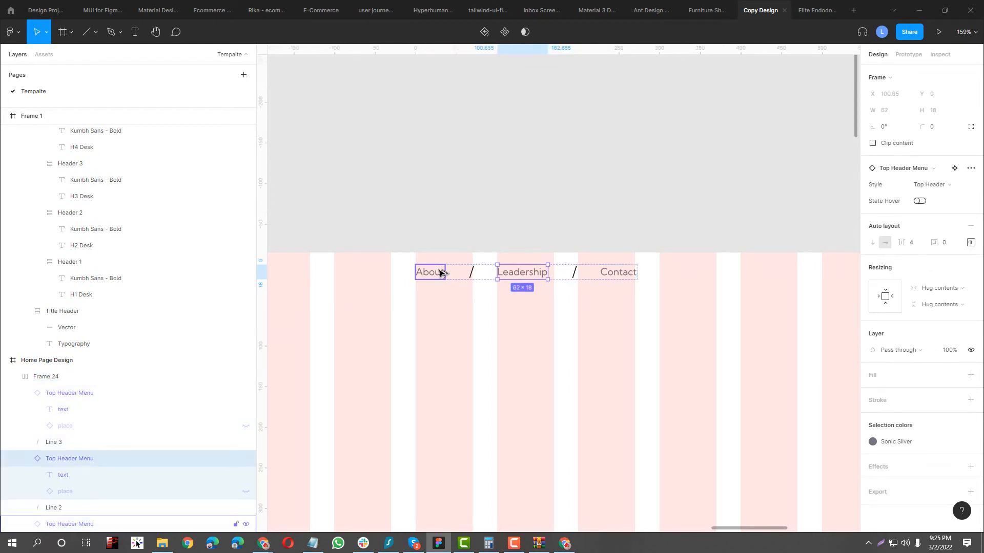
pyautogui.press('Escape')
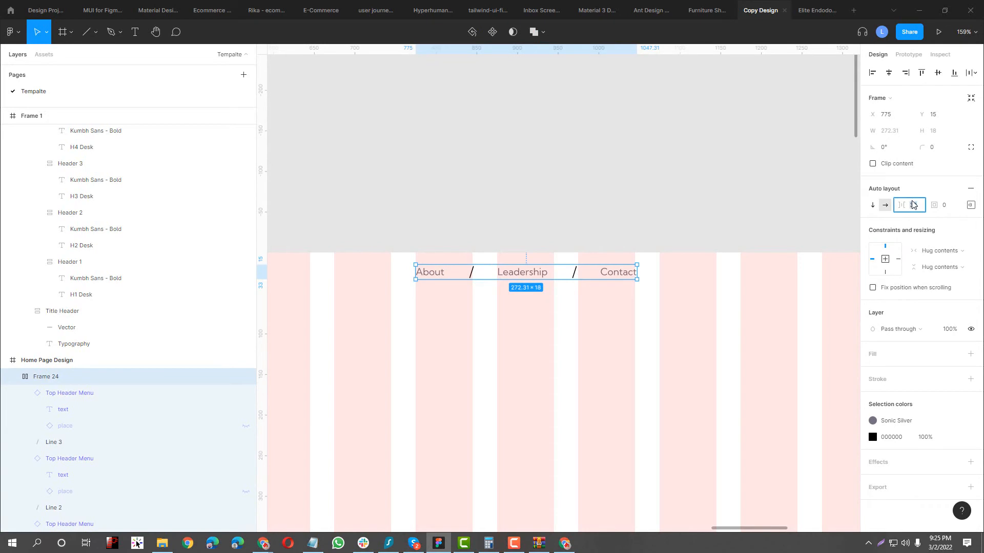
pyautogui.press('Return')
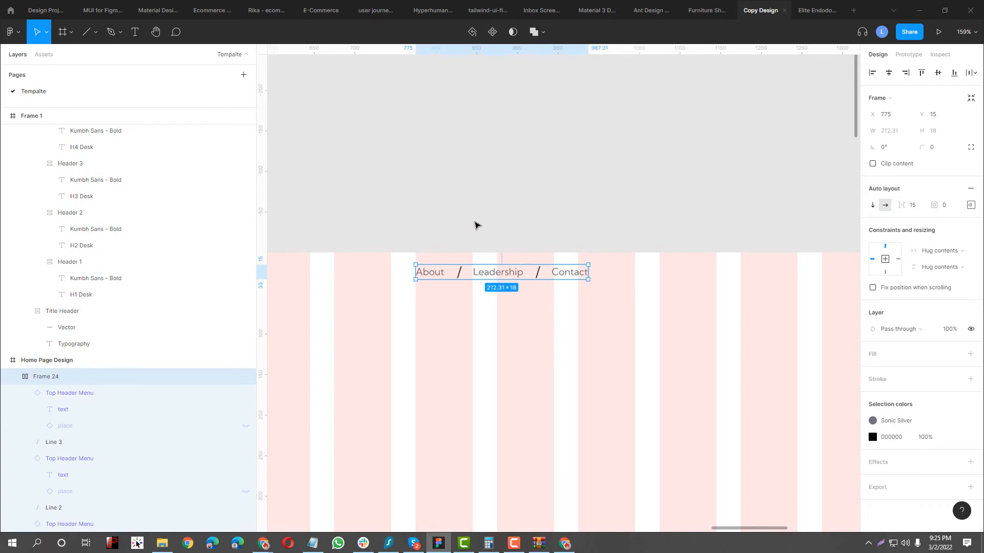
pyautogui.click(477, 225)
# - Minimize DevTools and check the social icons in the notech page's top header in Chrome
pyautogui.hotkey('alt', 'Tab')
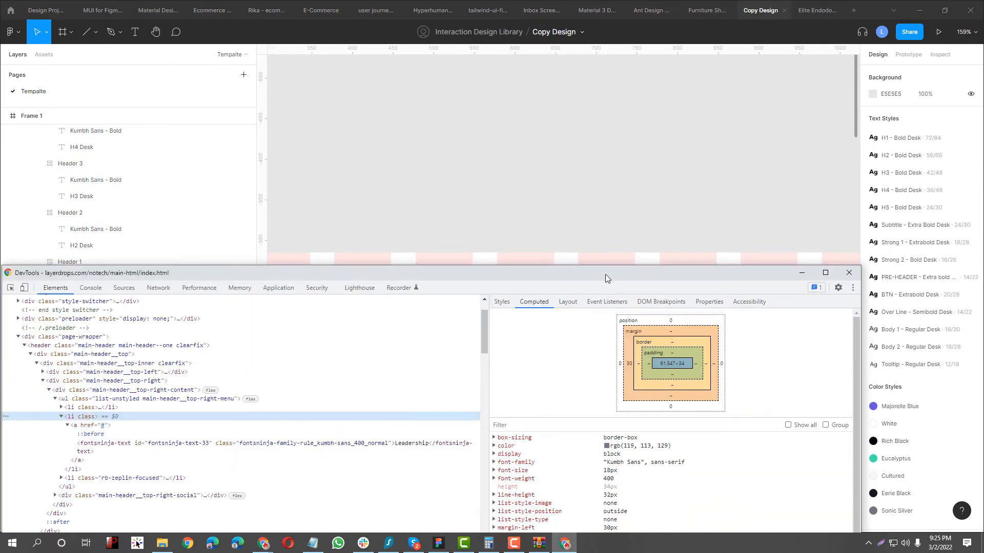
pyautogui.click(808, 276)
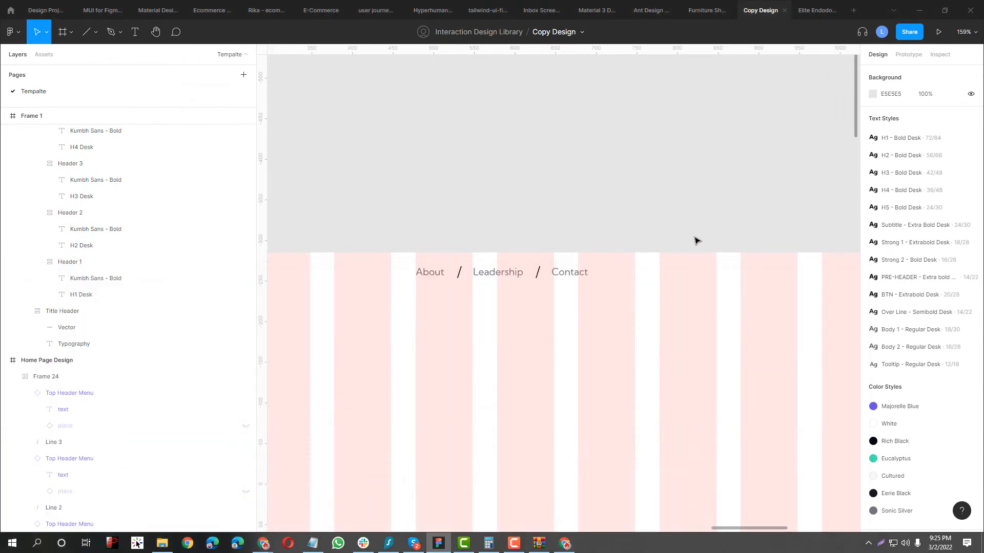
pyautogui.click(211, 513)
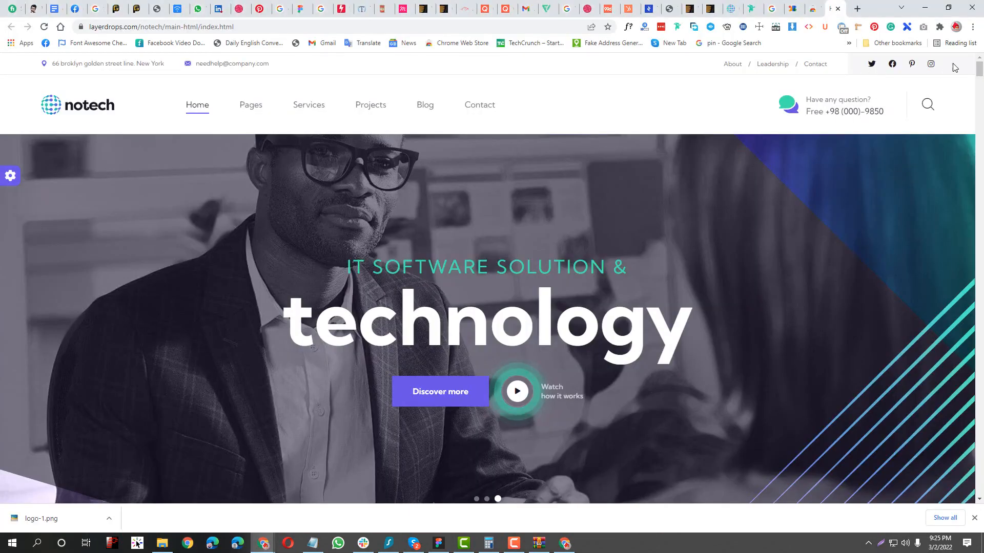
# - In Figma, copy the location pin icon from the address item onto the canvas above Home Page Design and duplicate it
pyautogui.click(438, 543)
pyautogui.keyDown('ctrl'); pyautogui.scroll(-10, 512, 328); pyautogui.keyUp('ctrl')
pyautogui.keyDown('ctrl'); pyautogui.scroll(10, 413, 293); pyautogui.keyUp('ctrl')
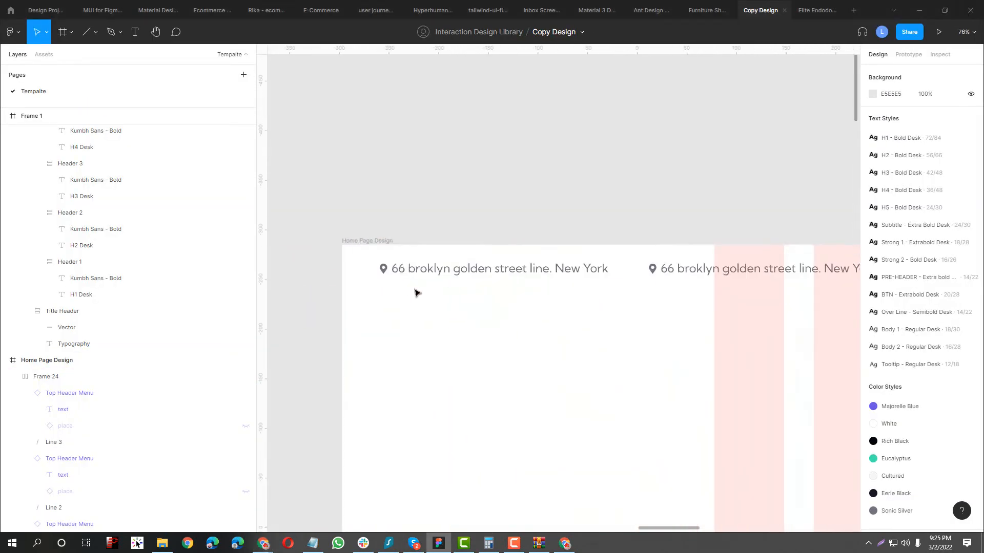
pyautogui.keyDown('ctrl'); pyautogui.click(384, 268); pyautogui.keyUp('ctrl')
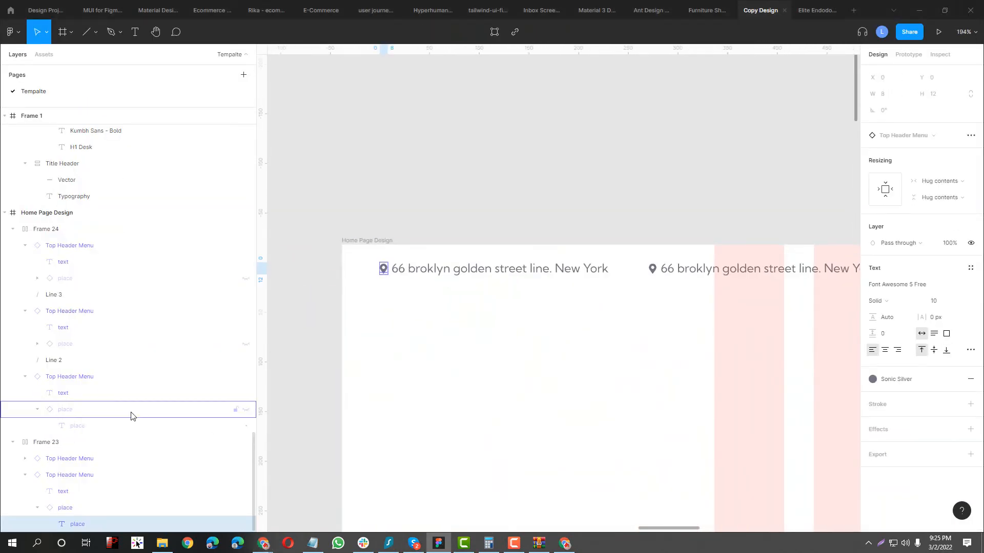
pyautogui.click(72, 506)
pyautogui.moveTo(385, 272); pyautogui.dragTo(574, 214)
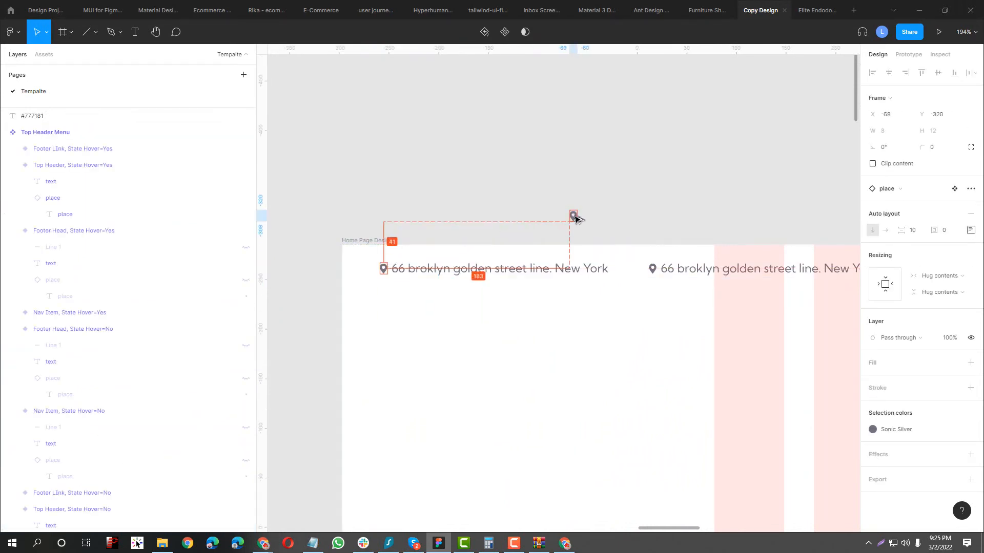
pyautogui.scroll(5, 538, 228)
pyautogui.hotkey('ctrl', 'd')
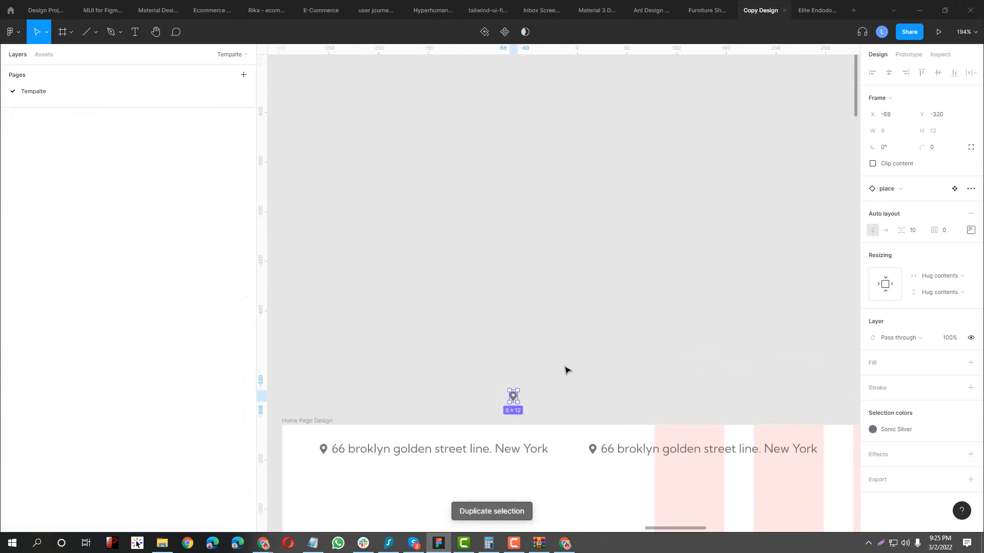
# - Wrap the two pin icons in a horizontal auto layout frame with item spacing 25, measuring the notech social icon gap in Chrome for reference
pyautogui.moveTo(565, 373); pyautogui.dragTo(451, 418)
pyautogui.hotkey('shift', 'a')
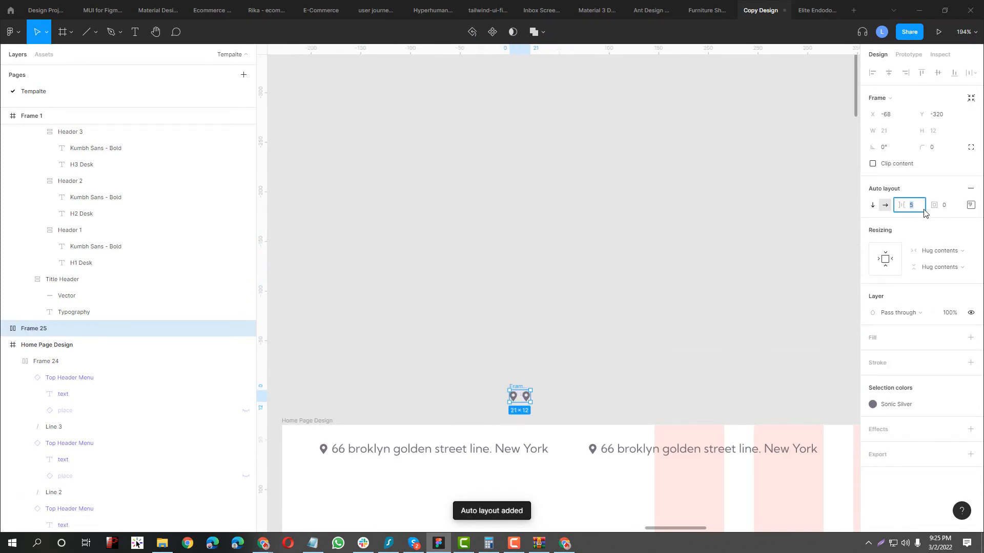
pyautogui.hotkey('alt', 'Tab')
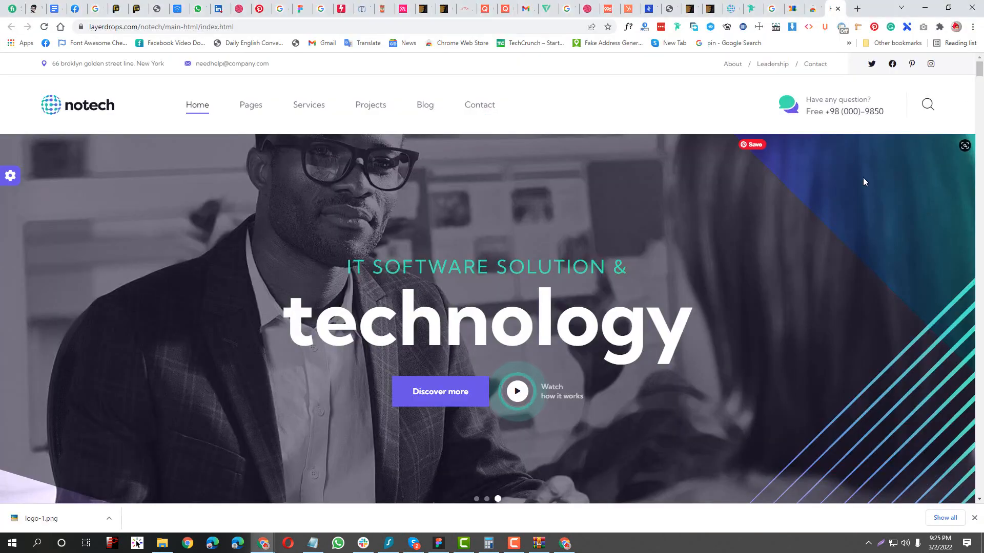
pyautogui.click(842, 28)
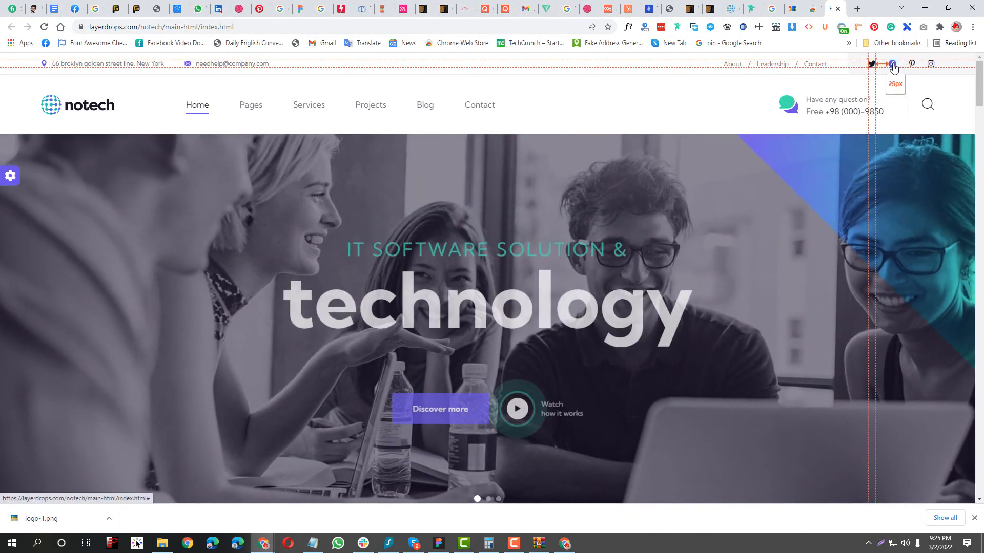
pyautogui.hotkey('alt', 'Tab')
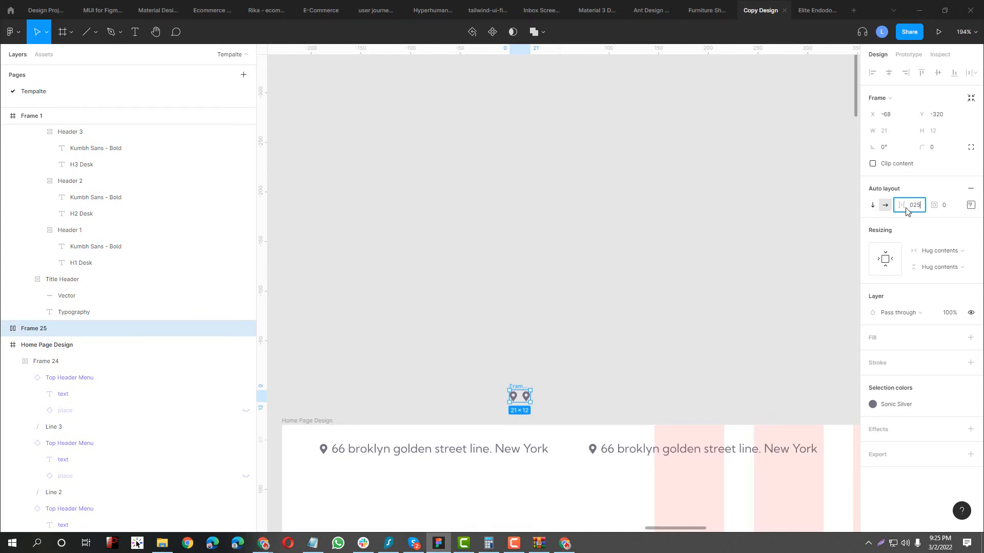
pyautogui.scroll(3, 390, 522)
pyautogui.moveTo(639, 277); pyautogui.dragTo(564, 270)
# - Switch to Chrome and measure the padding before the Twitter icon in the notech top header with Smart Page Ruler
pyautogui.hotkey('alt', 'Tab')
pyautogui.click(842, 28)
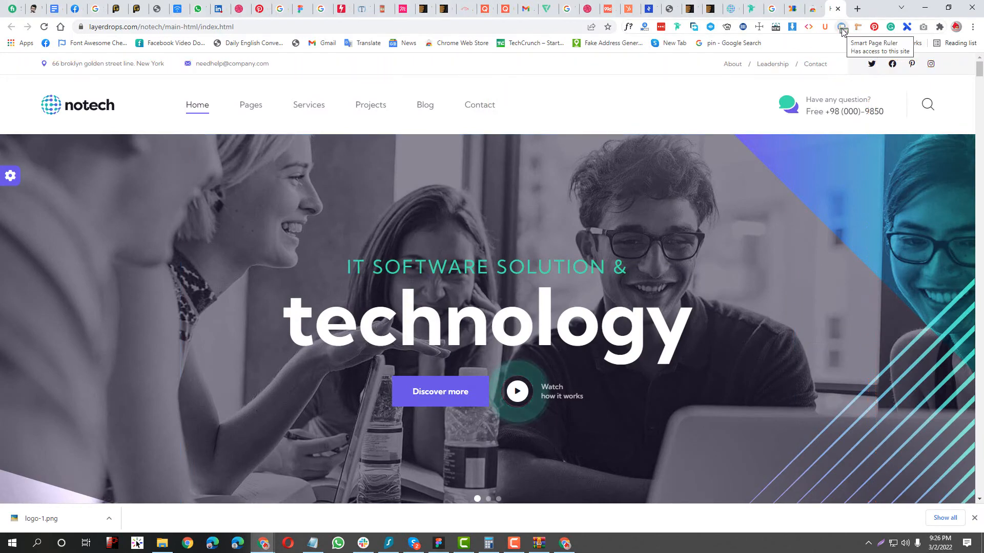
pyautogui.click(841, 29)
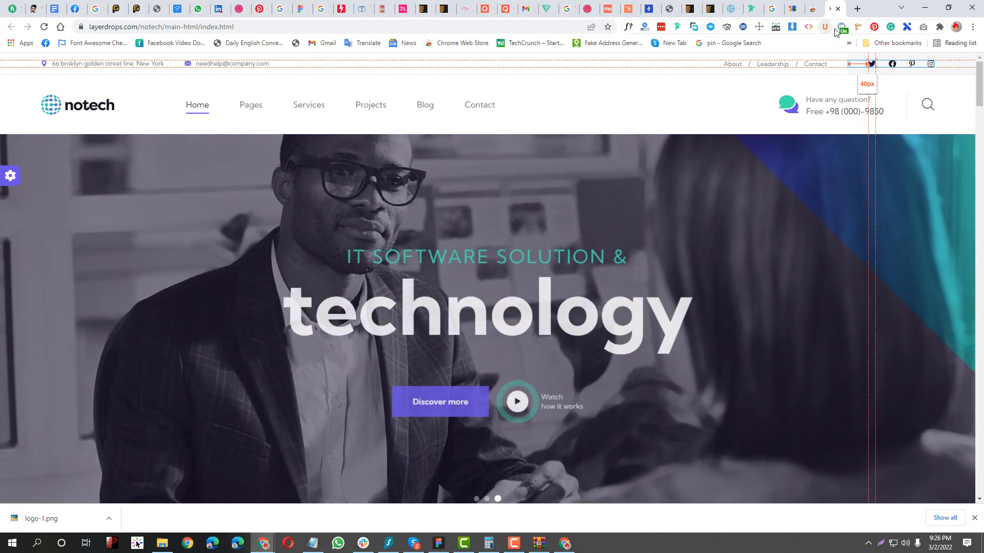
# - Back in Figma, increase the font size of both pin icons in the new frame to 13
pyautogui.hotkey('alt', 'Tab')
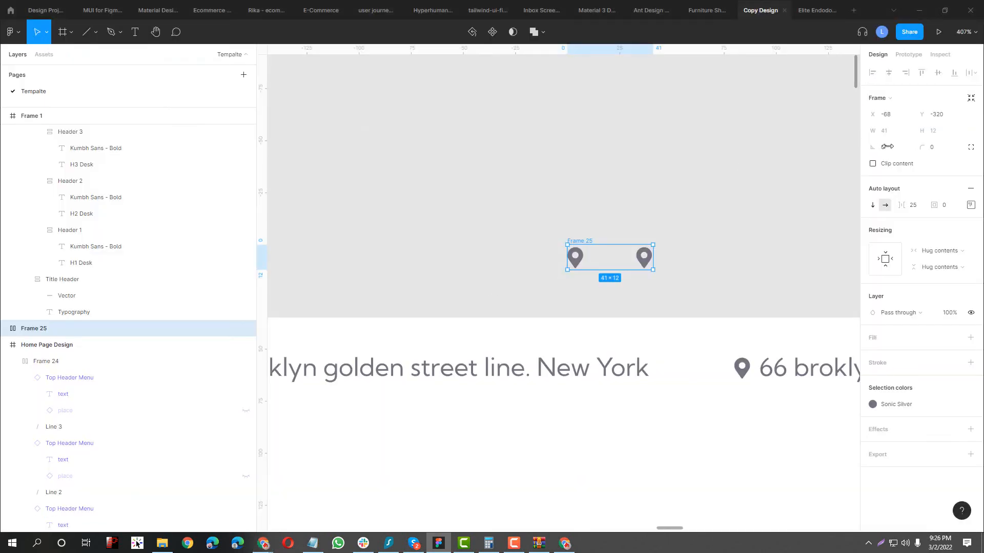
pyautogui.keyDown('ctrl'); pyautogui.click(579, 261); pyautogui.keyUp('ctrl')
pyautogui.keyDown('ctrl'); pyautogui.keyDown('shift'); pyautogui.click(642, 260); pyautogui.keyUp('shift'); pyautogui.keyUp('ctrl')
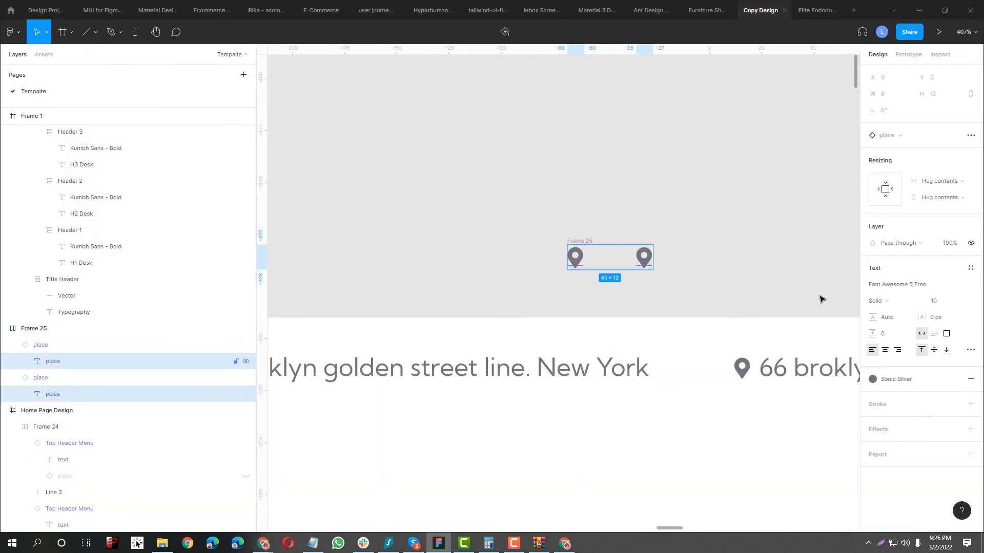
pyautogui.click(933, 304)
pyautogui.press('Up')
pyautogui.press('Up')
pyautogui.press('Up')
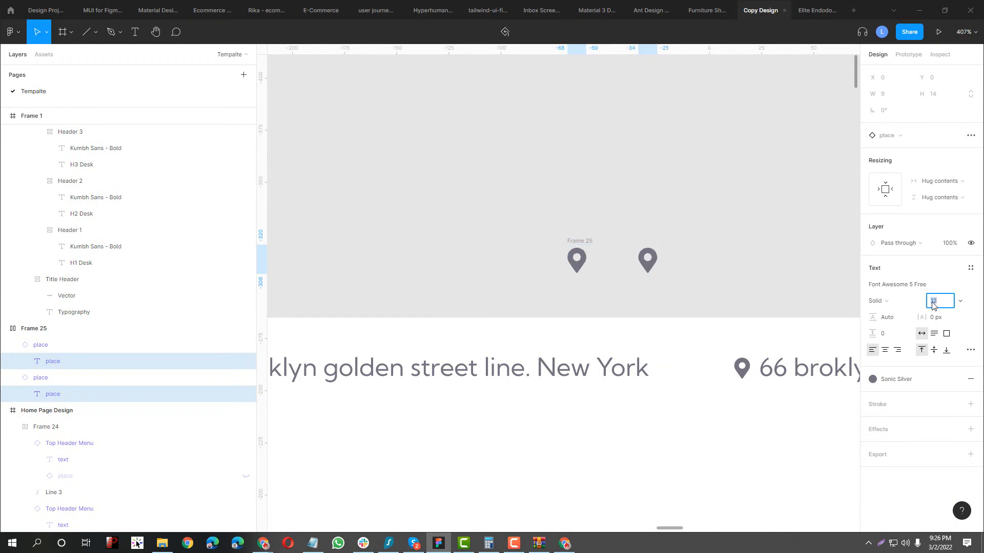
pyautogui.click(555, 213)
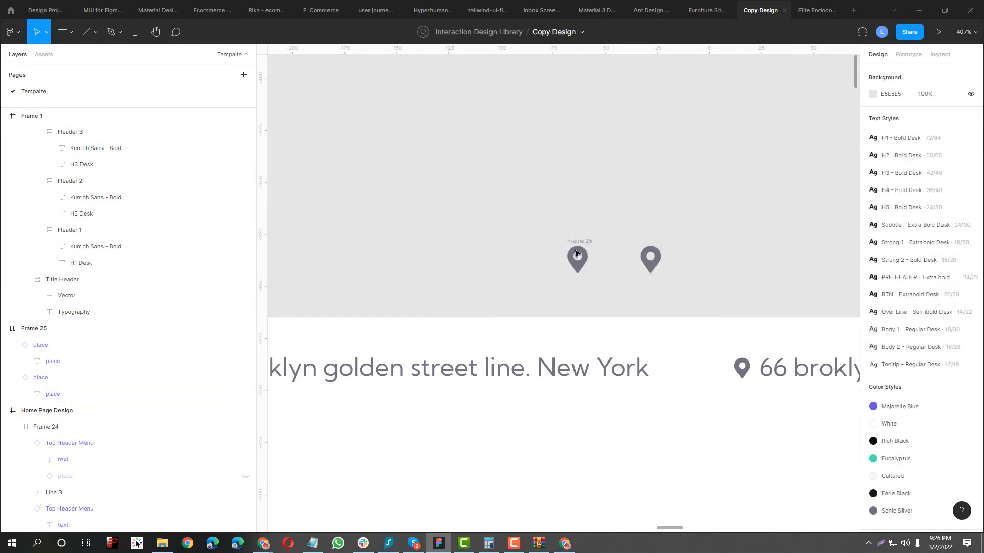
# - Duplicate the second pin icon twice inside the frame to make a row of four
pyautogui.click(650, 260)
pyautogui.hotkey('ctrl', 'd')
pyautogui.hotkey('ctrl', 'd')
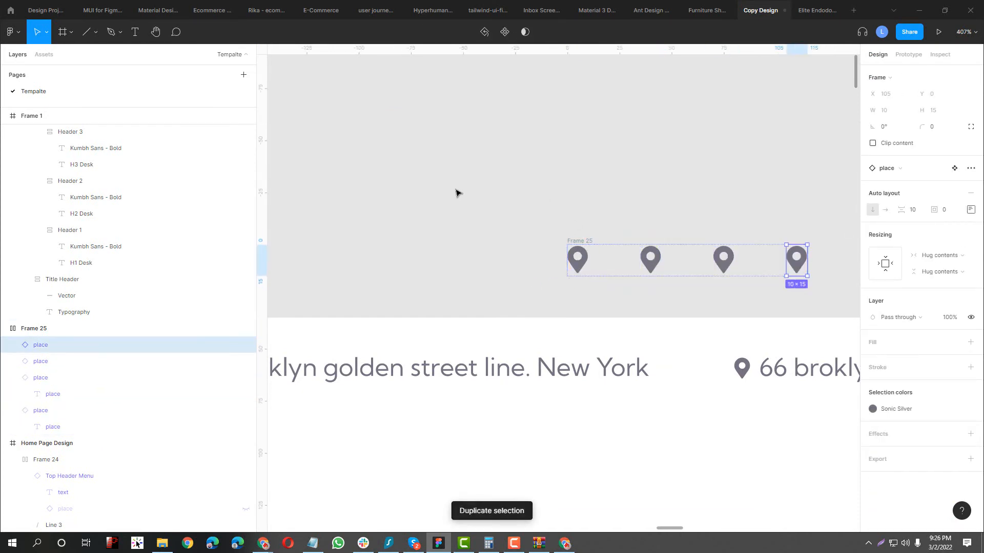
# - Set the four-icon frame's auto layout spacing between items to 20
pyautogui.keyDown('ctrl'); pyautogui.scroll(-4, 441, 185); pyautogui.keyUp('ctrl')
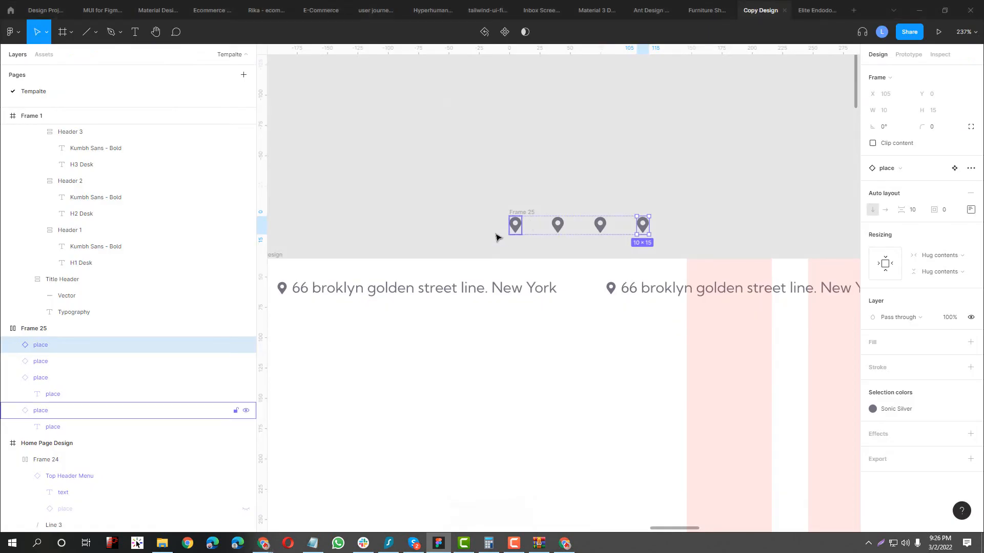
pyautogui.click(527, 212)
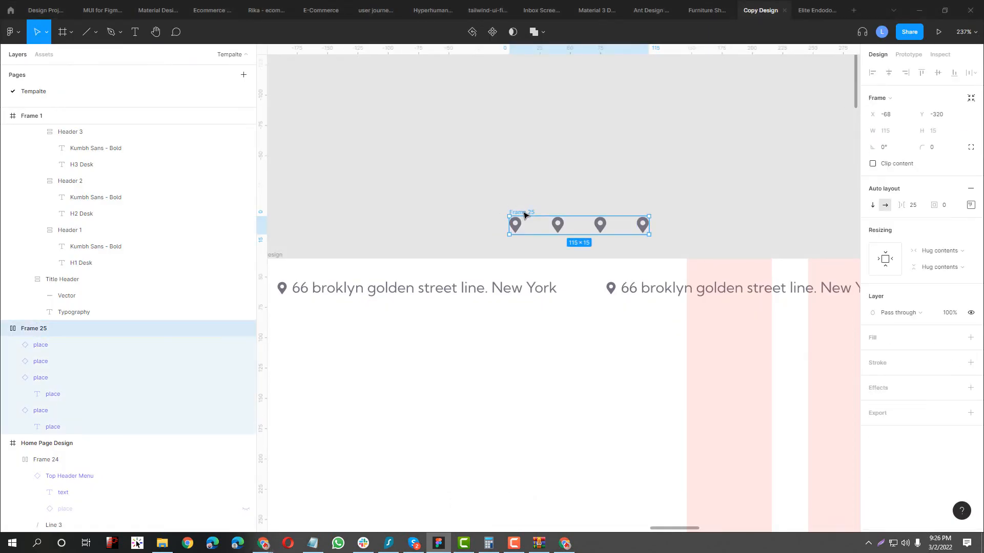
pyautogui.click(922, 206)
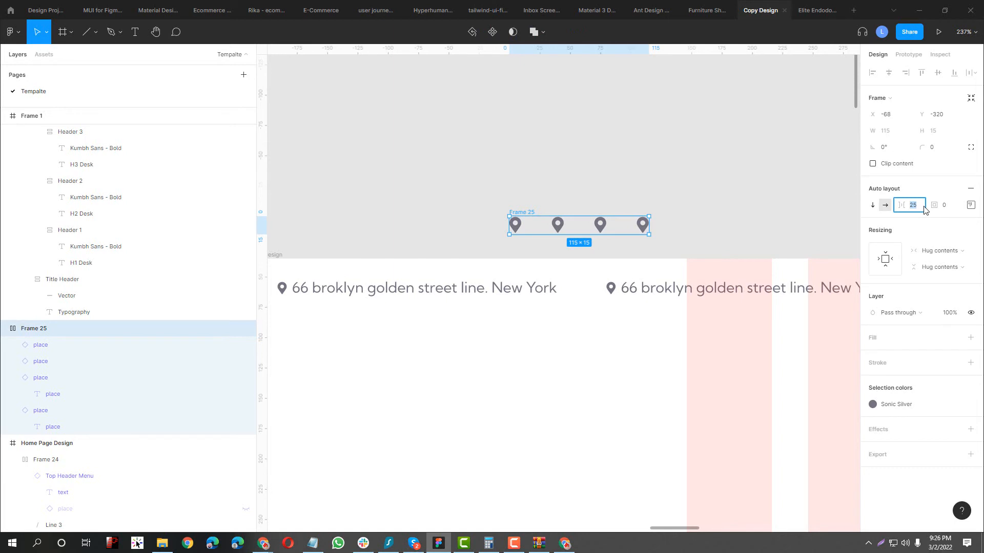
pyautogui.write('220')
pyautogui.press('Return')
pyautogui.click(919, 206)
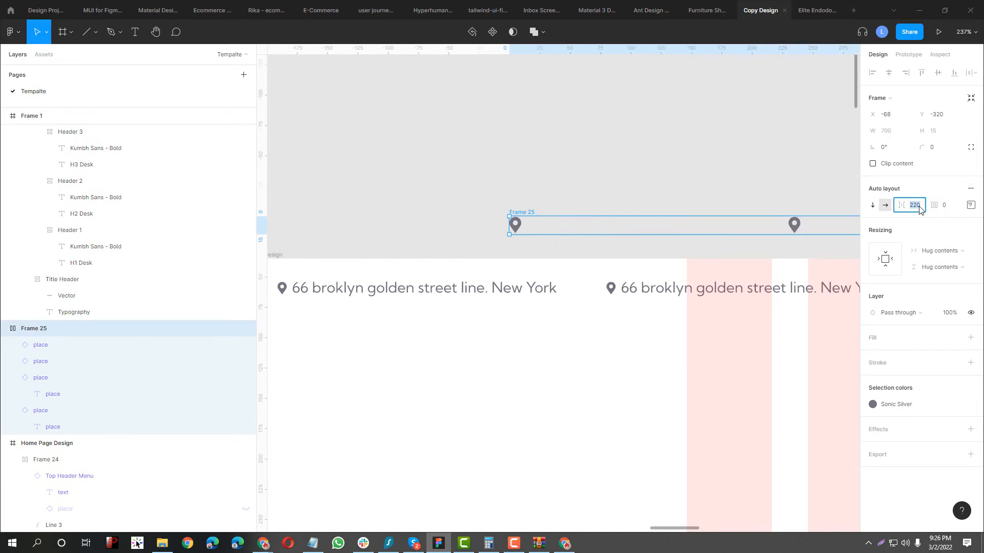
pyautogui.press('Return')
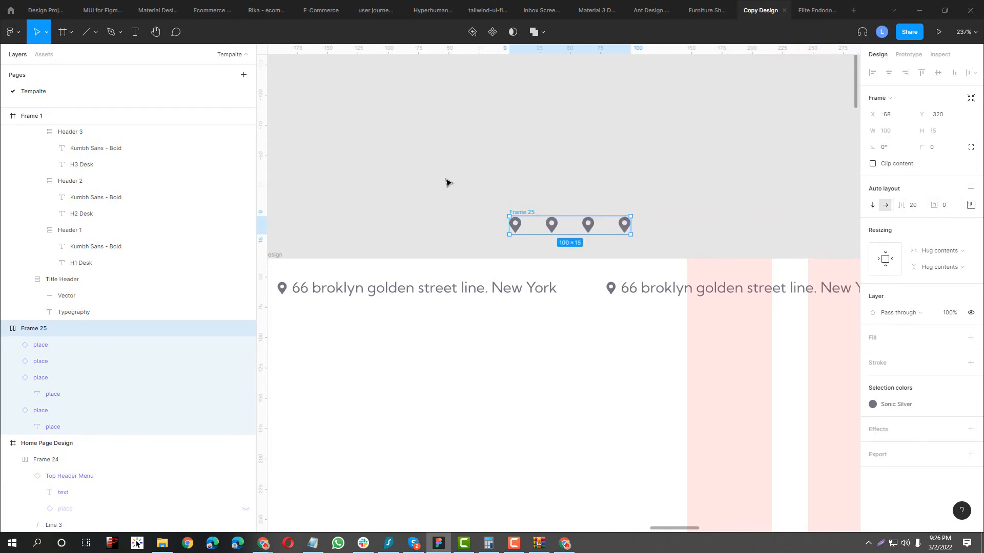
# - Move the four-icon frame into Home Page Design, just after the Contact link in the top header
pyautogui.scroll(-5, 449, 183)
pyautogui.click(493, 158)
pyautogui.hscroll(3, 494, 158)
pyautogui.moveTo(446, 194); pyautogui.dragTo(666, 183)
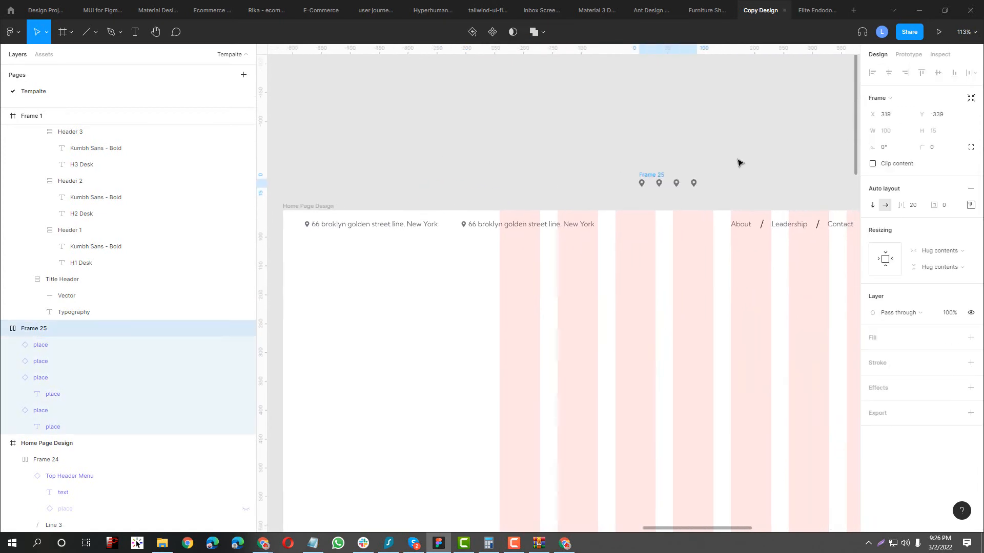
pyautogui.moveTo(739, 163); pyautogui.dragTo(804, 157)
pyautogui.click(494, 227)
pyautogui.moveTo(799, 199); pyautogui.dragTo(411, 222)
pyautogui.moveTo(418, 177); pyautogui.dragTo(530, 245)
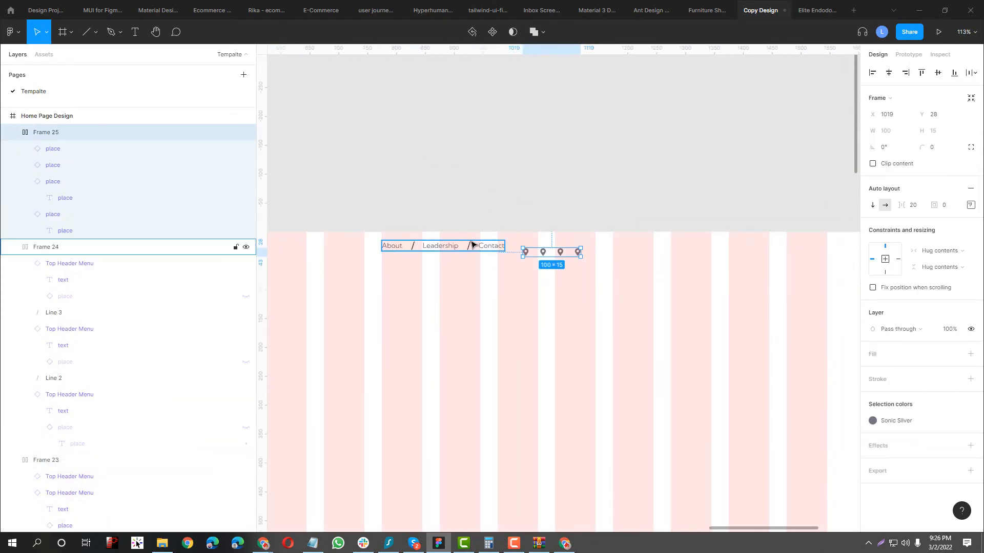
# - Combine the icon row and the link frame in one auto layout frame and center its items vertically
pyautogui.keyDown('shift'); pyautogui.click(472, 244); pyautogui.keyUp('shift')
pyautogui.hotkey('shift', 'a')
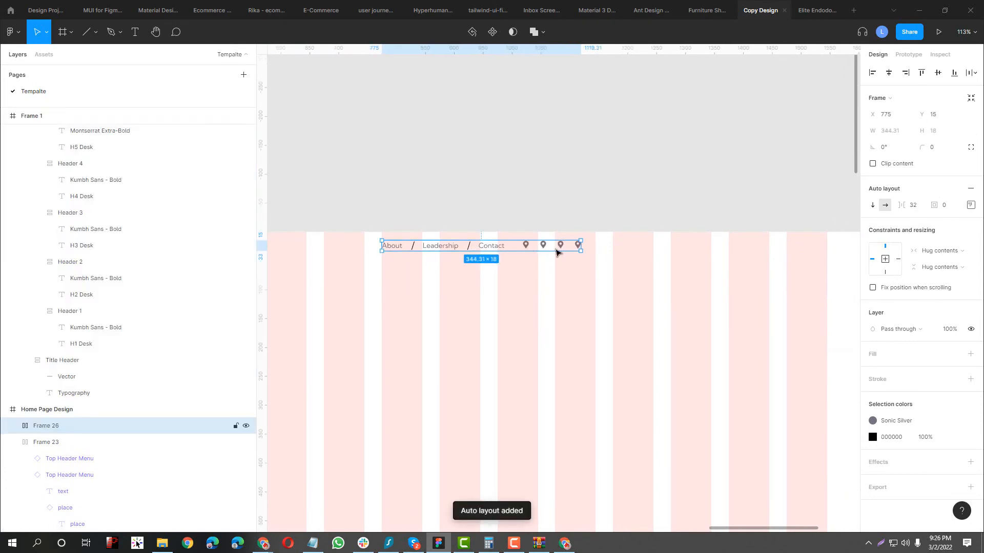
pyautogui.click(557, 251)
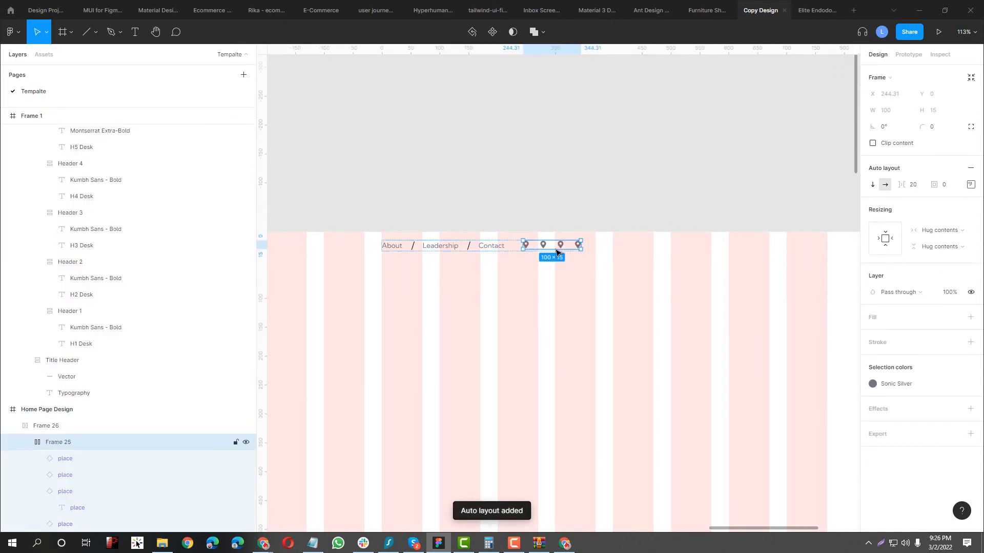
pyautogui.click(515, 257)
pyautogui.click(969, 205)
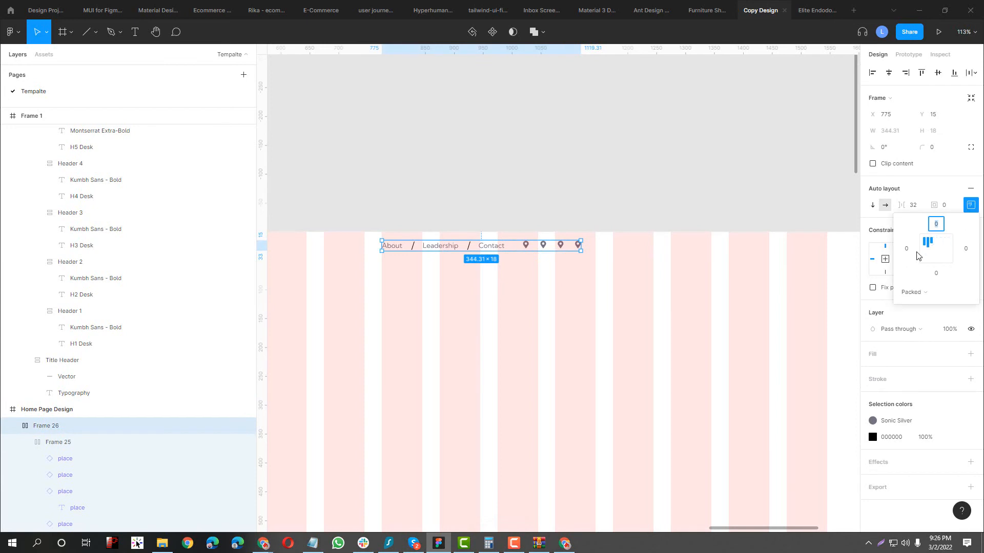
pyautogui.scroll(3, 525, 264)
# - Check the notech social icons in Chrome, and open the padding of the icon row for editing in Figma
pyautogui.hotkey('alt', 'Tab')
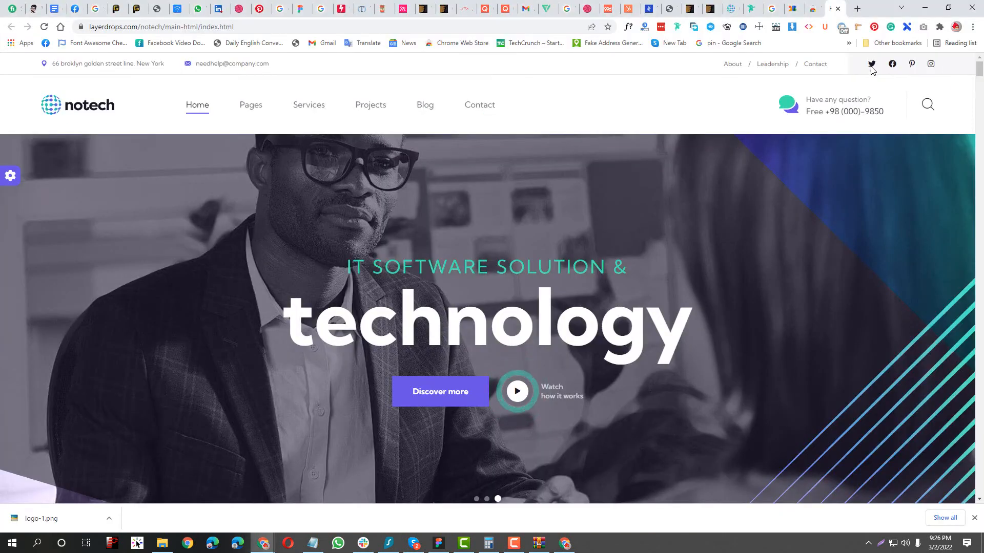
pyautogui.hotkey('alt', 'Tab')
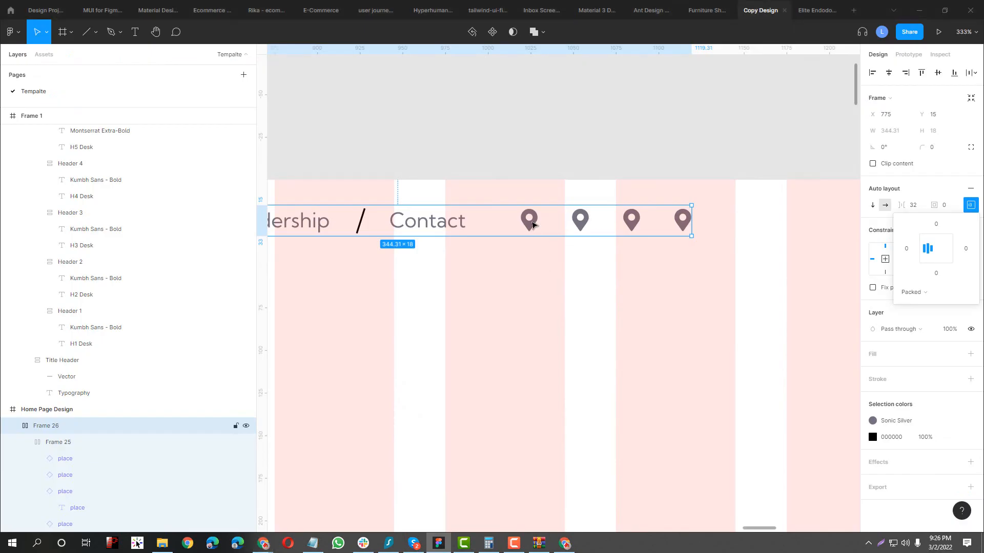
pyautogui.click(532, 224)
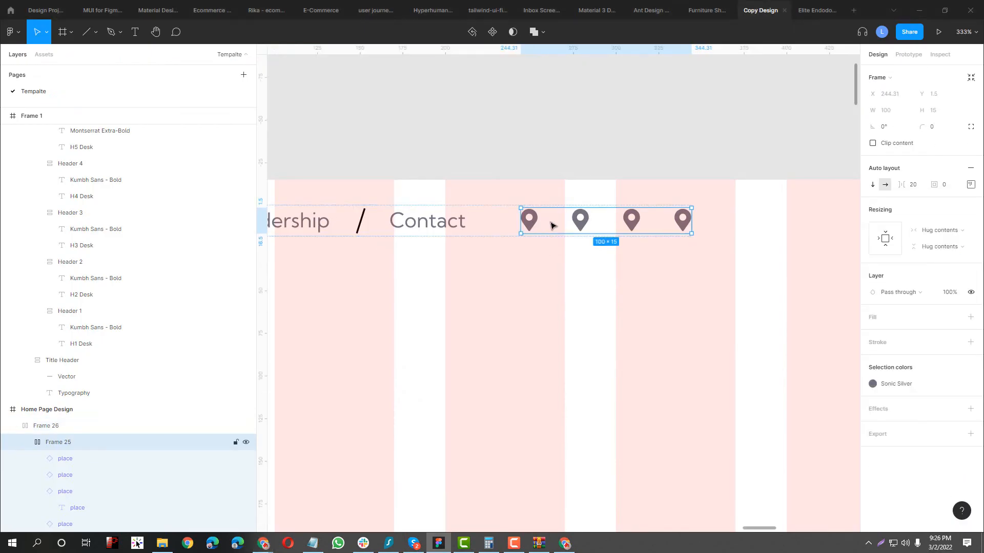
pyautogui.click(954, 189)
# - Switch to Chrome and measure the About / Leadership / Contact menu in the notech header with Smart Page Ruler
pyautogui.hotkey('alt', 'Tab')
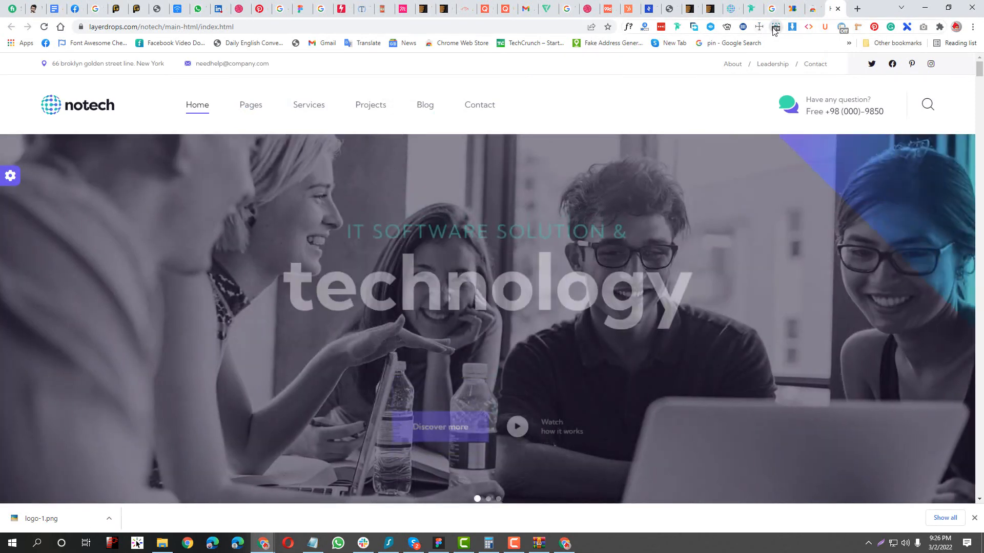
pyautogui.click(775, 27)
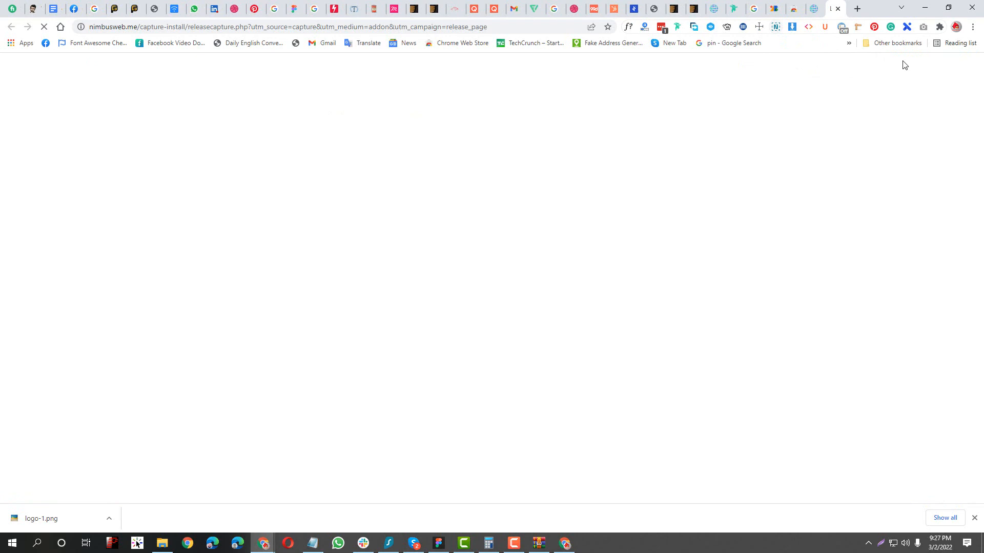
pyautogui.click(837, 9)
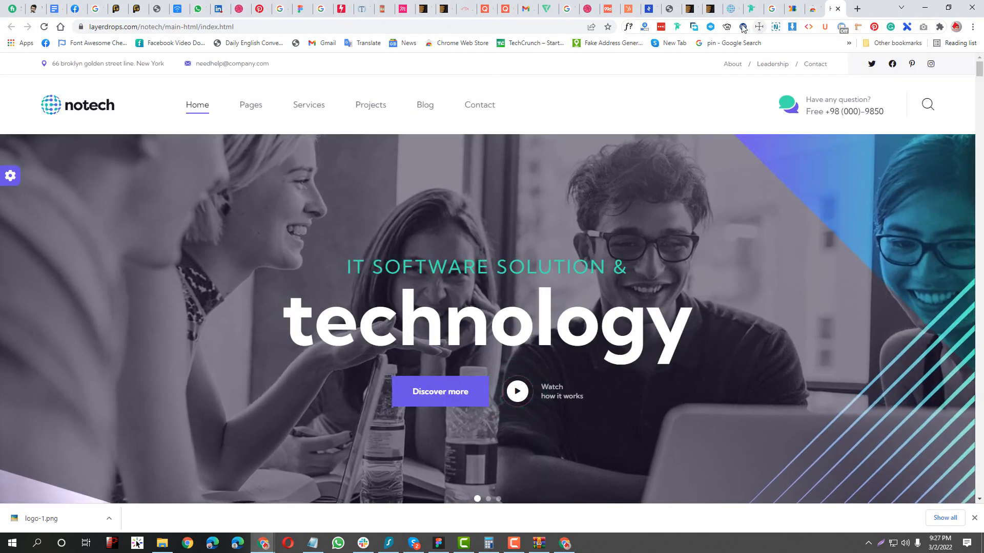
pyautogui.click(842, 26)
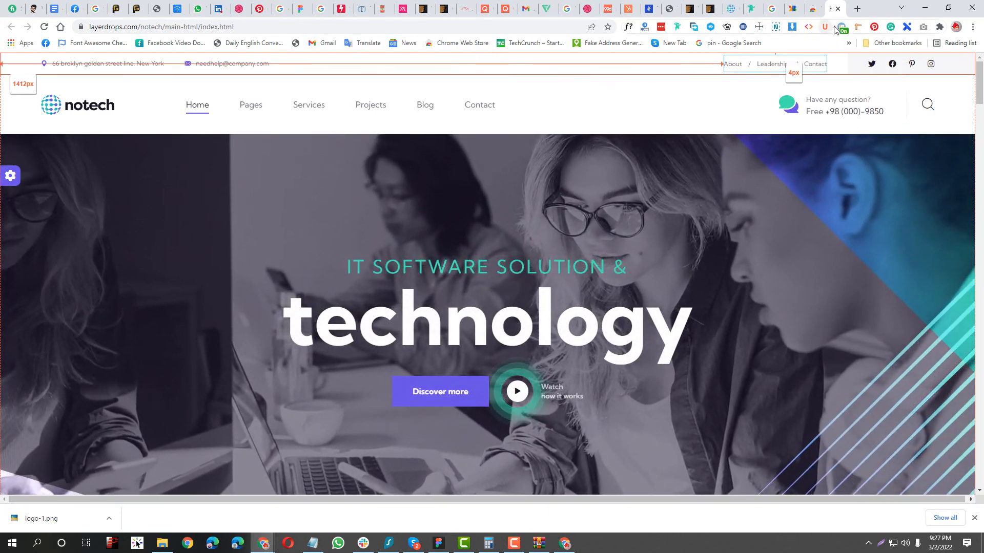
# - Inspect elements of the notech page in DevTools with the element picker, and close DevTools
pyautogui.rightClick(582, 120)
pyautogui.click(594, 340)
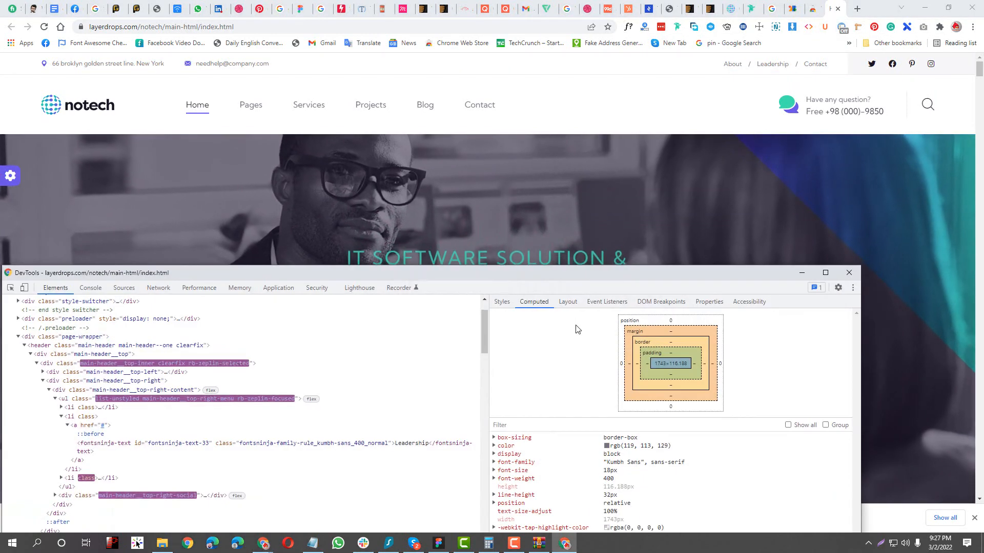
pyautogui.click(11, 288)
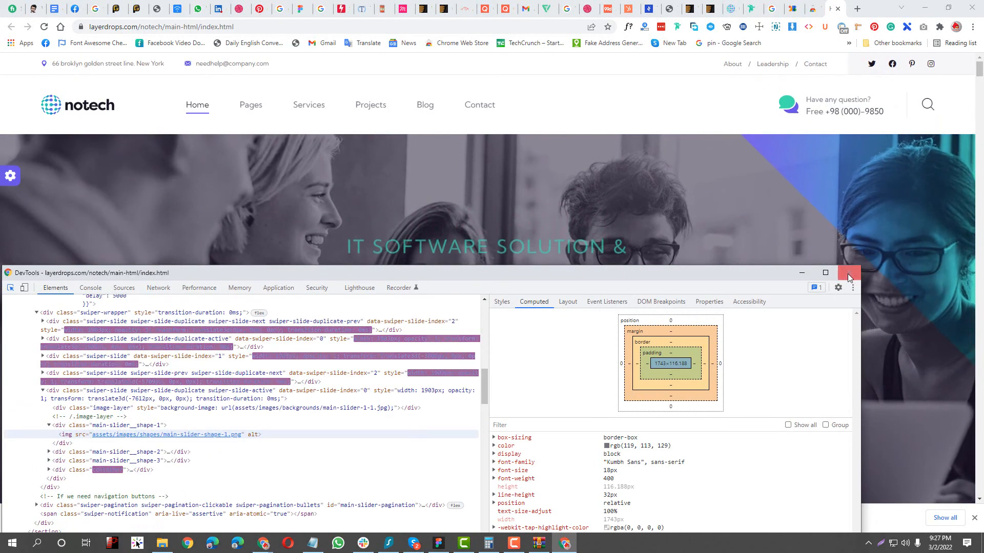
pyautogui.click(849, 272)
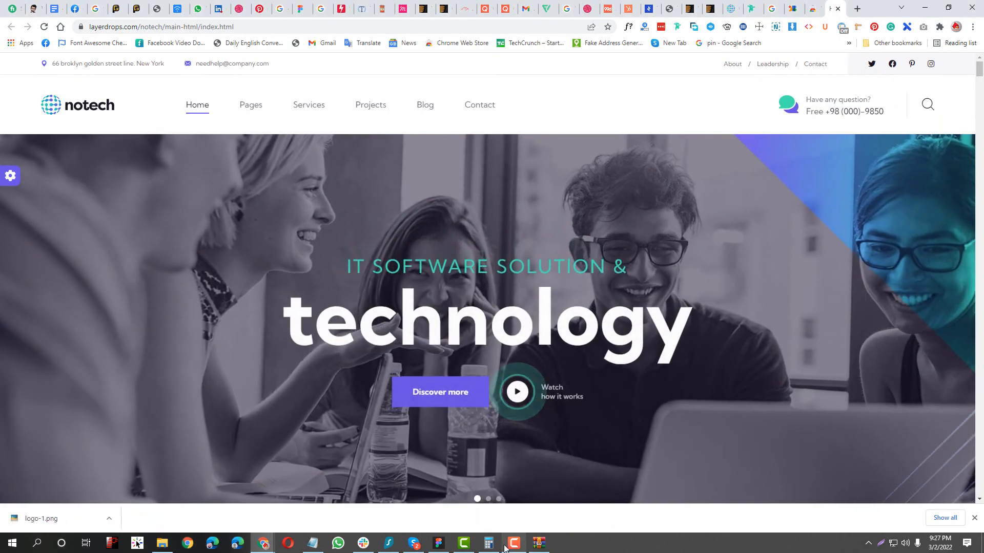
# - In Figma, combine the address frame and the links-and-icons frame of the top header into one auto layout frame
pyautogui.click(438, 543)
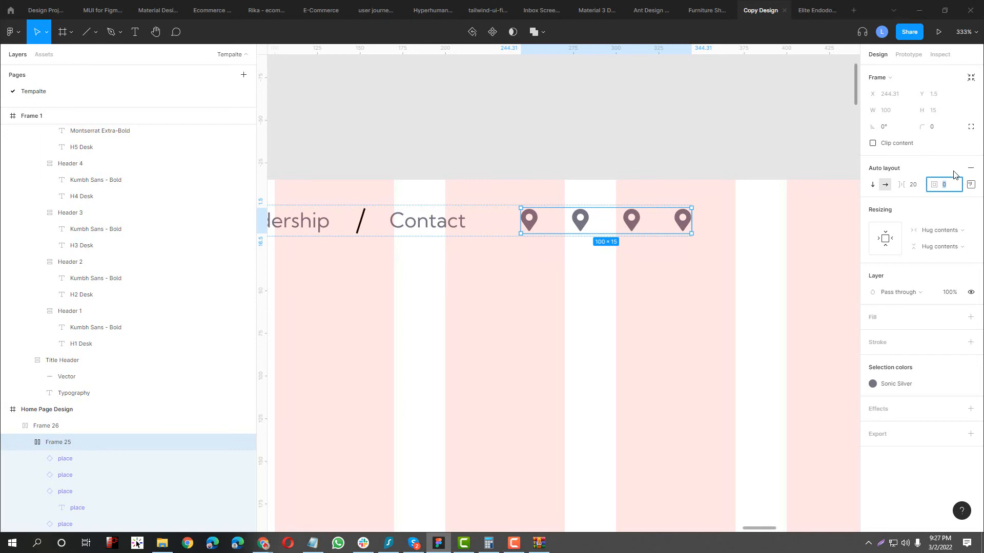
pyautogui.scroll(-10, 554, 231)
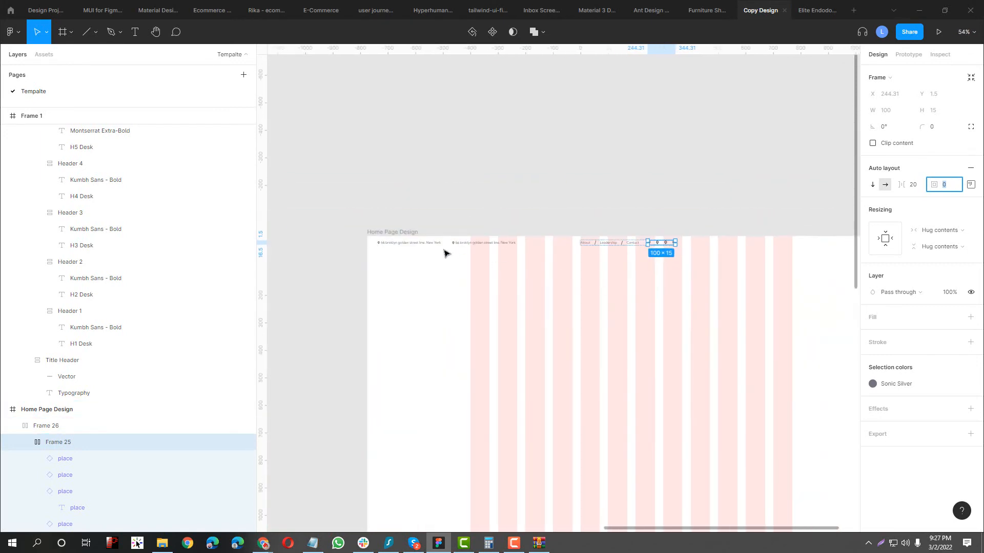
pyautogui.click(444, 253)
pyautogui.click(446, 246)
pyautogui.keyDown('shift'); pyautogui.click(604, 246); pyautogui.keyUp('shift')
pyautogui.hotkey('shift', 'a')
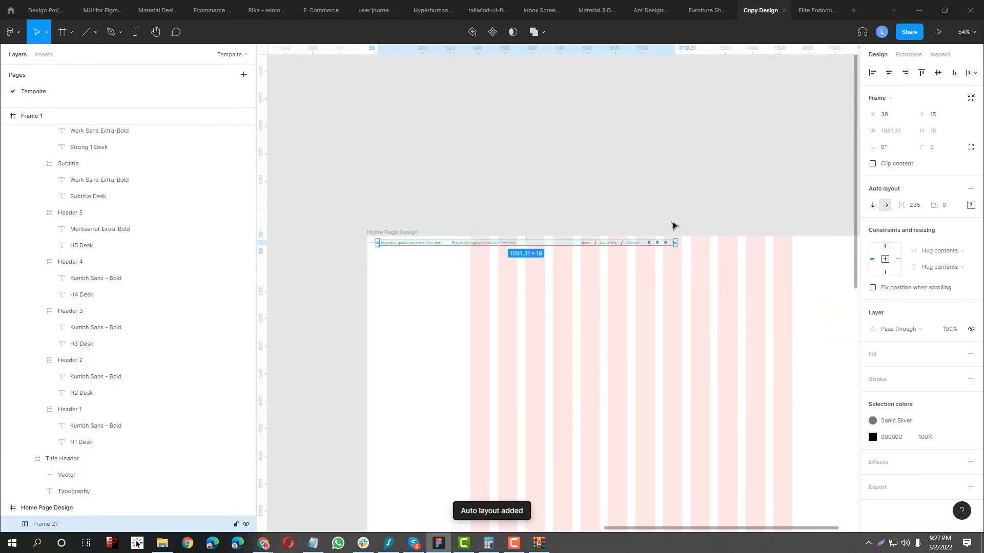
pyautogui.scroll(4, 405, 280)
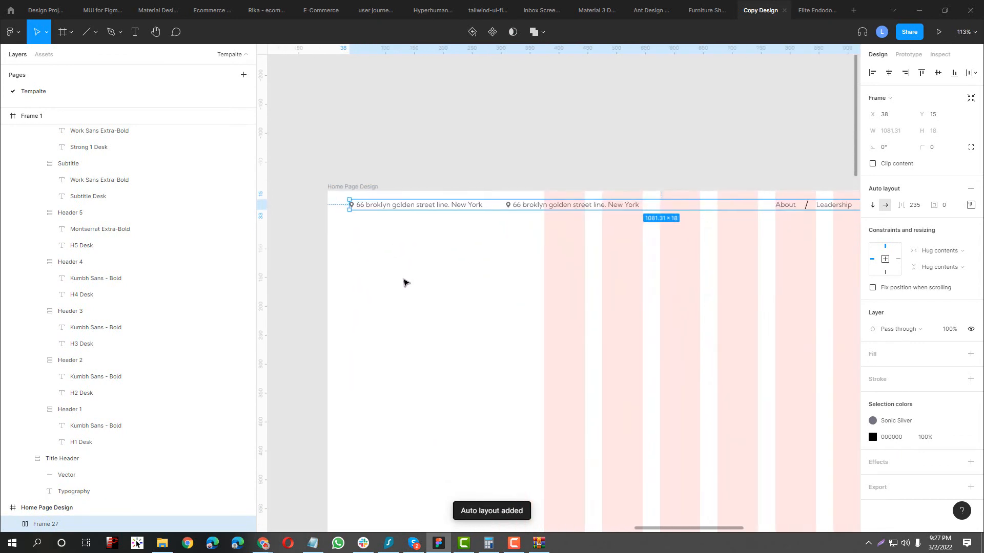
# - Wrap the top header row in another auto layout frame with a fixed width of 1920, aligned to the page's left and top edges
pyautogui.hotkey('shift', 'a')
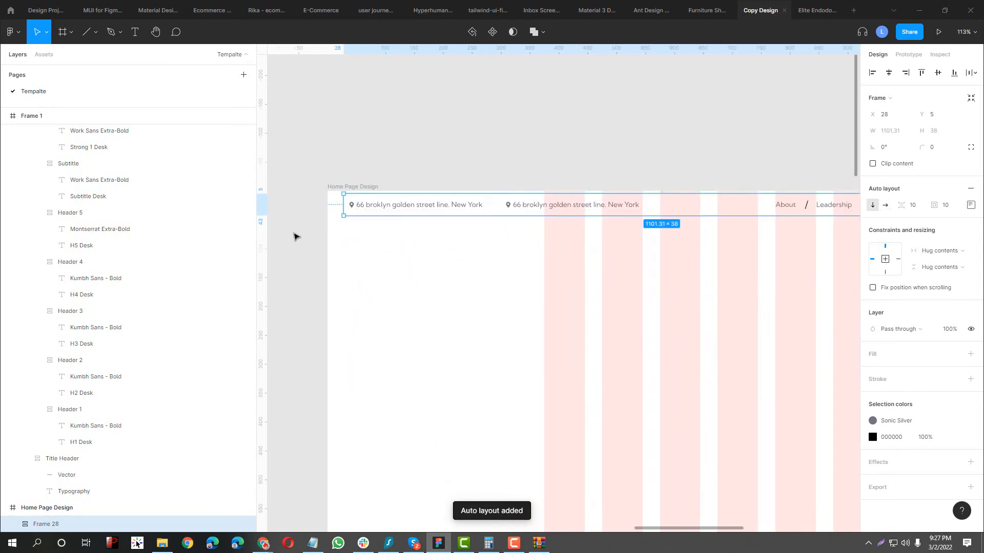
pyautogui.click(872, 72)
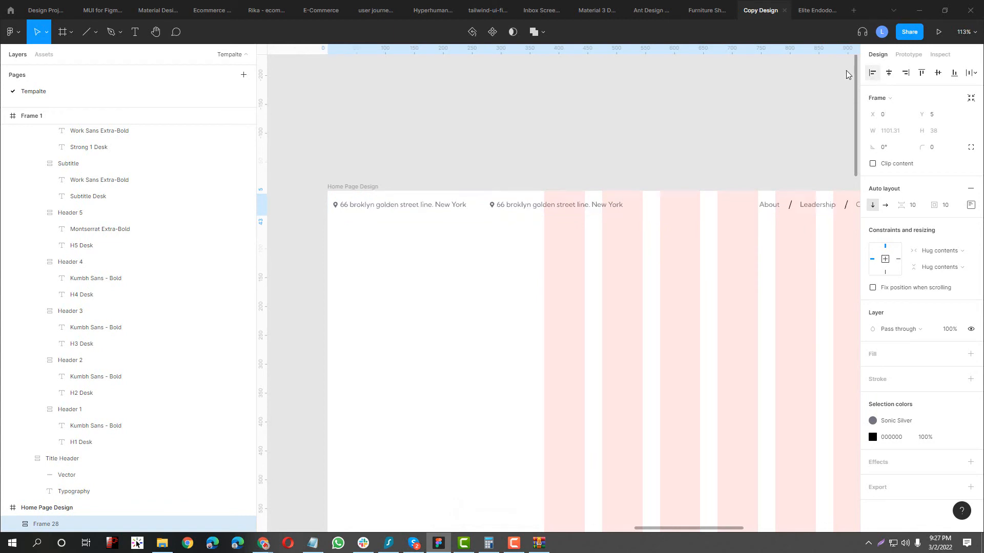
pyautogui.click(959, 252)
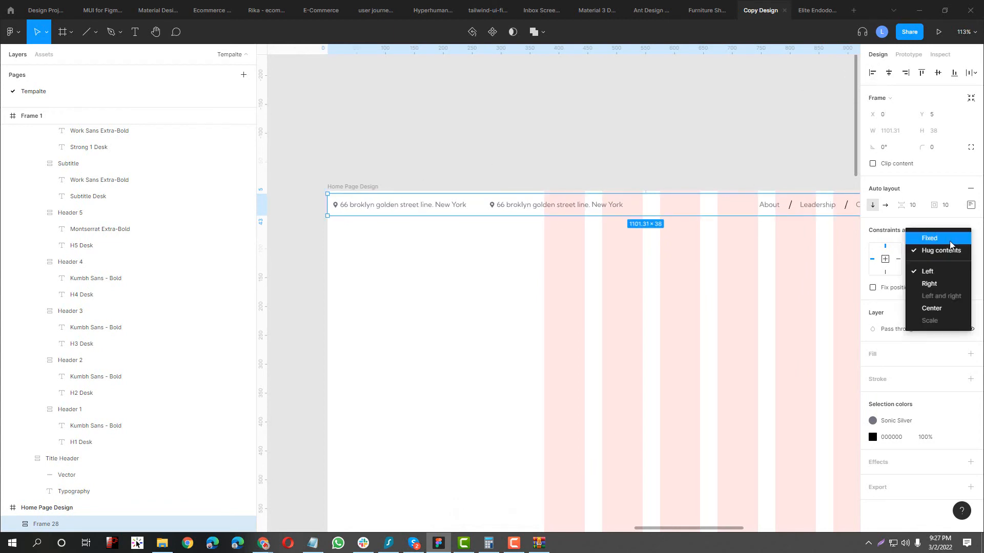
pyautogui.click(946, 238)
pyautogui.click(902, 131)
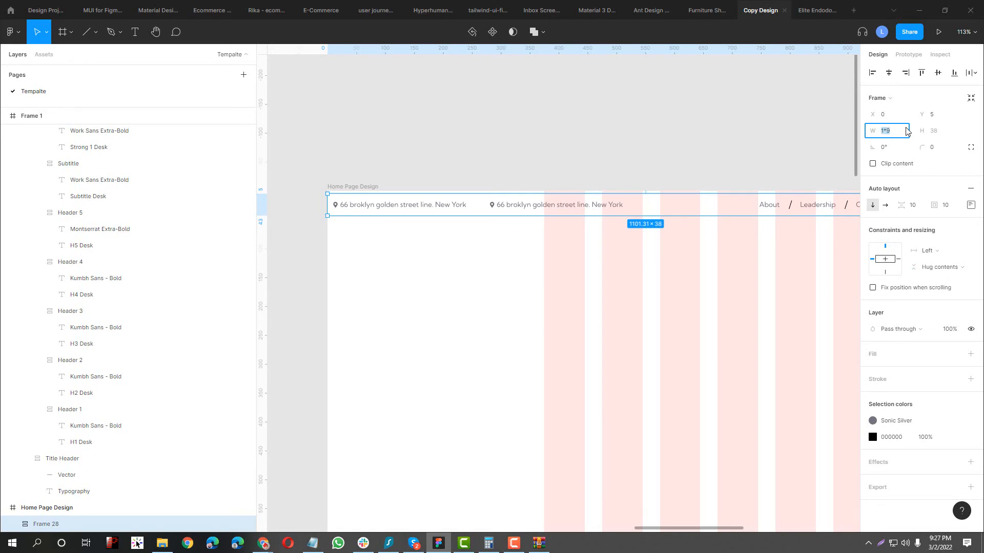
pyautogui.write('1920')
pyautogui.press('Return')
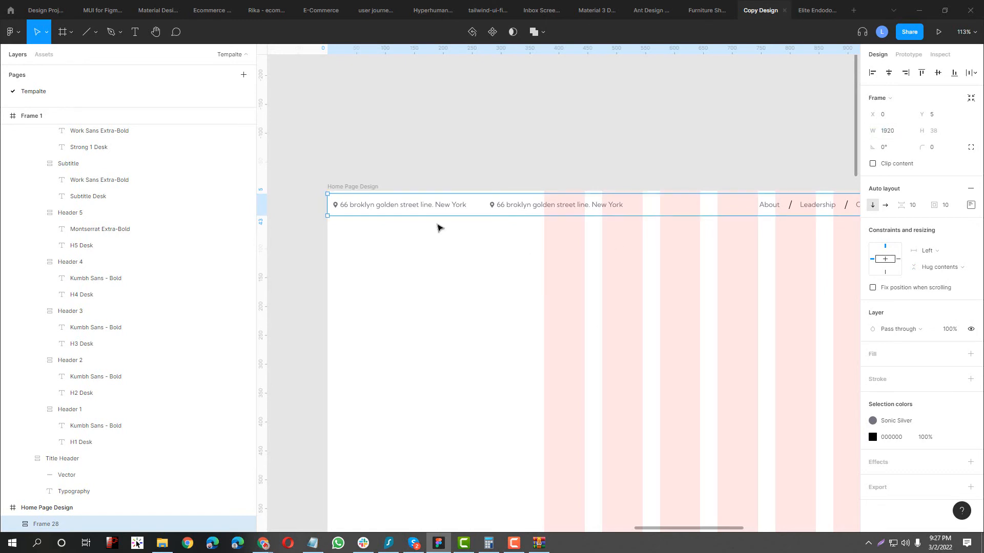
pyautogui.click(921, 72)
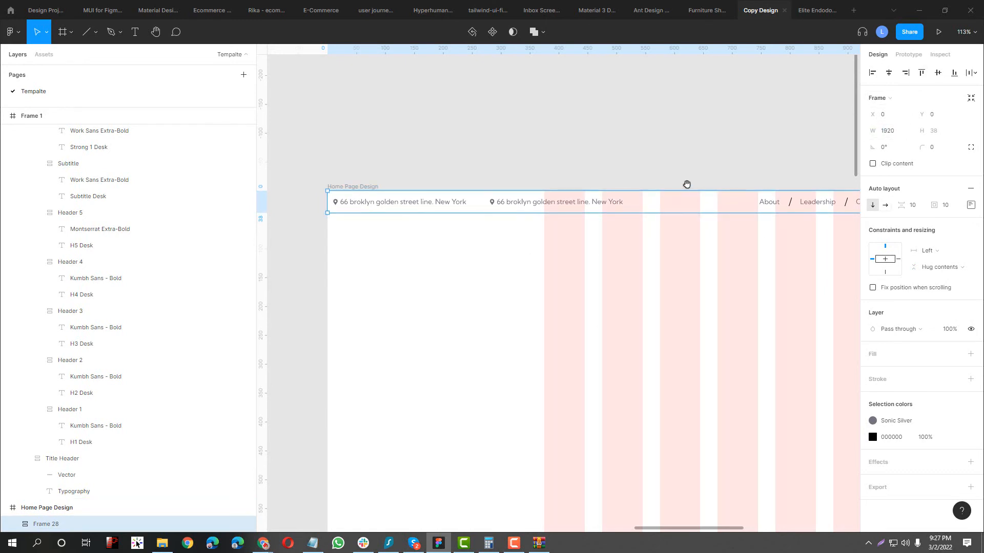
pyautogui.moveTo(687, 185); pyautogui.dragTo(664, 185)
# - Switch to Chrome and inspect the notech page in DevTools with the element picker
pyautogui.hotkey('alt', 'Tab')
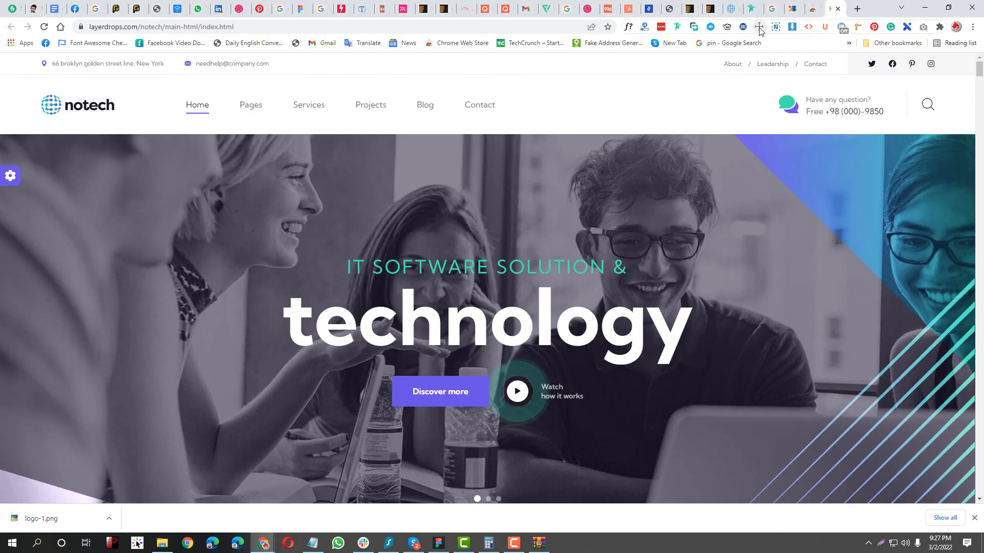
pyautogui.rightClick(637, 104)
pyautogui.click(656, 334)
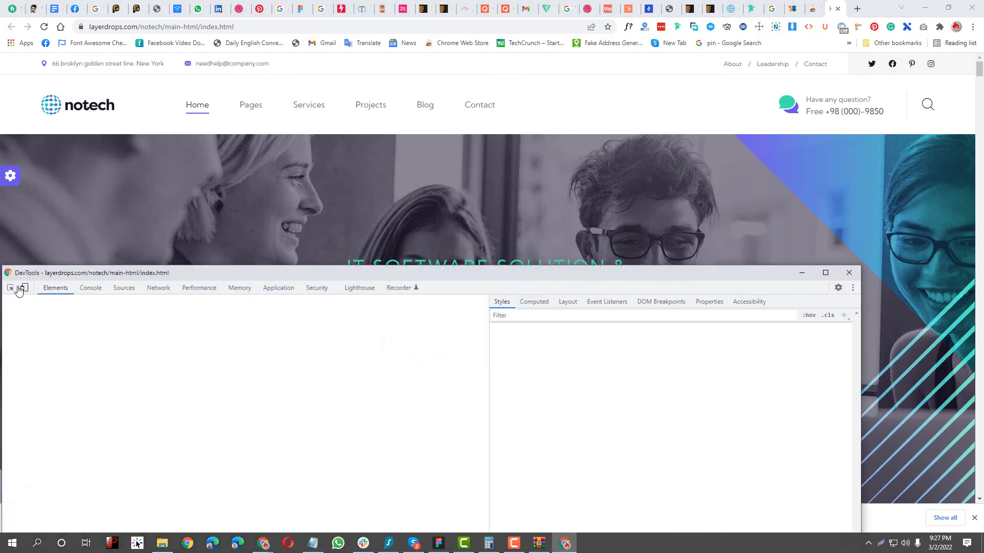
pyautogui.click(10, 288)
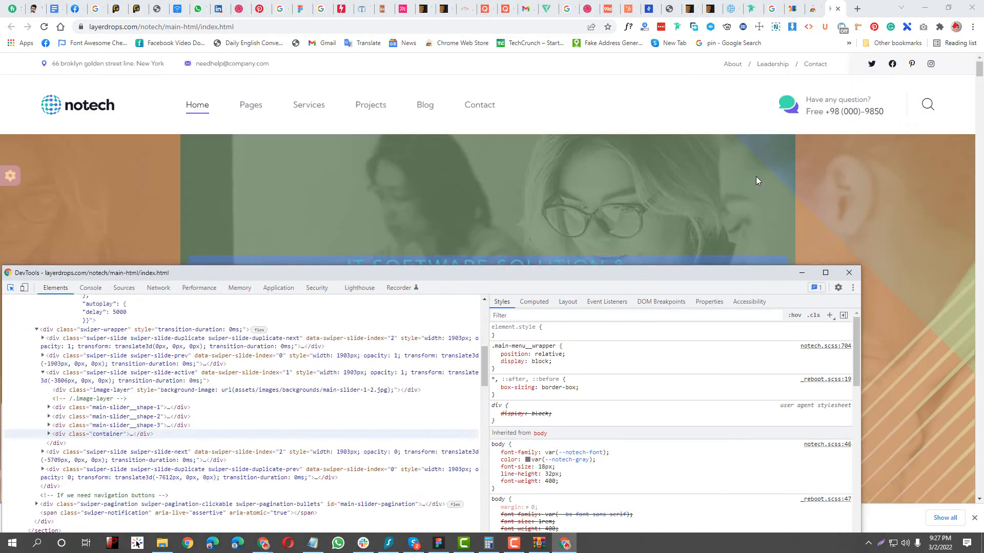
pyautogui.click(714, 237)
pyautogui.moveTo(489, 551)
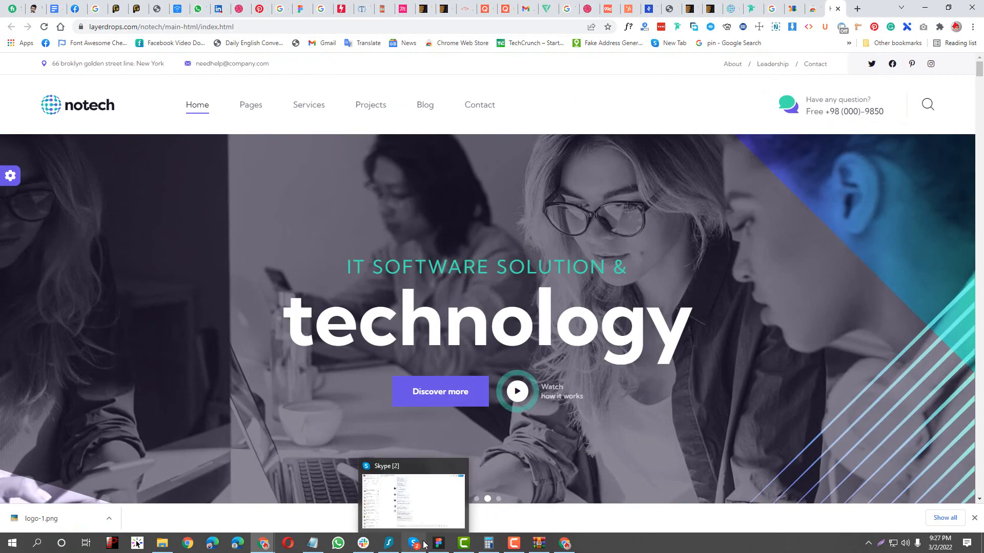
# - Switch back to Figma and set the outer header frame's top and bottom padding to 12
pyautogui.click(439, 543)
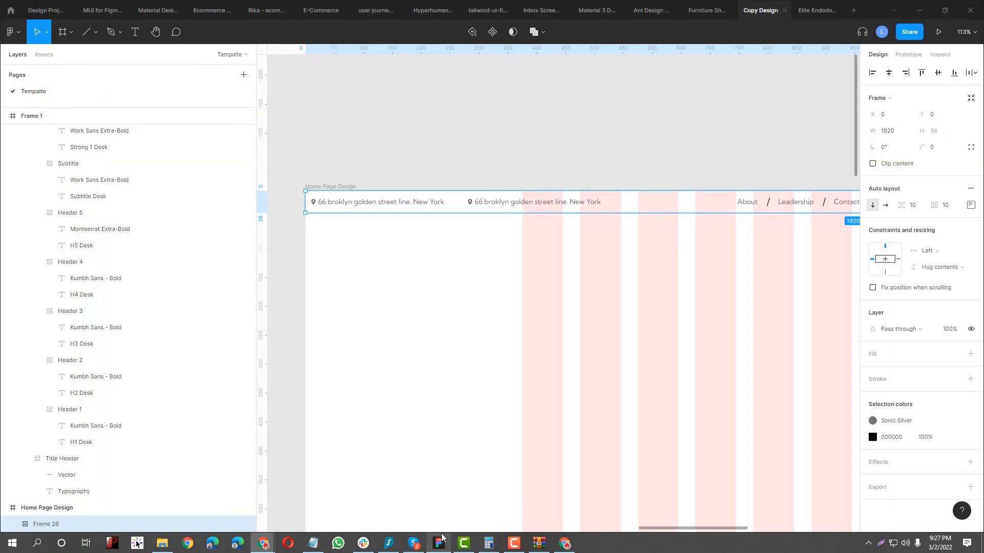
pyautogui.click(970, 206)
pyautogui.press('Up')
pyautogui.press('Up')
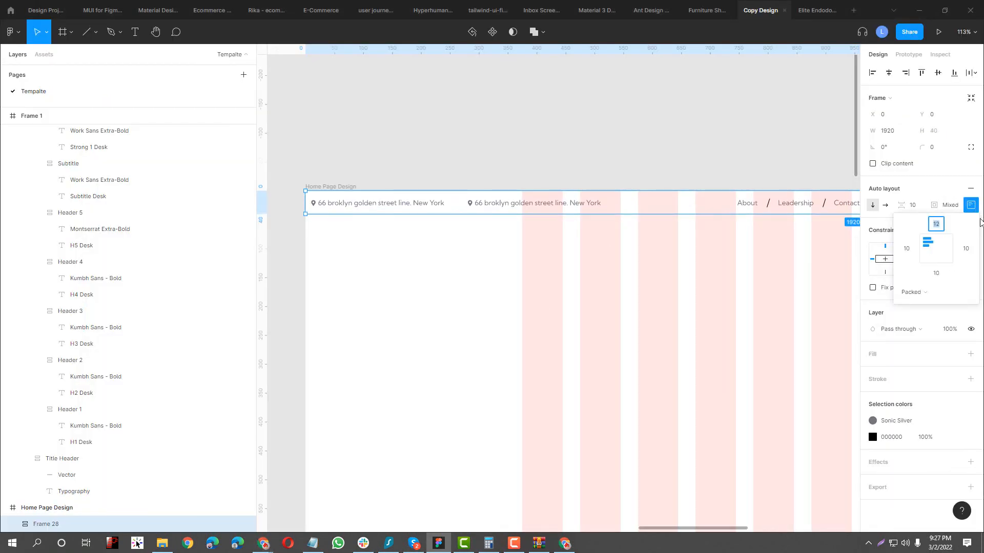
pyautogui.press('Tab')
pyautogui.press('Up')
pyautogui.press('Up')
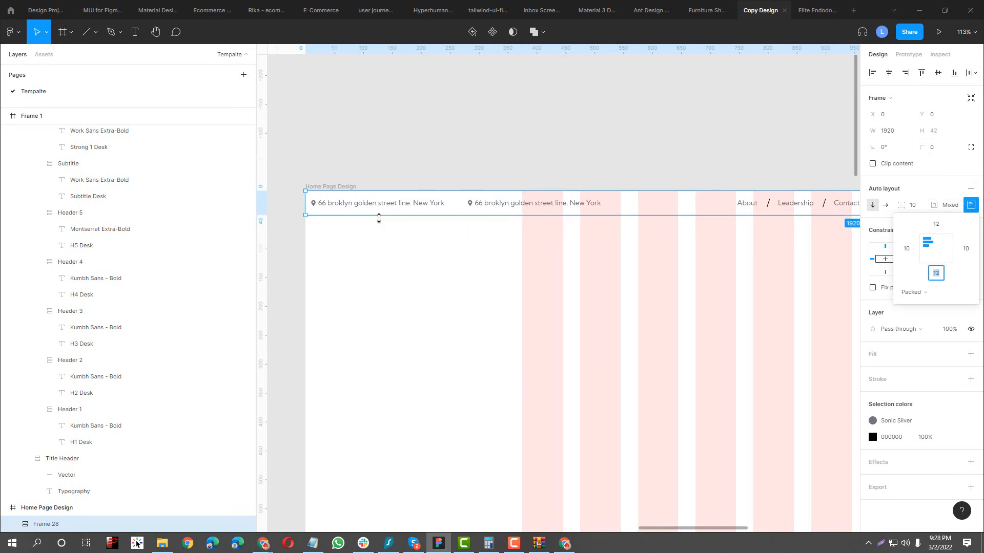
pyautogui.scroll(-5, 379, 219)
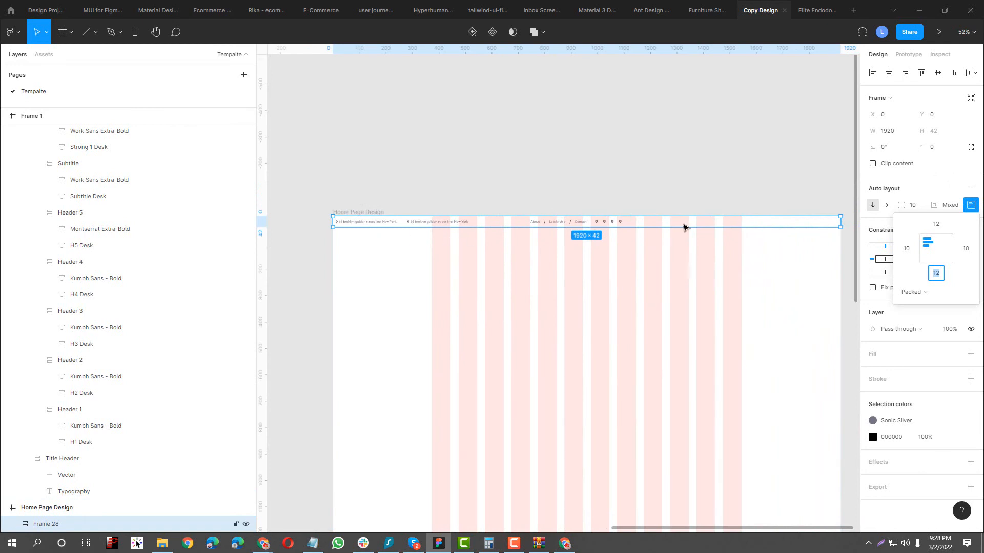
# - Inspect the notech header's side spacing in Chrome, and set the outer header frame's left and right padding to 43 in Figma
pyautogui.click(908, 249)
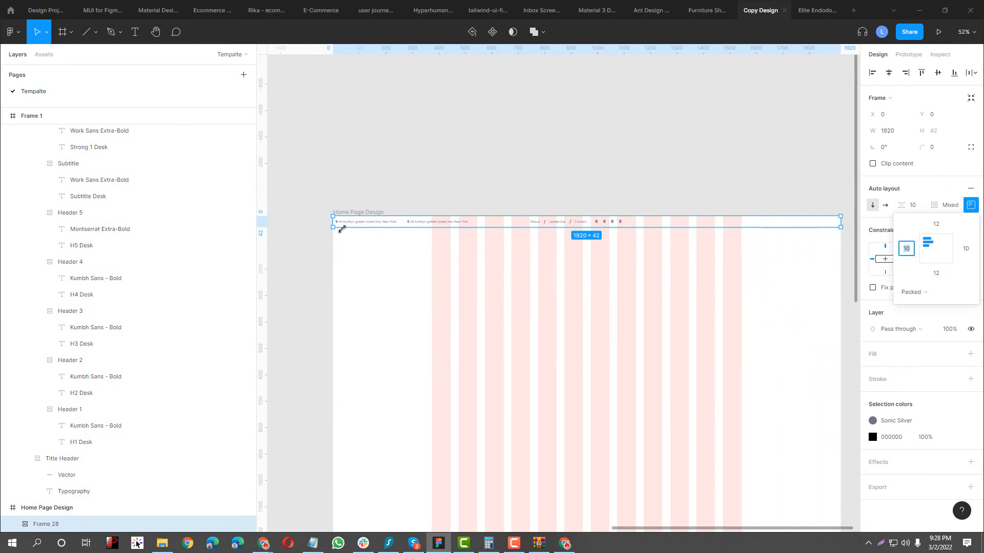
pyautogui.hotkey('alt', 'Tab')
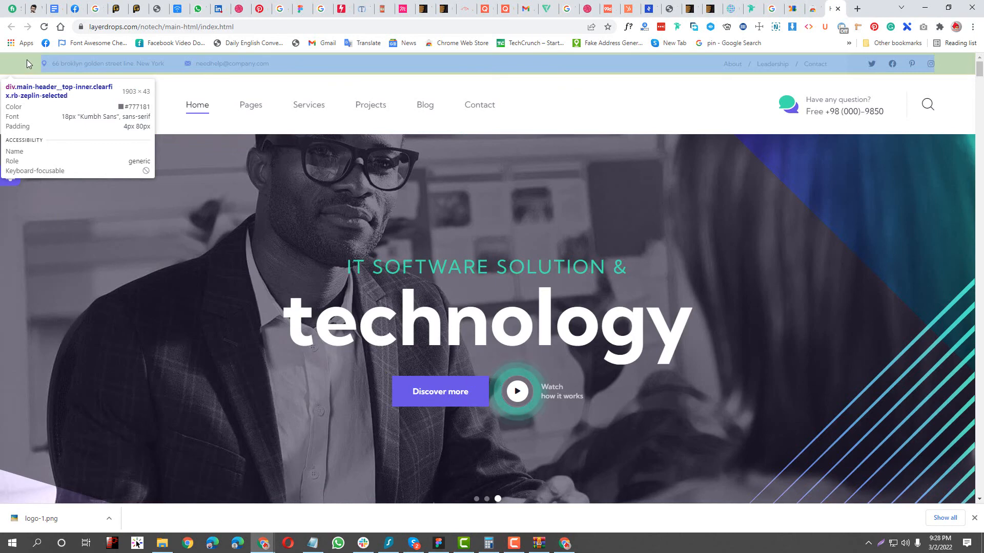
pyautogui.hotkey('alt', 'Tab')
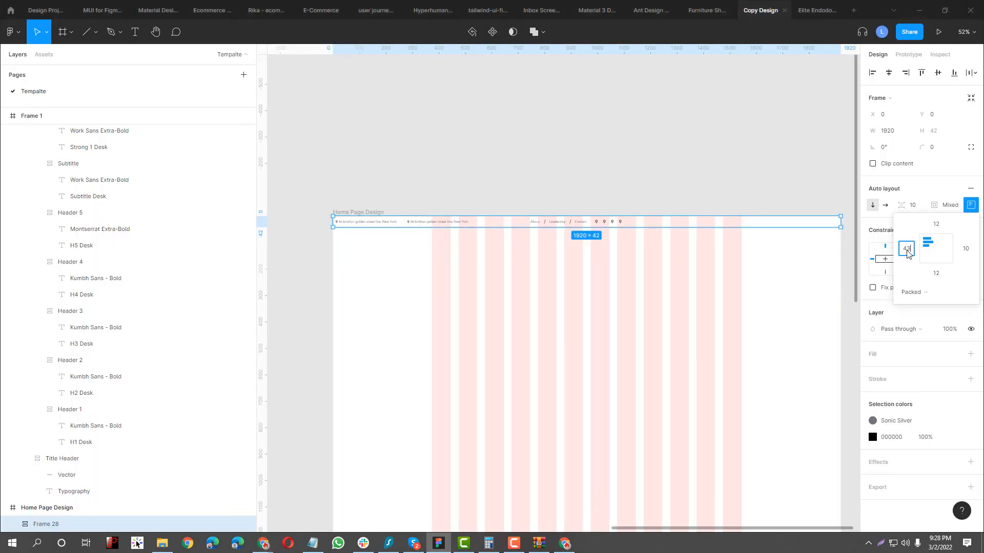
pyautogui.press('Tab')
pyautogui.press('Tab')
pyautogui.press('Tab')
pyautogui.click(907, 252)
pyautogui.press('Tab')
pyautogui.press('Tab')
pyautogui.press('Tab')
# - Set the outer header frame's spacing mode to Space between
pyautogui.click(912, 206)
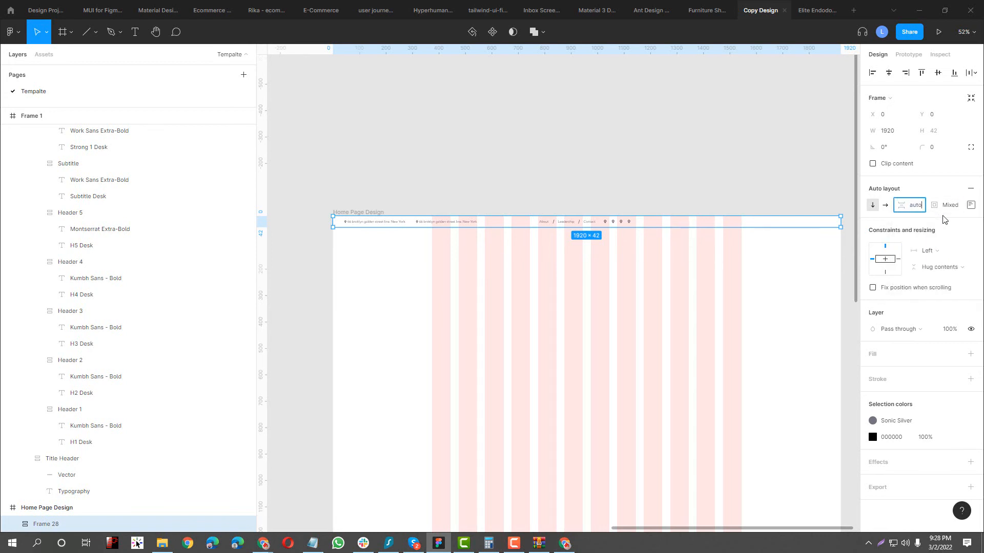
pyautogui.press('Return')
pyautogui.click(971, 205)
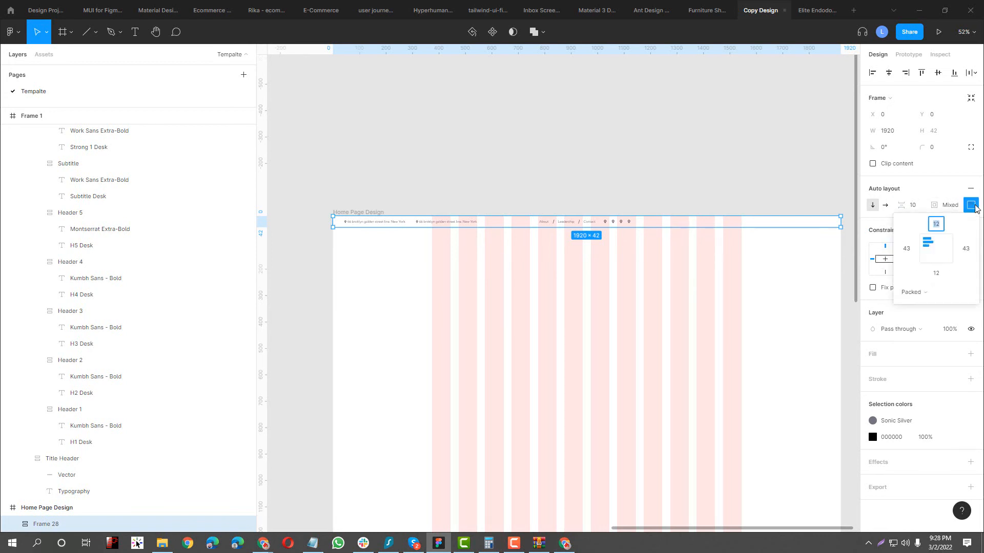
pyautogui.click(916, 293)
pyautogui.click(954, 305)
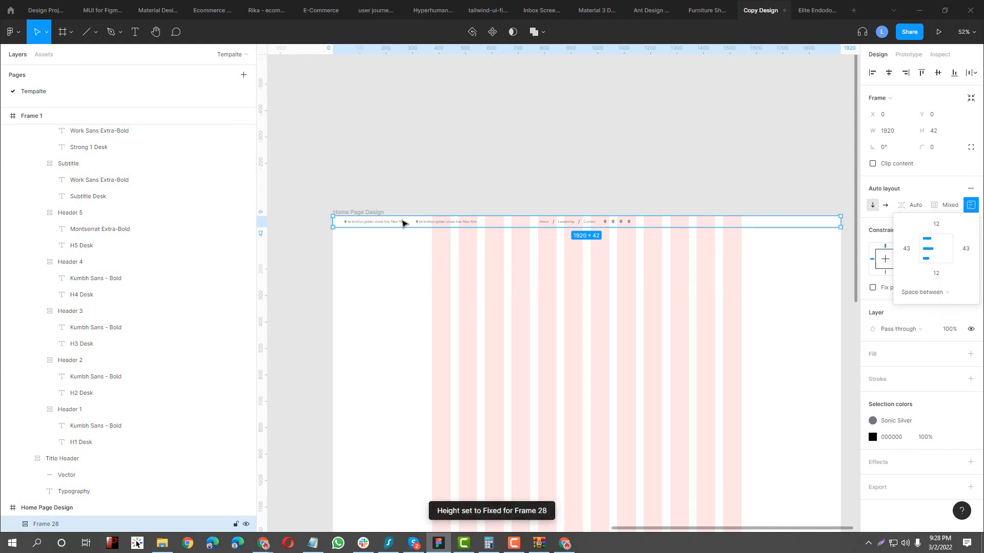
# - Make the inner header frame's width Fill container and set its spacing mode to Space between
pyautogui.press('Return')
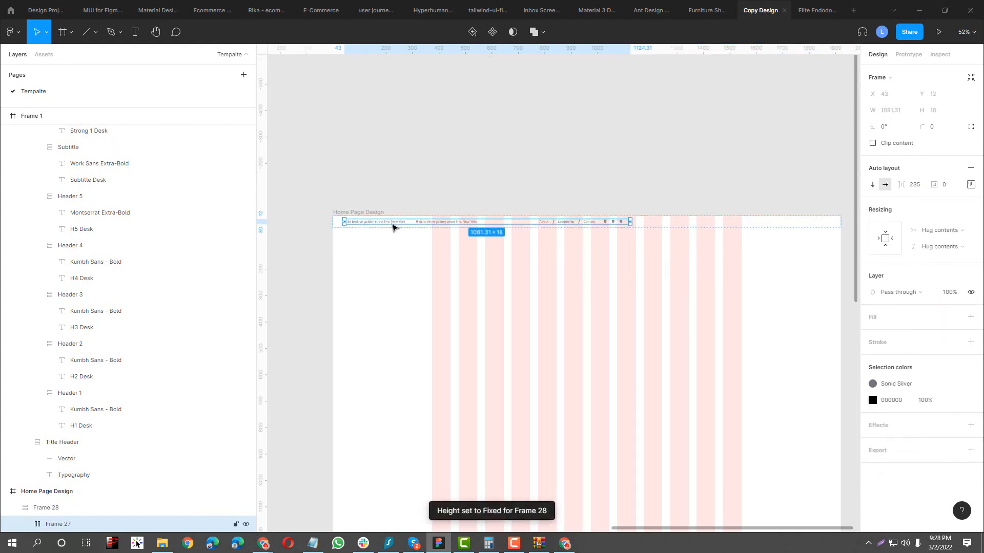
pyautogui.click(937, 232)
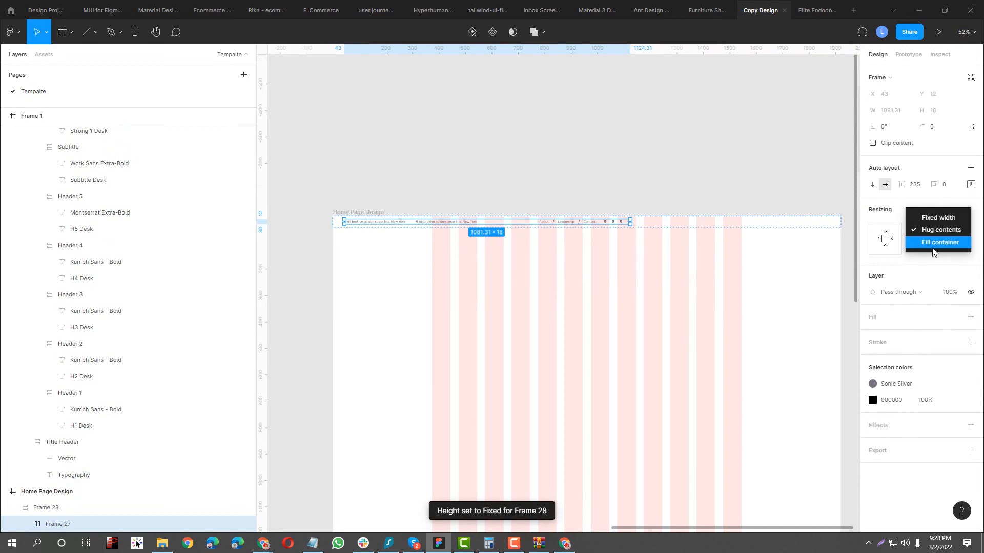
pyautogui.click(934, 244)
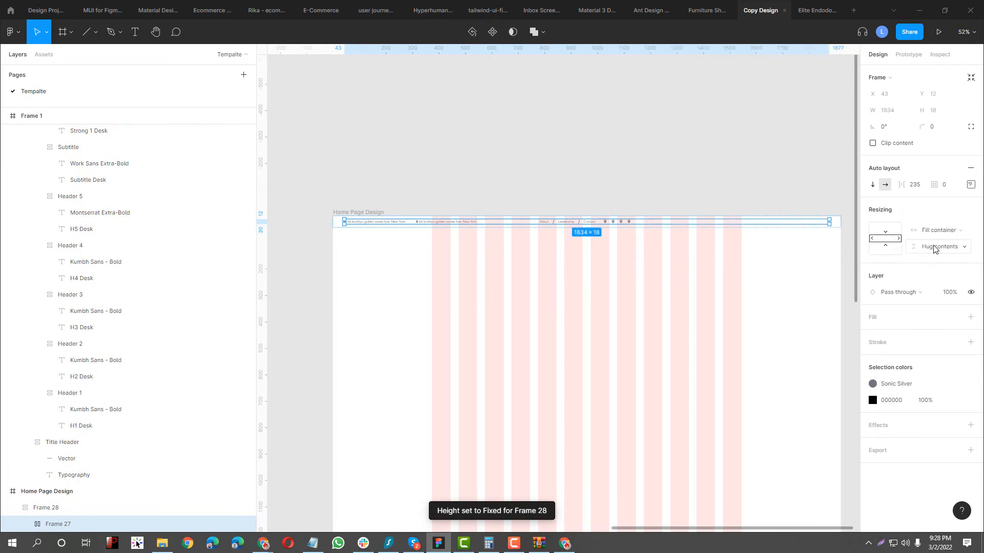
pyautogui.click(971, 185)
pyautogui.click(933, 272)
pyautogui.click(925, 283)
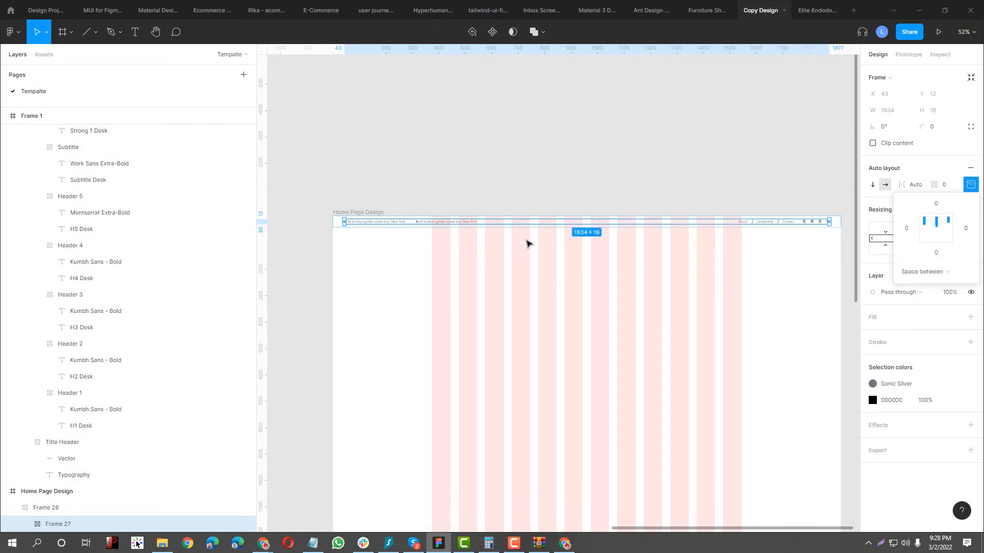
# - Select the address frame in the header and compare the layout with the notech header in Chrome
pyautogui.scroll(4, 392, 228)
pyautogui.doubleClick(401, 214)
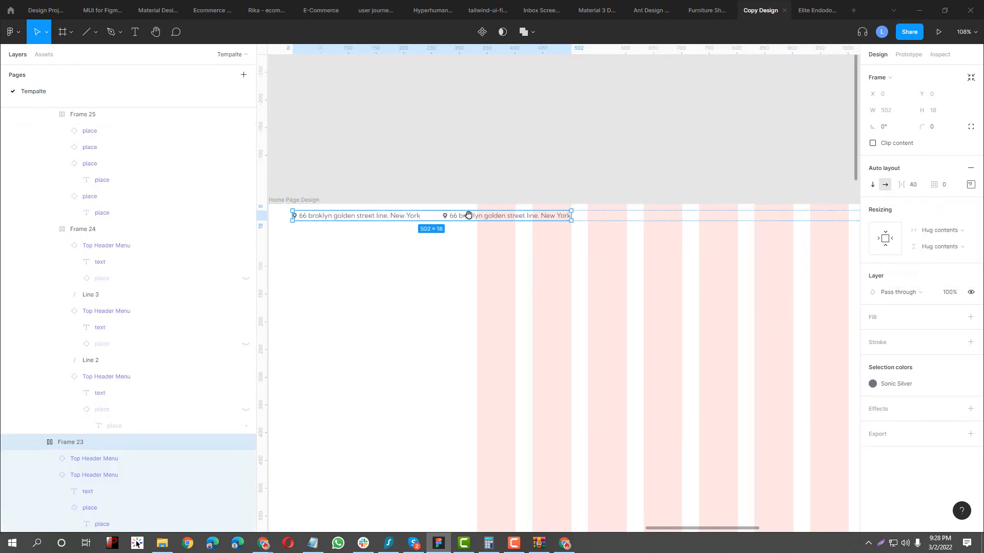
pyautogui.moveTo(467, 215); pyautogui.dragTo(411, 213)
pyautogui.scroll(-5, 417, 206)
pyautogui.hotkey('alt', 'Tab')
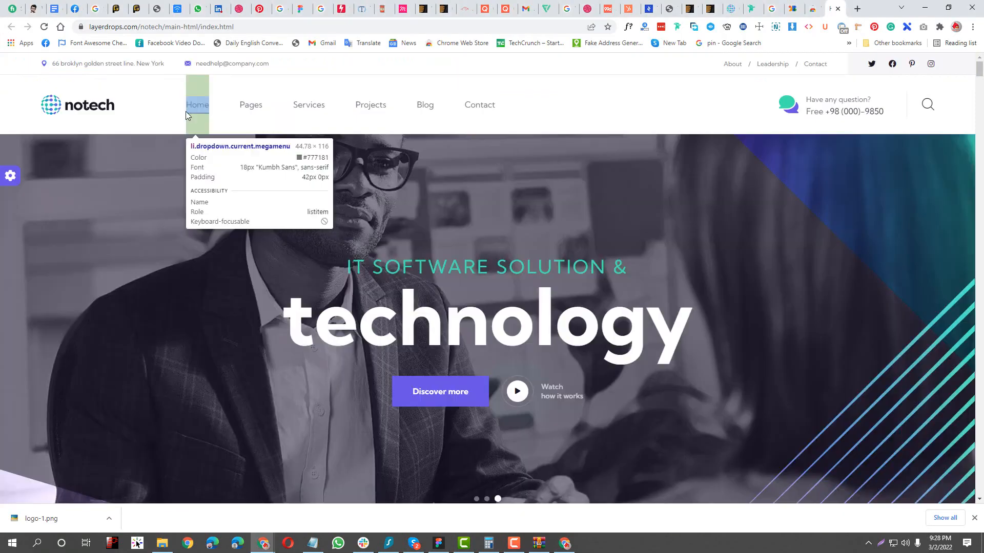
pyautogui.hotkey('alt', 'Tab')
# - Select the icon row at the header's end and inspect the notech social icons block in Chrome
pyautogui.scroll(5, 478, 206)
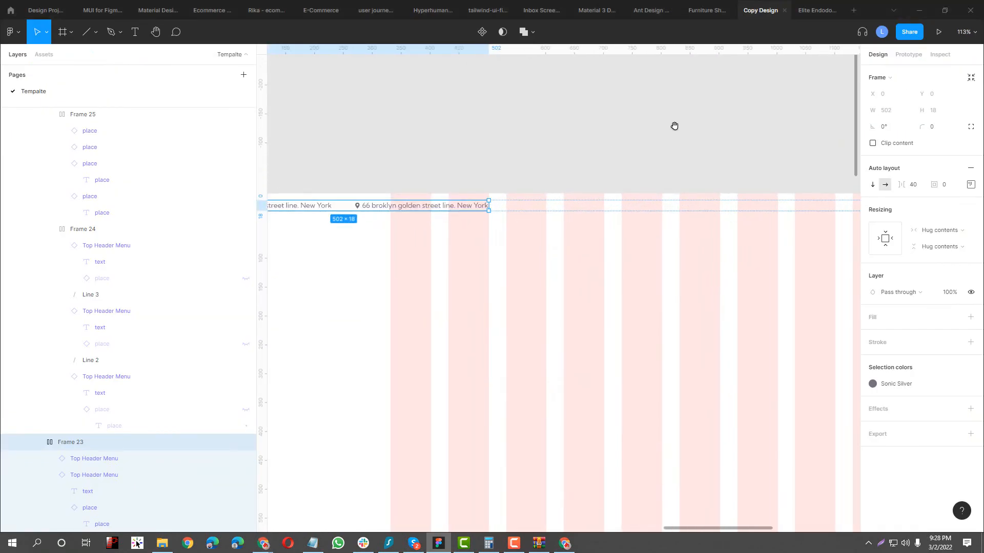
pyautogui.moveTo(674, 125); pyautogui.dragTo(250, 119)
pyautogui.moveTo(648, 173); pyautogui.dragTo(525, 191)
pyautogui.scroll(4, 592, 205)
pyautogui.doubleClick(671, 195)
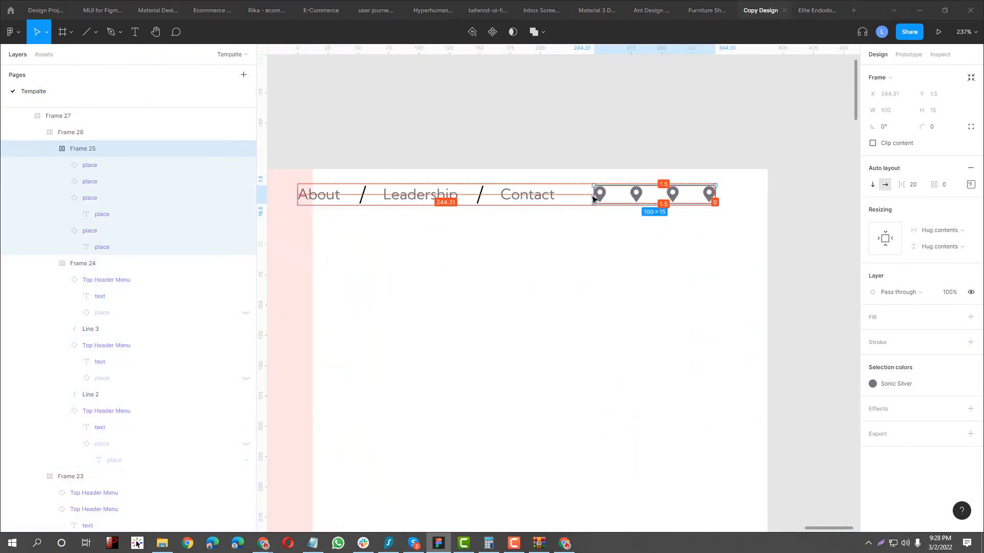
pyautogui.hotkey('alt', 'Tab')
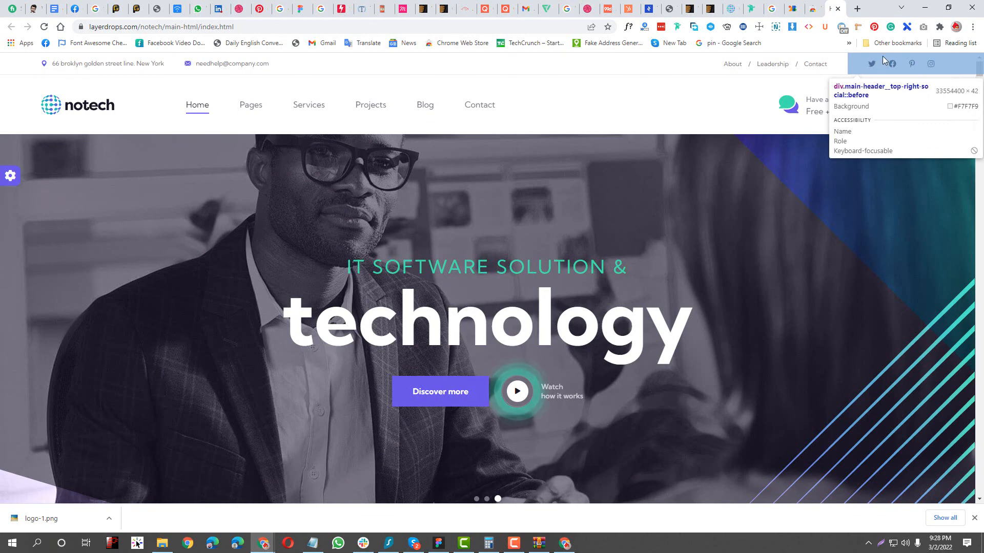
pyautogui.hotkey('alt', 'Tab')
# - Set the outer header frame's top and bottom padding to 0
pyautogui.click(736, 180)
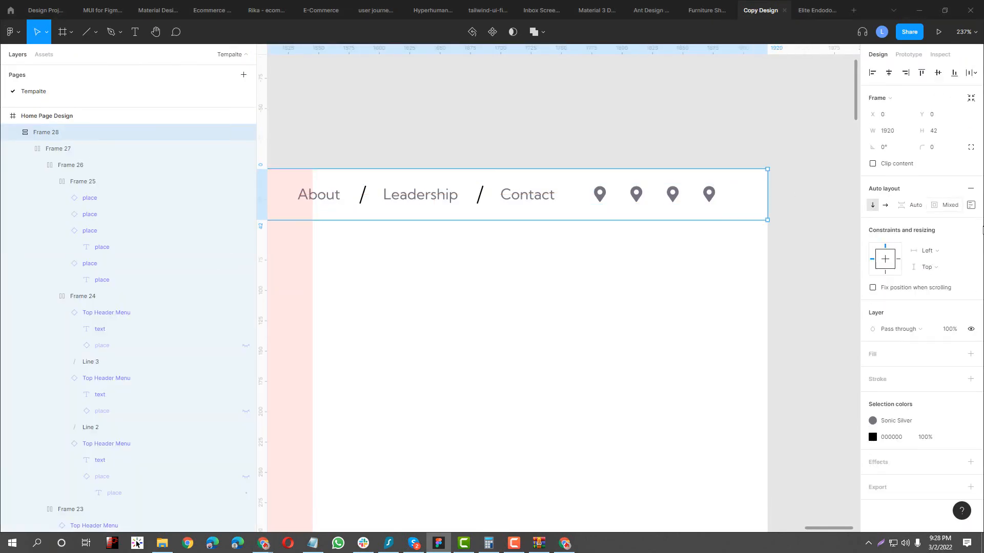
pyautogui.click(971, 204)
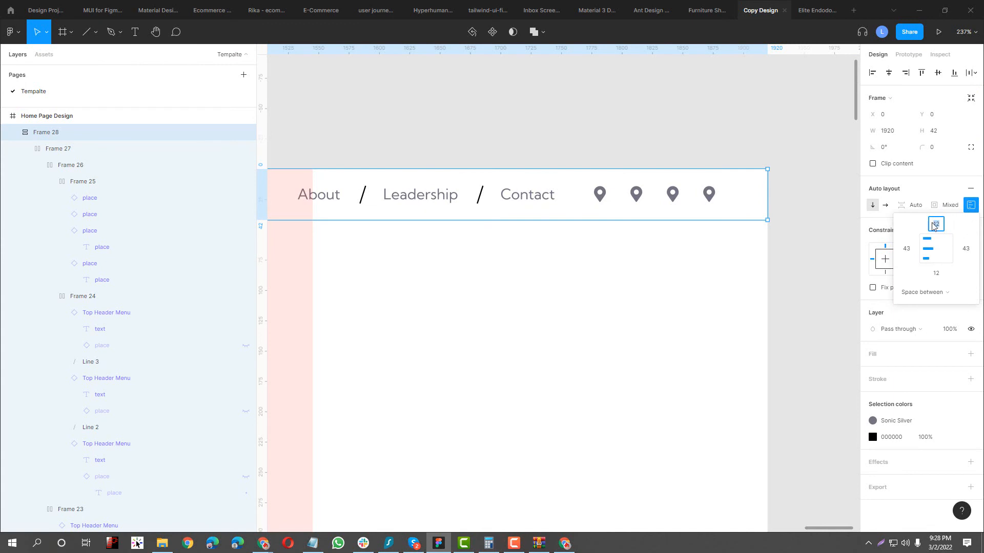
pyautogui.press('Tab')
pyautogui.press('Tab')
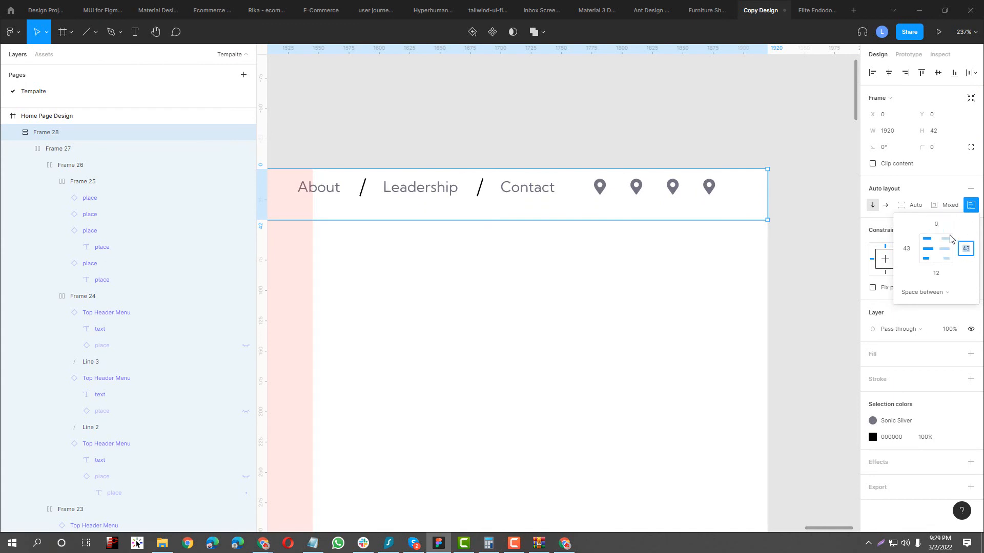
pyautogui.write('0')
pyautogui.press('Return')
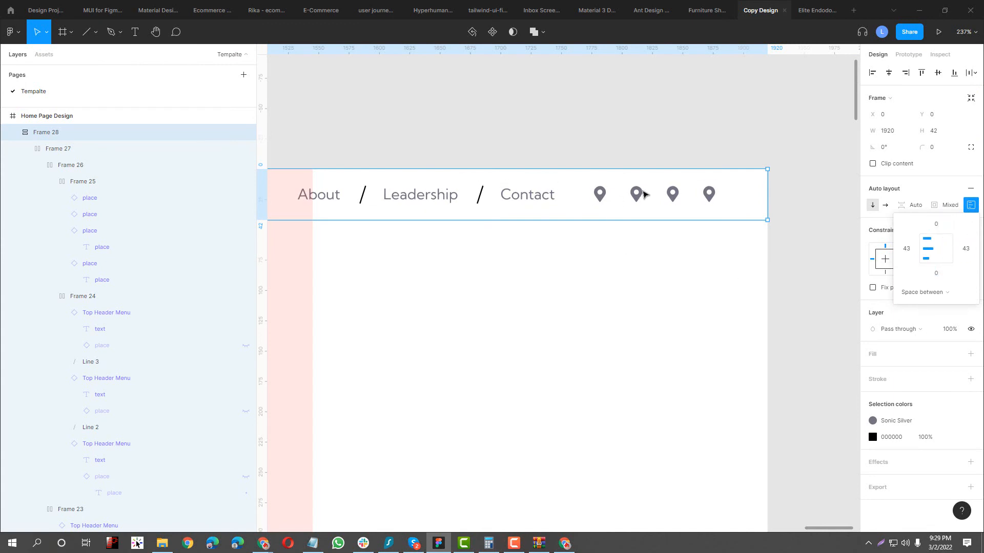
# - Set the header icon row's height to Fill container and align its icons to the vertical centre
pyautogui.click(635, 198)
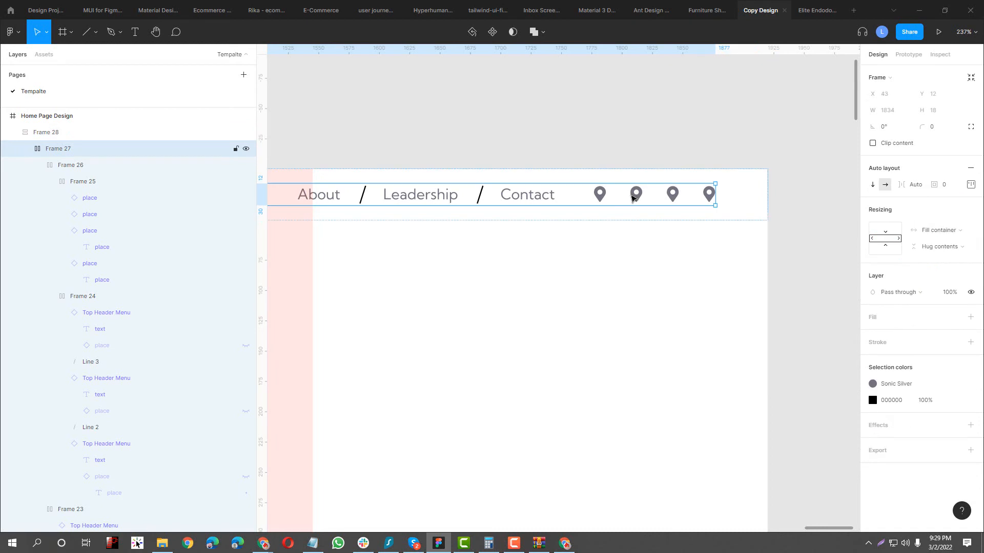
pyautogui.doubleClick(633, 199)
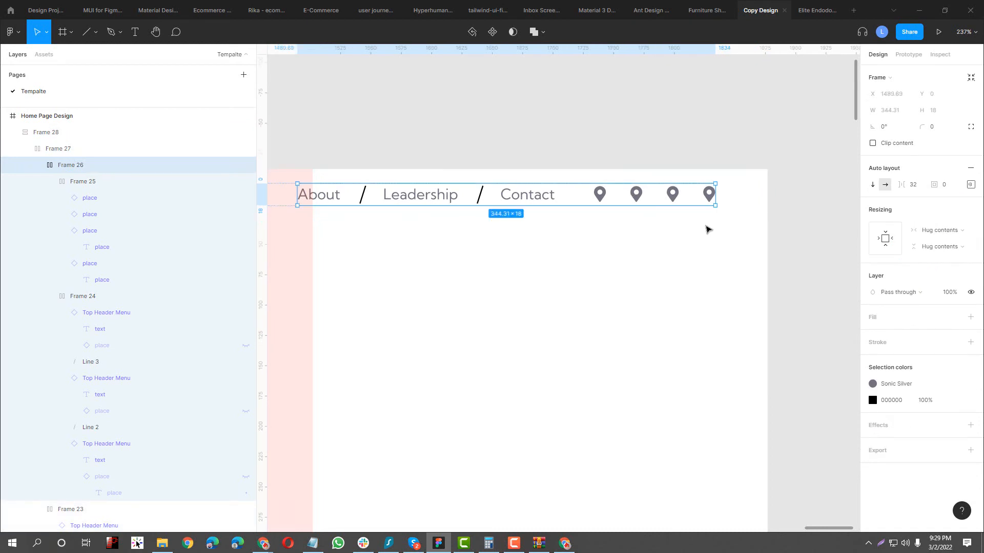
pyautogui.doubleClick(674, 200)
pyautogui.click(951, 251)
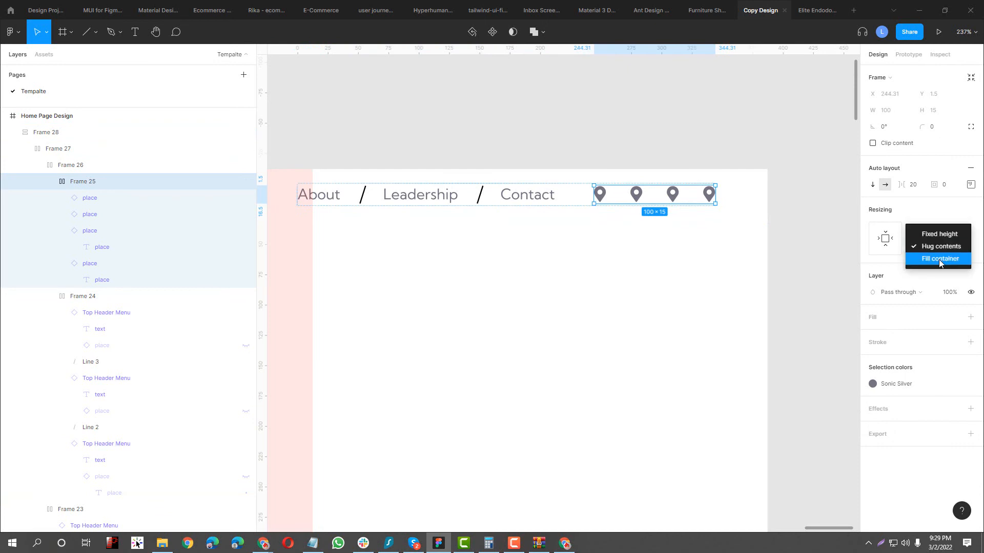
pyautogui.click(945, 259)
pyautogui.click(970, 185)
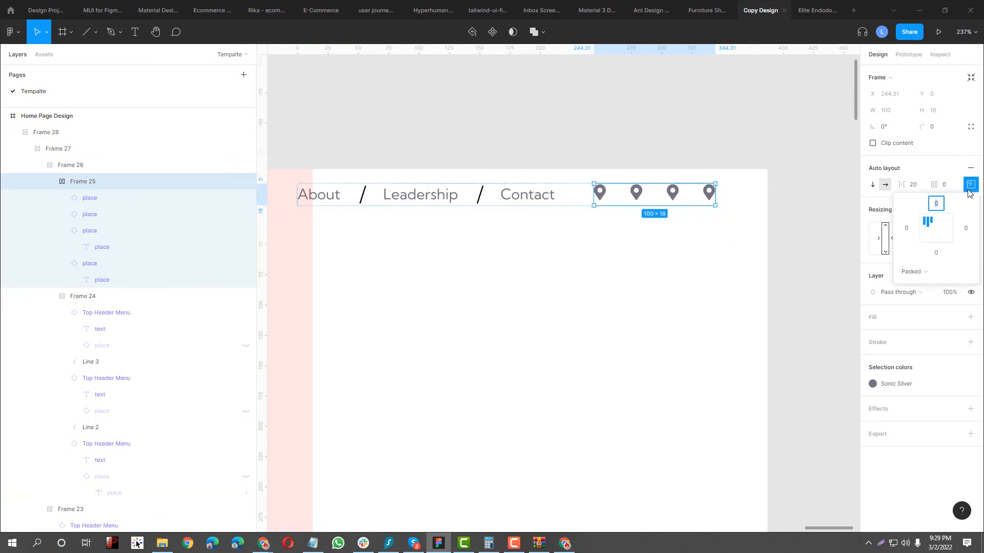
# - Set the height to Fill container for the frame grouping the links and icons, and for the inner header frame
pyautogui.click(559, 192)
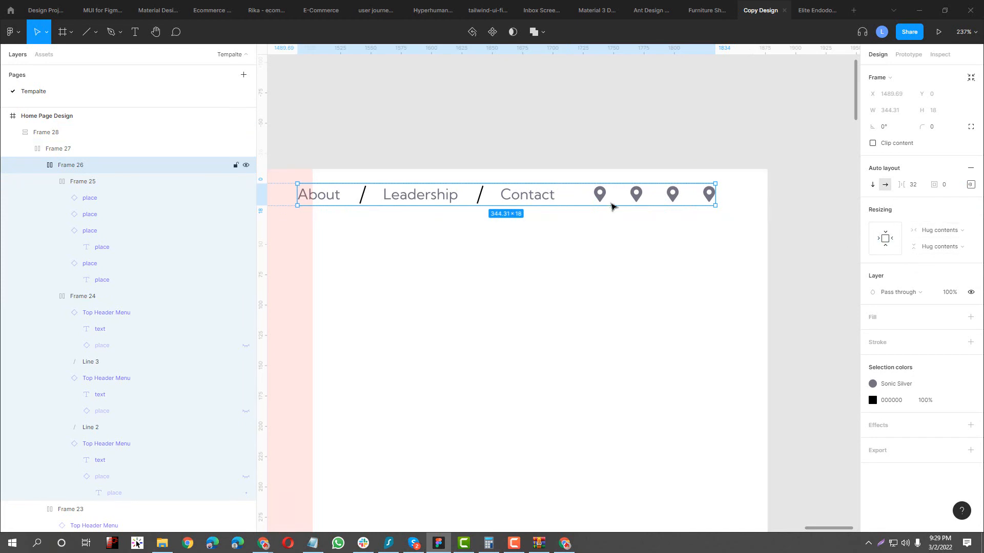
pyautogui.click(932, 250)
pyautogui.click(933, 259)
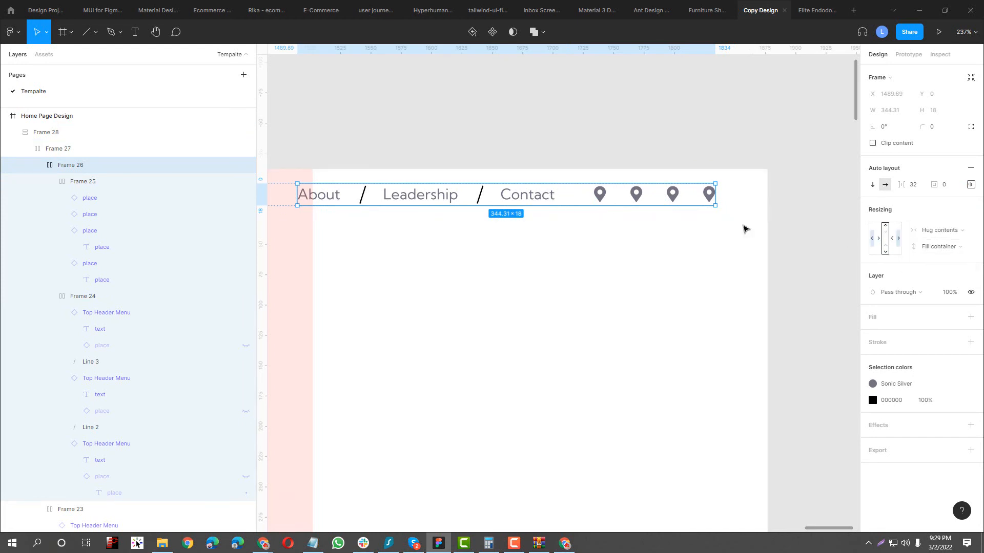
pyautogui.scroll(-3, 735, 213)
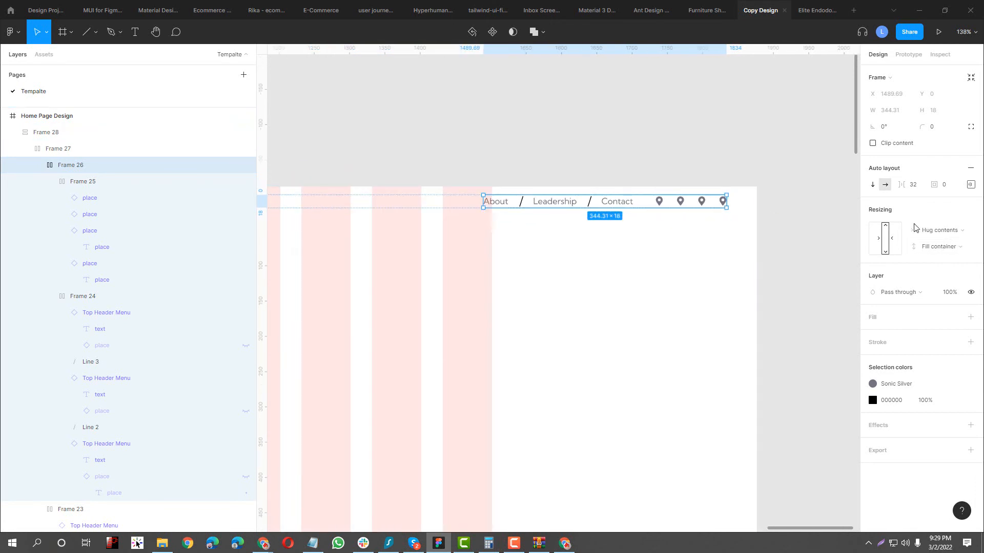
pyautogui.click(467, 205)
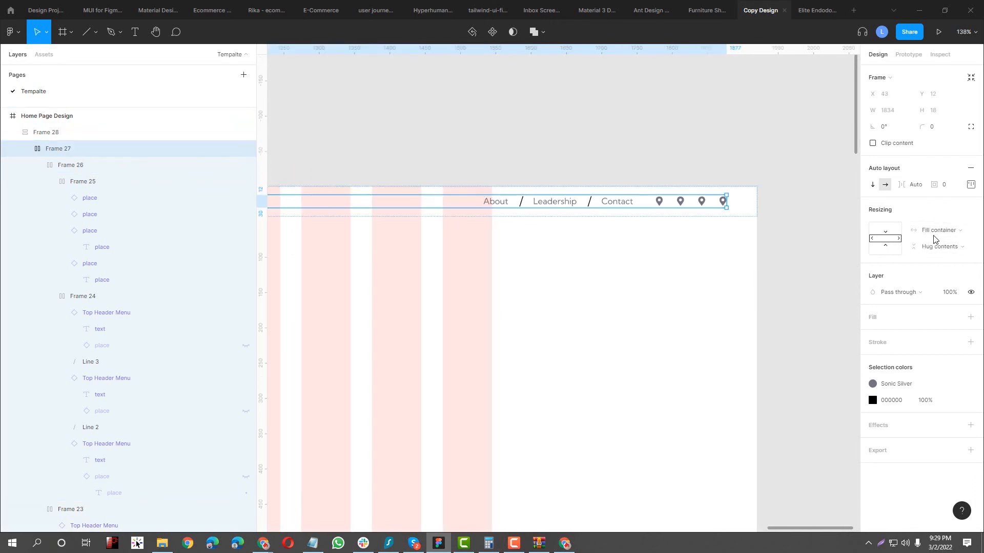
pyautogui.click(936, 248)
pyautogui.click(929, 260)
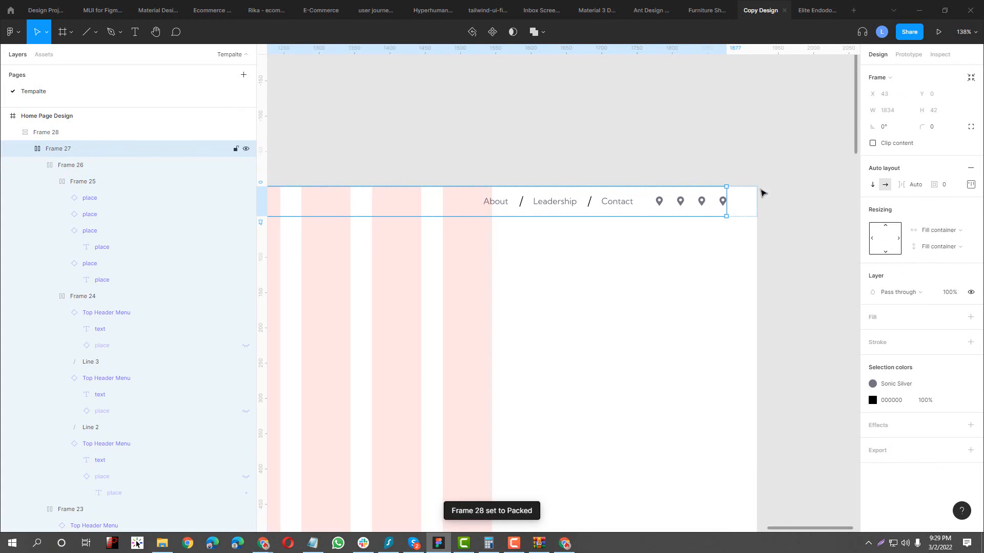
# - Fill the icon row frame's background with the Cultured color style
pyautogui.click(679, 204)
pyautogui.click(680, 204)
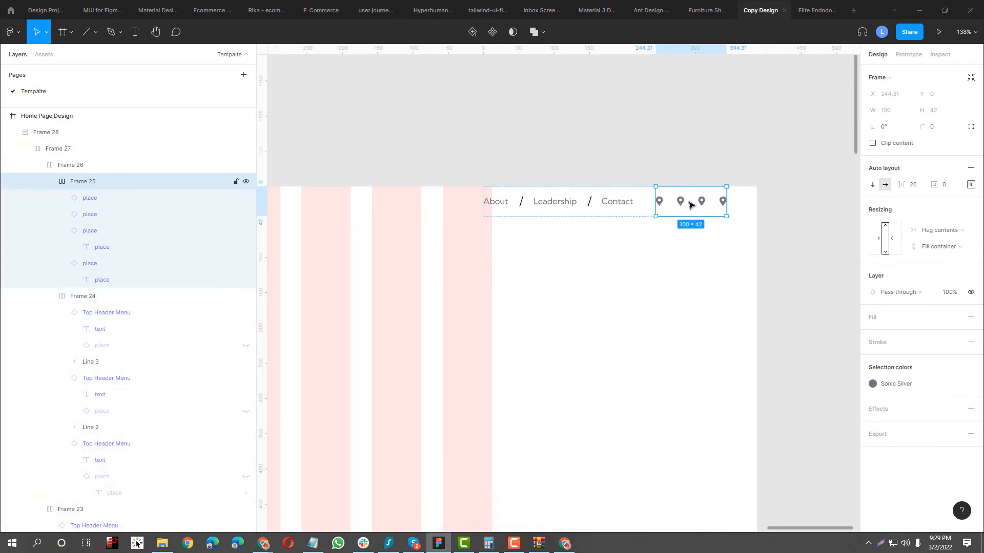
pyautogui.click(753, 205)
pyautogui.click(683, 205)
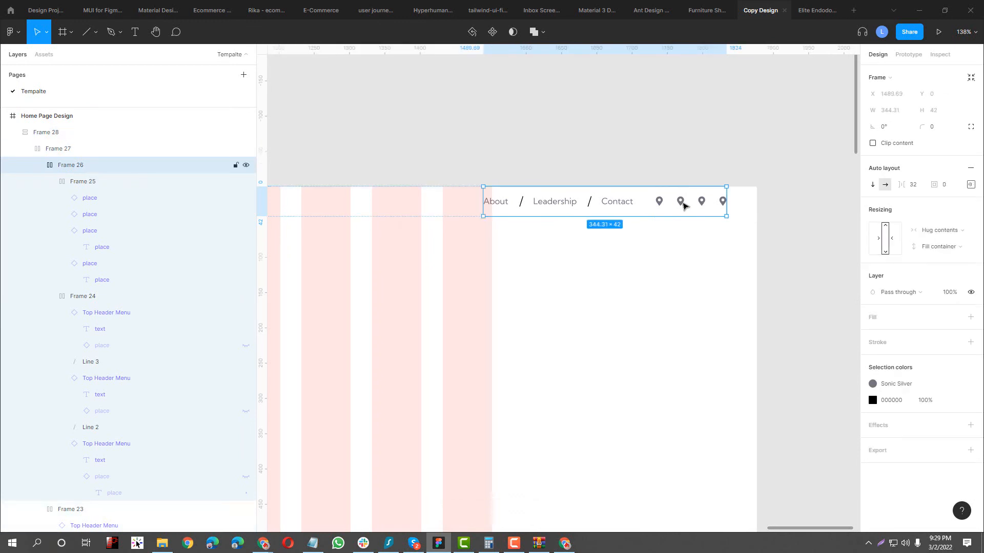
pyautogui.click(683, 205)
pyautogui.click(953, 317)
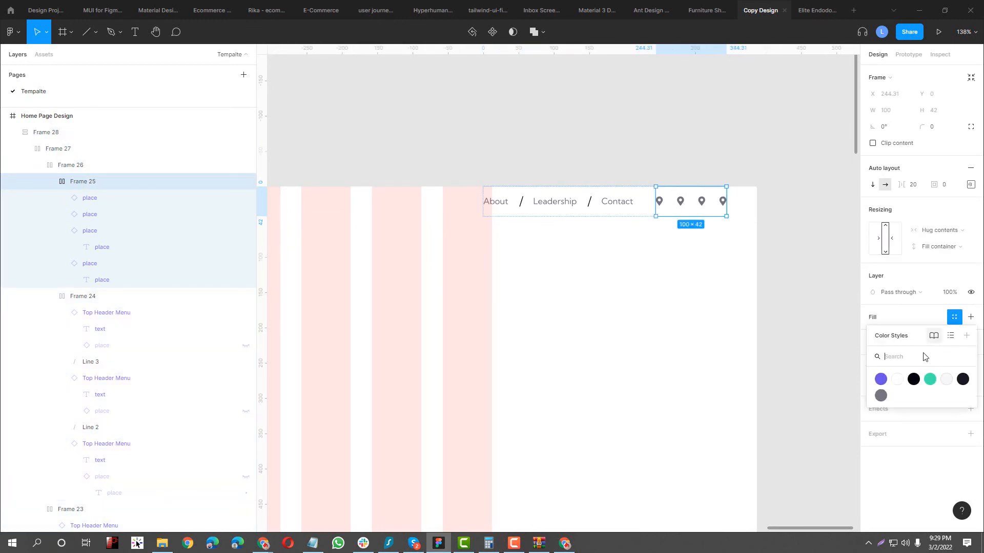
pyautogui.click(946, 382)
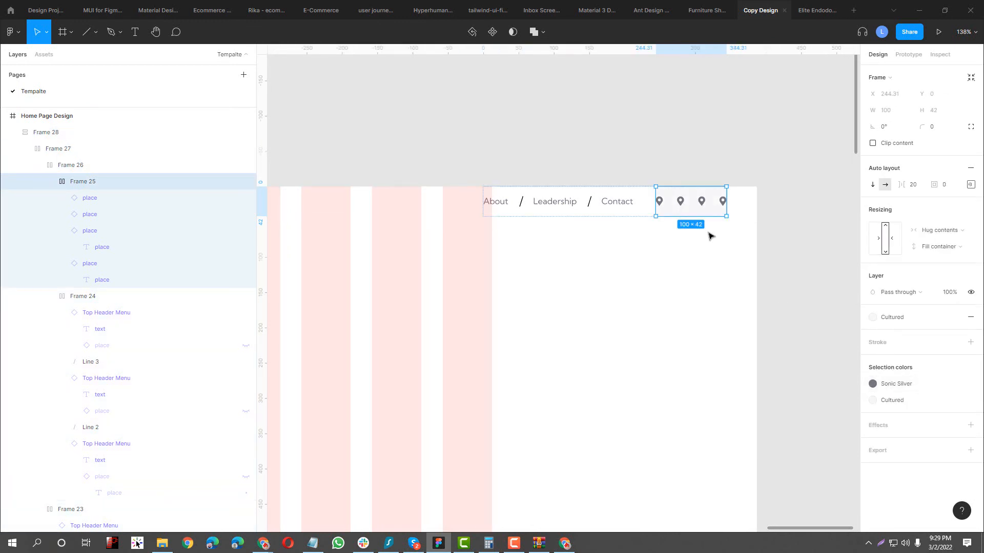
# - Set the outer header frame's right padding to 0
pyautogui.scroll(6, 710, 236)
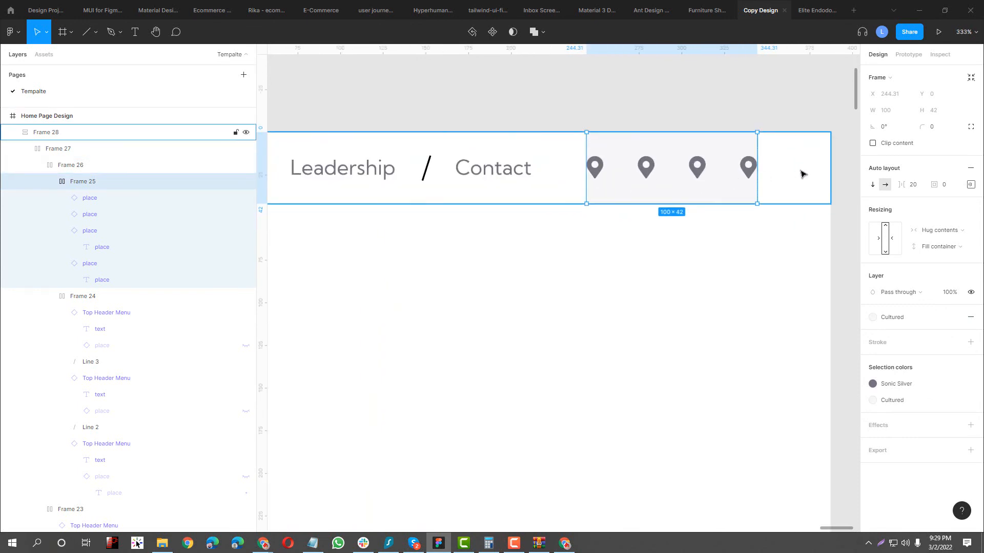
pyautogui.click(803, 173)
pyautogui.scroll(-5, 817, 164)
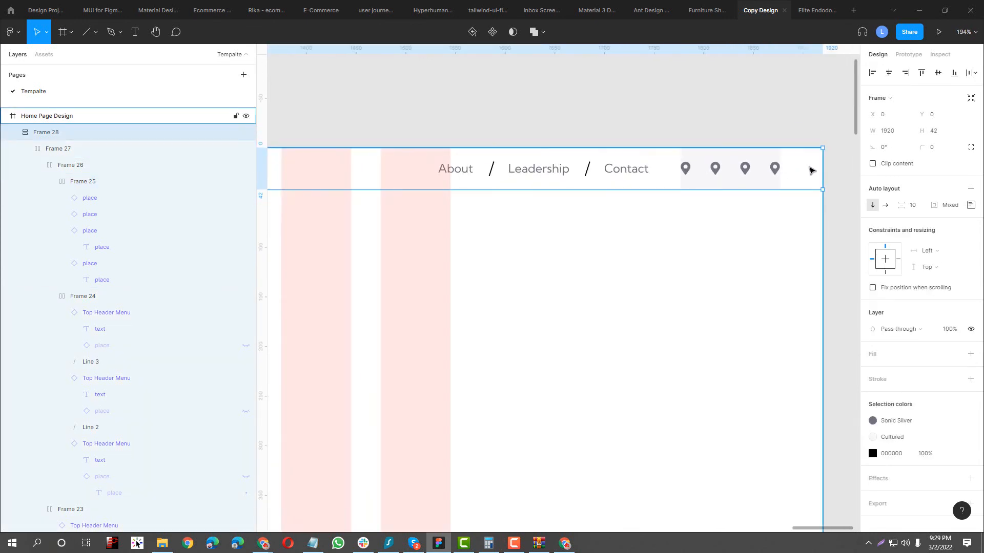
pyautogui.doubleClick(736, 174)
pyautogui.doubleClick(735, 174)
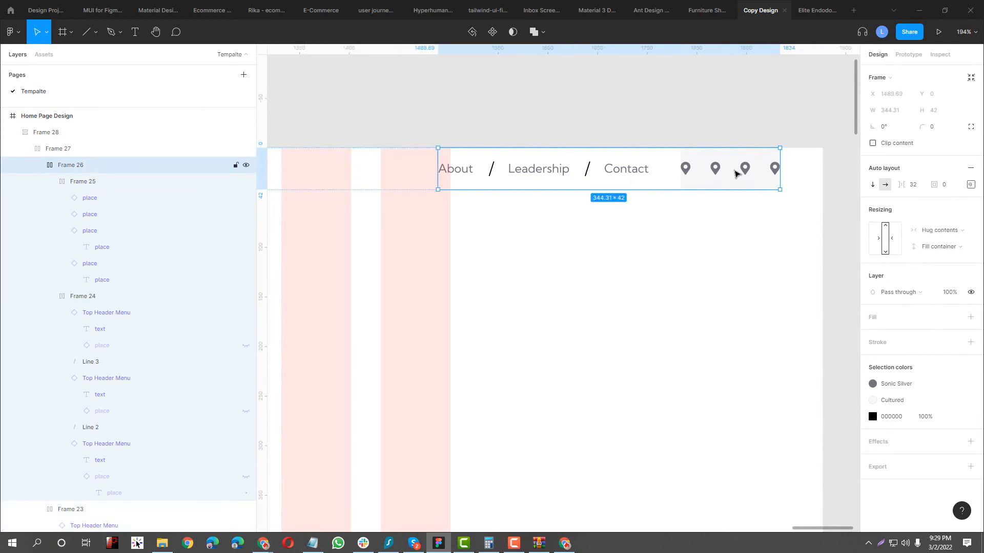
pyautogui.doubleClick(735, 174)
pyautogui.moveTo(736, 174); pyautogui.dragTo(618, 206)
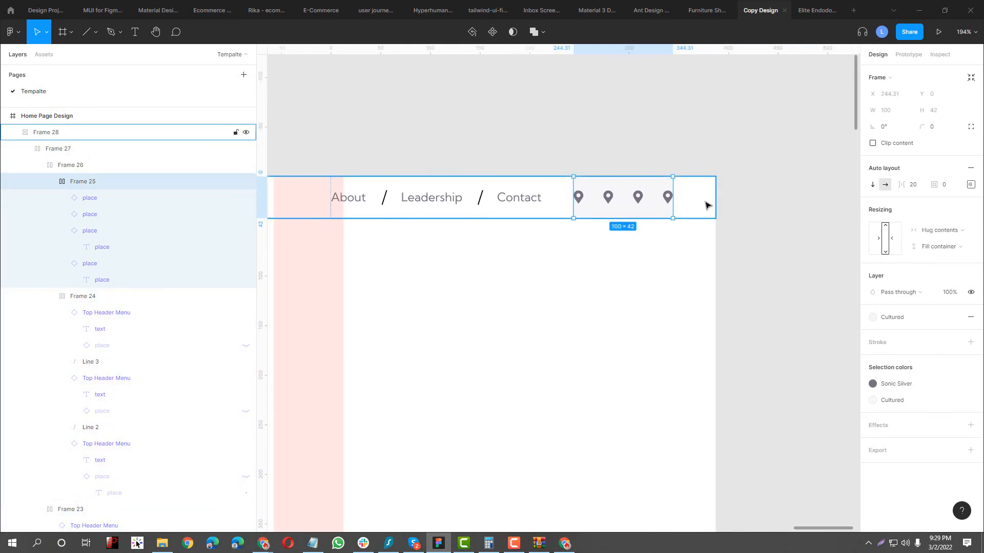
pyautogui.click(707, 205)
pyautogui.click(970, 206)
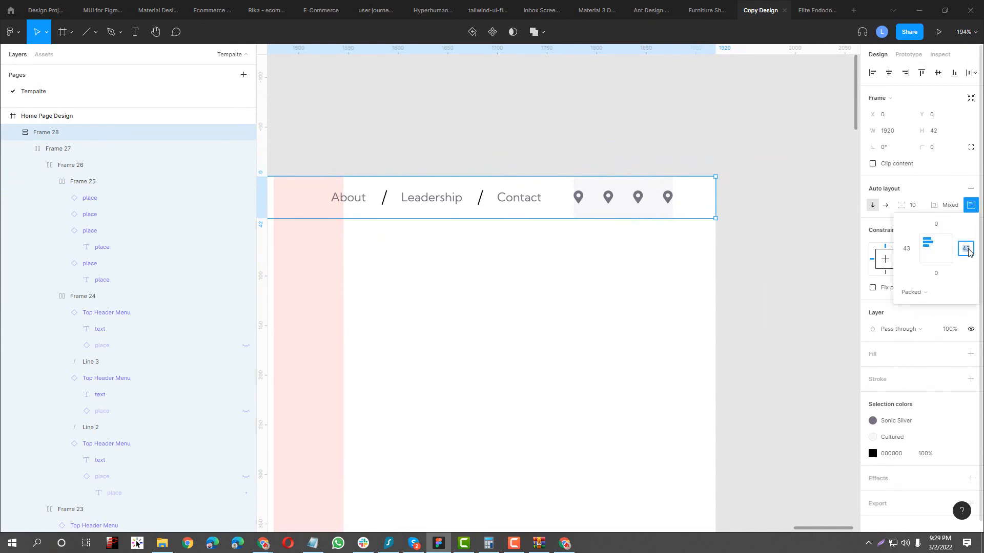
pyautogui.click(968, 252)
pyautogui.write('0')
pyautogui.press('Return')
# - Set the icon row frame's left and right padding to 43
pyautogui.doubleClick(656, 201)
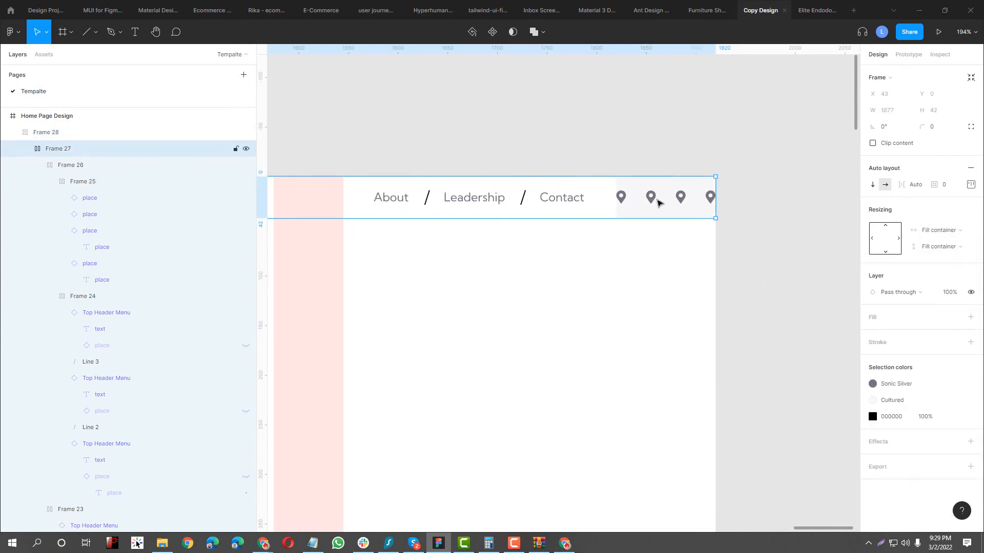
pyautogui.doubleClick(655, 200)
pyautogui.doubleClick(656, 200)
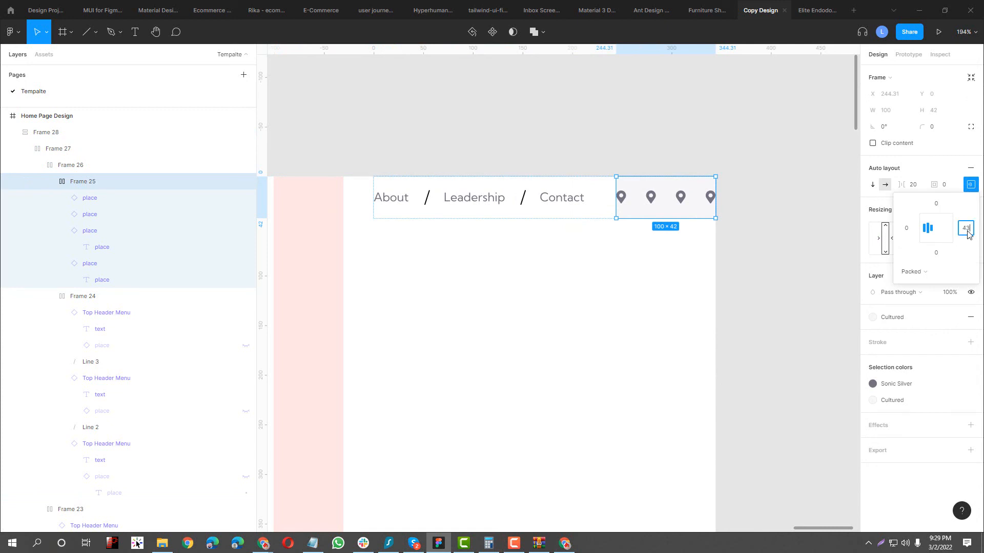
pyautogui.write('43')
pyautogui.click(905, 228)
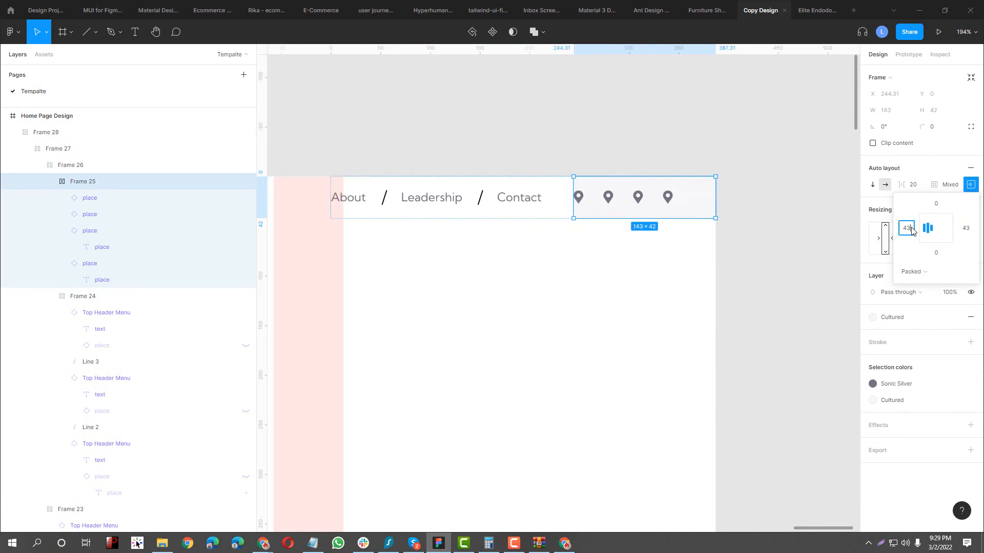
pyautogui.press('Return')
pyautogui.scroll(-3, 637, 198)
pyautogui.scroll(2, 639, 201)
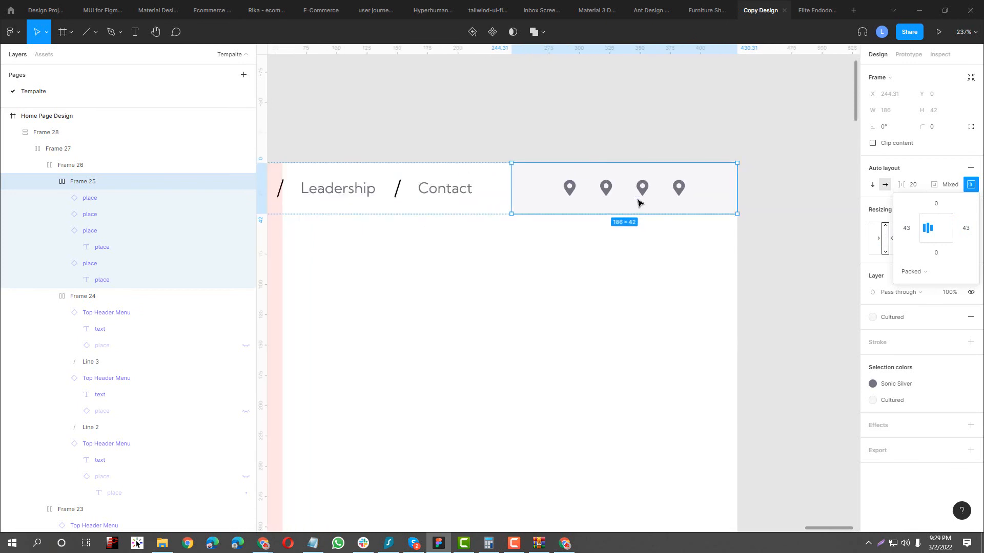
pyautogui.scroll(-3, 639, 202)
# - Compare the header's links and icon block with the notech header in Chrome, checking the spacing between them
pyautogui.click(506, 200)
pyautogui.hotkey('alt', 'Tab')
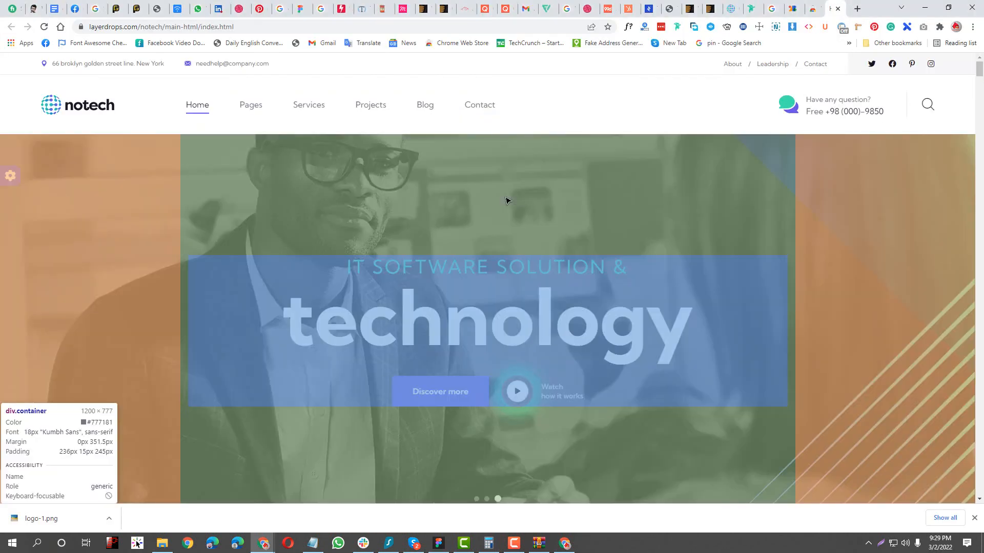
pyautogui.hotkey('alt', 'Tab')
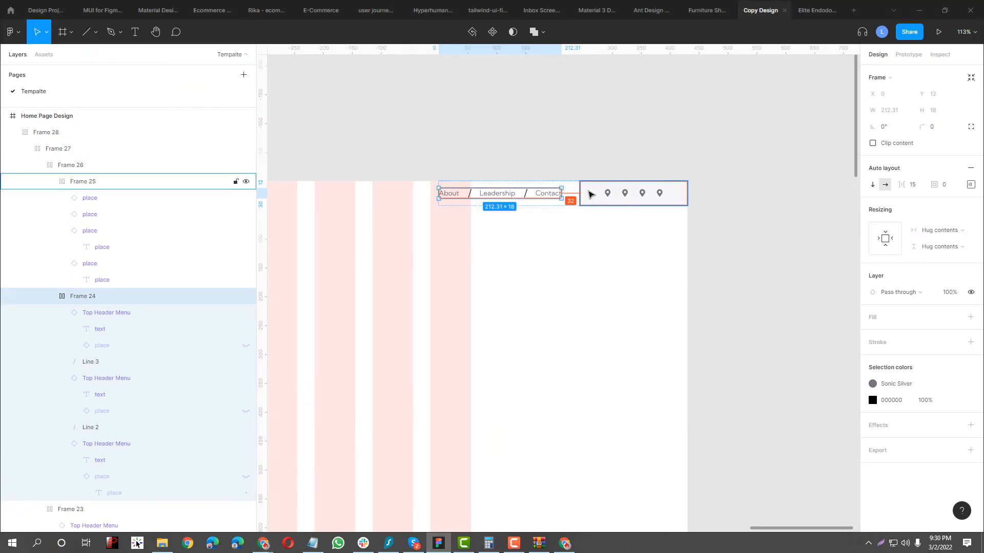
pyautogui.click(667, 147)
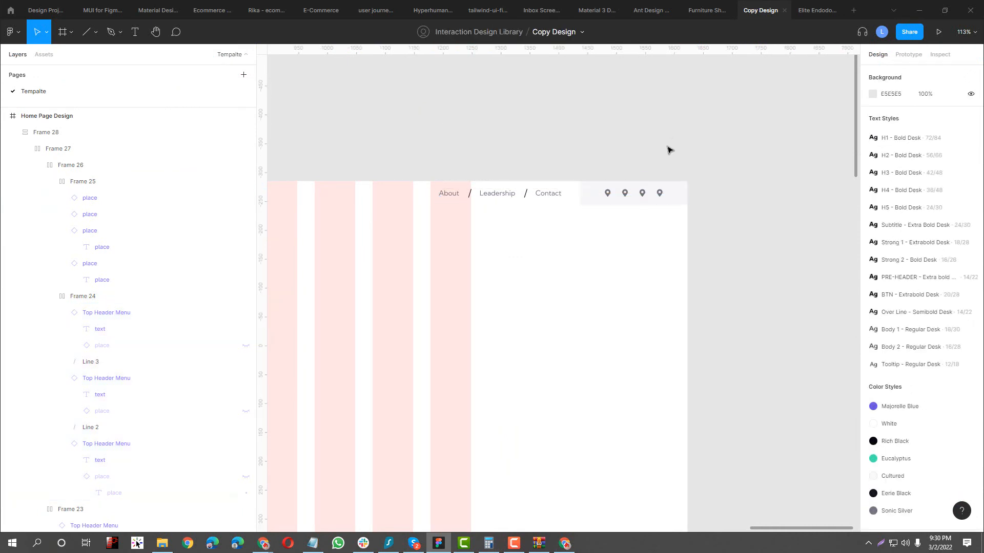
pyautogui.moveTo(557, 193); pyautogui.dragTo(733, 180)
pyautogui.scroll(-3, 673, 198)
pyautogui.moveTo(351, 201); pyautogui.dragTo(561, 211)
pyautogui.scroll(5, 485, 195)
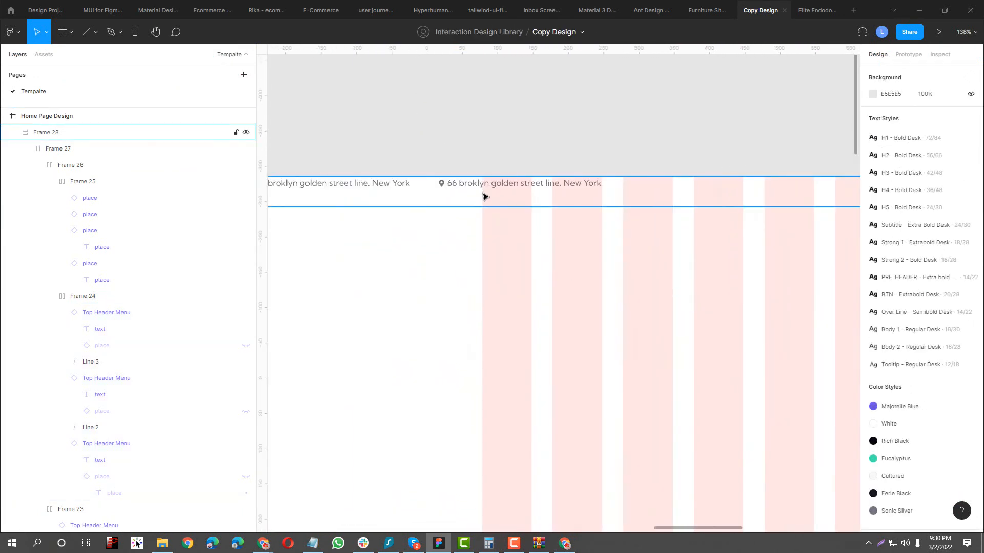
# - Align the inner header frame's contents to the vertical centre
pyautogui.click(485, 195)
pyautogui.moveTo(485, 196); pyautogui.dragTo(614, 199)
pyautogui.doubleClick(424, 191)
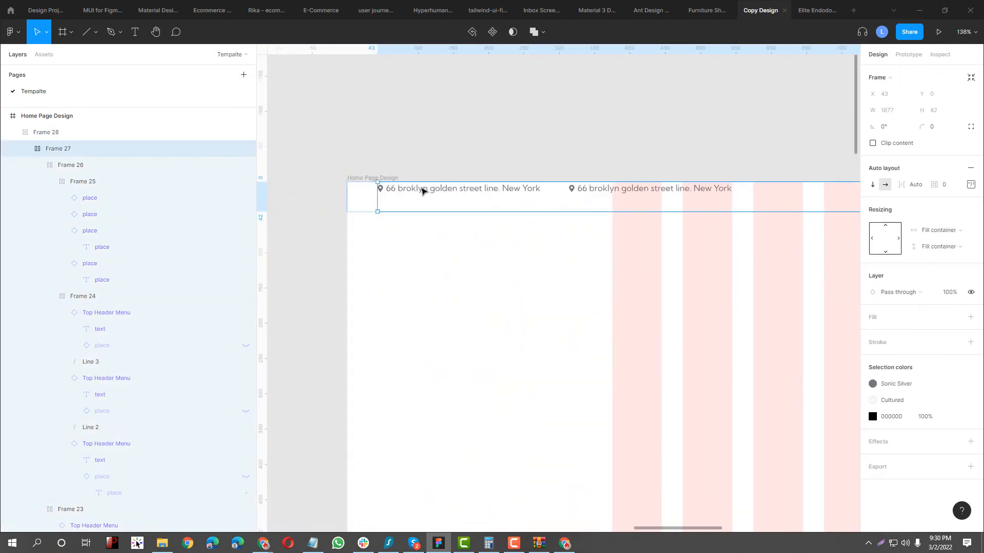
pyautogui.moveTo(713, 202); pyautogui.dragTo(670, 217)
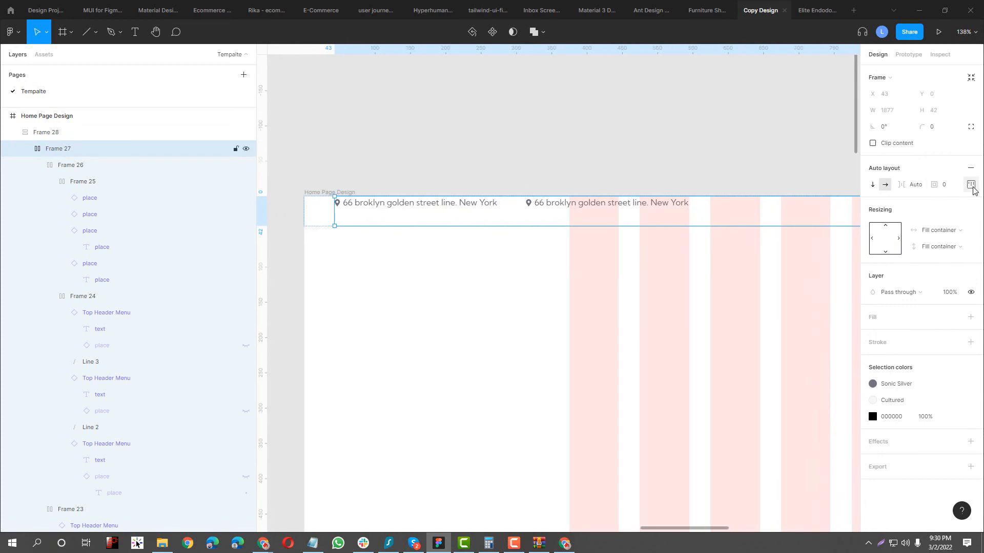
pyautogui.click(932, 231)
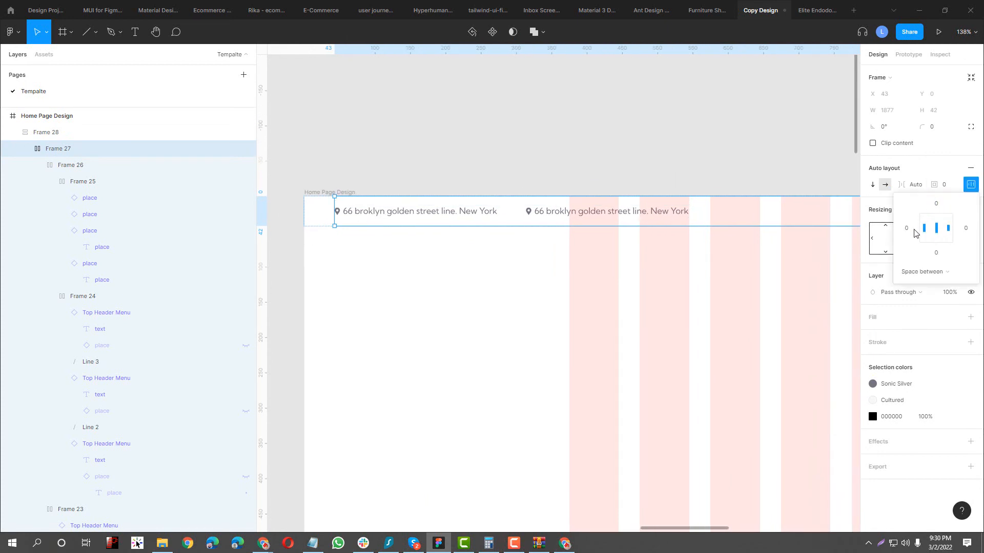
# - Review the full width of the top header on the Home Page Design frame
pyautogui.scroll(-6, 391, 178)
pyautogui.scroll(3, 668, 202)
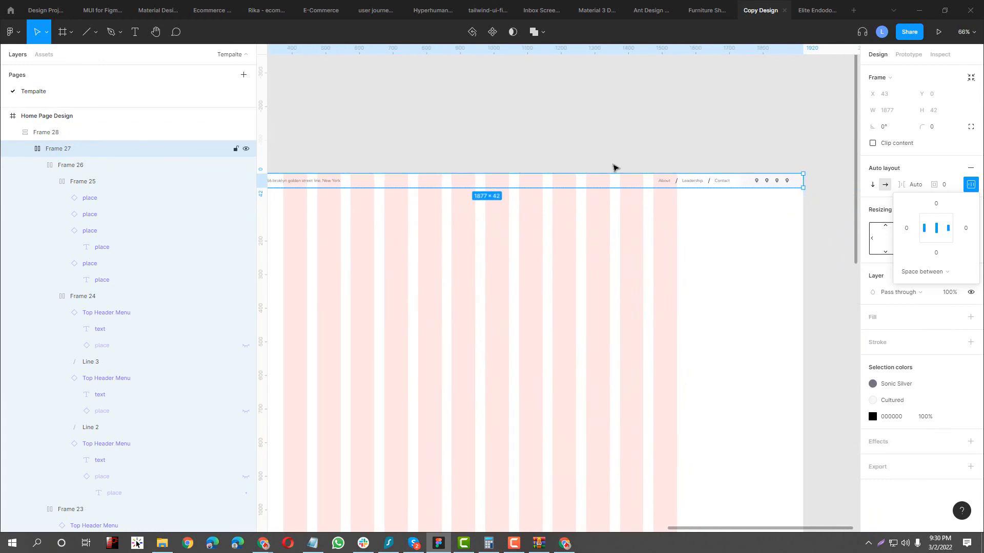
pyautogui.moveTo(570, 162); pyautogui.dragTo(666, 150)
pyautogui.scroll(-3, 511, 128)
pyautogui.click(542, 210)
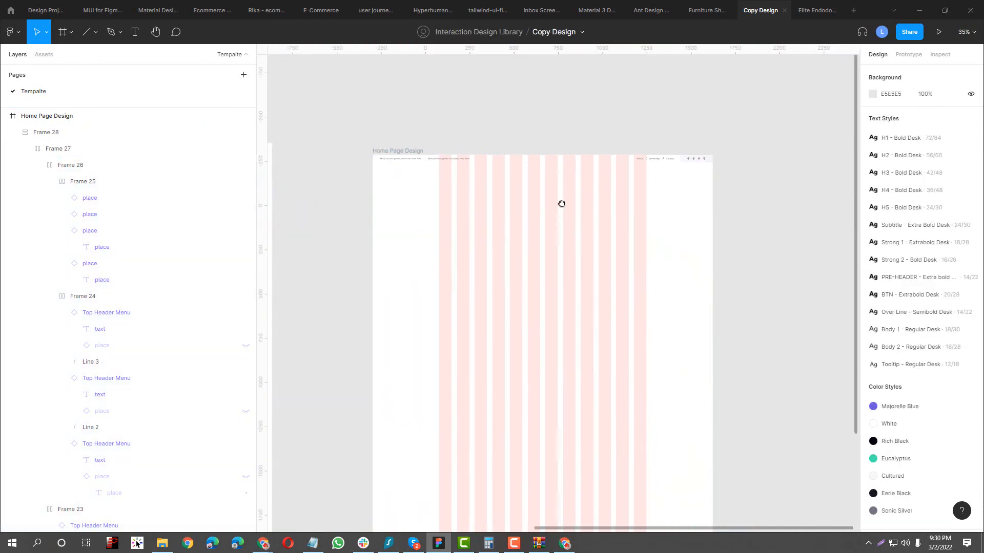
pyautogui.scroll(-3, 562, 204)
# - Check which local components the second social icon in the top header could be swapped for
pyautogui.scroll(6, 507, 185)
pyautogui.hscroll(10, 492, 205)
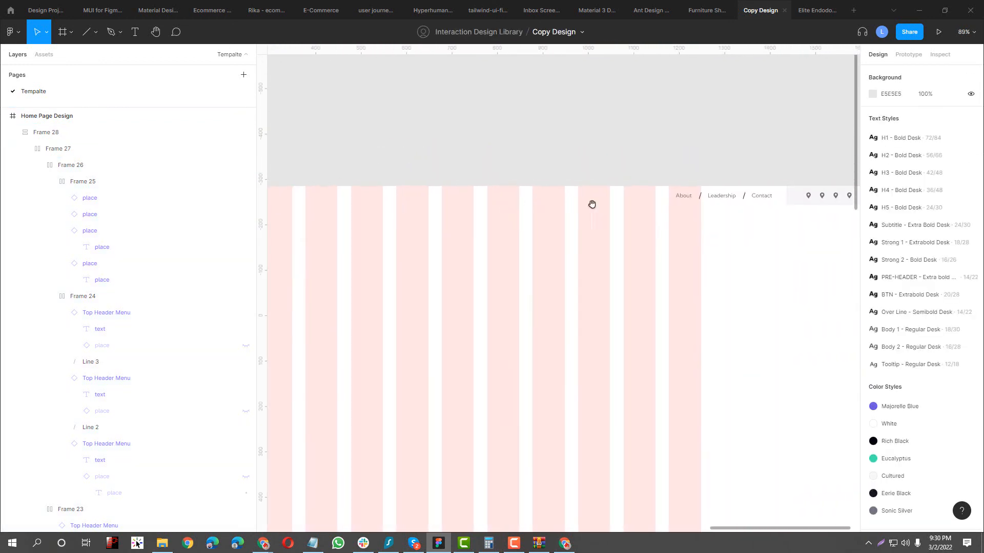
pyautogui.scroll(3, 712, 198)
pyautogui.scroll(3, 717, 197)
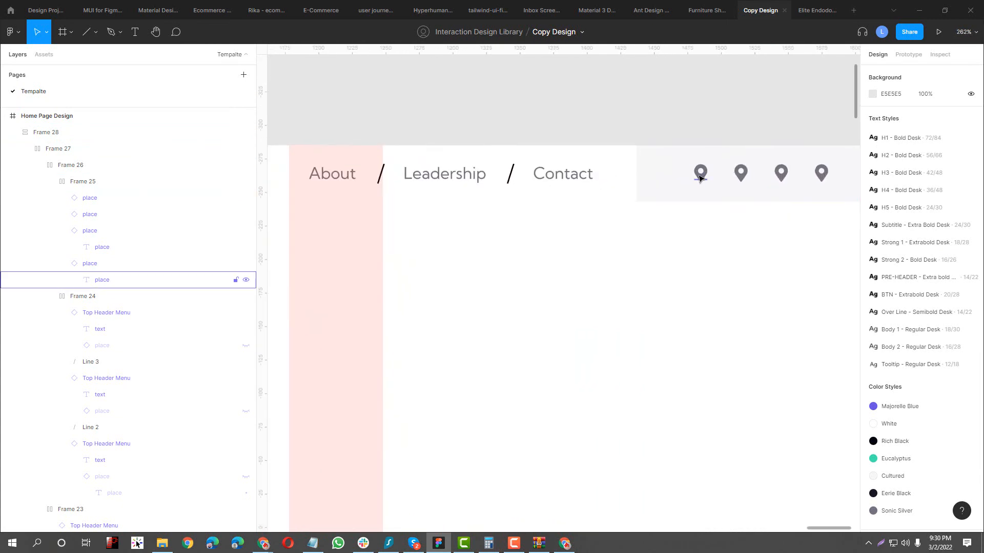
pyautogui.keyDown('ctrl'); pyautogui.click(701, 175); pyautogui.keyUp('ctrl')
pyautogui.click(738, 180)
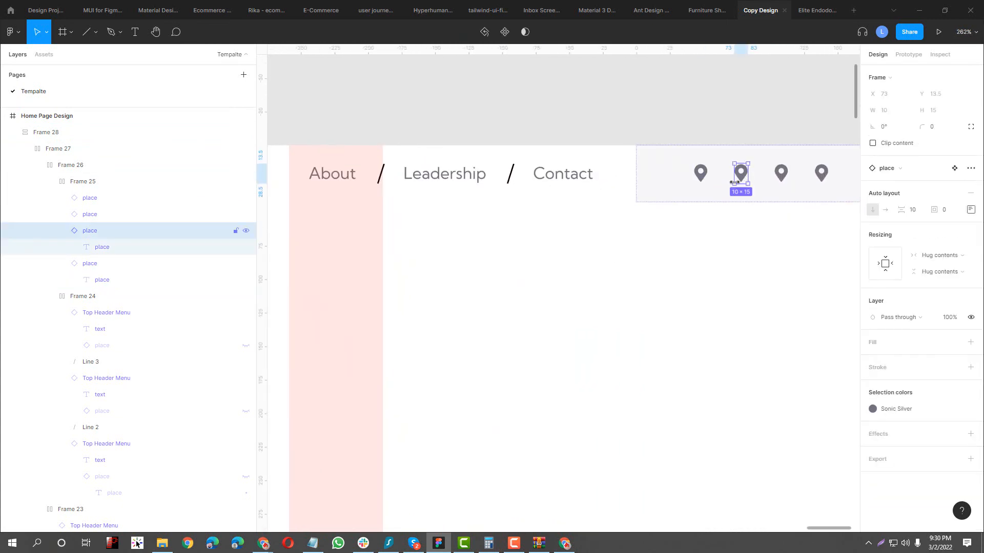
pyautogui.click(889, 170)
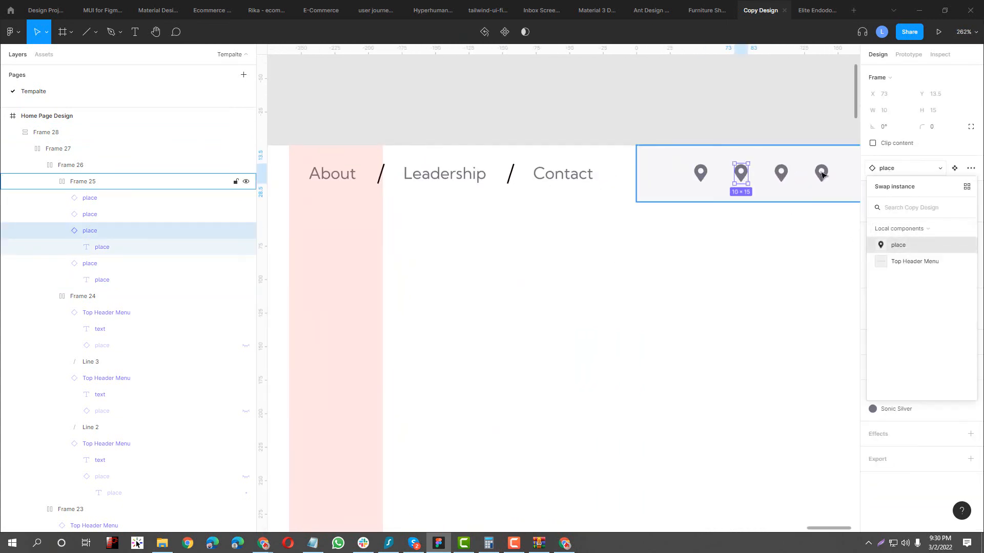
pyautogui.scroll(-4, 822, 243)
pyautogui.click(542, 265)
# - Place an instance of the Top Header Menu's Nav Item variant without hover below the top header on the Home Page Design frame
pyautogui.moveTo(350, 220); pyautogui.dragTo(459, 192)
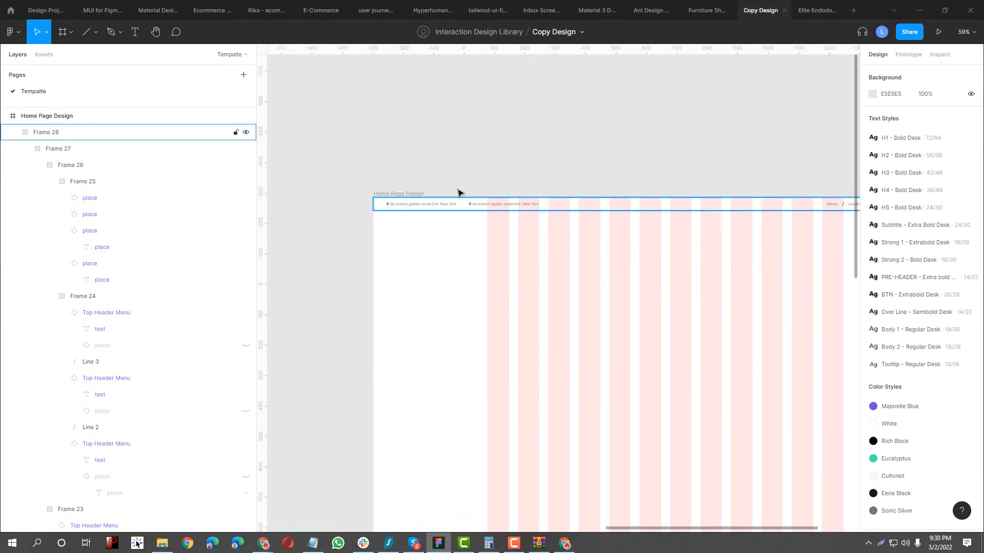
pyautogui.scroll(-2, 459, 191)
pyautogui.hscroll(-10, 477, 167)
pyautogui.scroll(-6, 584, 222)
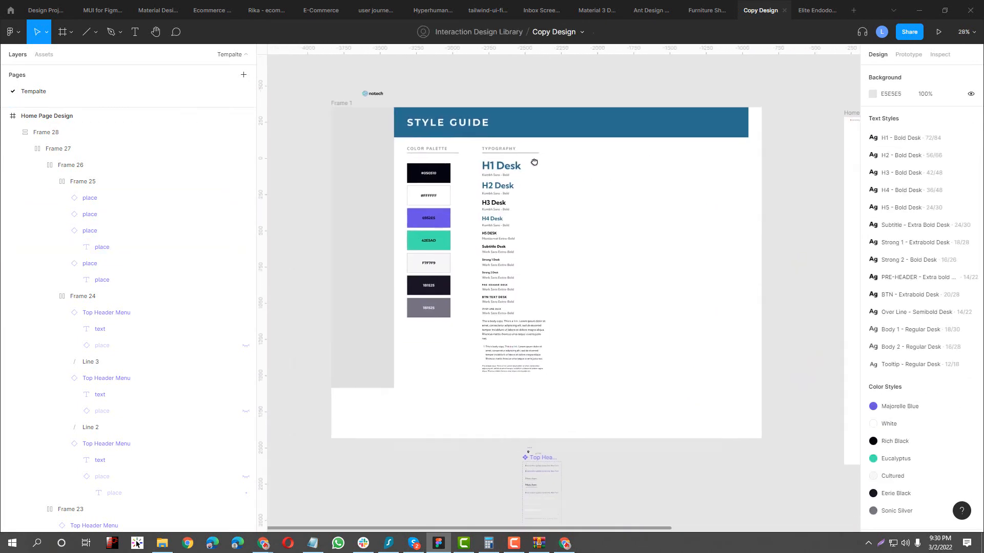
pyautogui.scroll(5, 472, 327)
pyautogui.click(446, 236)
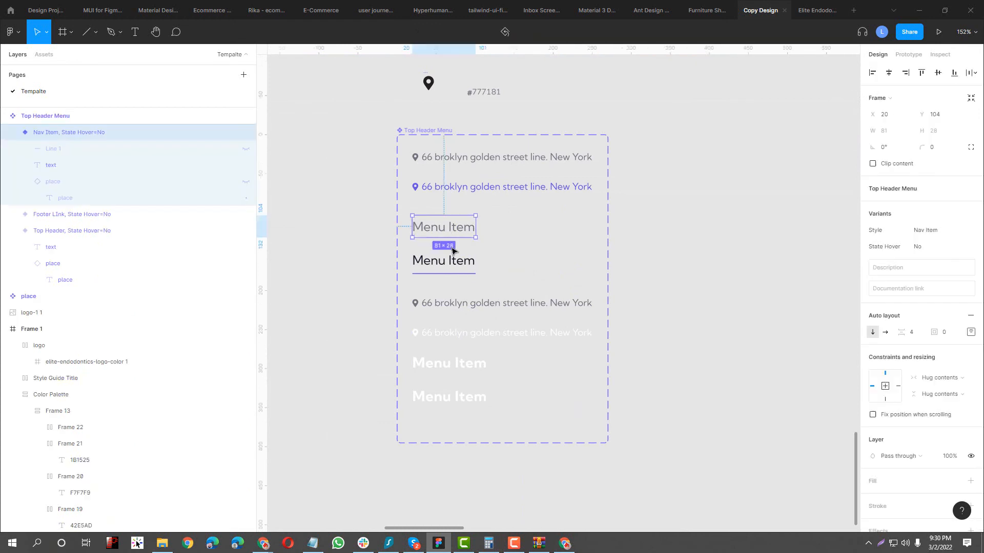
pyautogui.moveTo(446, 239); pyautogui.dragTo(385, 310)
pyautogui.moveTo(512, 303); pyautogui.dragTo(783, 145)
pyautogui.scroll(-4, 505, 328)
pyautogui.moveTo(784, 133); pyautogui.dragTo(525, 257)
pyautogui.scroll(2, 575, 441)
pyautogui.scroll(-3, 574, 441)
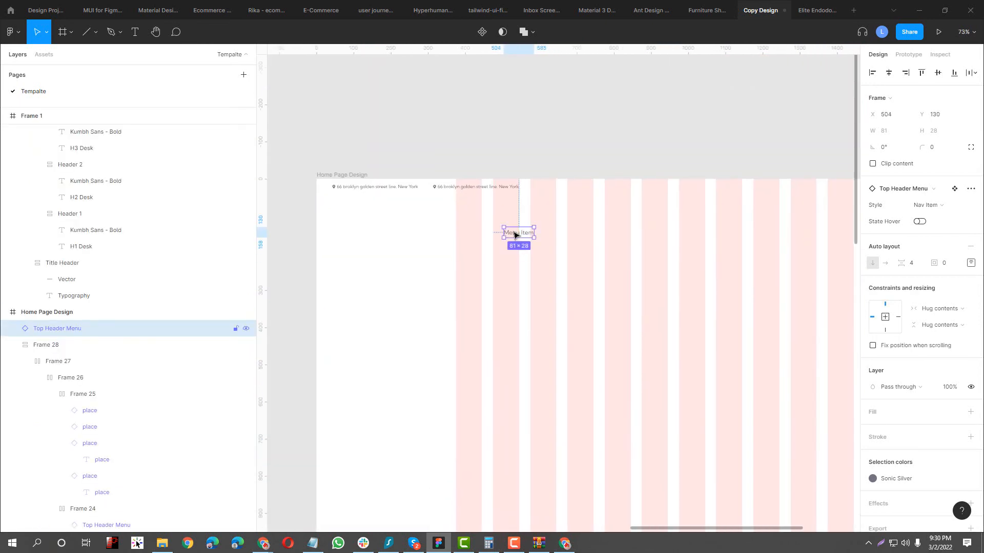
# - Copy the main menu labels from the notech site in Chrome and replace the Notepad text with them
pyautogui.hotkey('alt', 'Tab')
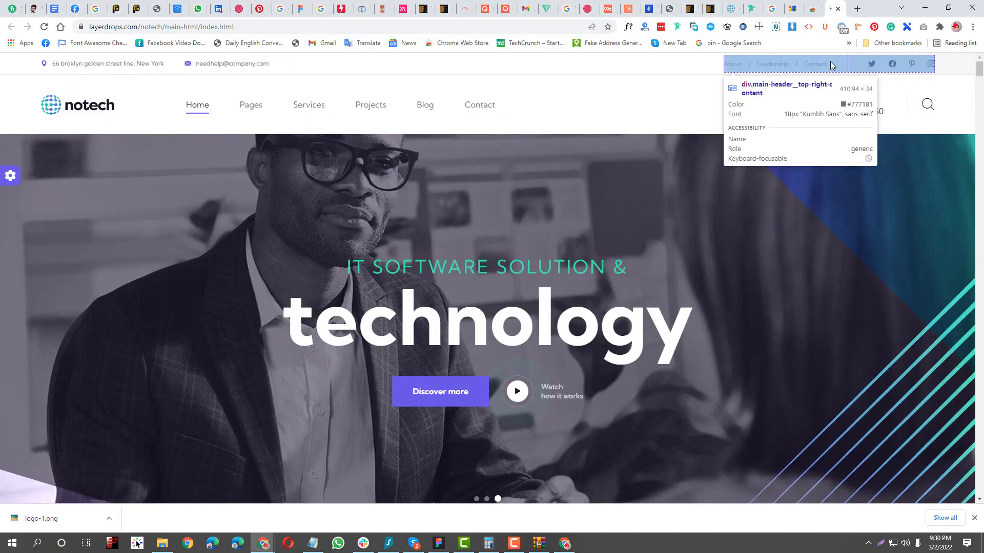
pyautogui.click(721, 84)
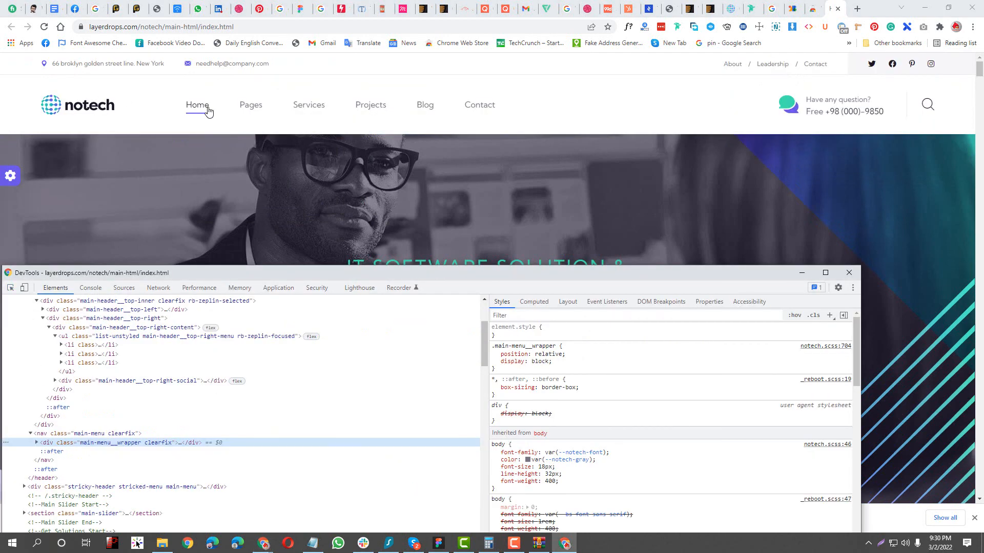
pyautogui.moveTo(180, 99); pyautogui.dragTo(495, 106)
pyautogui.hotkey('ctrl', 'c')
pyautogui.click(312, 543)
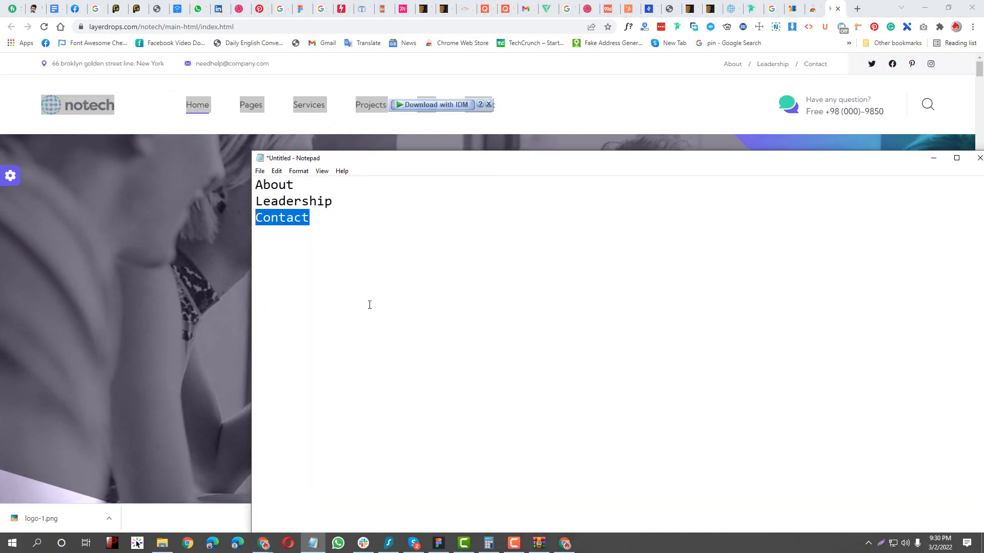
pyautogui.hotkey('ctrl', 'a')
pyautogui.hotkey('ctrl', 'v')
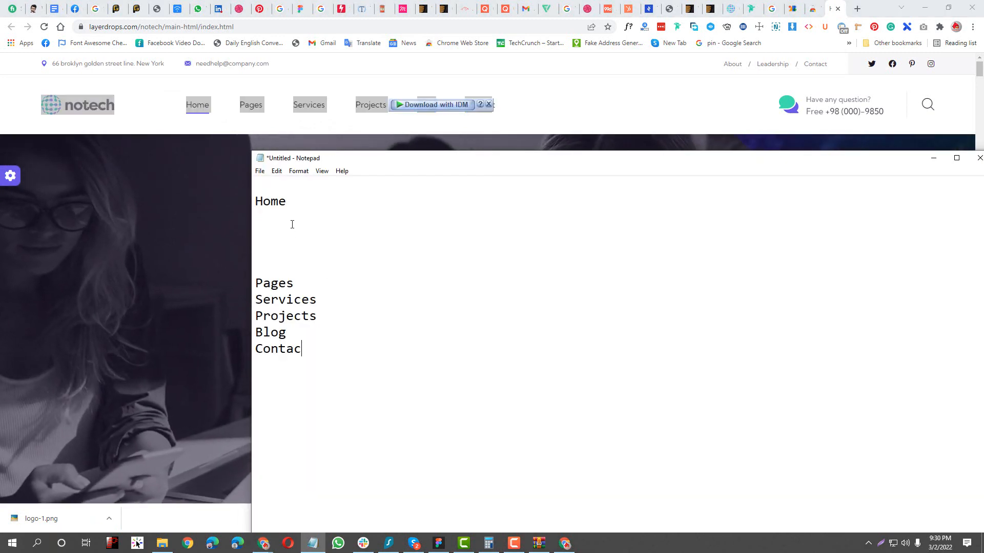
# - Remove the blank lines between Home and Pages in the Notepad list and complete the last entry as Contact
pyautogui.click(287, 214)
pyautogui.press('Delete')
pyautogui.press('Delete')
pyautogui.press('Delete')
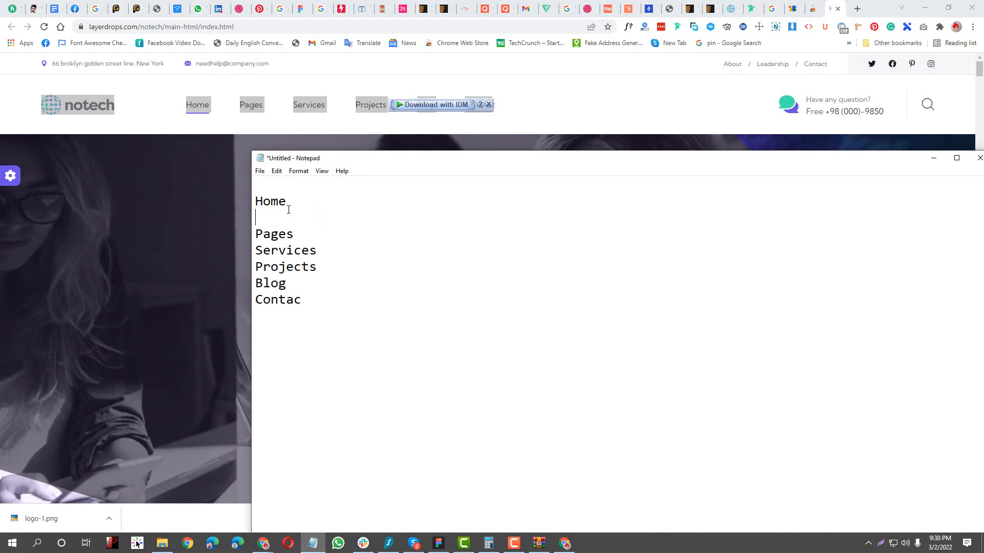
pyautogui.press('Delete')
pyautogui.click(489, 104)
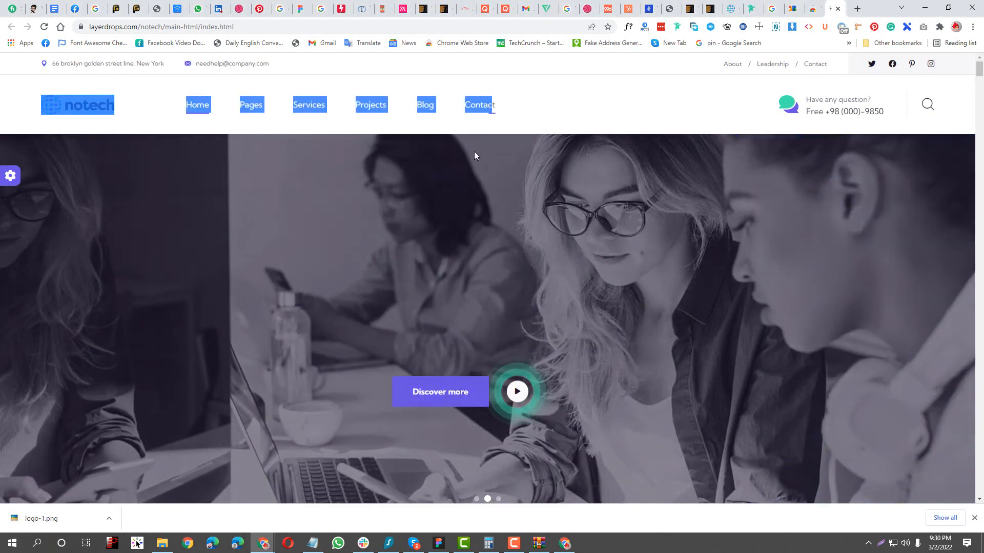
pyautogui.hotkey('alt', 'Tab')
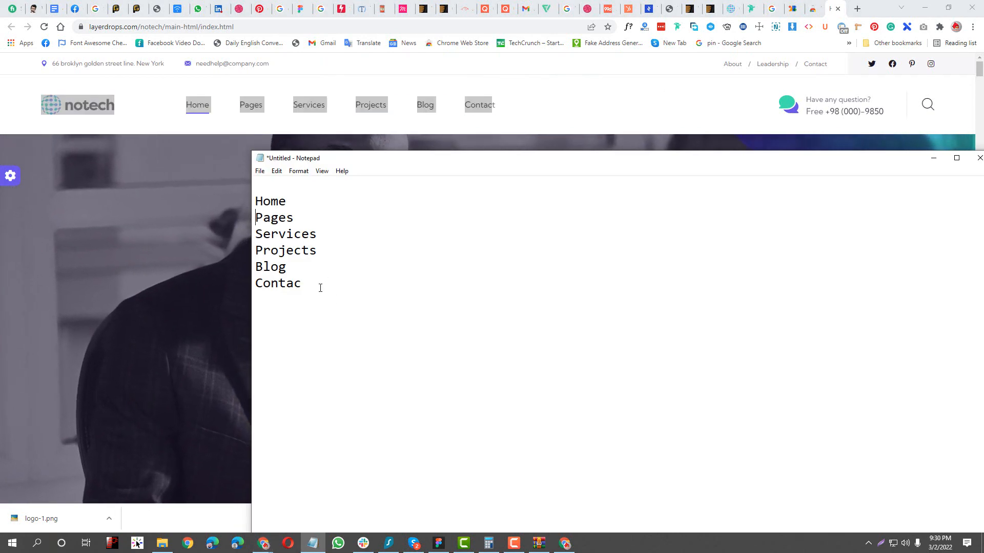
pyautogui.click(319, 286)
pyautogui.write('t')
# - Copy Home from the Notepad list and set it as the new menu item's text in Figma
pyautogui.click(284, 201)
pyautogui.doubleClick(284, 200)
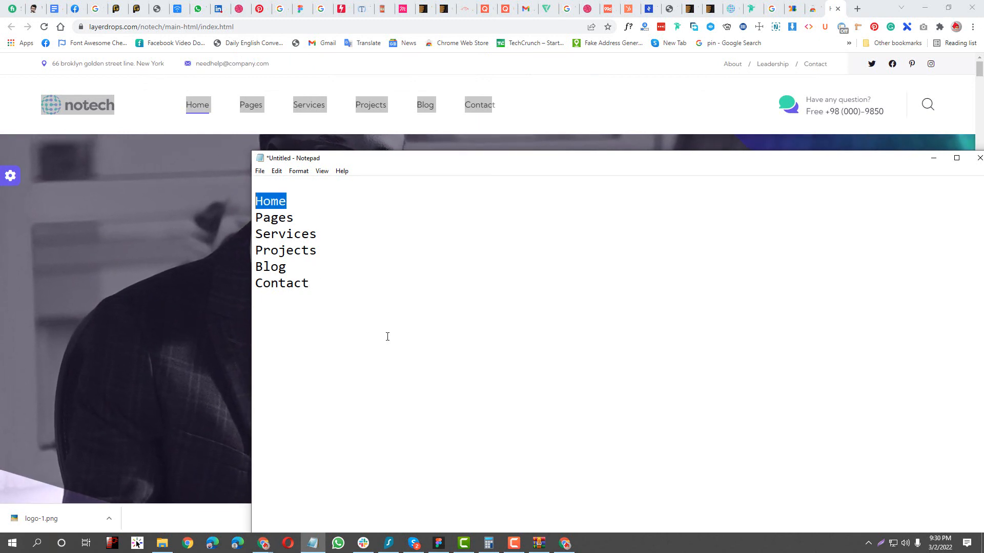
pyautogui.click(439, 543)
pyautogui.scroll(3, 518, 227)
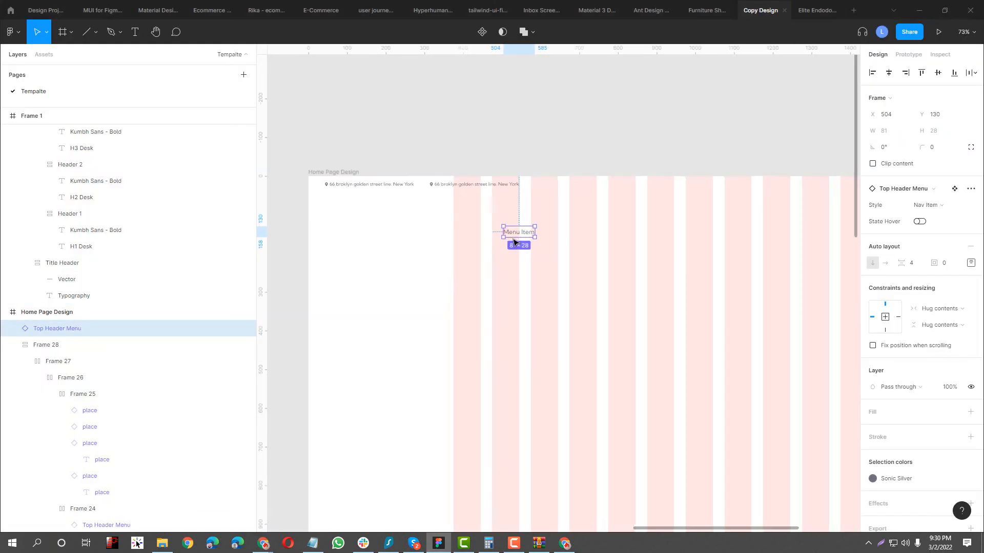
pyautogui.doubleClick(518, 227)
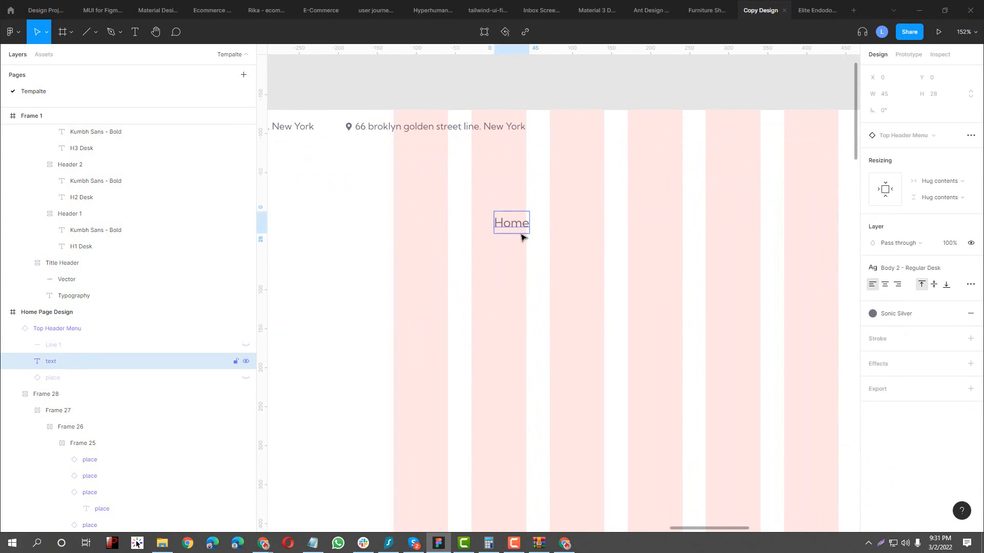
pyautogui.hotkey('alt', 'Tab')
pyautogui.hotkey('alt', 'Tab')
pyautogui.click(561, 318)
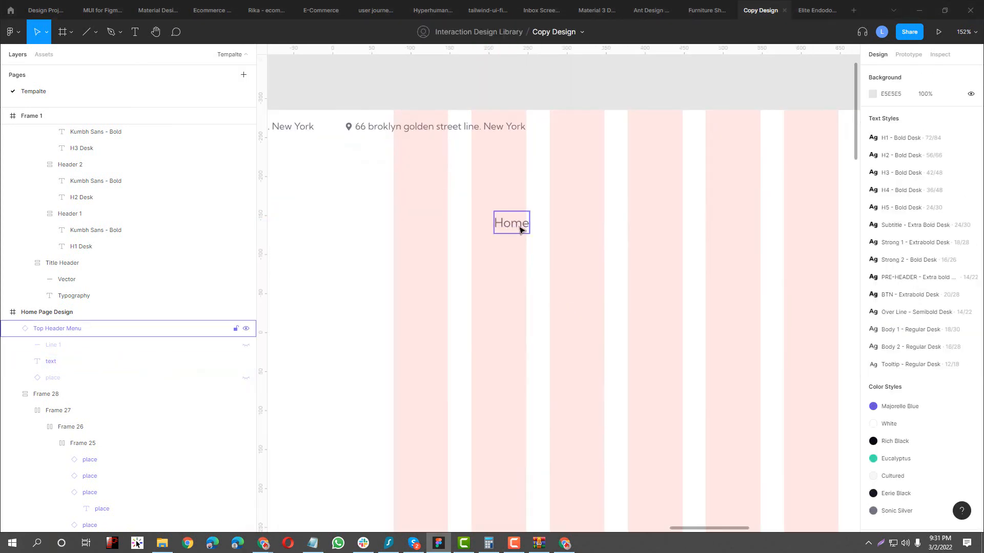
# - Duplicate the Home menu item to its right and change the copy's text to Pages
pyautogui.moveTo(520, 230); pyautogui.dragTo(615, 226)
pyautogui.hotkey('alt', 'Tab')
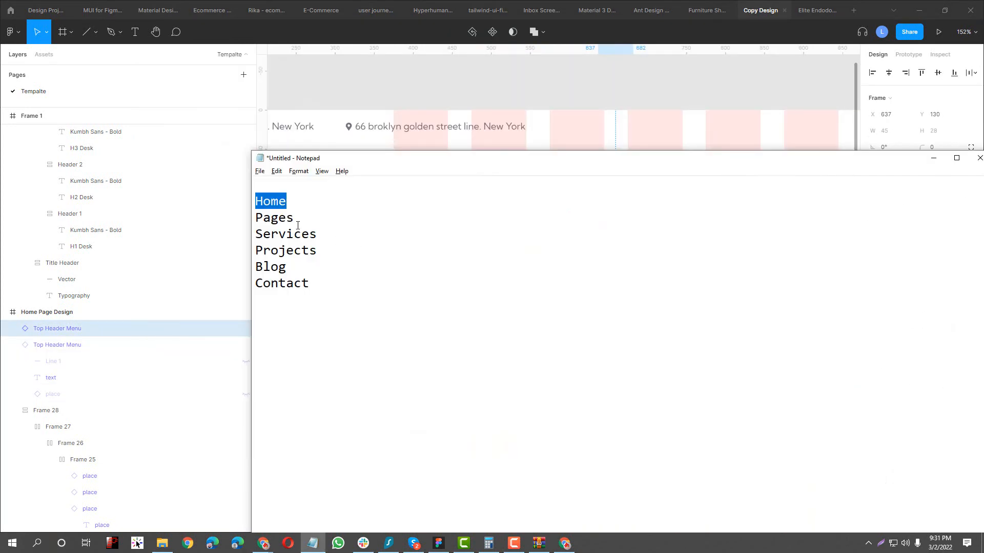
pyautogui.hotkey('alt', 'Tab')
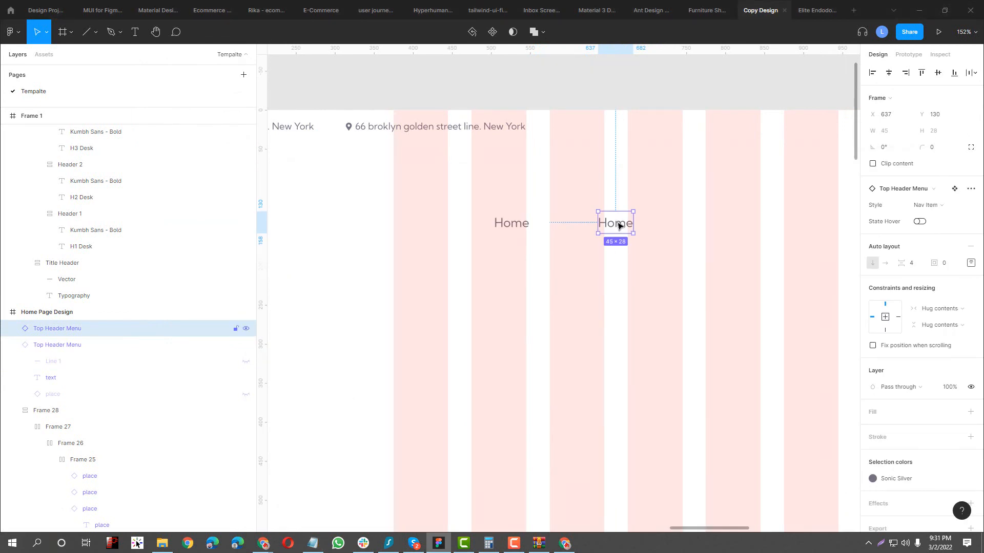
pyautogui.doubleClick(619, 226)
pyautogui.write('Pages')
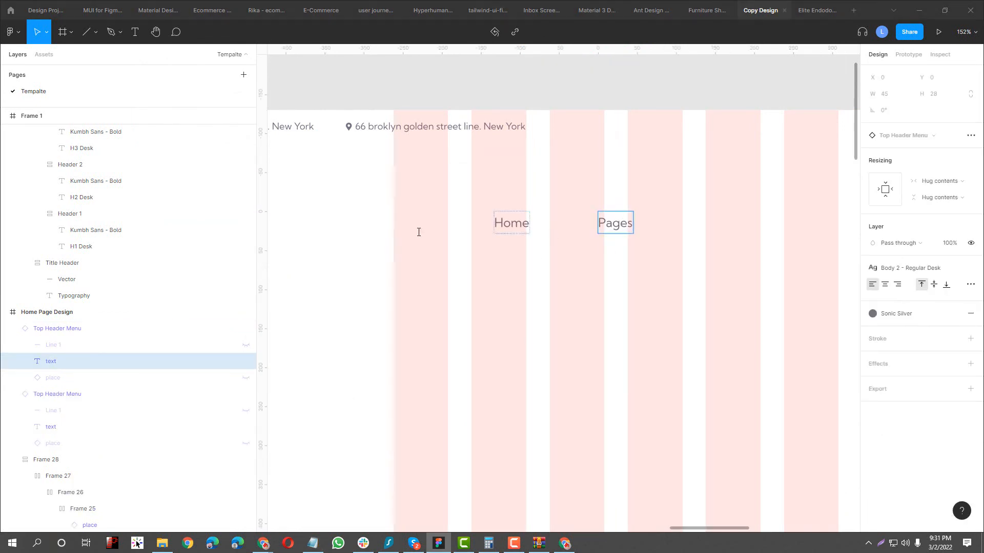
# - Duplicate the Pages text to its right and replace the copy's text with Services from the Notepad list
pyautogui.hotkey('alt', 'Tab')
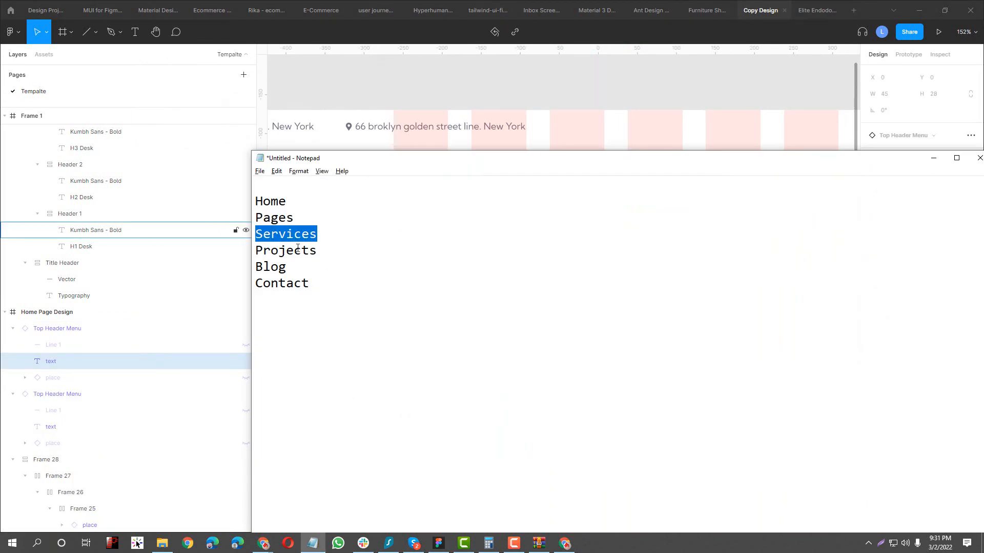
pyautogui.hotkey('alt', 'Tab')
pyautogui.moveTo(615, 224); pyautogui.dragTo(679, 222)
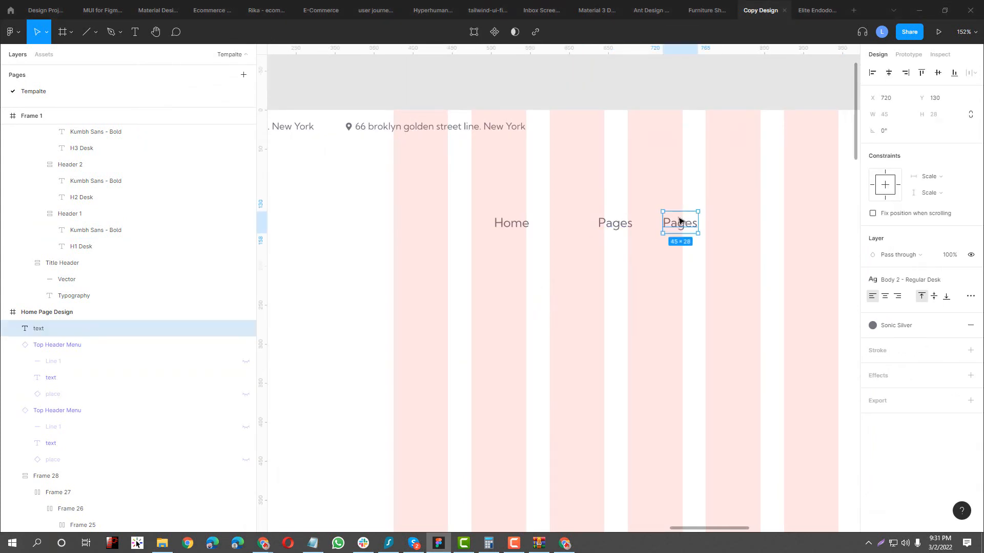
pyautogui.doubleClick(679, 220)
# - Duplicate the Services text to its right and replace the copy's text with Projects from the Notepad list
pyautogui.hotkey('alt', 'Tab')
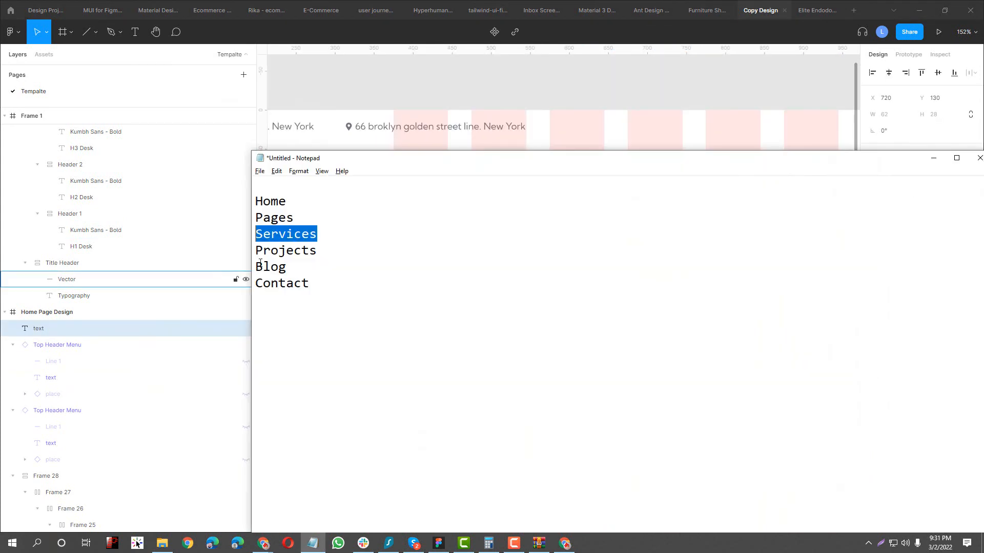
pyautogui.press('Down')
pyautogui.hotkey('shift', 'Home')
pyautogui.hotkey('alt', 'Tab')
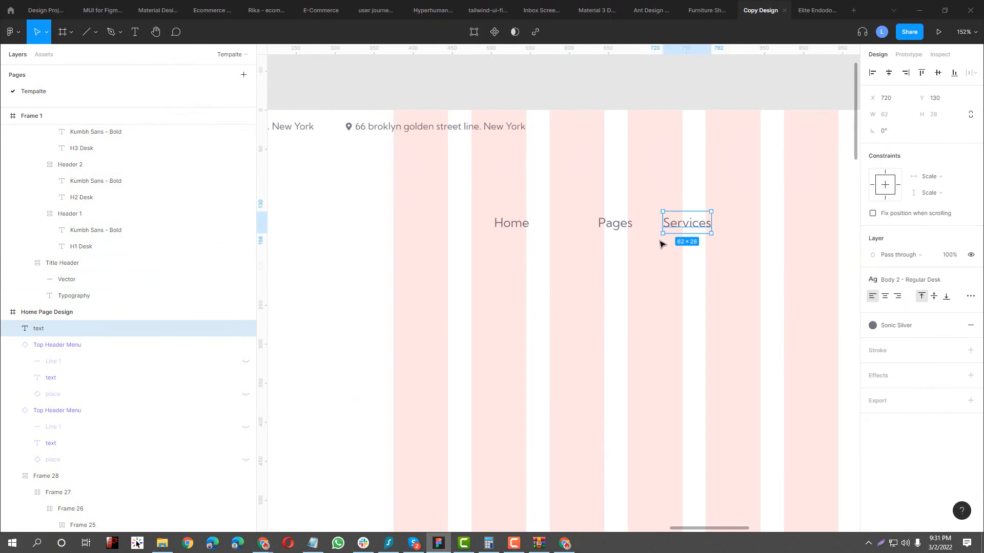
pyautogui.moveTo(679, 220); pyautogui.dragTo(752, 219)
pyautogui.doubleClick(752, 219)
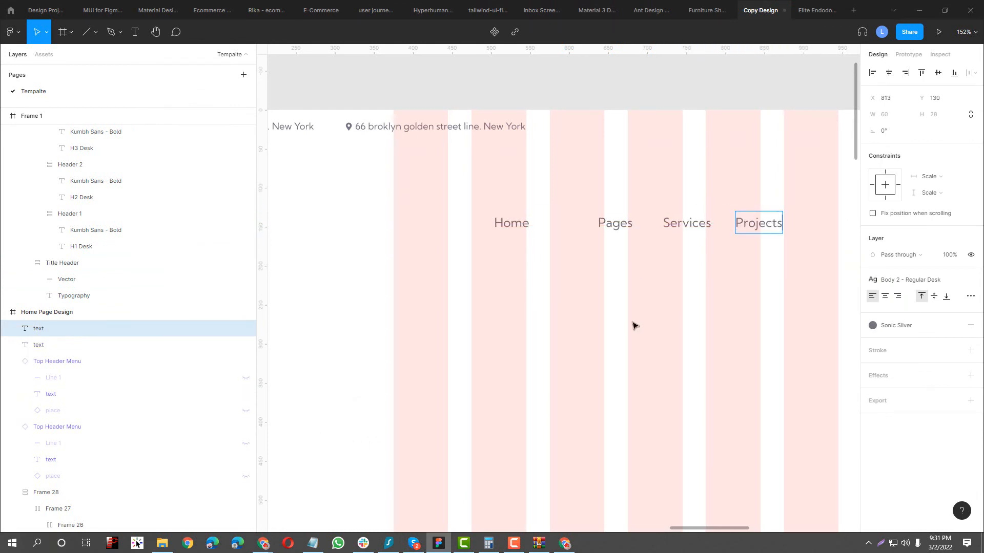
pyautogui.press('Escape')
# - Duplicate the Projects text to its right and replace the copy's text with Blog from the Notepad list
pyautogui.hotkey('alt', 'Tab')
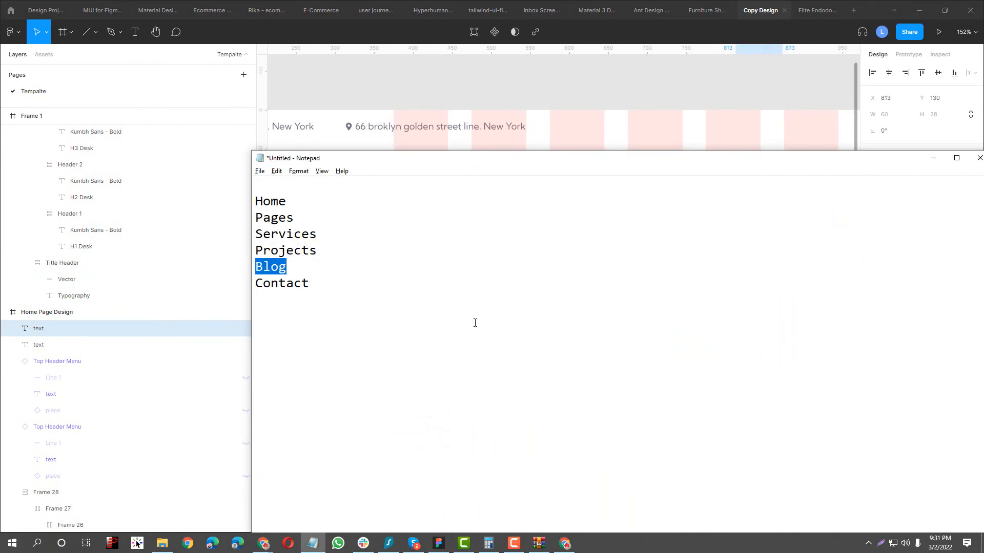
pyautogui.click(475, 322)
pyautogui.hotkey('alt', 'Tab')
pyautogui.click(786, 239)
pyautogui.moveTo(788, 238); pyautogui.dragTo(515, 222)
pyautogui.doubleClick(513, 222)
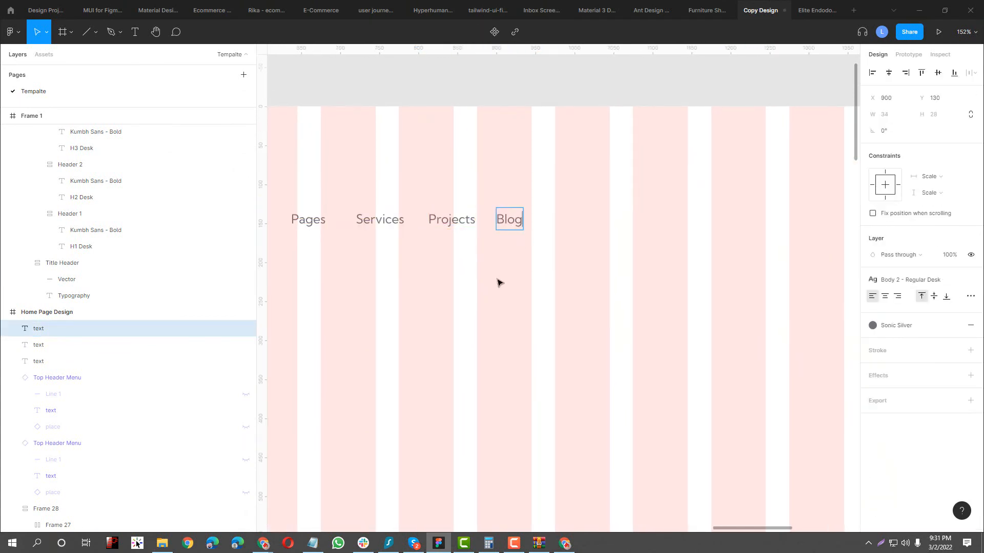
# - Duplicate the Blog text to its right and replace the copy's text with Contact from the Notepad list
pyautogui.hotkey('alt', 'Tab')
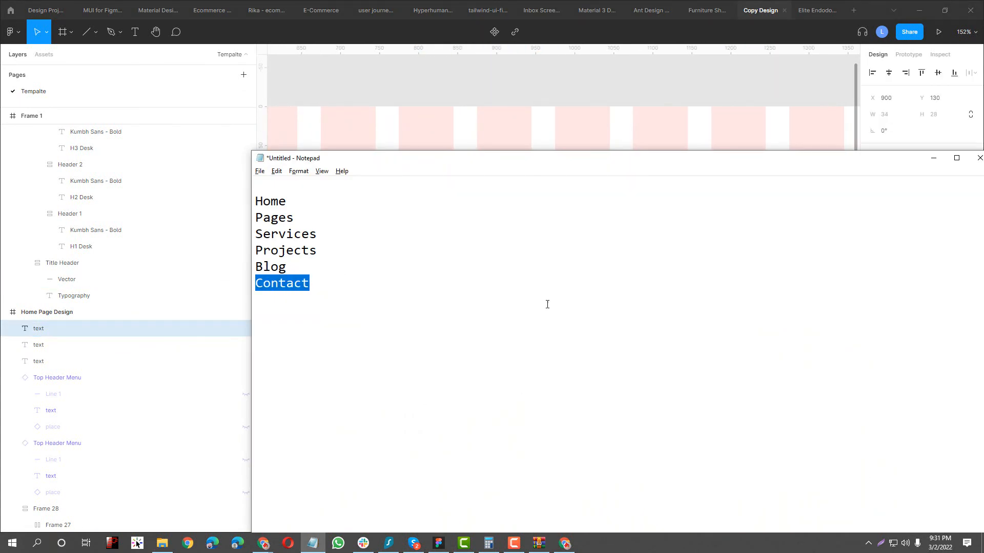
pyautogui.hotkey('alt', 'Tab')
pyautogui.press('Escape')
pyautogui.moveTo(513, 224); pyautogui.dragTo(570, 224)
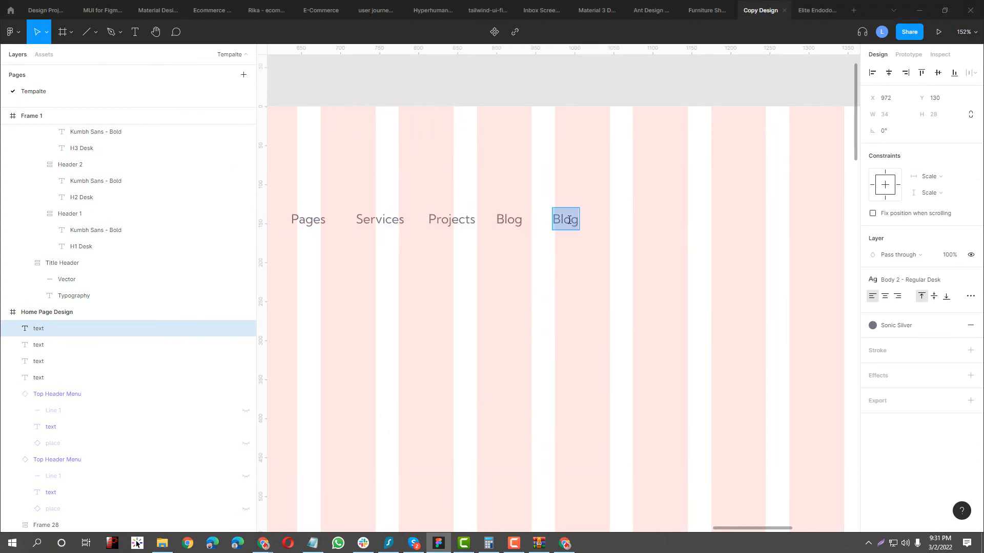
pyautogui.click(557, 285)
# - Move the loose Services, Projects, Blog and Contact texts up, out of the row with the Home and Pages items
pyautogui.scroll(-3, 581, 254)
pyautogui.moveTo(635, 215); pyautogui.dragTo(337, 281)
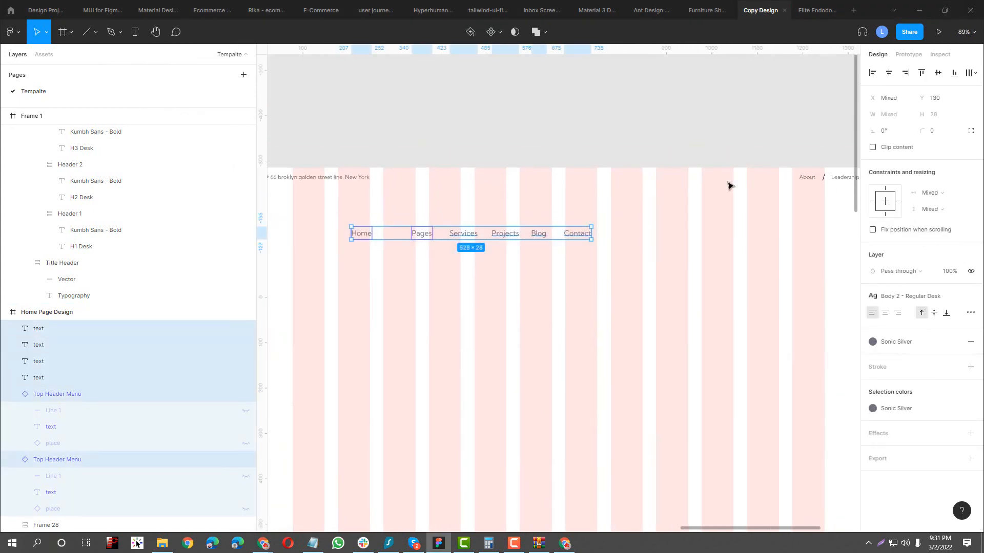
pyautogui.click(533, 293)
pyautogui.click(463, 232)
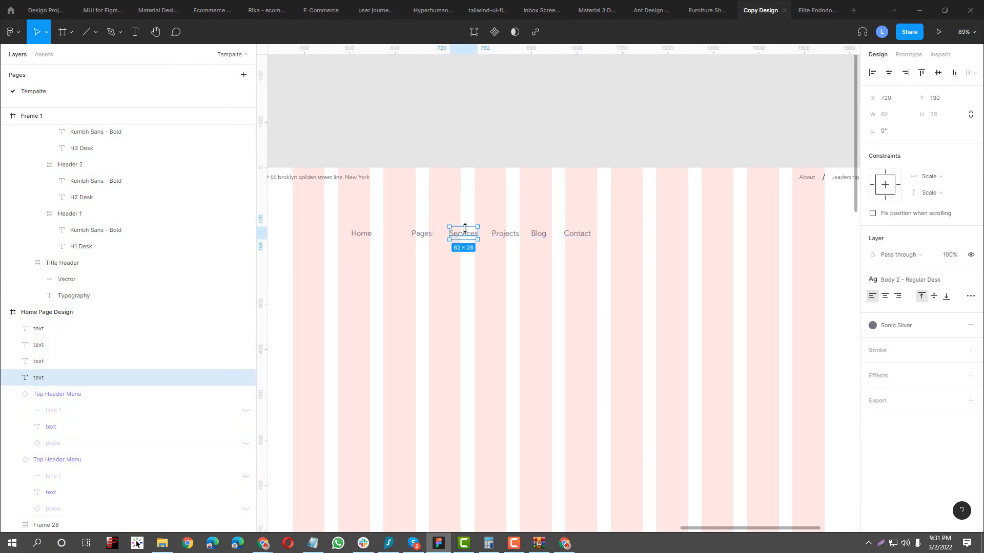
pyautogui.click(502, 234)
pyautogui.moveTo(611, 209); pyautogui.dragTo(476, 200)
# - Duplicate the Pages menu item instance three times in an evenly spaced row to its right
pyautogui.click(422, 234)
pyautogui.moveTo(422, 234); pyautogui.dragTo(453, 235)
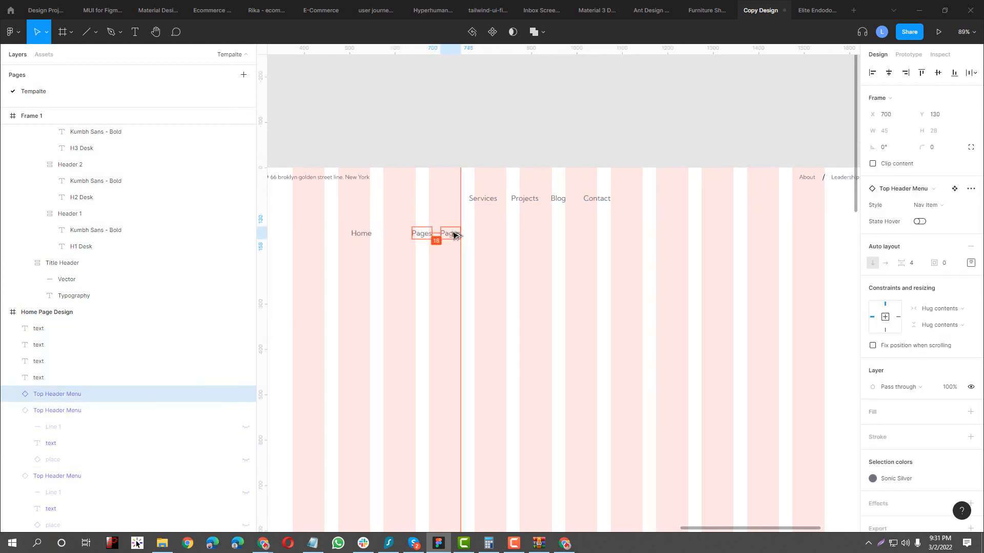
pyautogui.hotkey('ctrl', 'd')
pyautogui.hotkey('ctrl', 'd')
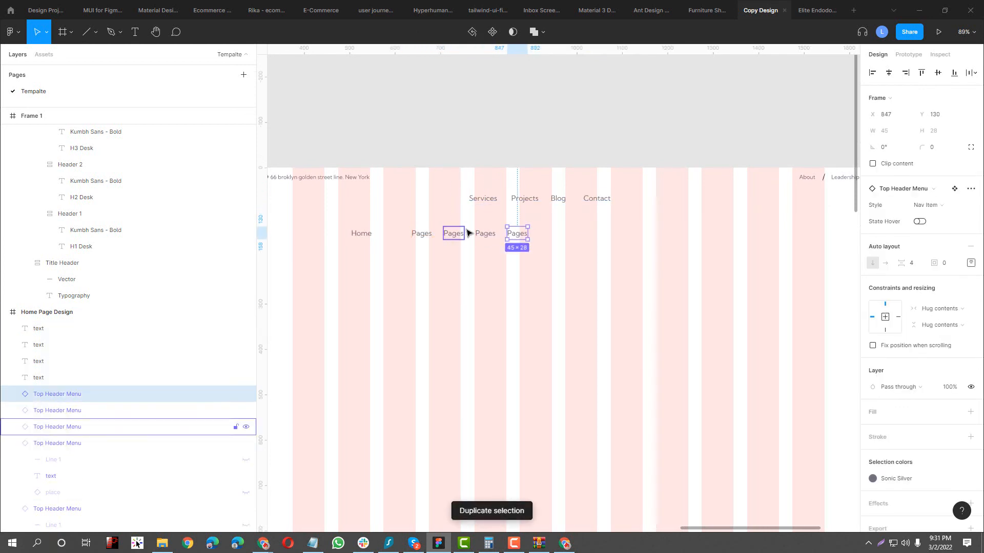
# - Replace the text of the three Pages copies in the menu row with Services, Projects and Blog from the loose texts above
pyautogui.scroll(5, 467, 233)
pyautogui.doubleClick(495, 175)
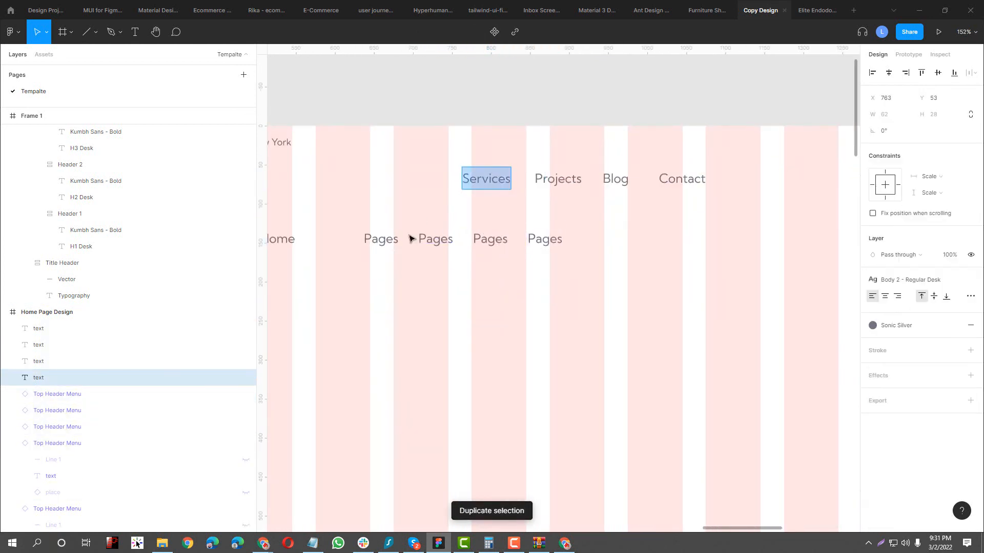
pyautogui.doubleClick(433, 240)
pyautogui.click(555, 183)
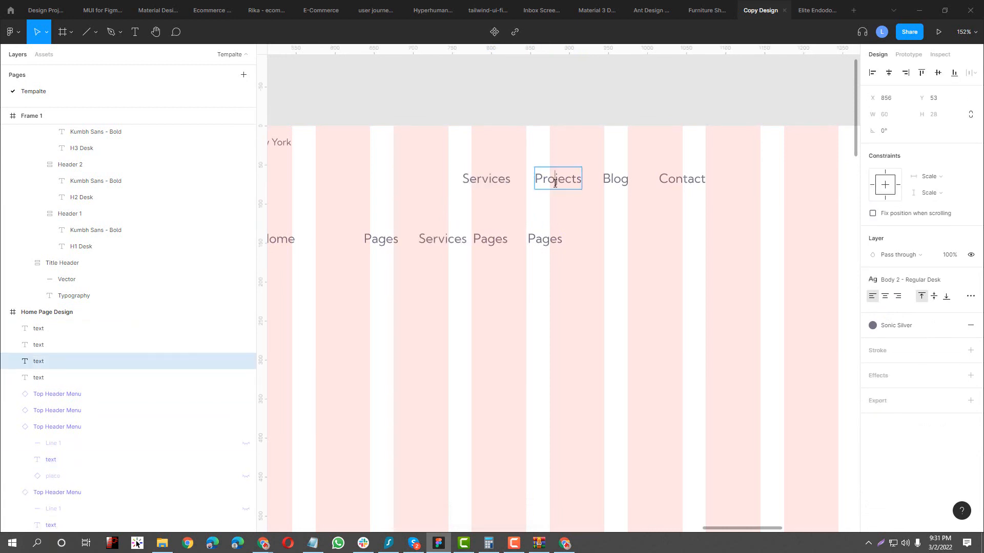
pyautogui.doubleClick(498, 240)
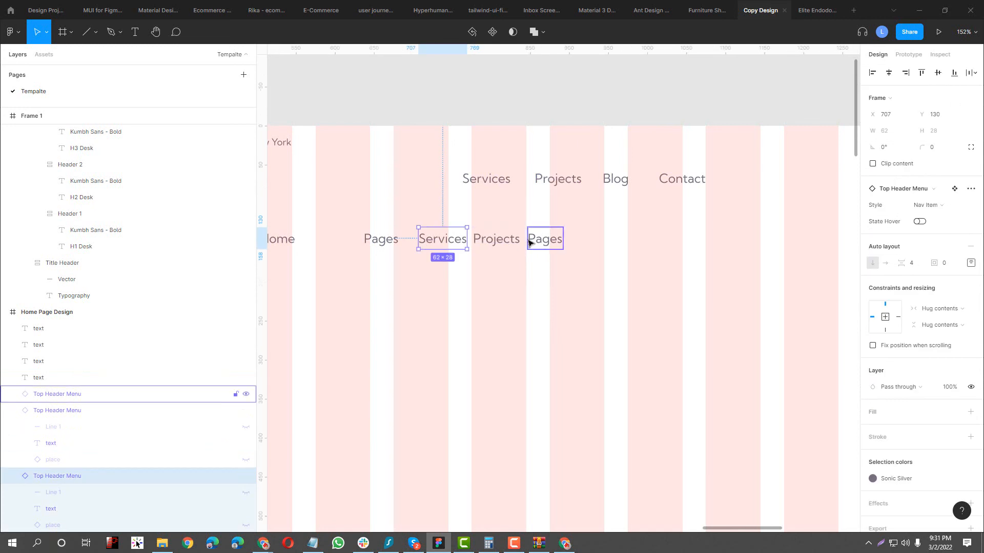
pyautogui.click(613, 179)
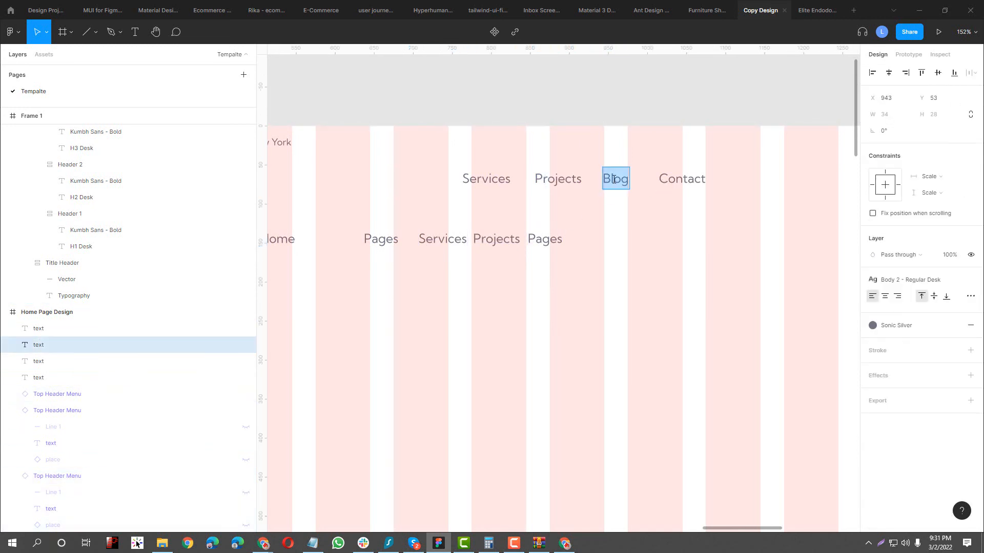
pyautogui.click(535, 239)
# - Duplicate the Blog menu item to its right and replace the copy's text with Contact from the loose text above
pyautogui.moveTo(543, 243); pyautogui.dragTo(583, 239)
pyautogui.click(673, 185)
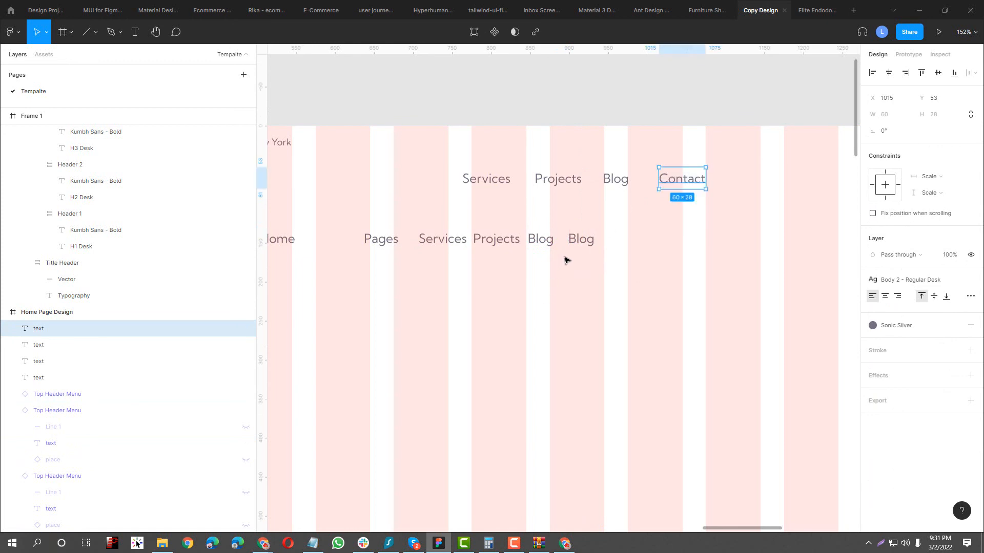
pyautogui.click(584, 241)
pyautogui.scroll(-5, 641, 287)
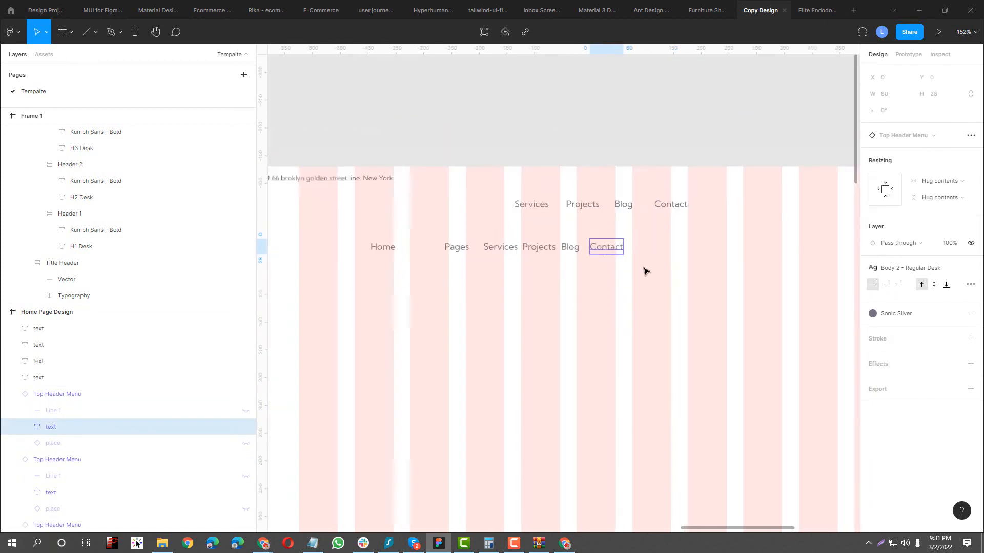
# - Delete the loose Services, Projects, Blog and Contact texts above the menu row
pyautogui.click(555, 224)
pyautogui.hotkey('ctrl', 'z')
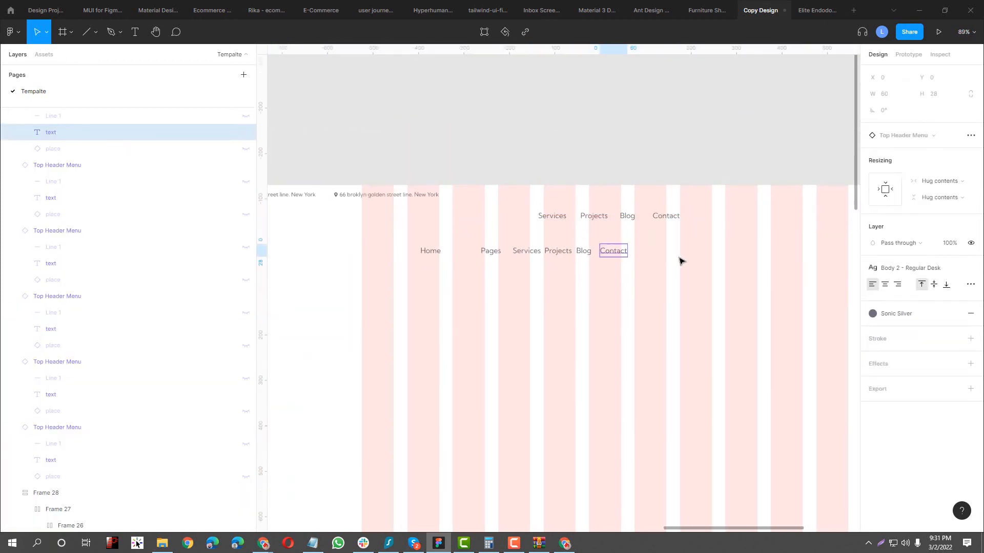
pyautogui.click(680, 261)
pyautogui.scroll(-5, 587, 252)
pyautogui.click(591, 232)
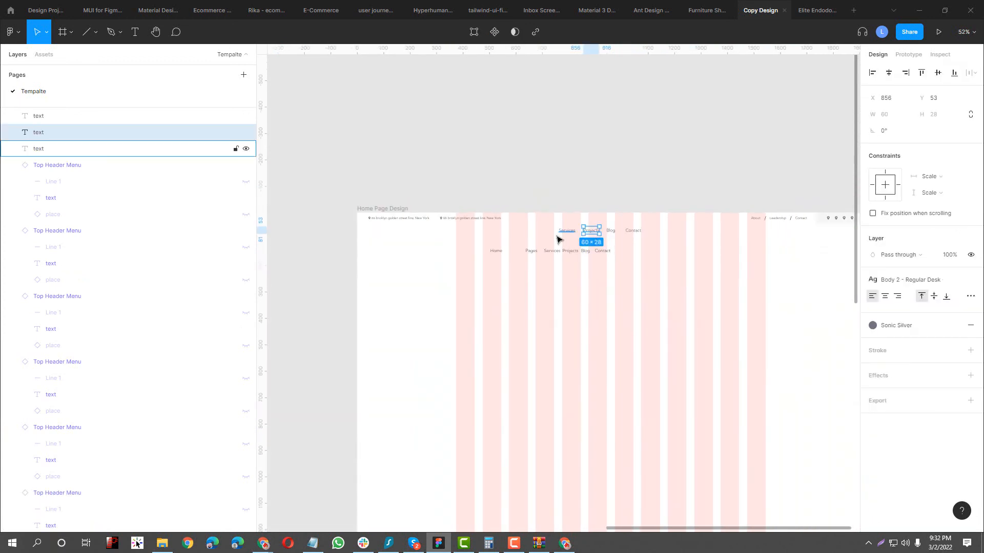
# - Wrap the six menu items from Home to Contact in one horizontal auto layout frame
pyautogui.moveTo(548, 245); pyautogui.dragTo(467, 283)
pyautogui.click(640, 250)
pyautogui.hotkey('shift', 'a')
pyautogui.scroll(5, 568, 284)
# - Switch to the notech page in Chrome and inspect the main menu bar's wrapper with the DevTools element picker
pyautogui.hotkey('alt', 'Tab')
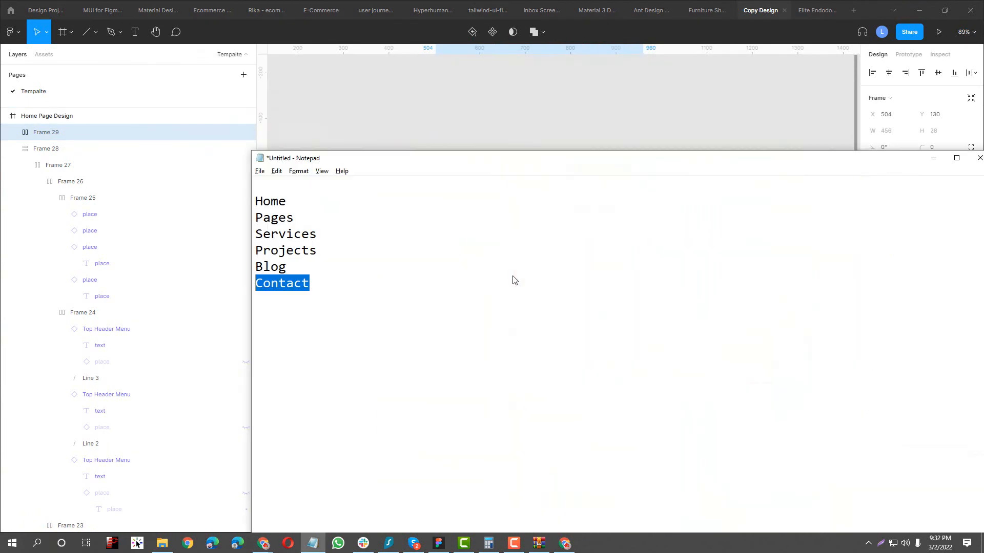
pyautogui.moveTo(263, 544)
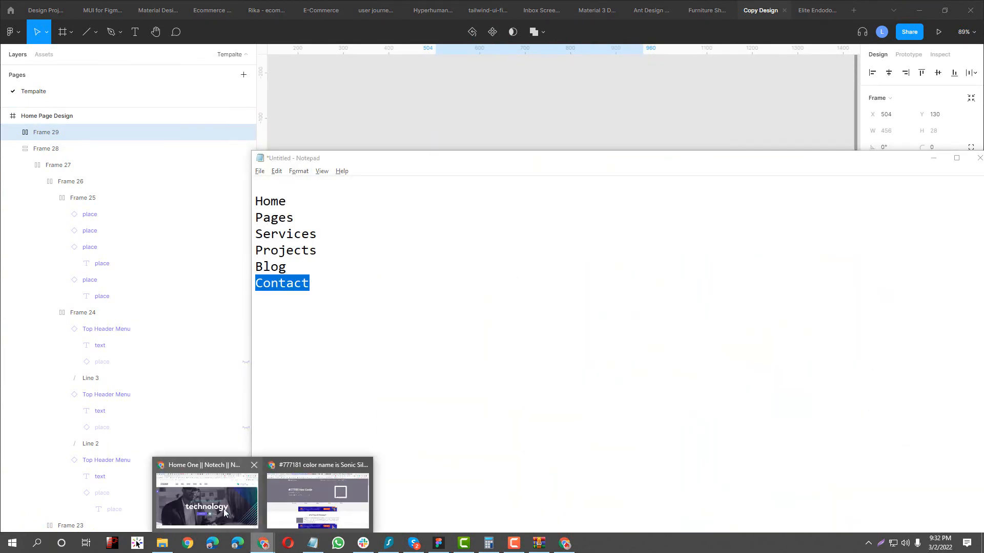
pyautogui.click(205, 495)
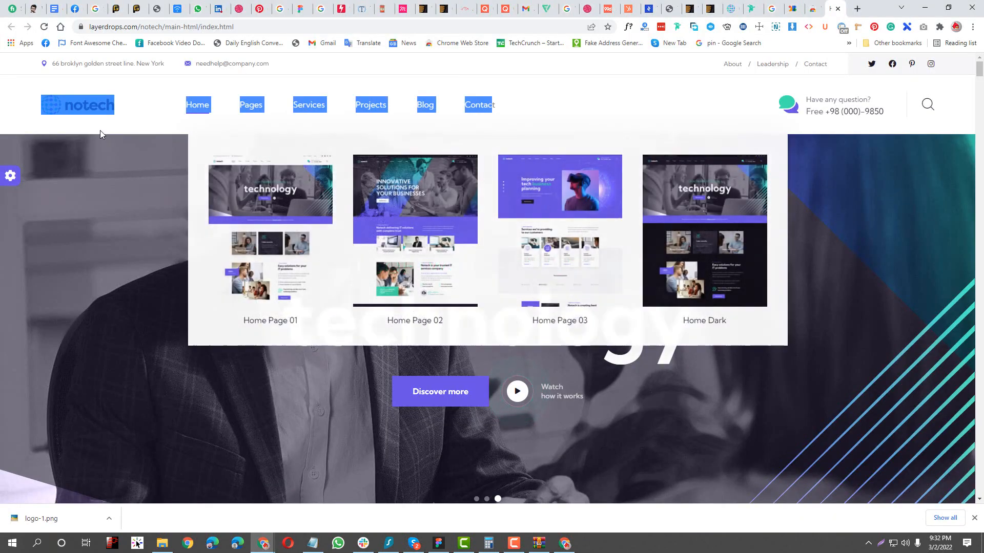
pyautogui.click(751, 101)
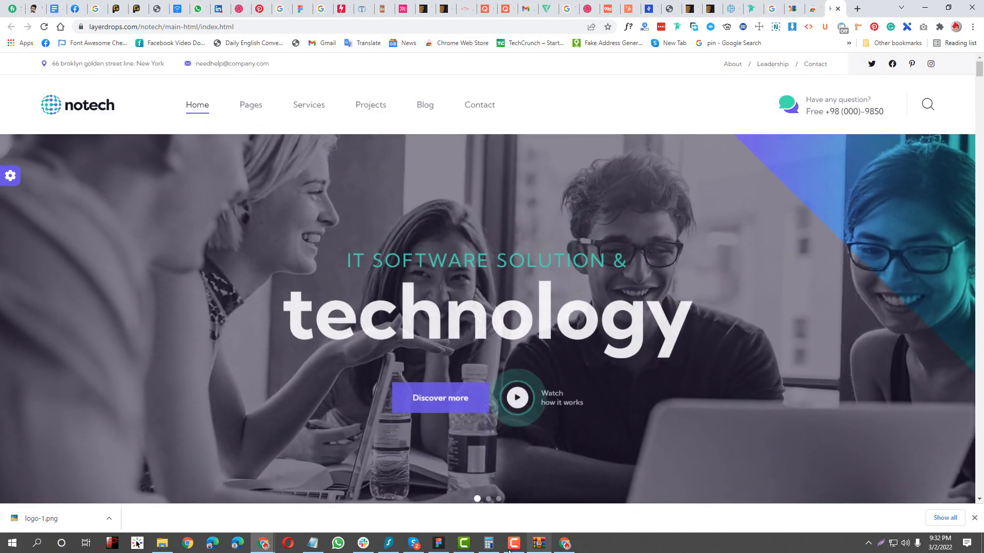
pyautogui.moveTo(437, 546)
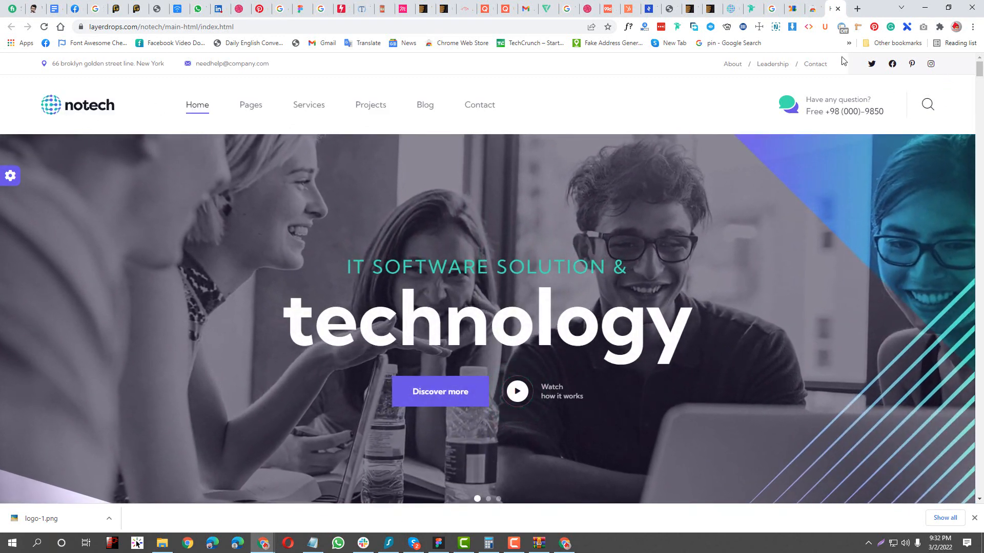
pyautogui.rightClick(642, 117)
pyautogui.click(682, 339)
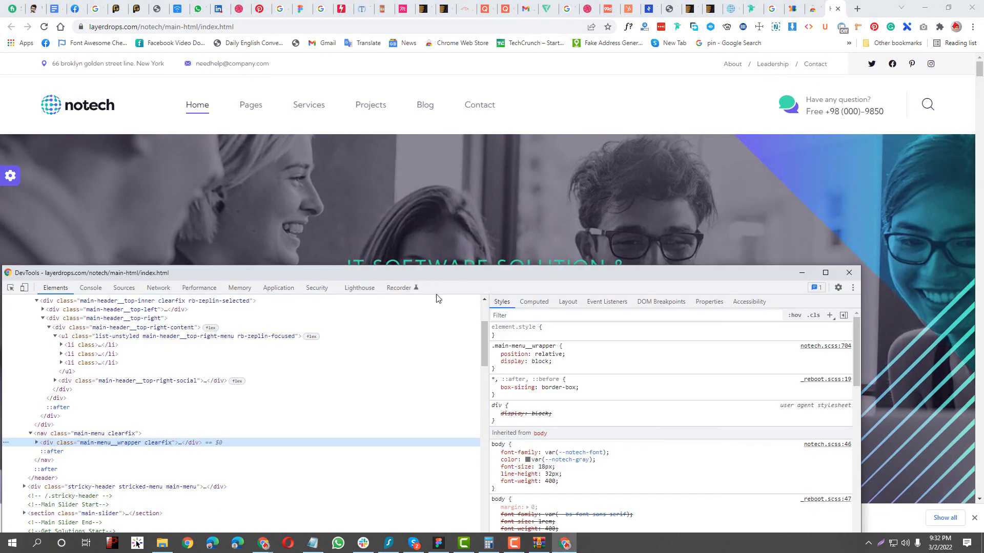
pyautogui.click(10, 287)
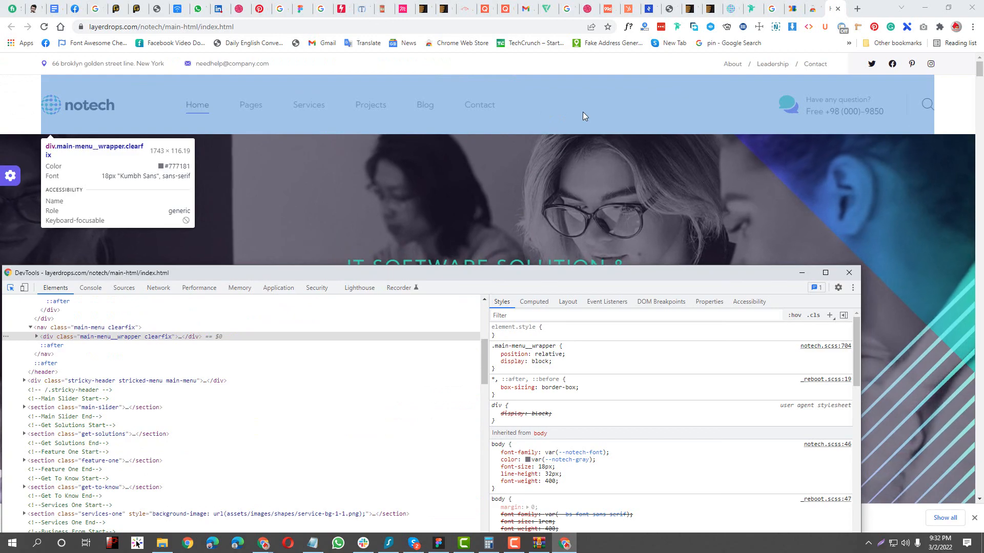
# - Freeze the screen with a region capture to read the menu wrapper's size tooltip, and discard the capture
pyautogui.press('Print')
pyautogui.moveTo(592, 107); pyautogui.dragTo(9, 273)
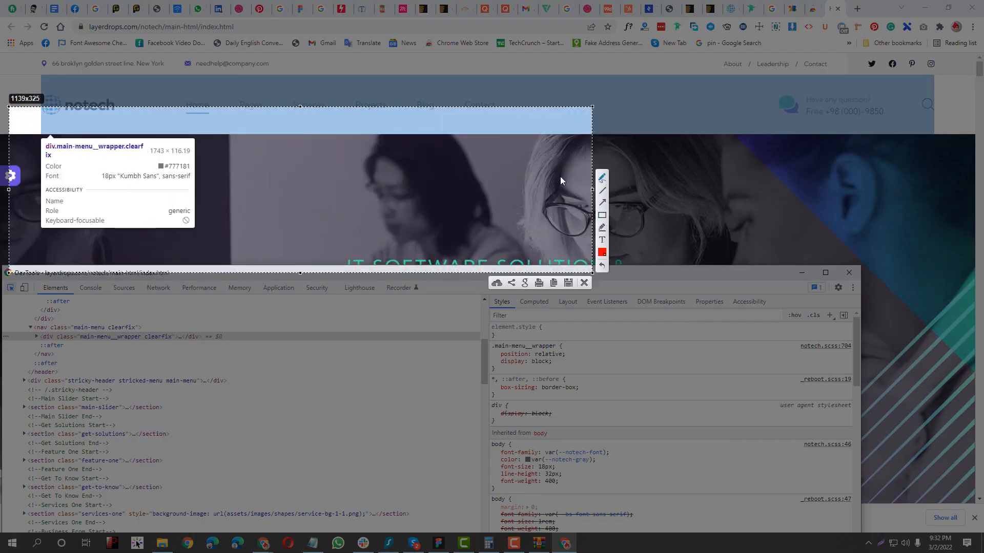
pyautogui.moveTo(203, 147)
pyautogui.mouseDown()
pyautogui.moveTo(163, 146)
pyautogui.moveTo(162, 161)
pyautogui.moveTo(203, 151)
pyautogui.mouseUp()
pyautogui.click(584, 283)
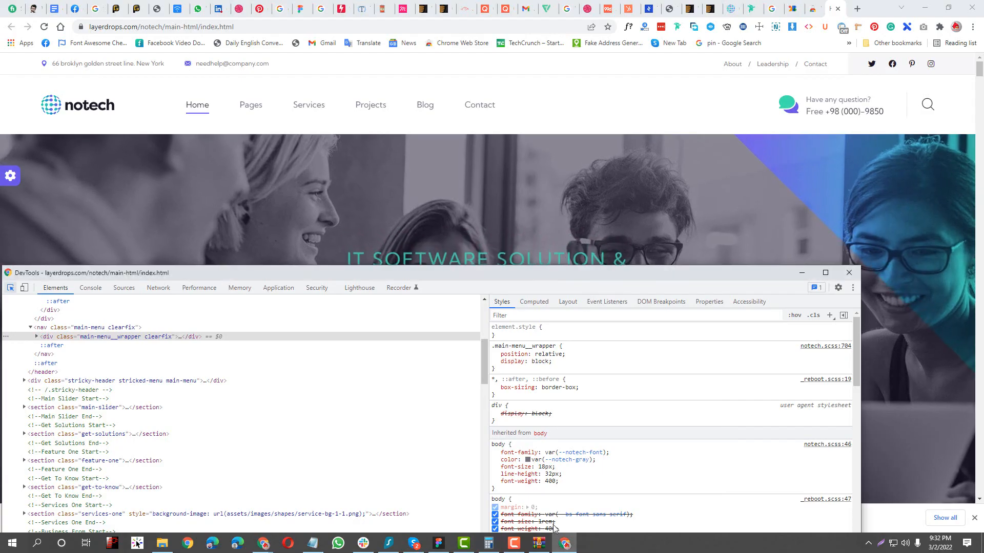
# - Switch back to Figma and place the notech logo from above the style guide frame on the Home Page Design, near the menu row
pyautogui.click(438, 543)
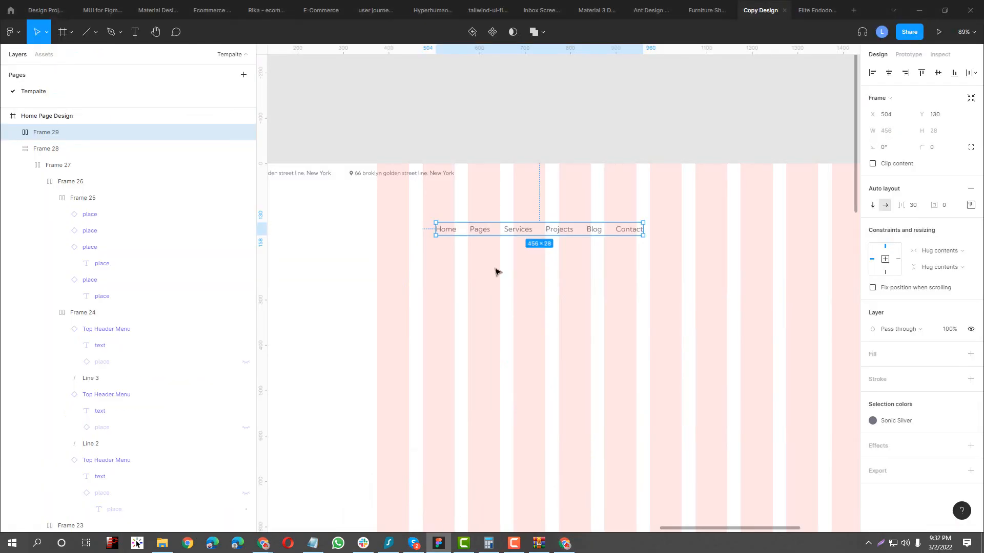
pyautogui.hotkey('alt', 'Tab')
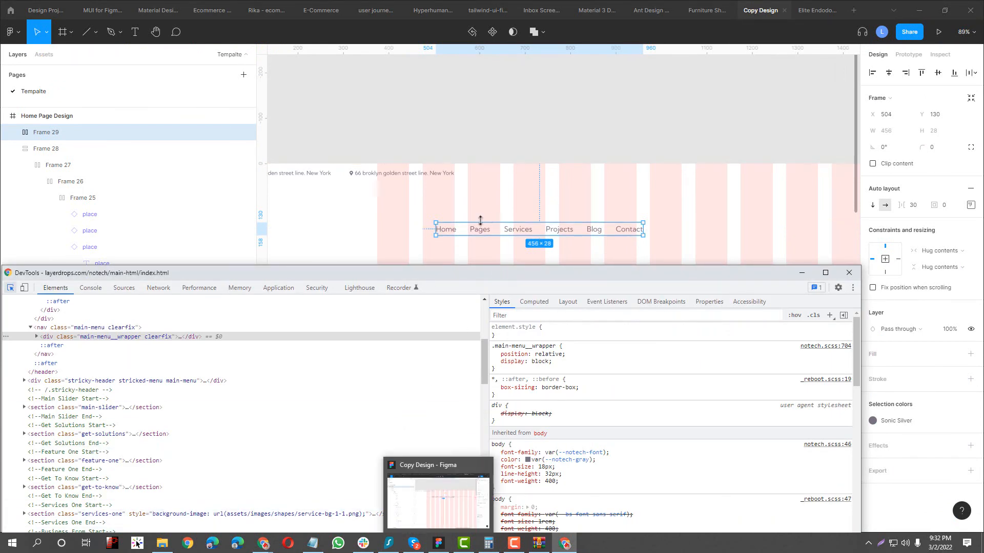
pyautogui.scroll(-3, 492, 212)
pyautogui.click(581, 246)
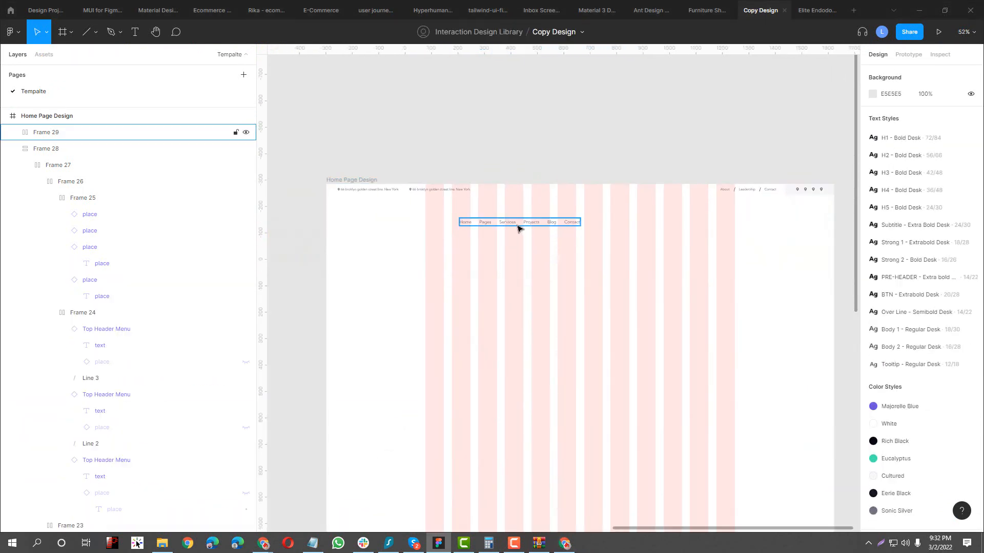
pyautogui.click(519, 226)
pyautogui.scroll(3, 519, 229)
pyautogui.scroll(-6, 578, 244)
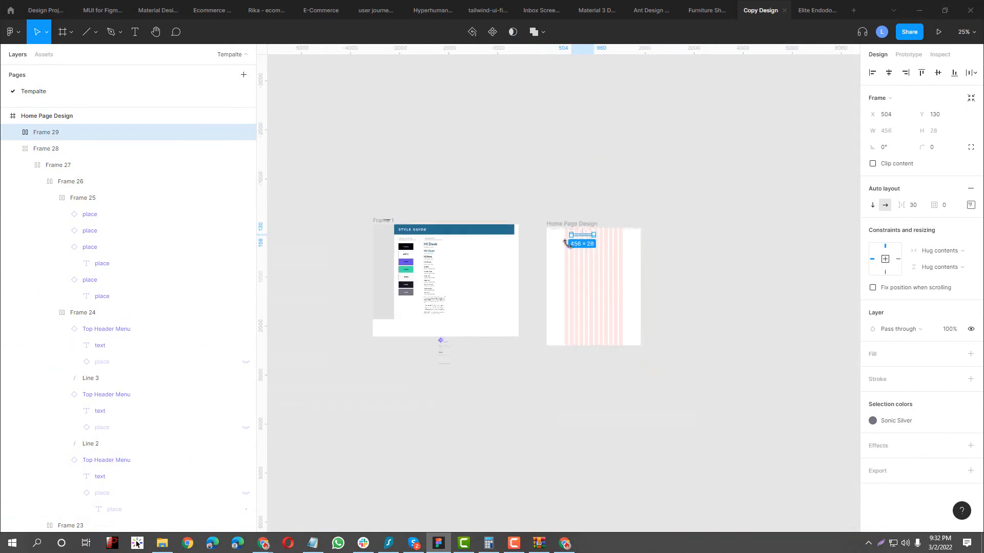
pyautogui.scroll(6, 435, 383)
pyautogui.moveTo(491, 174); pyautogui.dragTo(500, 496)
pyautogui.scroll(-4, 491, 323)
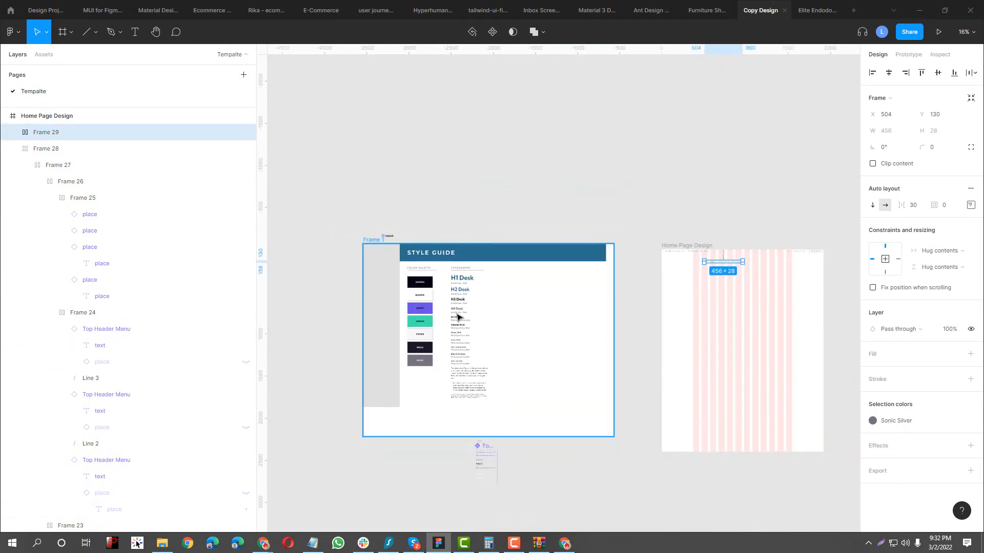
pyautogui.scroll(4, 390, 245)
pyautogui.moveTo(384, 229); pyautogui.dragTo(705, 291)
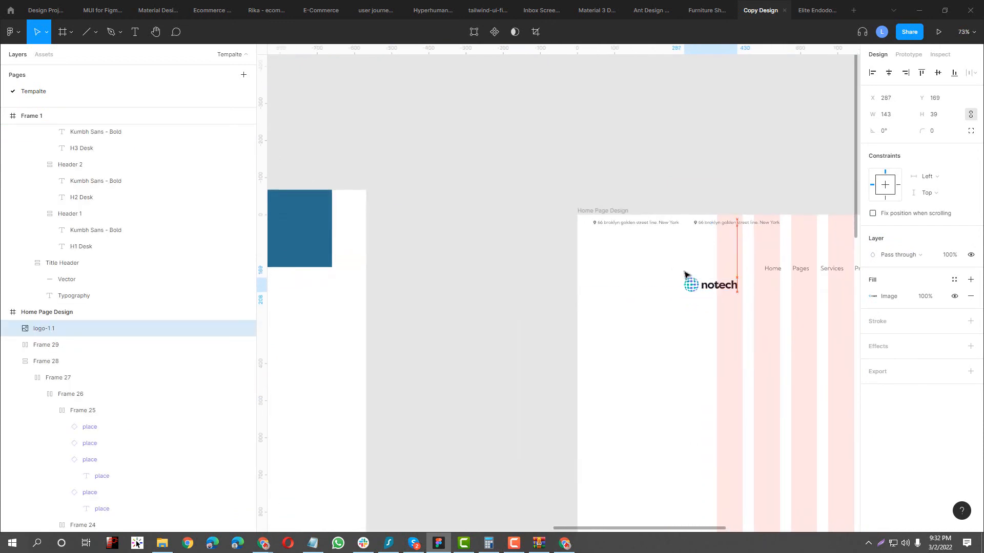
# - Combine the logo and menu row in a vertically centred auto layout with 120 spacing, and place it at X 56, Y 72
pyautogui.scroll(5, 684, 274)
pyautogui.click(626, 277)
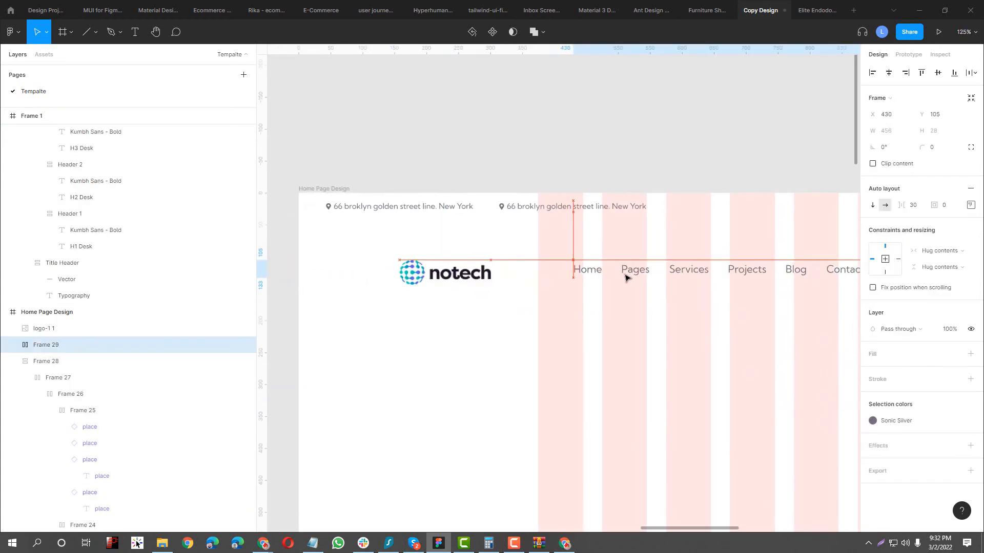
pyautogui.keyDown('shift'); pyautogui.click(475, 282); pyautogui.keyUp('shift')
pyautogui.hotkey('shift', 'a')
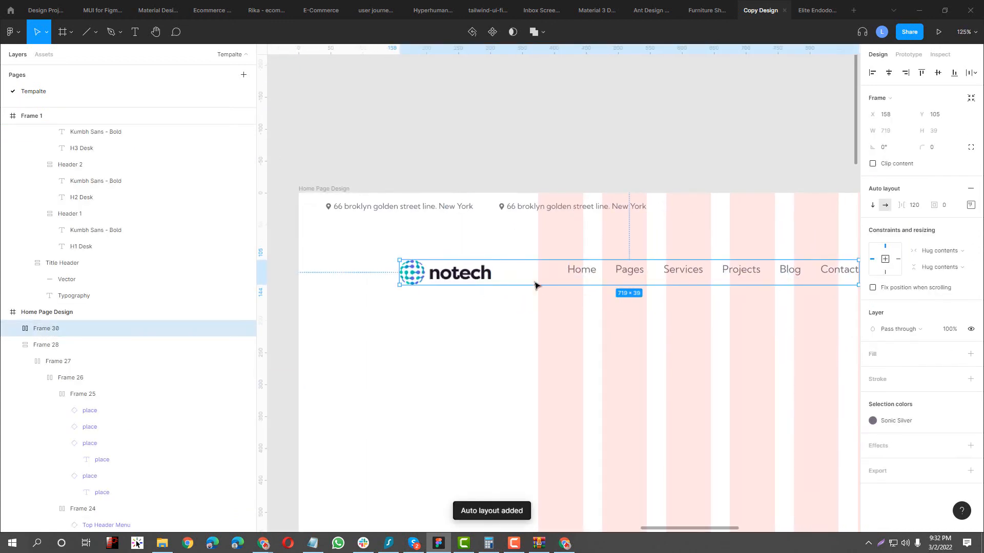
pyautogui.click(970, 205)
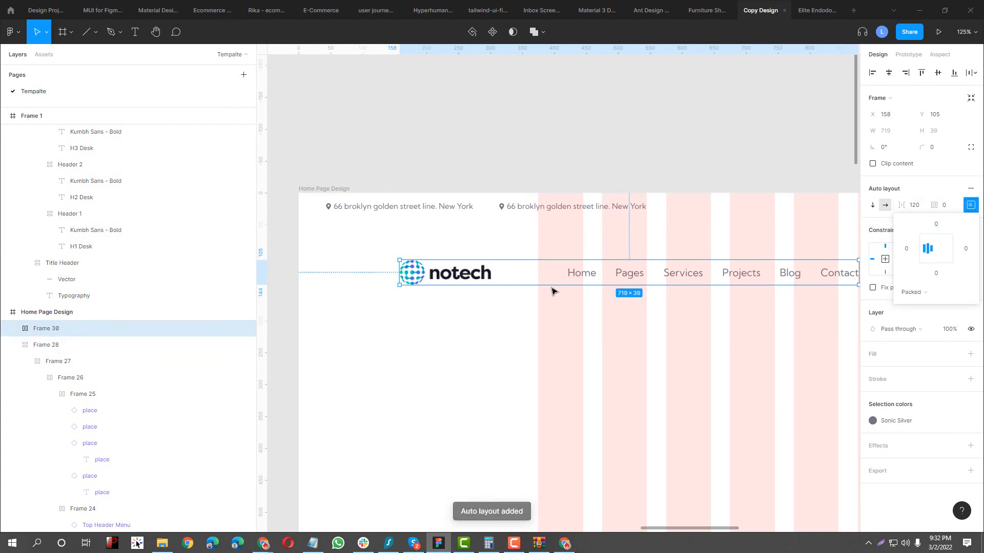
pyautogui.scroll(-4, 453, 290)
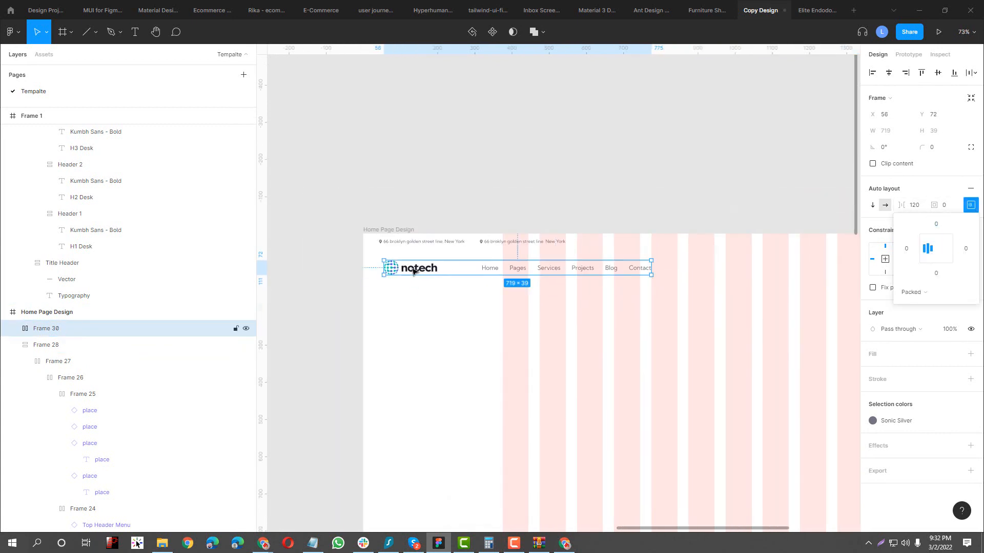
# - Switch to the notech page in Chrome and examine the contact and search block at the right end of the menu bar
pyautogui.scroll(4, 397, 265)
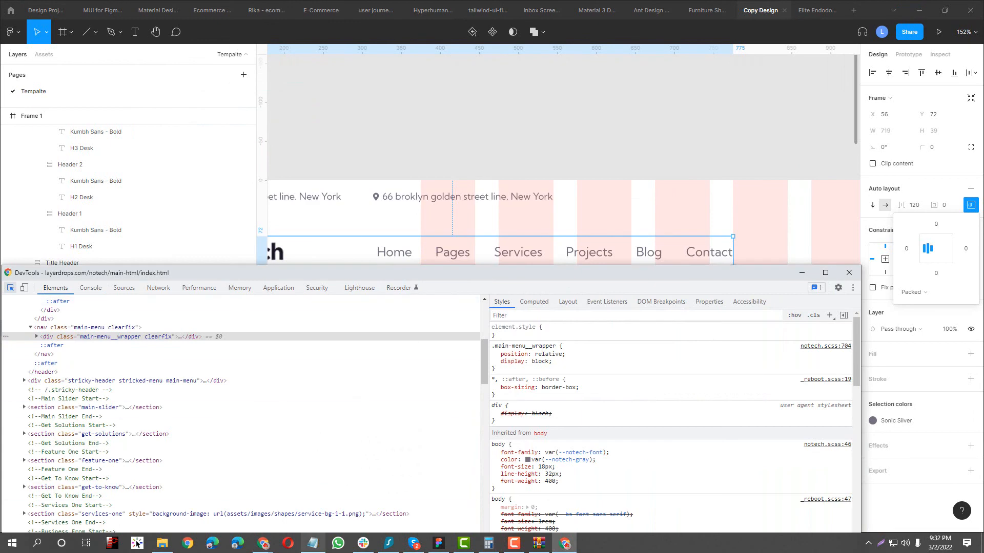
pyautogui.moveTo(263, 543)
pyautogui.click(210, 505)
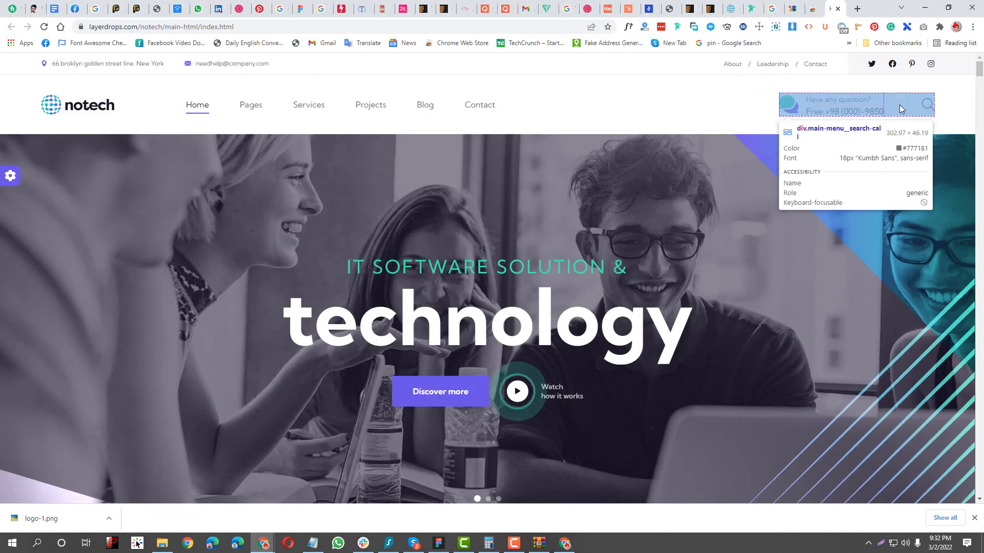